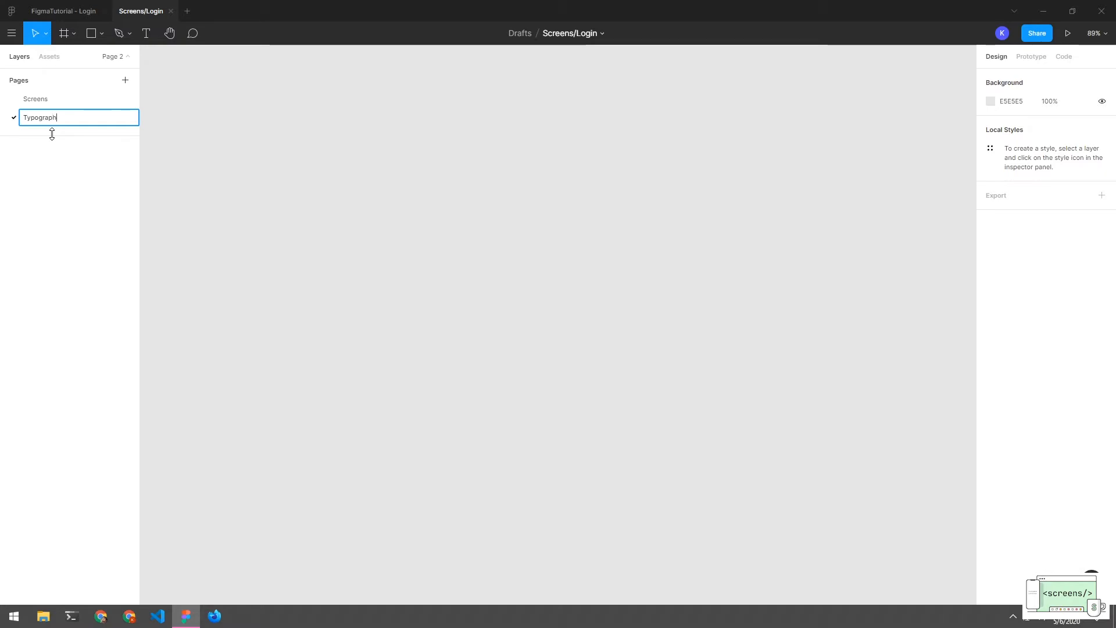
# Finish naming Page 2 'Typography', create a 'Components' page, then return to Typography
pyautogui.write('hy')
pyautogui.press('Return')
pyautogui.click(125, 80)
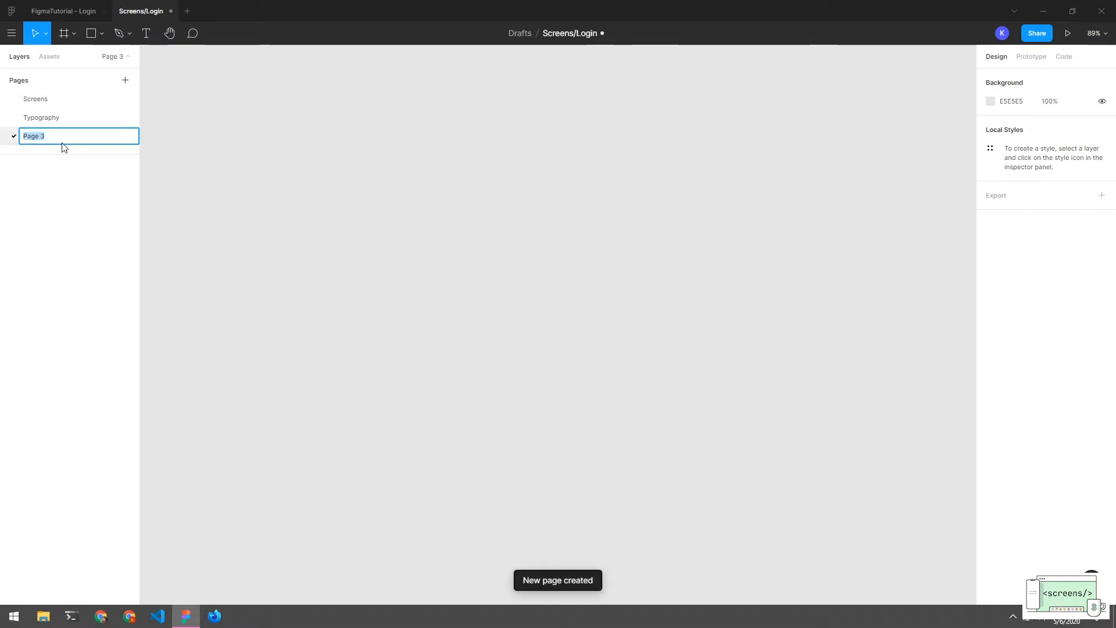
pyautogui.press('BackSpace')
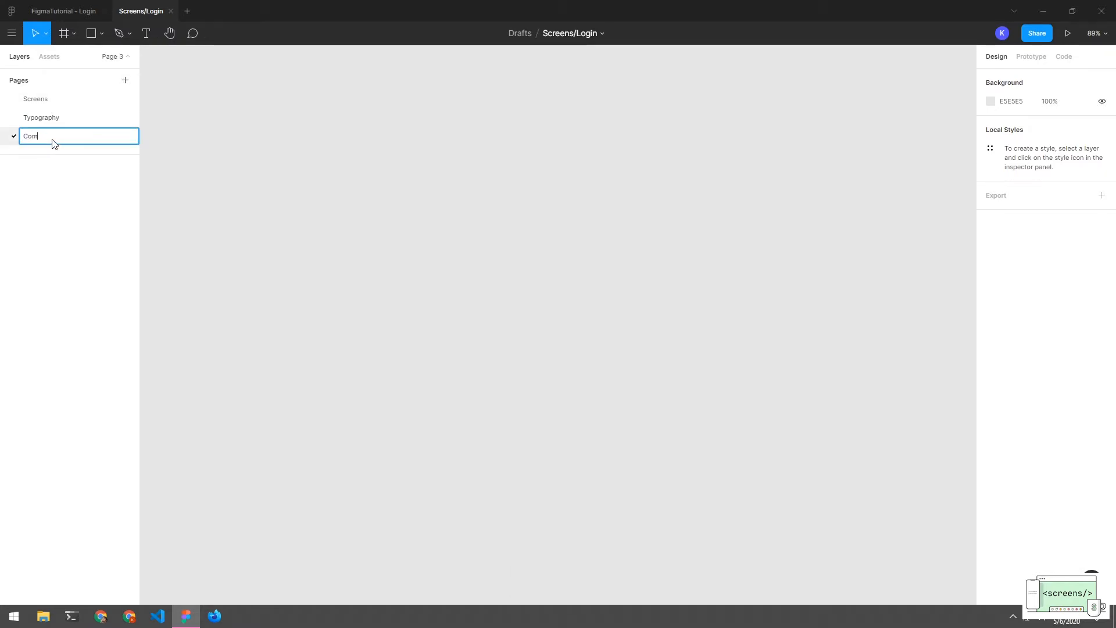
pyautogui.write('Components')
pyautogui.press('Return')
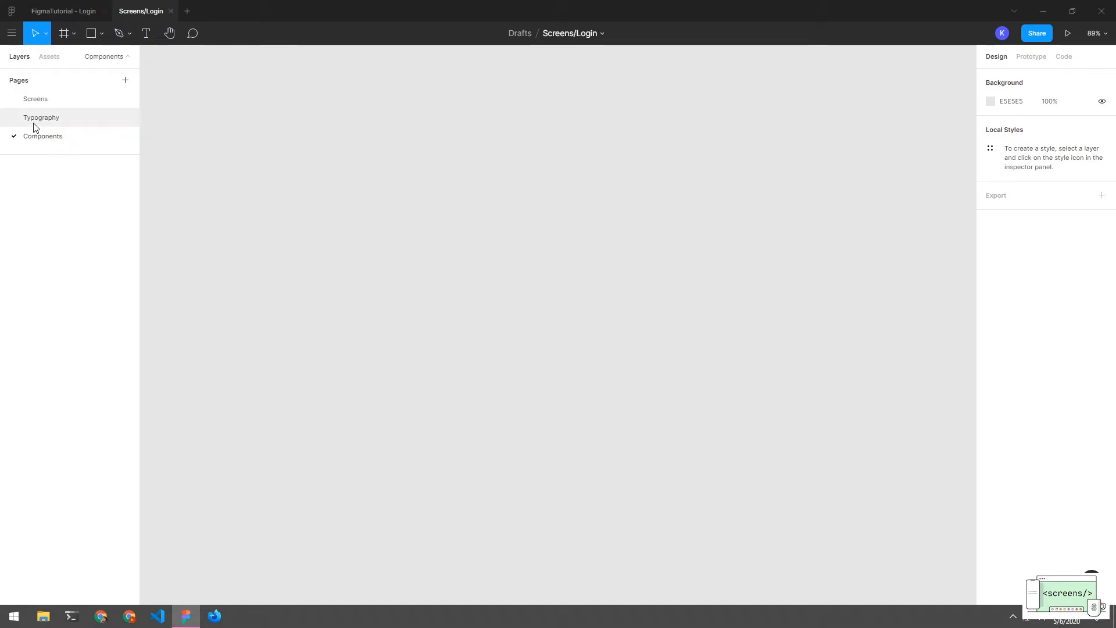
pyautogui.click(35, 124)
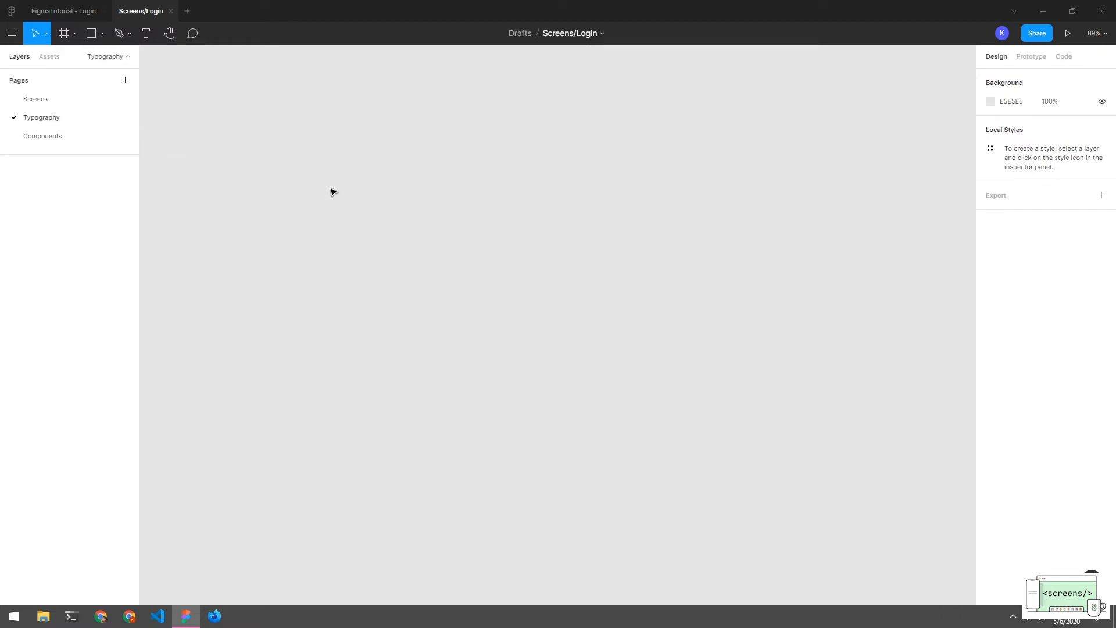
# Add a 1440×1024 Desktop-preset frame, 'Desktop - 1', to the Typography page
pyautogui.press('f')
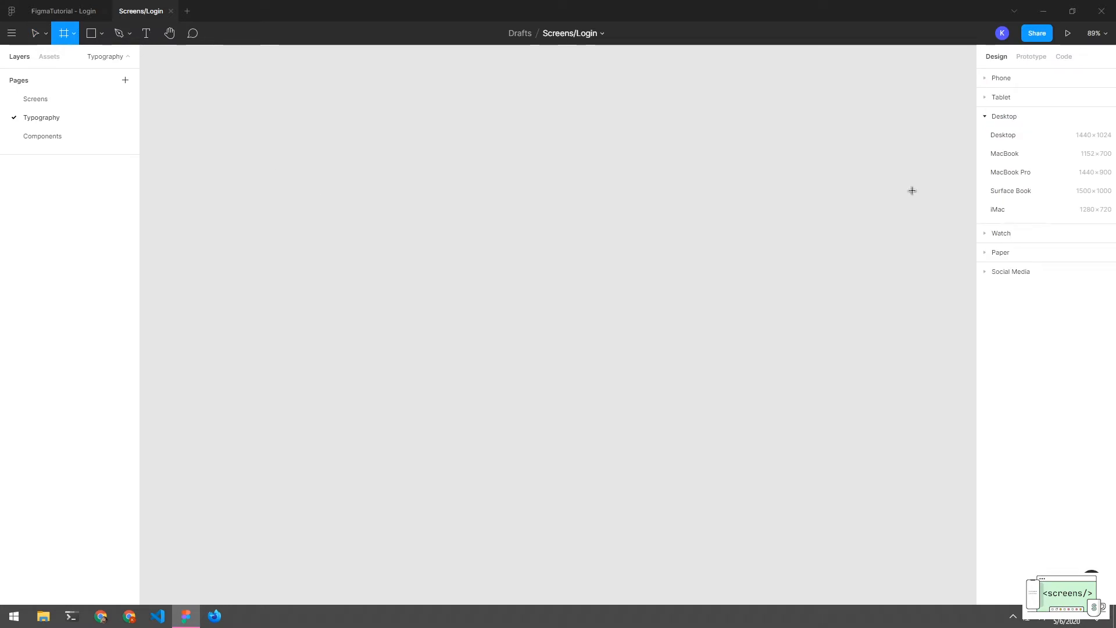
pyautogui.click(1008, 140)
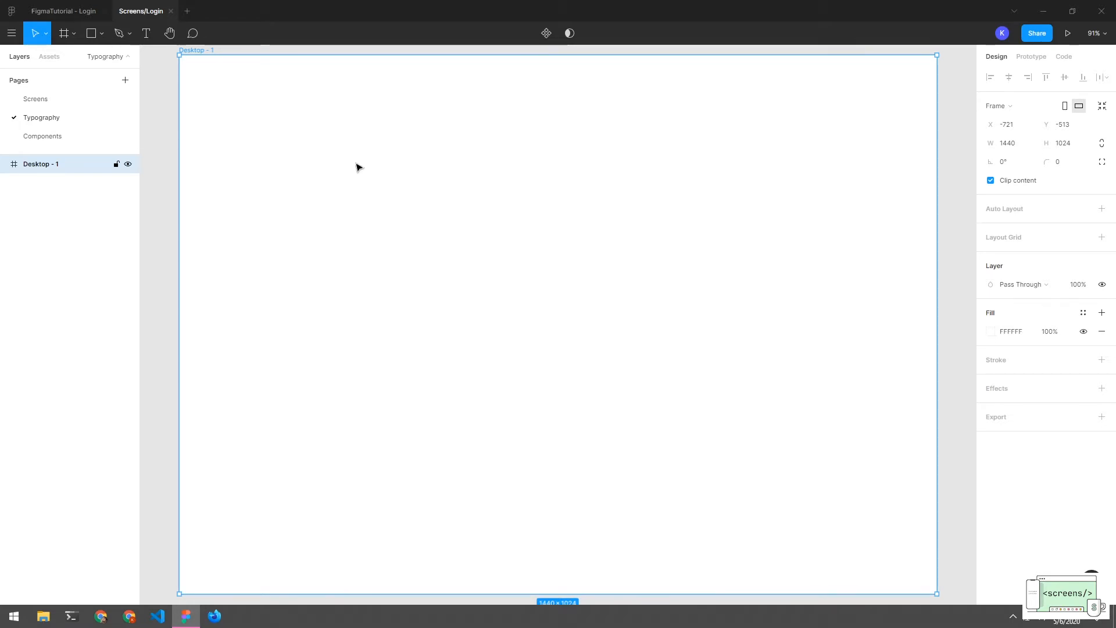
# Draw a text box on the Desktop frame and enter the heading text
pyautogui.press('t')
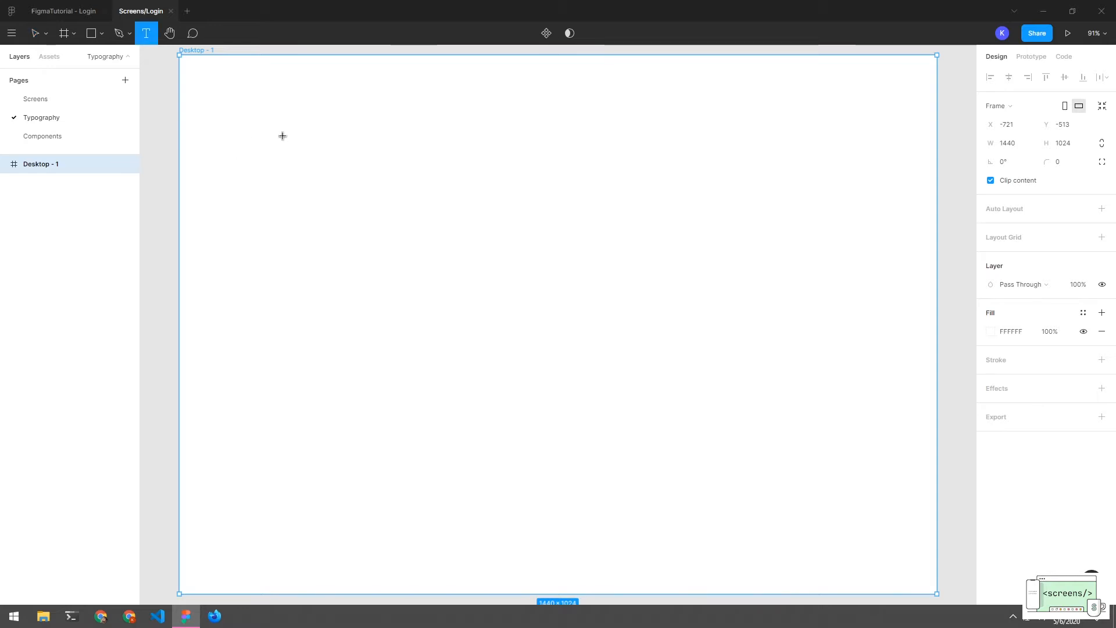
pyautogui.moveTo(265, 133); pyautogui.dragTo(541, 246)
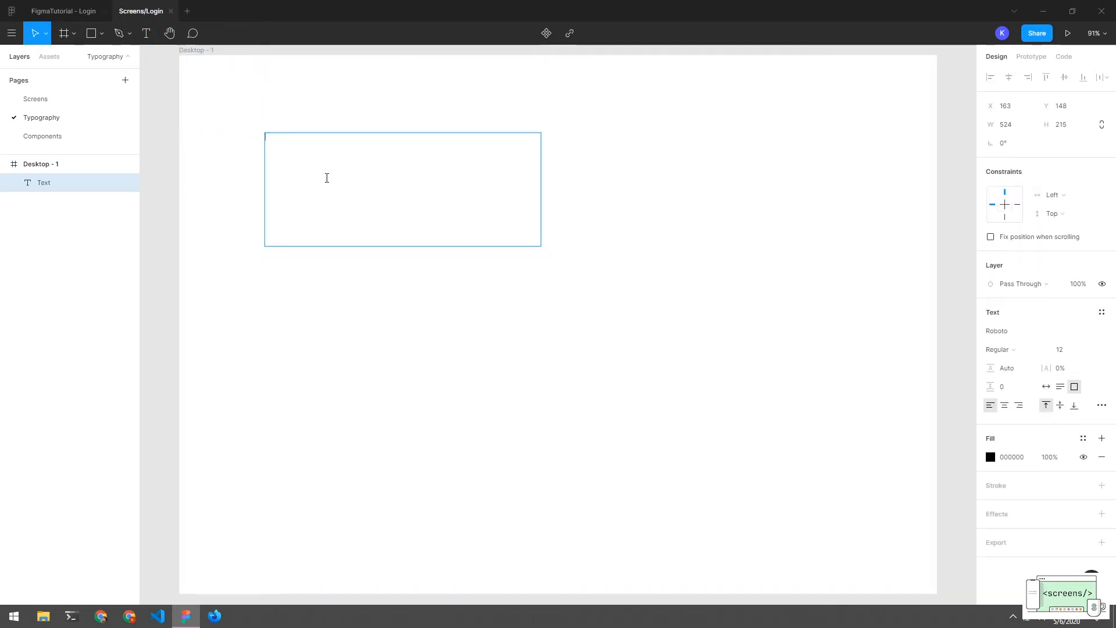
pyautogui.write('H1')
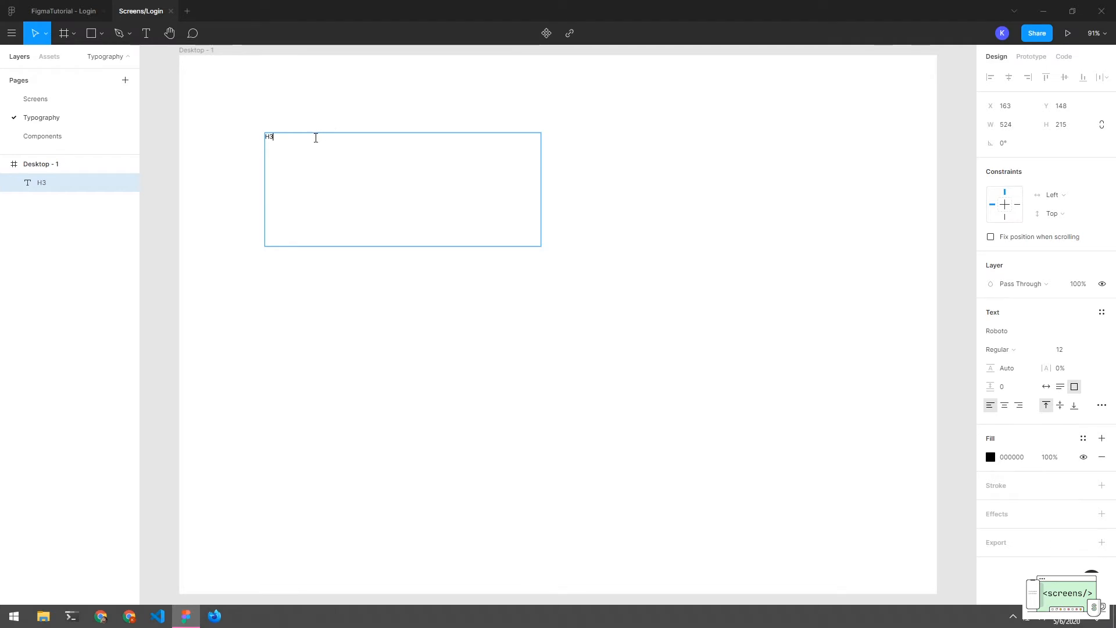
pyautogui.press('Escape')
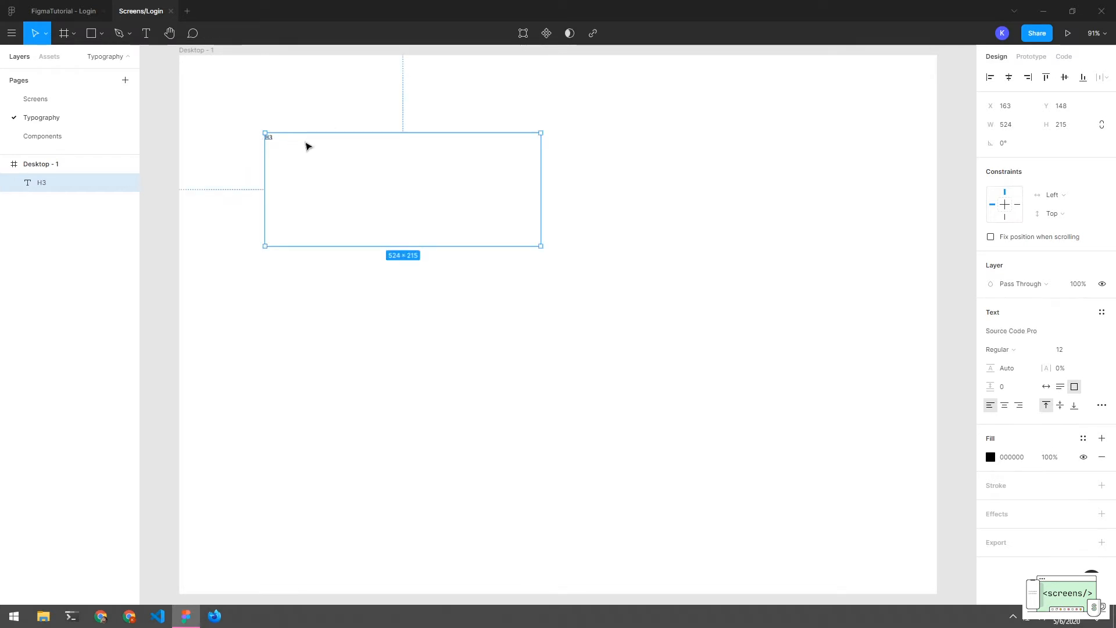
# Set the H3 heading to Source Code Pro size 54, auto width, and move it lower
pyautogui.click(1063, 351)
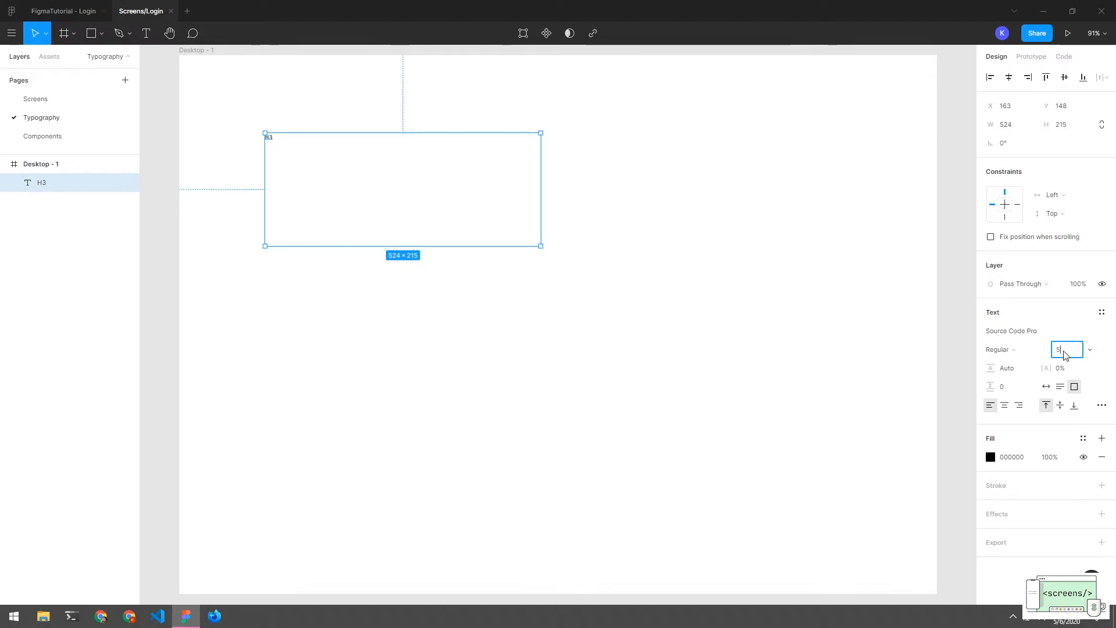
pyautogui.press('Return')
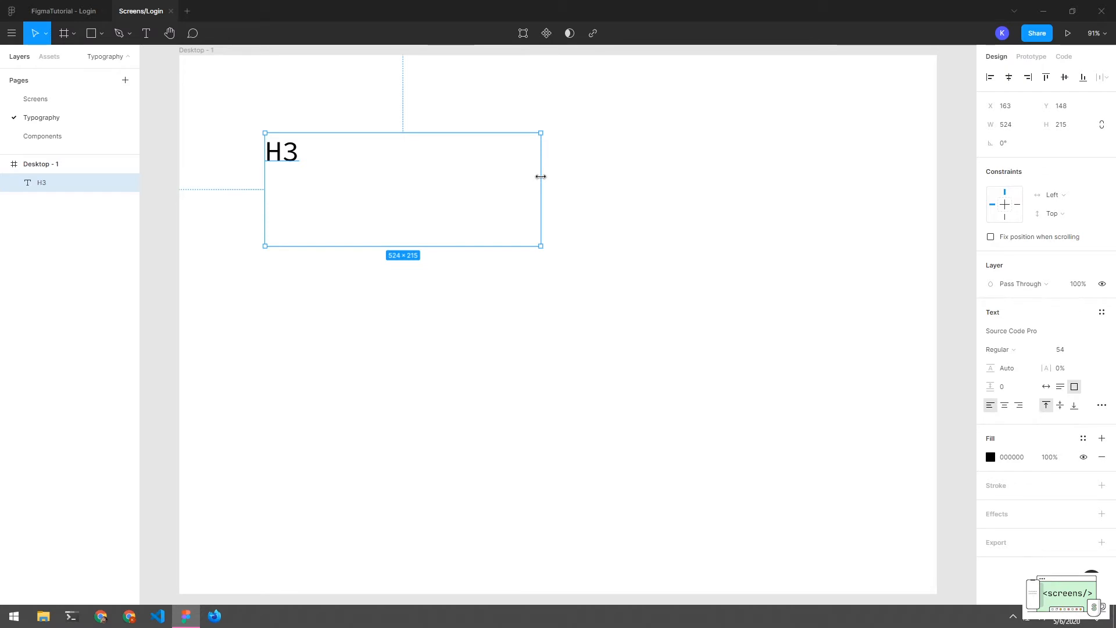
pyautogui.doubleClick(541, 168)
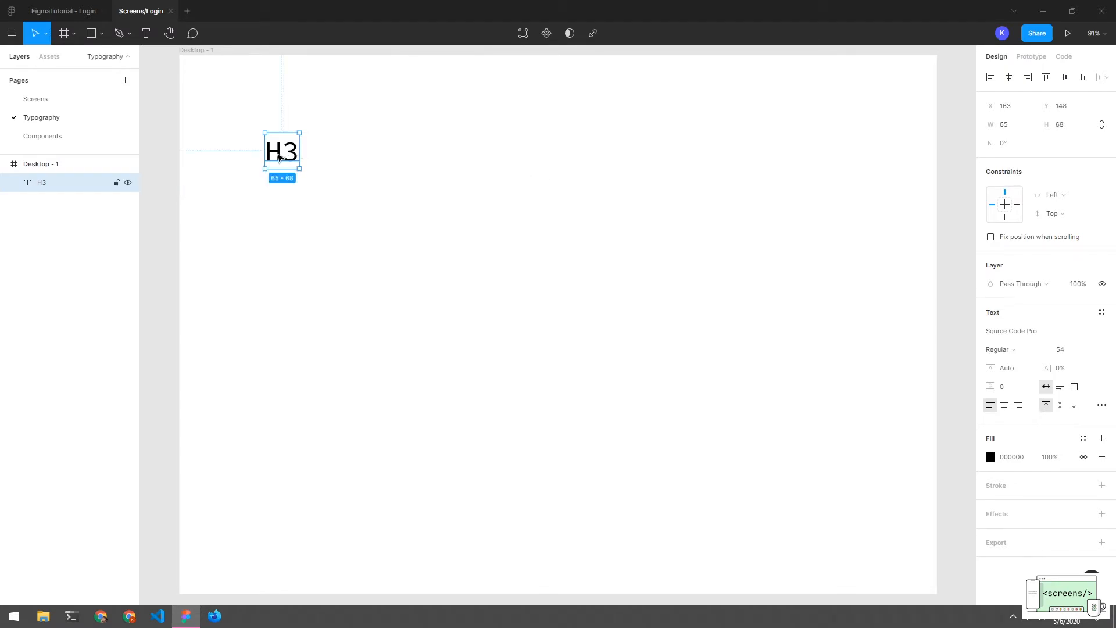
pyautogui.moveTo(280, 157); pyautogui.dragTo(293, 209)
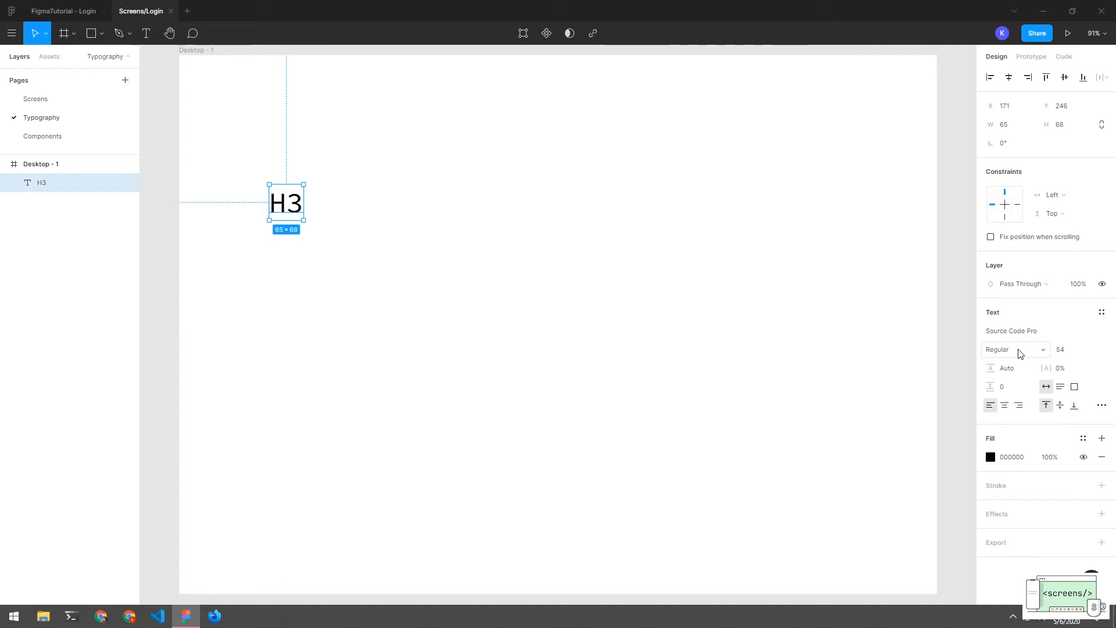
# Create a local text style named H3 from the selected heading
pyautogui.click(601, 335)
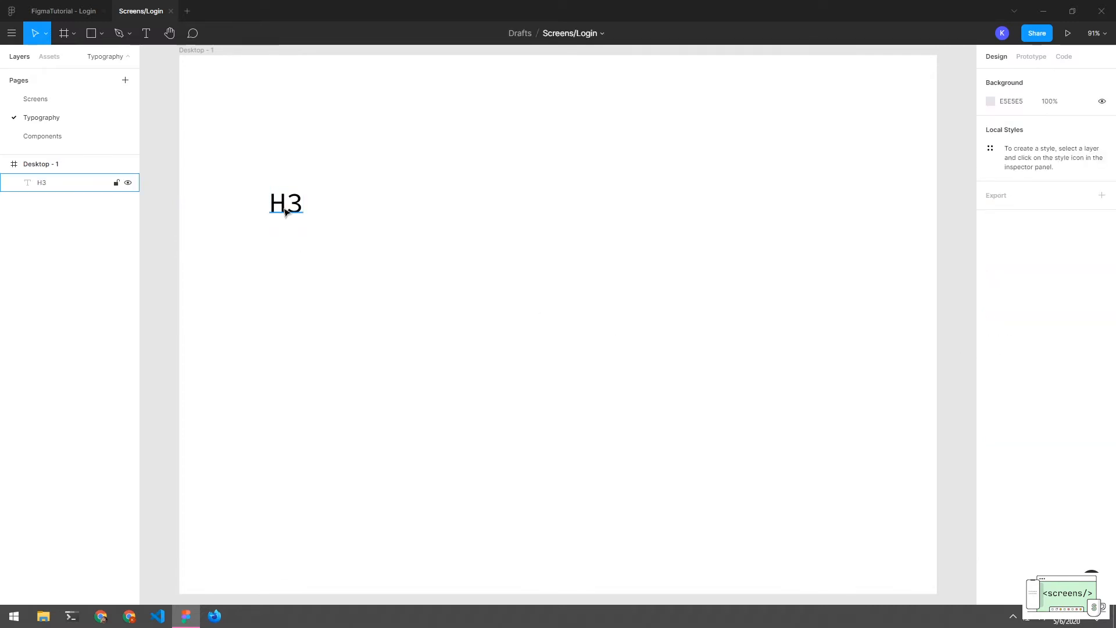
pyautogui.click(286, 203)
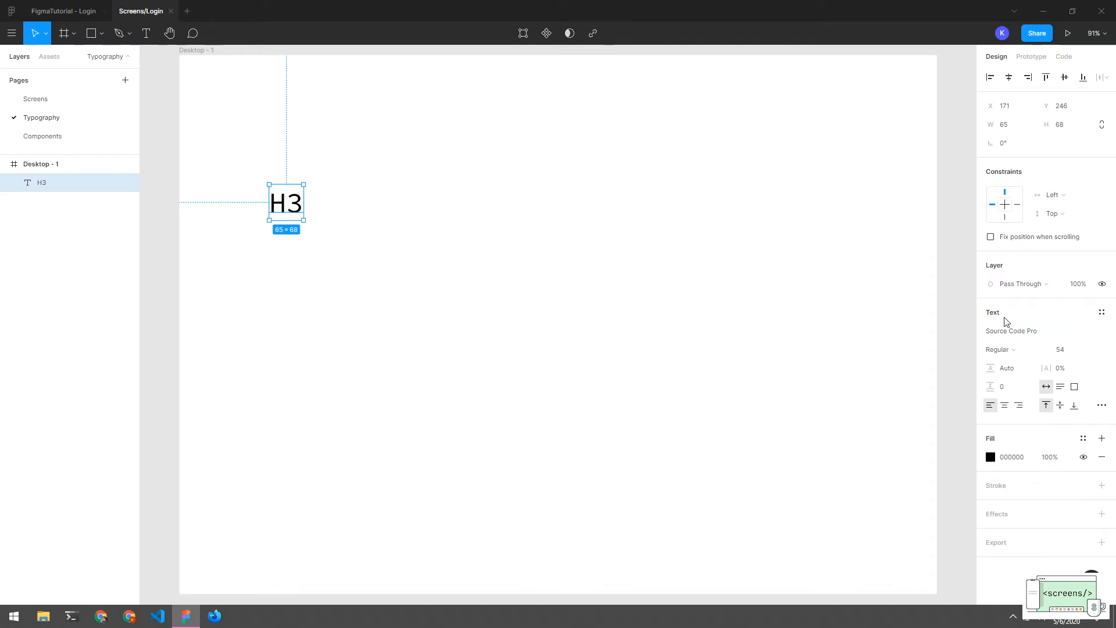
pyautogui.click(1101, 314)
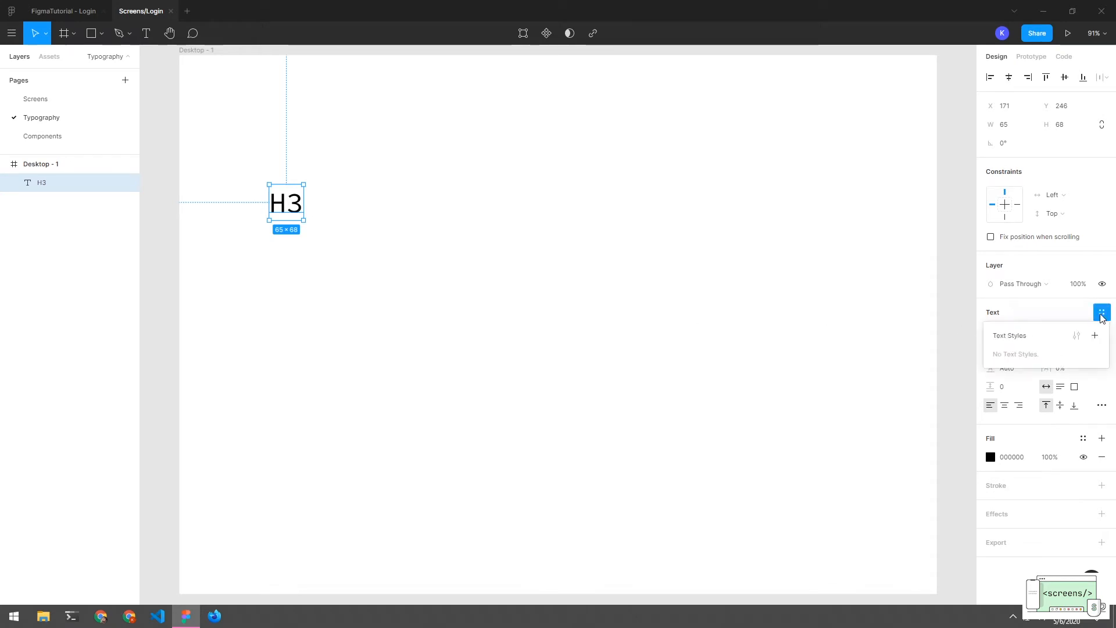
pyautogui.click(1100, 336)
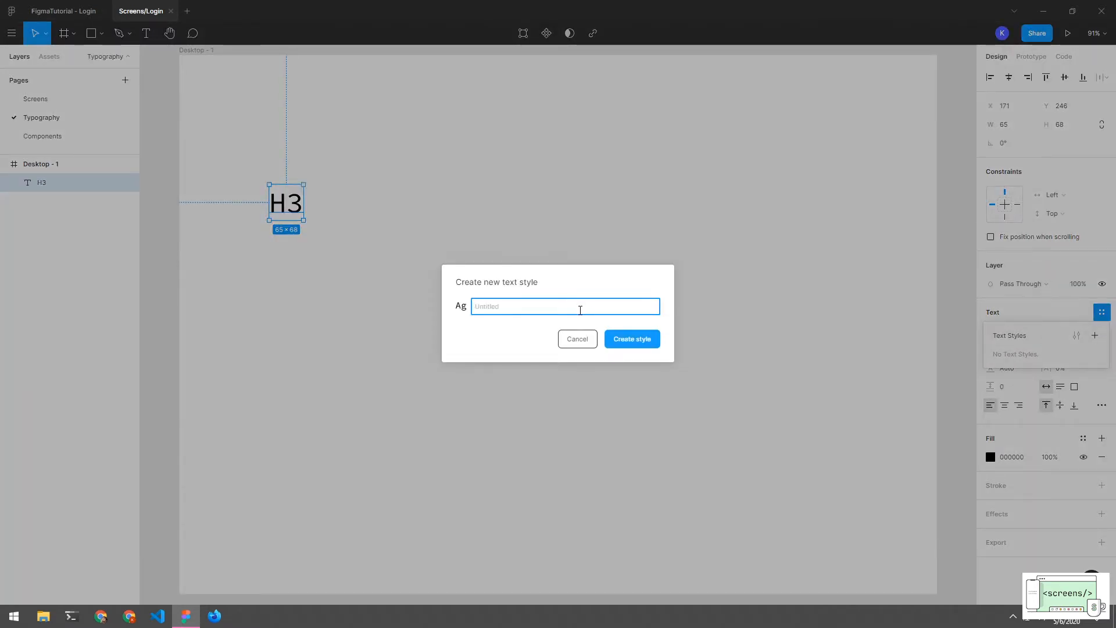
pyautogui.write('H3')
pyautogui.press('Return')
# Review the H3 style's settings in the style editor, then close it
pyautogui.click(448, 259)
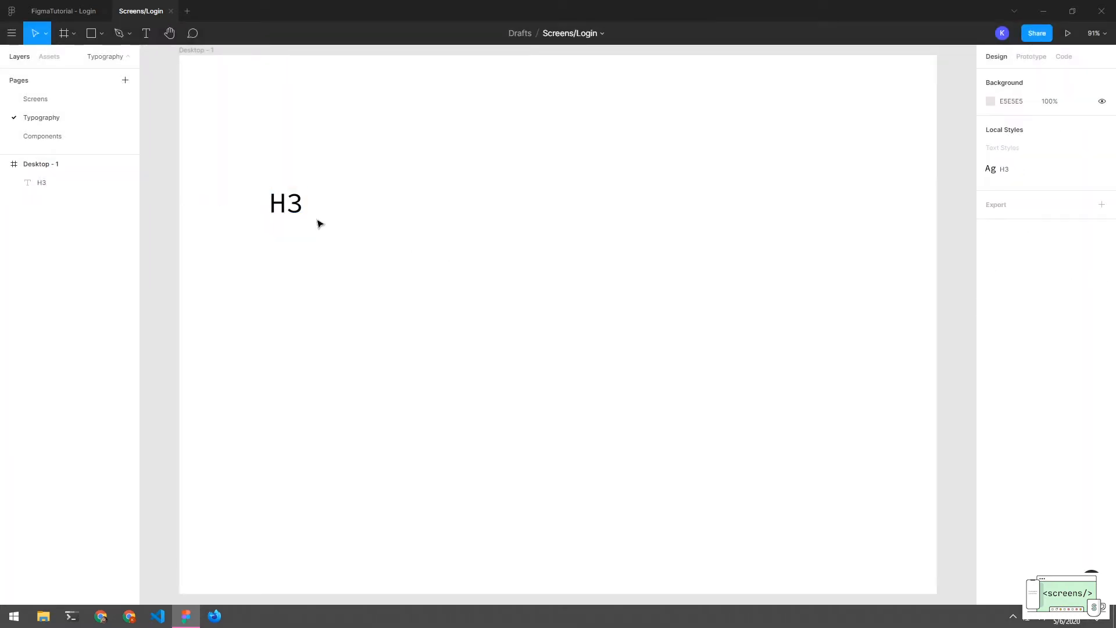
pyautogui.click(294, 207)
pyautogui.click(479, 255)
pyautogui.click(1101, 170)
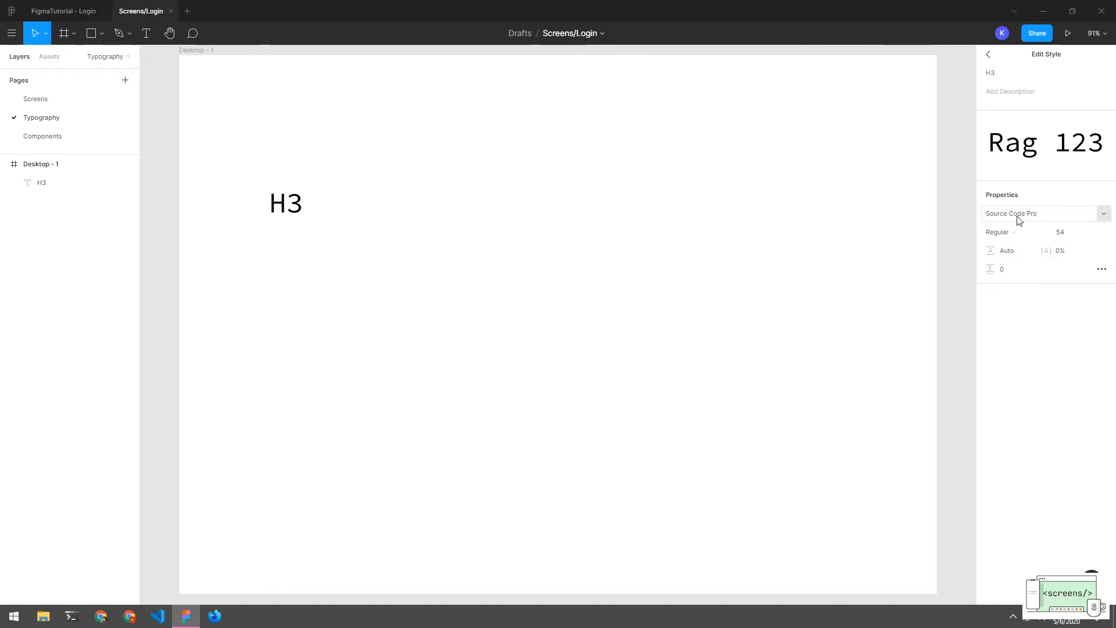
pyautogui.click(988, 54)
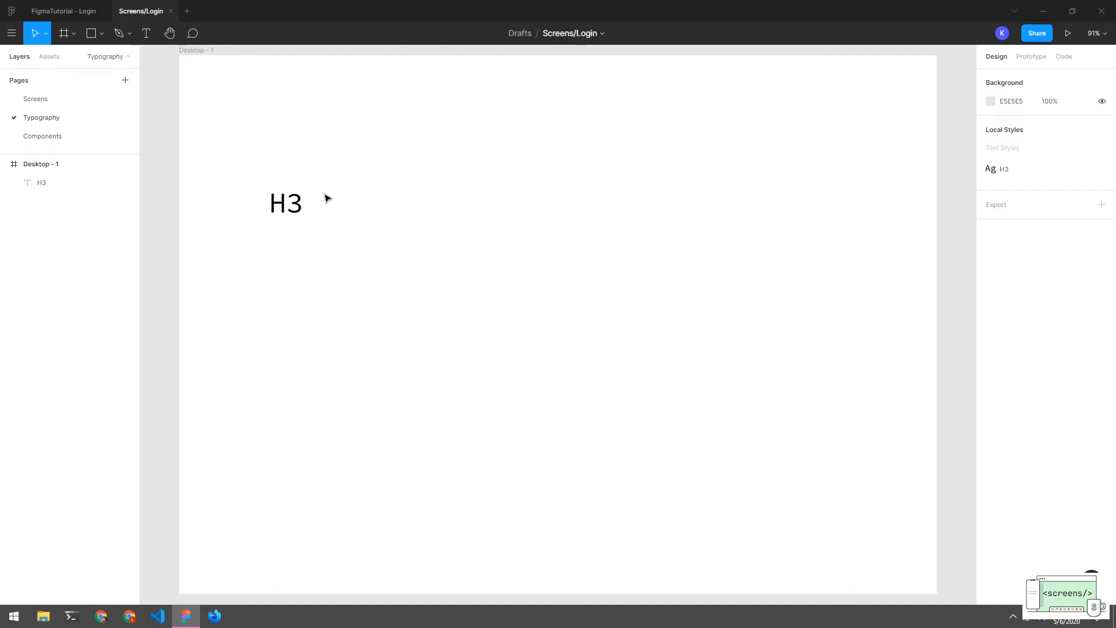
pyautogui.moveTo(340, 184); pyautogui.dragTo(252, 242)
pyautogui.click(319, 260)
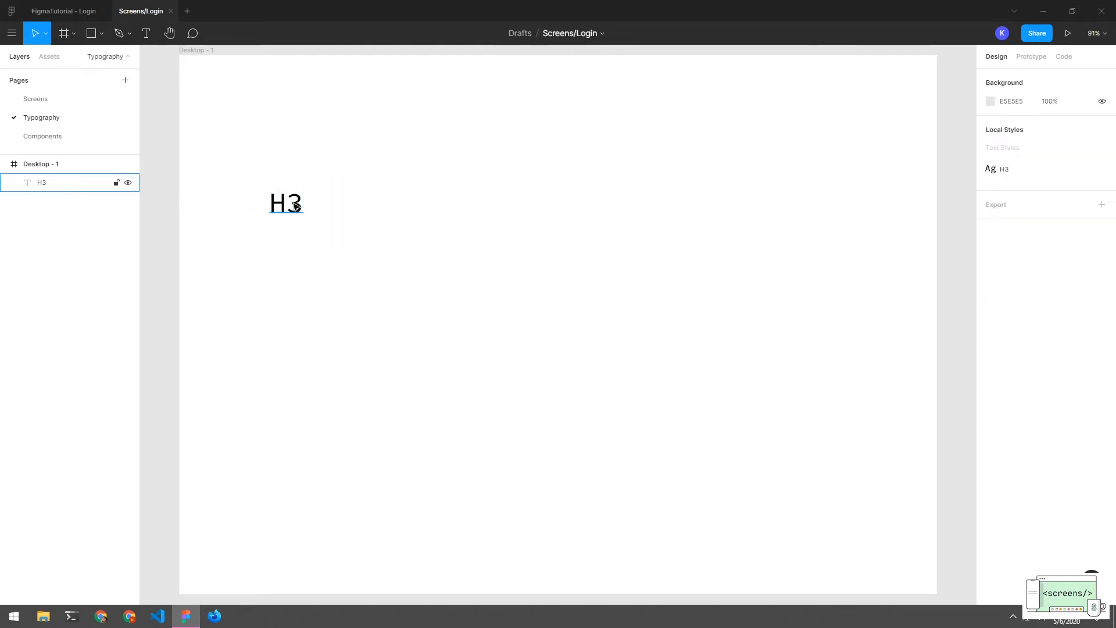
# Duplicate the H3 heading just below it and change the copy's text to H6
pyautogui.click(296, 206)
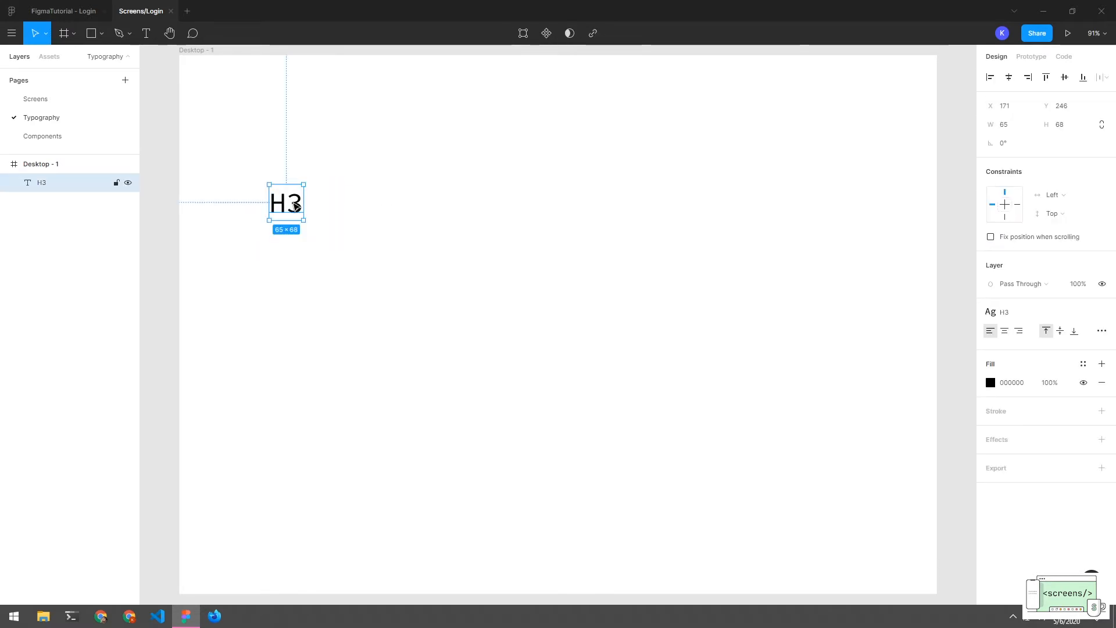
pyautogui.moveTo(296, 205); pyautogui.dragTo(302, 263)
pyautogui.press('Return')
pyautogui.write('H')
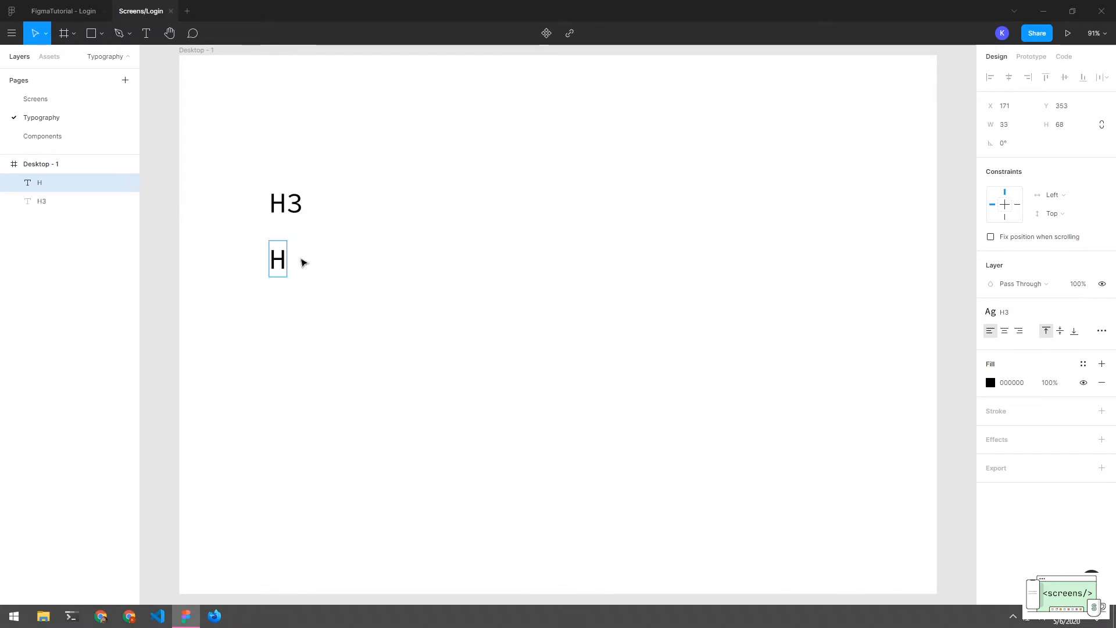
pyautogui.write('6')
pyautogui.press('Escape')
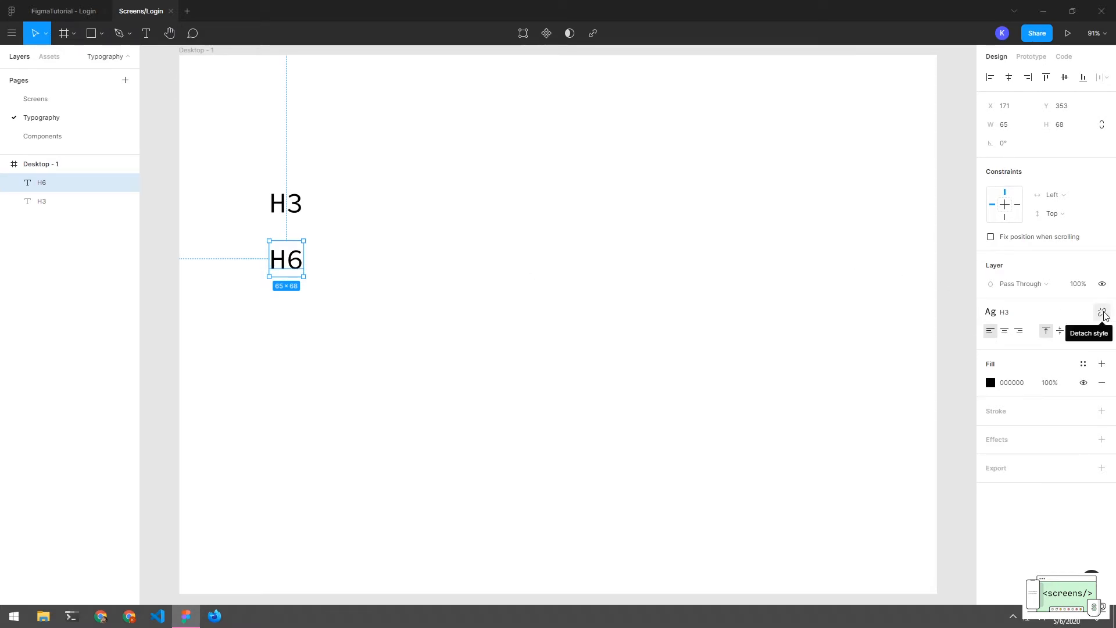
# Detach the H3 style and give H6 font size 22 with 0.15 px letter spacing
pyautogui.click(1102, 313)
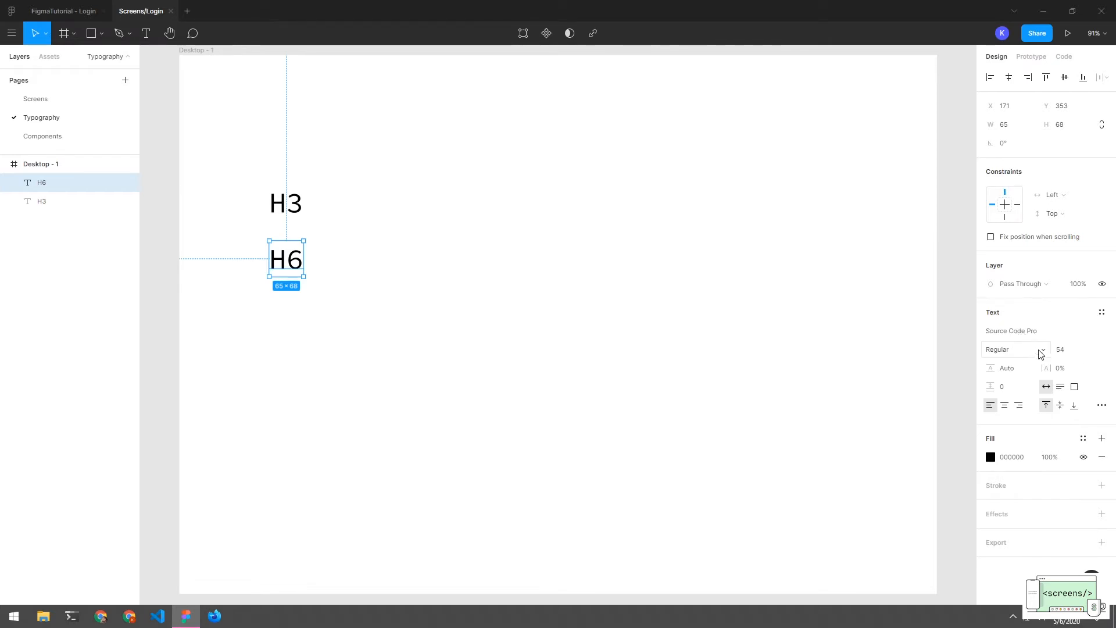
pyautogui.click(1079, 356)
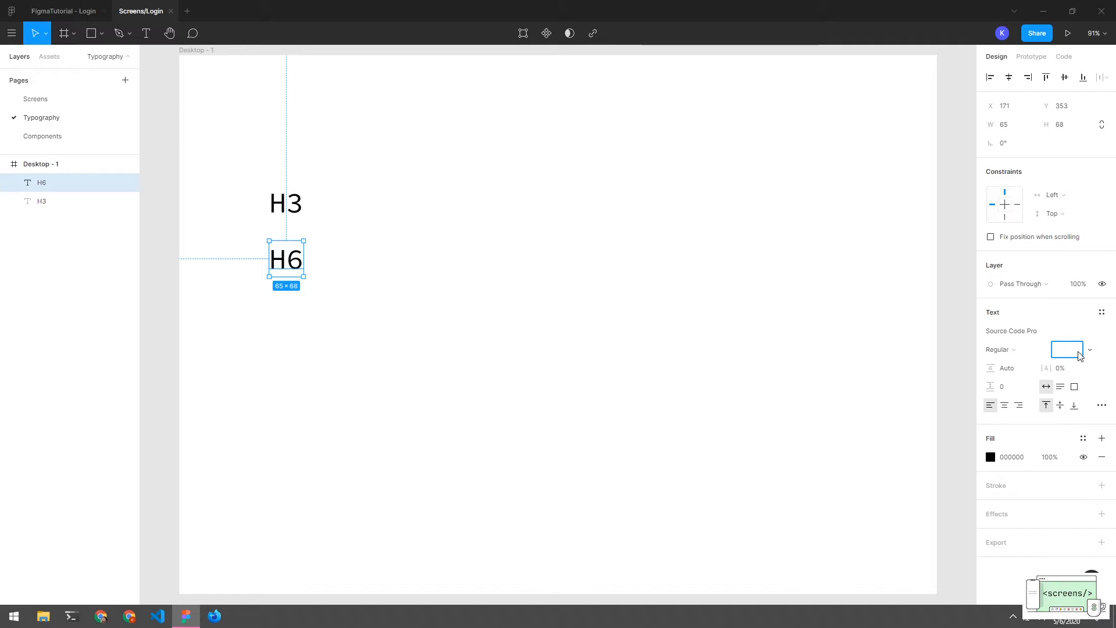
pyautogui.write('22')
pyautogui.press('Return')
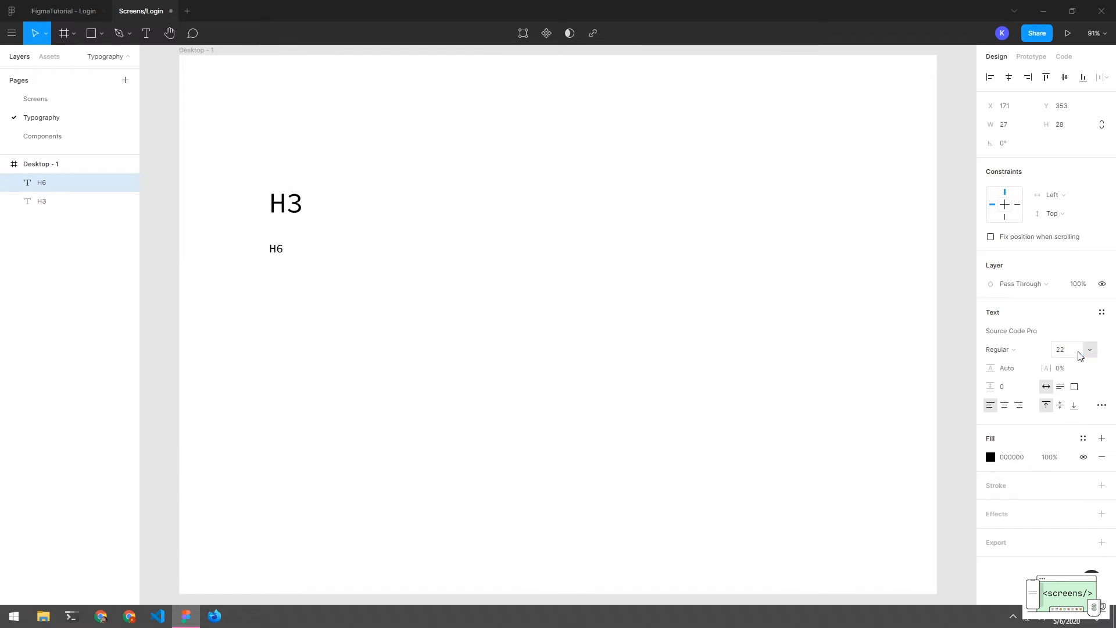
pyautogui.click(1060, 370)
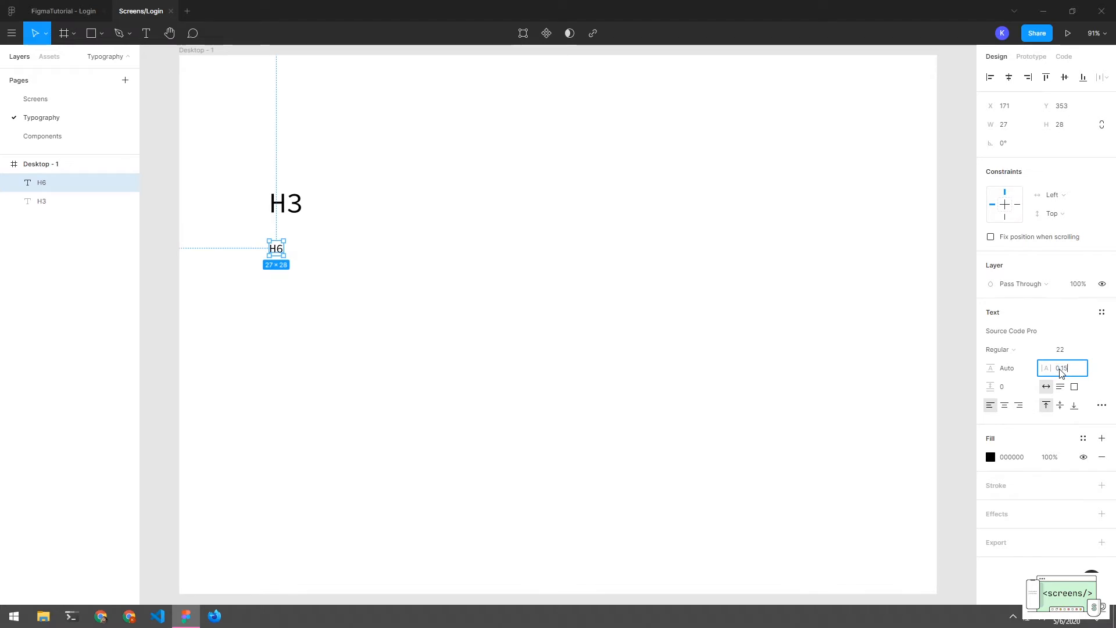
pyautogui.press('BackSpace')
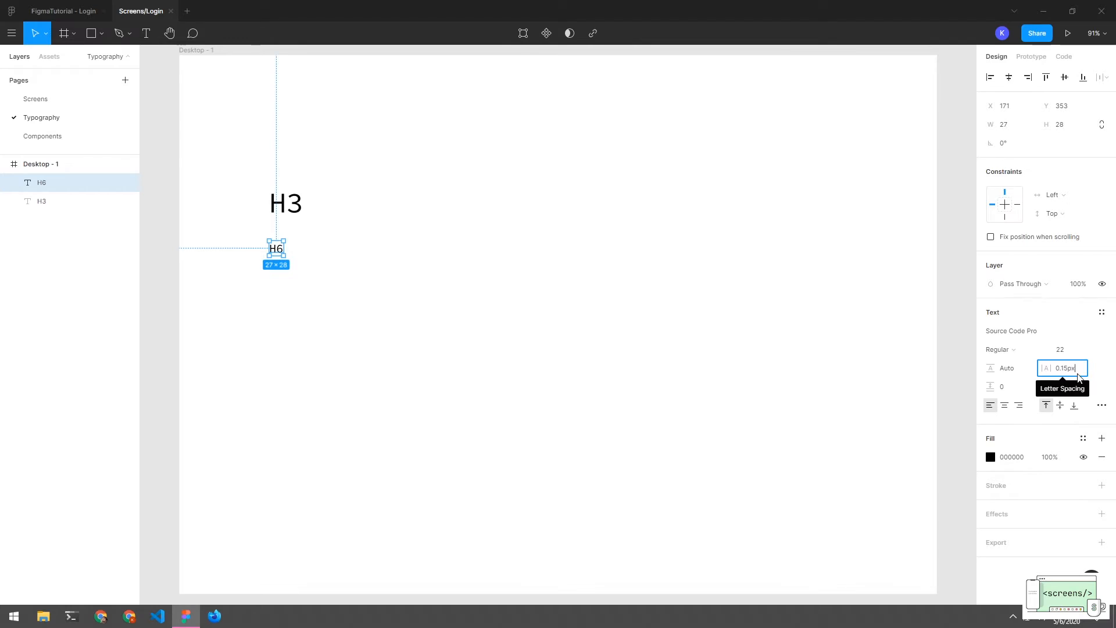
pyautogui.press('Return')
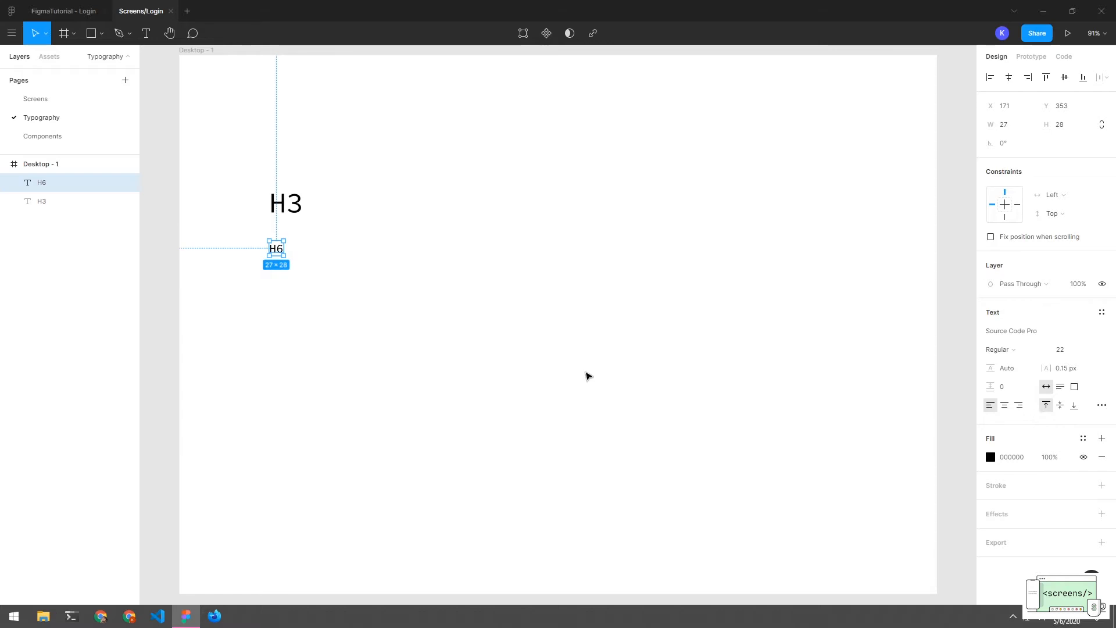
pyautogui.click(468, 319)
# Change the H6 text's font weight to Medium
pyautogui.moveTo(301, 182); pyautogui.dragTo(279, 275)
pyautogui.click(294, 303)
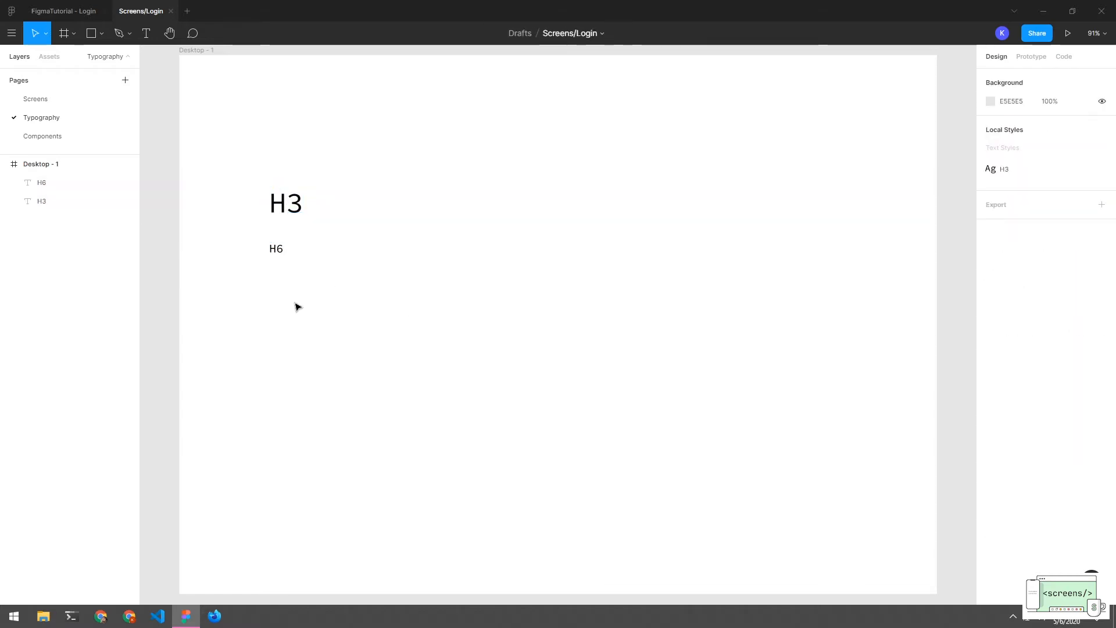
pyautogui.click(276, 251)
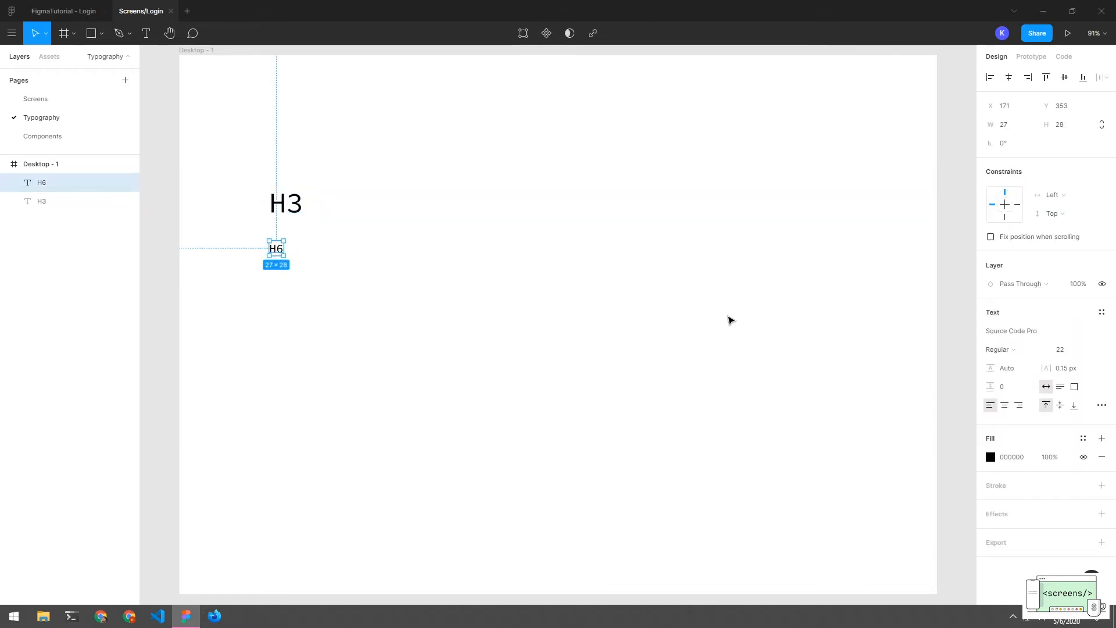
pyautogui.click(1006, 350)
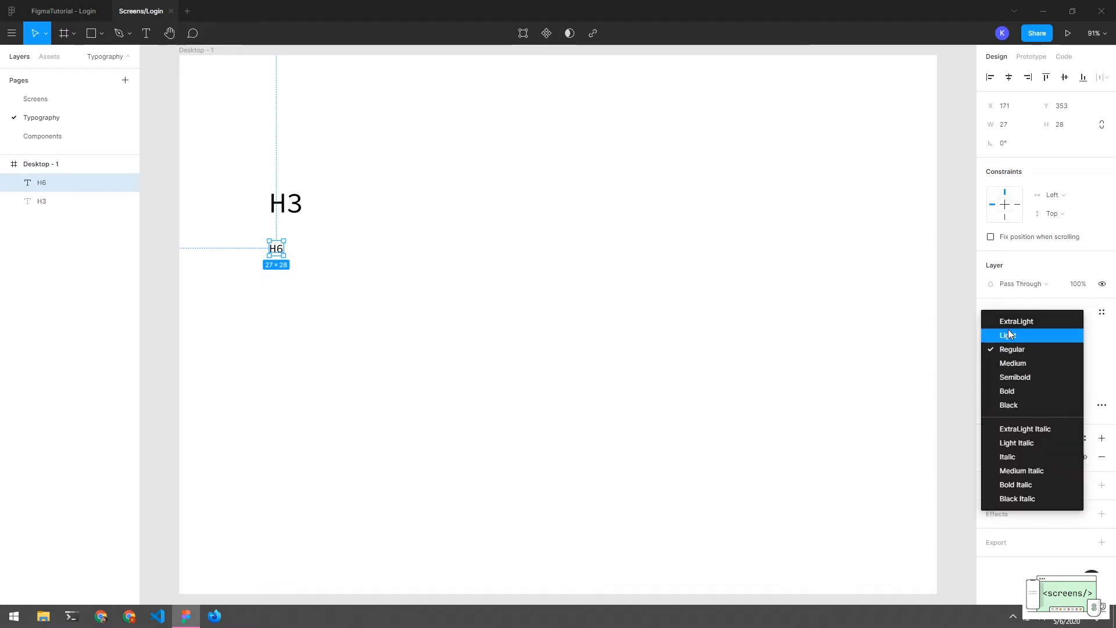
pyautogui.click(1011, 362)
pyautogui.click(537, 325)
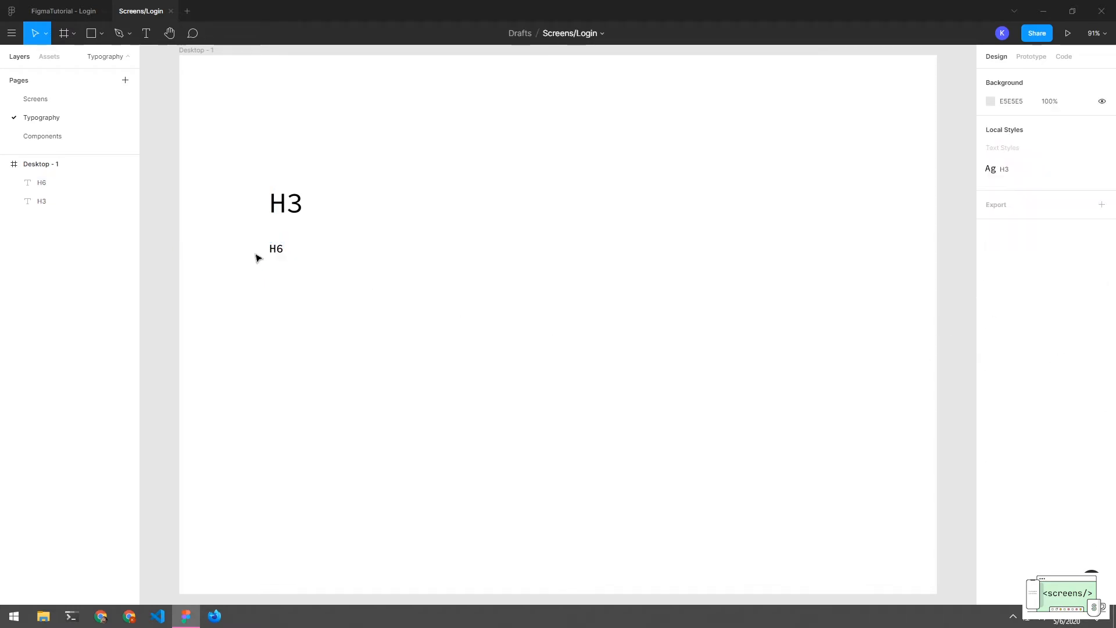
pyautogui.click(279, 253)
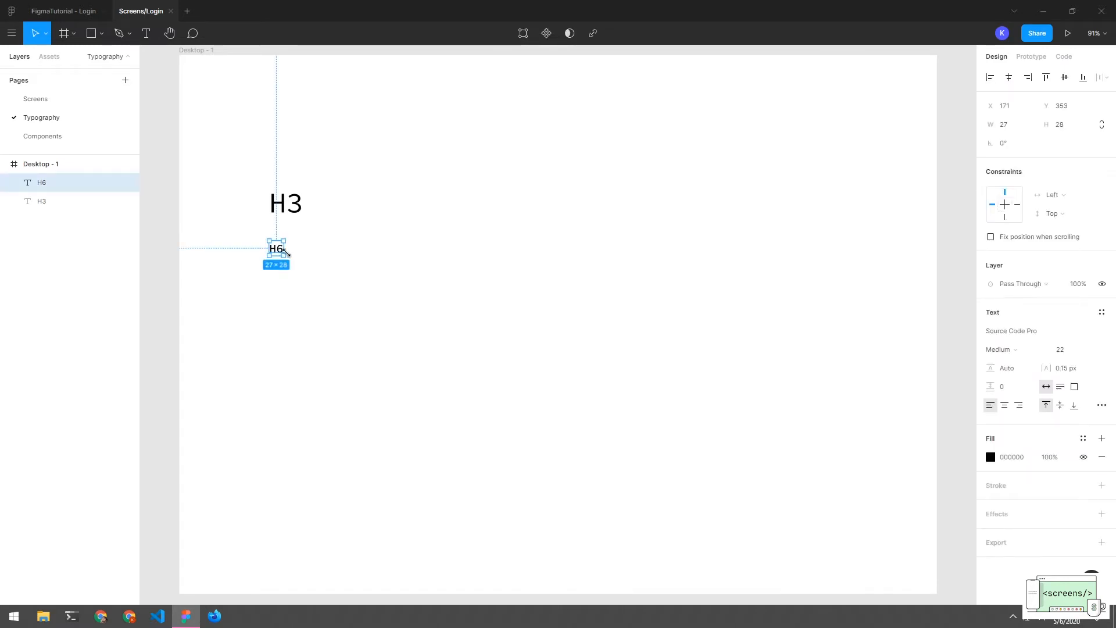
pyautogui.click(302, 281)
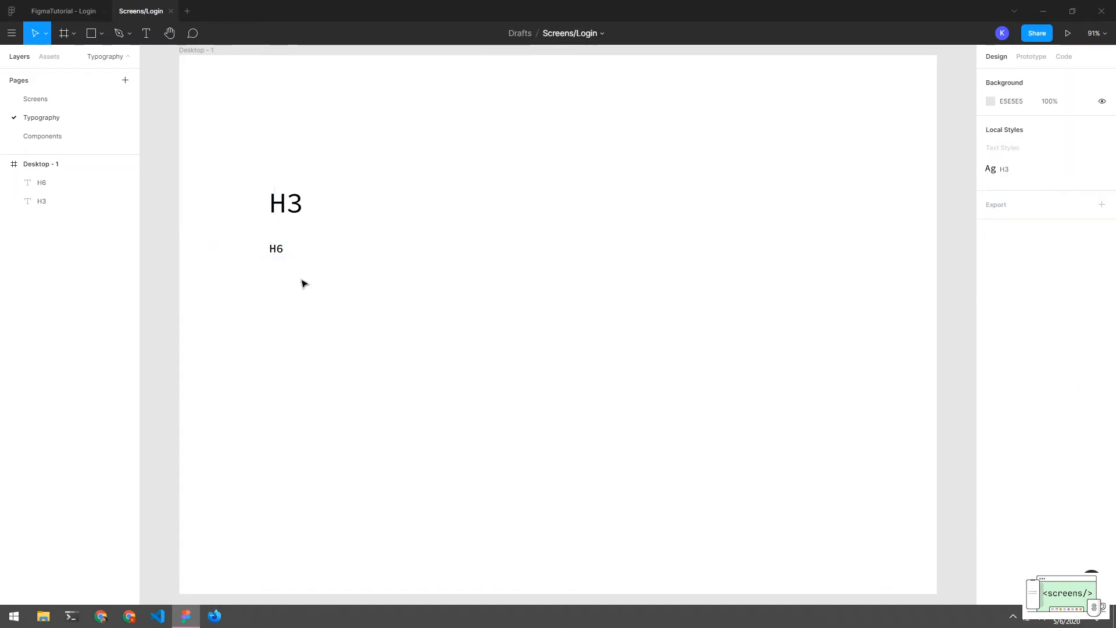
pyautogui.click(275, 248)
pyautogui.click(288, 300)
pyautogui.click(277, 253)
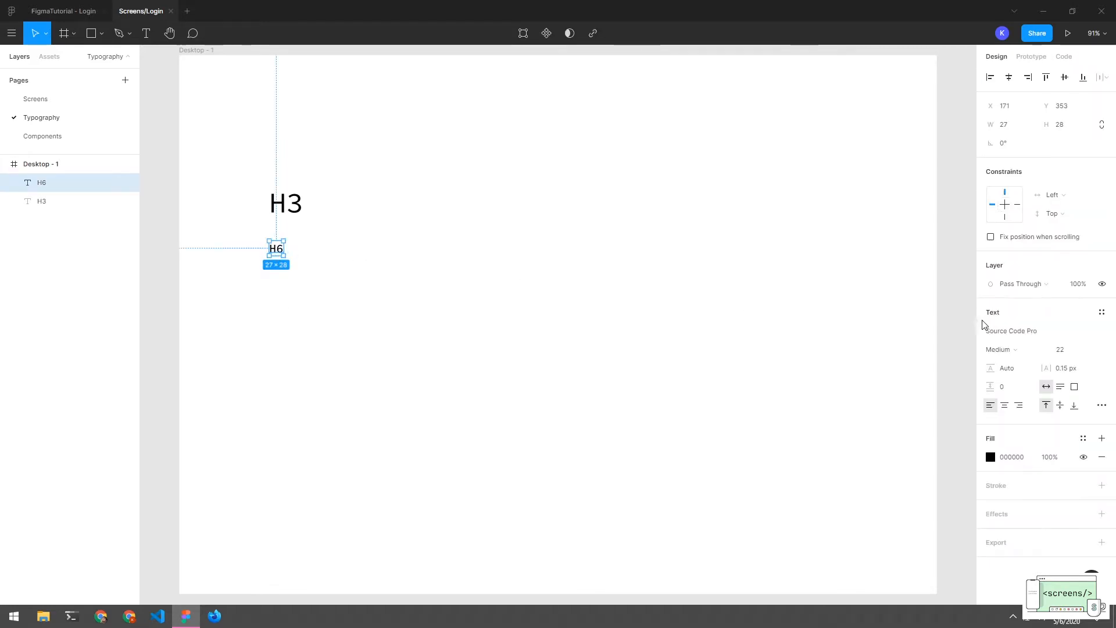
# Save the H6 text's formatting as a new text style named H6
pyautogui.click(1101, 312)
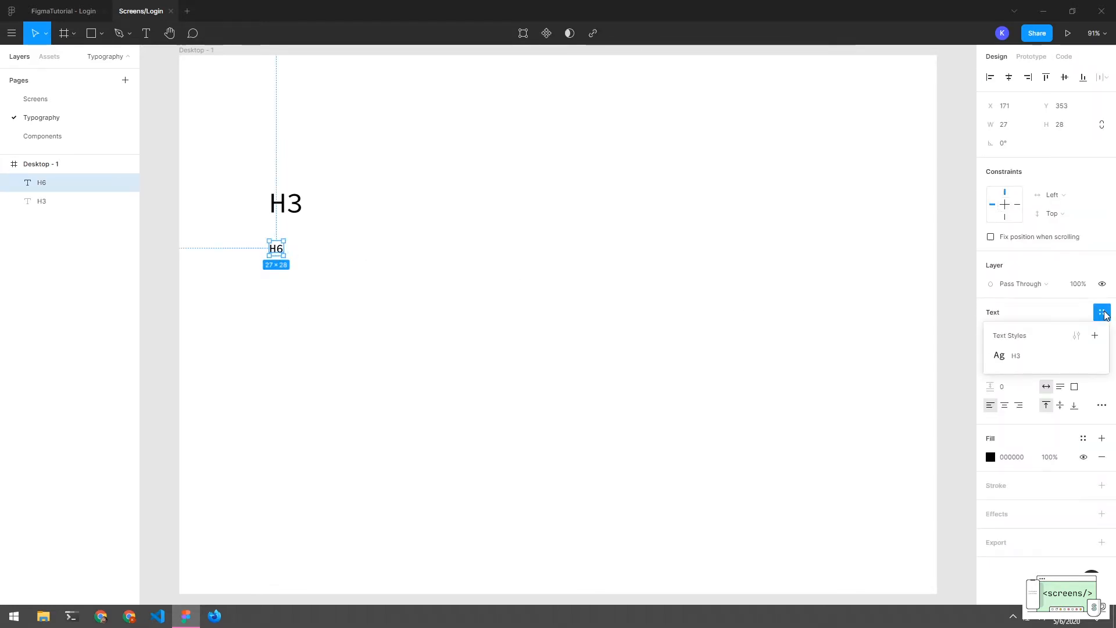
pyautogui.click(1092, 338)
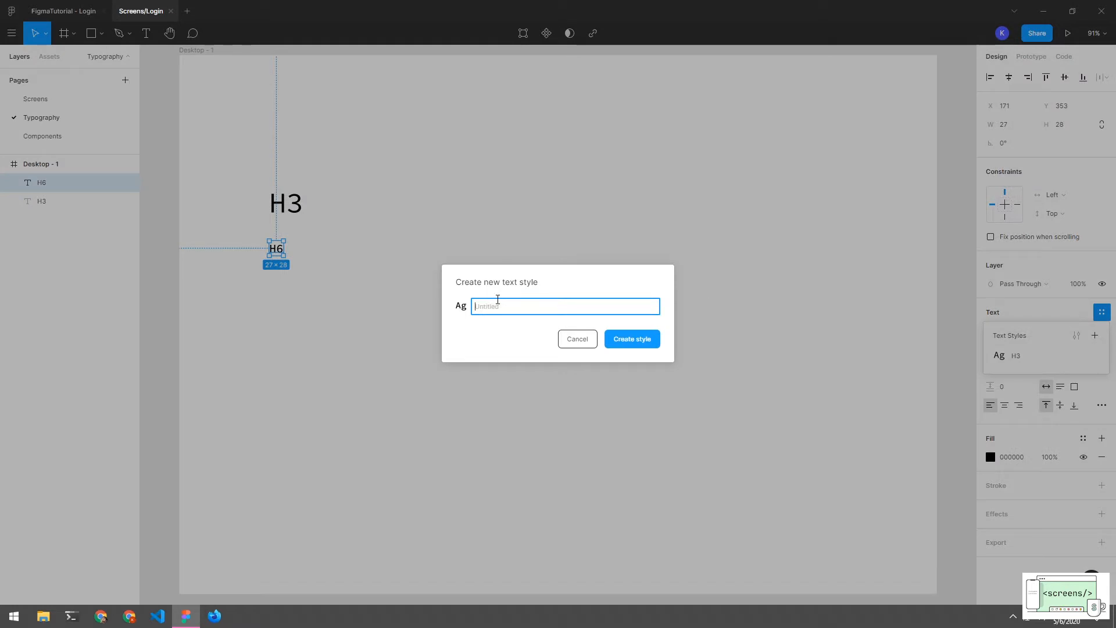
pyautogui.write('H6')
pyautogui.press('Return')
pyautogui.click(334, 232)
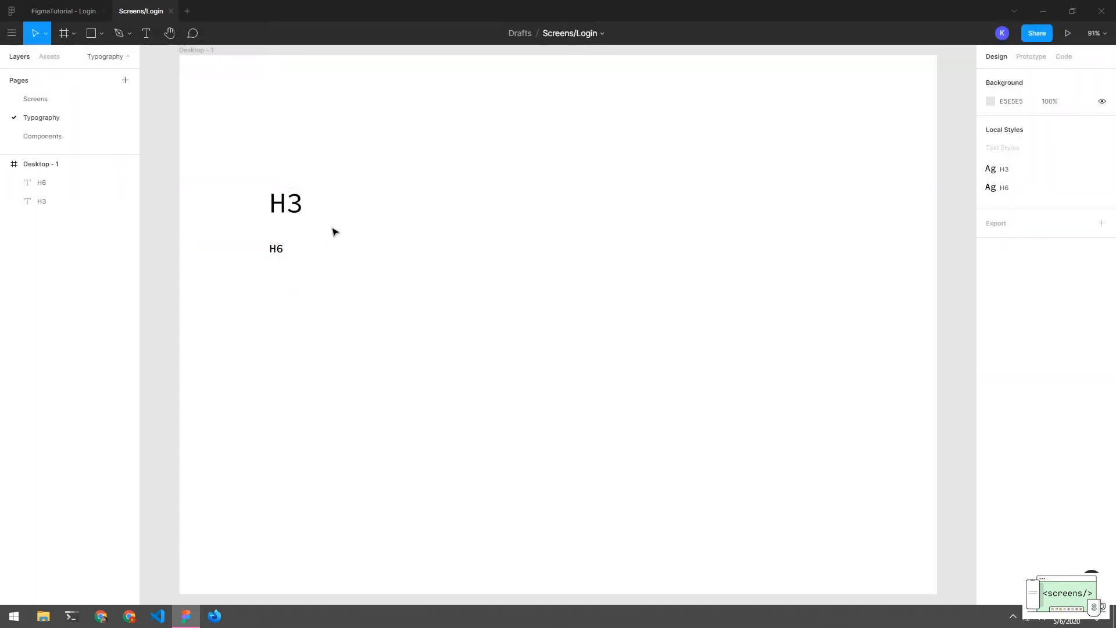
pyautogui.moveTo(330, 165); pyautogui.dragTo(280, 253)
pyautogui.click(328, 287)
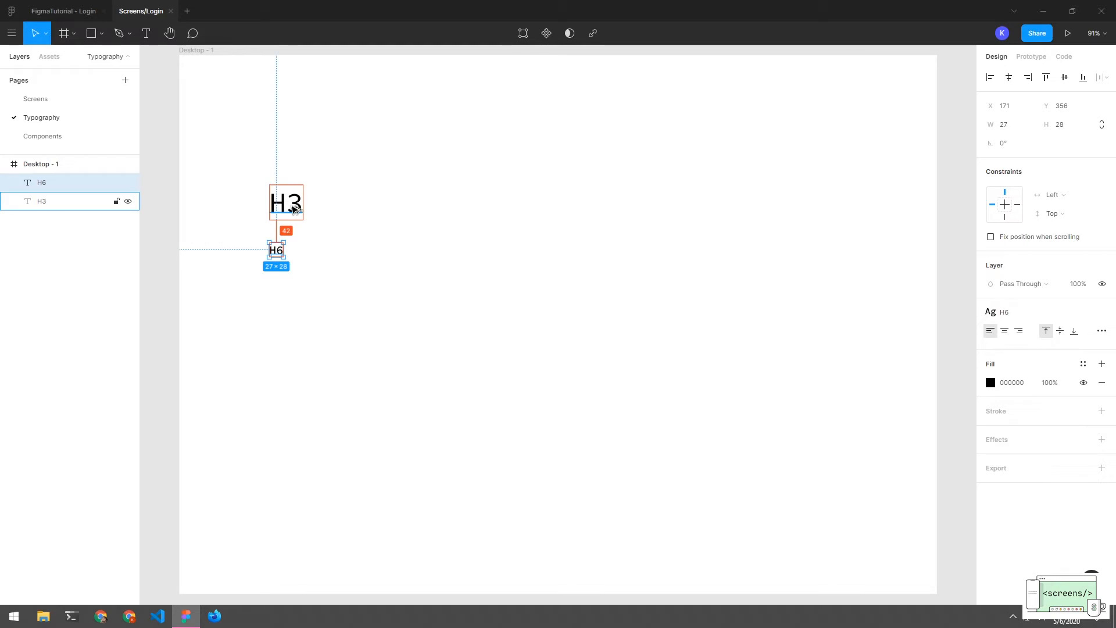
# Nudge the H6 text up two steps so it sits closer beneath H3
pyautogui.press('Up')
pyautogui.press('Up')
pyautogui.press('Up')
pyautogui.press('Up')
pyautogui.press('Up')
pyautogui.press('Up')
pyautogui.press('Up')
pyautogui.press('Up')
pyautogui.press('Up')
pyautogui.press('Up')
pyautogui.press('Up')
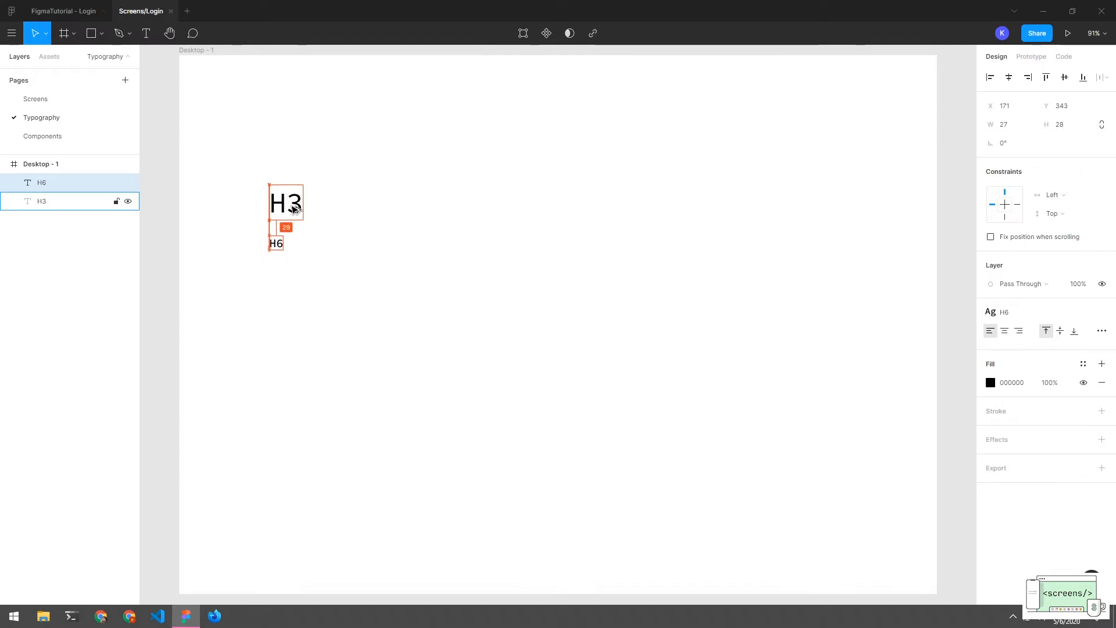
pyautogui.press('Up')
pyautogui.press('Up')
pyautogui.press('Up')
pyautogui.press('Up')
pyautogui.click(300, 288)
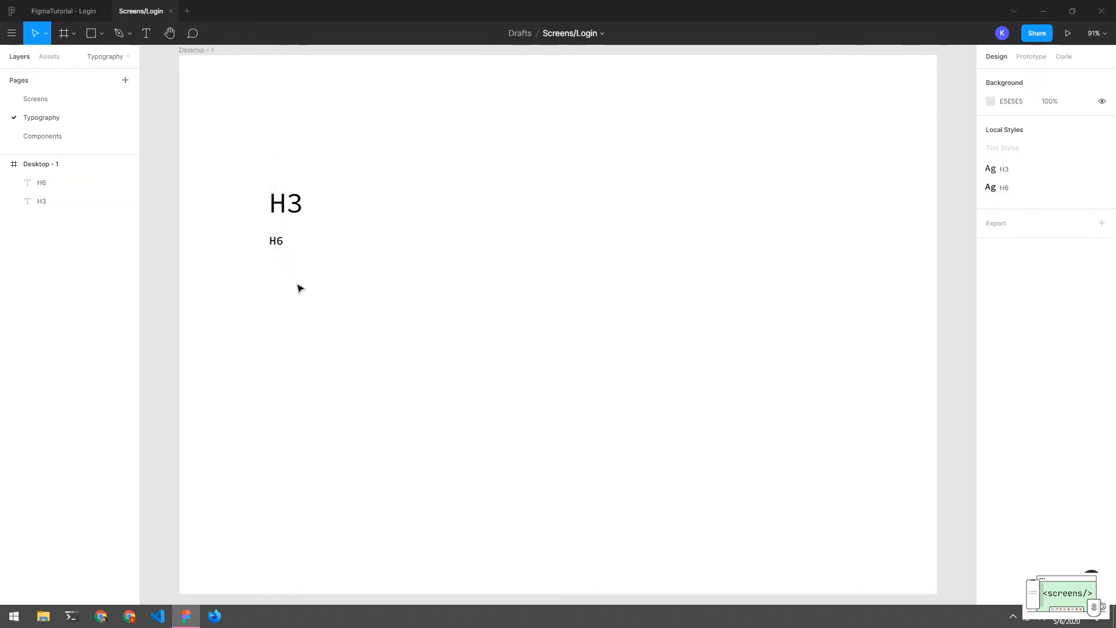
pyautogui.moveTo(311, 187); pyautogui.dragTo(248, 282)
pyautogui.click(992, 79)
pyautogui.moveTo(552, 211); pyautogui.dragTo(537, 221)
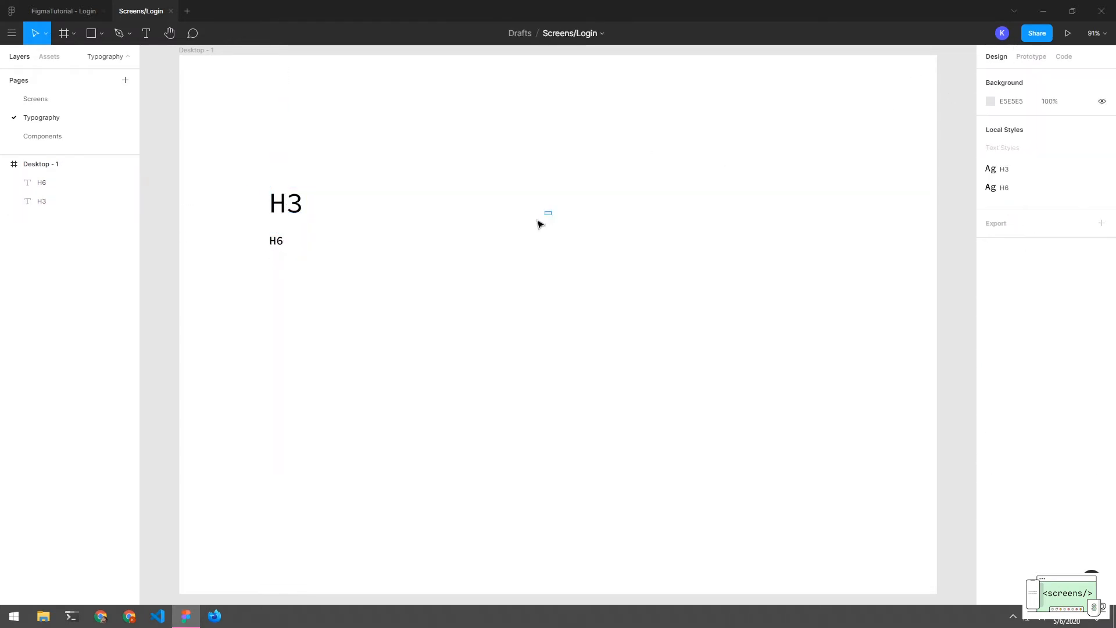
pyautogui.click(278, 241)
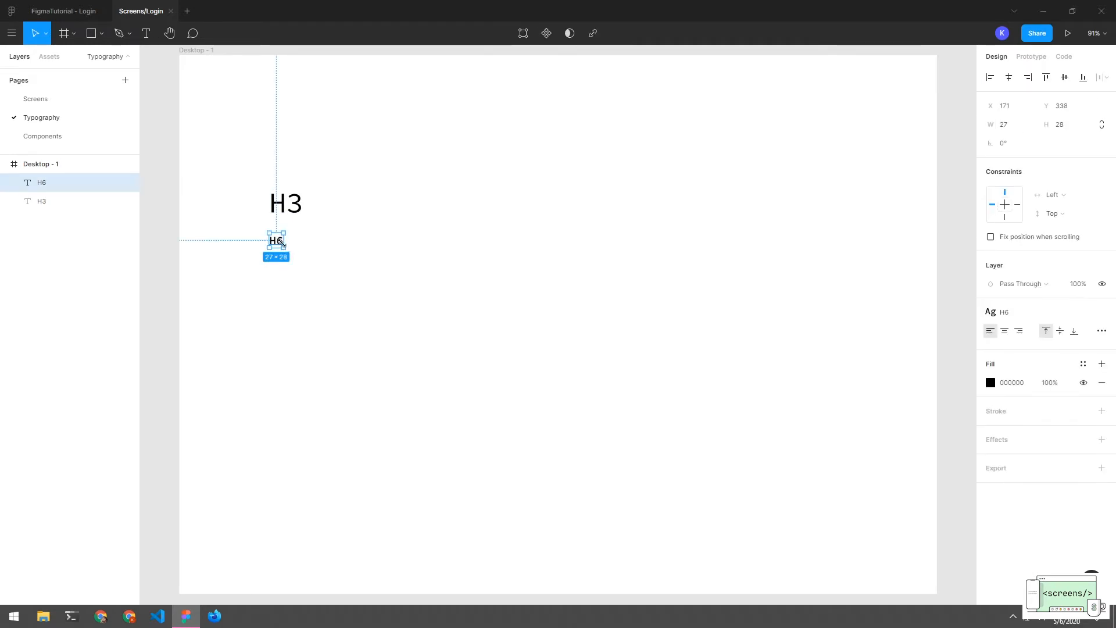
pyautogui.click(304, 274)
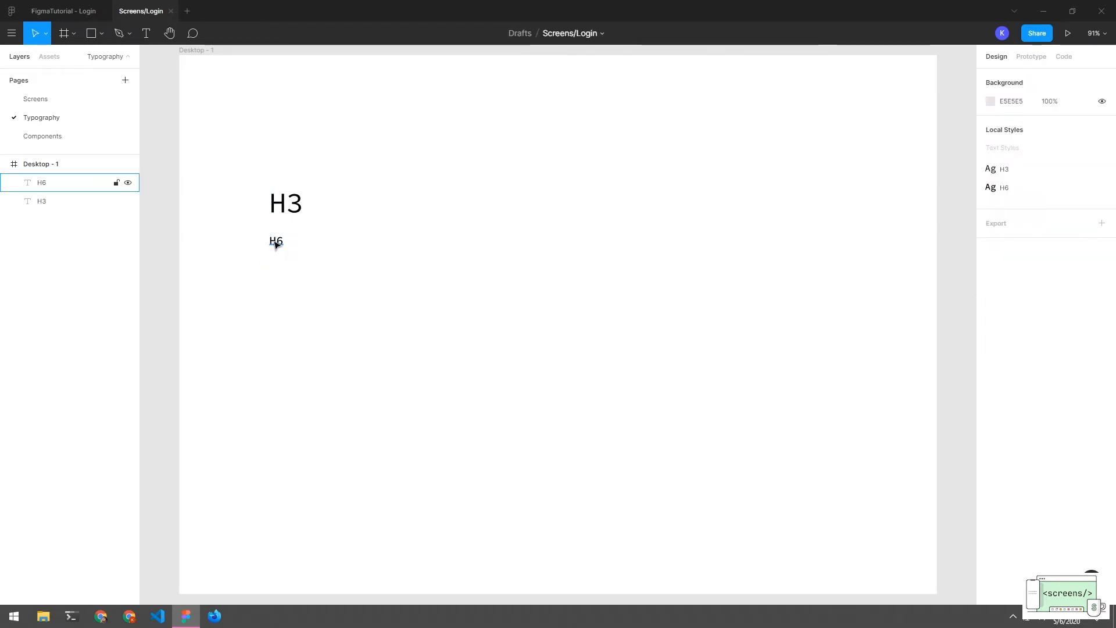
# Duplicate the H6 text below it and change the copy's wording to Body
pyautogui.click(276, 243)
pyautogui.moveTo(276, 244); pyautogui.dragTo(272, 272)
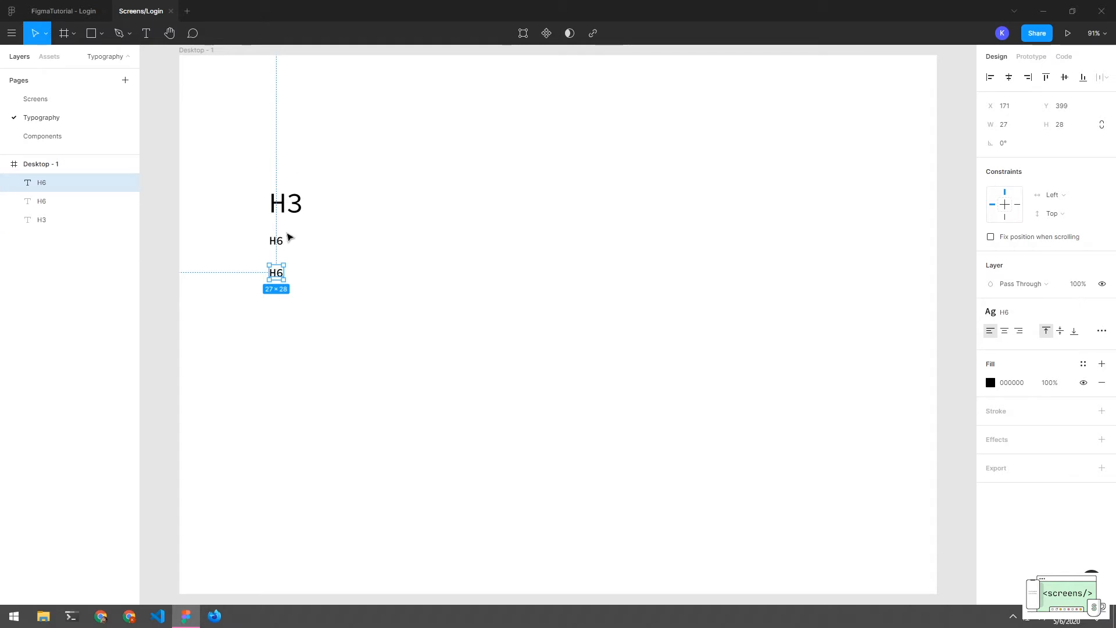
pyautogui.doubleClick(278, 272)
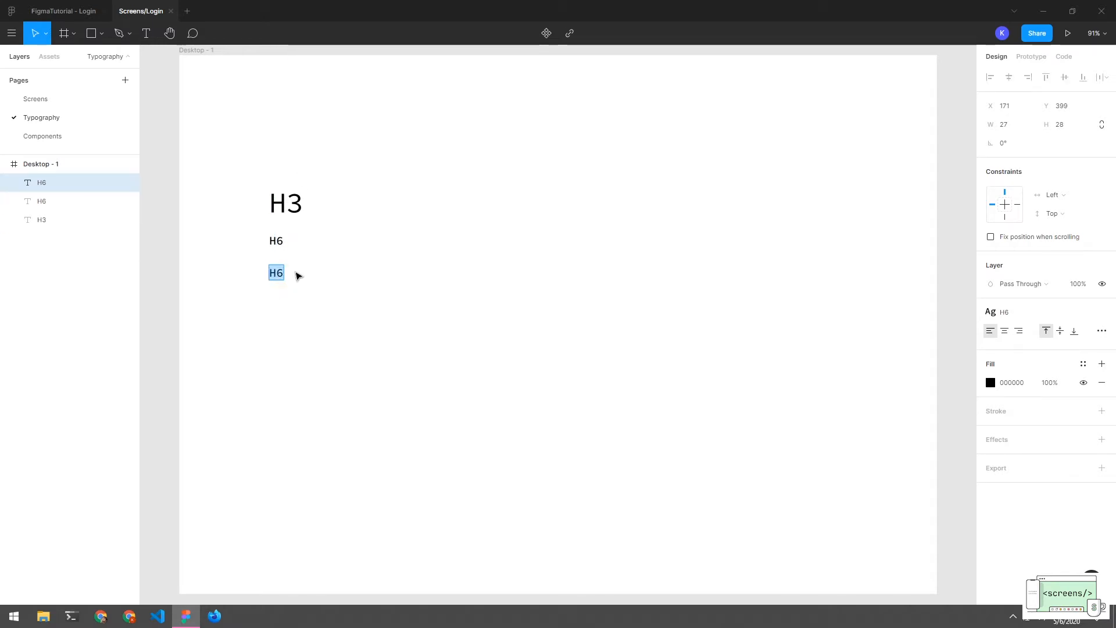
pyautogui.press('BackSpace')
pyautogui.press('BackSpace')
pyautogui.write('Body')
pyautogui.press('Escape')
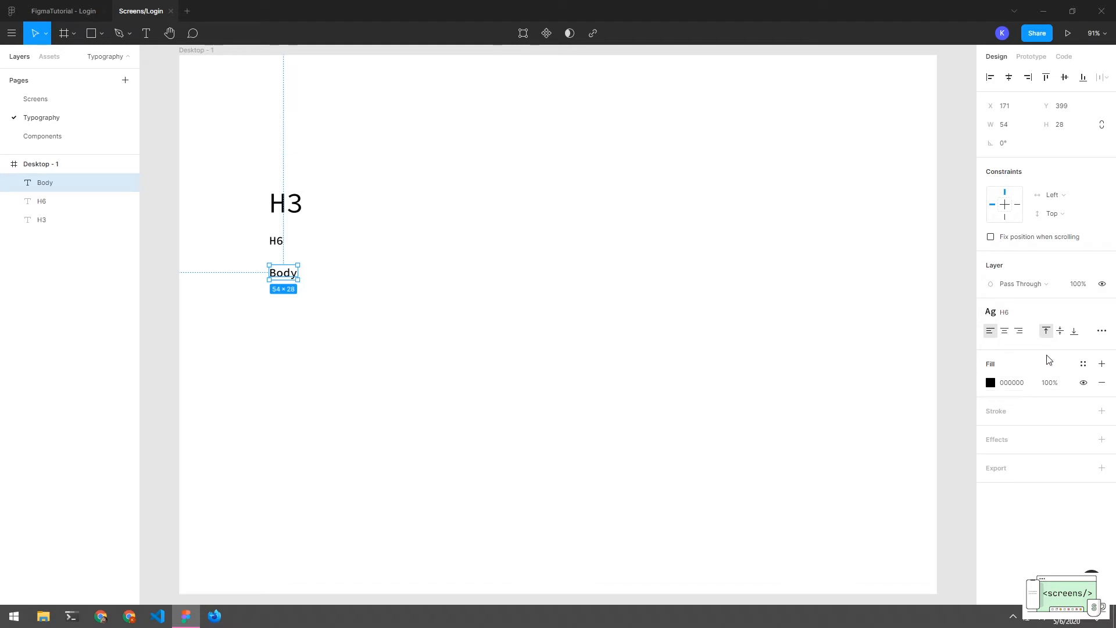
# Detach the style and set Body to Regular weight, size 16, removing the 0.15 letter spacing
pyautogui.click(1102, 316)
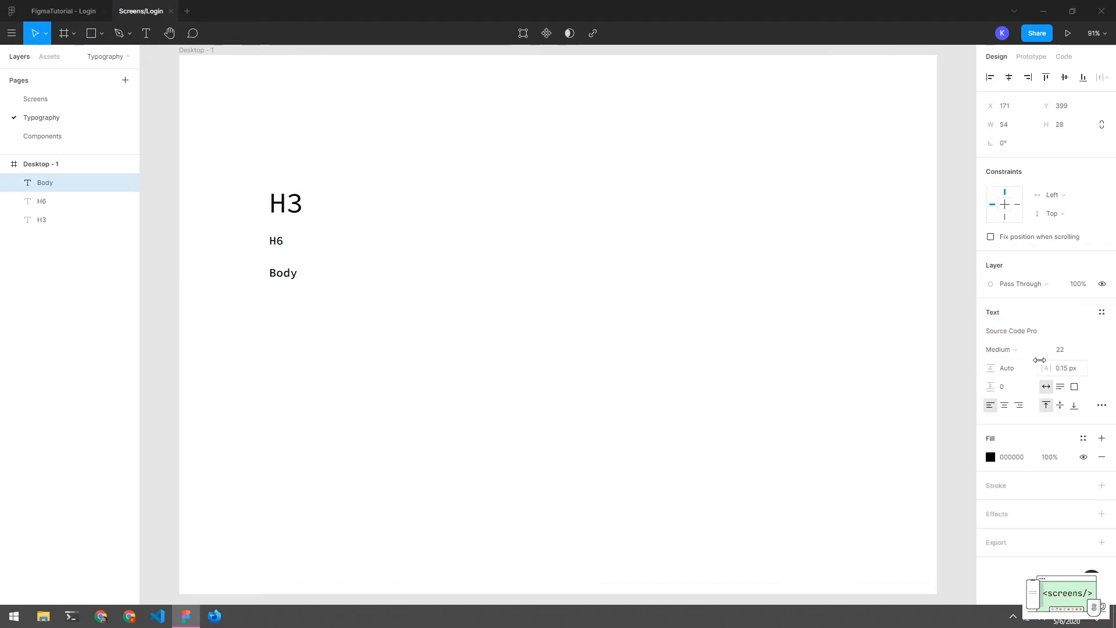
pyautogui.click(1032, 349)
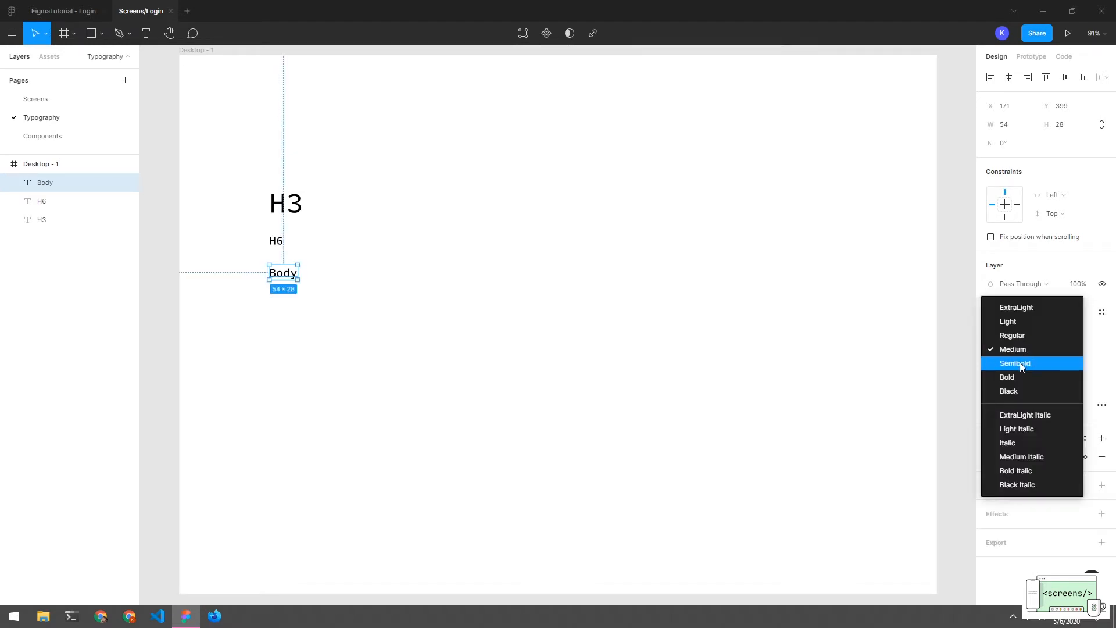
pyautogui.click(1029, 335)
pyautogui.click(1078, 351)
pyautogui.write('16')
pyautogui.press('Return')
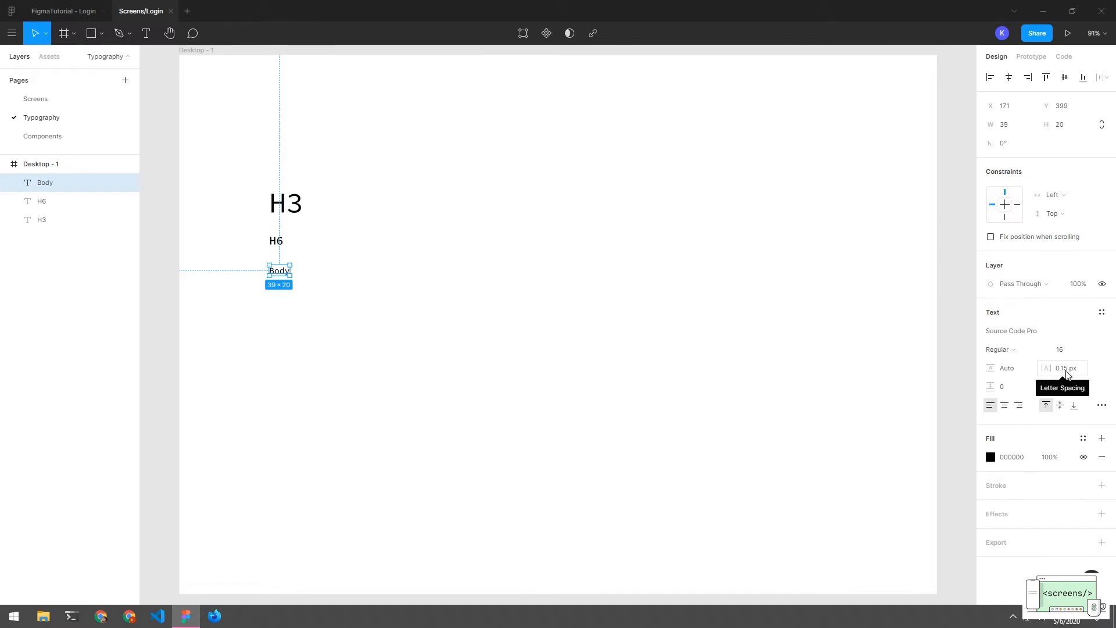
pyautogui.click(1065, 375)
pyautogui.click(1067, 375)
pyautogui.press('BackSpace')
pyautogui.press('BackSpace')
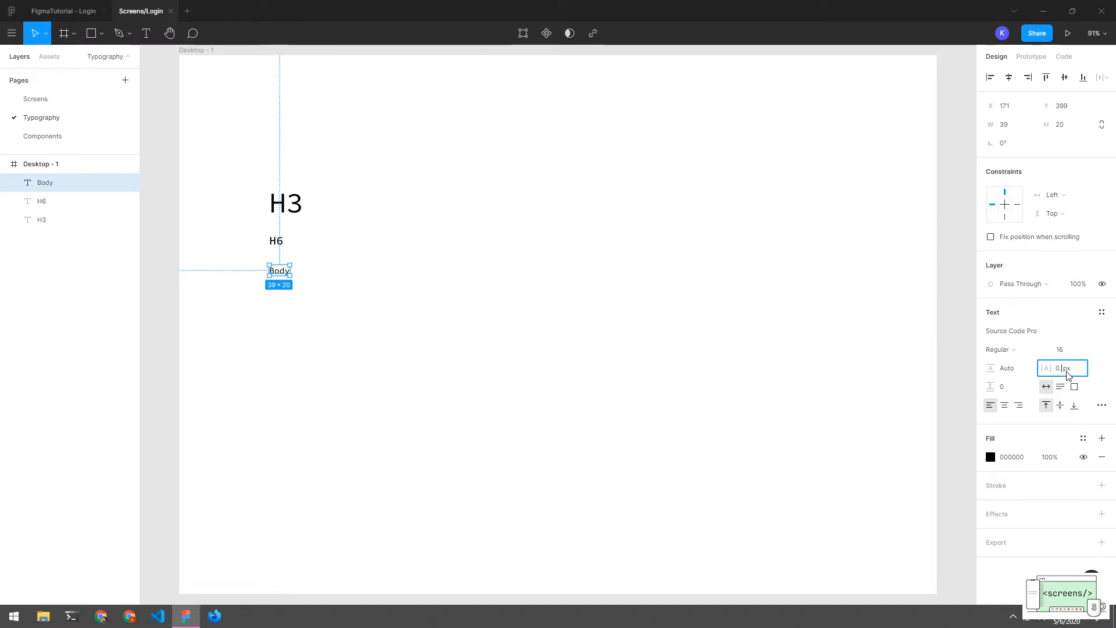
pyautogui.click(428, 272)
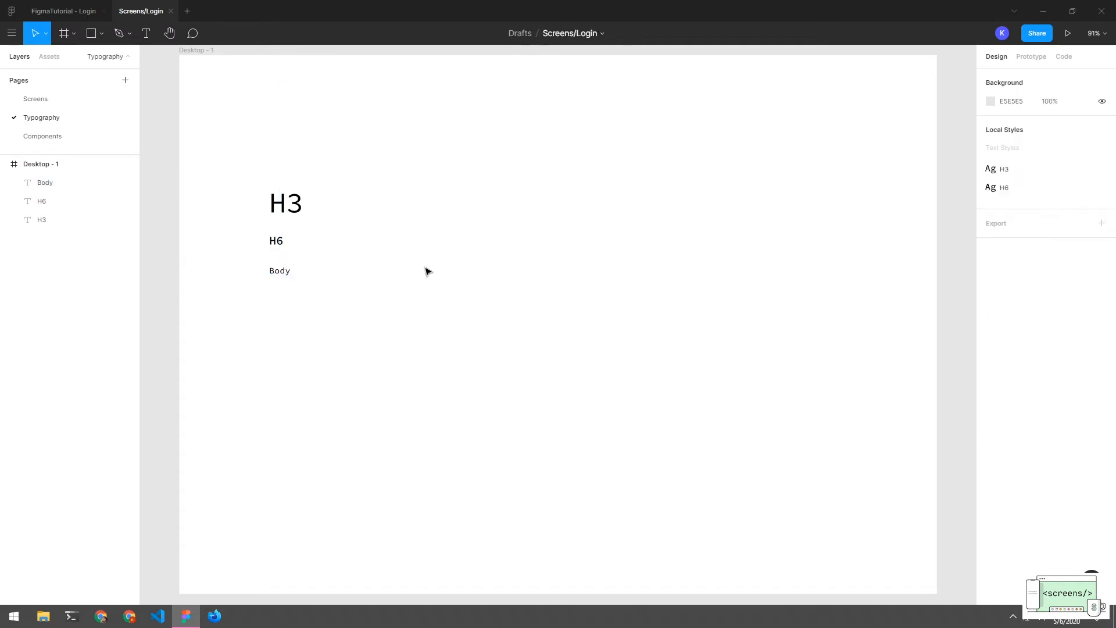
# Save the Body text's formatting as a new text style named Body
pyautogui.moveTo(314, 154); pyautogui.dragTo(293, 306)
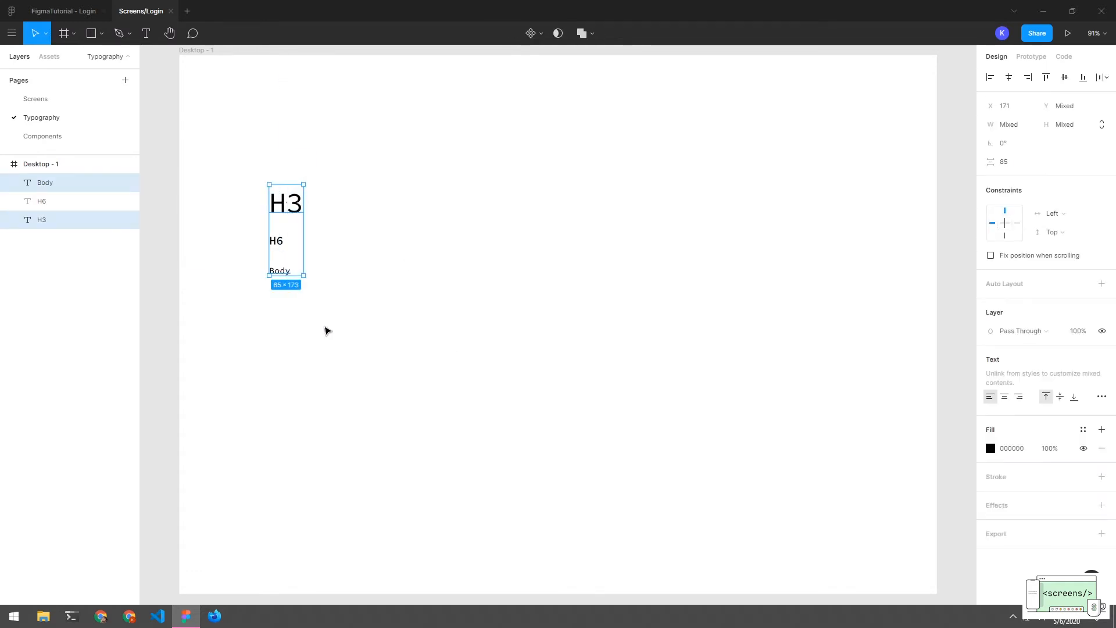
pyautogui.click(324, 330)
pyautogui.click(280, 272)
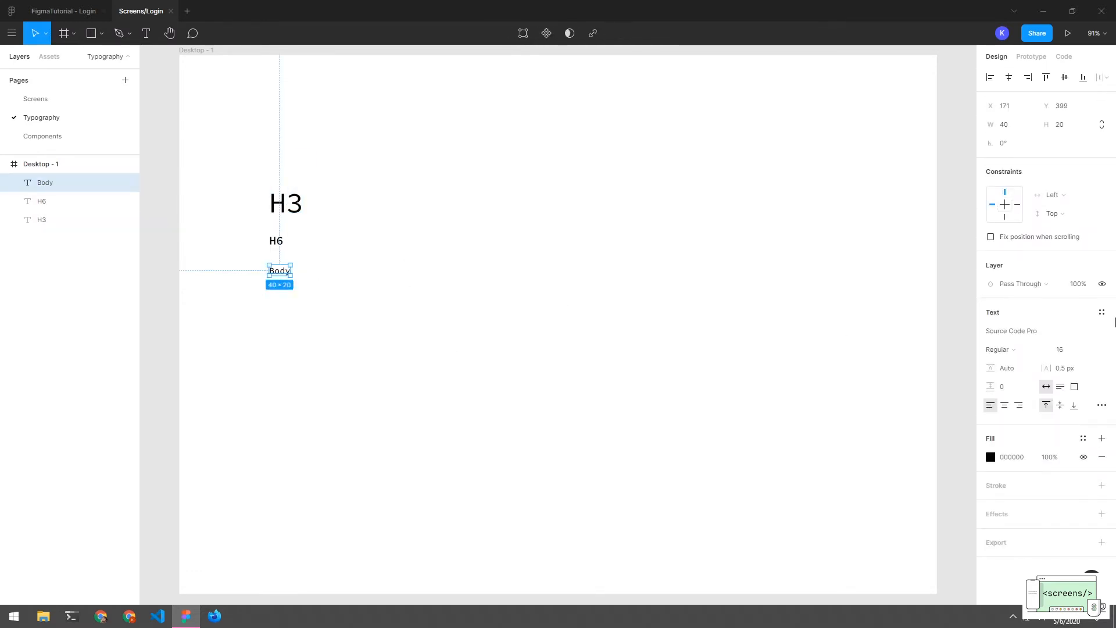
pyautogui.click(1102, 312)
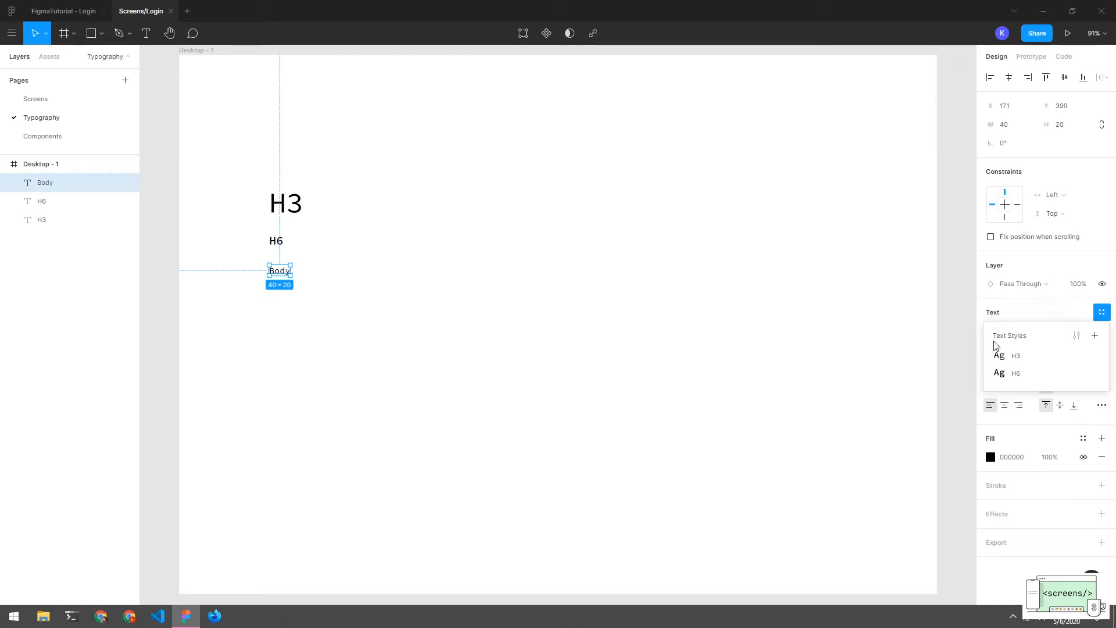
pyautogui.click(1093, 335)
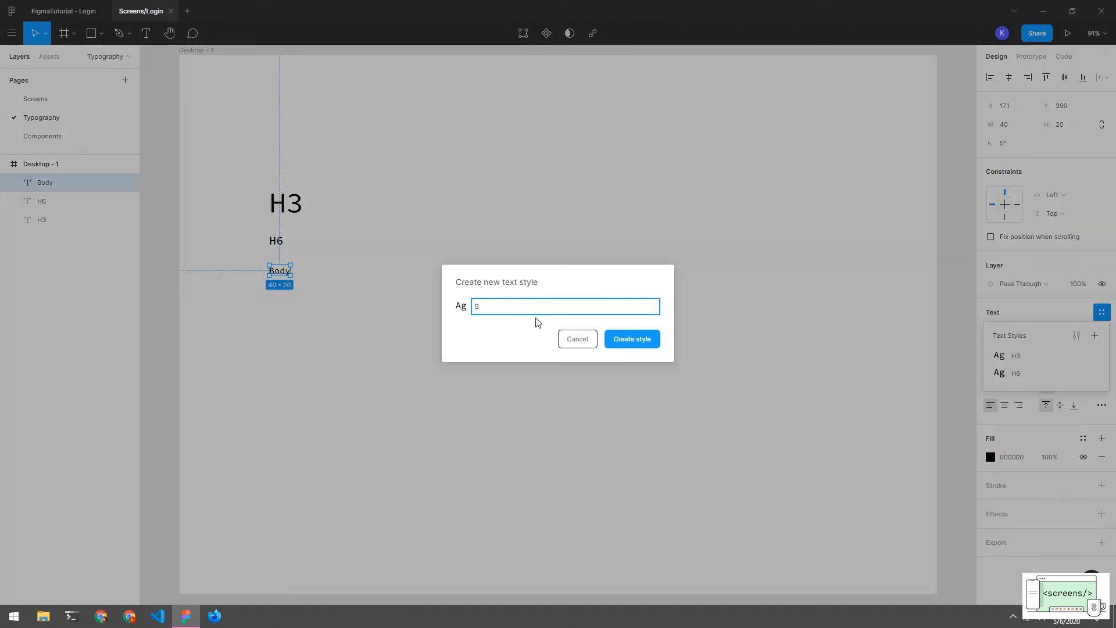
pyautogui.press('Return')
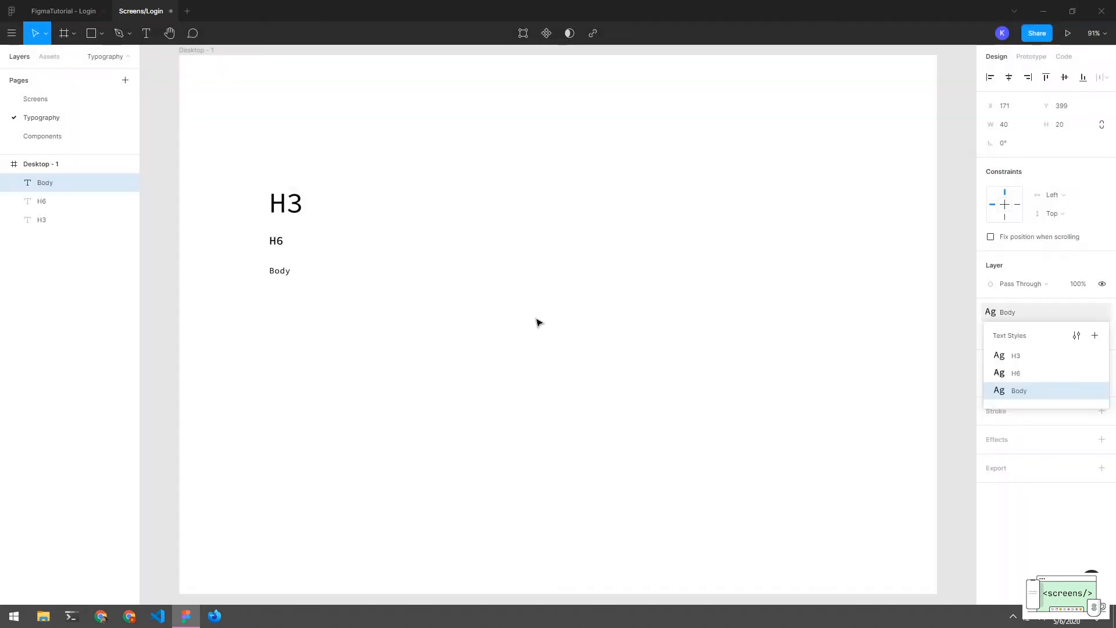
pyautogui.click(504, 327)
# Alt-drag the Body text to place a duplicate just beneath it
pyautogui.moveTo(296, 171); pyautogui.dragTo(264, 349)
pyautogui.click(301, 323)
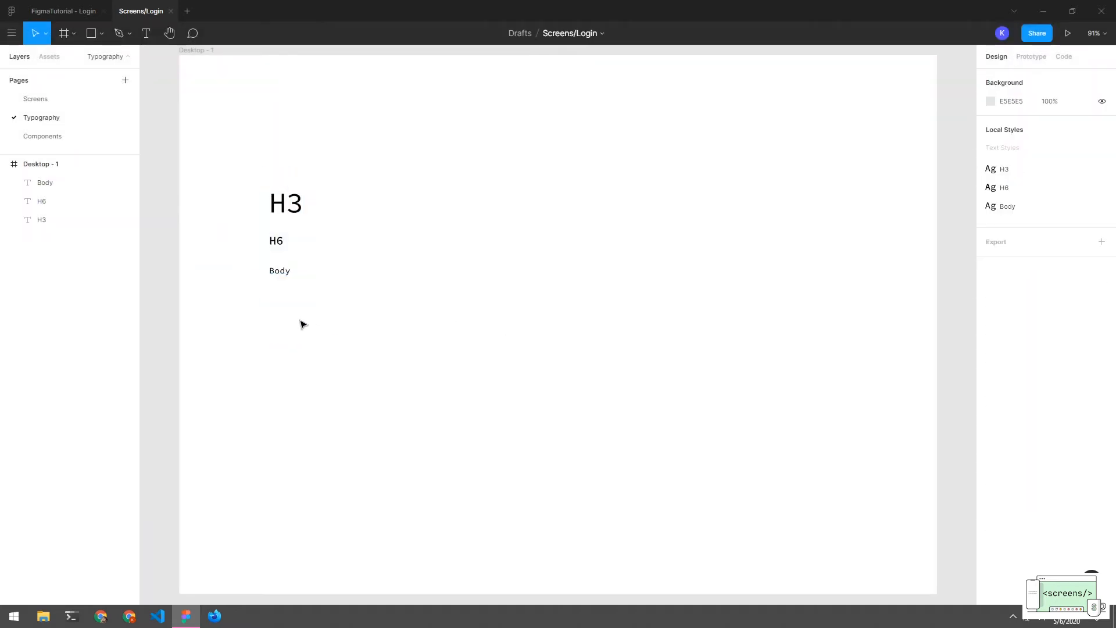
pyautogui.click(280, 277)
pyautogui.moveTo(280, 278); pyautogui.dragTo(281, 314)
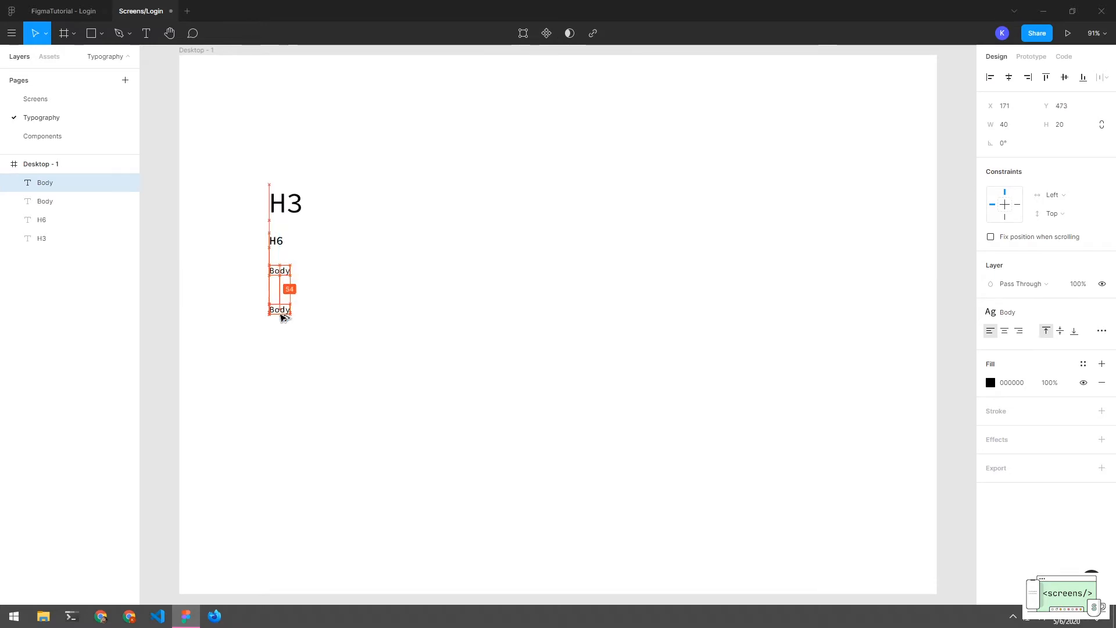
# Rewrite the copied text's wording as Button, removing the stray extra line
pyautogui.click(298, 323)
pyautogui.click(279, 313)
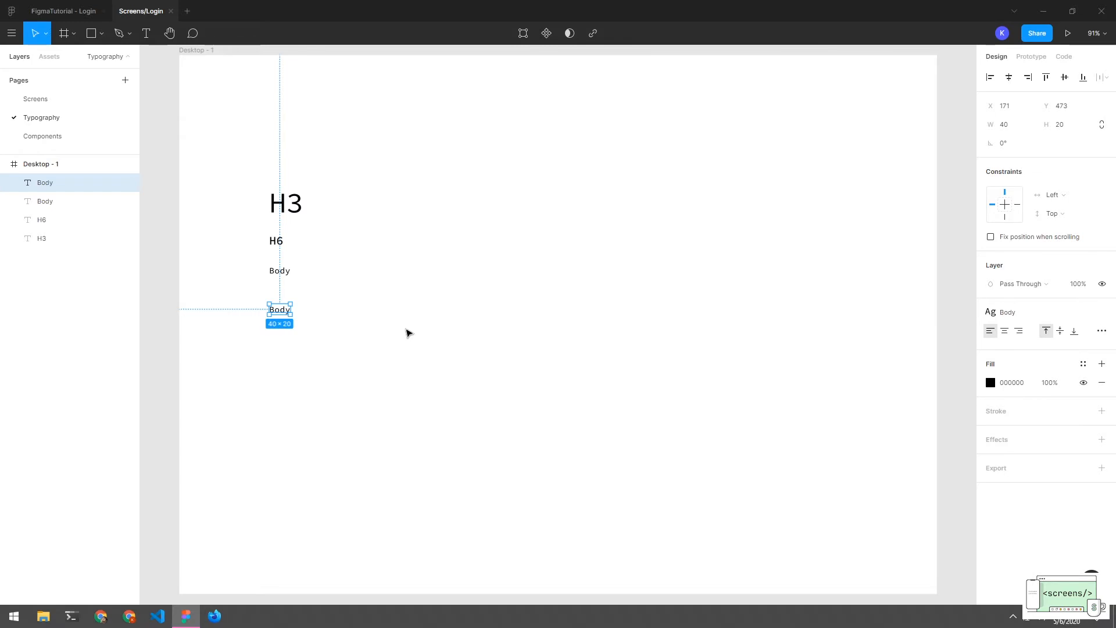
pyautogui.doubleClick(281, 308)
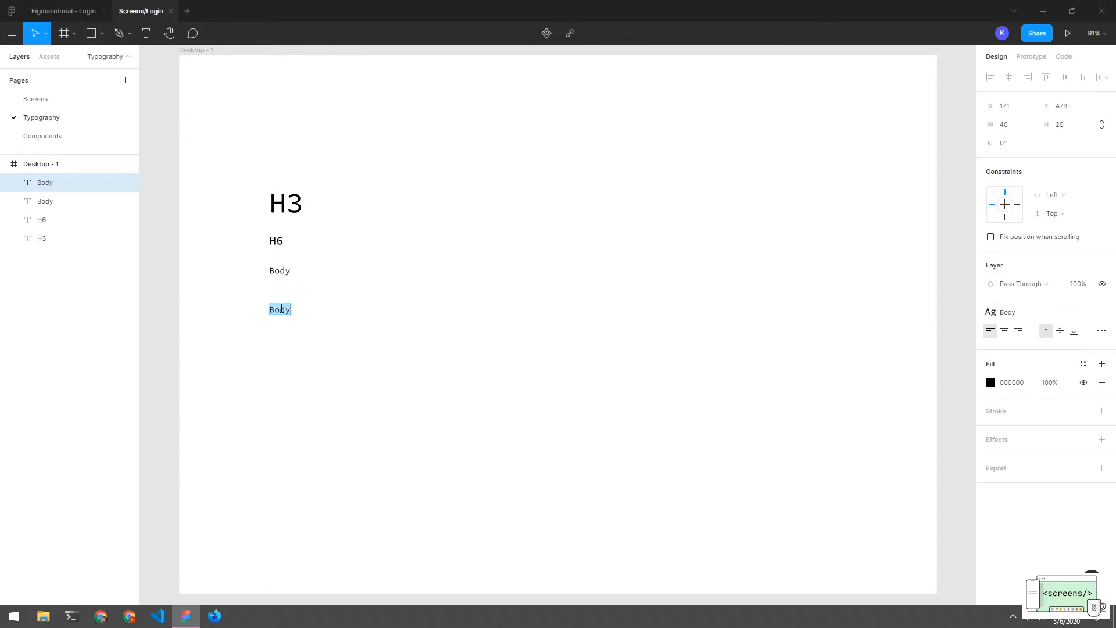
pyautogui.write('Bt')
pyautogui.write('utton')
pyautogui.press('Return')
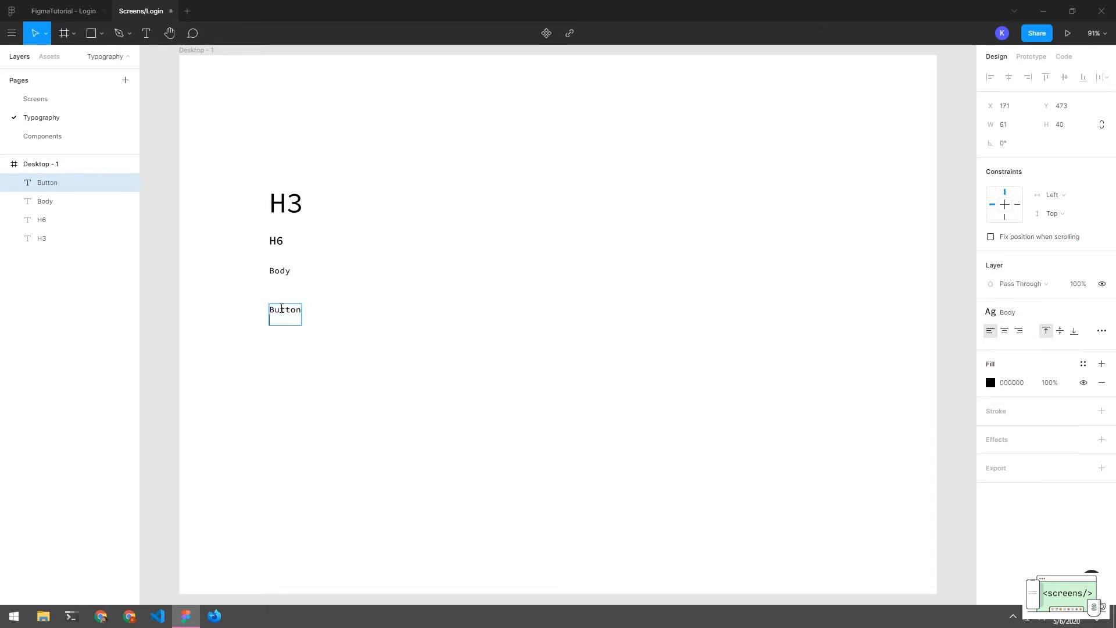
pyautogui.press('BackSpace')
pyautogui.click(301, 364)
pyautogui.doubleClick(287, 310)
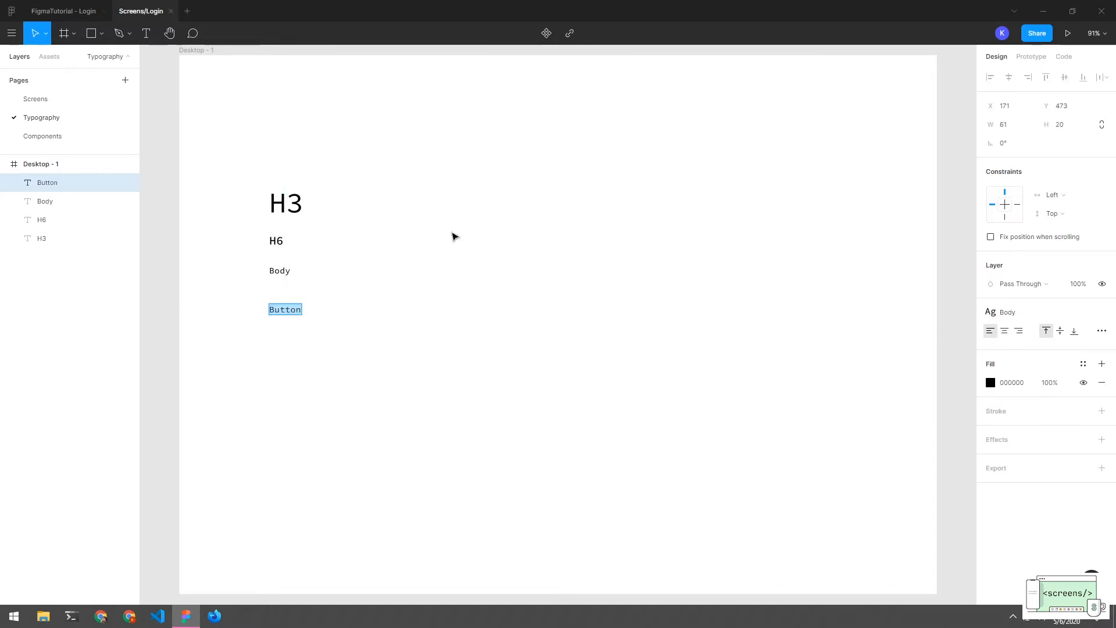
pyautogui.press('Escape')
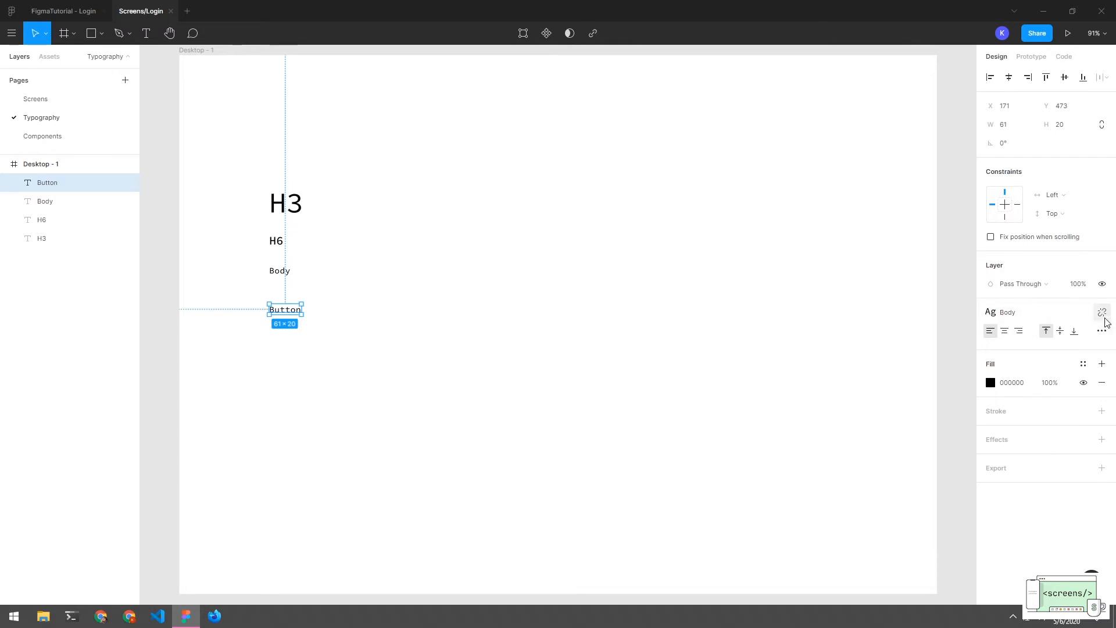
# Detach the Body style and set Button to size 14, Medium weight, 1.25 px letter spacing
pyautogui.click(1103, 313)
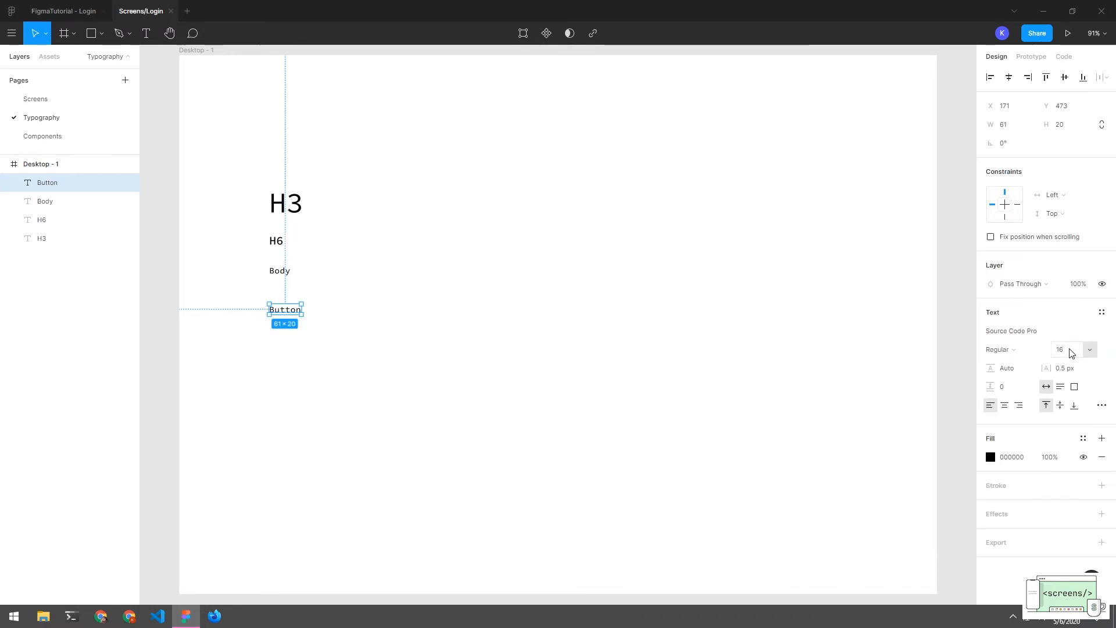
pyautogui.click(1090, 349)
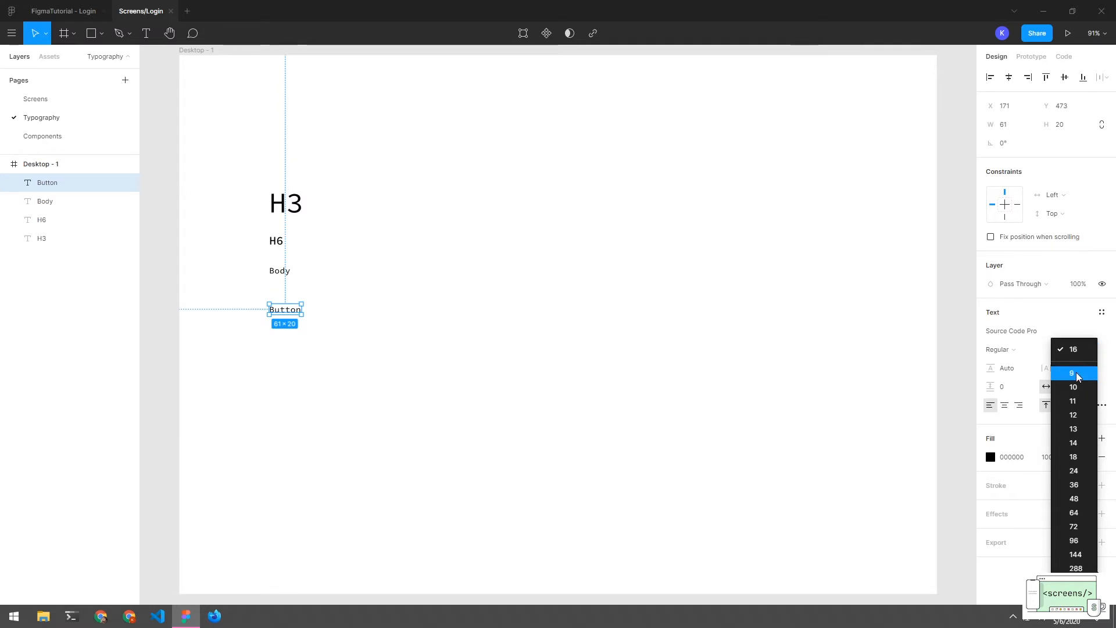
pyautogui.click(1078, 443)
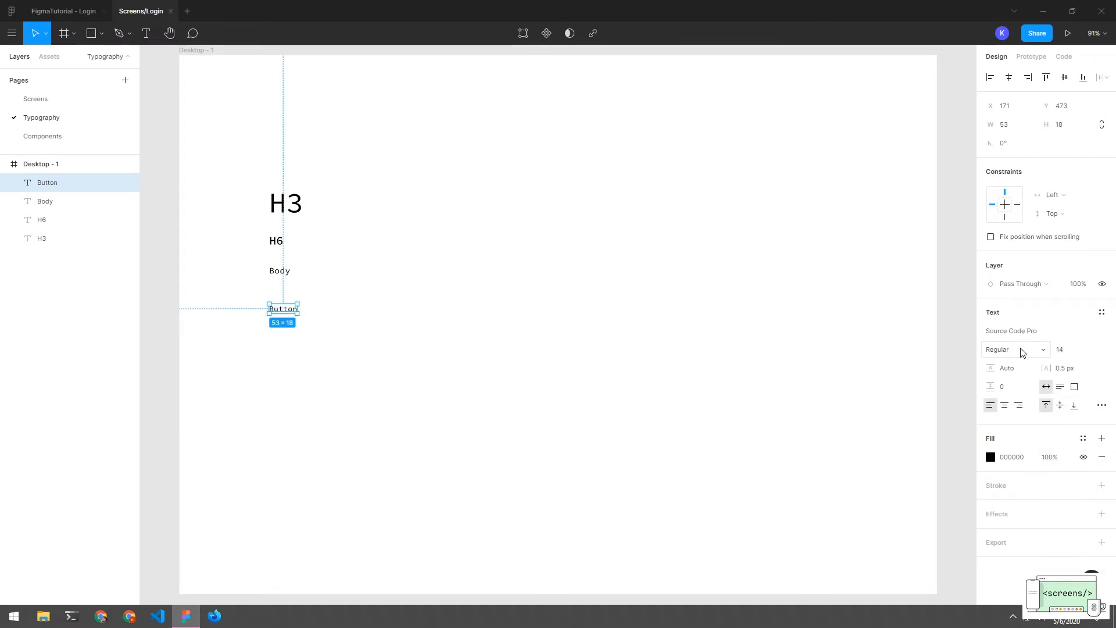
pyautogui.click(1022, 351)
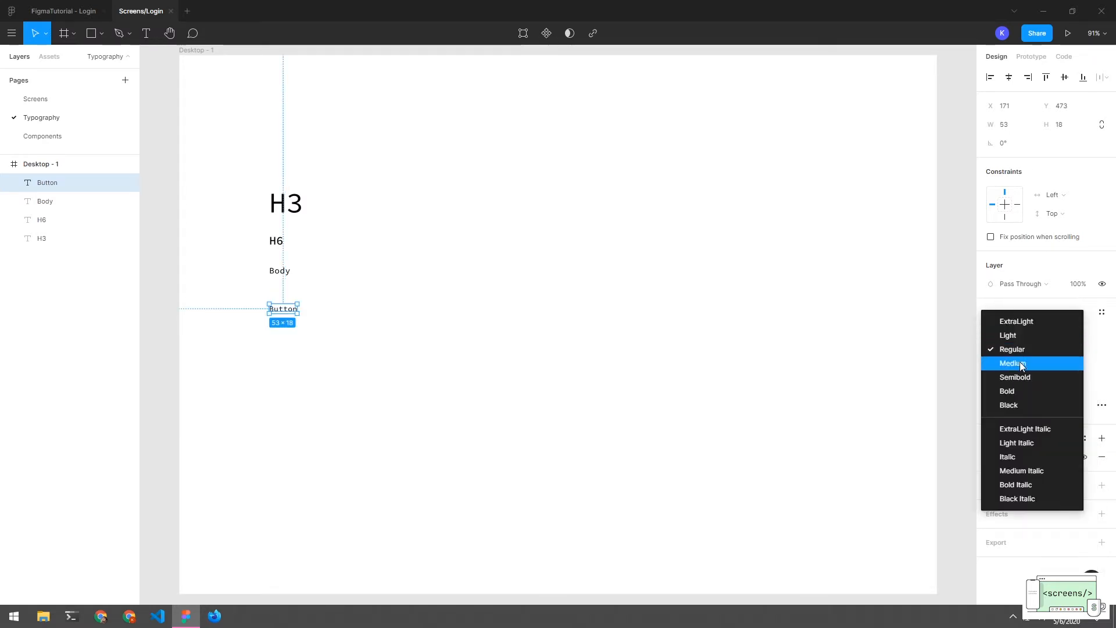
pyautogui.click(1018, 363)
pyautogui.click(1068, 373)
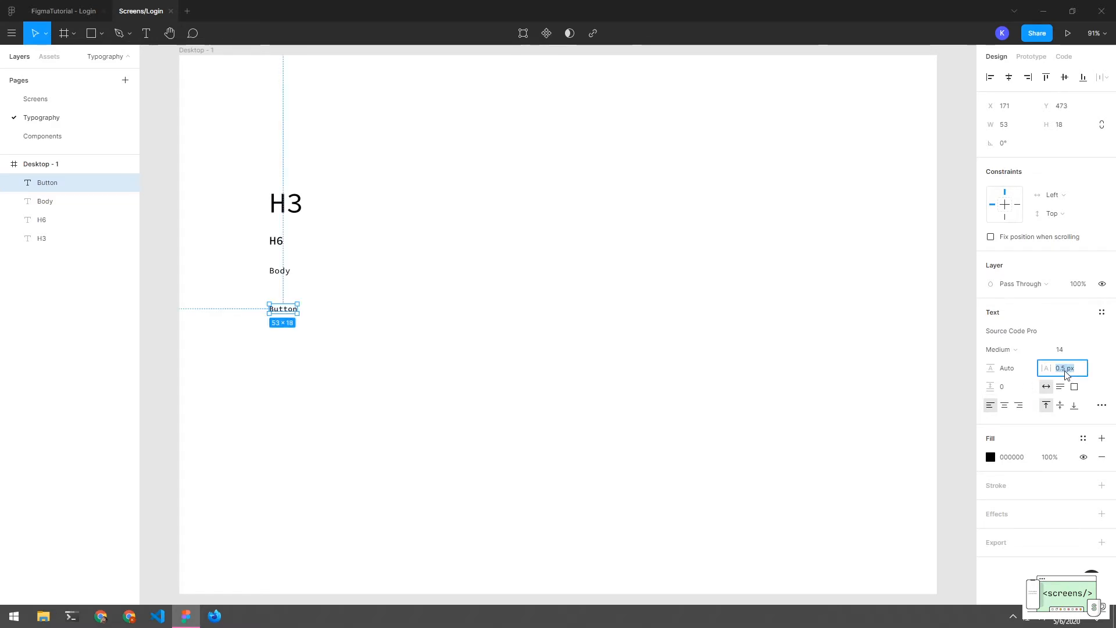
pyautogui.click(1066, 372)
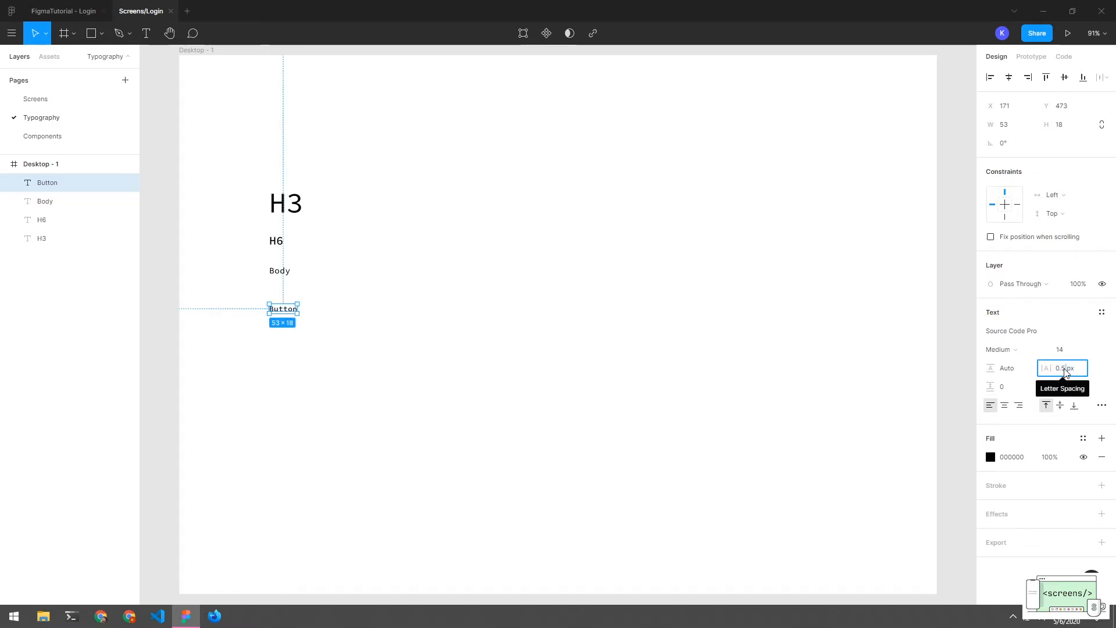
pyautogui.write('1')
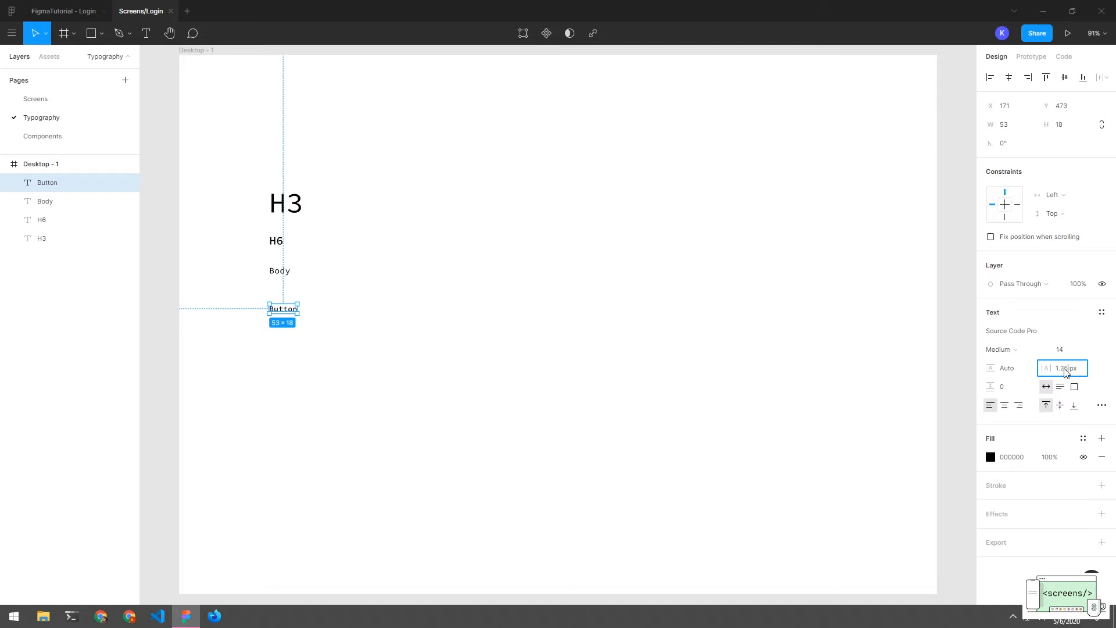
pyautogui.press('Return')
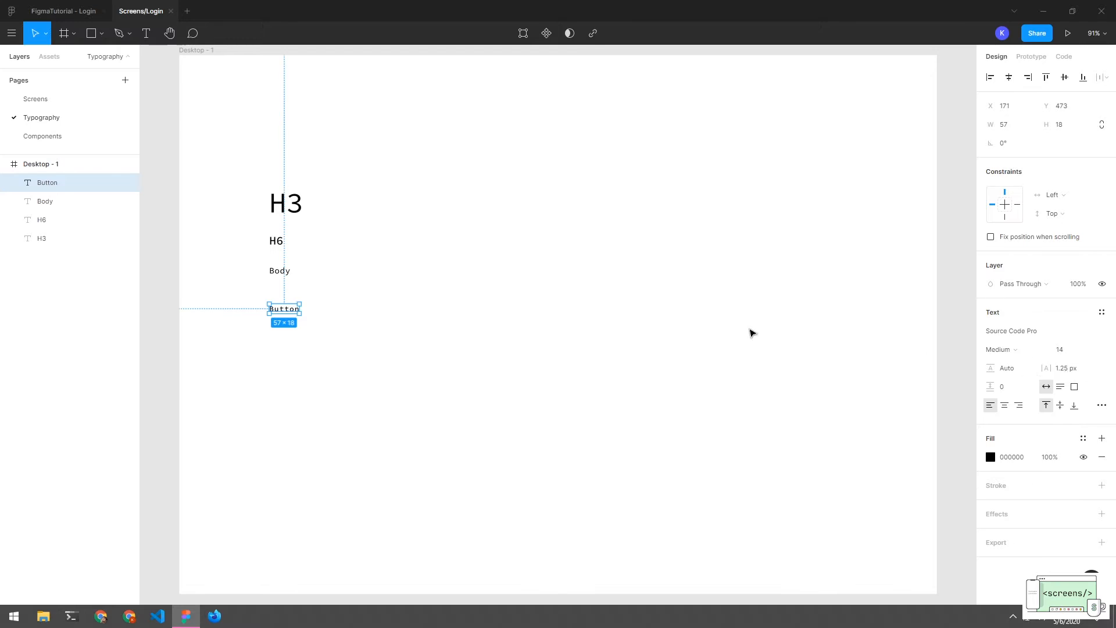
pyautogui.click(340, 344)
pyautogui.click(282, 310)
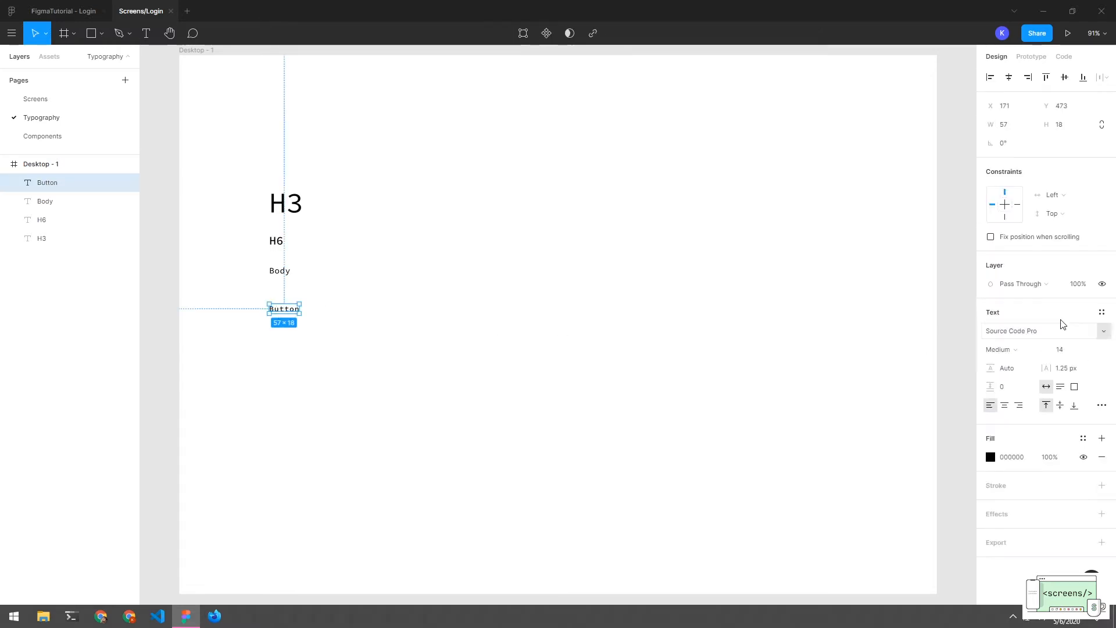
# Make the Button text uppercase and move it up beneath Body
pyautogui.click(1102, 405)
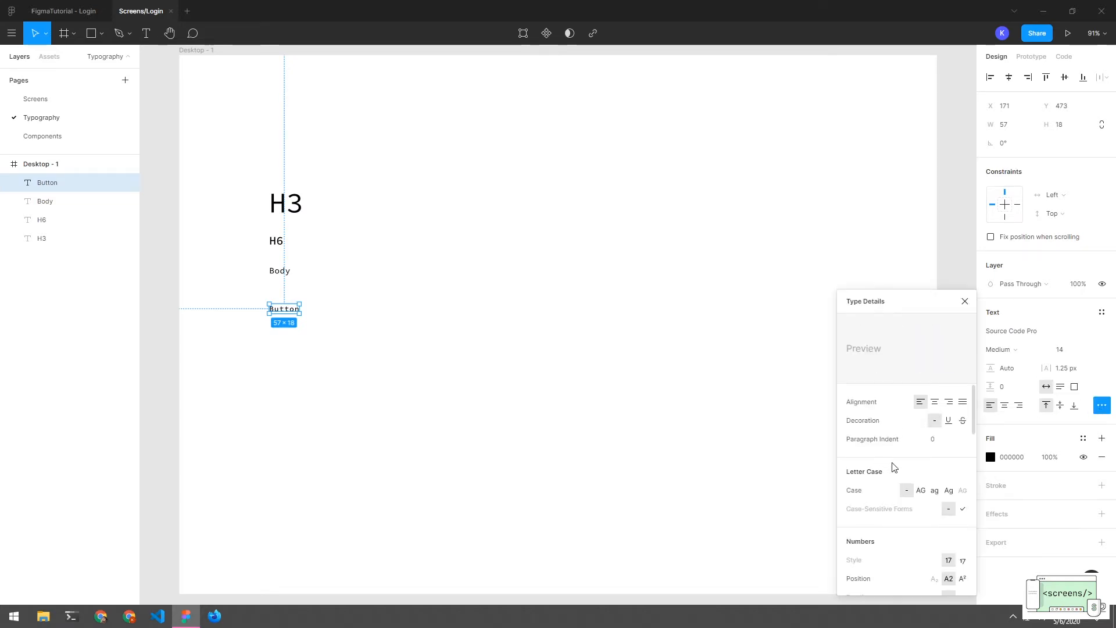
pyautogui.scroll(-2, 892, 467)
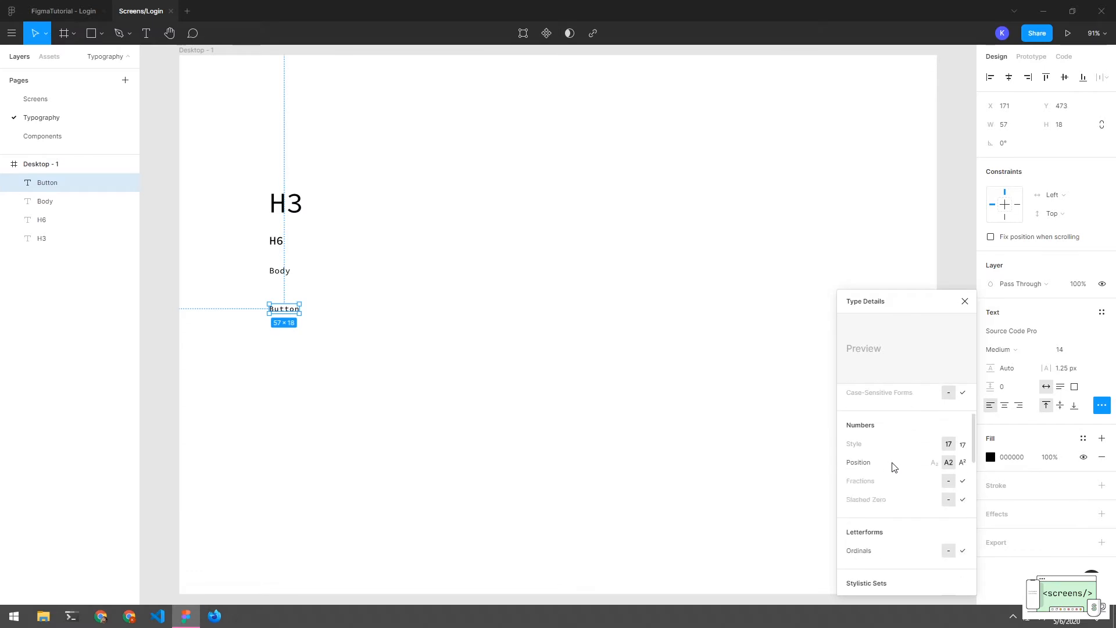
pyautogui.scroll(2, 910, 466)
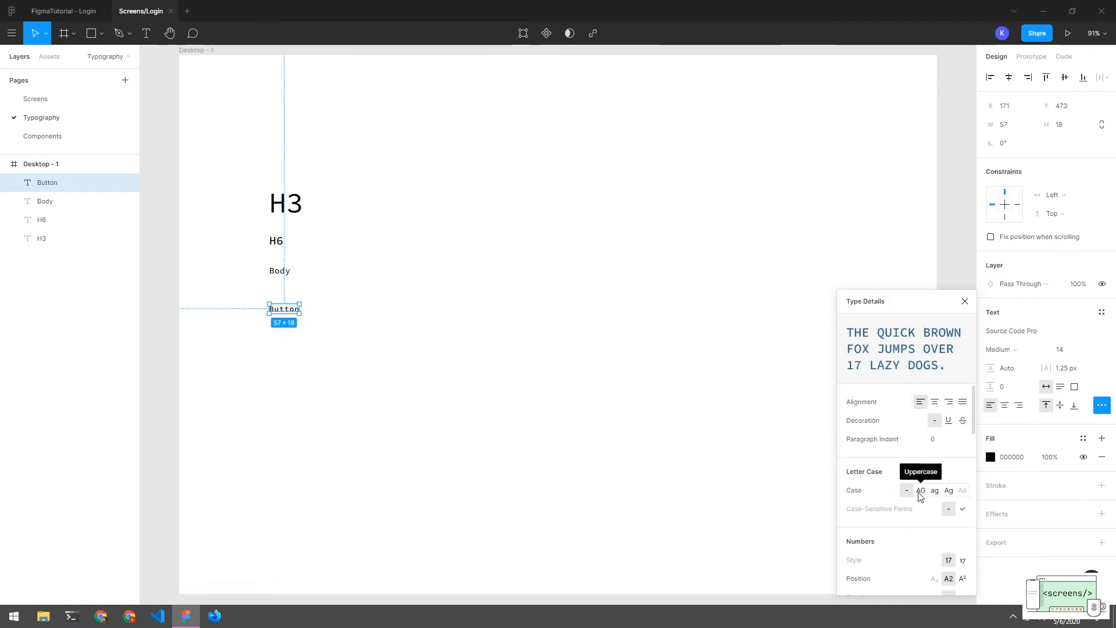
pyautogui.click(920, 489)
pyautogui.click(563, 401)
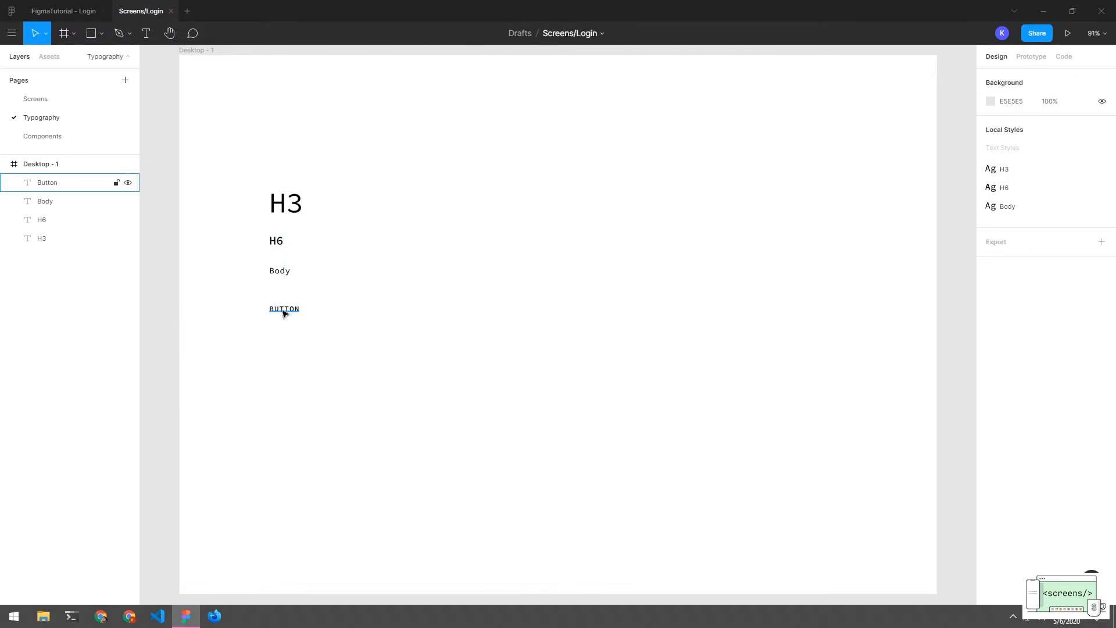
pyautogui.moveTo(284, 311); pyautogui.dragTo(284, 302)
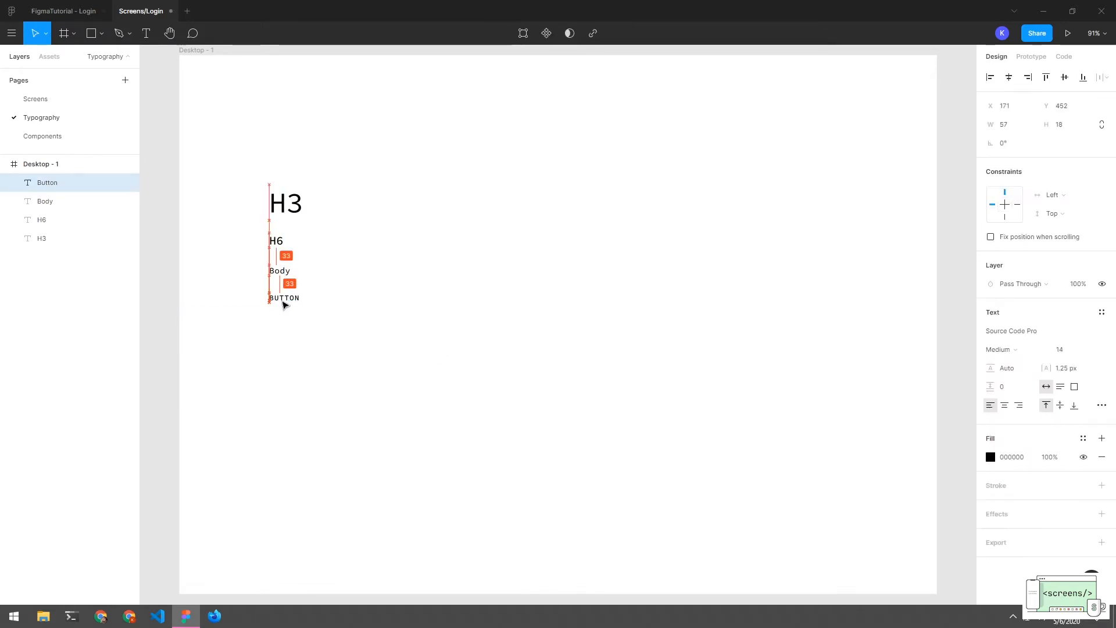
pyautogui.click(296, 314)
pyautogui.click(290, 299)
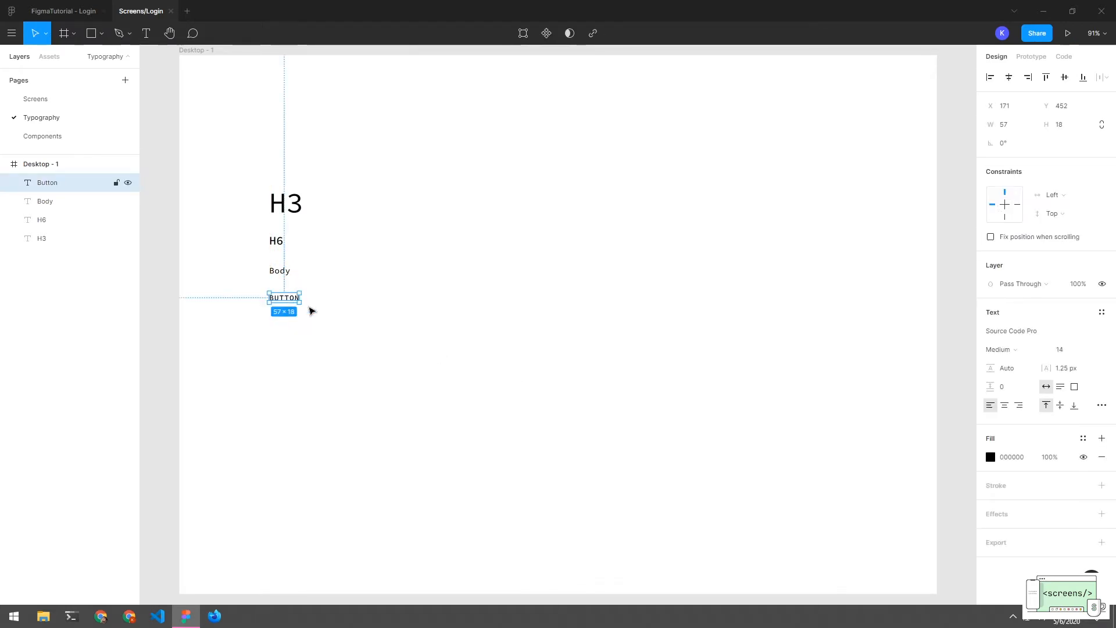
# Save the BUTTON text's formatting as a new text style named Button
pyautogui.click(1103, 312)
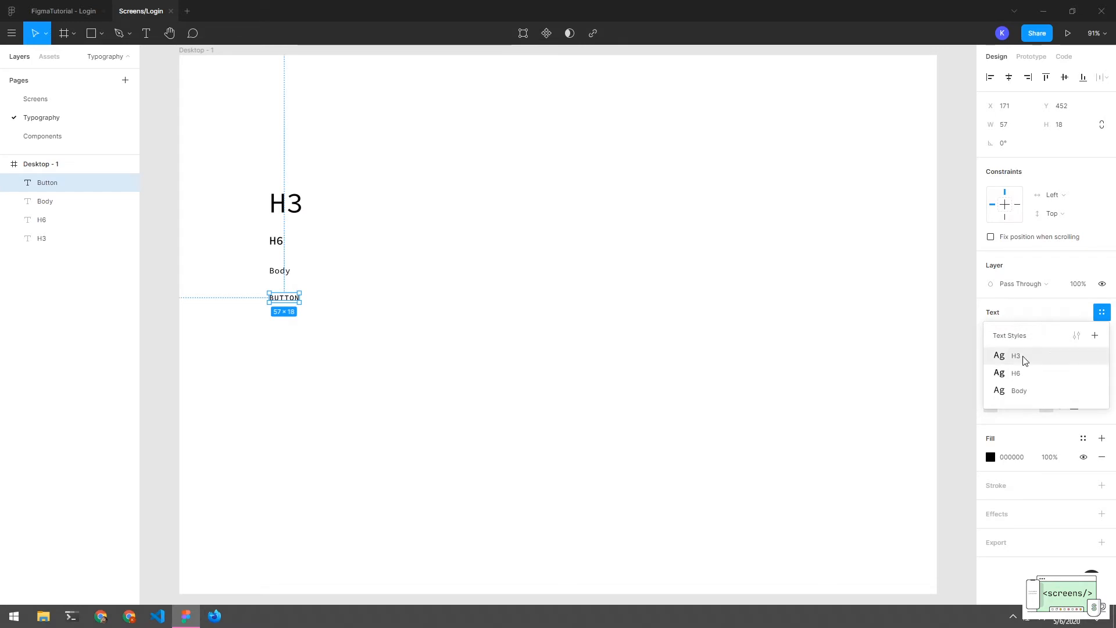
pyautogui.click(1095, 336)
pyautogui.write('B')
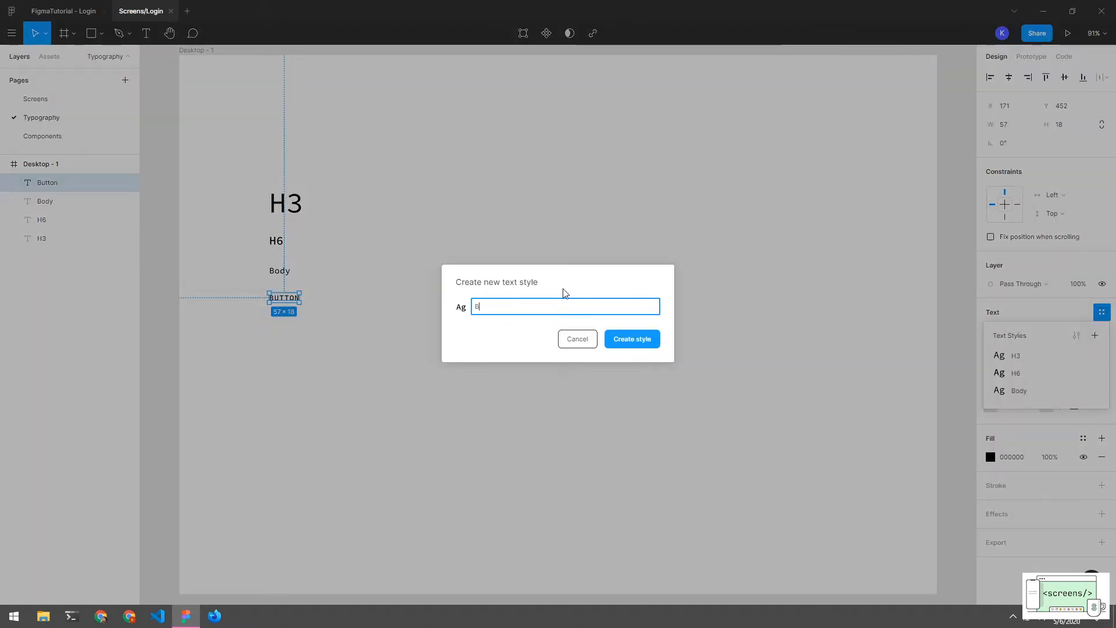
pyautogui.write('utot')
pyautogui.press('BackSpace')
pyautogui.press('BackSpace')
pyautogui.write('ton')
pyautogui.press('Return')
pyautogui.click(506, 284)
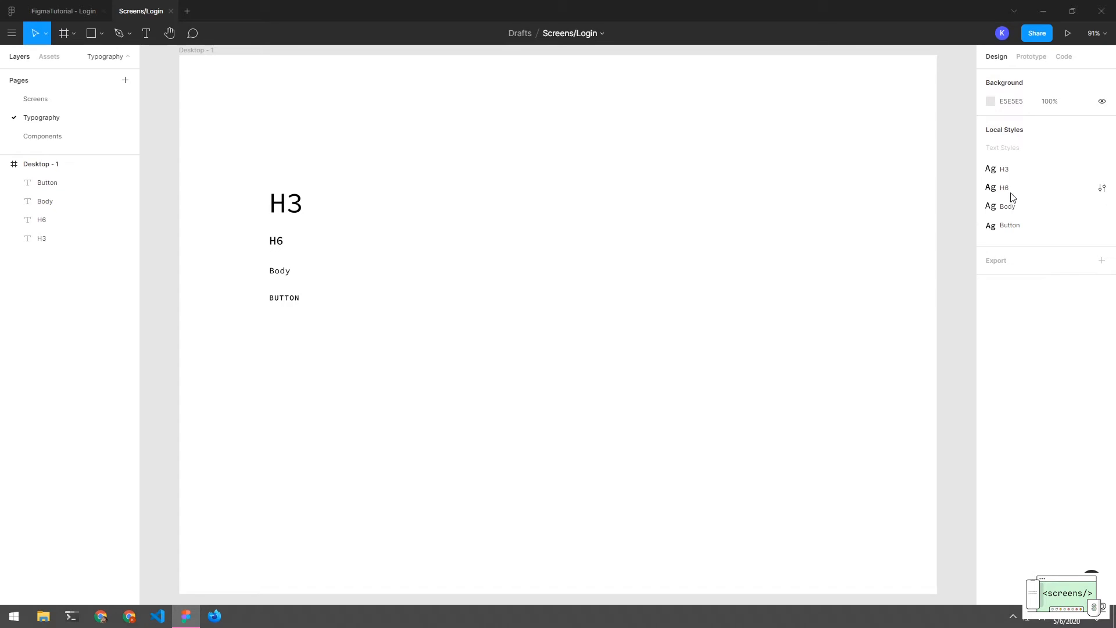
# Move the BUTTON sample up so it sits 24 px below Body, matching the H3–H6 gap
pyautogui.moveTo(314, 167); pyautogui.dragTo(273, 325)
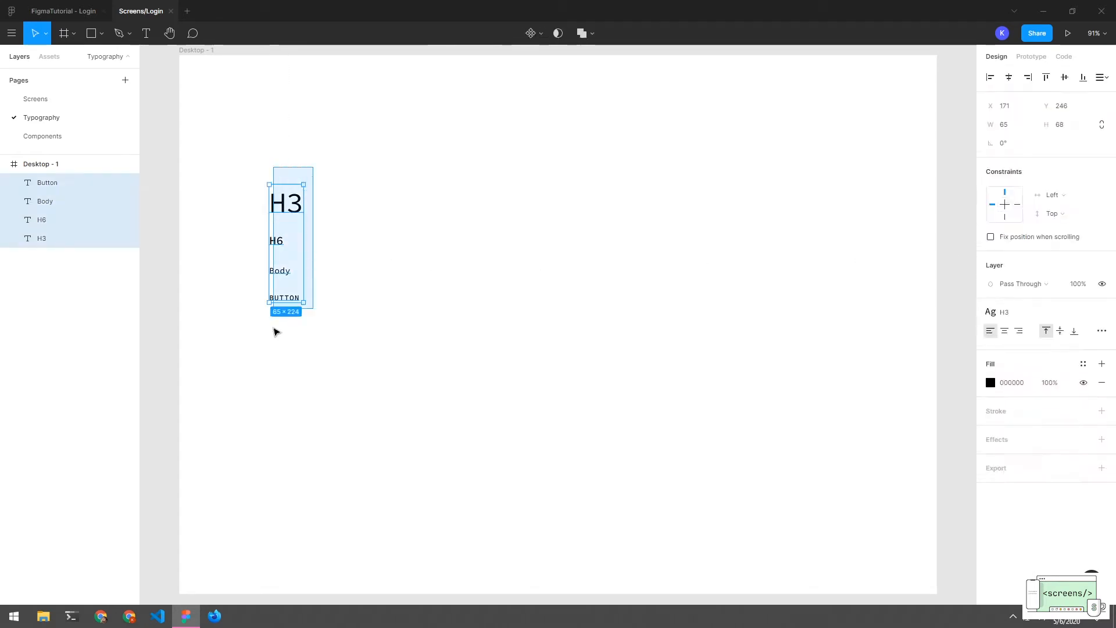
pyautogui.click(365, 326)
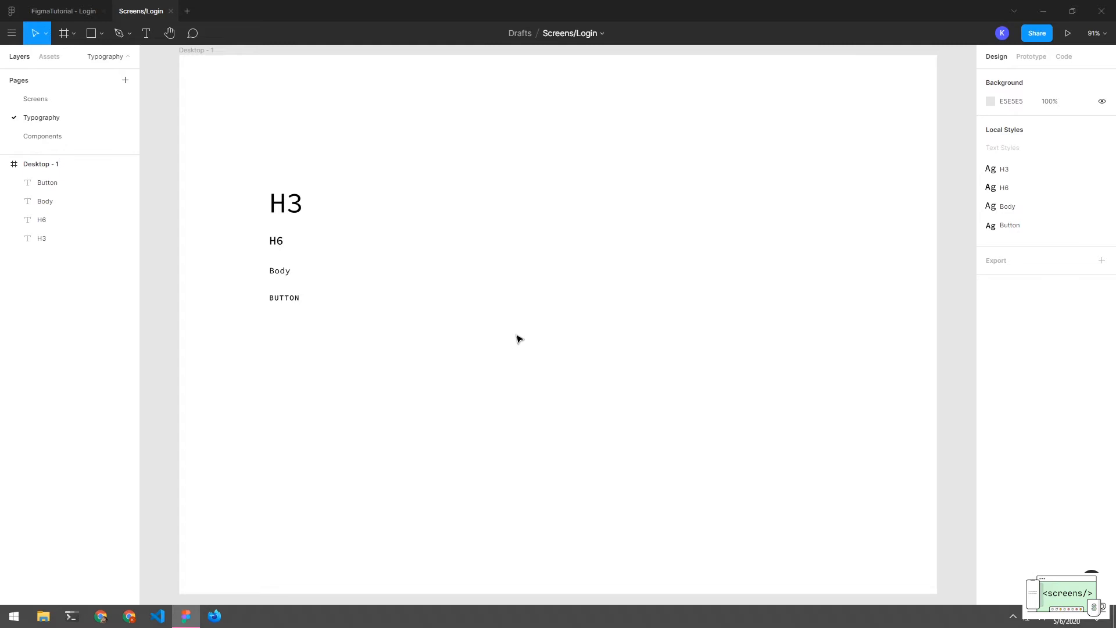
pyautogui.moveTo(294, 300); pyautogui.dragTo(290, 291)
pyautogui.click(297, 314)
pyautogui.doubleClick(294, 293)
pyautogui.moveTo(297, 208); pyautogui.dragTo(286, 322)
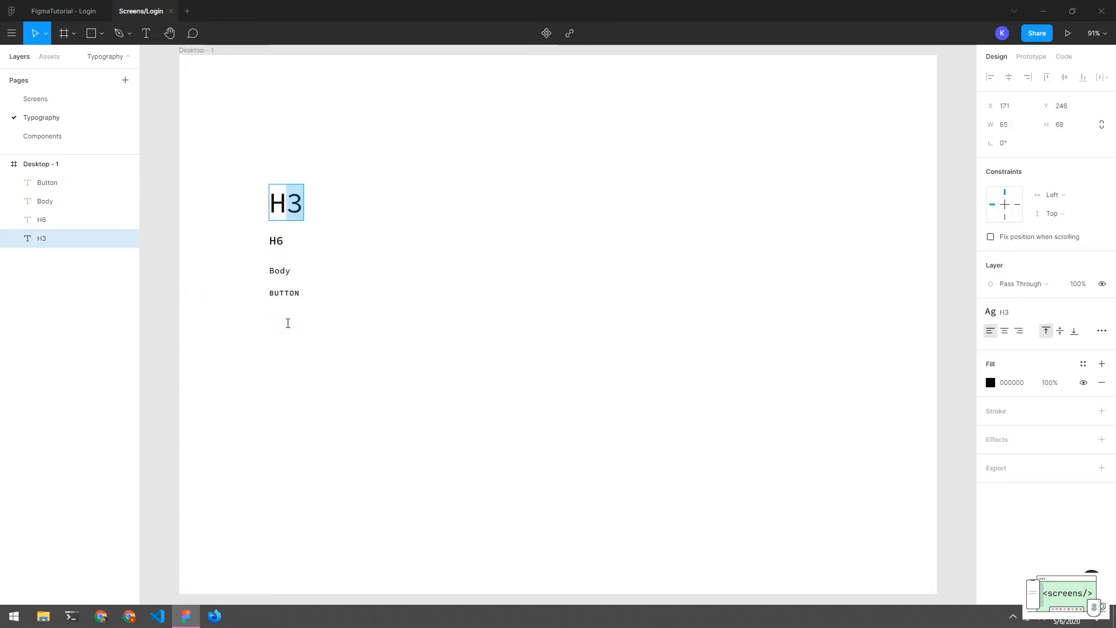
pyautogui.click(288, 333)
pyautogui.click(312, 332)
pyautogui.click(293, 294)
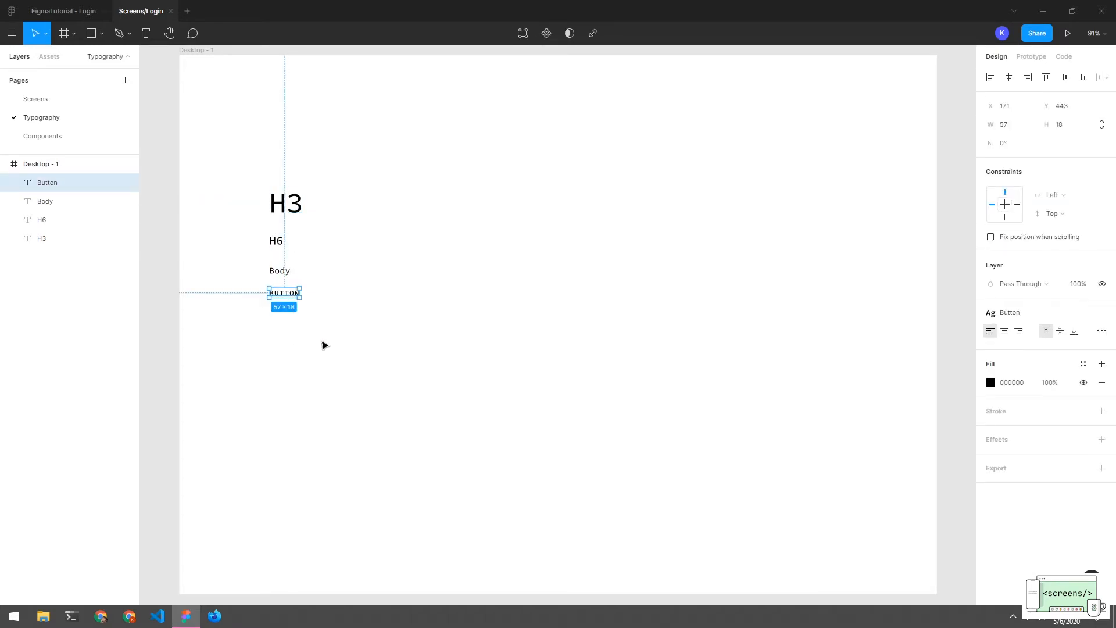
pyautogui.click(285, 274)
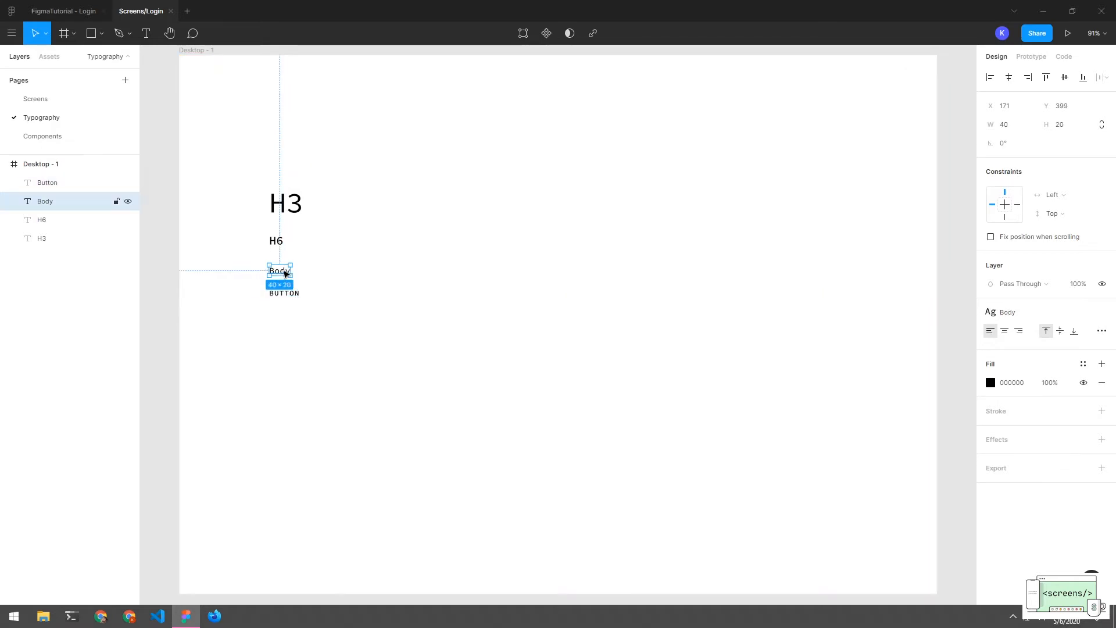
# Duplicate the Body sample below BUTTON and detach the copy from the Body style
pyautogui.moveTo(285, 273); pyautogui.dragTo(286, 321)
pyautogui.click(292, 346)
pyautogui.click(287, 319)
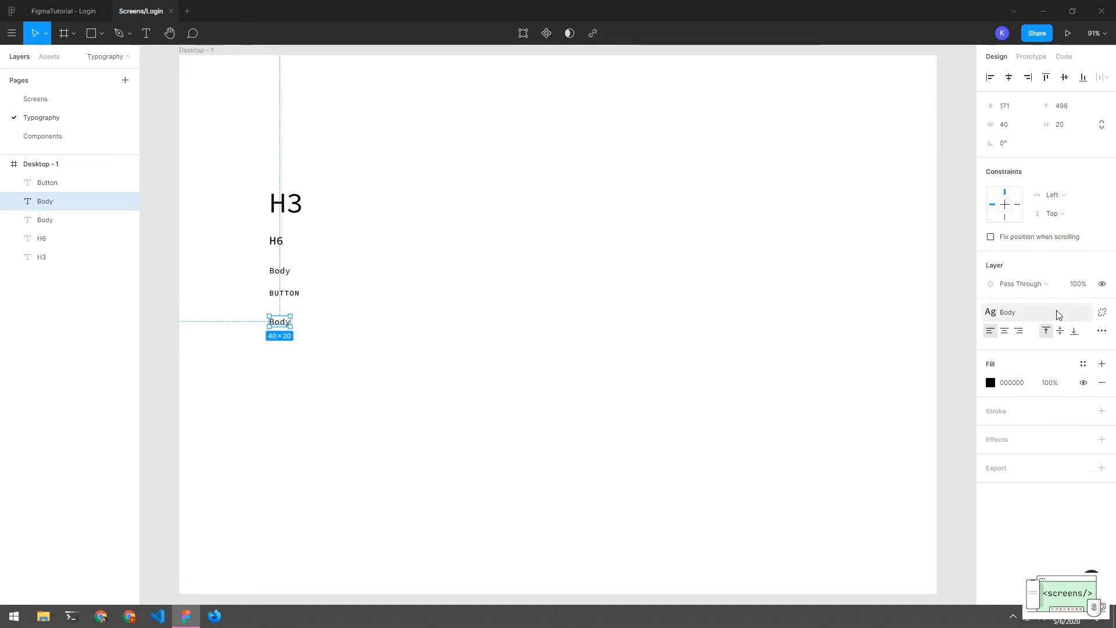
pyautogui.click(1101, 314)
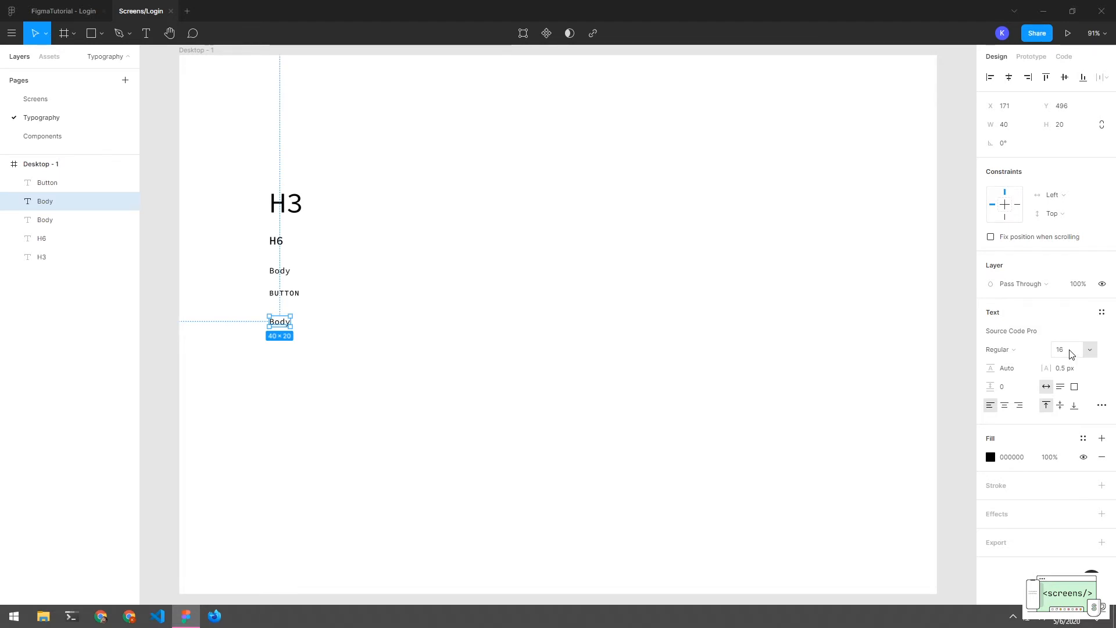
# Set the copy's font size to 12 and letter spacing to 0.4 px
pyautogui.click(1071, 354)
pyautogui.write('1')
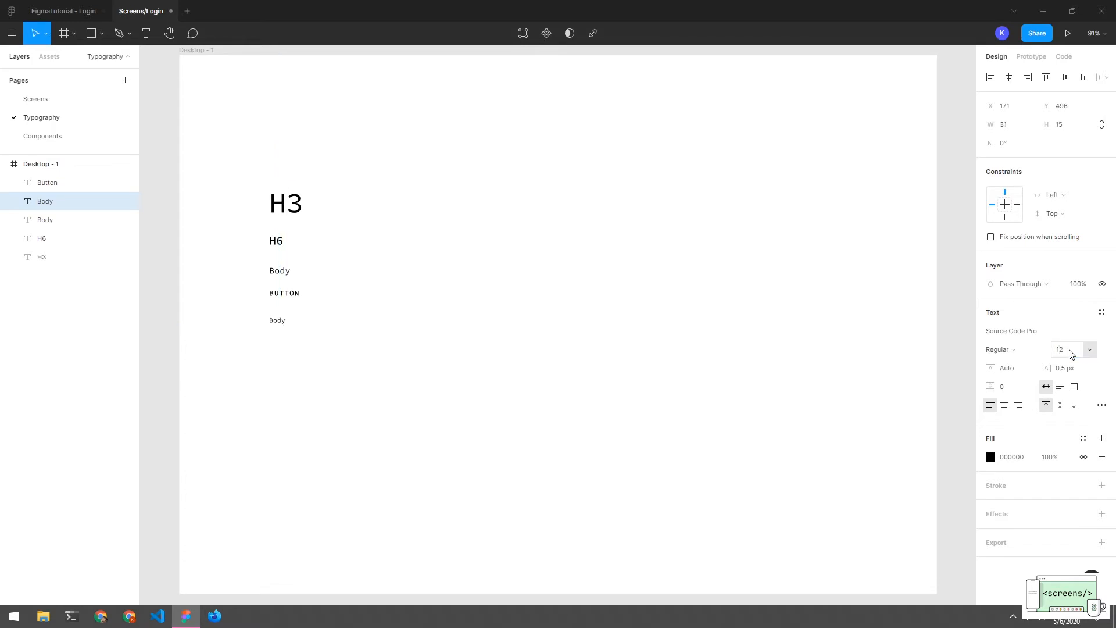
pyautogui.press('Return')
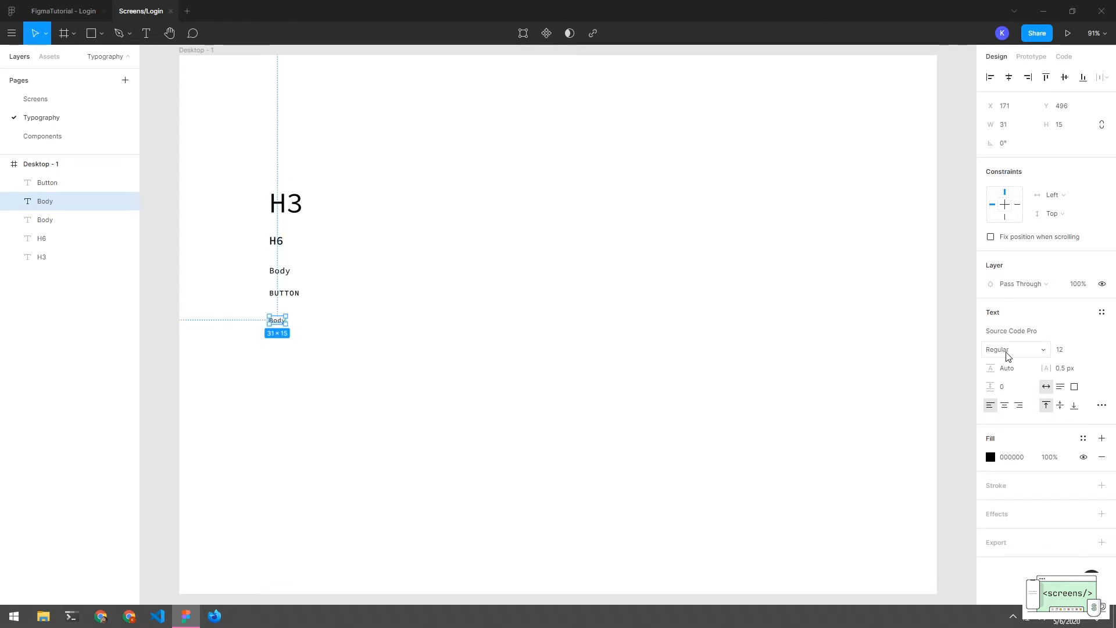
pyautogui.click(1065, 369)
pyautogui.click(1066, 372)
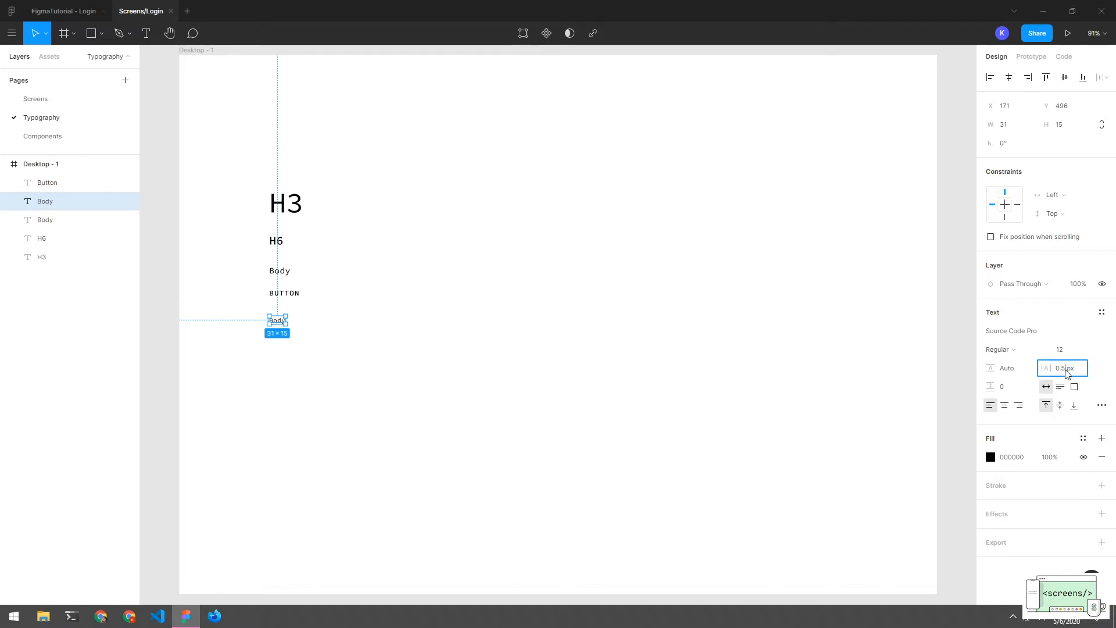
pyautogui.press('BackSpace')
pyautogui.write('4')
pyautogui.press('Return')
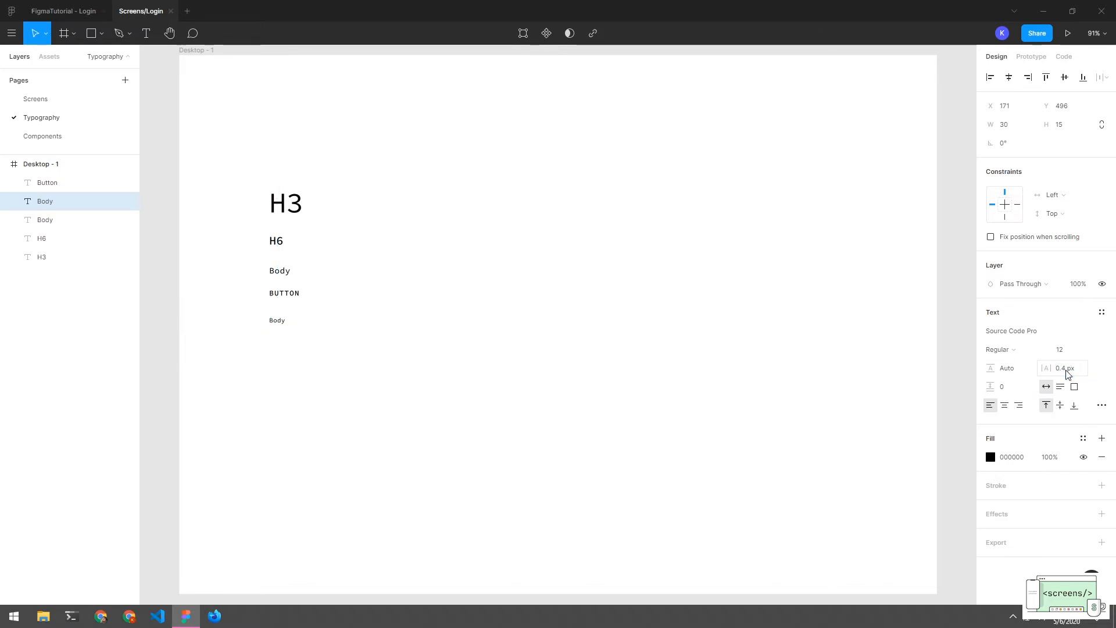
# Retype the small text sample to read Caption
pyautogui.click(372, 354)
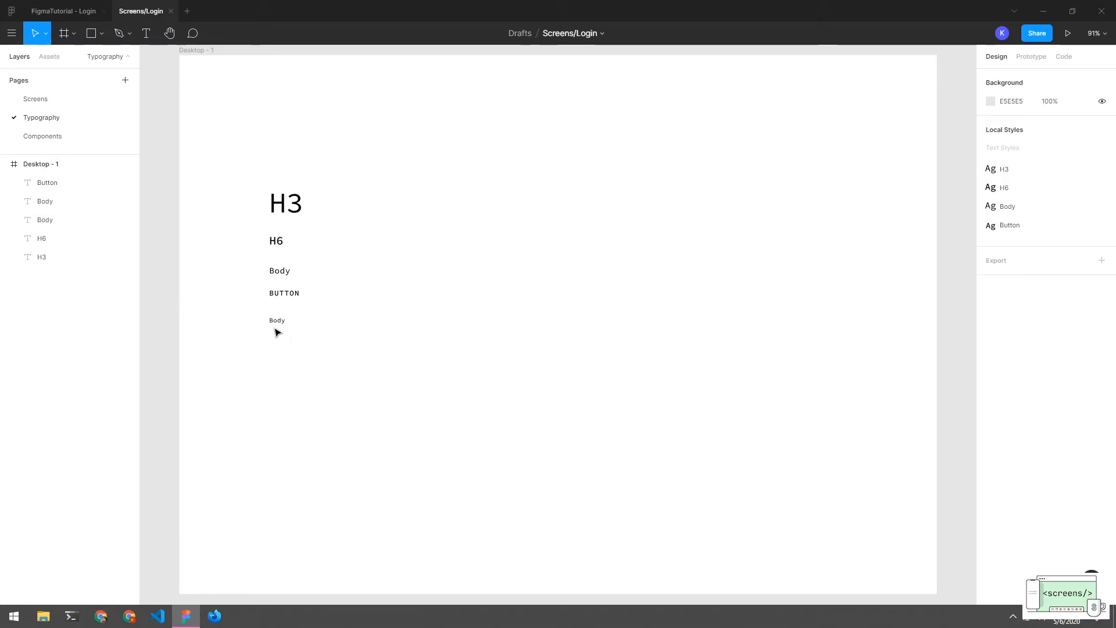
pyautogui.doubleClick(275, 319)
pyautogui.write('Caption')
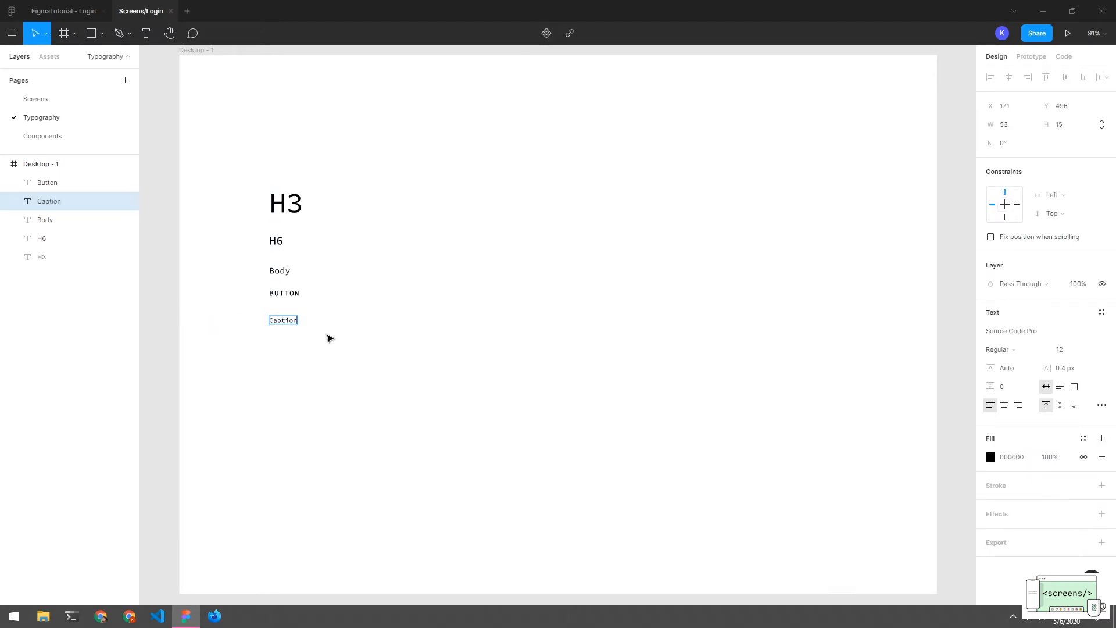
pyautogui.press('Escape')
pyautogui.click(324, 341)
pyautogui.click(287, 322)
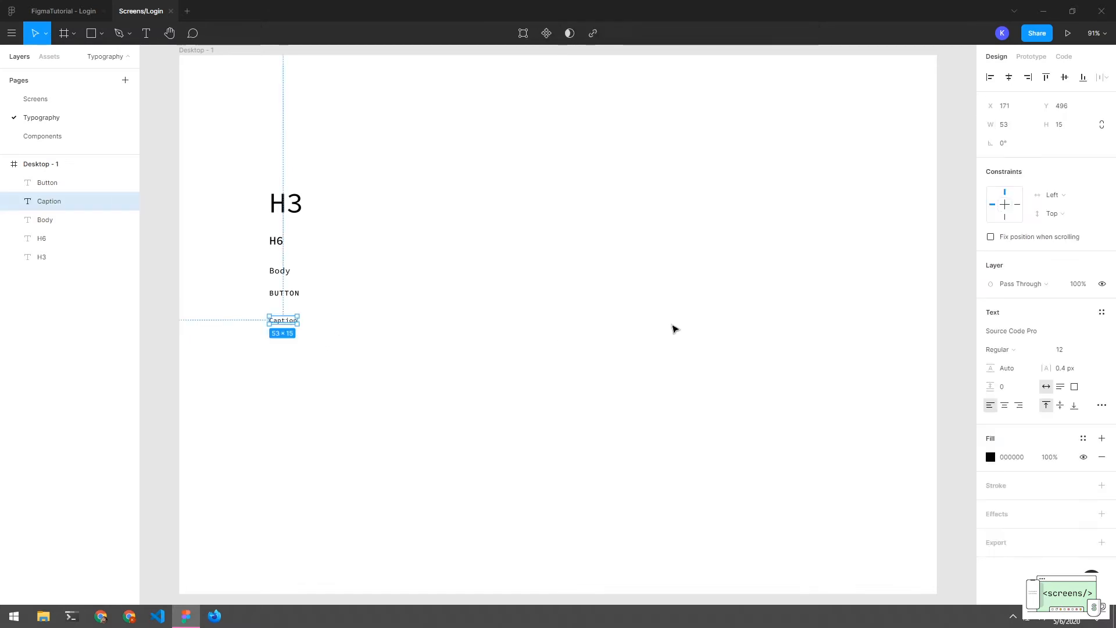
# Save the Caption sample as a new local text style named Caption
pyautogui.click(1101, 313)
pyautogui.click(1094, 335)
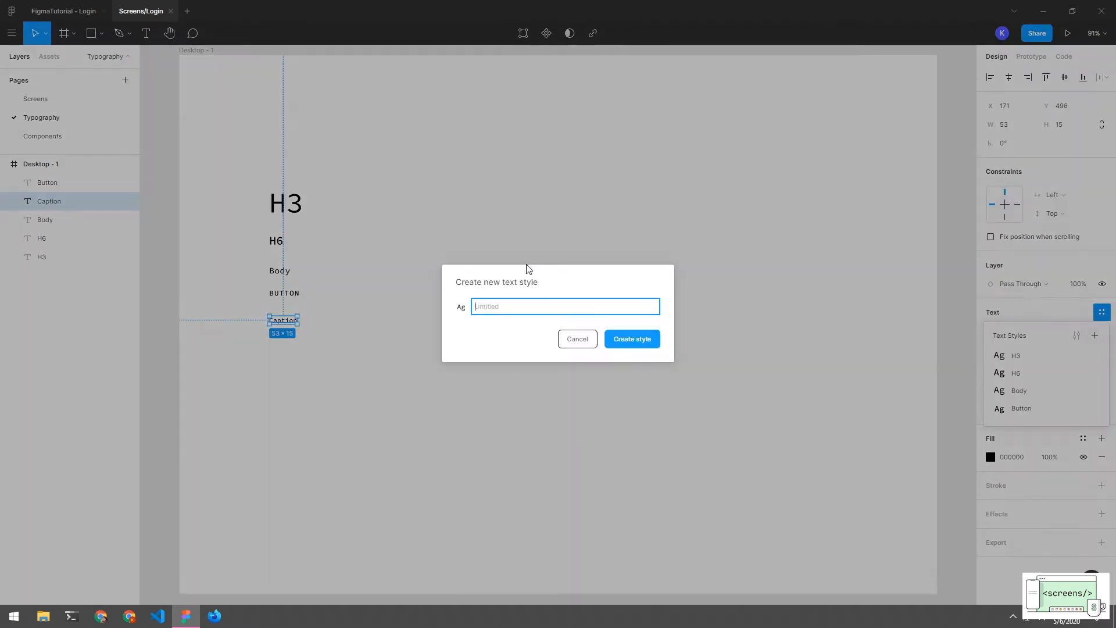
pyautogui.write('Caption')
pyautogui.press('Return')
pyautogui.click(418, 265)
pyautogui.moveTo(354, 140); pyautogui.dragTo(251, 388)
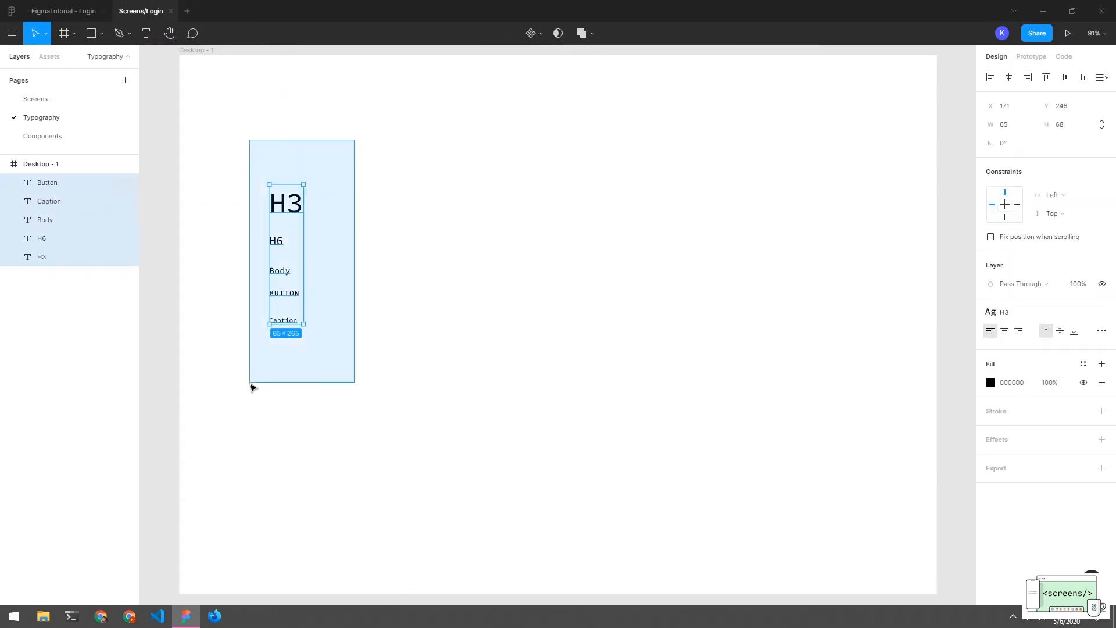
pyautogui.click(439, 383)
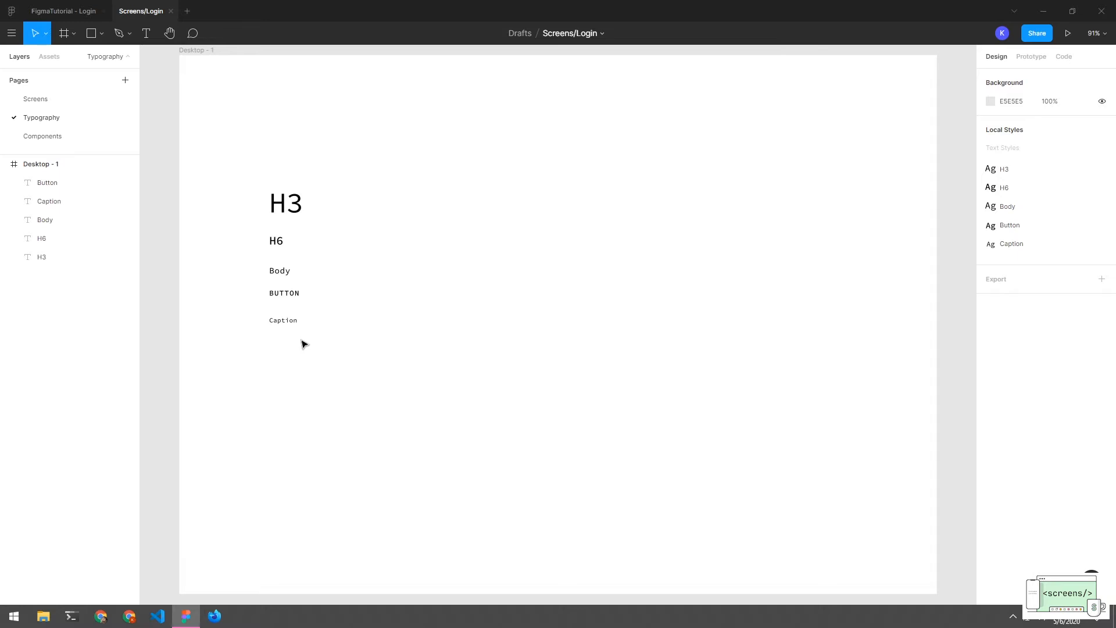
pyautogui.moveTo(327, 190); pyautogui.dragTo(266, 364)
# Select the Button, H3, Caption, Body and H6 texts and align them left
pyautogui.click(617, 289)
pyautogui.moveTo(340, 161); pyautogui.dragTo(280, 340)
pyautogui.click(280, 340)
pyautogui.moveTo(359, 145); pyautogui.dragTo(198, 350)
pyautogui.click(198, 350)
pyautogui.moveTo(201, 182); pyautogui.dragTo(347, 444)
pyautogui.click(348, 444)
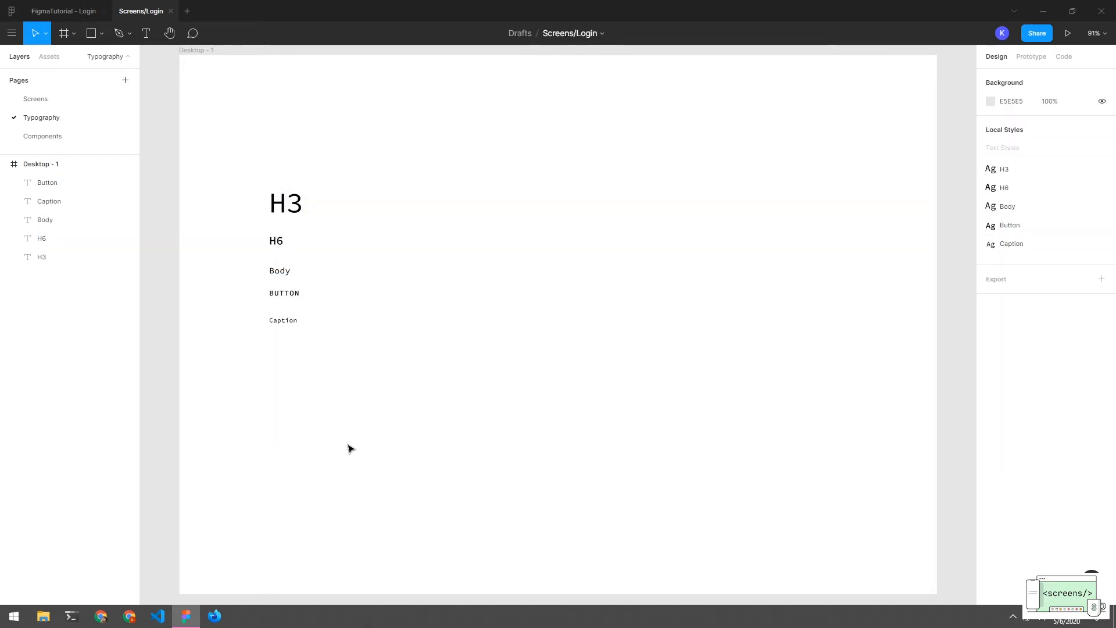
pyautogui.click(47, 182)
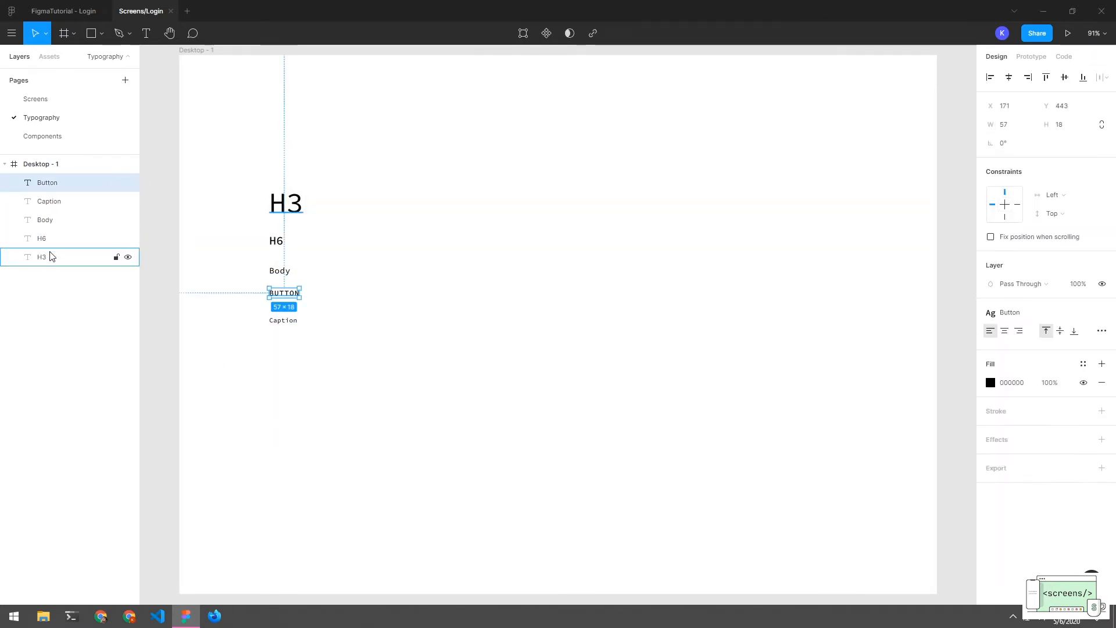
pyautogui.keyDown('shift'); pyautogui.click(52, 256); pyautogui.keyUp('shift')
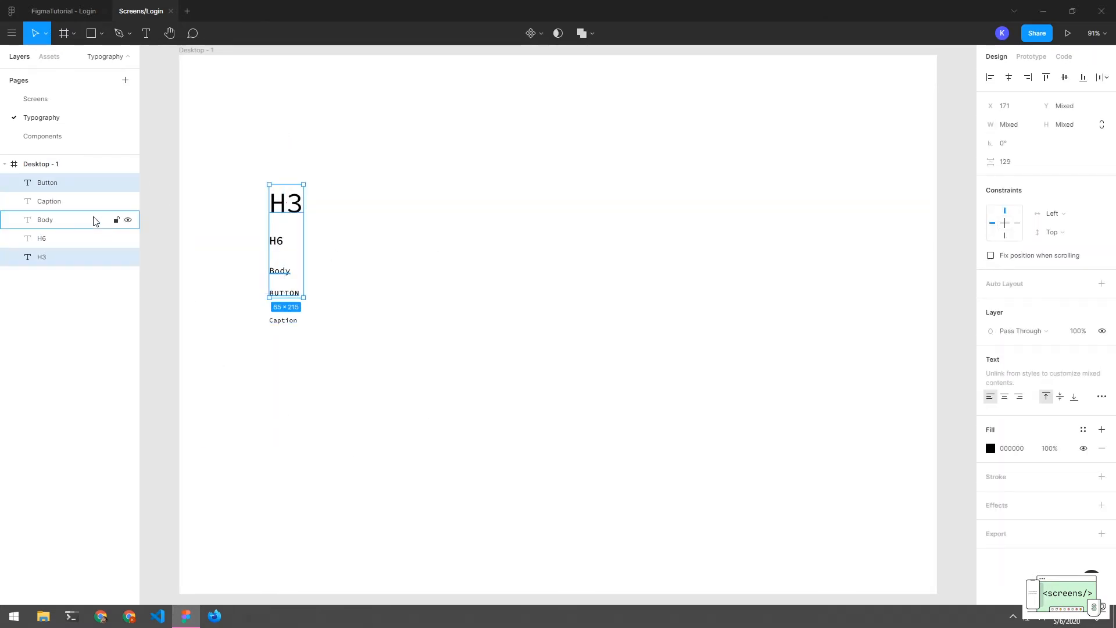
pyautogui.keyDown('shift'); pyautogui.click(63, 223); pyautogui.keyUp('shift')
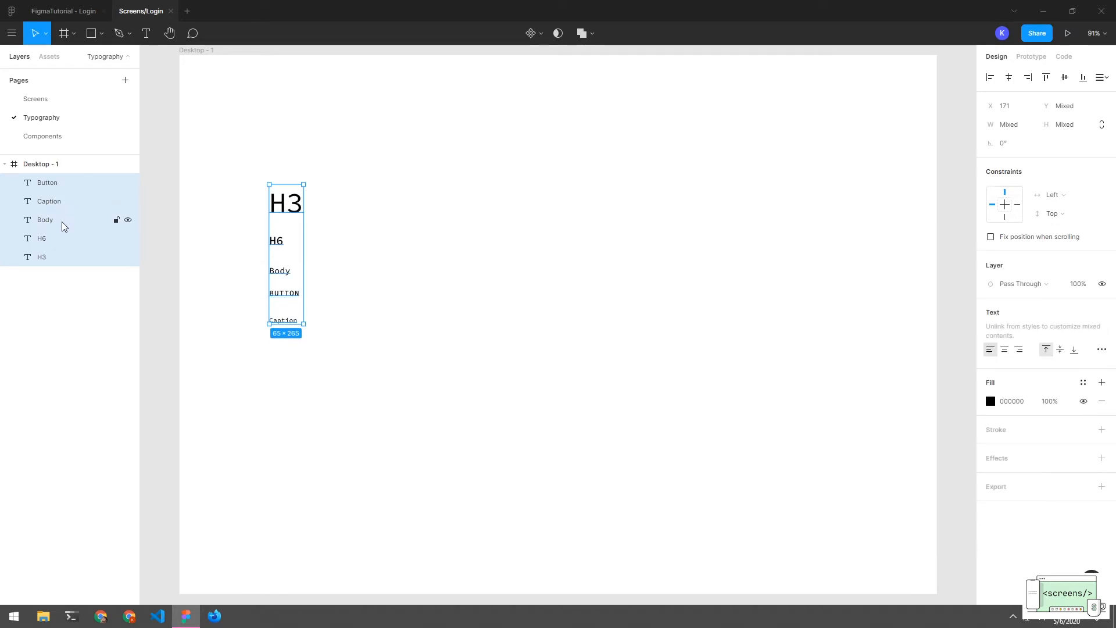
pyautogui.click(989, 78)
pyautogui.click(572, 224)
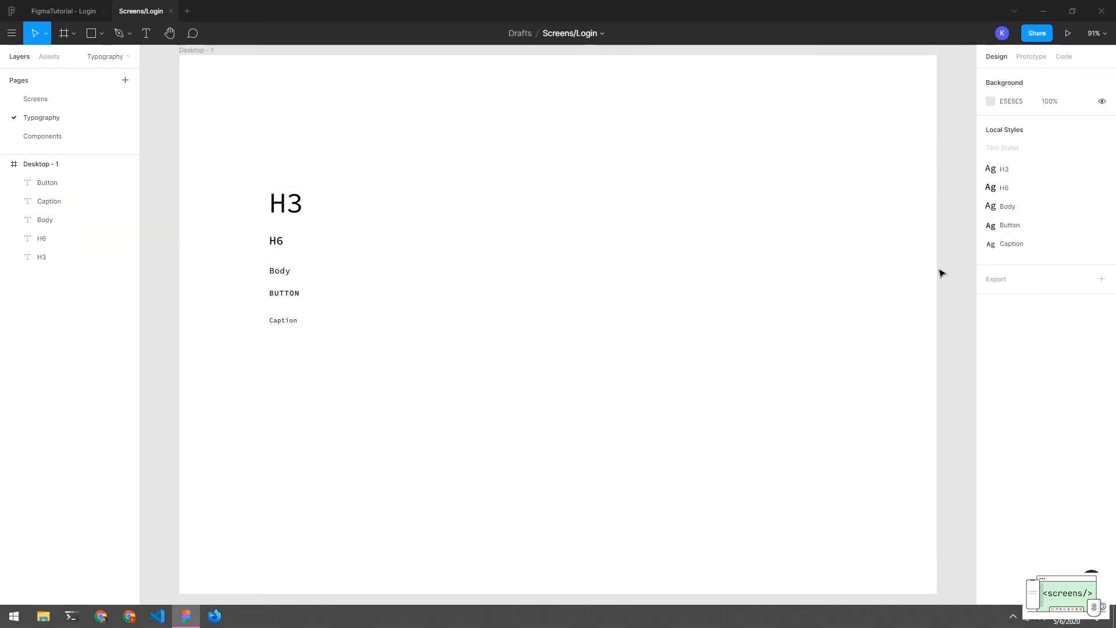
# Narrow the Desktop - 1 frame to 362 wide and shorten it from the bottom
pyautogui.scroll(1, 217, 95)
pyautogui.click(232, 67)
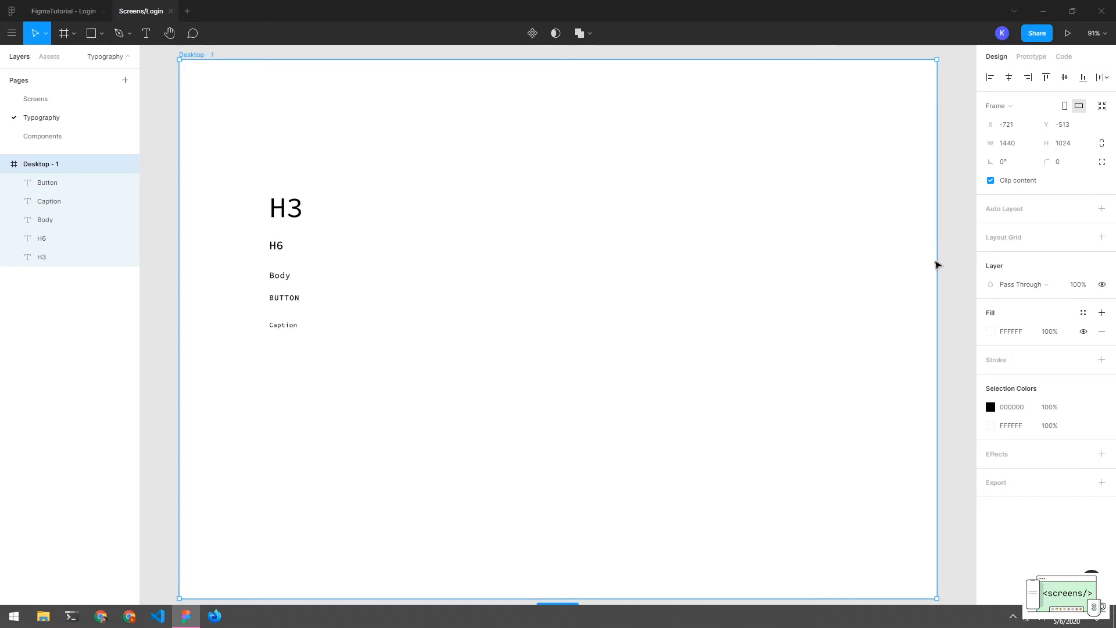
pyautogui.moveTo(935, 262); pyautogui.dragTo(369, 259)
pyautogui.moveTo(346, 186); pyautogui.dragTo(572, 180)
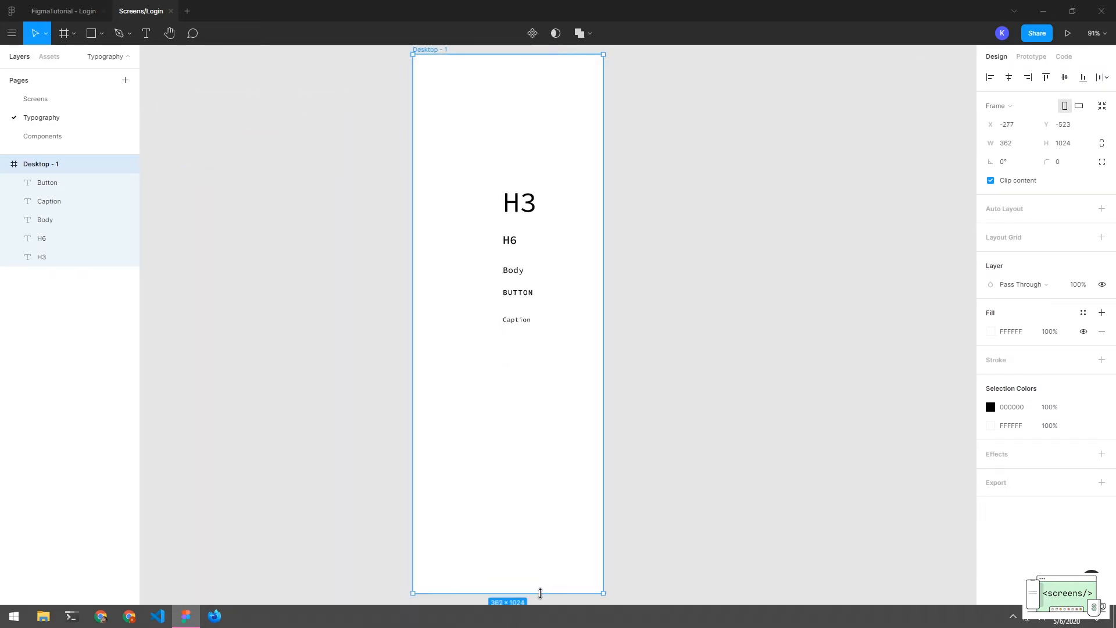
pyautogui.moveTo(541, 593); pyautogui.dragTo(540, 405)
pyautogui.click(664, 404)
# Shift the five type samples left inside the resized frame
pyautogui.scroll(1, 555, 329)
pyautogui.moveTo(555, 329); pyautogui.dragTo(560, 411)
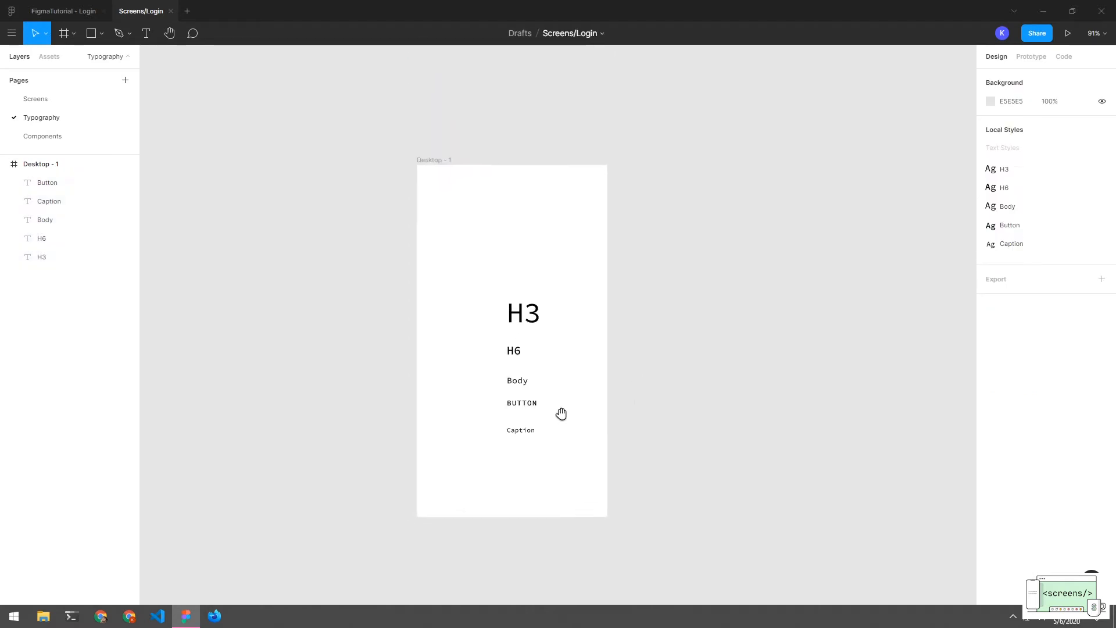
pyautogui.moveTo(563, 300); pyautogui.dragTo(463, 473)
pyautogui.moveTo(527, 330); pyautogui.dragTo(504, 317)
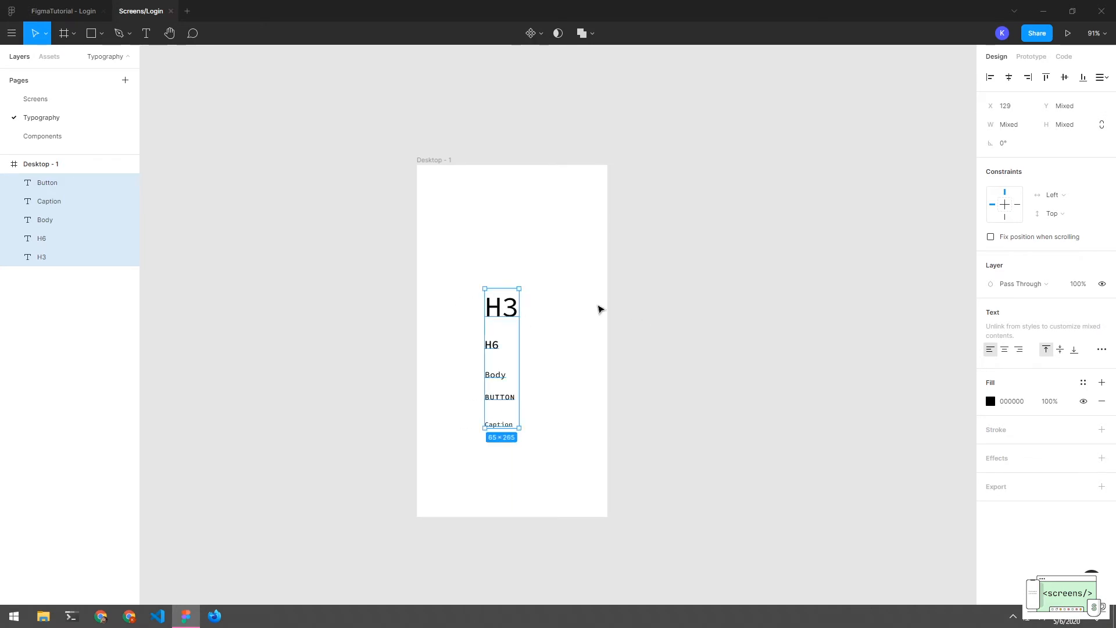
pyautogui.click(530, 242)
# Draw a 362×144 rectangle across the frame's top and fill it Personal Colors purple 9B51E0
pyautogui.press('r')
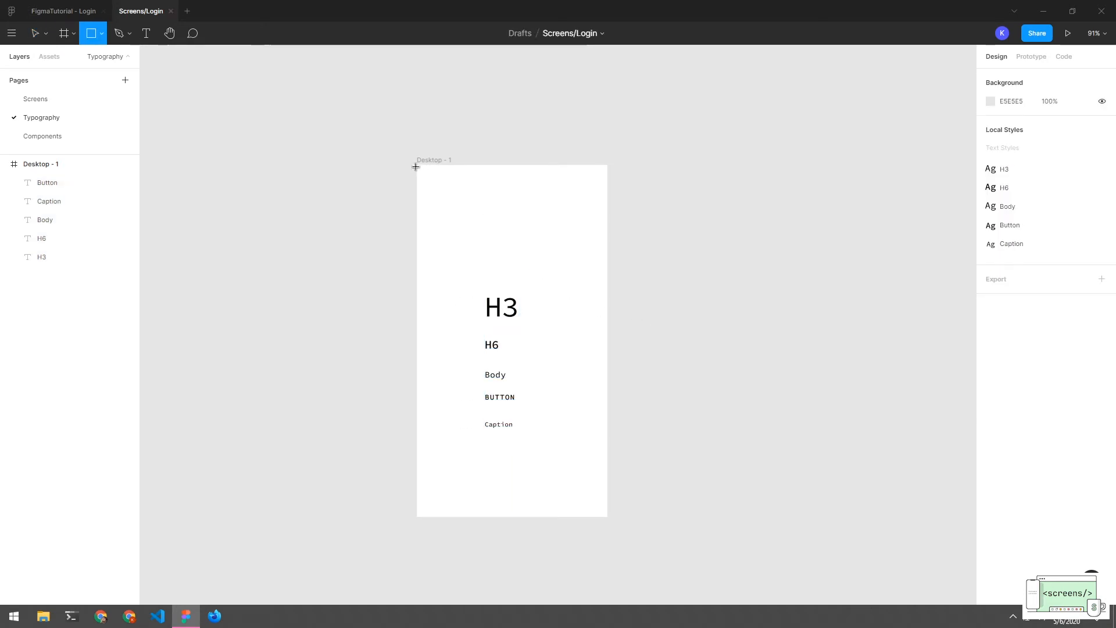
pyautogui.moveTo(417, 165)
pyautogui.mouseDown()
pyautogui.moveTo(625, 240)
pyautogui.moveTo(605, 241)
pyautogui.mouseUp()
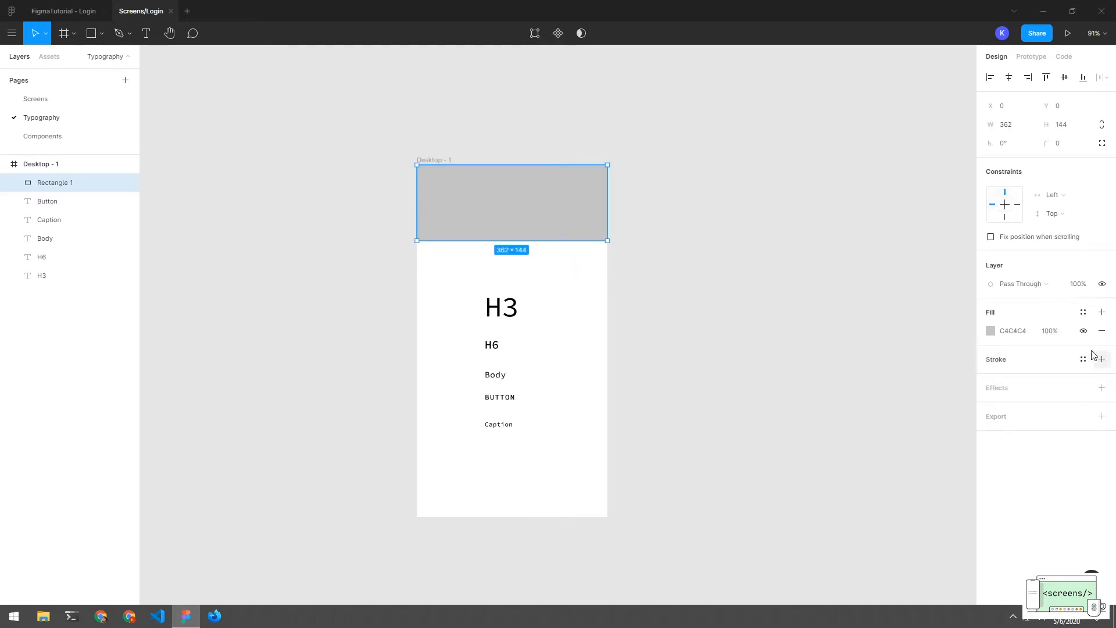
pyautogui.click(1011, 331)
pyautogui.click(990, 330)
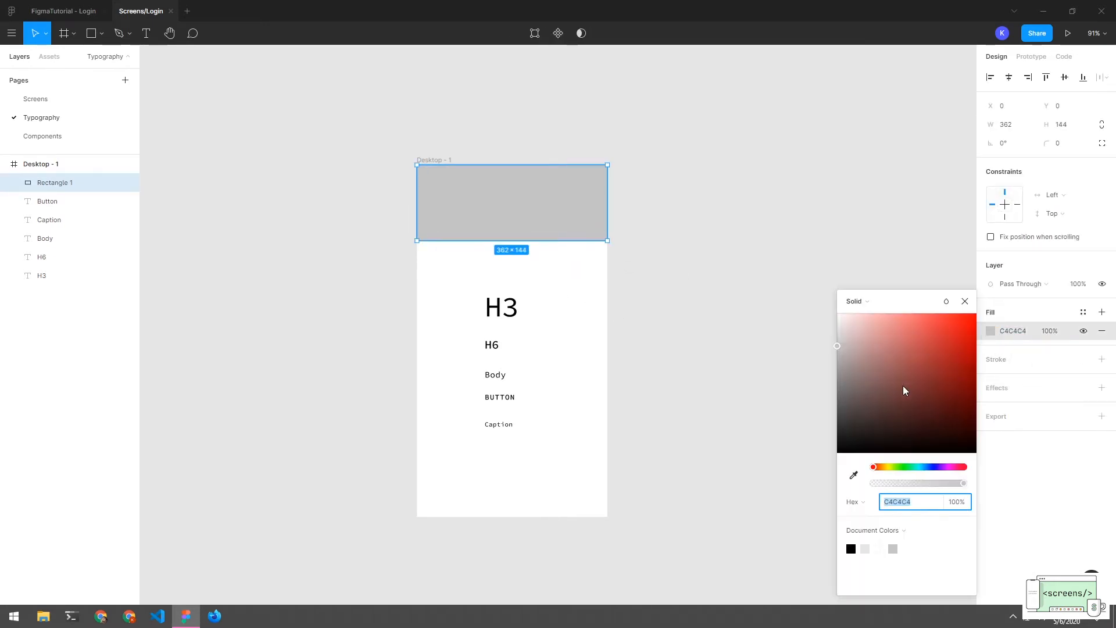
pyautogui.click(902, 528)
pyautogui.click(902, 530)
pyautogui.moveTo(937, 466); pyautogui.dragTo(927, 468)
pyautogui.click(900, 529)
pyautogui.click(899, 544)
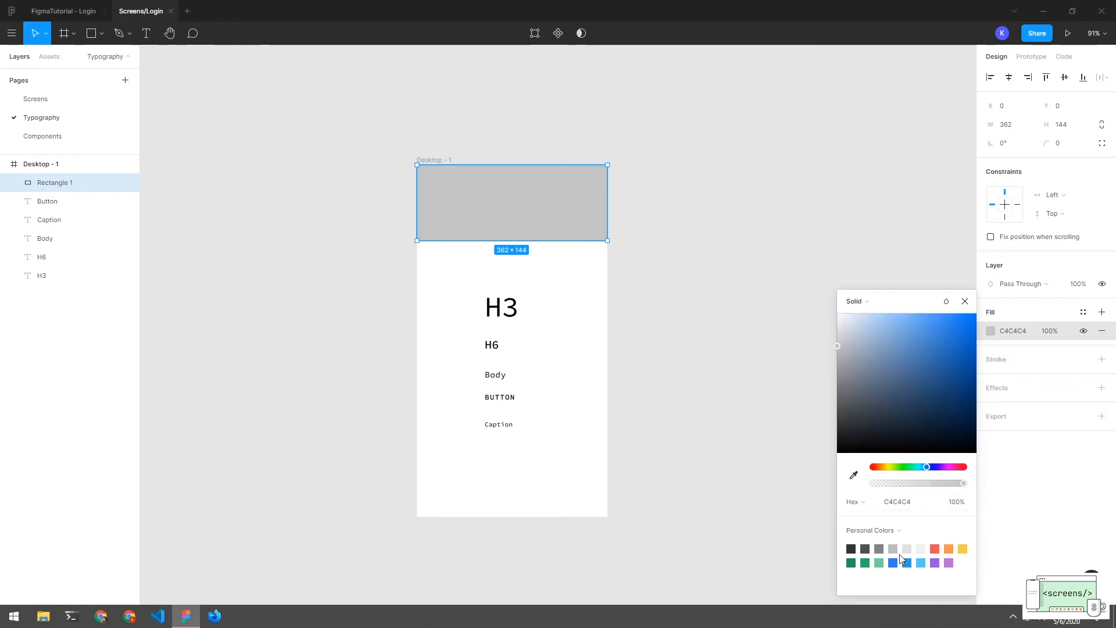
pyautogui.click(936, 563)
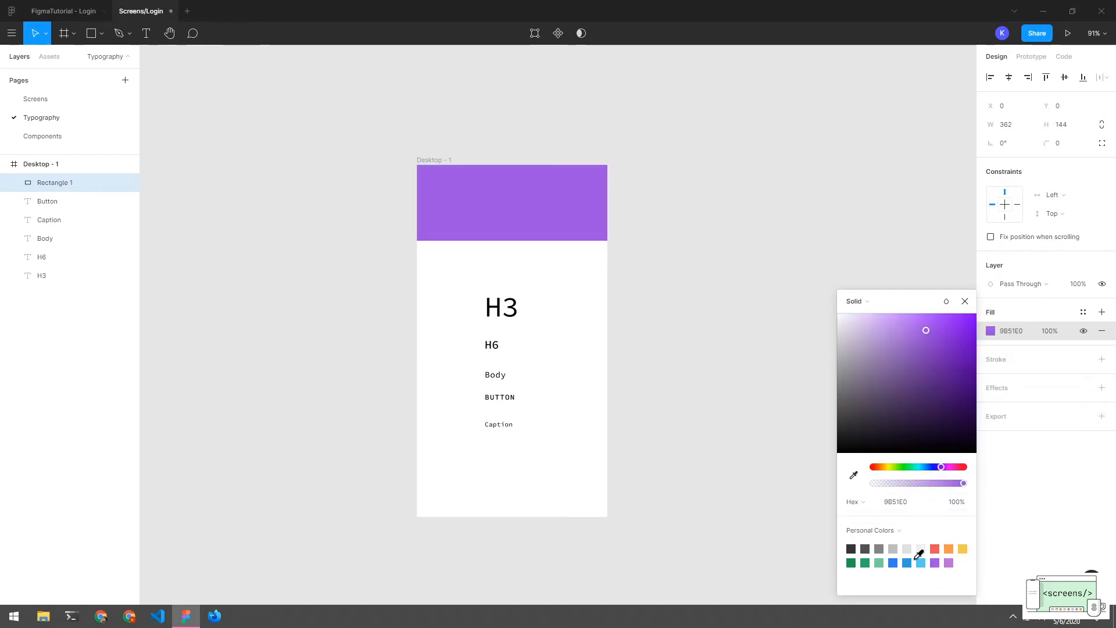
pyautogui.click(696, 404)
pyautogui.click(568, 212)
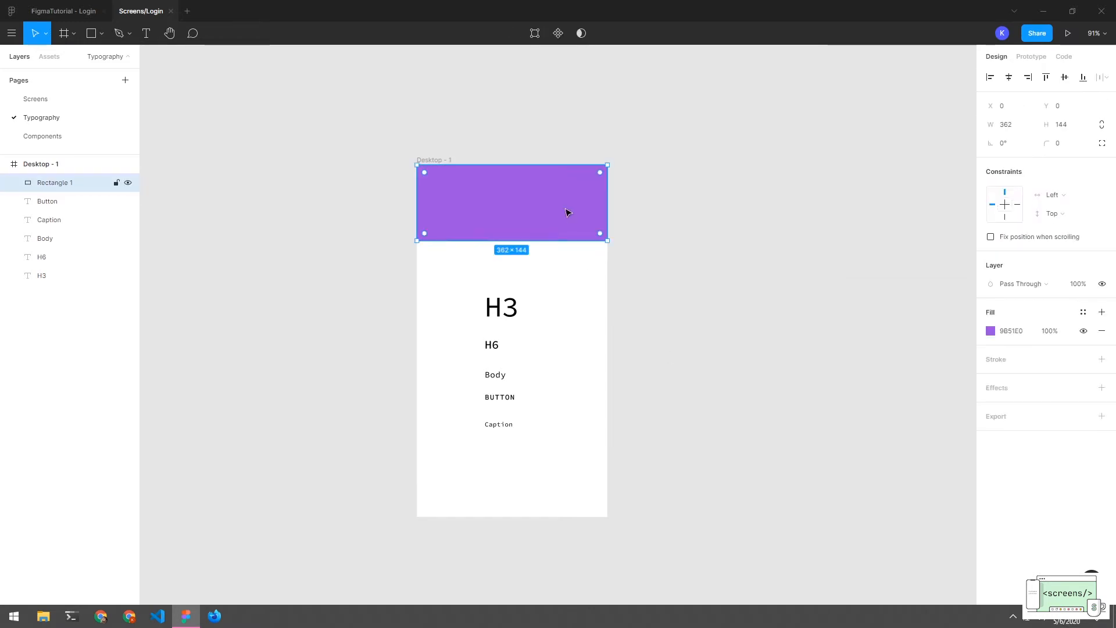
pyautogui.click(670, 261)
pyautogui.click(495, 188)
pyautogui.click(515, 288)
pyautogui.click(507, 216)
# Add a 'Typography' title on the purple header, removing the stray extra 'y', and centre it
pyautogui.press('t')
pyautogui.click(487, 208)
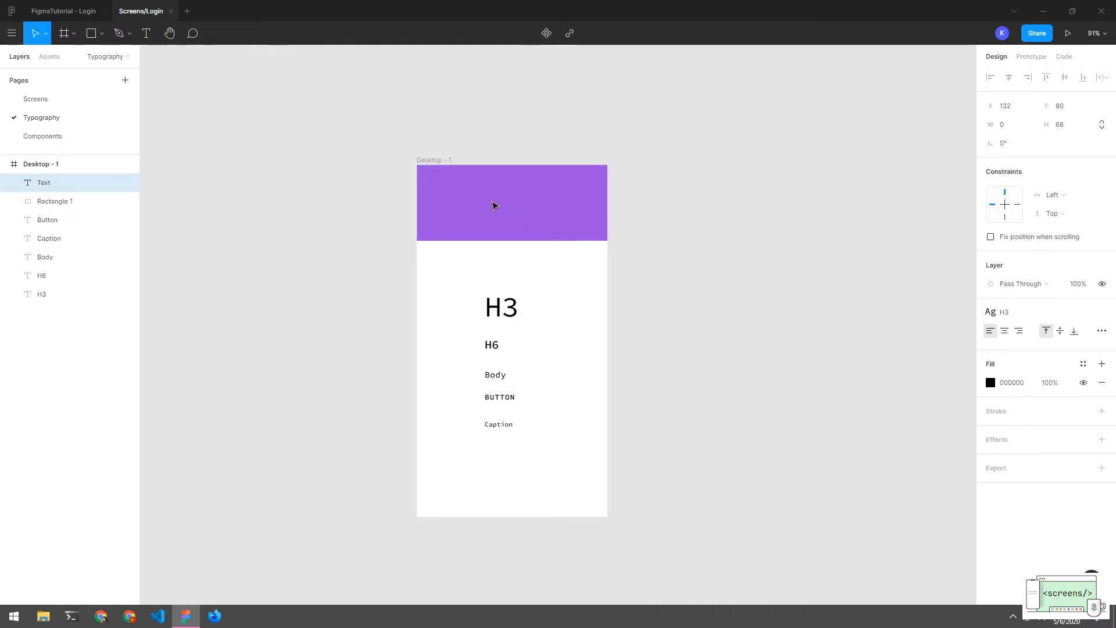
pyautogui.write('Typ')
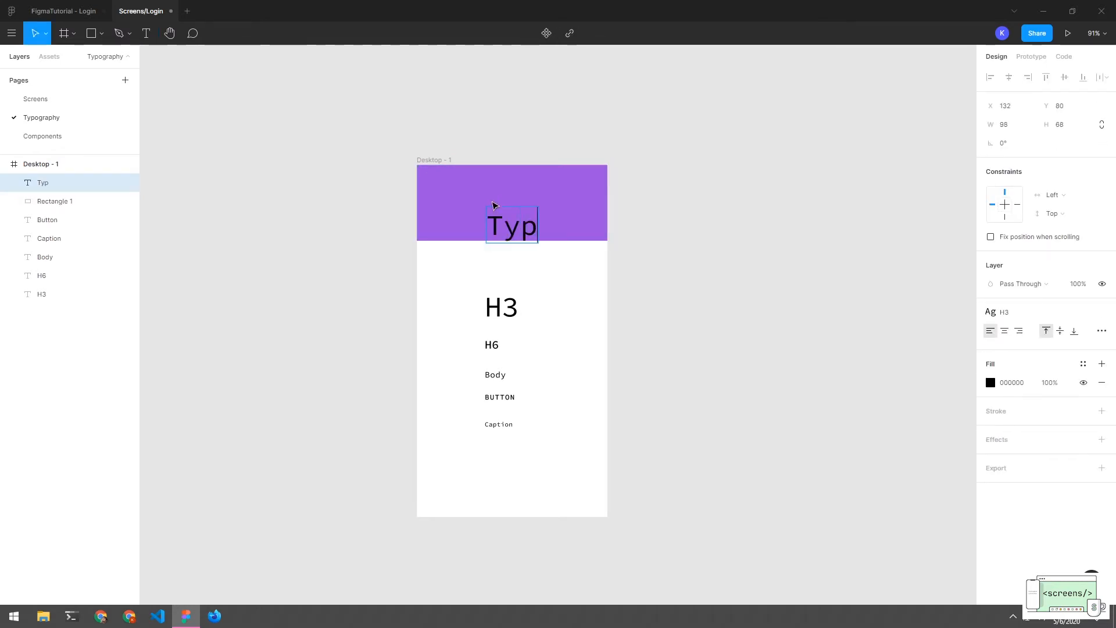
pyautogui.write('ography')
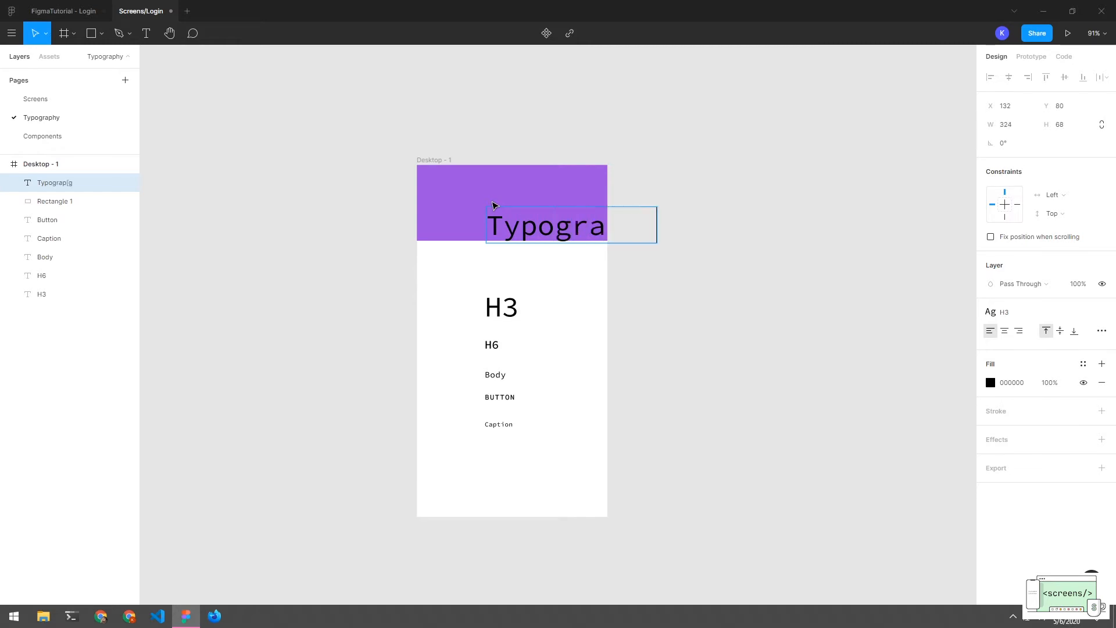
pyautogui.write('y')
pyautogui.click(526, 244)
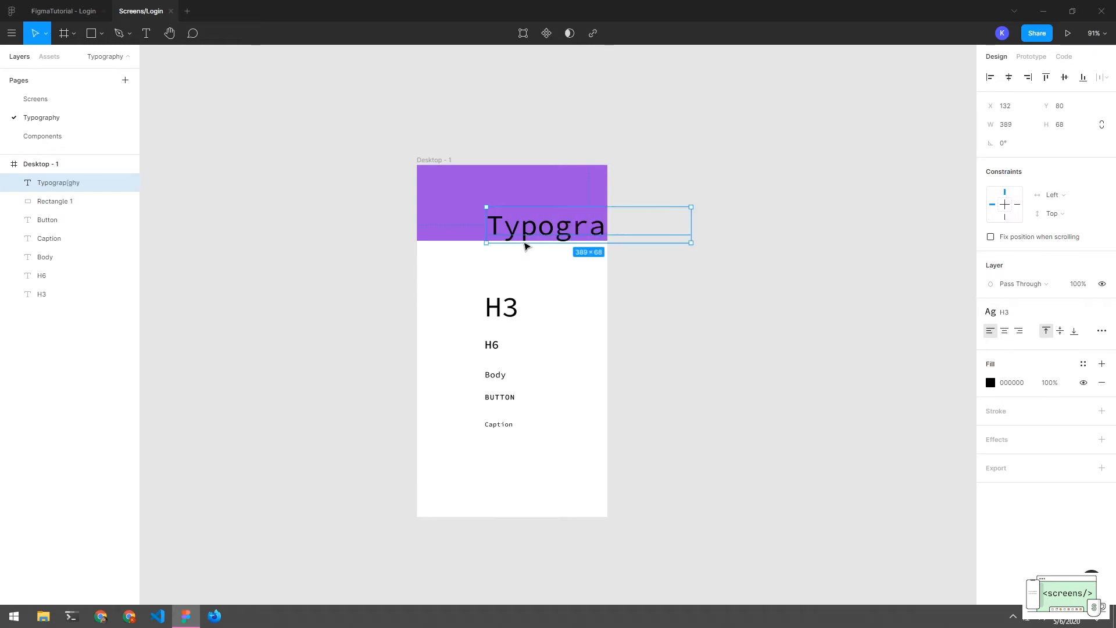
pyautogui.moveTo(525, 228); pyautogui.dragTo(450, 213)
pyautogui.doubleClick(578, 216)
pyautogui.click(561, 214)
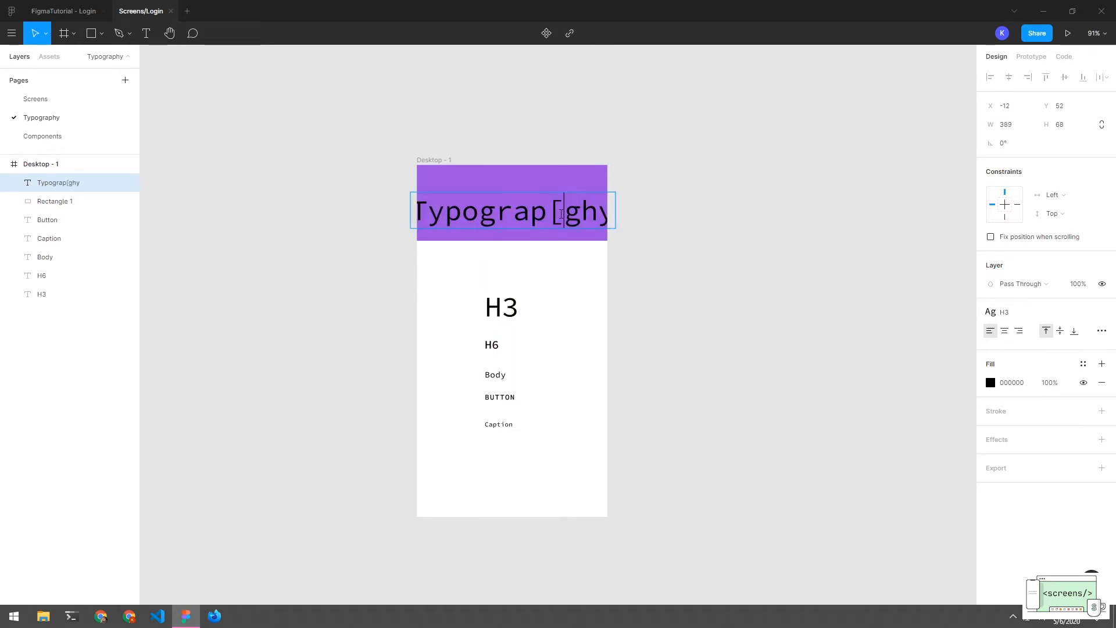
pyautogui.press('BackSpace')
pyautogui.press('BackSpace')
pyautogui.press('Escape')
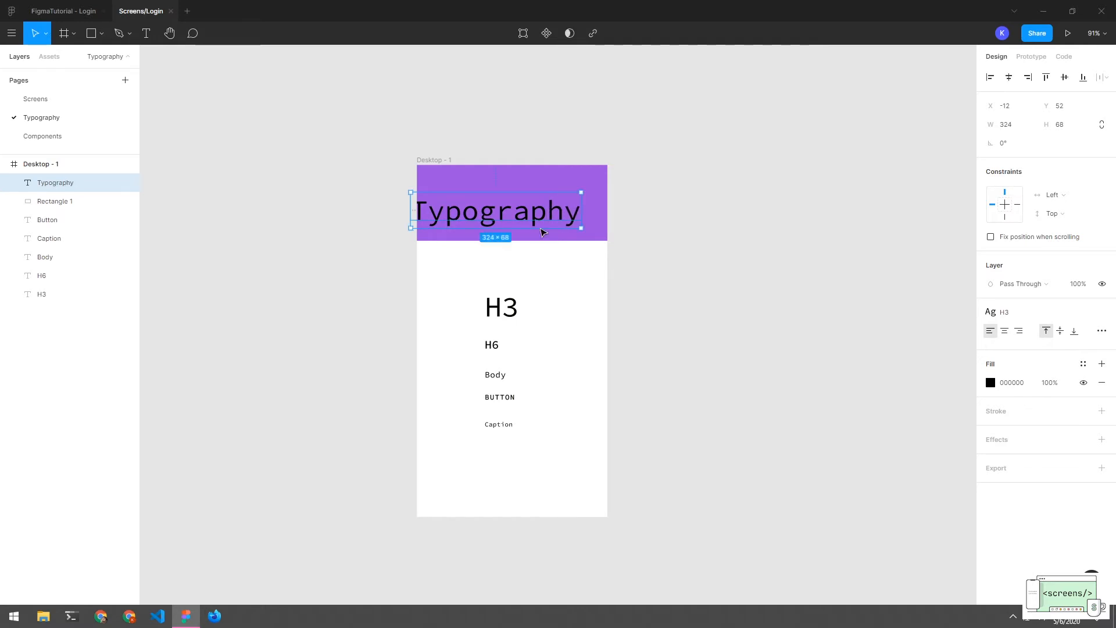
pyautogui.moveTo(536, 217)
pyautogui.mouseDown()
pyautogui.moveTo(559, 208)
pyautogui.moveTo(550, 203)
pyautogui.mouseUp()
# Change the title's fill to white FFFFFF and centre it vertically in the header
pyautogui.click(550, 260)
pyautogui.click(555, 204)
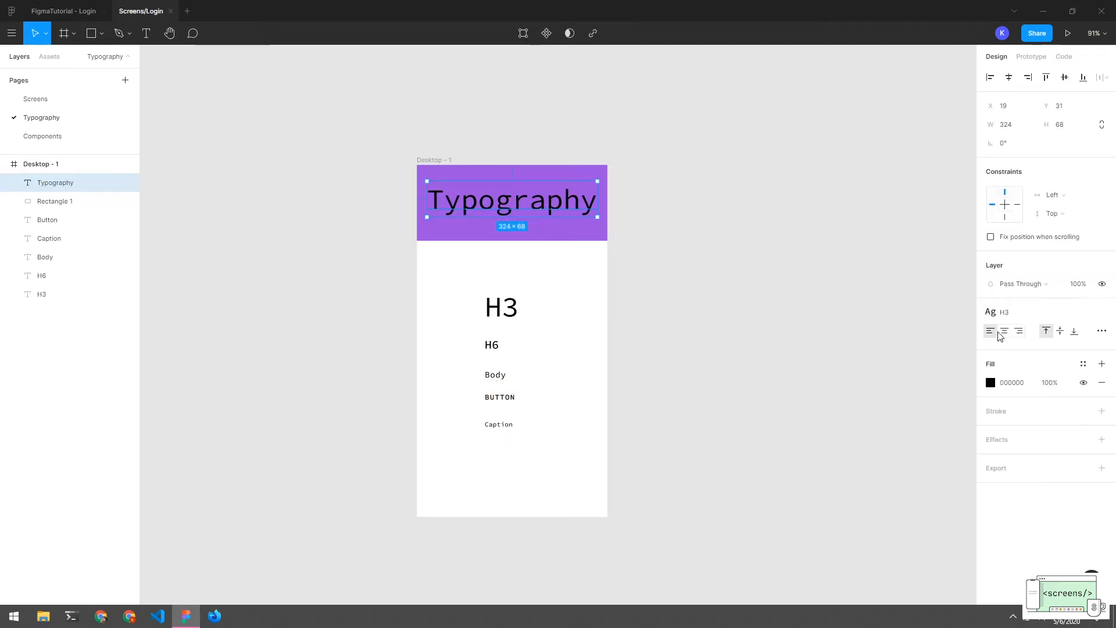
pyautogui.click(990, 383)
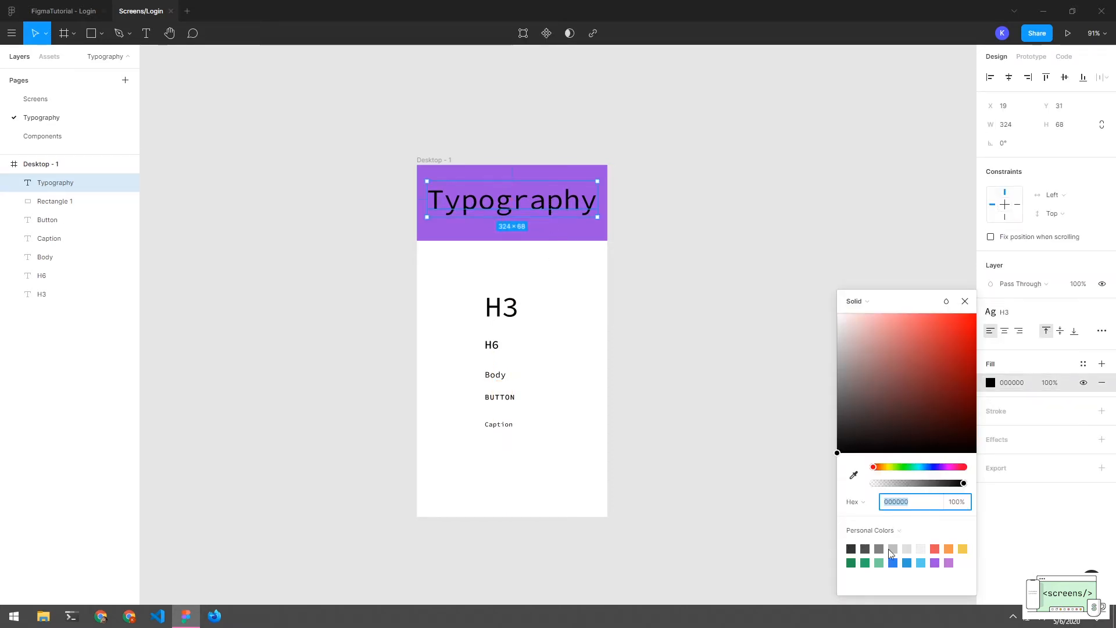
pyautogui.moveTo(870, 388); pyautogui.dragTo(724, 276)
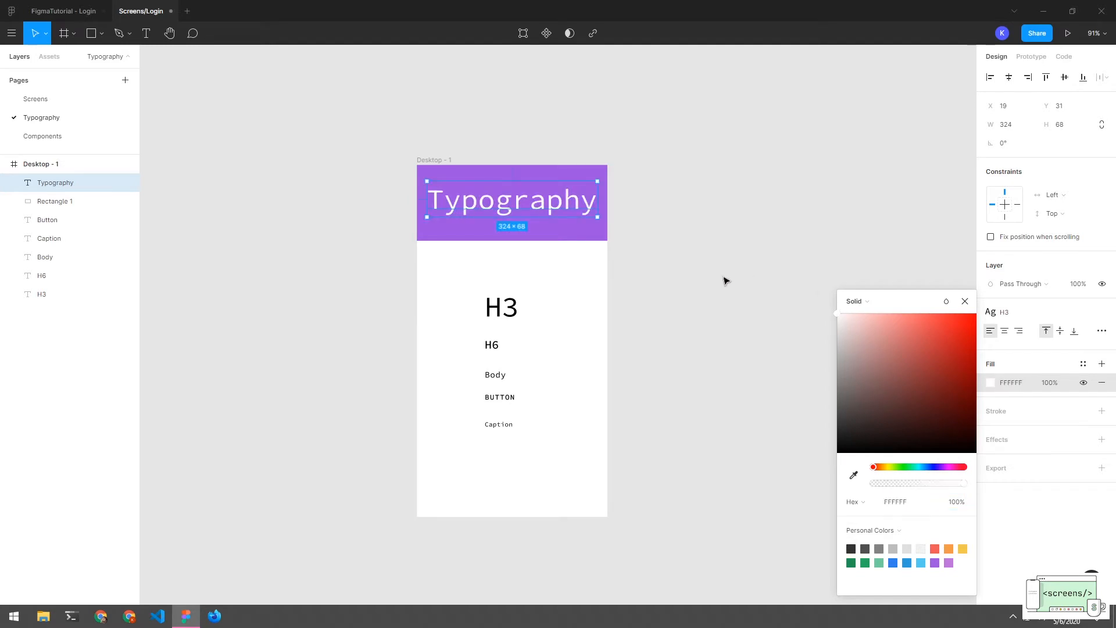
pyautogui.click(722, 277)
pyautogui.moveTo(548, 200); pyautogui.dragTo(548, 203)
# Group the Typography title and purple rectangle, naming the group Header
pyautogui.keyDown('shift'); pyautogui.click(64, 201); pyautogui.keyUp('shift')
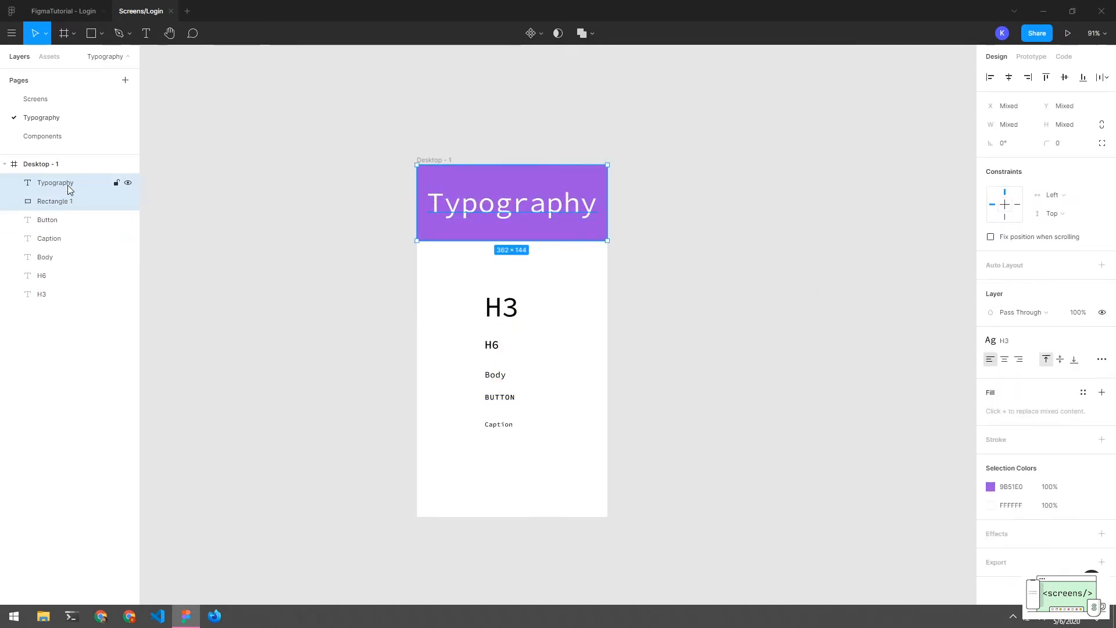
pyautogui.hotkey('ctrl', 'g')
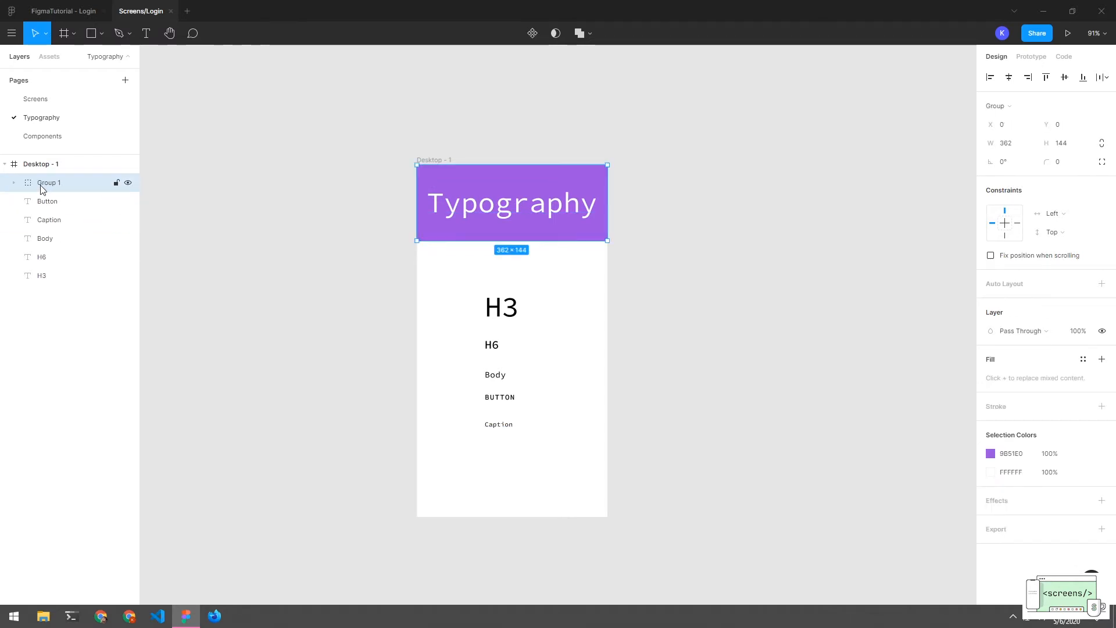
pyautogui.doubleClick(44, 183)
pyautogui.write('He')
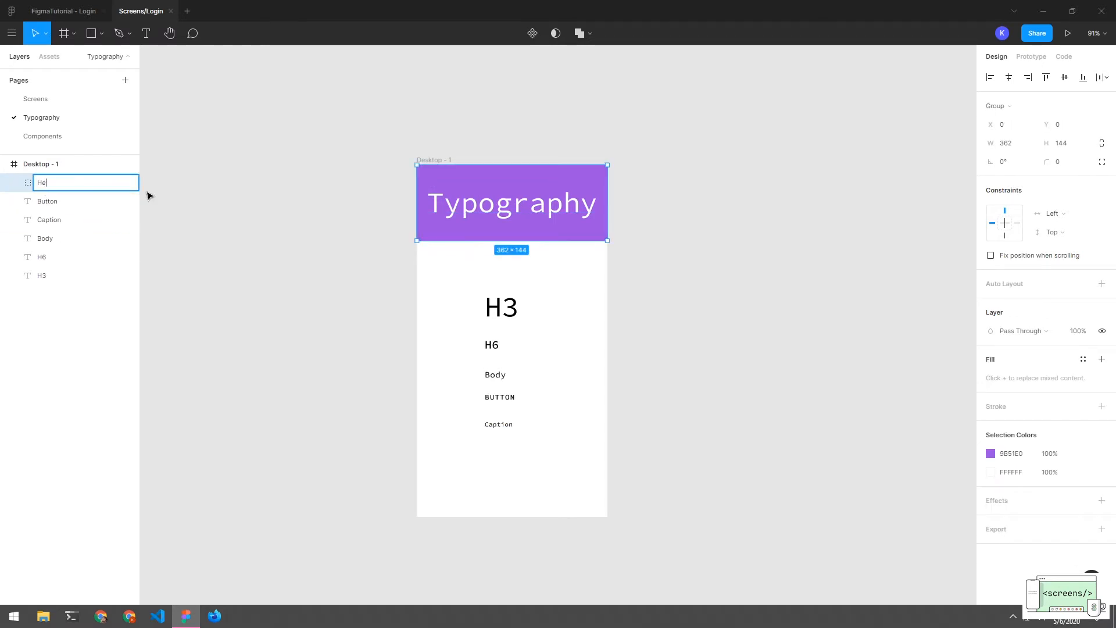
pyautogui.write('ader')
pyautogui.press('Return')
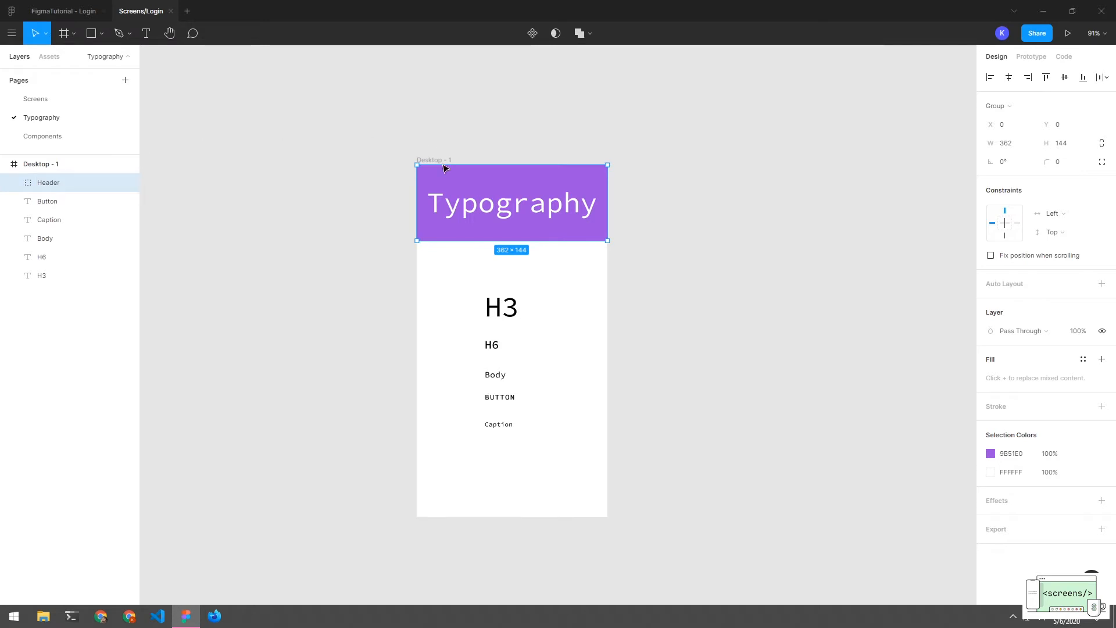
pyautogui.doubleClick(456, 222)
pyautogui.doubleClick(457, 220)
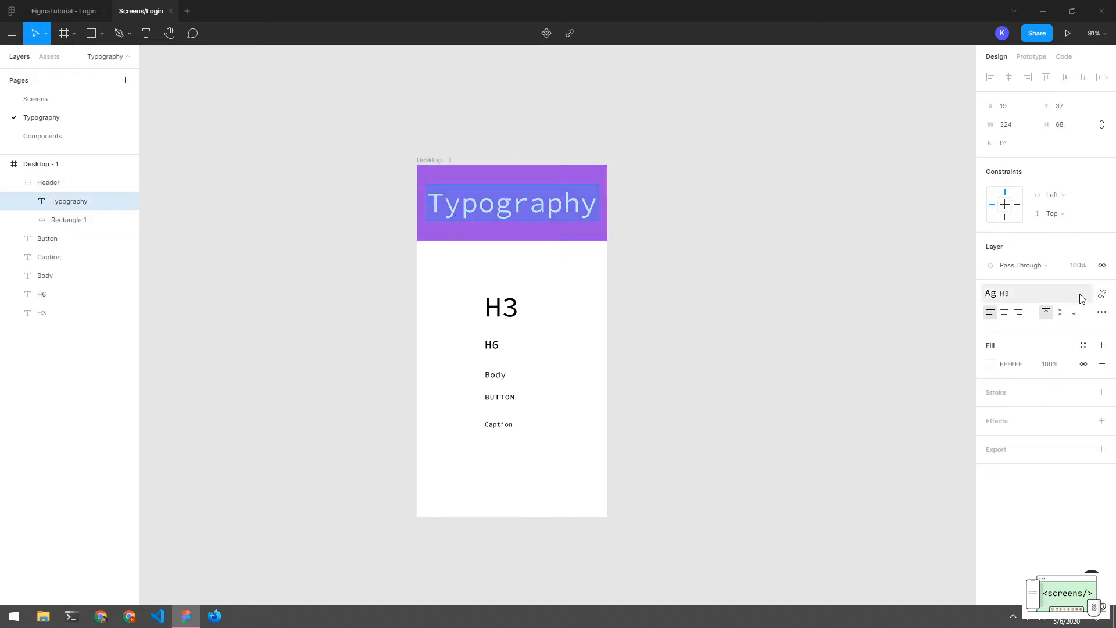
pyautogui.press('Escape')
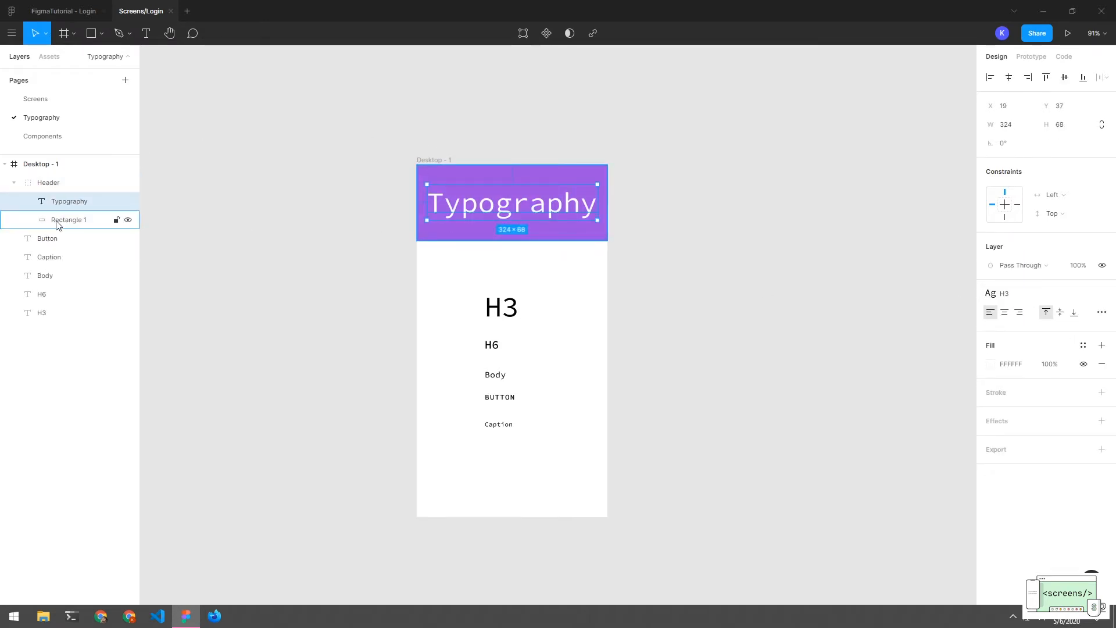
pyautogui.click(705, 289)
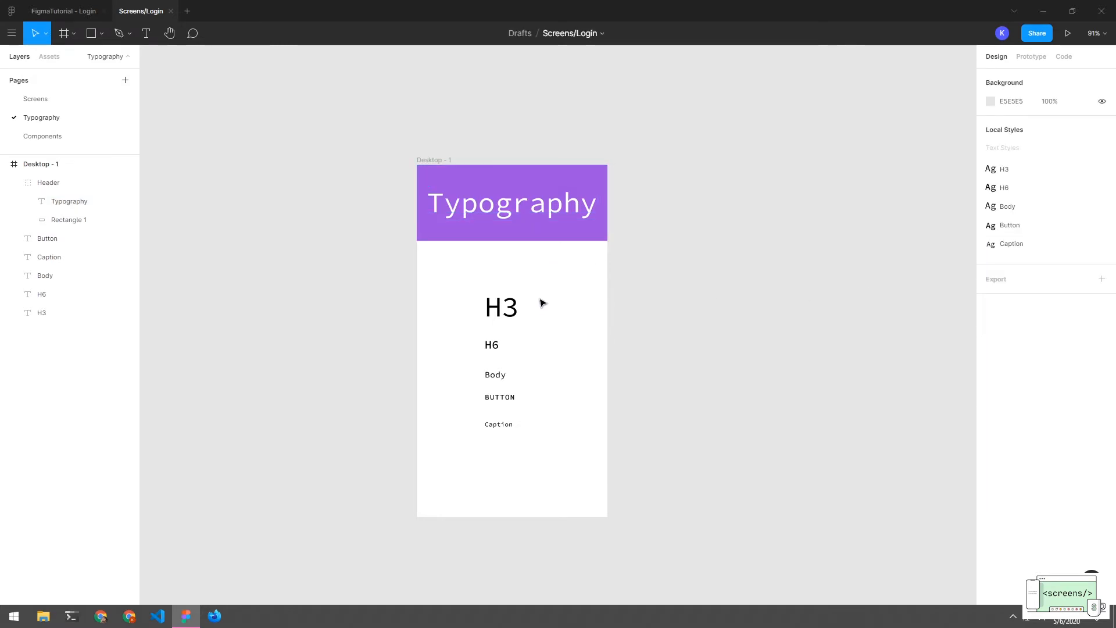
# Rename the Desktop - 1 frame to Typography and collapse its layers
pyautogui.moveTo(551, 280); pyautogui.dragTo(498, 461)
pyautogui.click(498, 461)
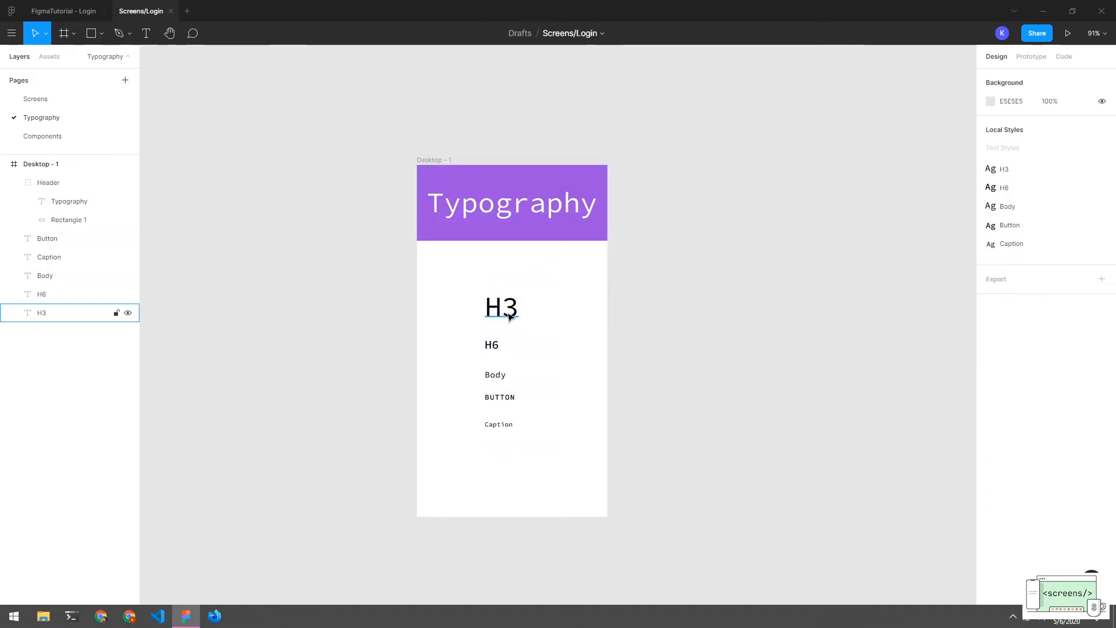
pyautogui.click(438, 160)
pyautogui.hotkey('ctrl', 'r')
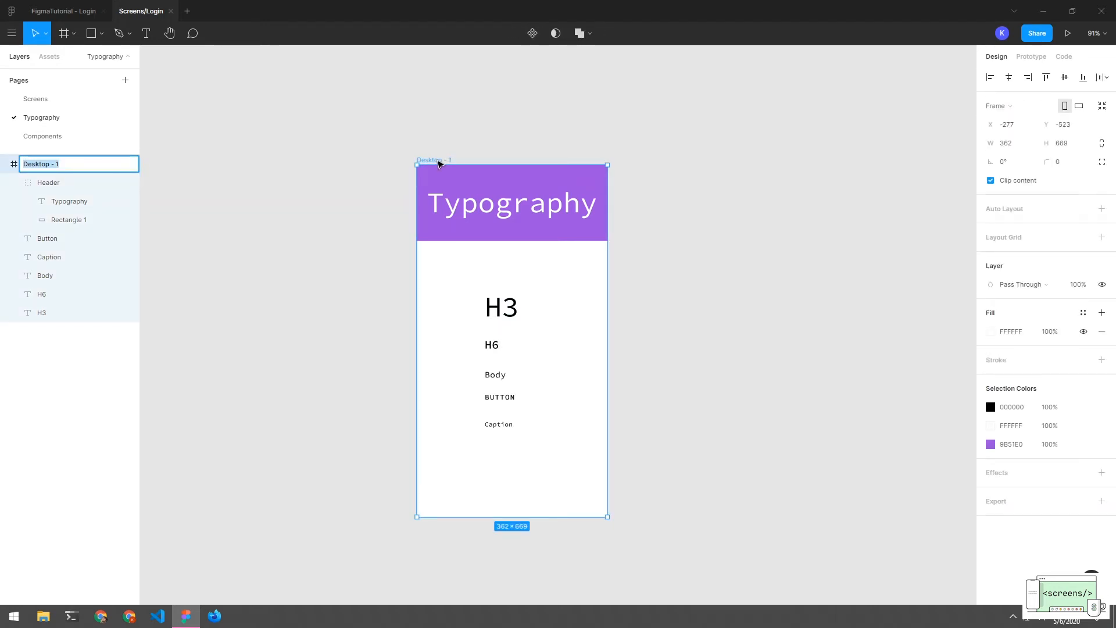
pyautogui.write('Typo')
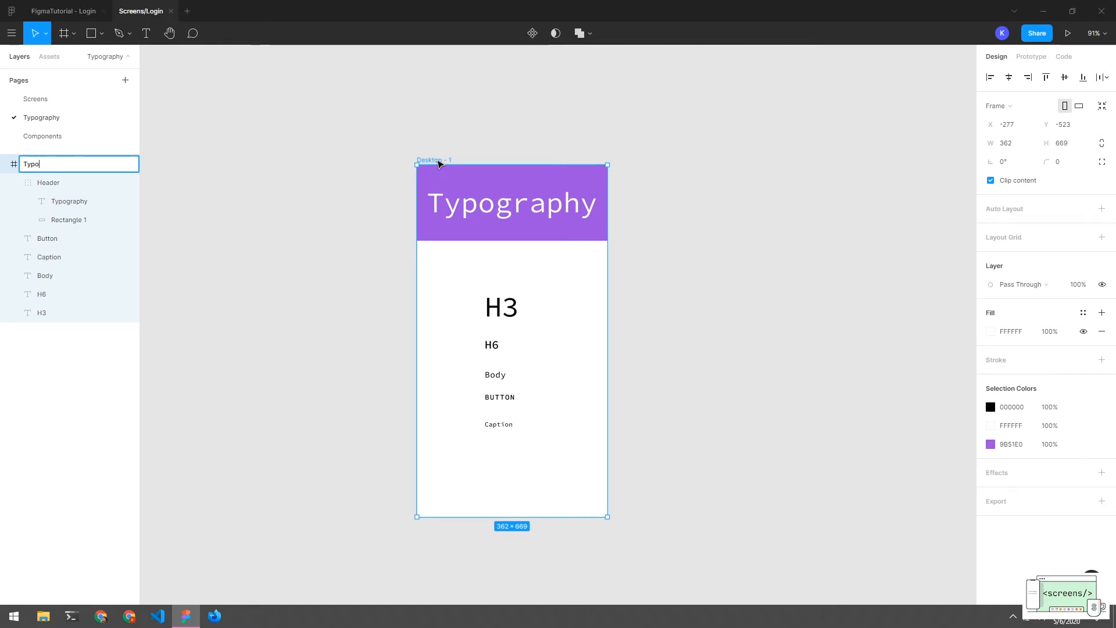
pyautogui.write('graphy')
pyautogui.press('Return')
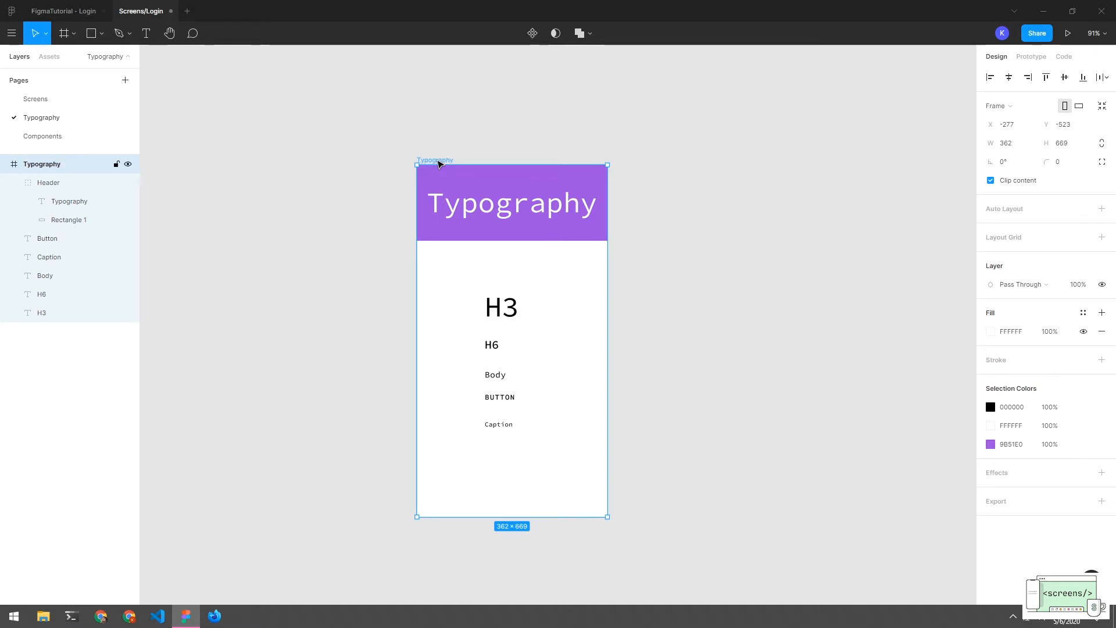
pyautogui.click(366, 167)
pyautogui.moveTo(358, 123); pyautogui.dragTo(638, 593)
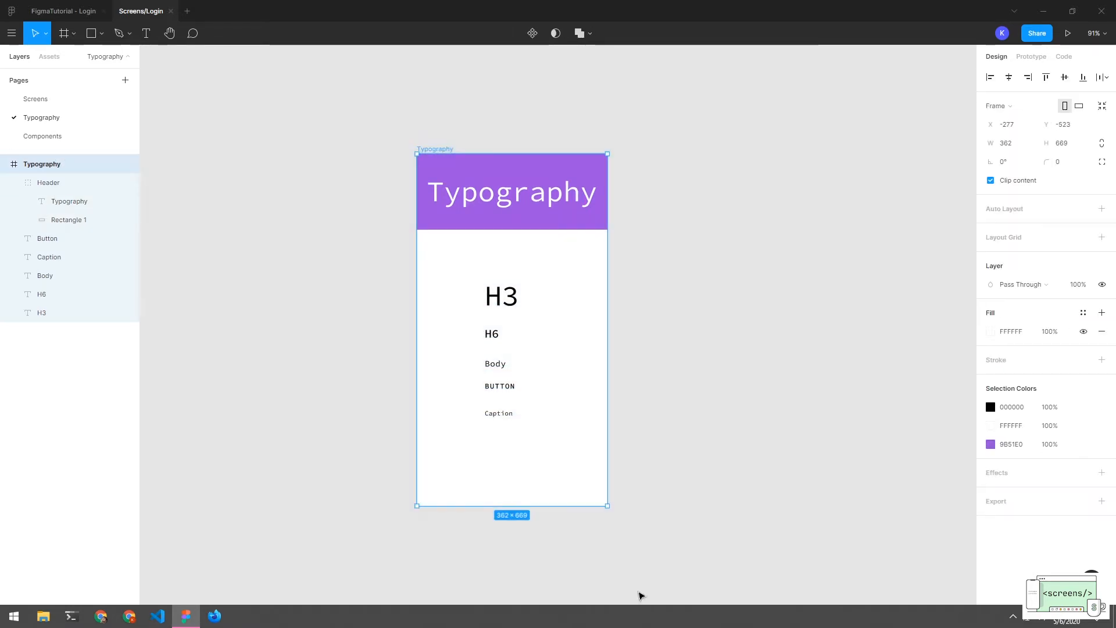
pyautogui.click(651, 486)
pyautogui.click(554, 217)
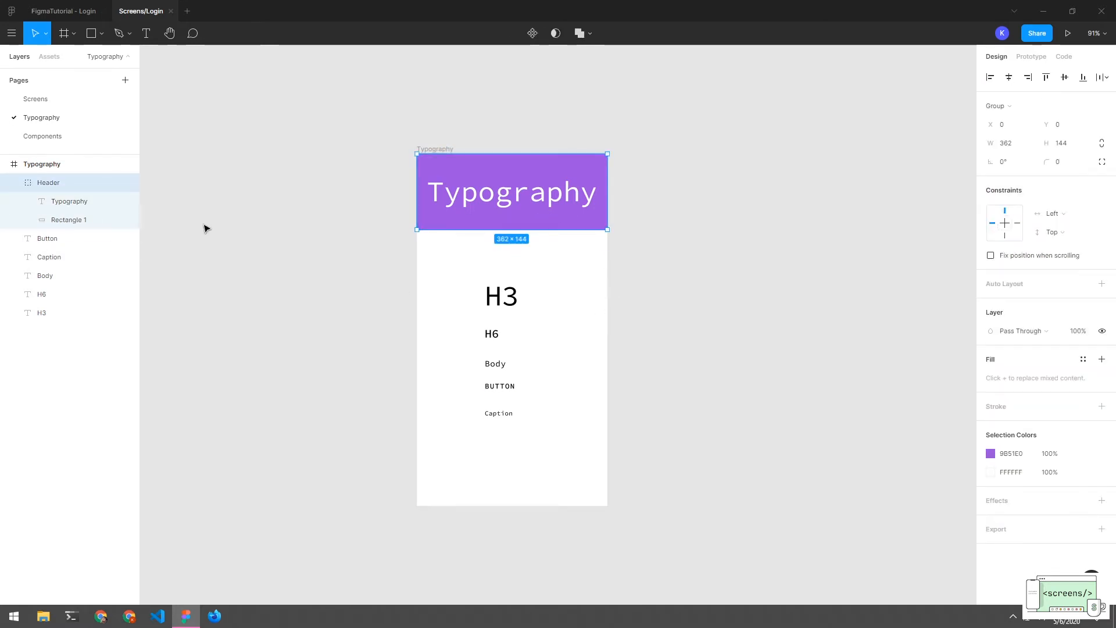
pyautogui.click(639, 294)
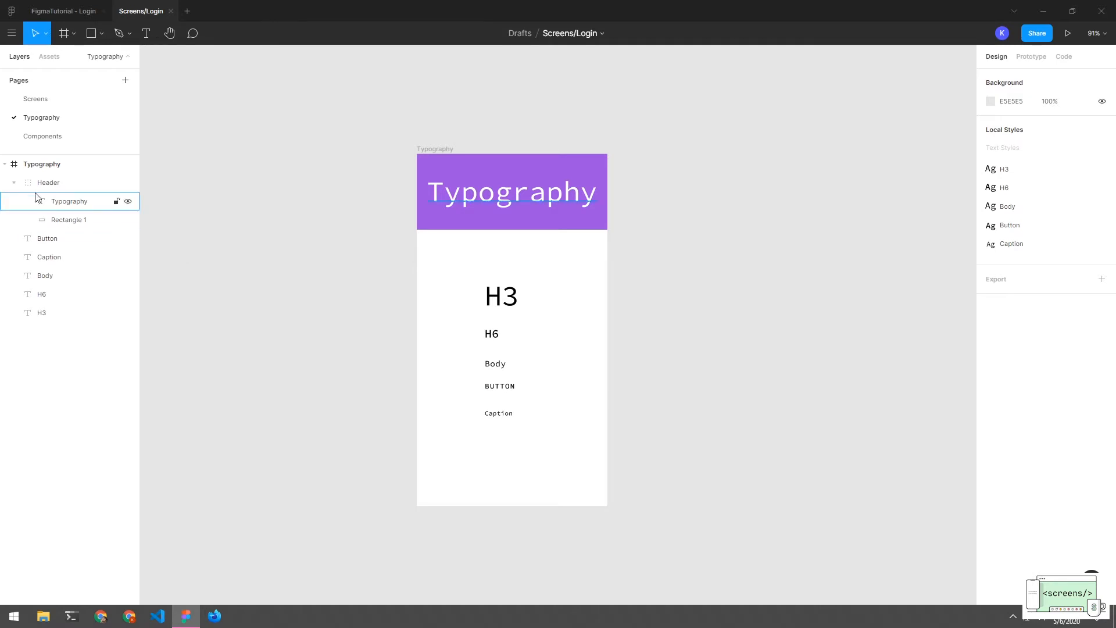
pyautogui.click(13, 182)
pyautogui.click(13, 159)
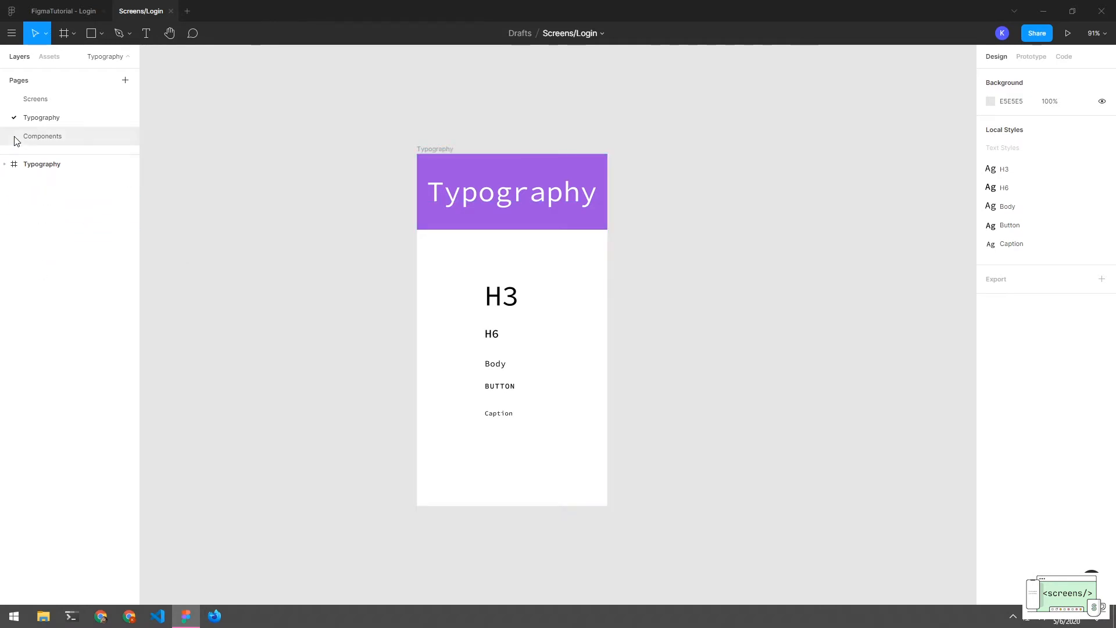
# On the Components page, add a Desktop-preset 1440×1024 frame named Components
pyautogui.click(22, 135)
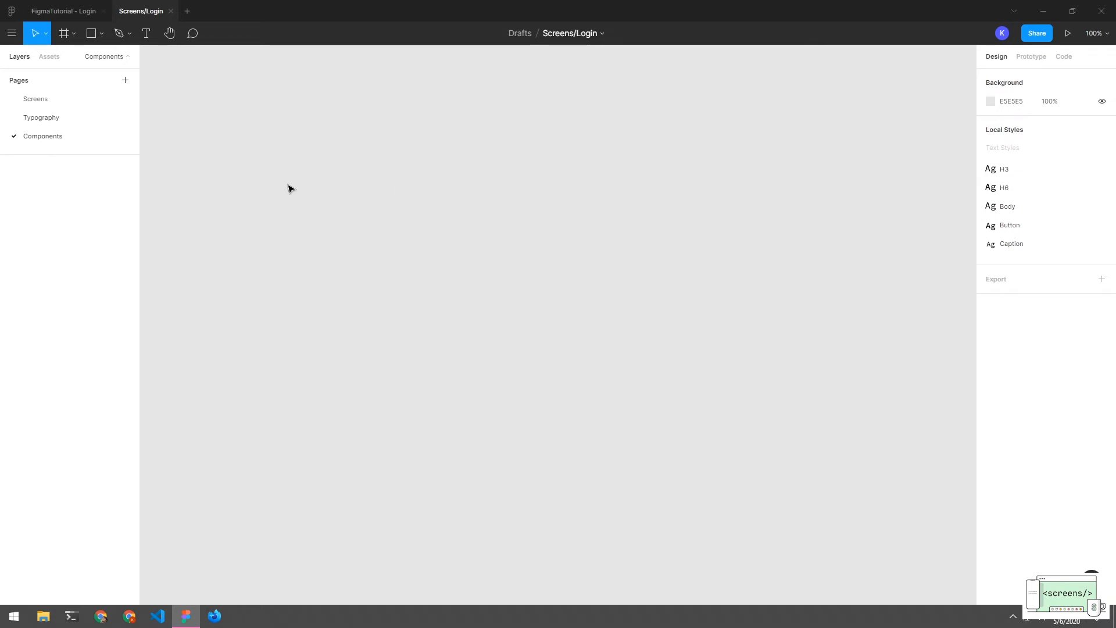
pyautogui.press('f')
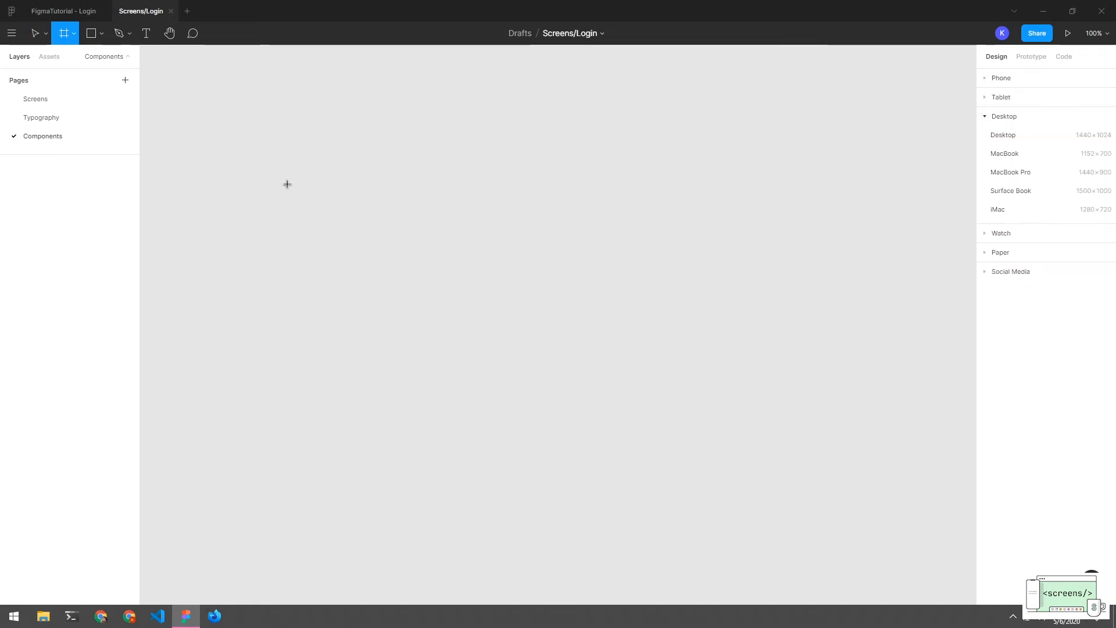
pyautogui.click(1003, 136)
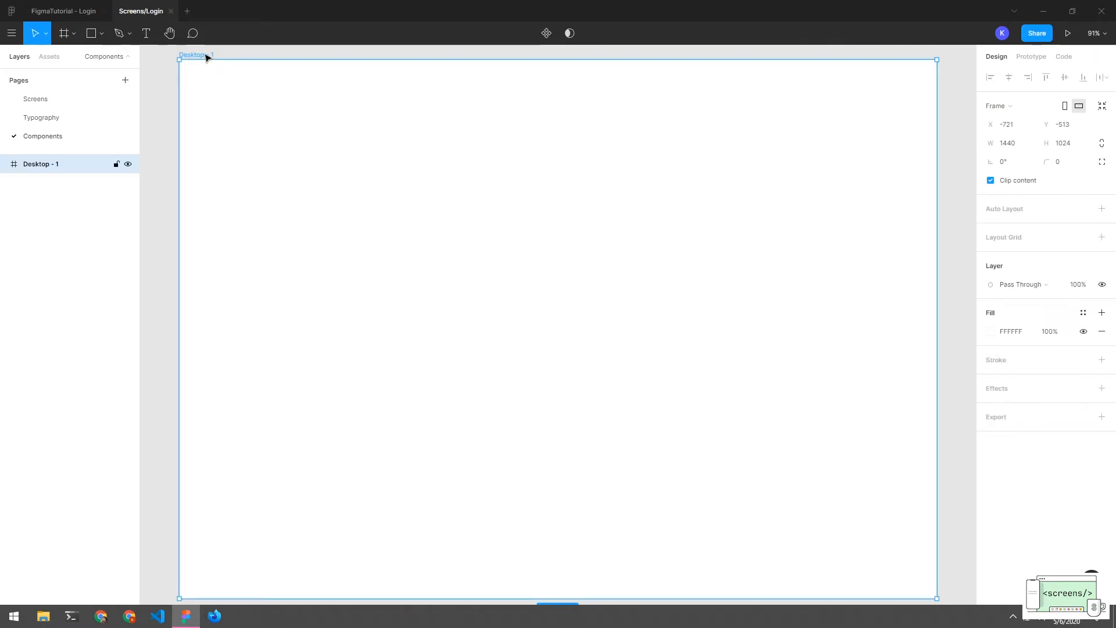
pyautogui.doubleClick(56, 165)
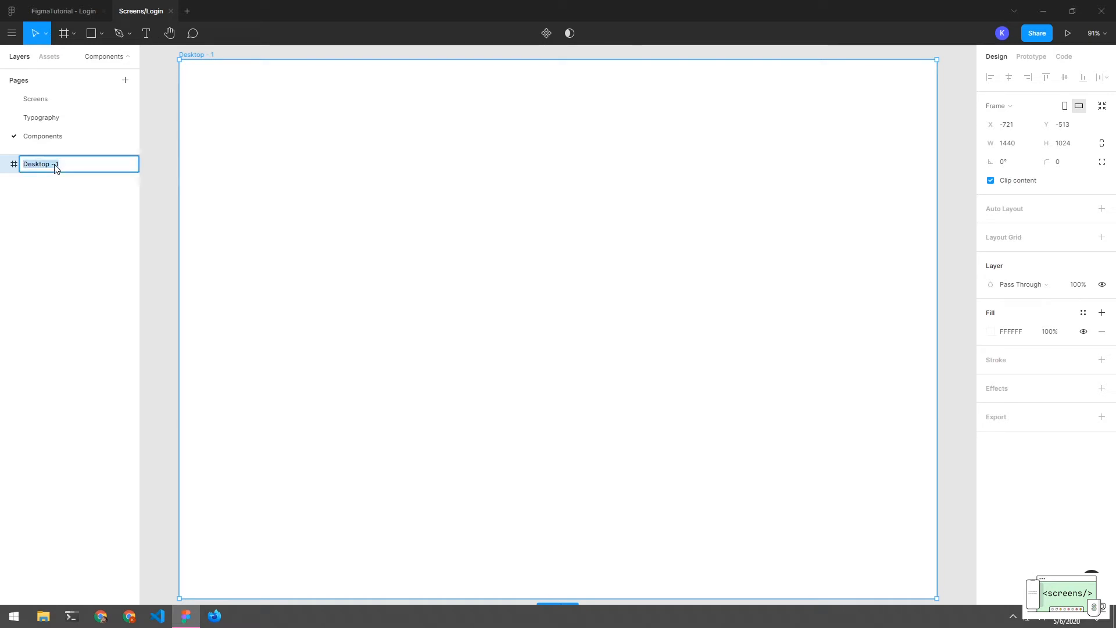
pyautogui.write('Component')
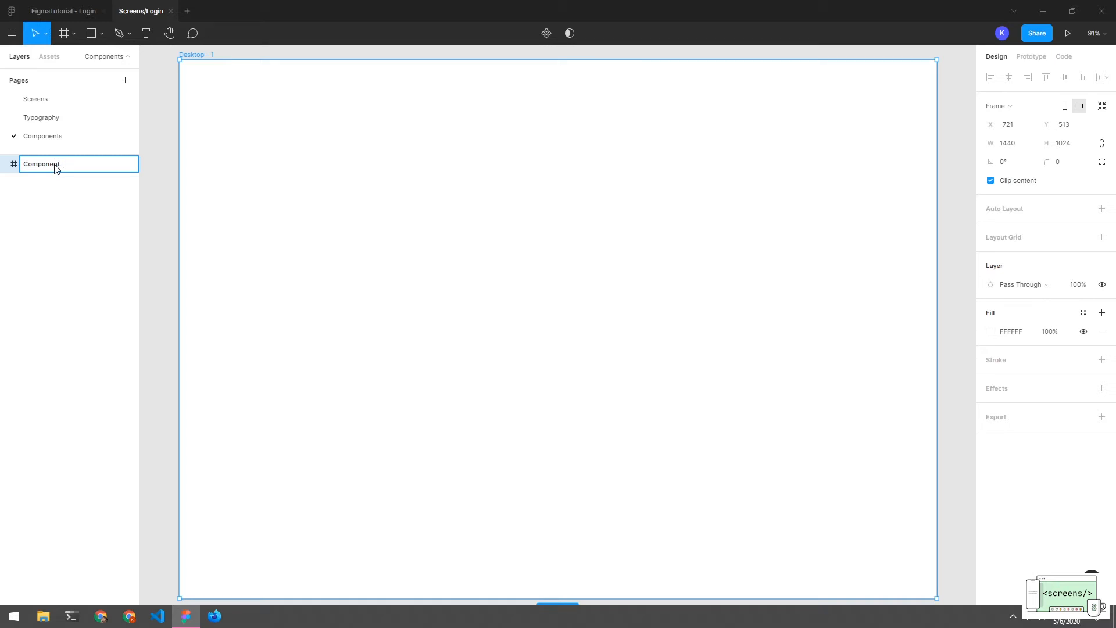
pyautogui.write('s')
pyautogui.press('Return')
pyautogui.click(163, 199)
pyautogui.click(266, 172)
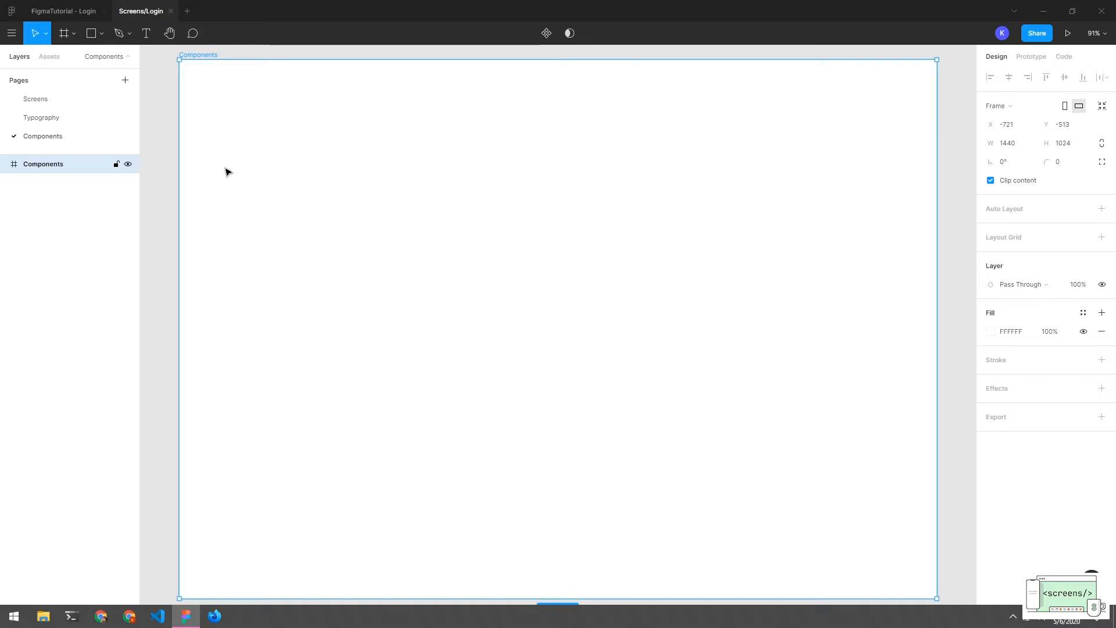
# Draw a 463×36 rectangle with corner radius 4 in the Components frame
pyautogui.press('r')
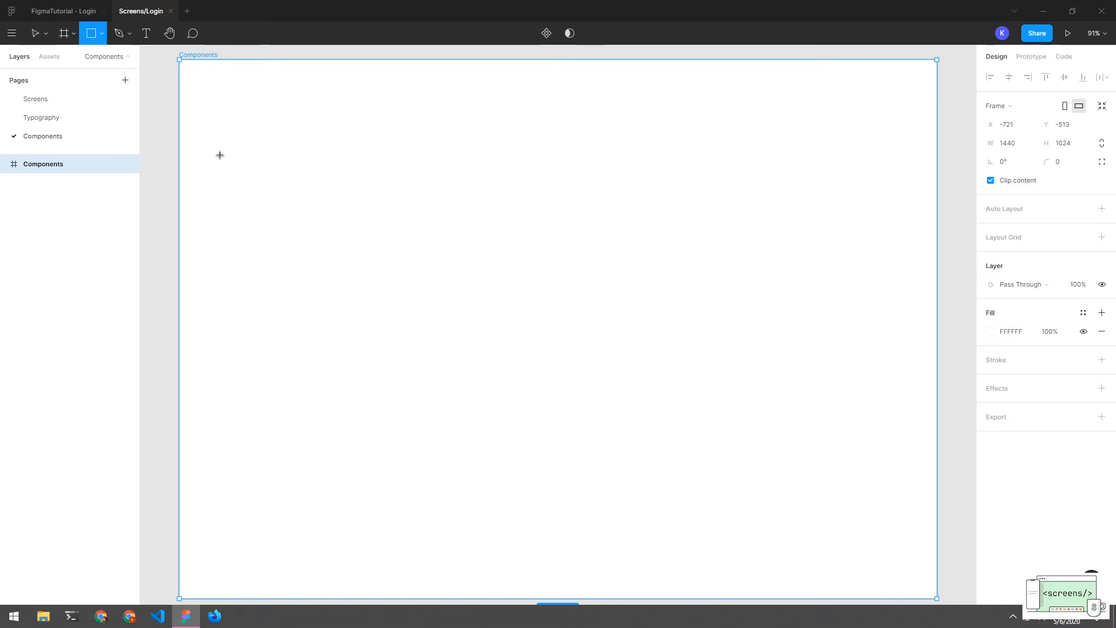
pyautogui.moveTo(224, 153)
pyautogui.mouseDown()
pyautogui.moveTo(486, 227)
pyautogui.moveTo(468, 200)
pyautogui.mouseUp()
pyautogui.click(664, 249)
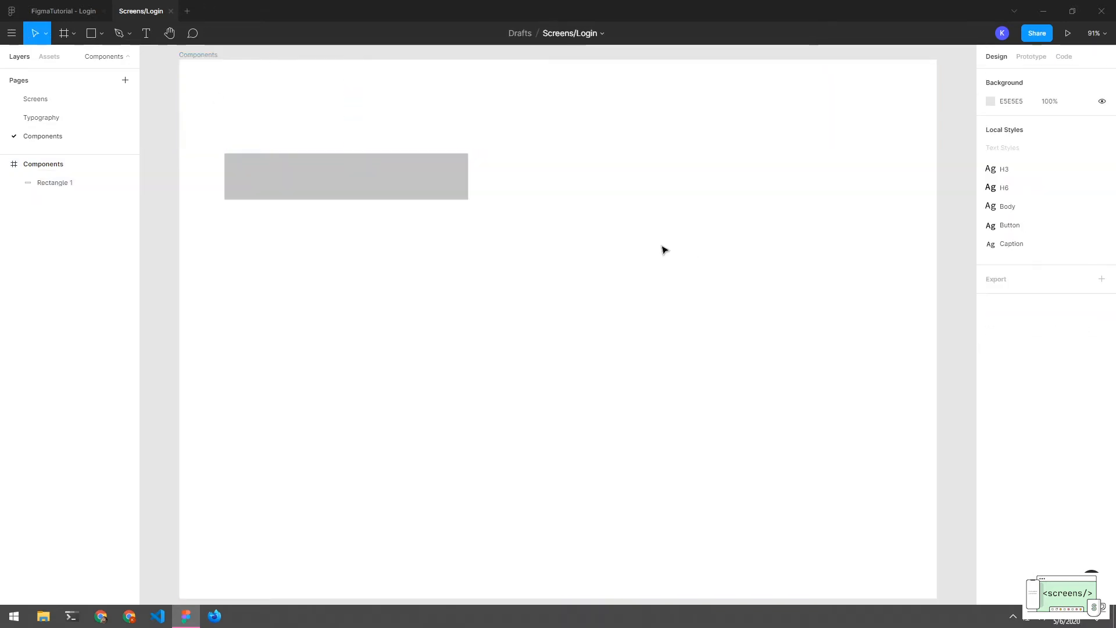
pyautogui.click(415, 182)
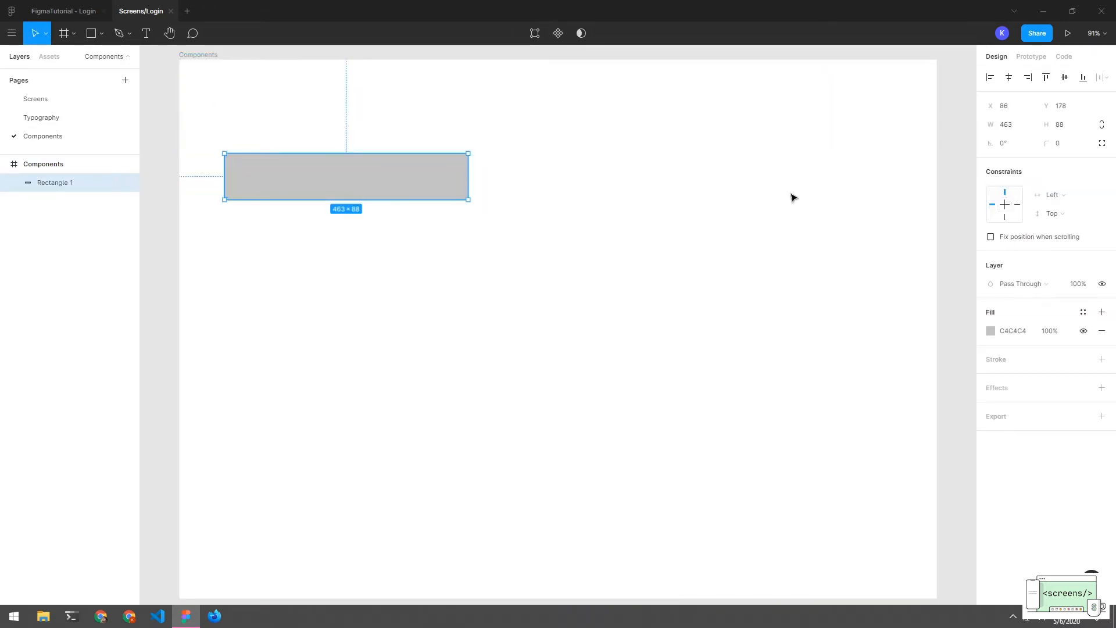
pyautogui.click(1067, 148)
pyautogui.press('Return')
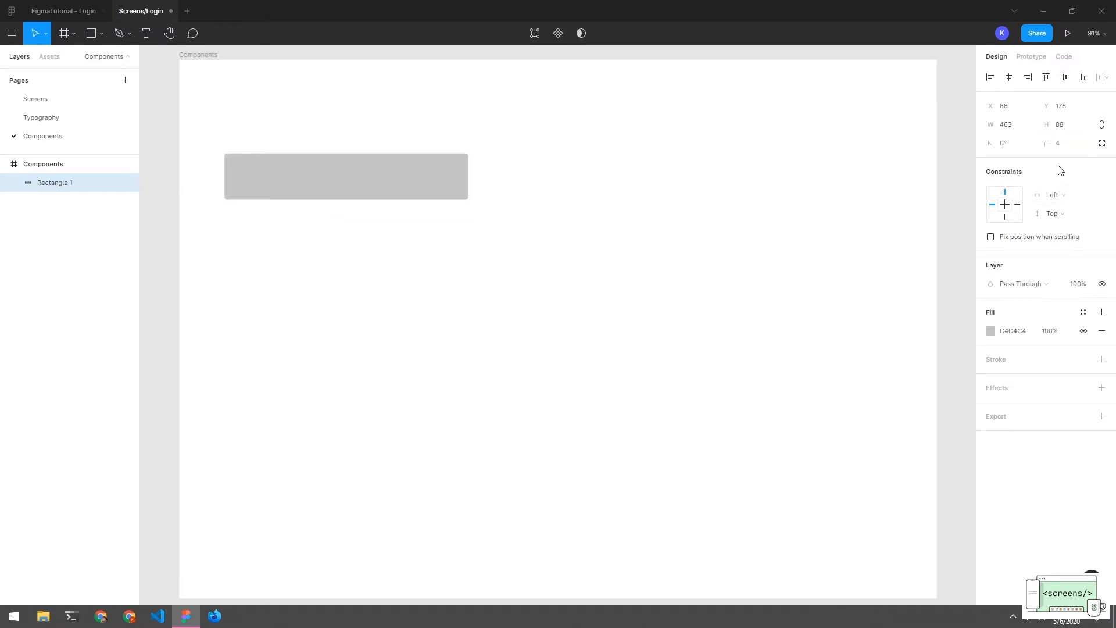
pyautogui.click(1065, 133)
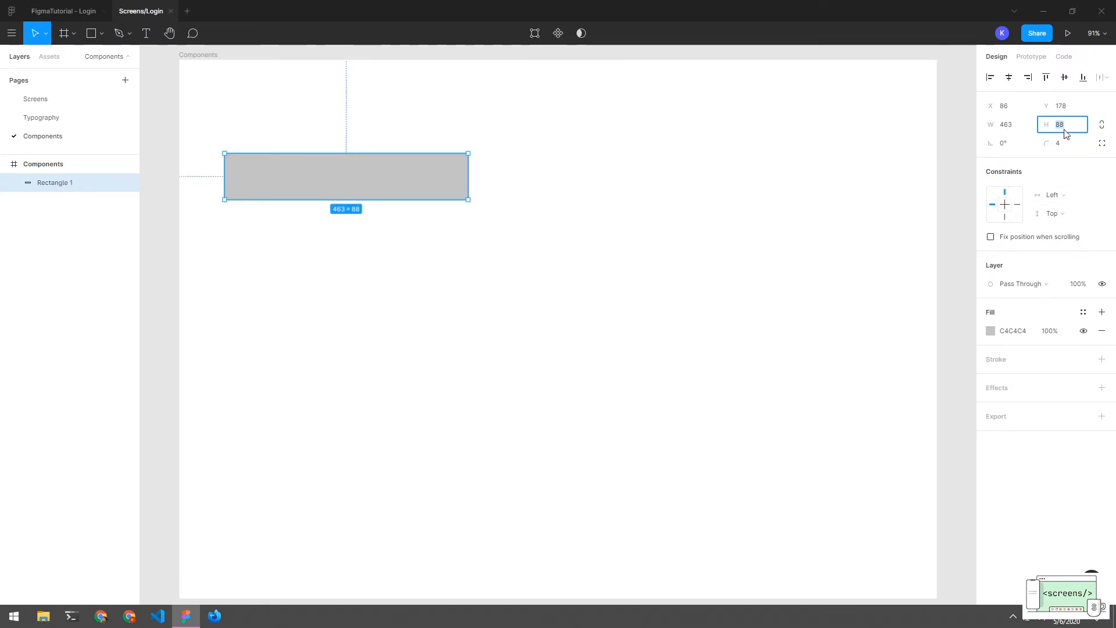
pyautogui.press('Return')
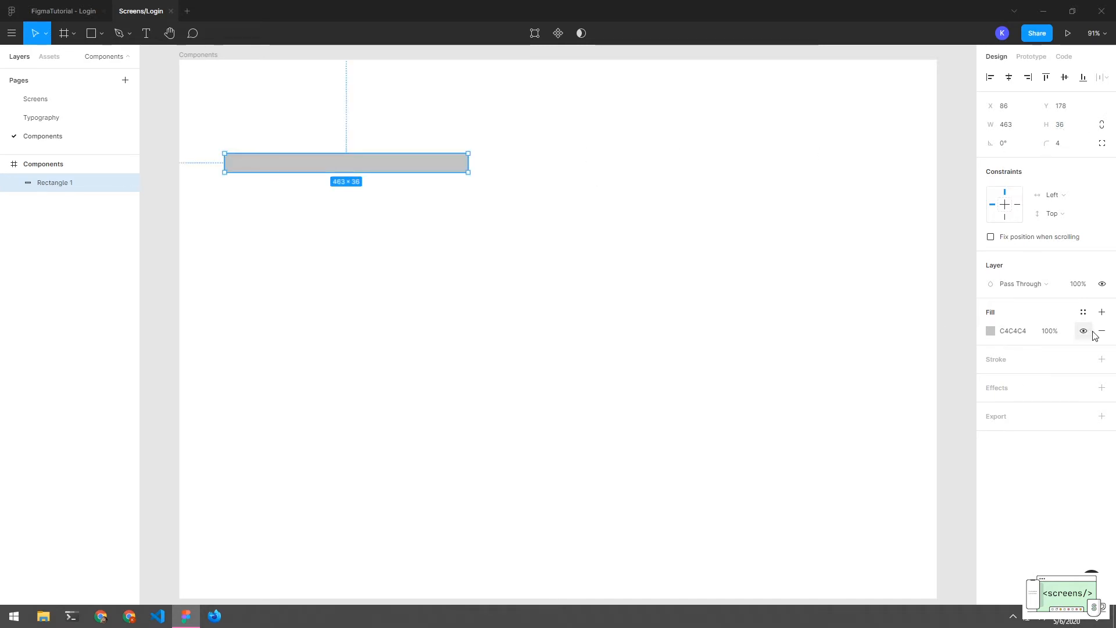
# Remove the rectangle's fill and give it a black stroke at 87% opacity
pyautogui.click(1102, 360)
pyautogui.click(1102, 331)
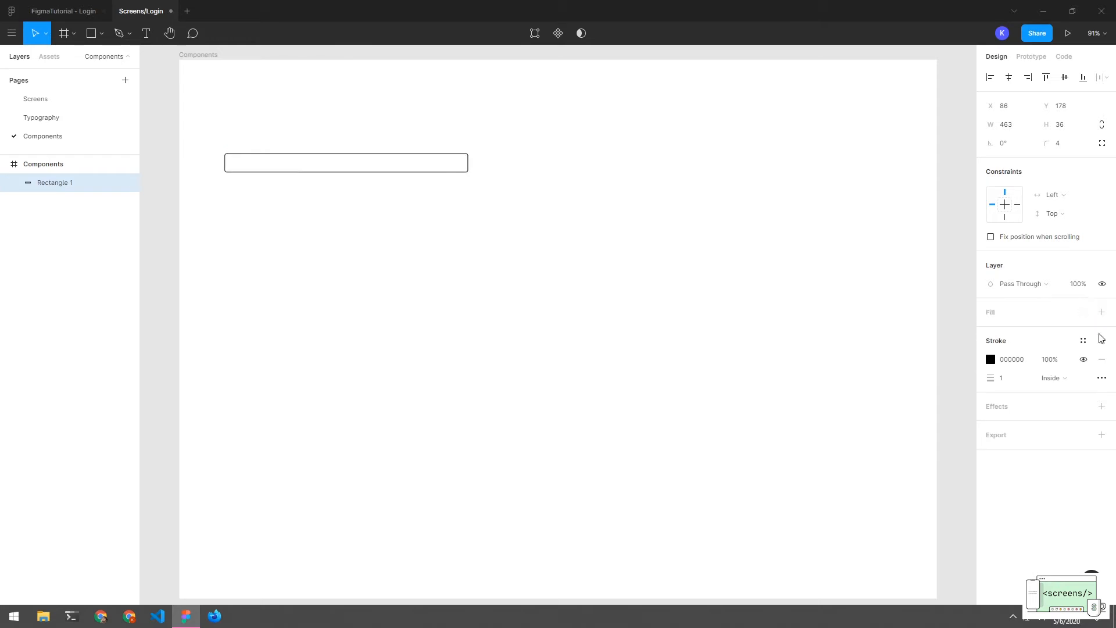
pyautogui.click(991, 359)
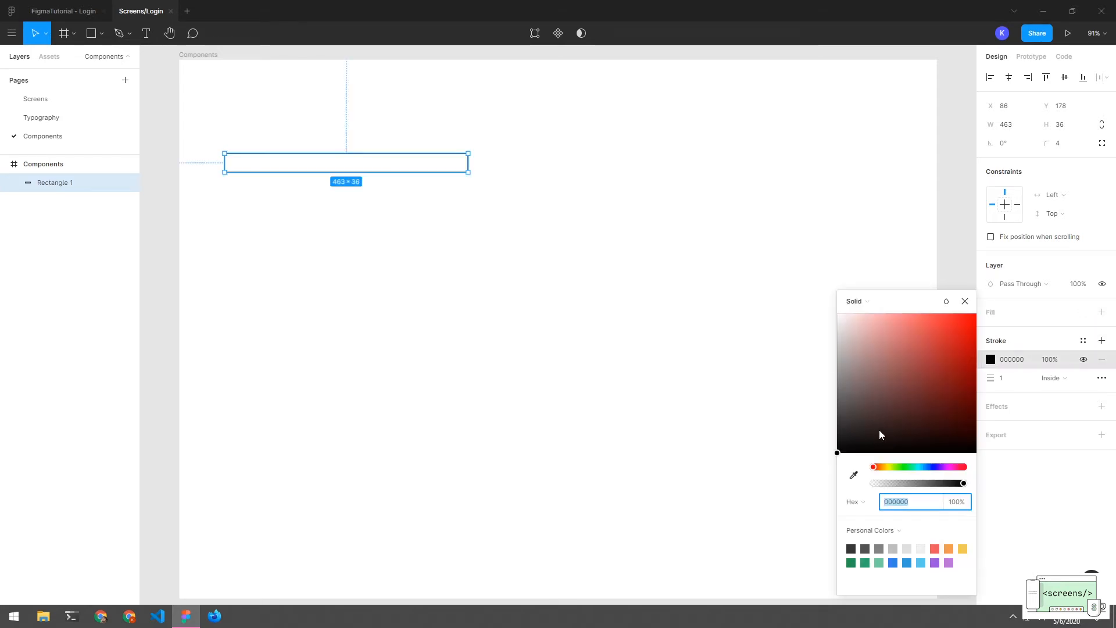
pyautogui.click(956, 504)
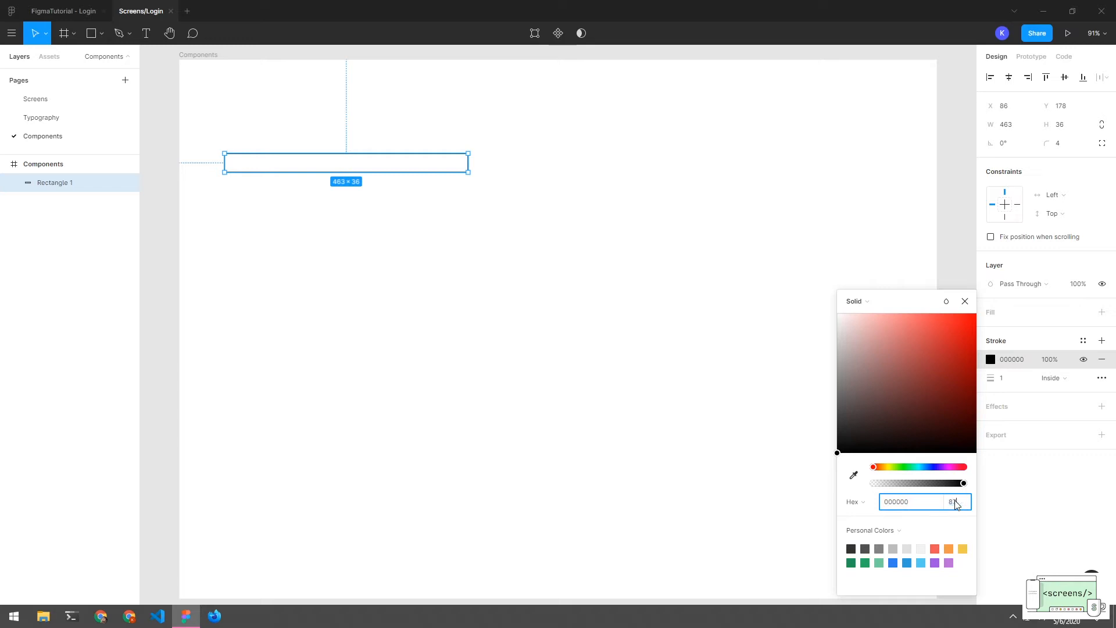
pyautogui.write('87')
pyautogui.press('Return')
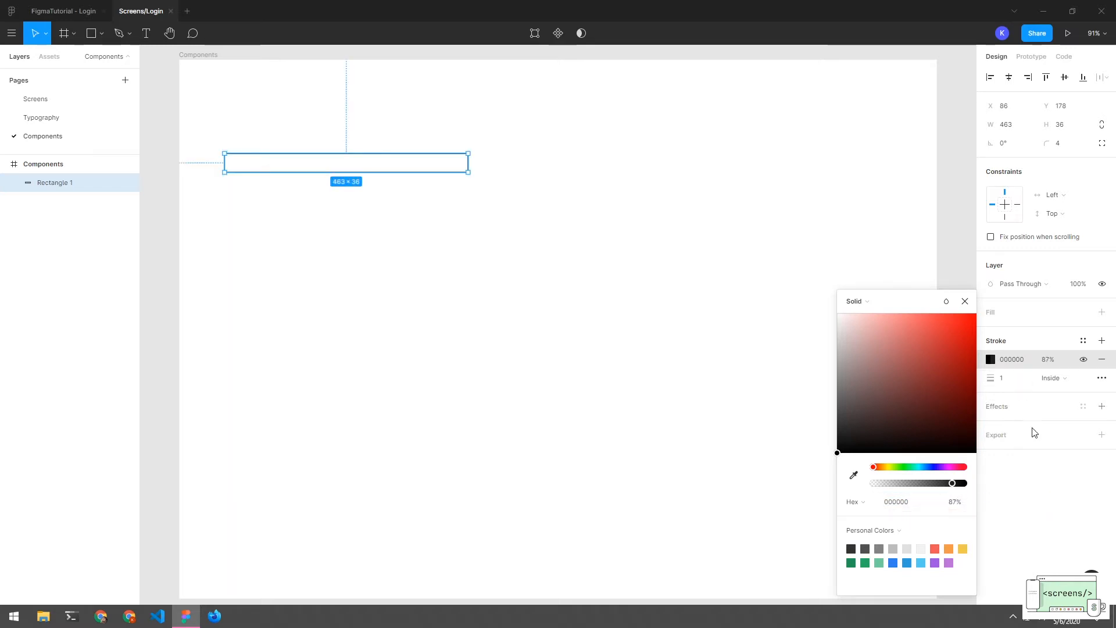
pyautogui.click(1068, 480)
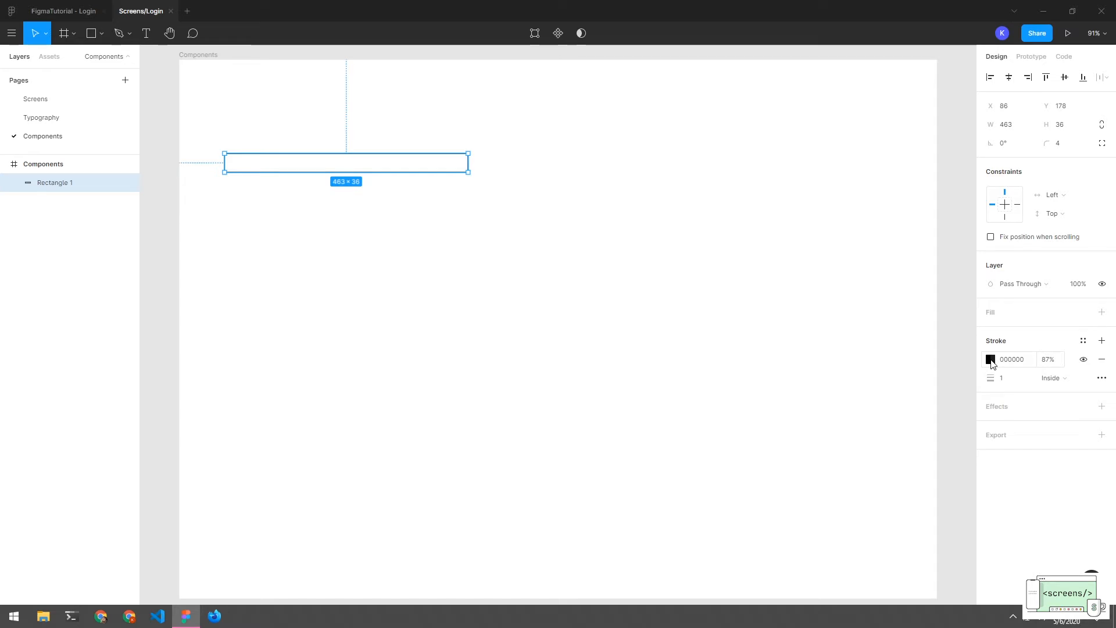
# Create a new colour style from the rectangle's black 87% stroke
pyautogui.click(1083, 341)
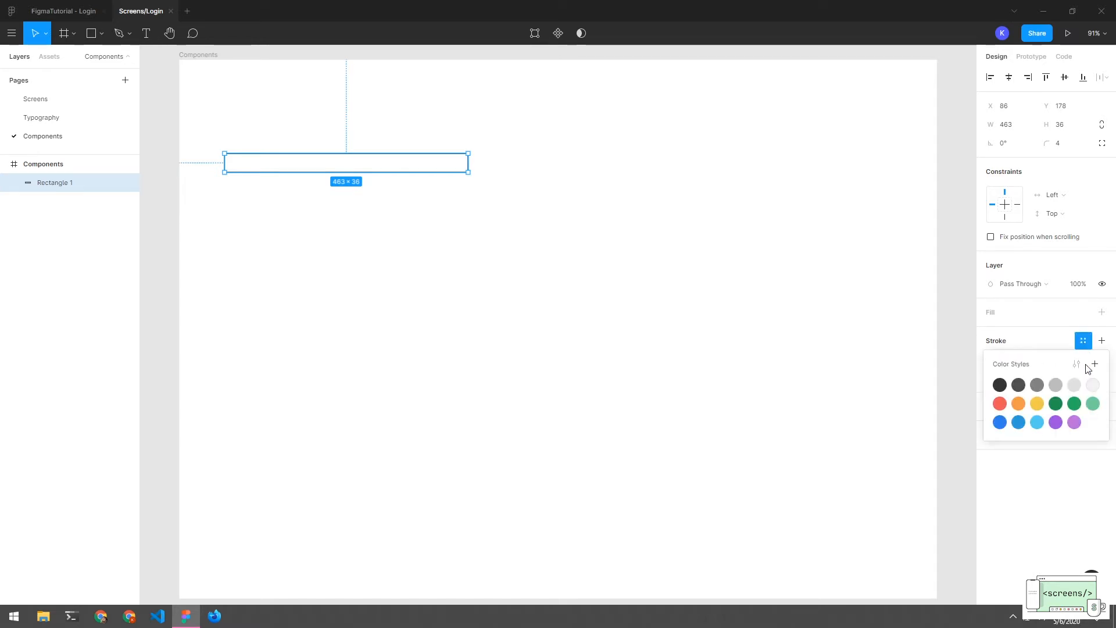
pyautogui.click(1095, 365)
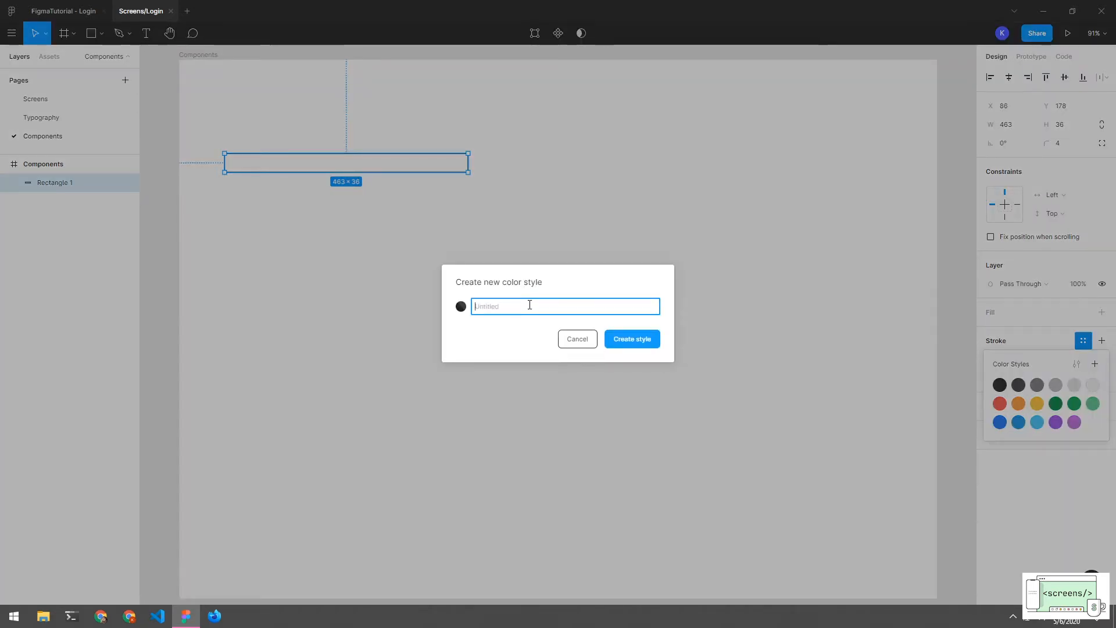
pyautogui.press('Return')
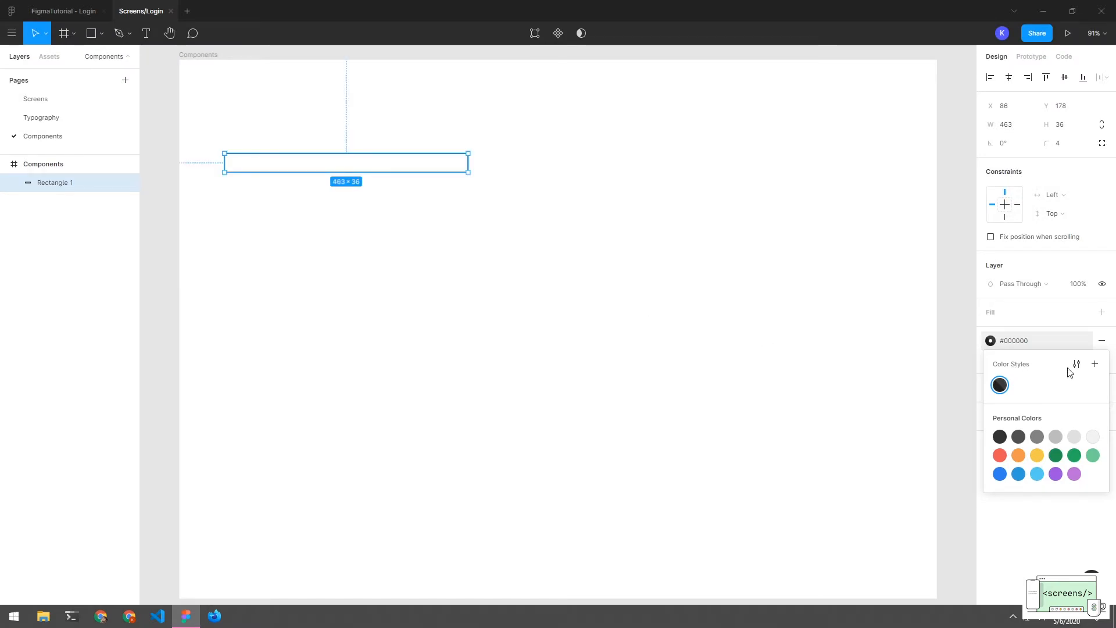
# Rename the new #000000 colour style to TextPrimary and check it on the rectangle's stroke
pyautogui.click(677, 298)
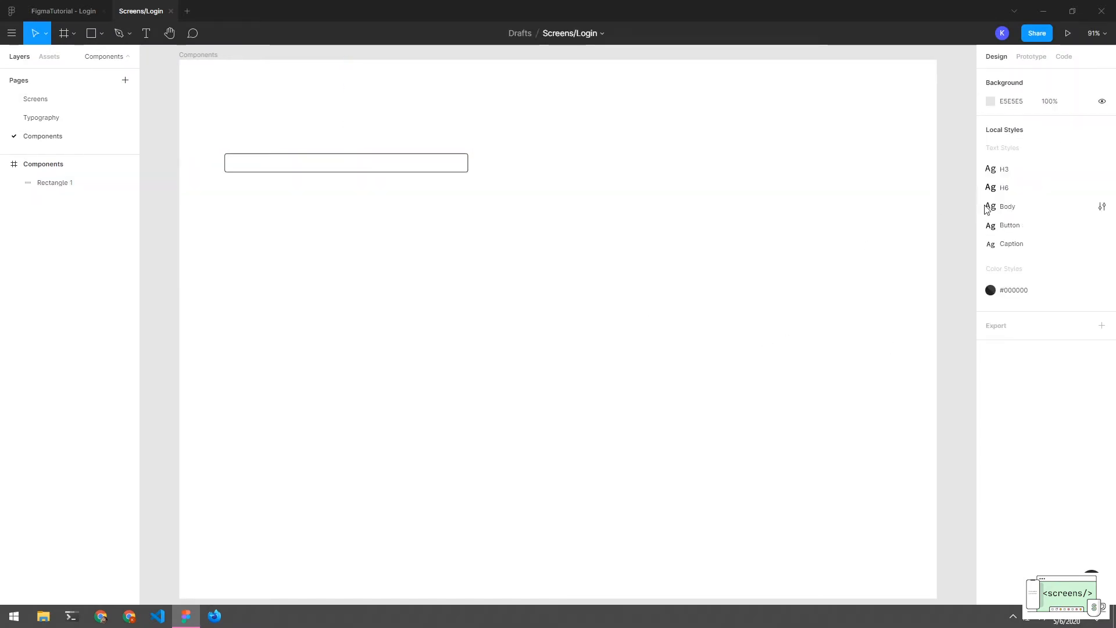
pyautogui.click(1014, 285)
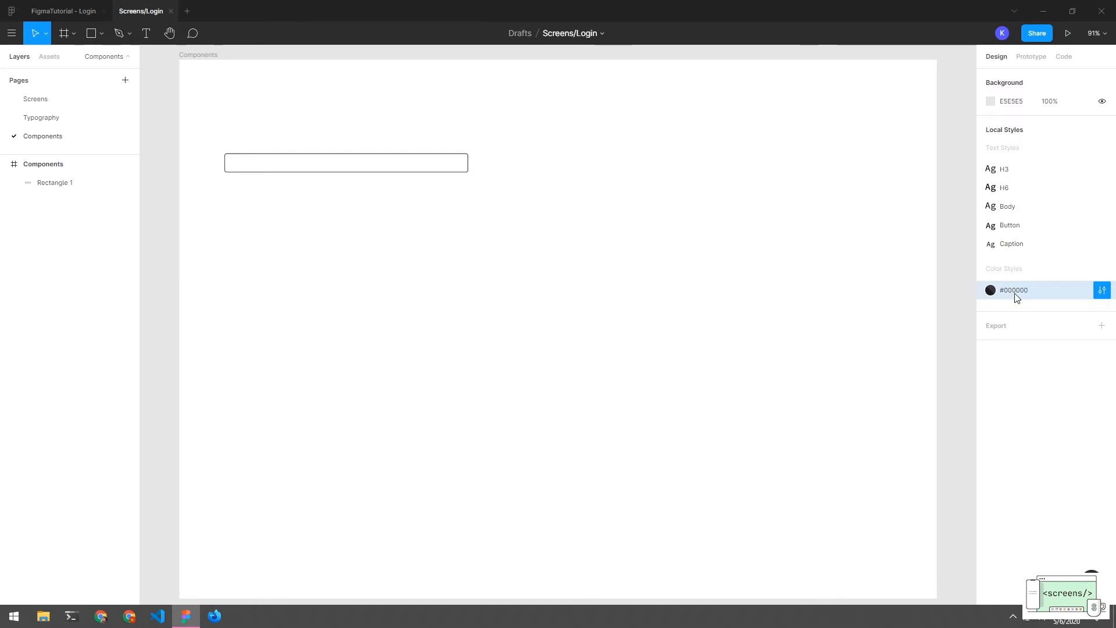
pyautogui.click(1102, 290)
pyautogui.doubleClick(1009, 73)
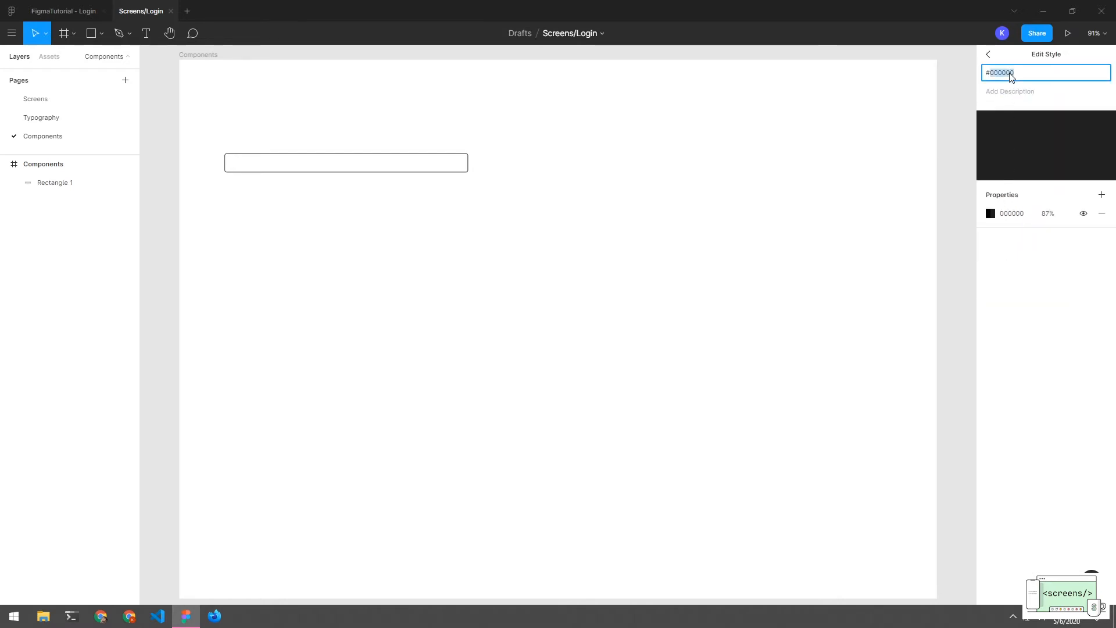
pyautogui.press('BackSpace')
pyautogui.press('BackSpace')
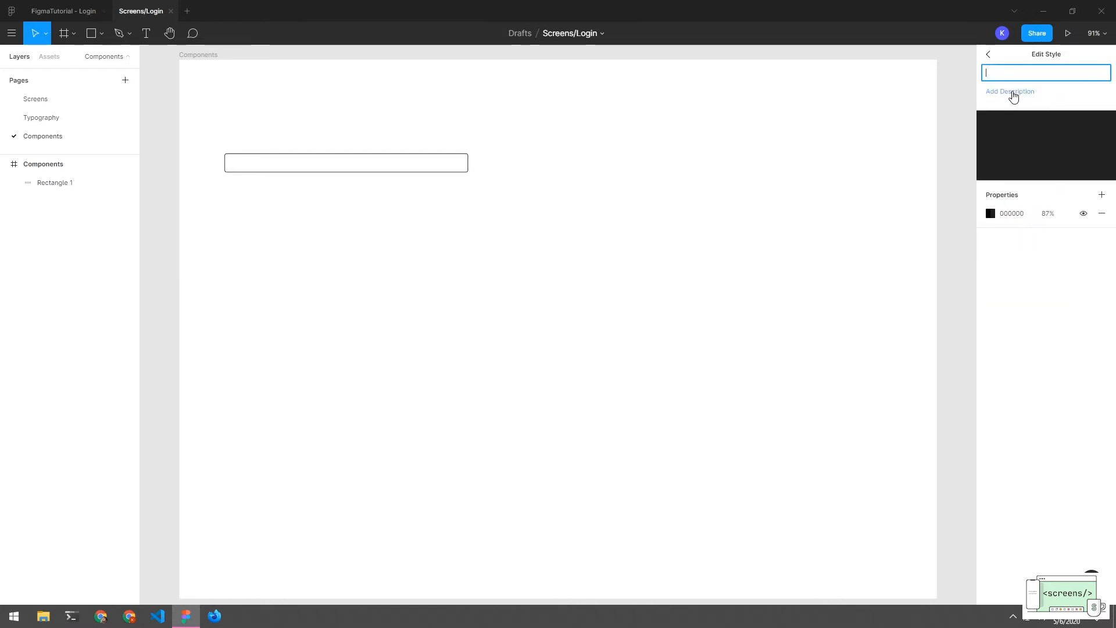
pyautogui.write('TextPrimary')
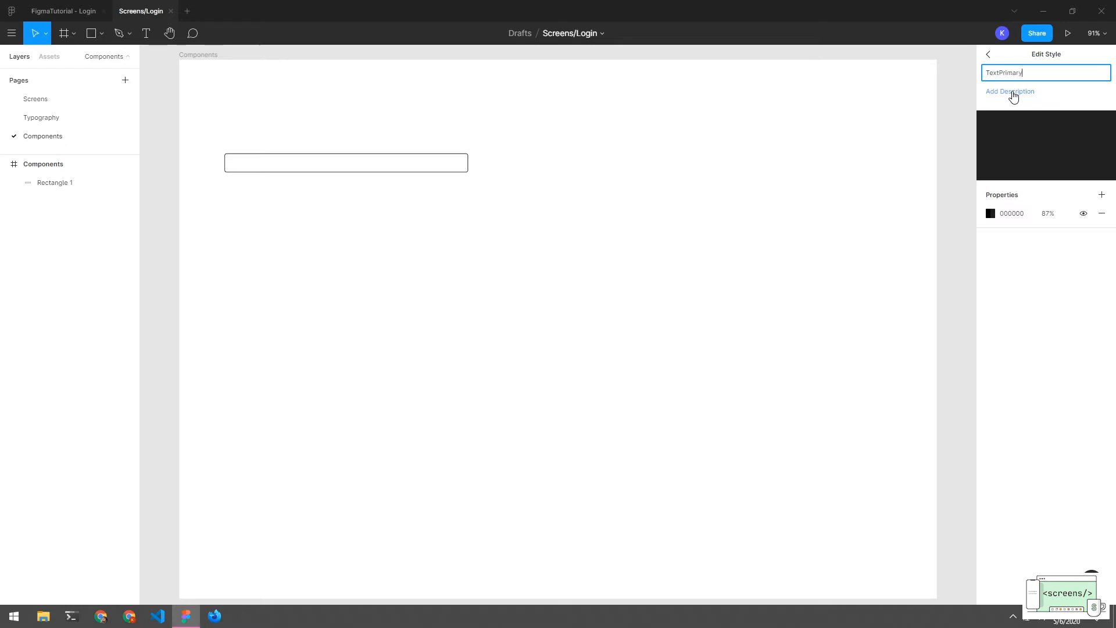
pyautogui.click(969, 95)
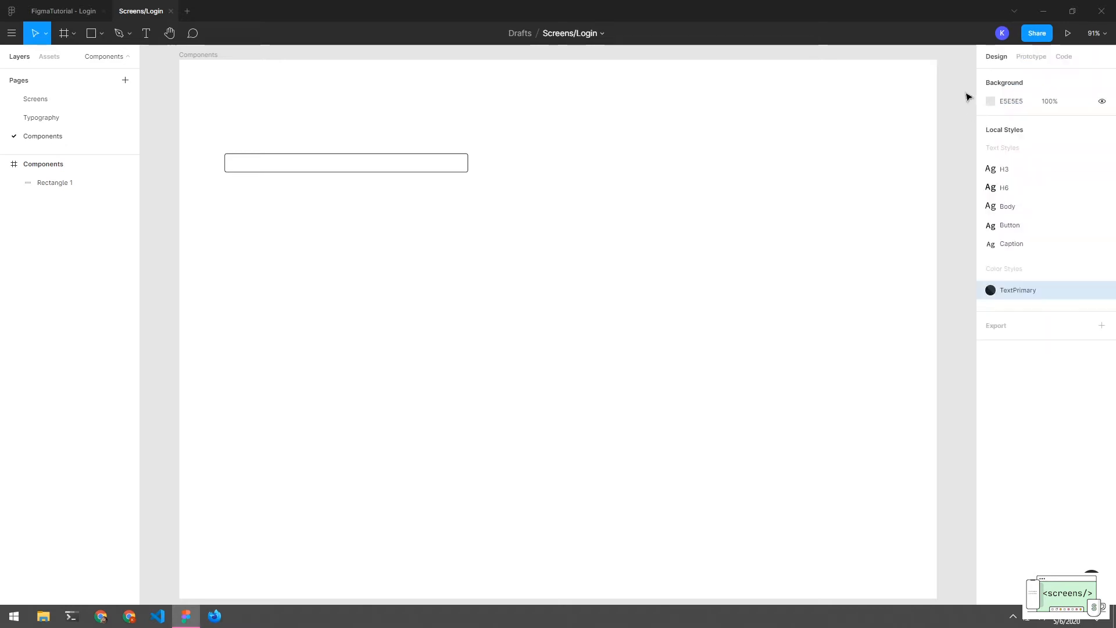
pyautogui.rightClick(1013, 295)
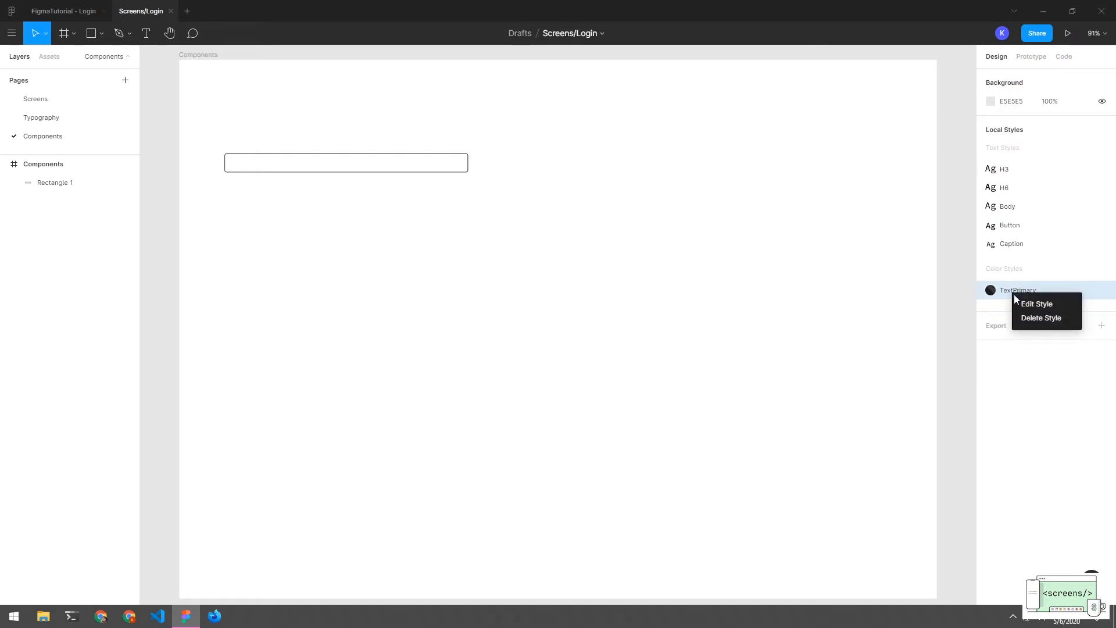
pyautogui.click(1022, 383)
pyautogui.click(423, 164)
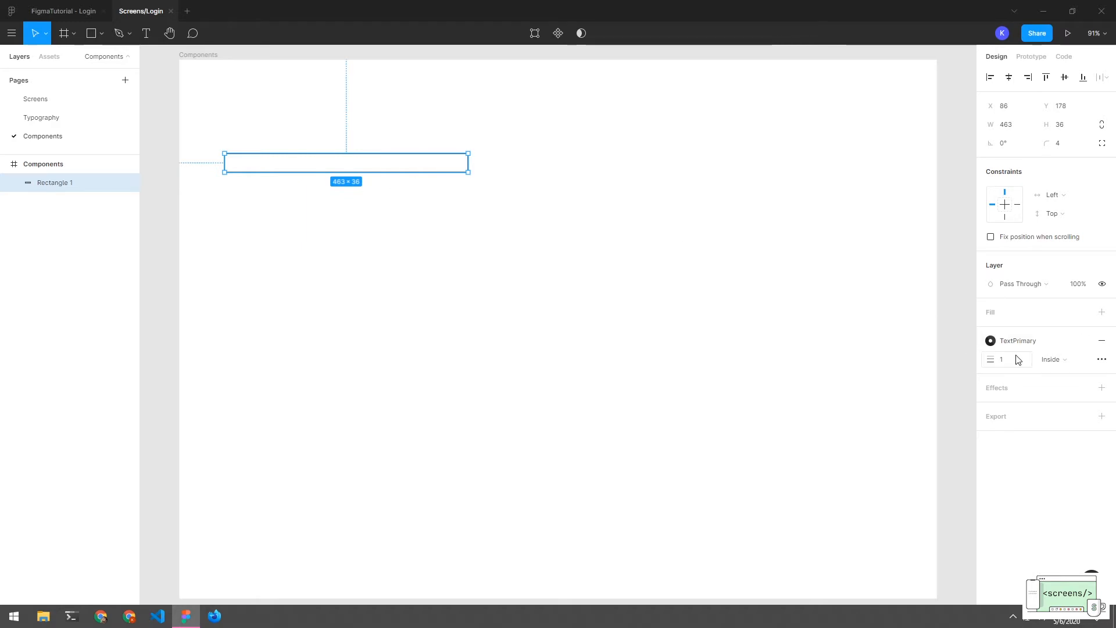
pyautogui.click(398, 239)
# Narrow the outlined rectangle to 449 wide and rename its layer Border
pyautogui.click(389, 173)
pyautogui.moveTo(468, 165)
pyautogui.mouseDown()
pyautogui.moveTo(378, 162)
pyautogui.moveTo(461, 163)
pyautogui.mouseUp()
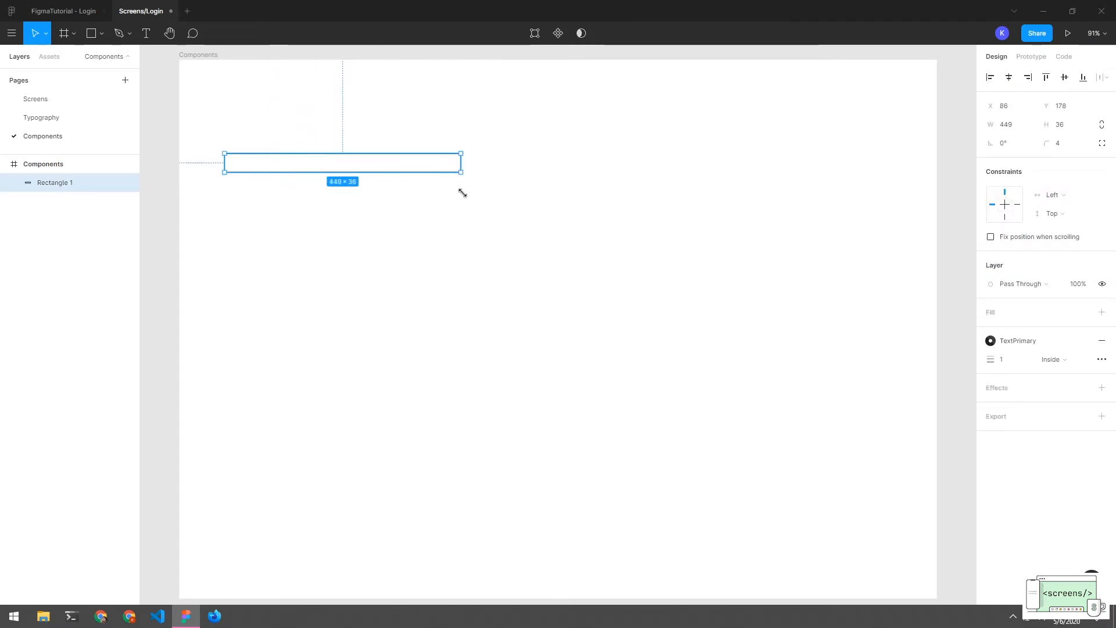
pyautogui.click(465, 209)
pyautogui.click(419, 155)
pyautogui.doubleClick(77, 185)
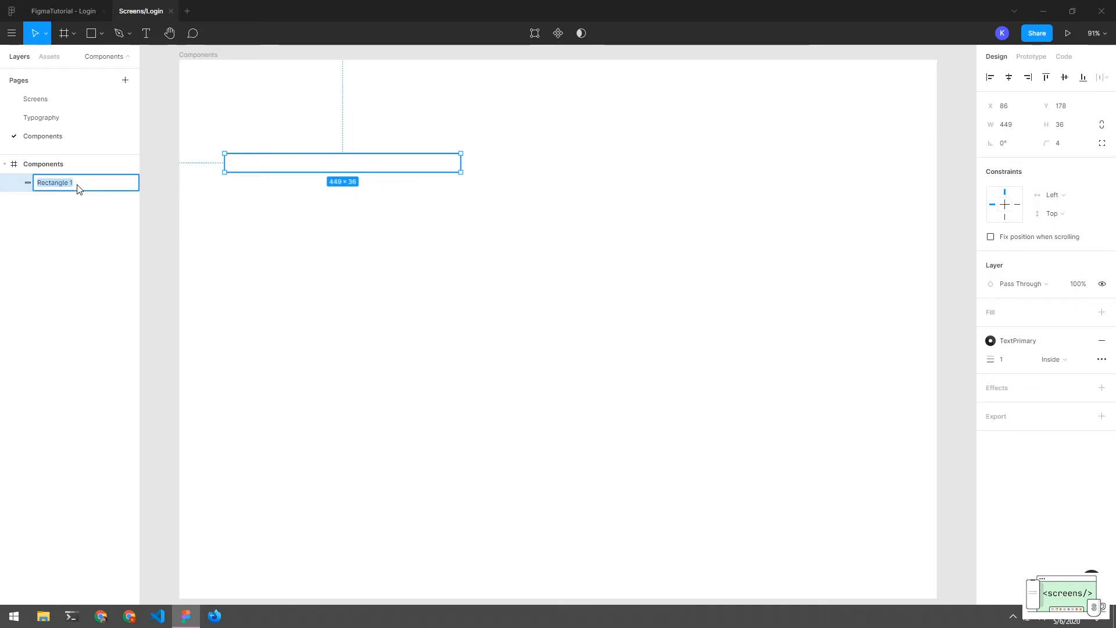
pyautogui.write('Border')
pyautogui.press('Return')
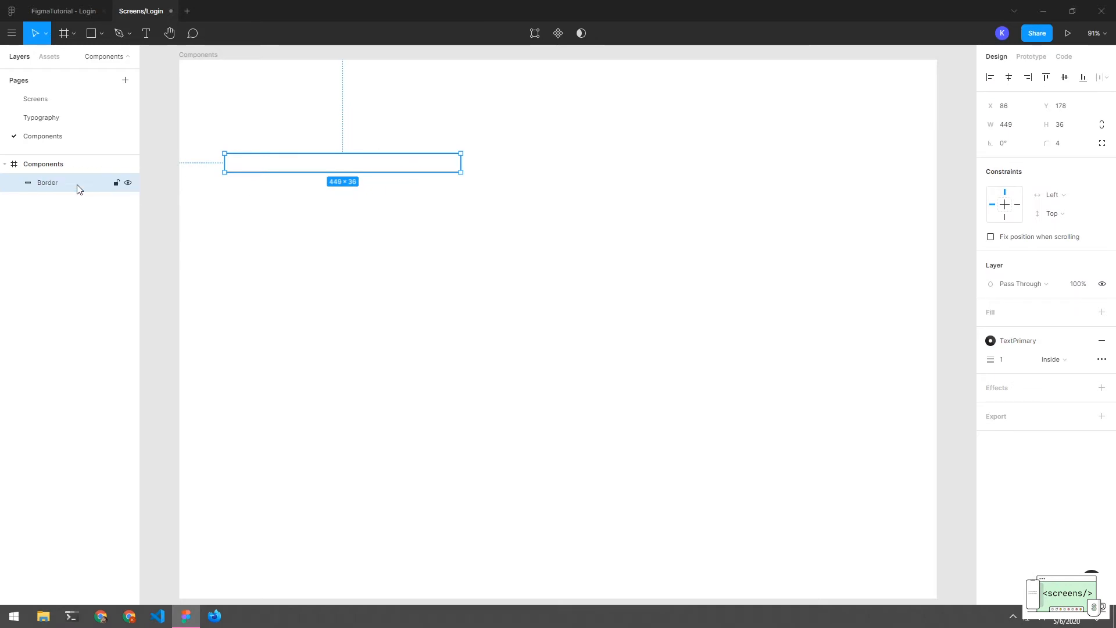
pyautogui.click(281, 198)
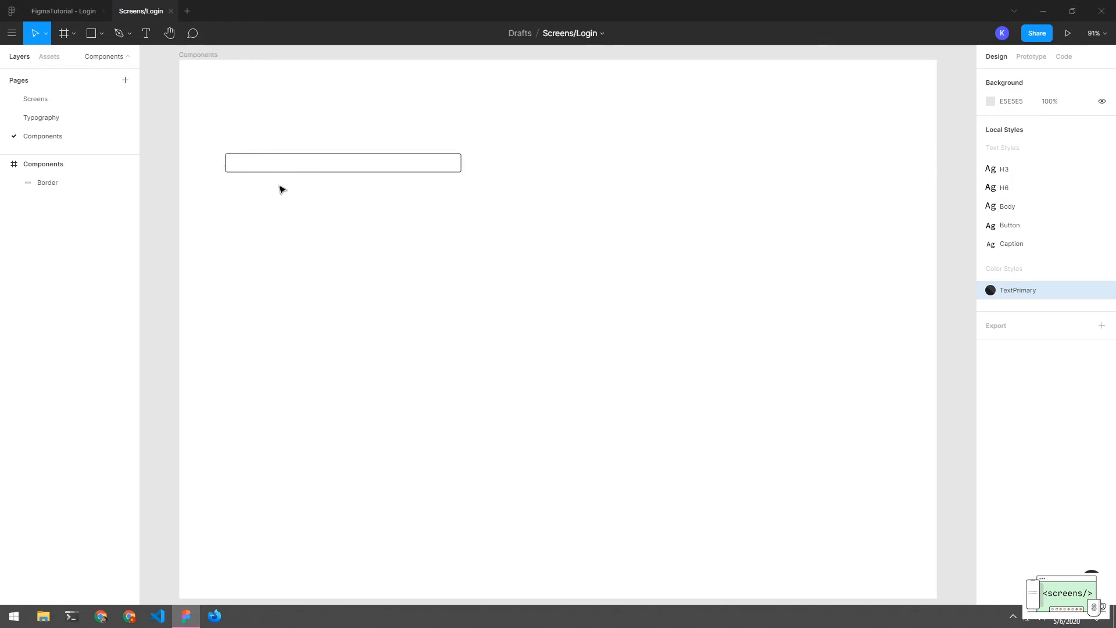
# Add a text box inside the Border rectangle containing a sample e-mail address
pyautogui.click(271, 155)
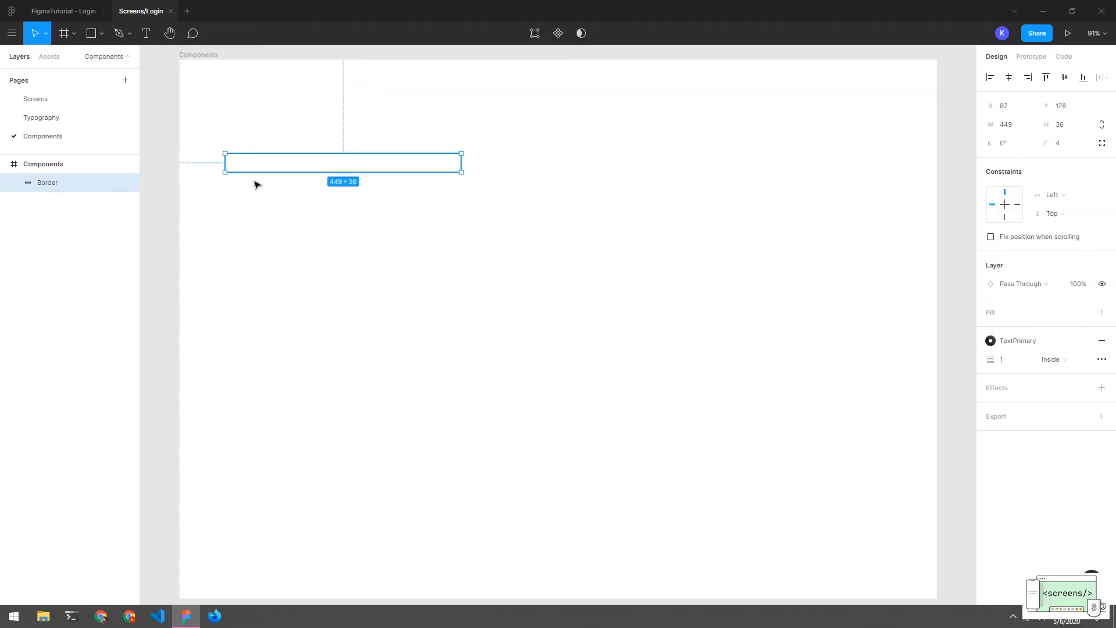
pyautogui.press('t')
pyautogui.moveTo(239, 157); pyautogui.dragTo(408, 168)
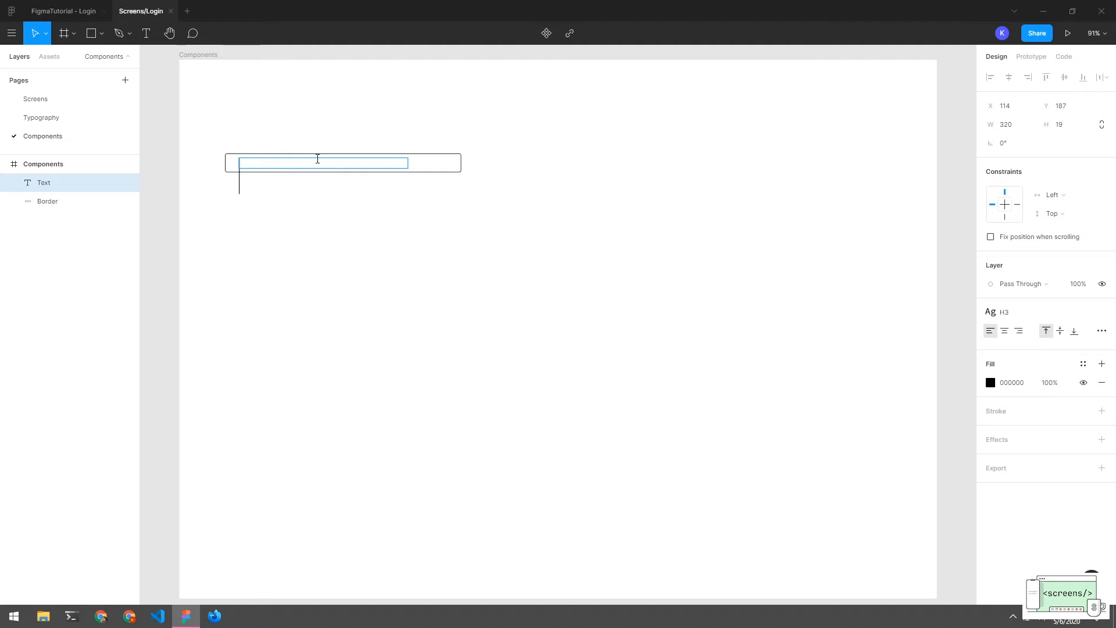
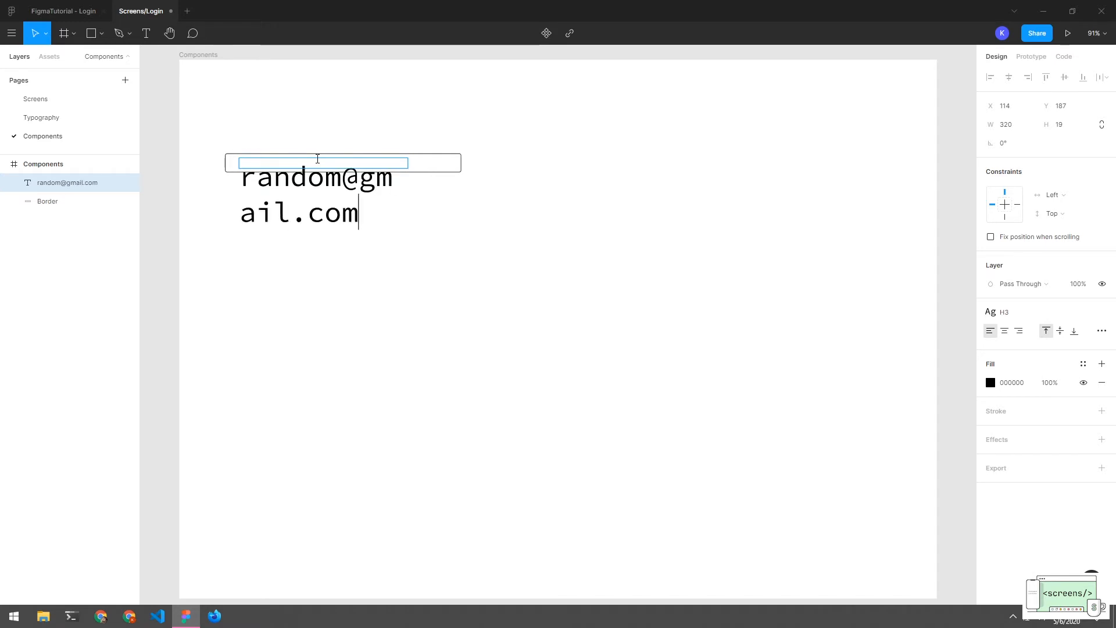
pyautogui.click(424, 215)
# Apply the Body text style to the e-mail text, replacing the Button style
pyautogui.click(372, 199)
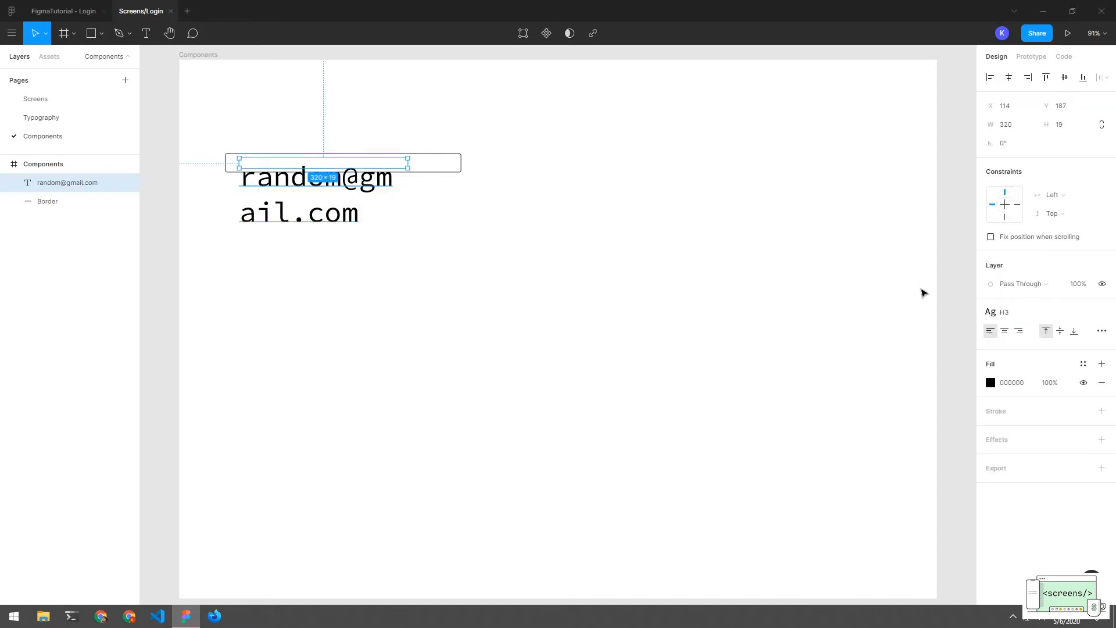
pyautogui.click(995, 313)
pyautogui.click(1000, 409)
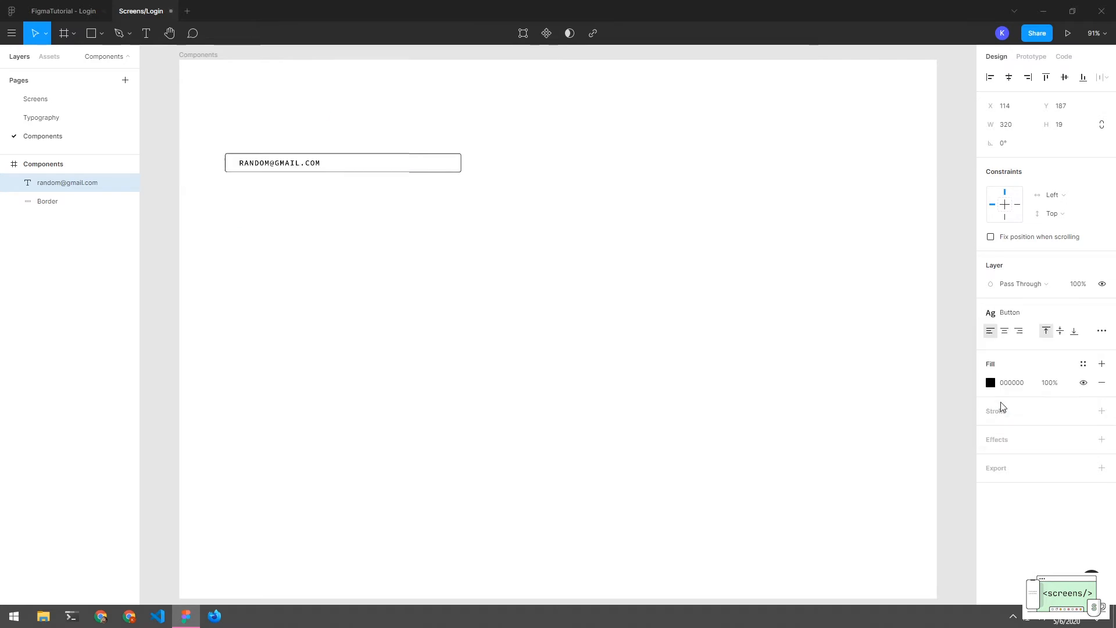
pyautogui.click(996, 312)
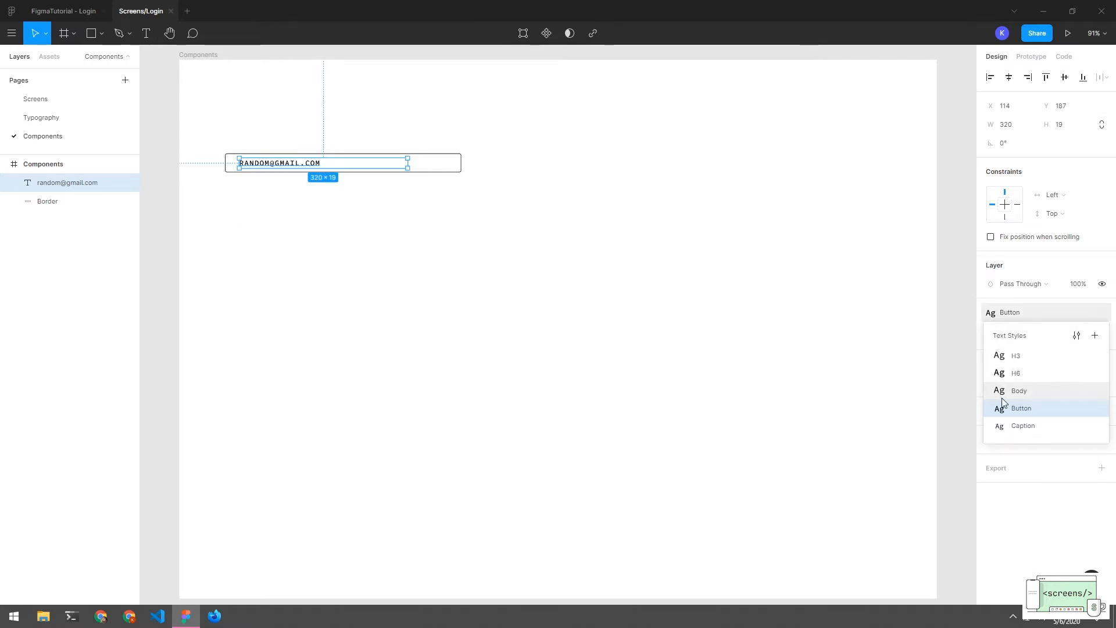
pyautogui.click(1002, 394)
pyautogui.click(418, 237)
# Marquee-select the e-mail text and the Border rectangle together
pyautogui.click(279, 169)
pyautogui.click(279, 169)
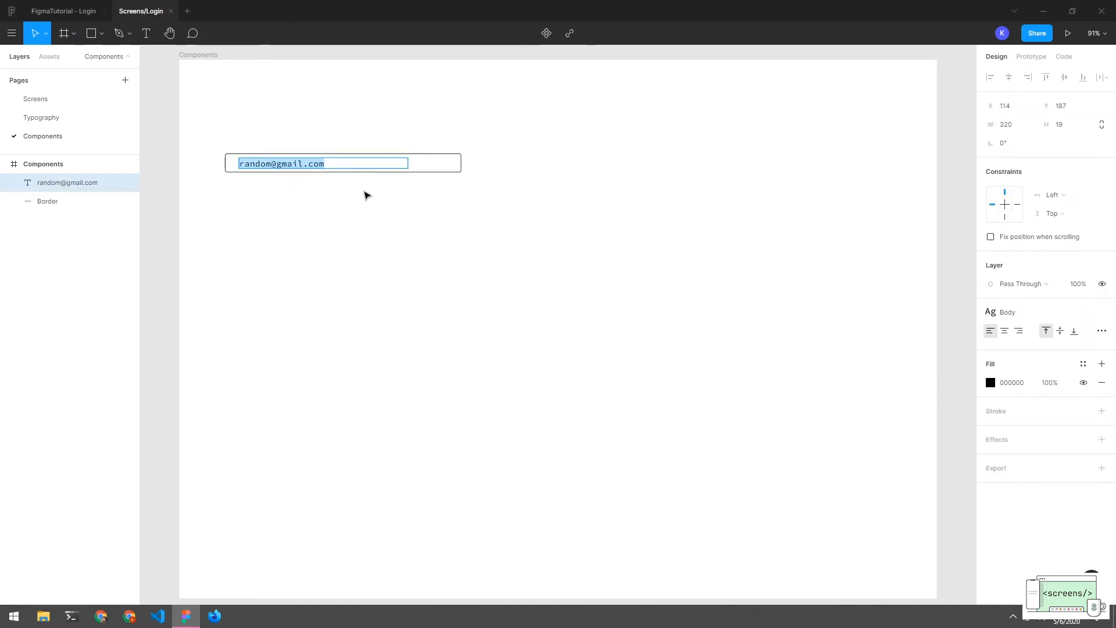
pyautogui.press('Escape')
pyautogui.click(393, 217)
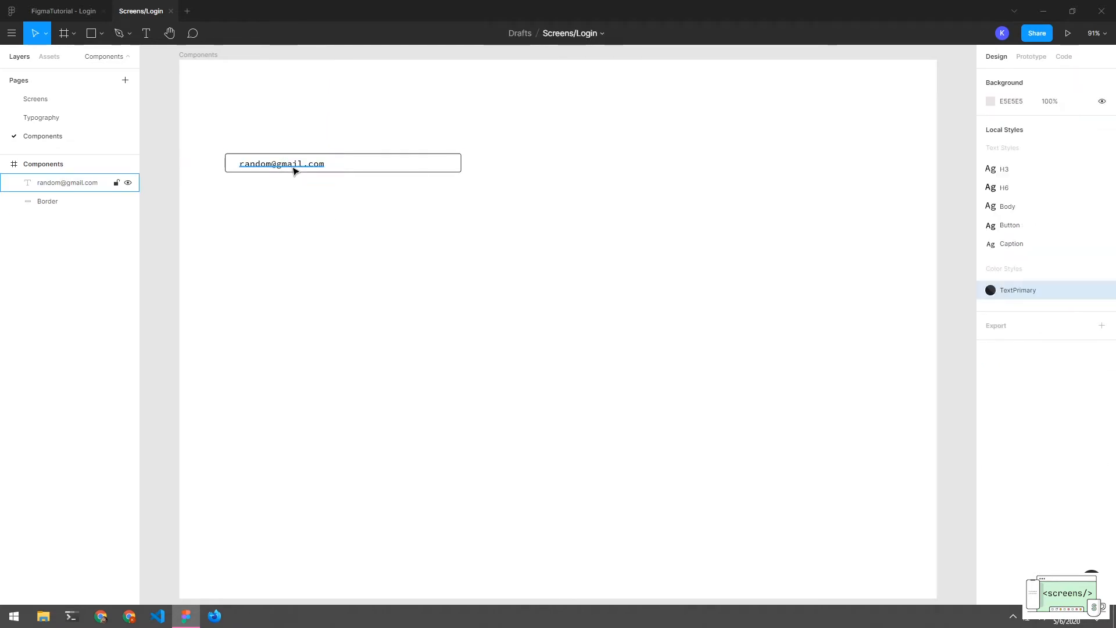
pyautogui.click(294, 170)
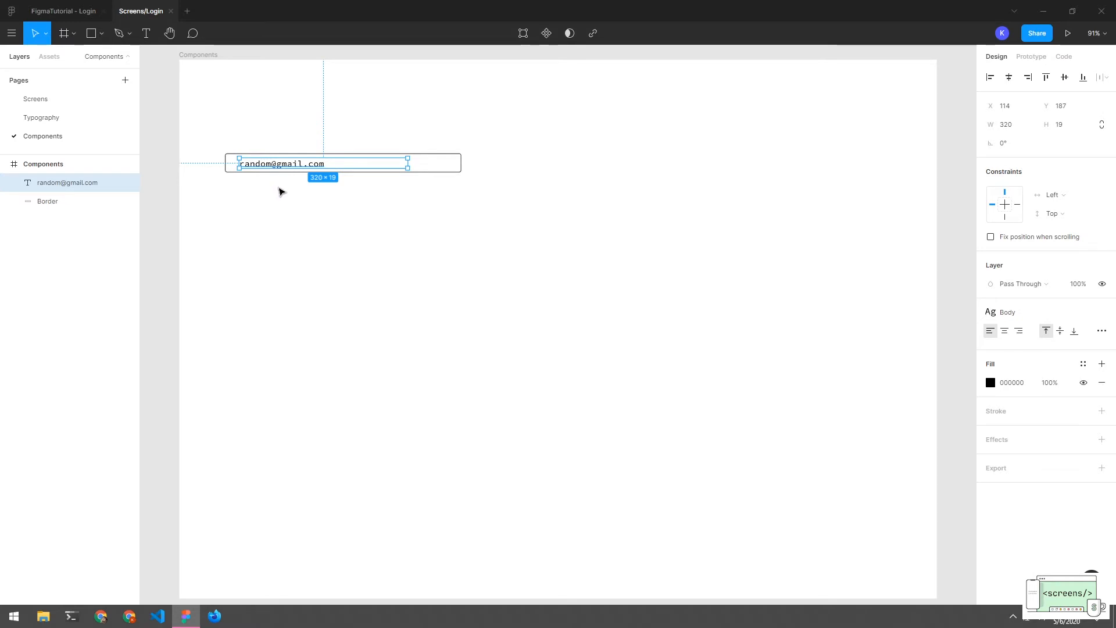
pyautogui.moveTo(272, 144); pyautogui.dragTo(276, 206)
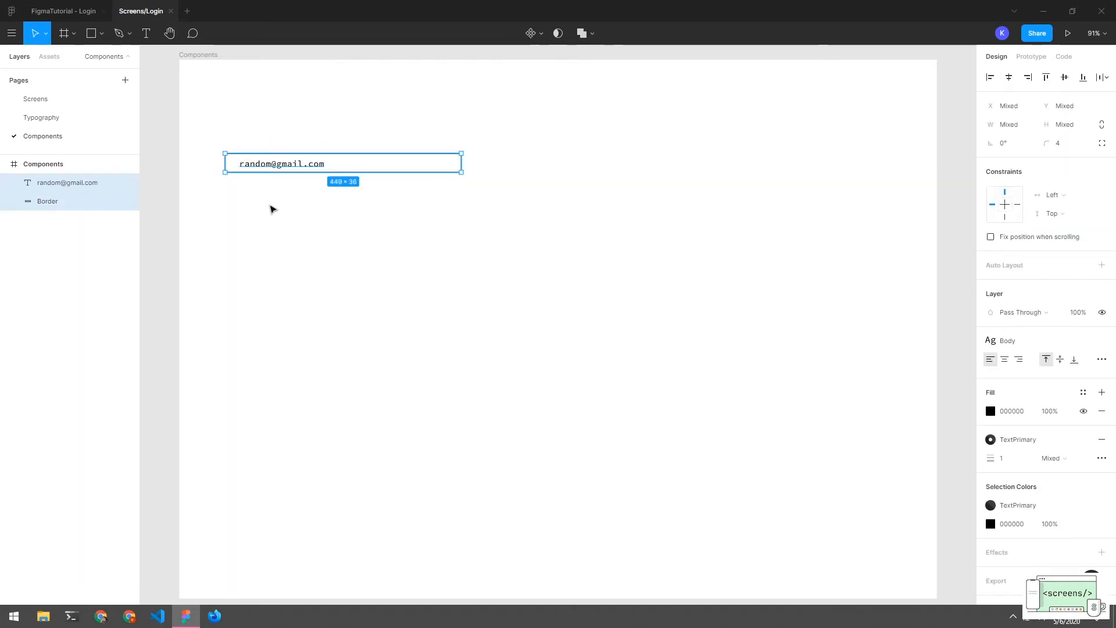
pyautogui.click(265, 210)
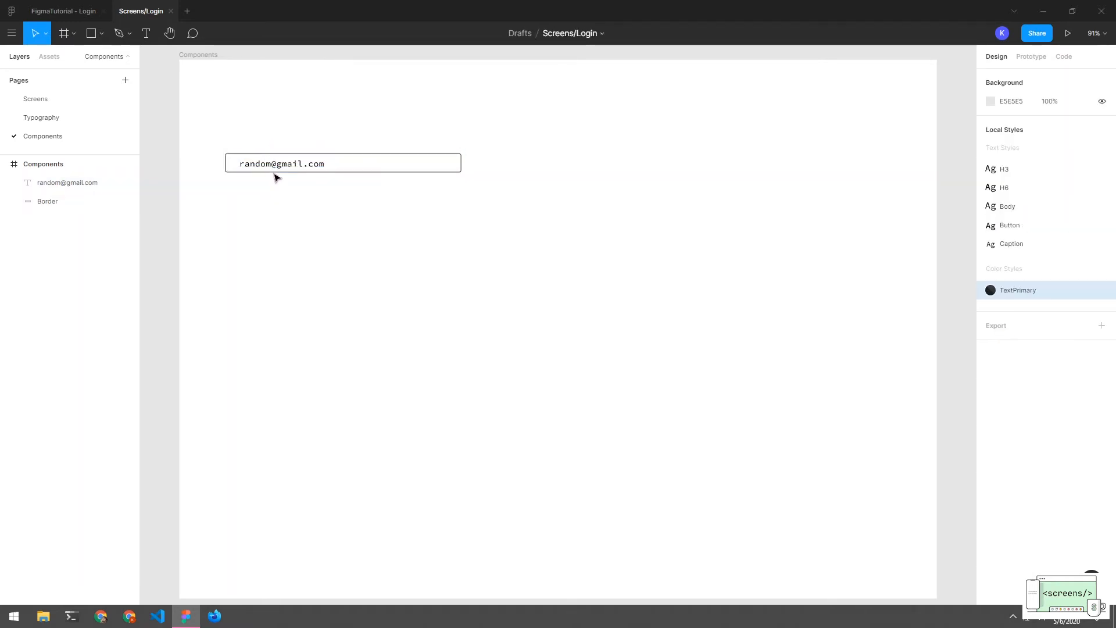
pyautogui.click(277, 164)
pyautogui.moveTo(277, 144); pyautogui.dragTo(278, 218)
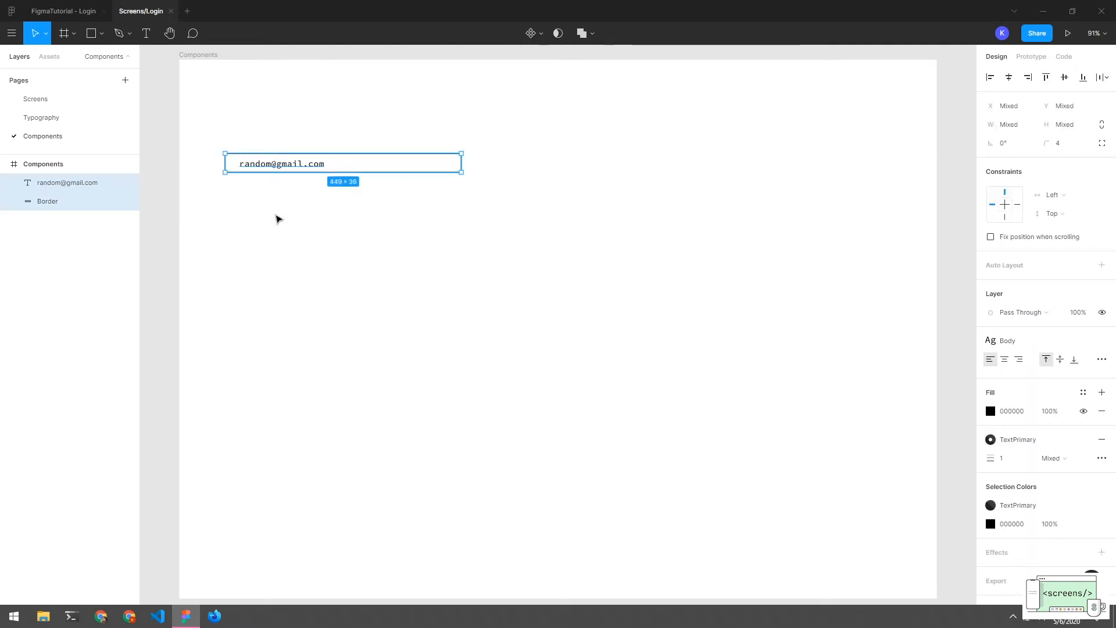
# Wrap the text and Border in a vertical auto-layout frame whose width hugs its content
pyautogui.rightClick(70, 192)
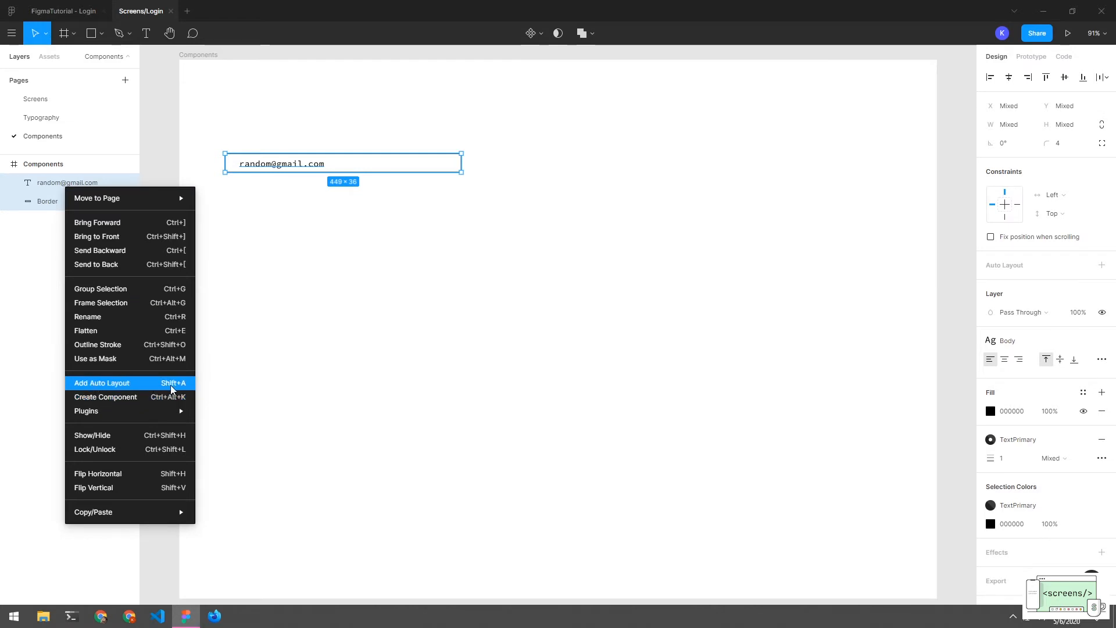
pyautogui.click(106, 387)
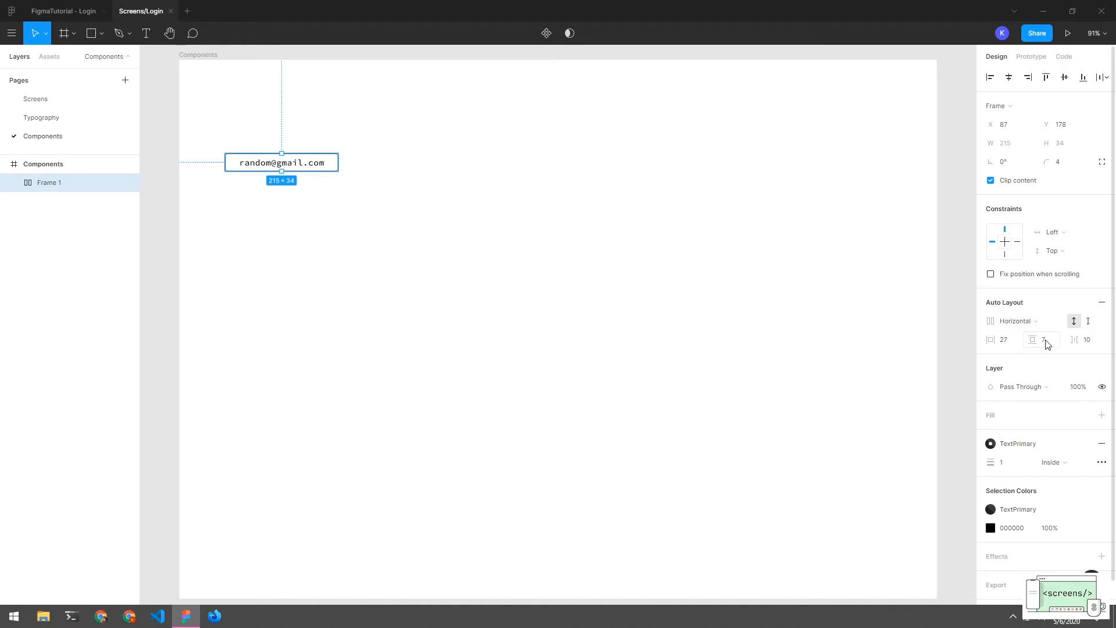
pyautogui.click(1047, 323)
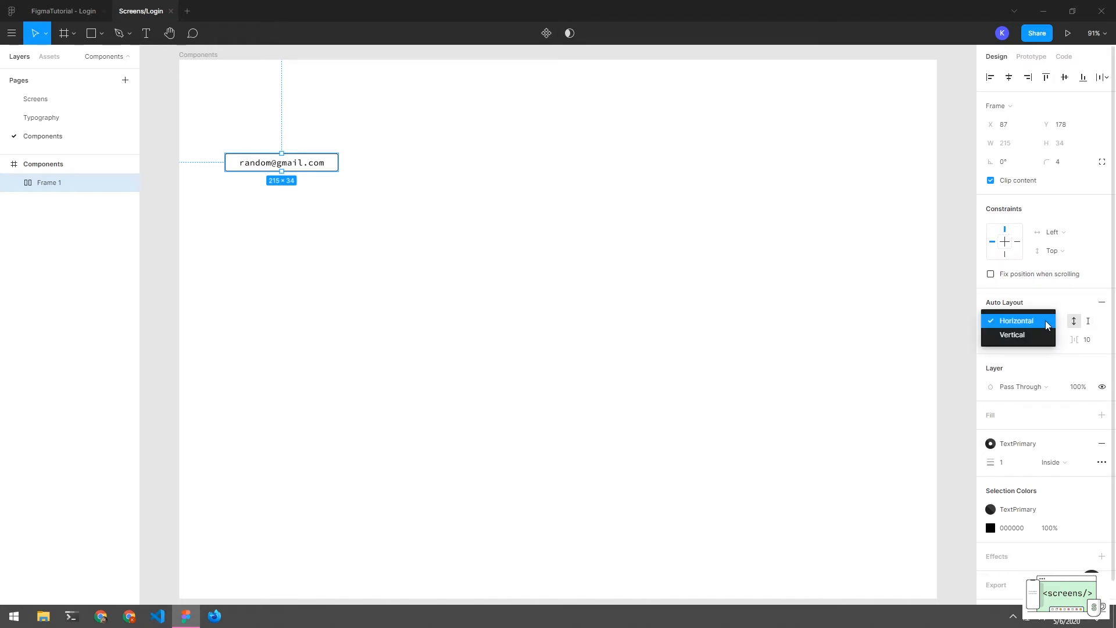
pyautogui.click(1047, 339)
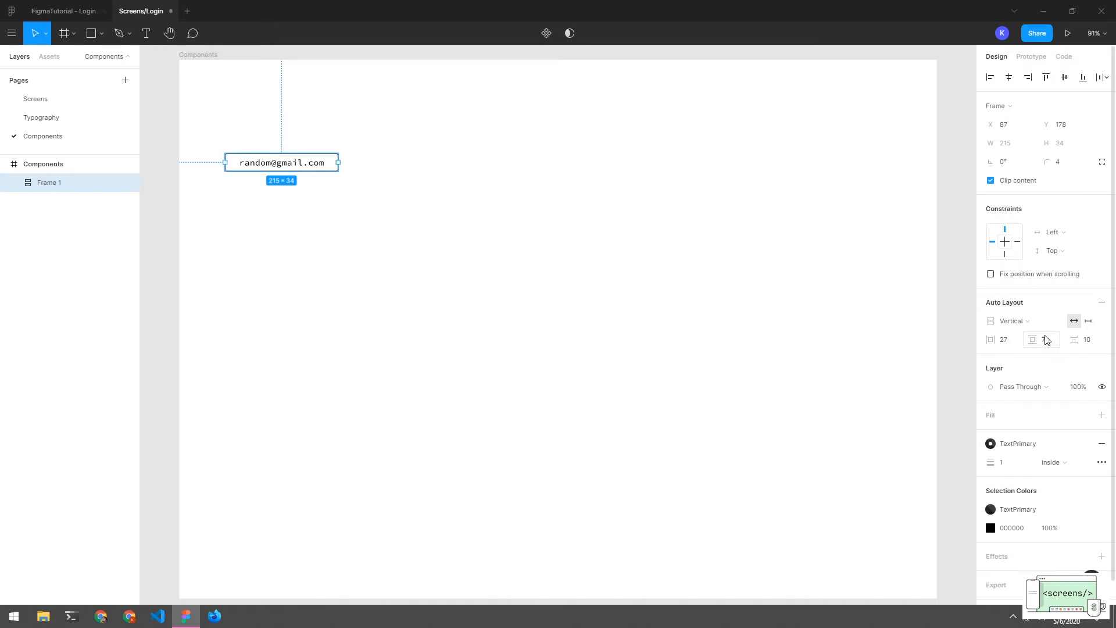
pyautogui.click(1089, 322)
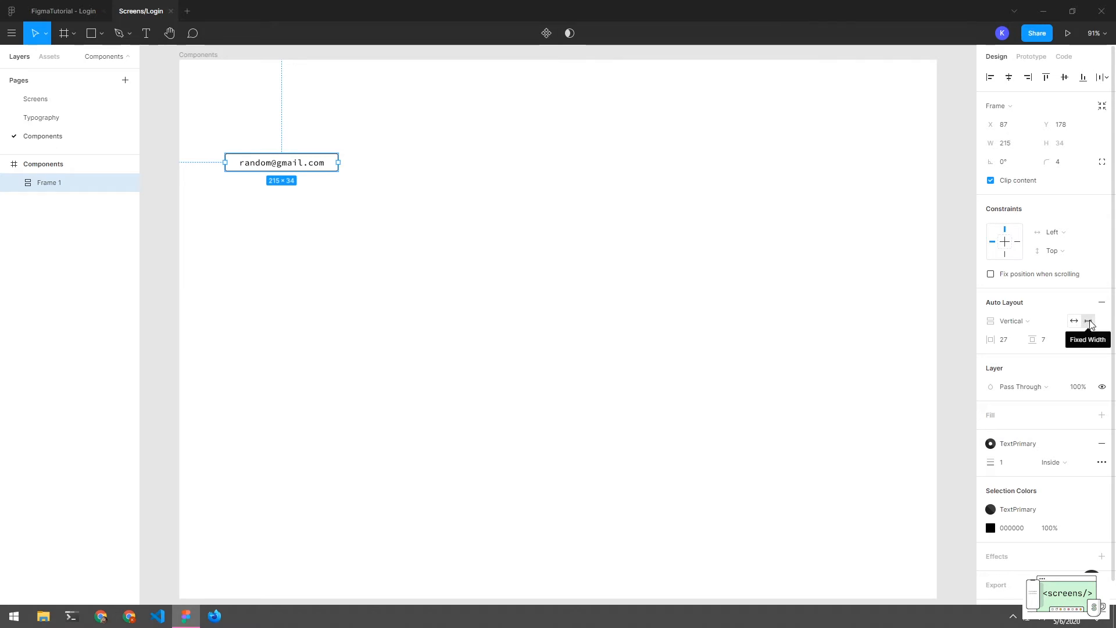
pyautogui.click(1074, 320)
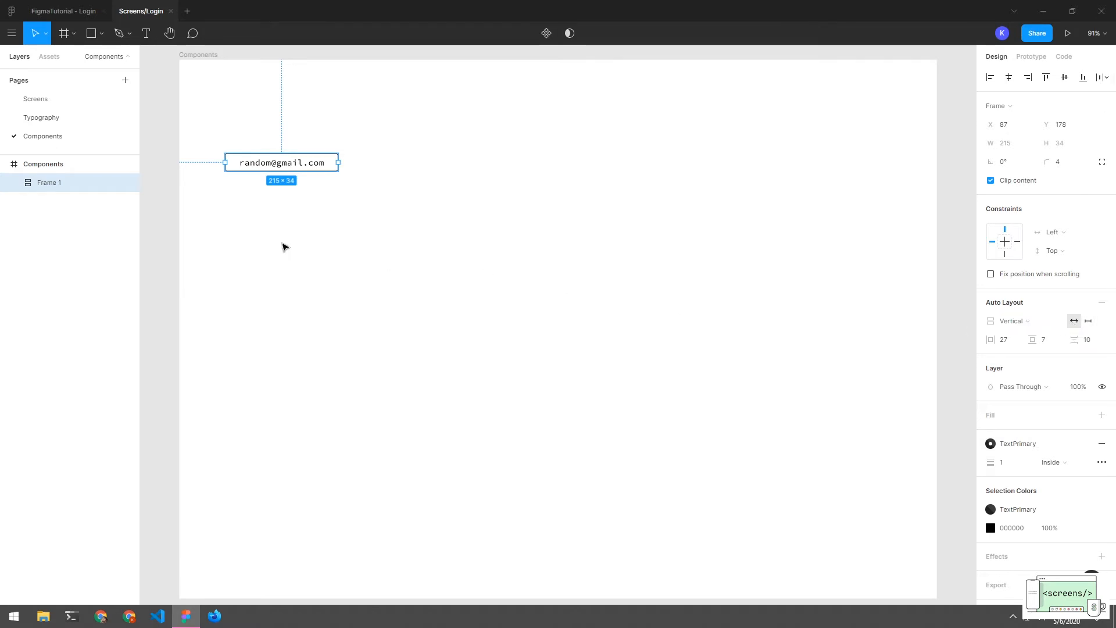
# Rename the new auto-layout frame to Input/Normal
pyautogui.click(14, 183)
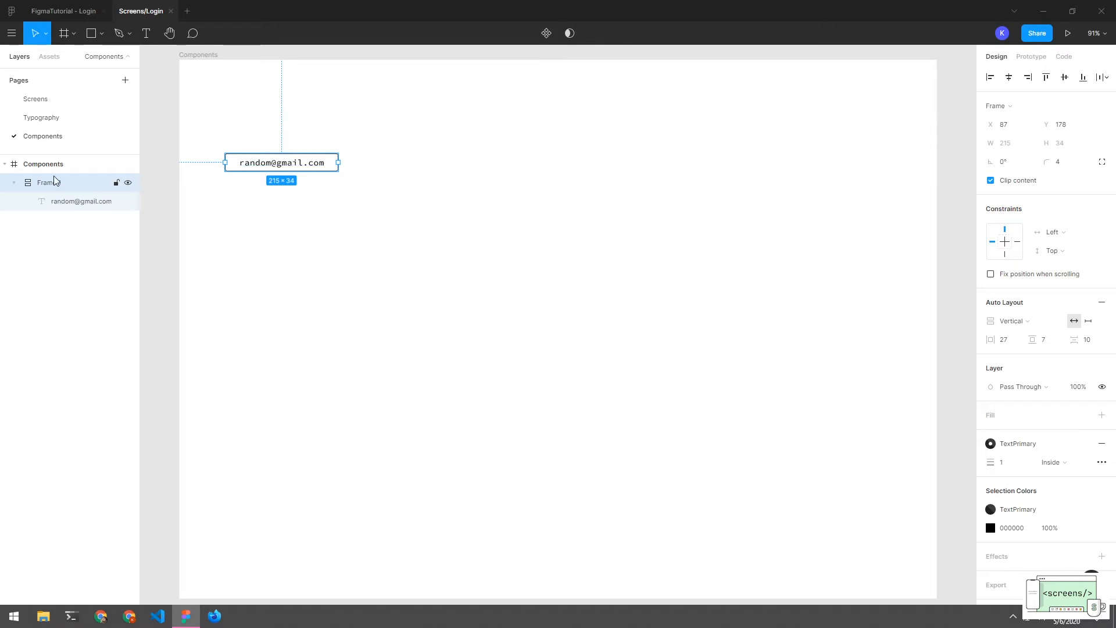
pyautogui.doubleClick(56, 185)
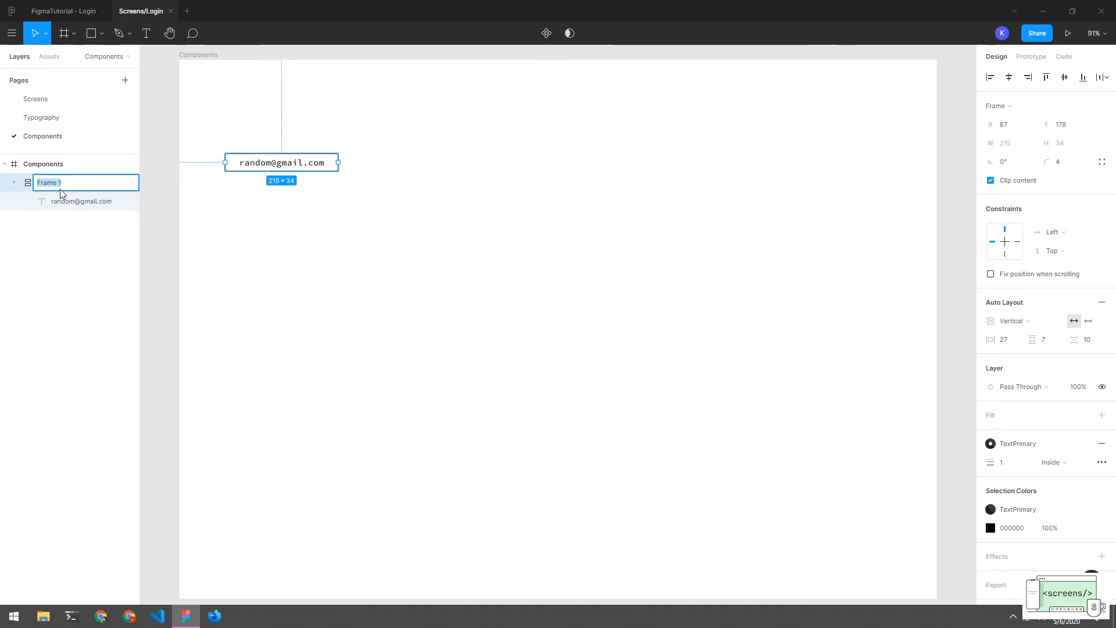
pyautogui.press('BackSpace')
pyautogui.write('Inpo')
pyautogui.write('Inp=')
pyautogui.click(59, 233)
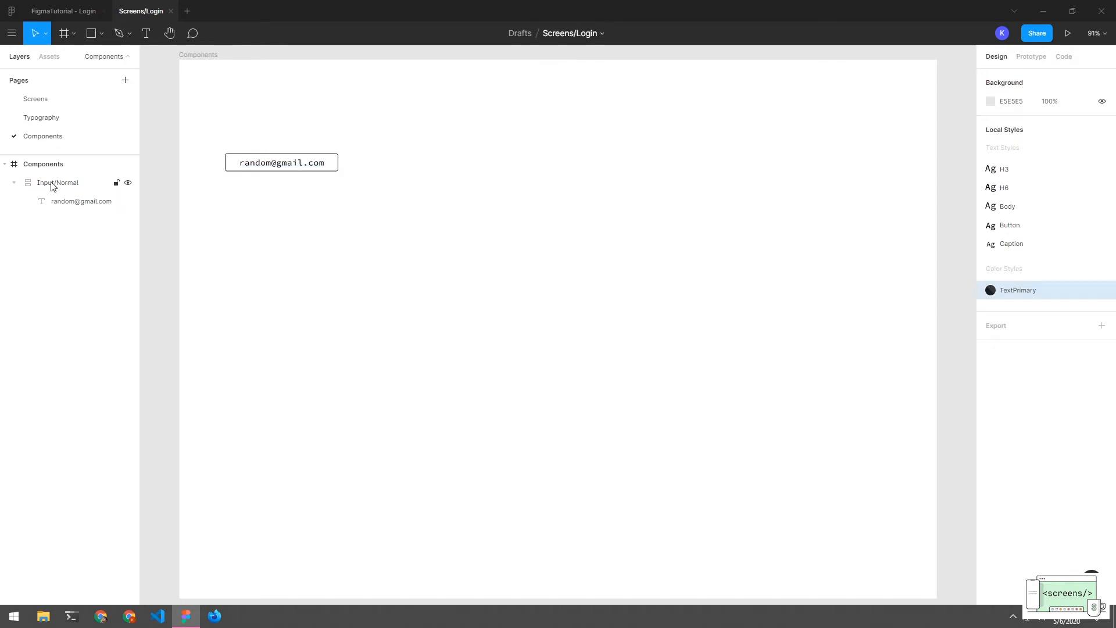
# Set the e-mail text to stretch left and right across the Input/Normal frame
pyautogui.click(69, 204)
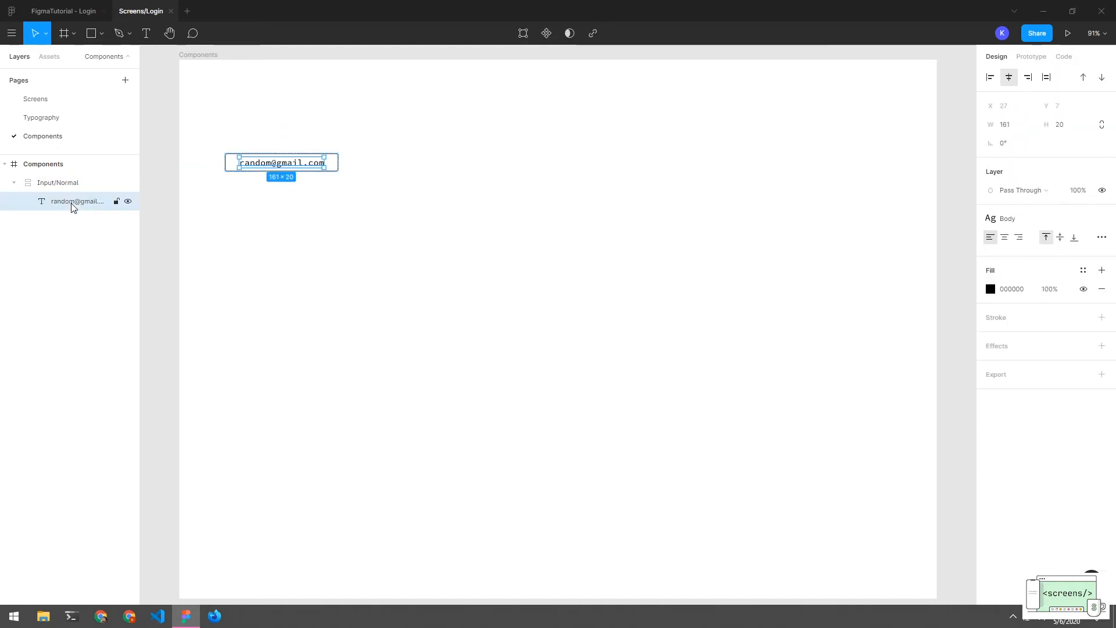
pyautogui.click(65, 189)
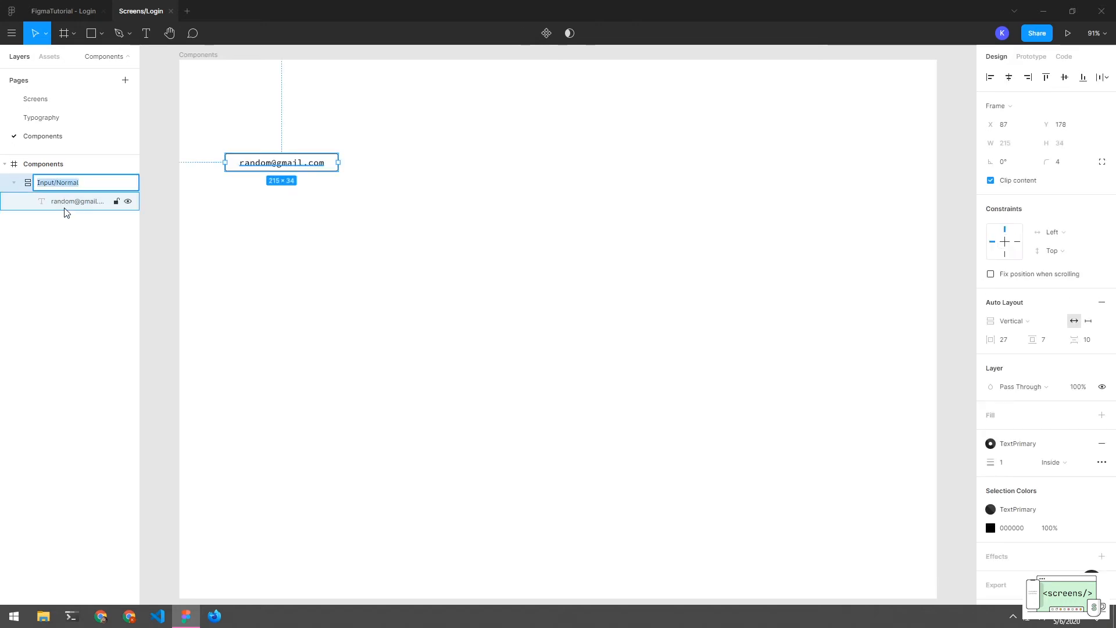
pyautogui.click(65, 219)
pyautogui.click(55, 208)
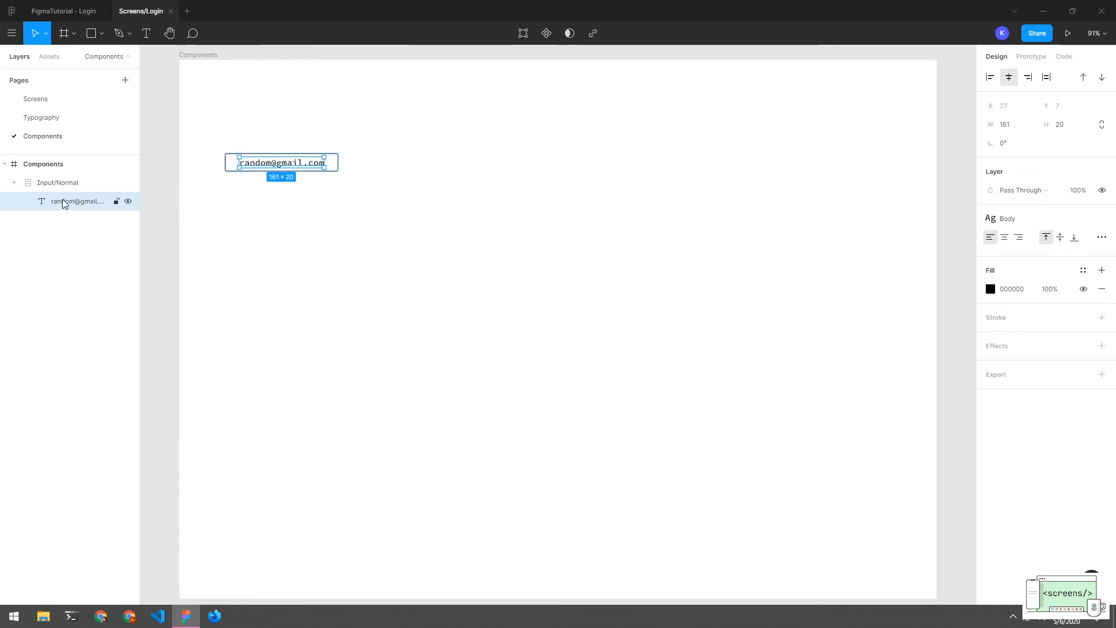
pyautogui.click(60, 224)
pyautogui.click(58, 208)
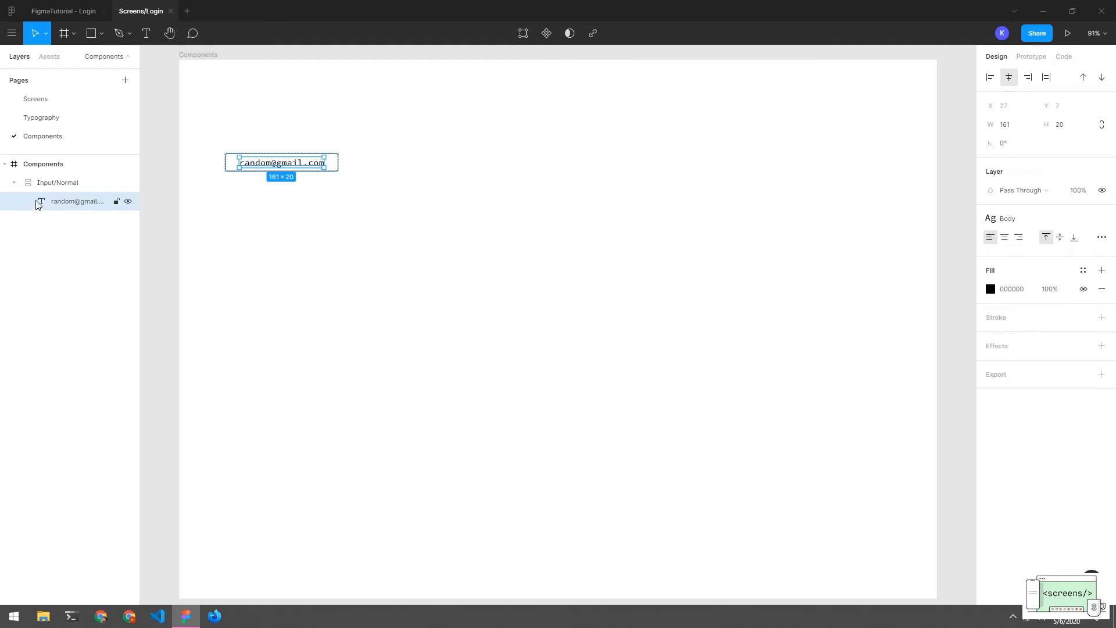
pyautogui.click(1047, 79)
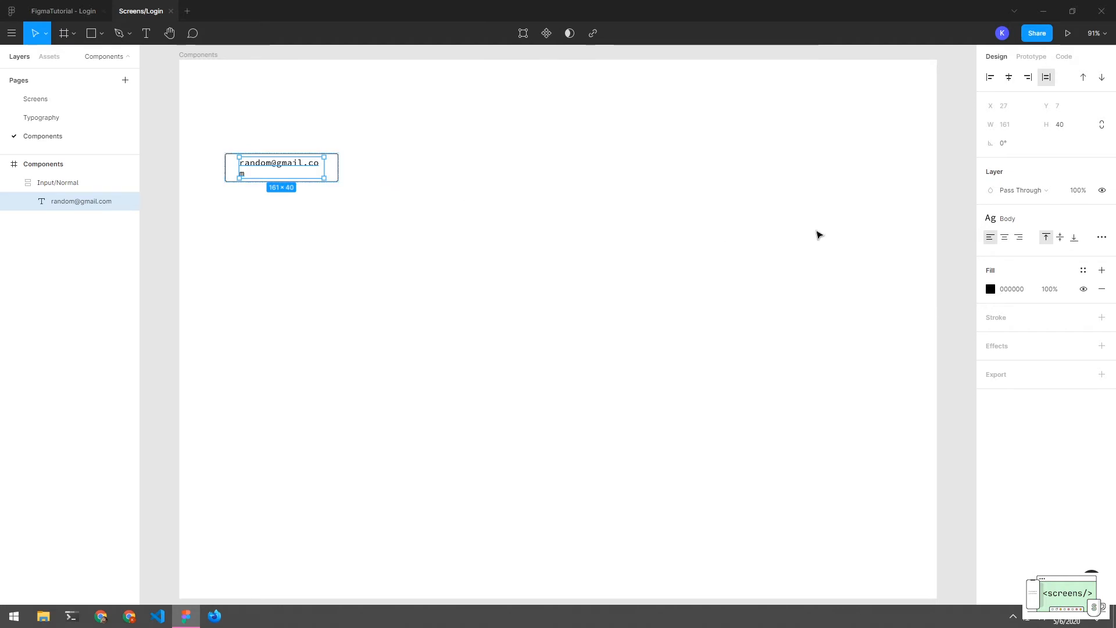
# Give the Input/Normal frame 16 horizontal and 8 vertical auto-layout padding
pyautogui.click(73, 183)
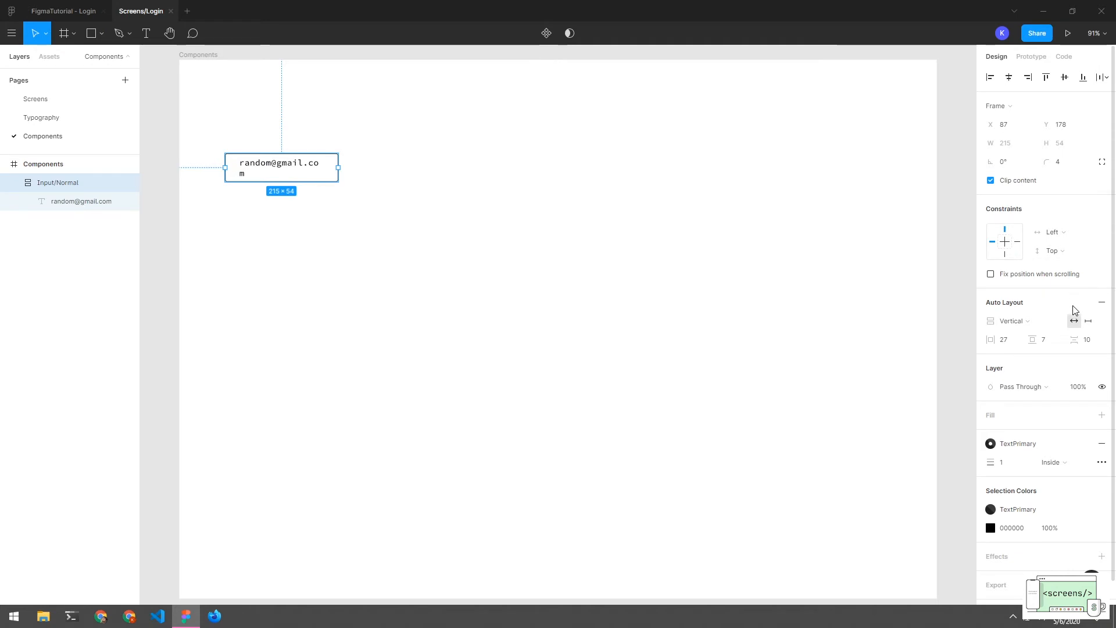
pyautogui.click(1006, 341)
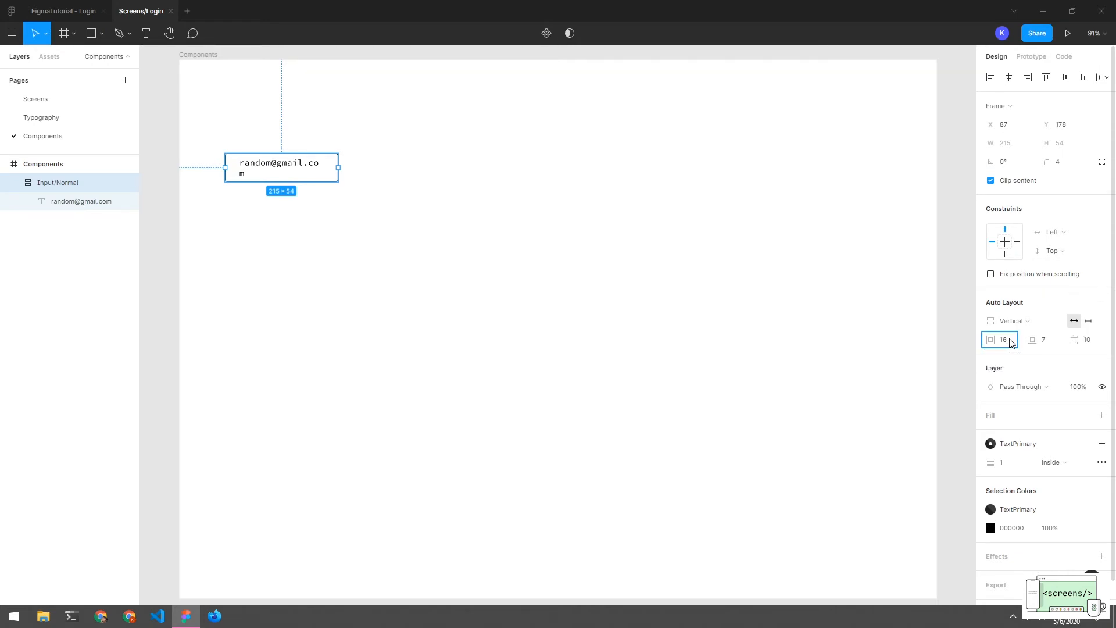
pyautogui.press('Return')
pyautogui.click(1041, 343)
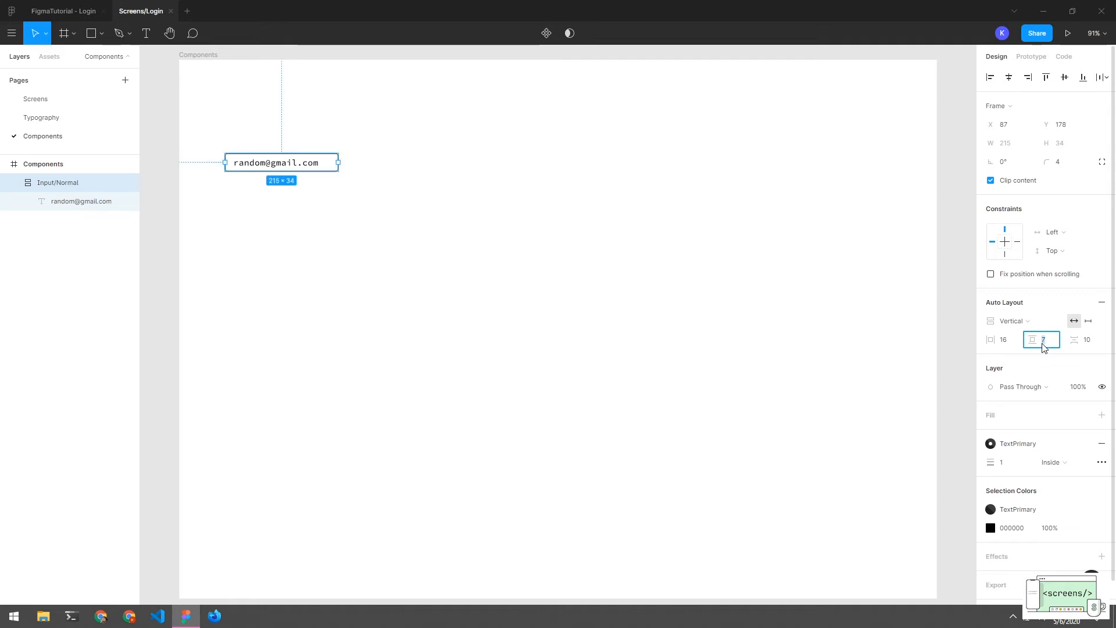
pyautogui.write('0')
pyautogui.press('Return')
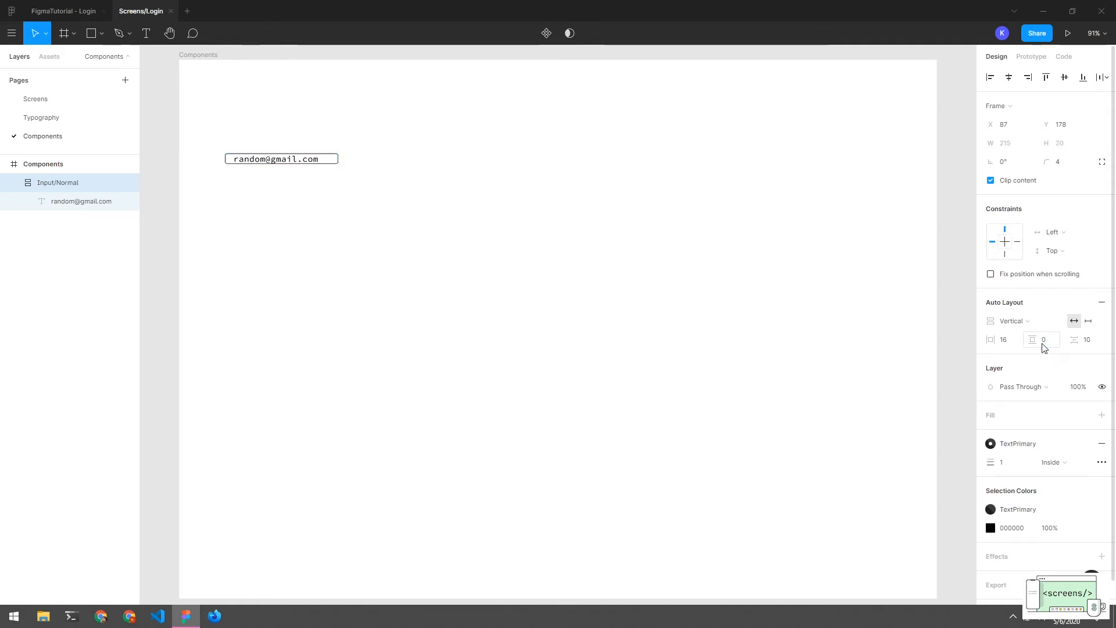
pyautogui.click(1050, 343)
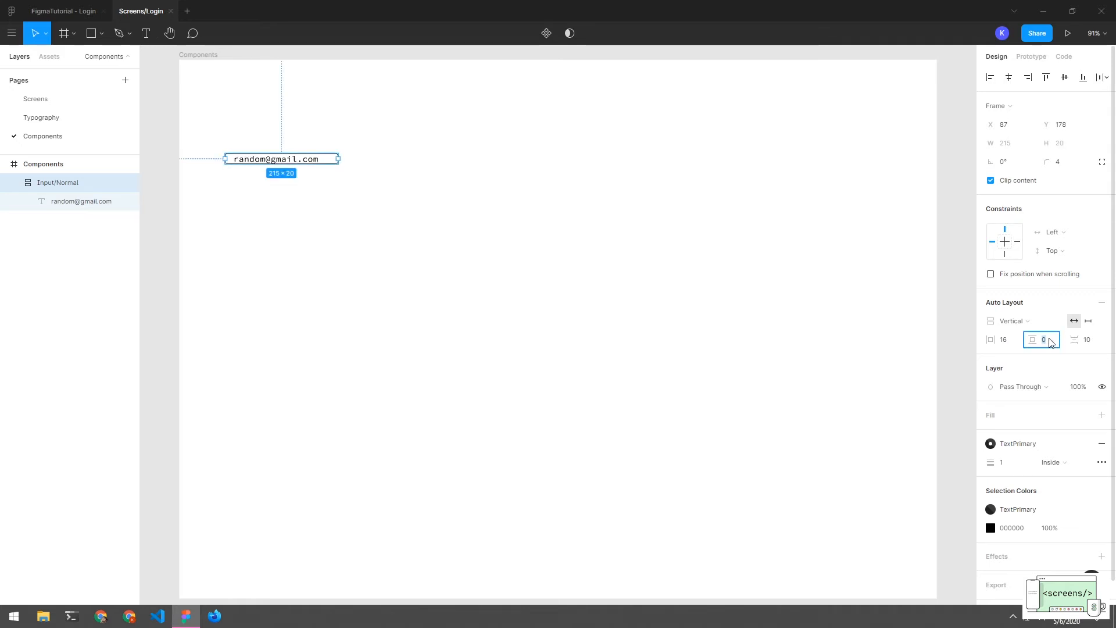
pyautogui.press('Return')
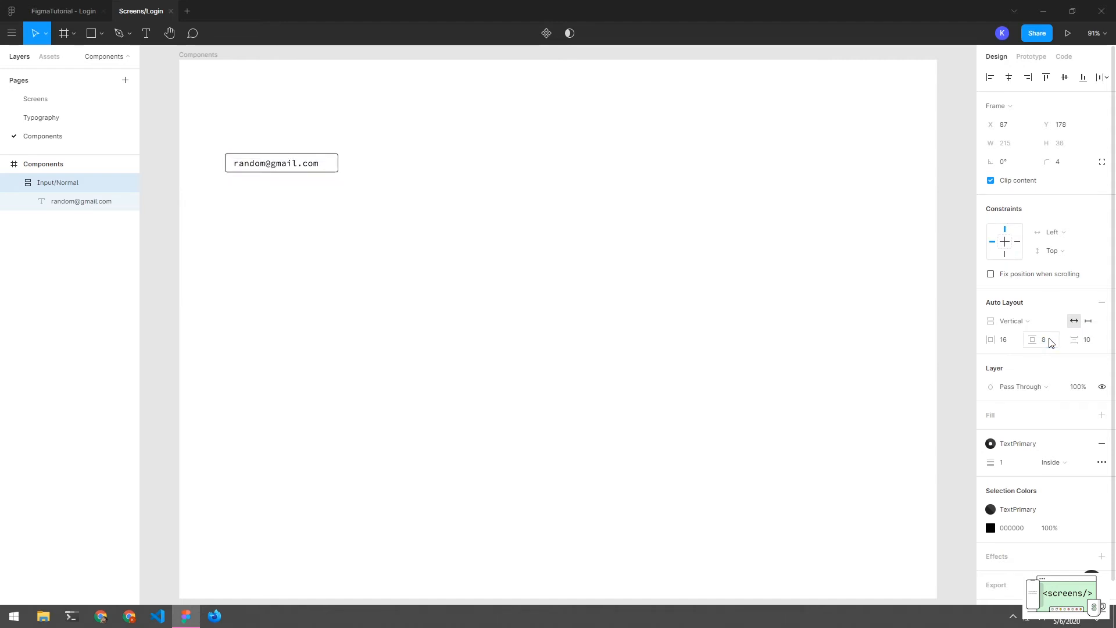
# Inspect the e-mail text inside the field, ending with Input/Normal selected
pyautogui.click(412, 207)
pyautogui.click(306, 163)
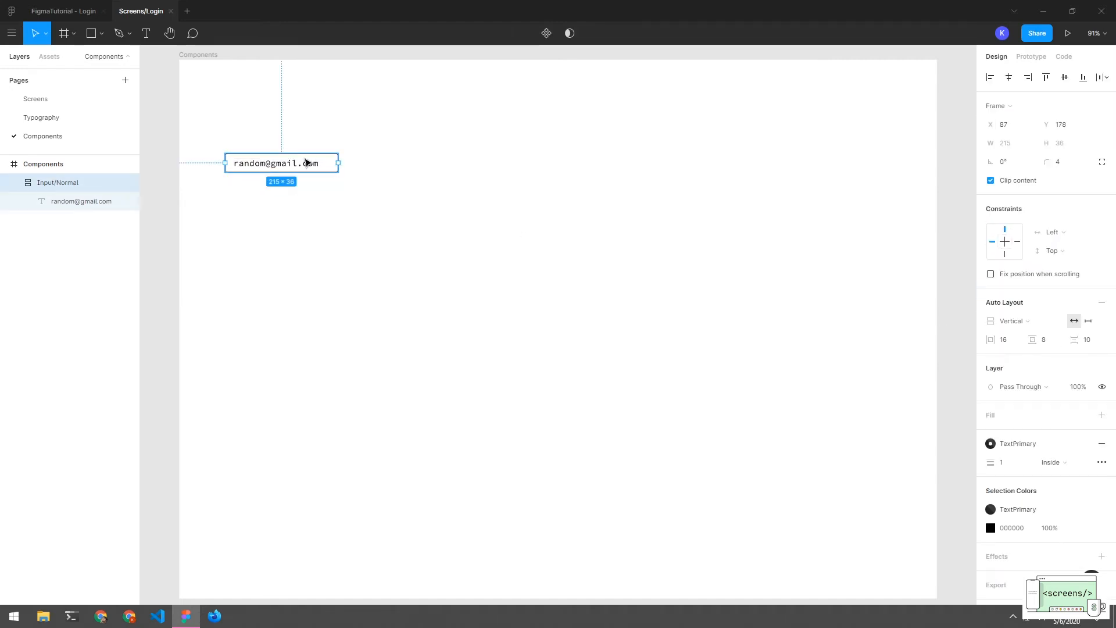
pyautogui.click(317, 204)
pyautogui.doubleClick(293, 163)
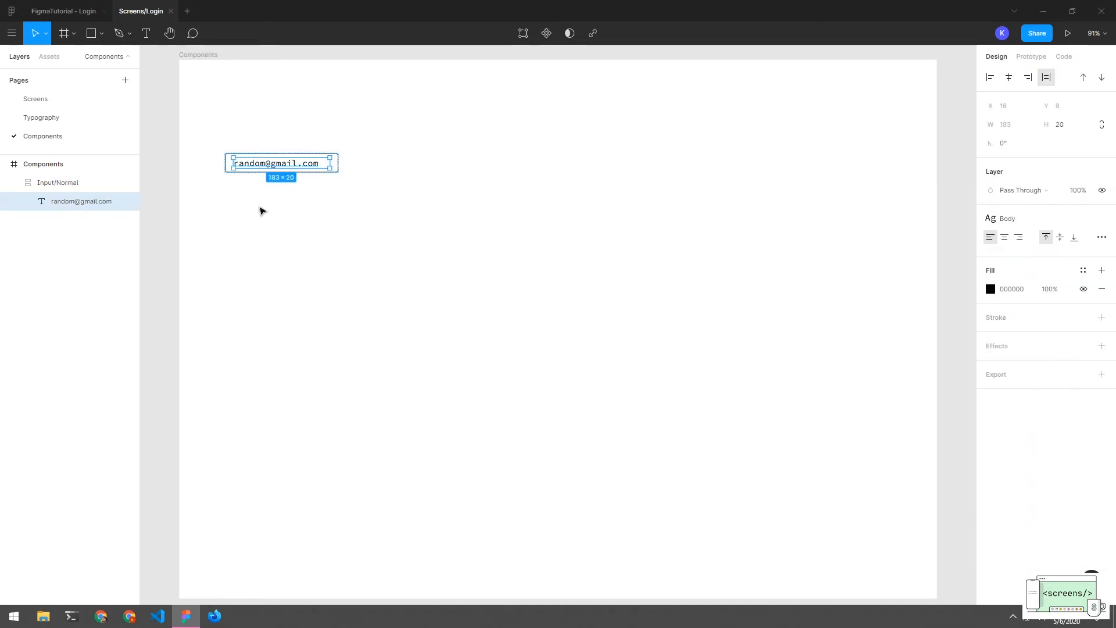
pyautogui.click(98, 188)
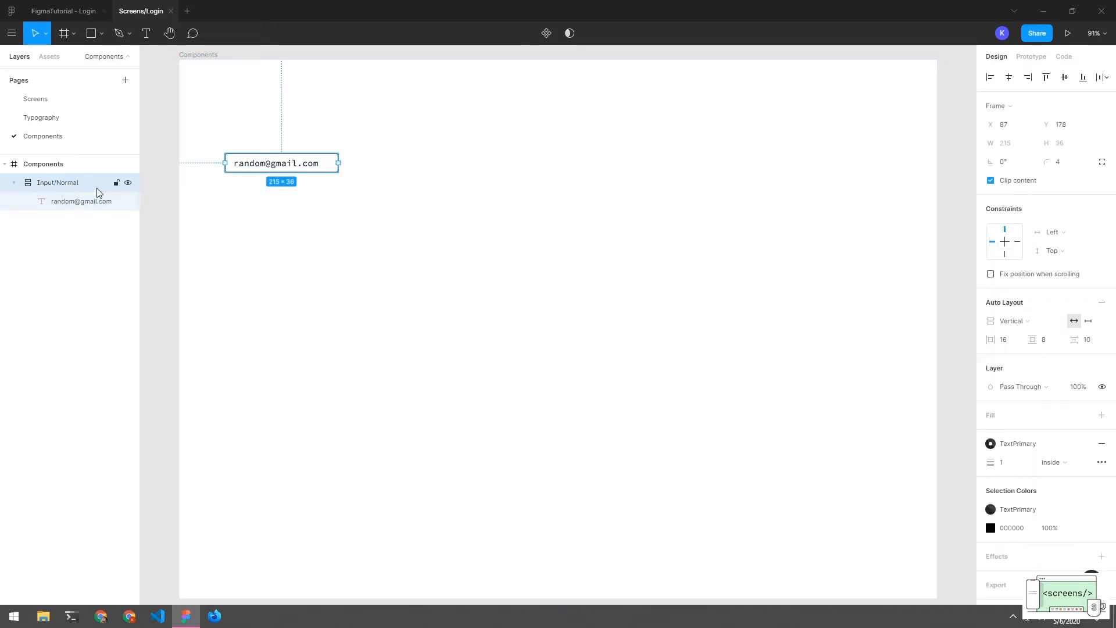
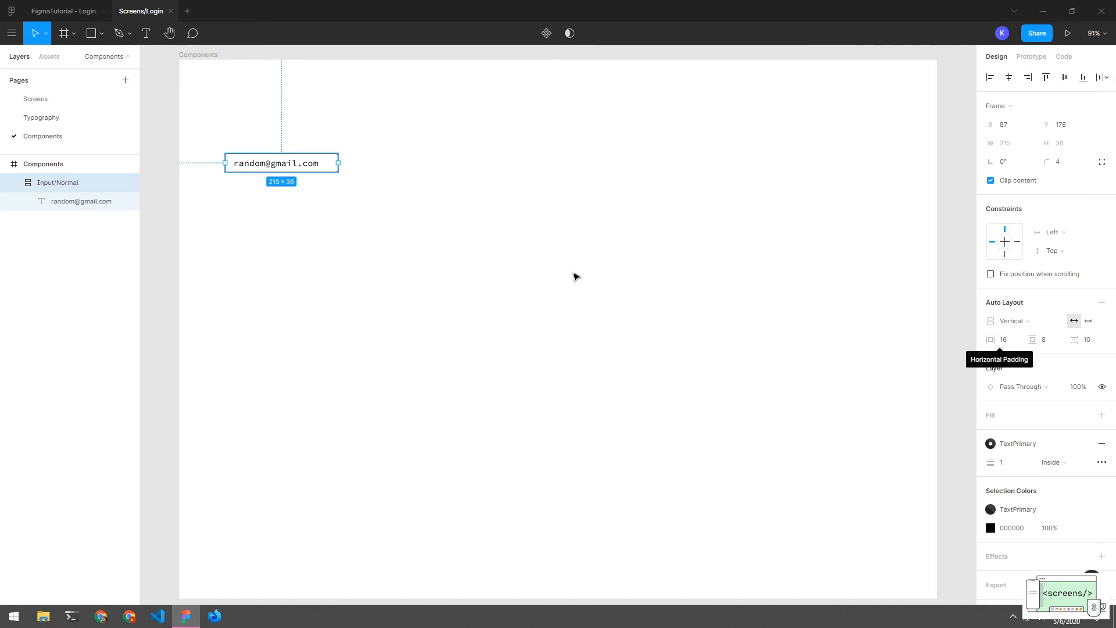
# Drag the Input/Normal frame's right edge to fix its width at 304 px (304×36)
pyautogui.doubleClick(303, 167)
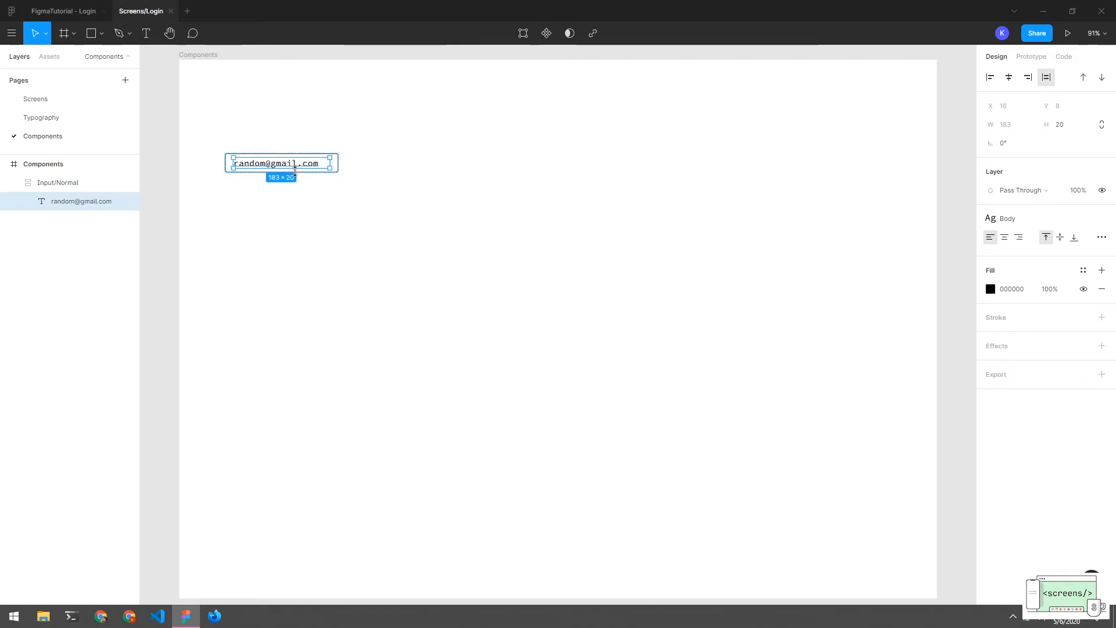
pyautogui.click(59, 183)
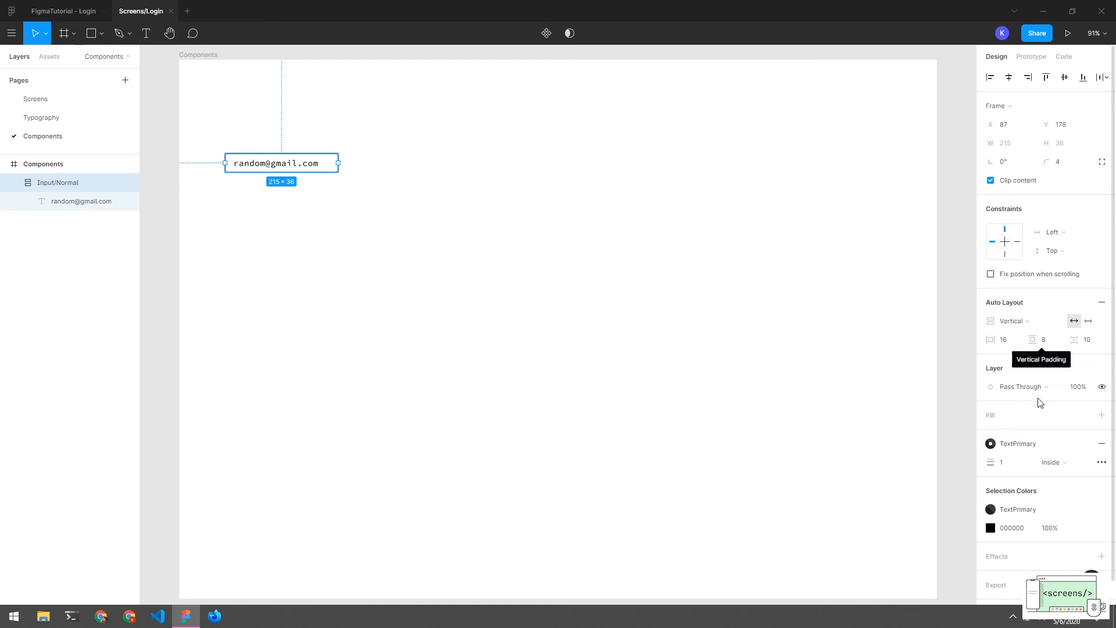
pyautogui.doubleClick(275, 167)
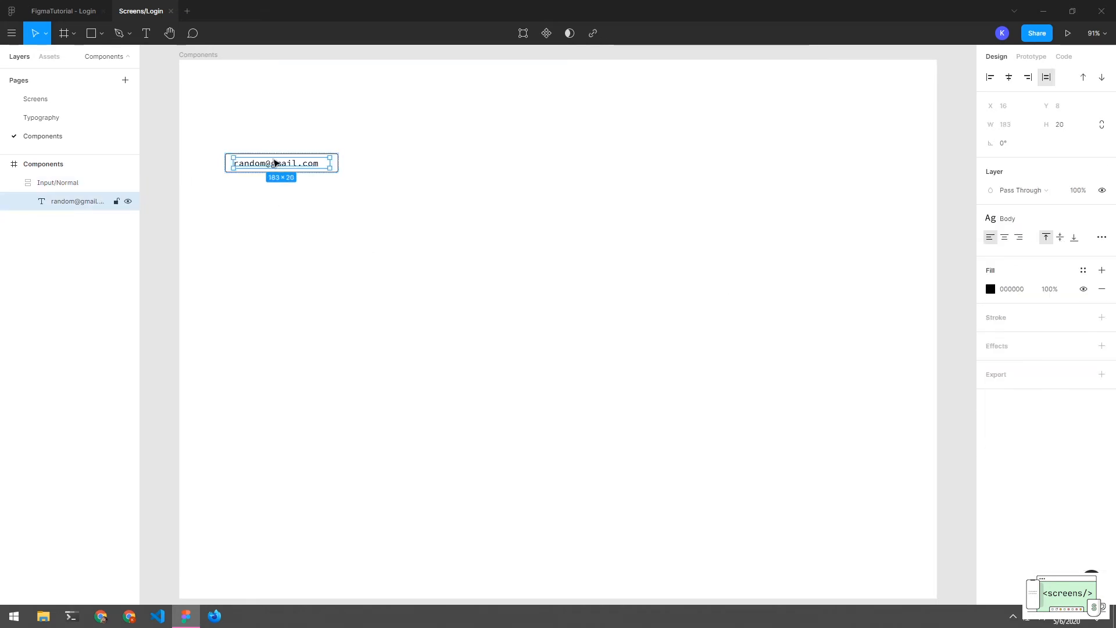
pyautogui.click(309, 165)
pyautogui.moveTo(337, 167); pyautogui.dragTo(385, 163)
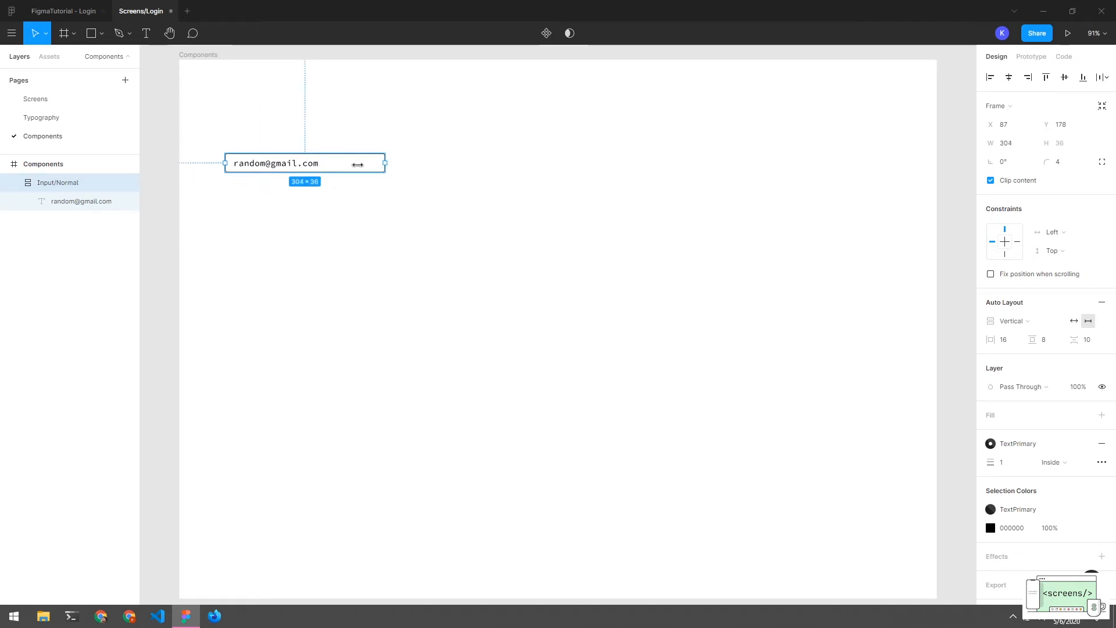
# Add stray letters to the sample e-mail text and resize the field to 383 px wide
pyautogui.doubleClick(294, 163)
pyautogui.write('sddasd')
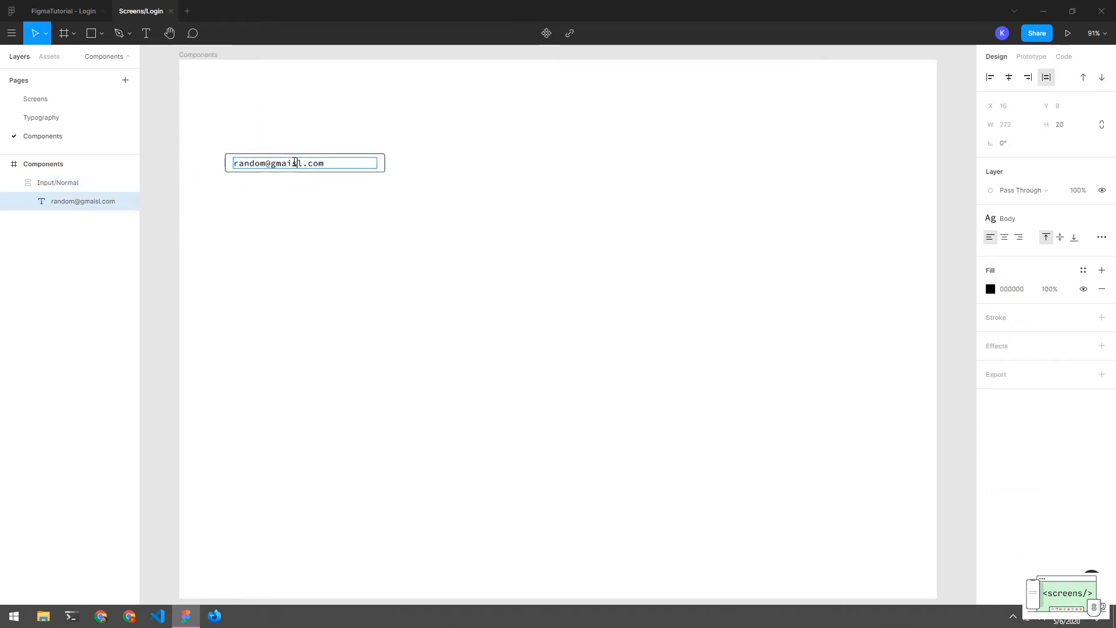
pyautogui.write('asdasd')
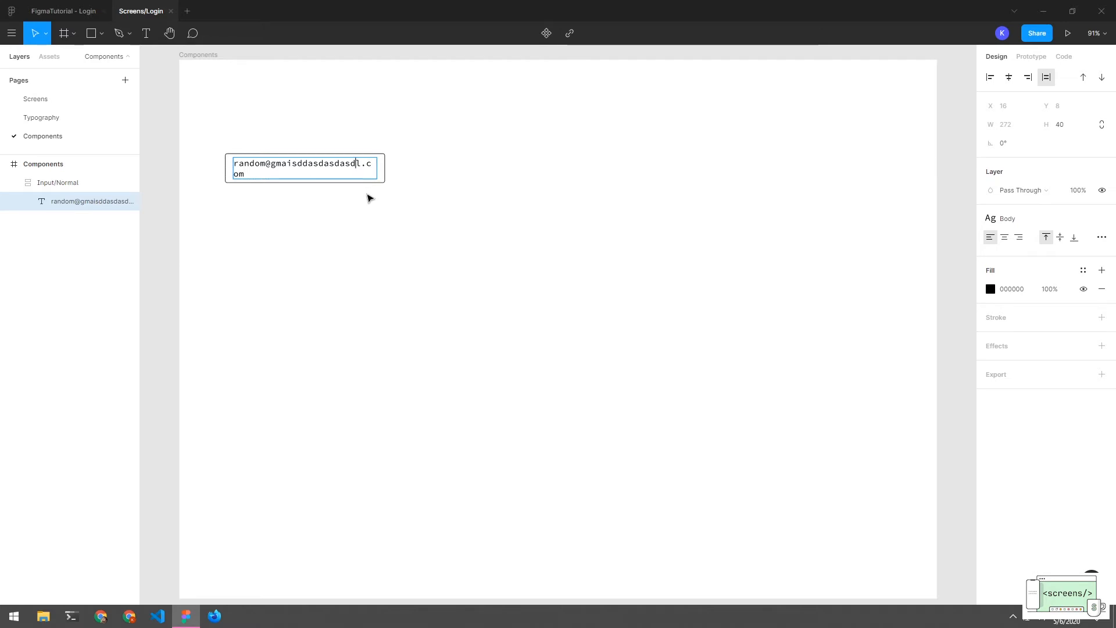
pyautogui.press('Escape')
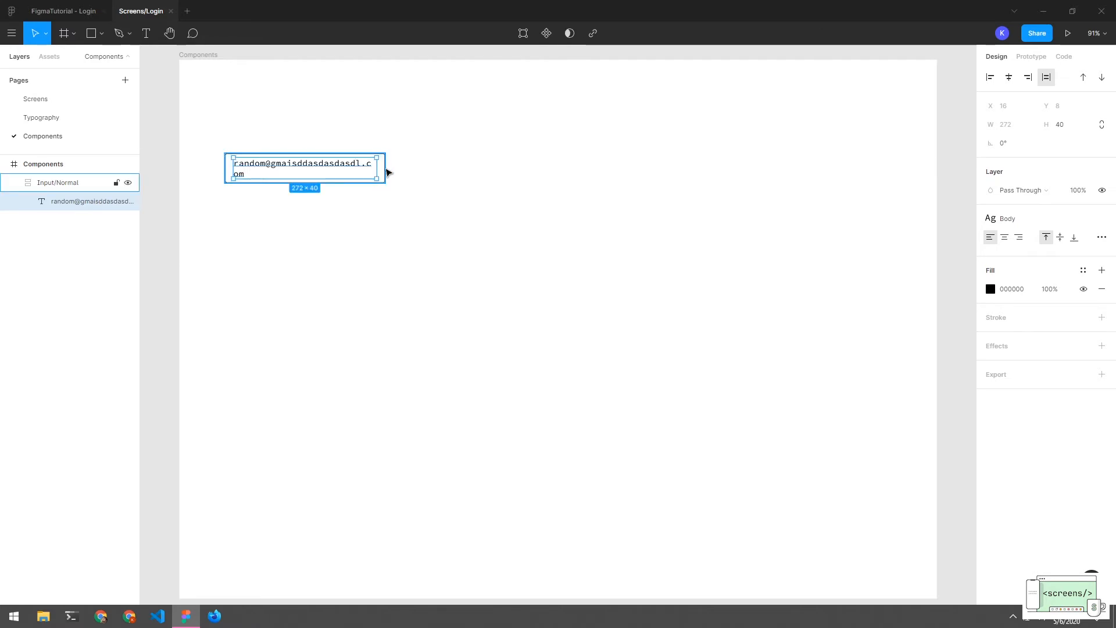
pyautogui.click(386, 171)
pyautogui.moveTo(384, 171); pyautogui.dragTo(441, 173)
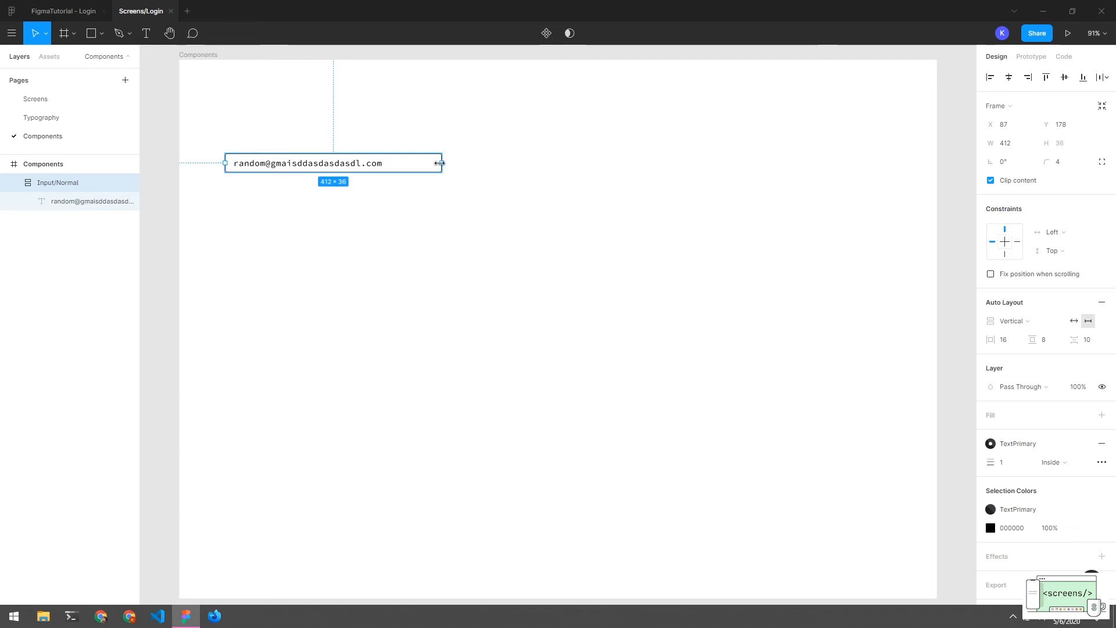
pyautogui.moveTo(439, 163)
pyautogui.mouseDown()
pyautogui.moveTo(379, 163)
pyautogui.moveTo(427, 164)
pyautogui.mouseUp()
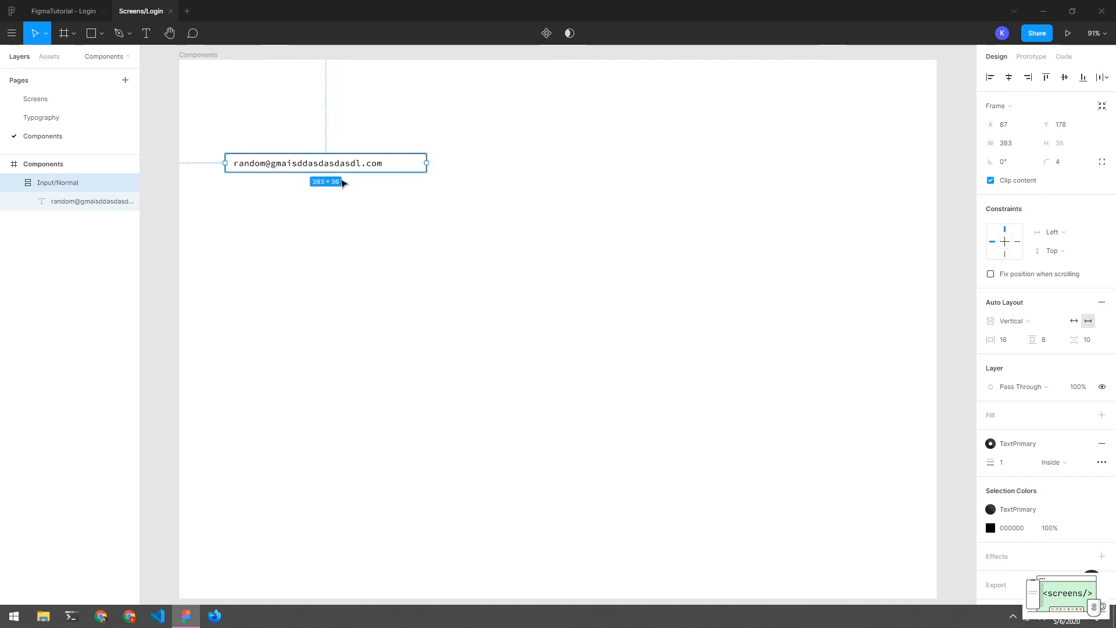
# Remove the stray letters so the sample e-mail text reads as before
pyautogui.click(293, 212)
pyautogui.click(293, 164)
pyautogui.click(314, 168)
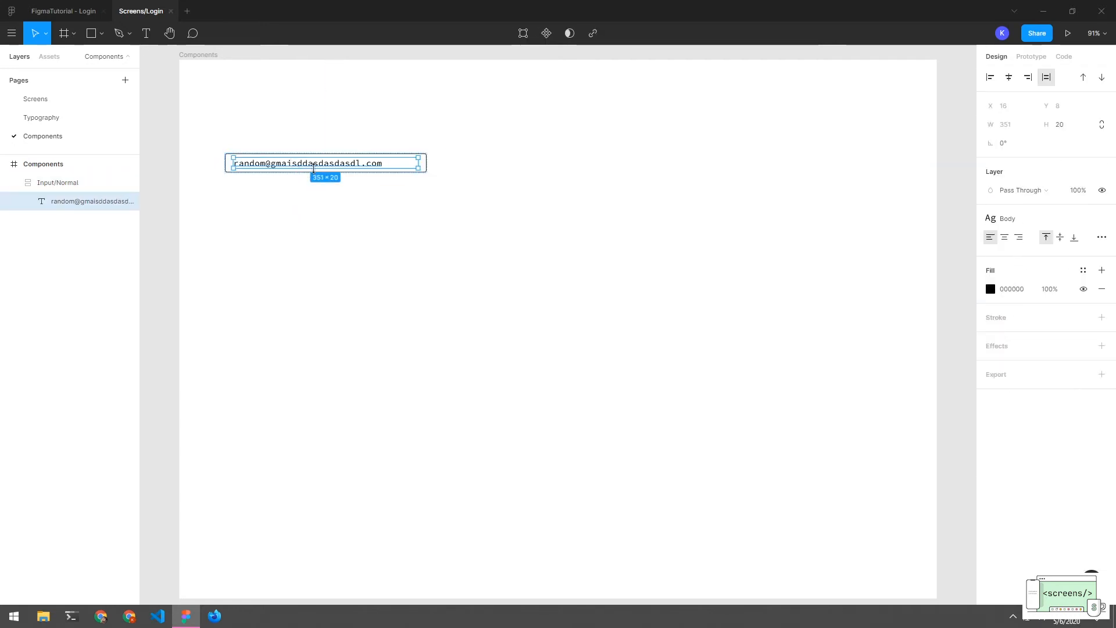
pyautogui.doubleClick(314, 166)
pyautogui.doubleClick(322, 163)
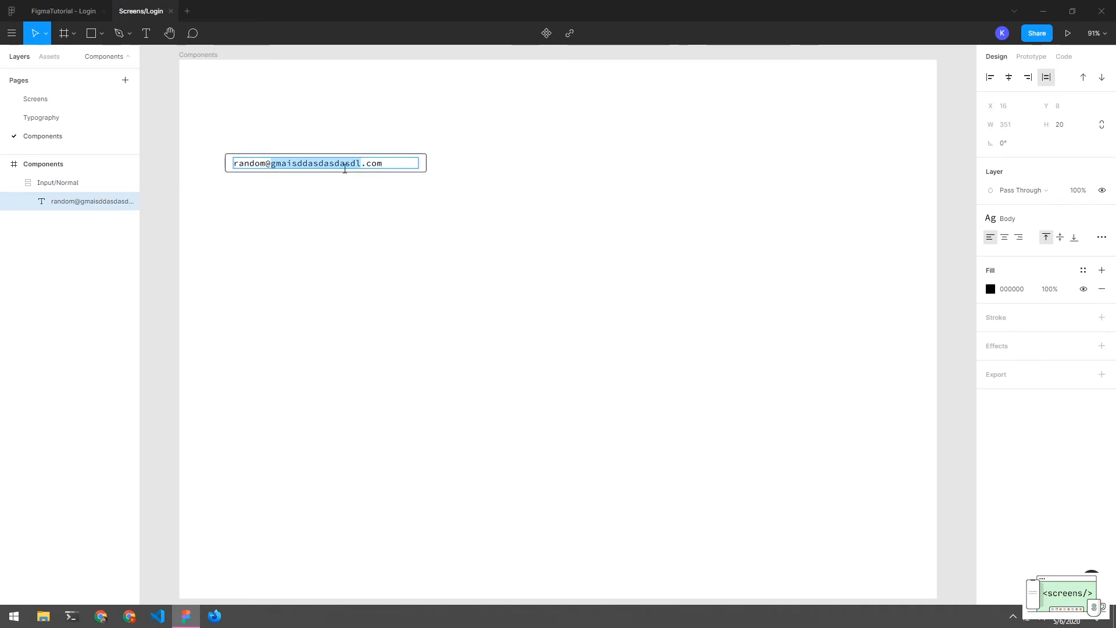
pyautogui.press('Right')
pyautogui.press('Left')
pyautogui.press('Right')
pyautogui.press('BackSpace')
pyautogui.press('BackSpace')
pyautogui.press('BackSpace')
pyautogui.press('BackSpace')
pyautogui.press('BackSpace')
pyautogui.press('BackSpace')
pyautogui.press('BackSpace')
pyautogui.press('BackSpace')
pyautogui.press('BackSpace')
pyautogui.press('BackSpace')
pyautogui.press('BackSpace')
pyautogui.press('BackSpace')
pyautogui.press('BackSpace')
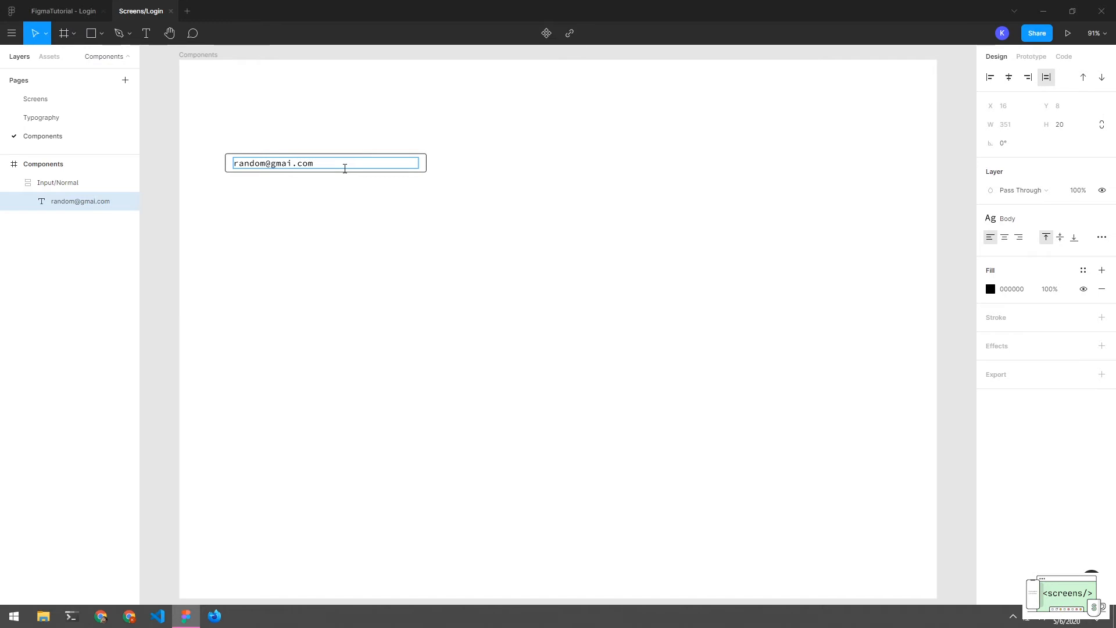
pyautogui.write('l')
pyautogui.press('Escape')
pyautogui.click(286, 207)
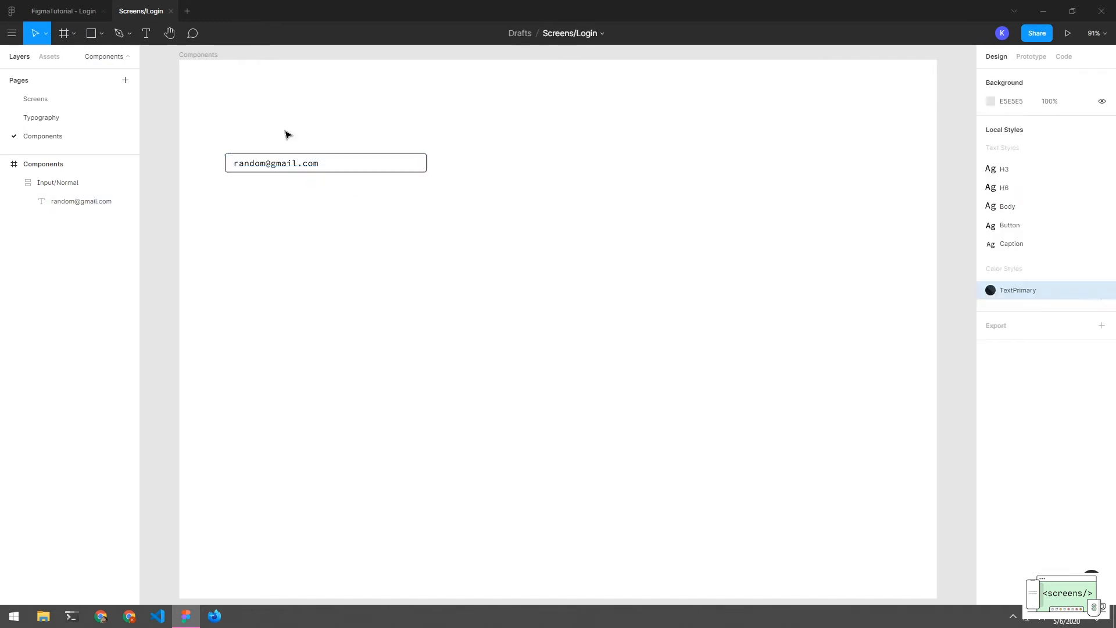
# Make the Input/Normal frame a component with Create Component
pyautogui.click(288, 166)
pyautogui.click(266, 238)
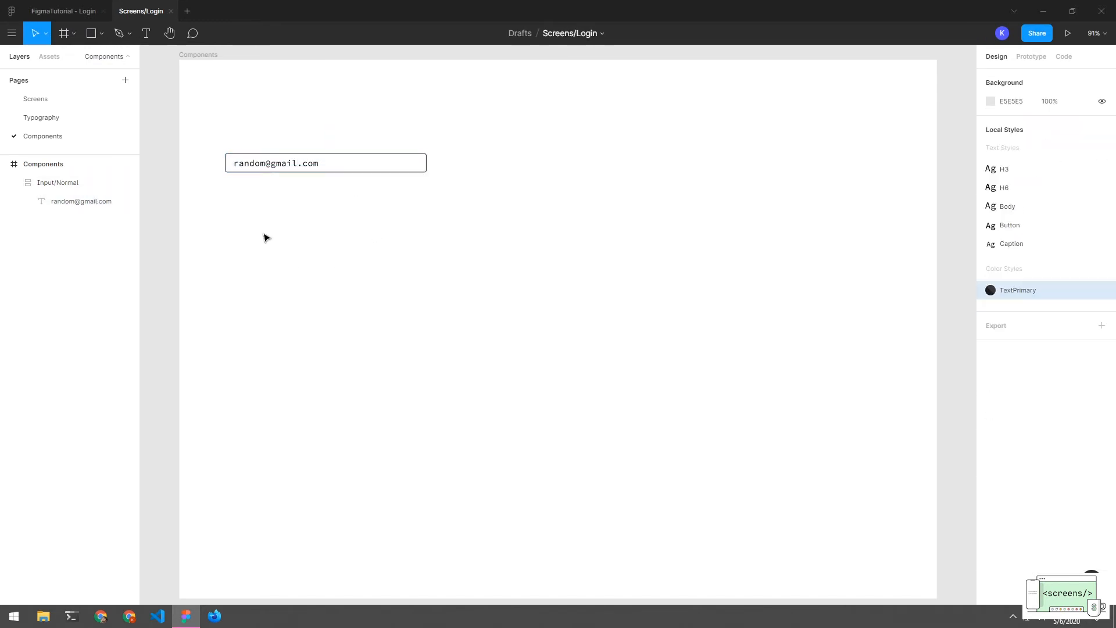
pyautogui.click(26, 185)
pyautogui.click(14, 183)
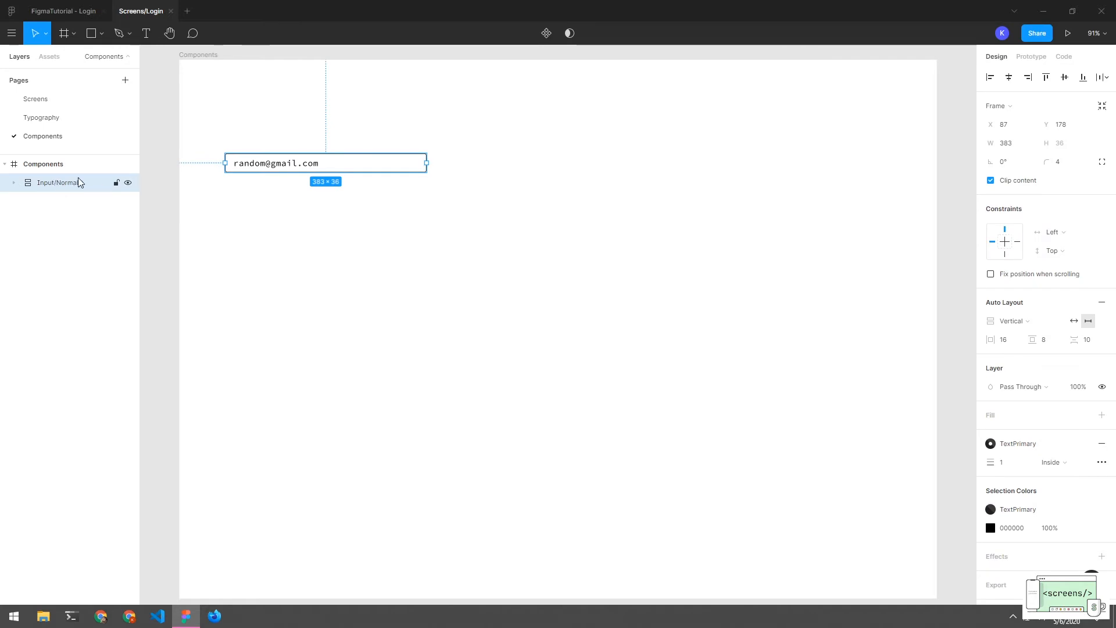
pyautogui.click(546, 32)
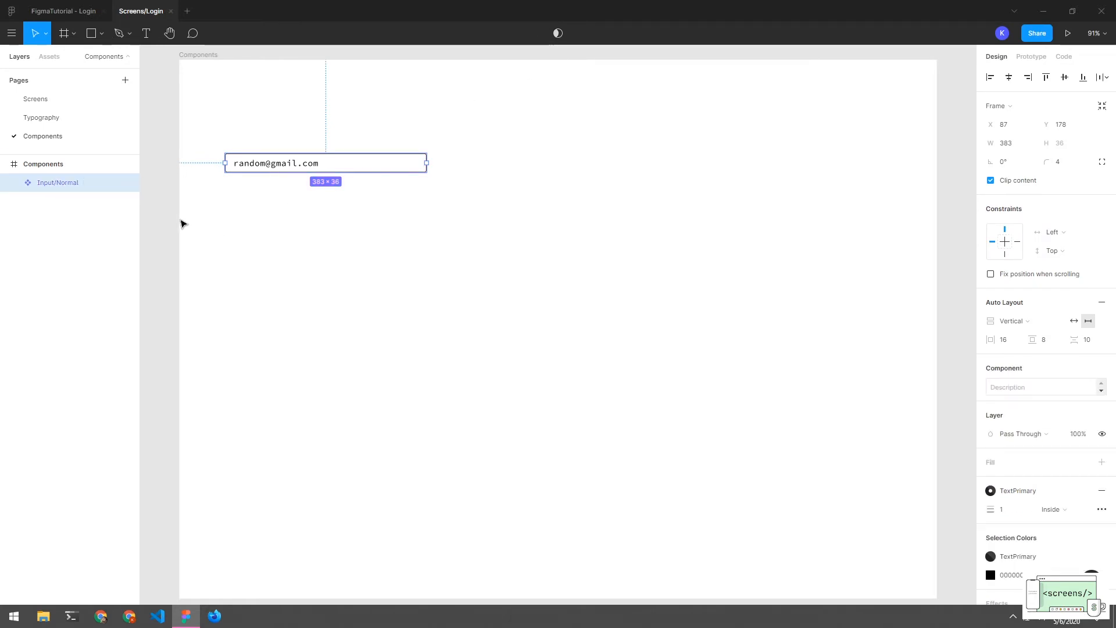
pyautogui.click(70, 200)
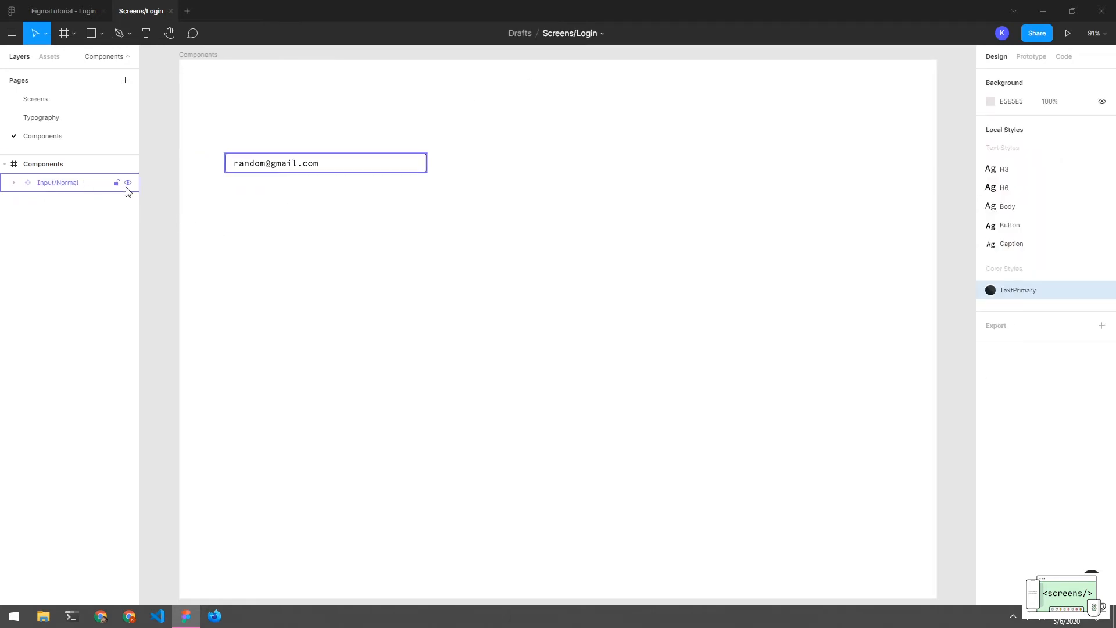
# Inspect the new Input/Normal component and its text child in the layers panel
pyautogui.click(328, 171)
pyautogui.click(416, 251)
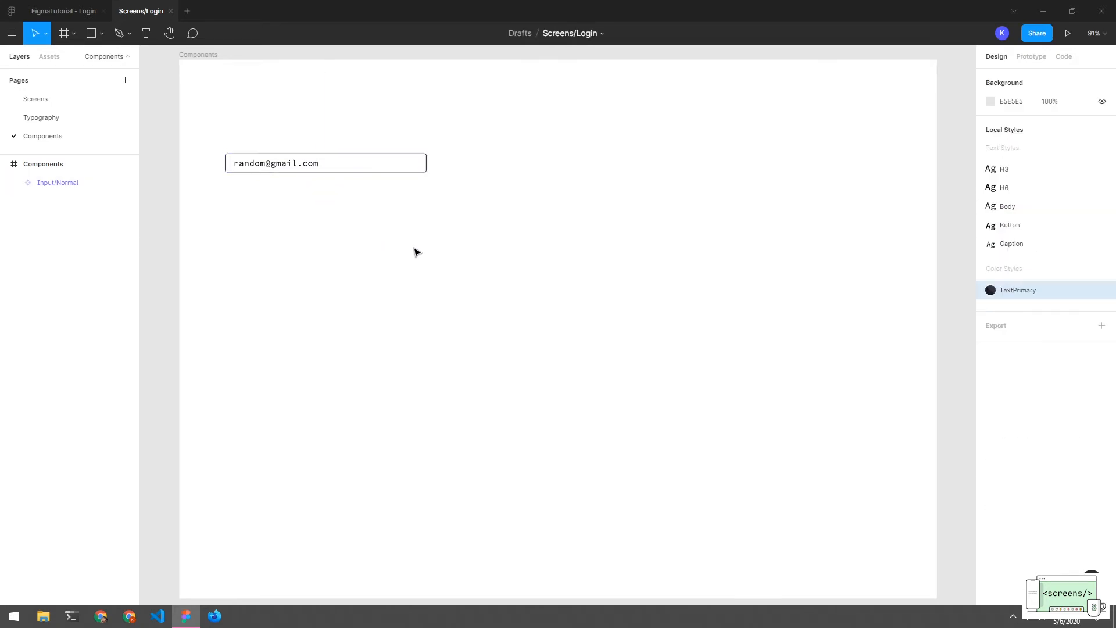
pyautogui.click(19, 183)
pyautogui.click(14, 183)
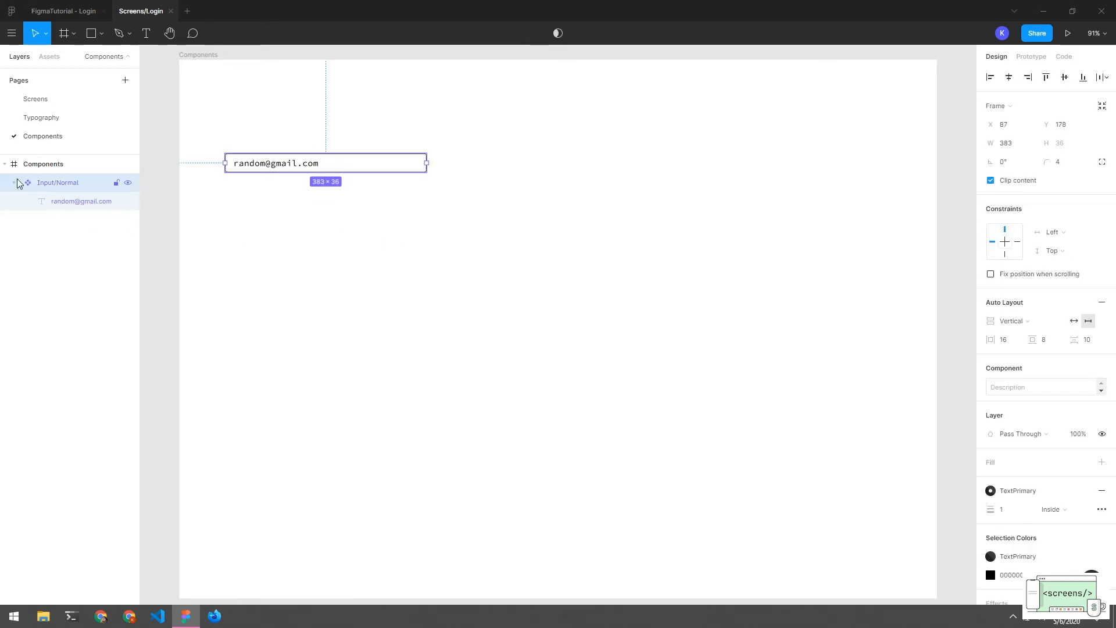
pyautogui.click(14, 183)
pyautogui.click(253, 212)
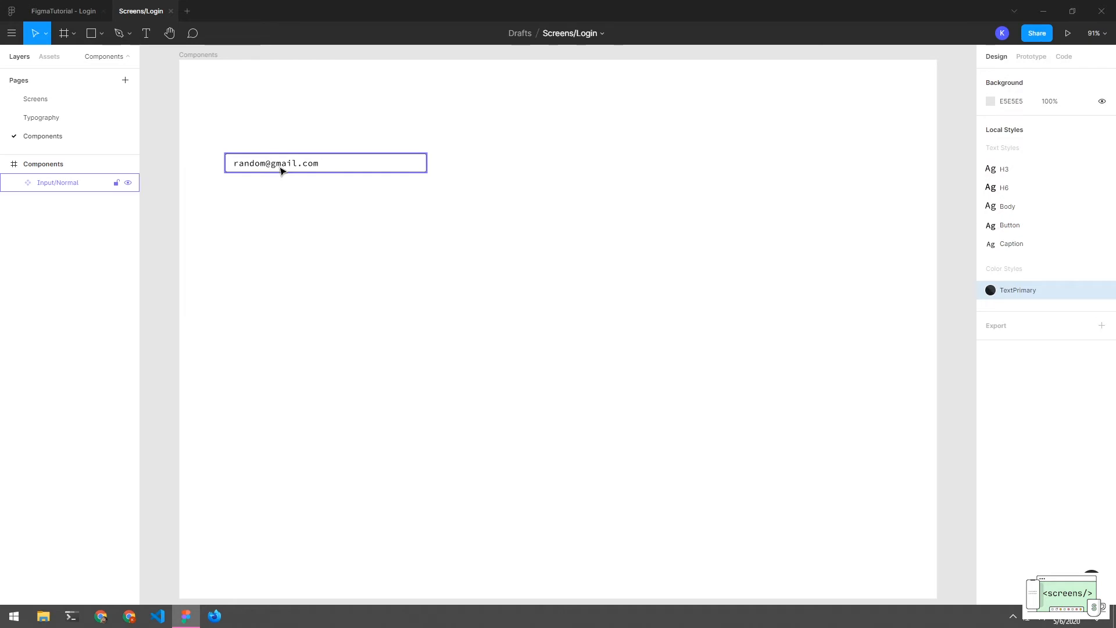
# Alt-drag a copy of the input field to just below the original
pyautogui.moveTo(280, 169); pyautogui.dragTo(281, 208)
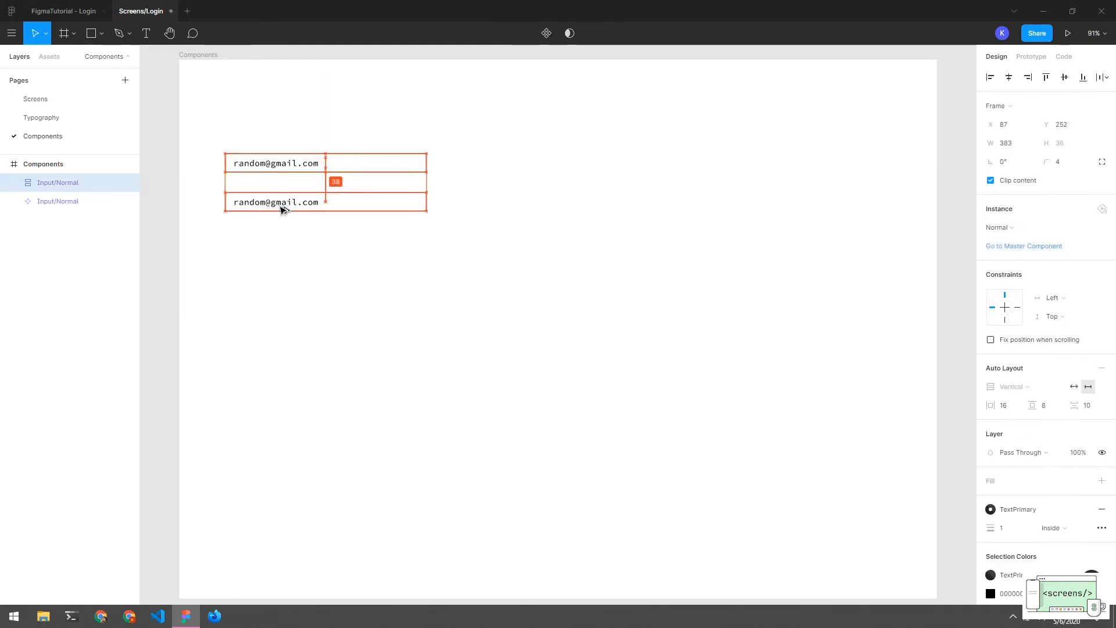
pyautogui.click(288, 236)
pyautogui.click(284, 205)
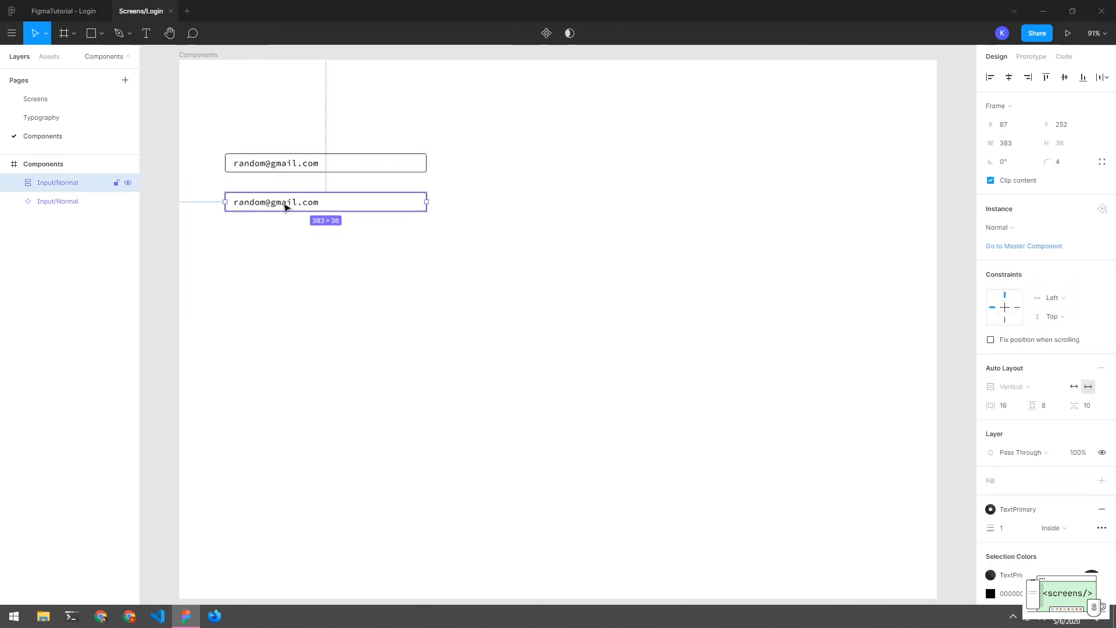
pyautogui.click(292, 234)
# Rename the copy's layer from Input/Normal to Input/Placeholder
pyautogui.doubleClick(64, 182)
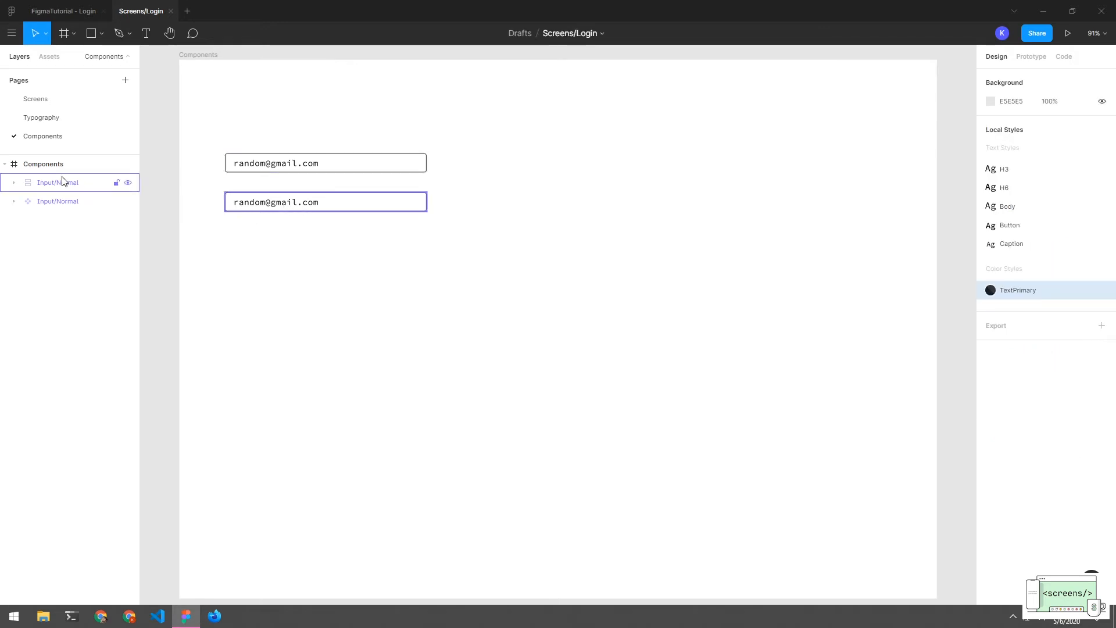
pyautogui.click(75, 183)
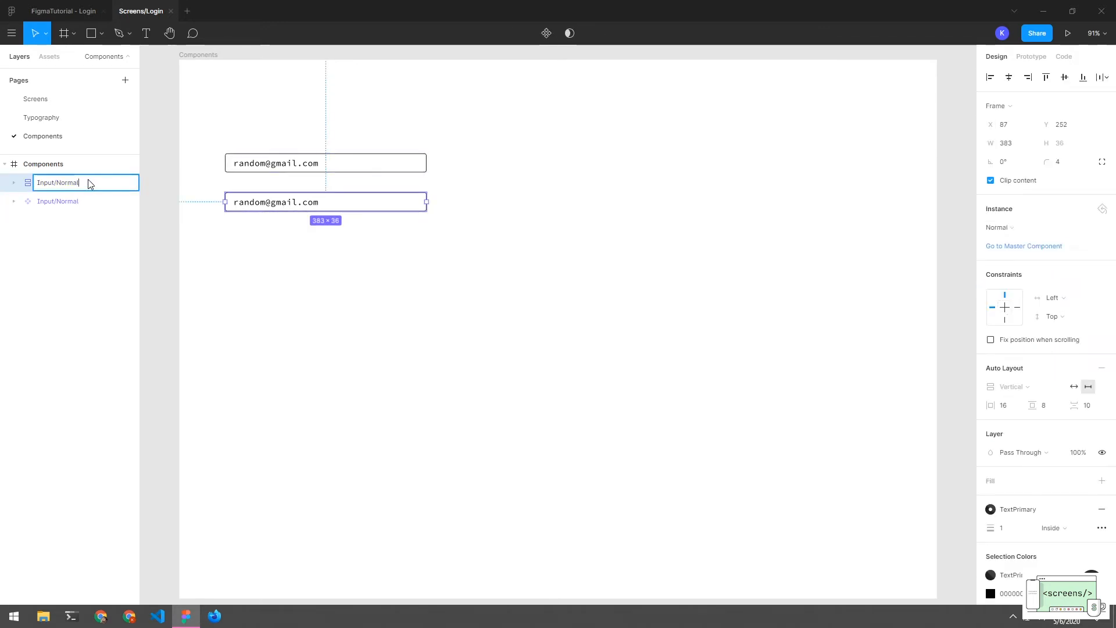
pyautogui.press('BackSpace')
pyautogui.press('BackSpace')
pyautogui.press('BackSpace')
pyautogui.press('BackSpace')
pyautogui.press('BackSpace')
pyautogui.write('Placeholder')
pyautogui.press('Return')
pyautogui.click(308, 225)
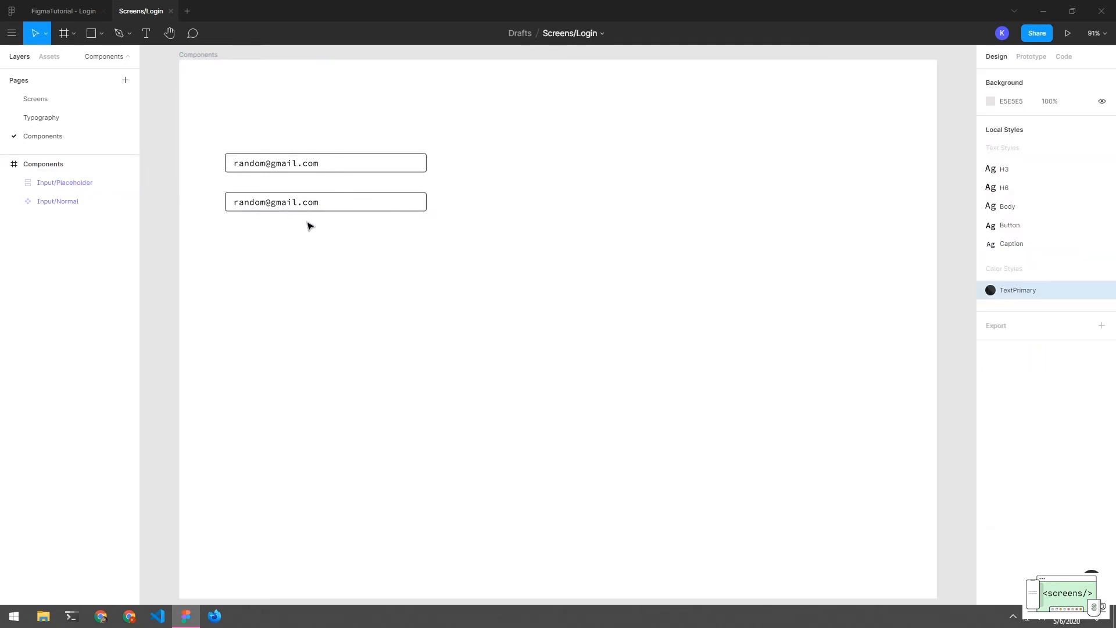
# Apply the TextPrimary colour style to the Input/Normal field's text
pyautogui.doubleClick(280, 203)
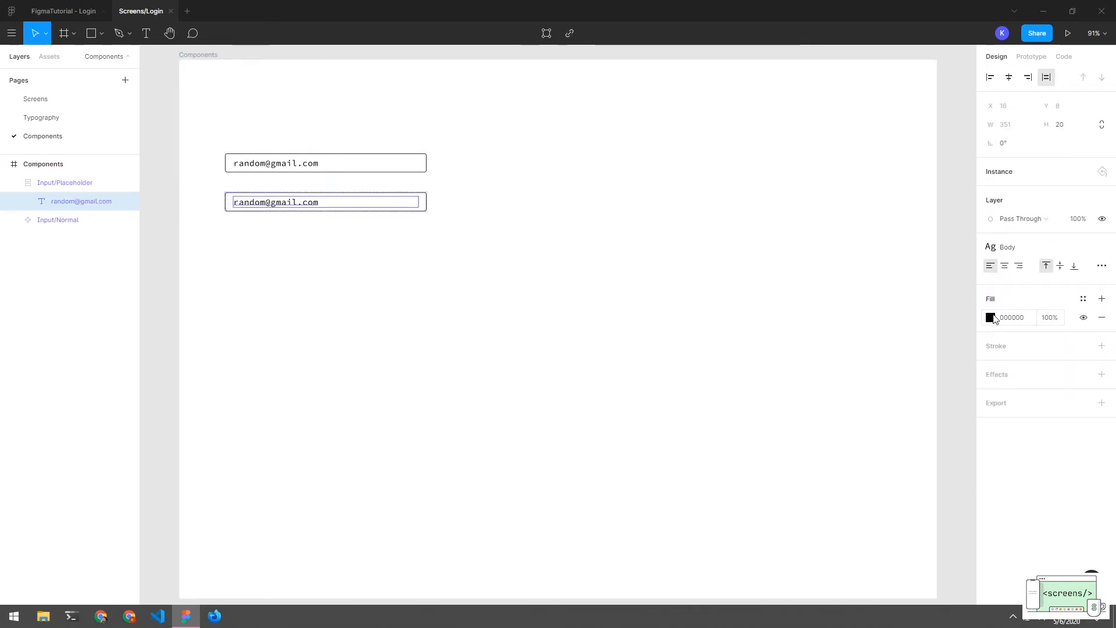
pyautogui.click(305, 169)
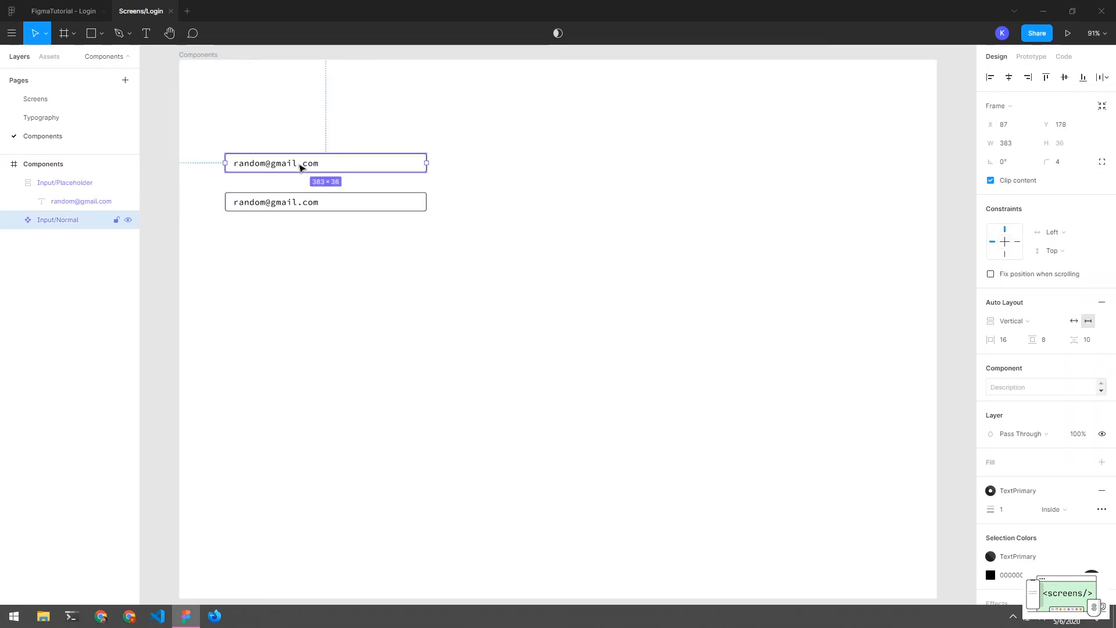
pyautogui.doubleClick(301, 168)
pyautogui.click(987, 287)
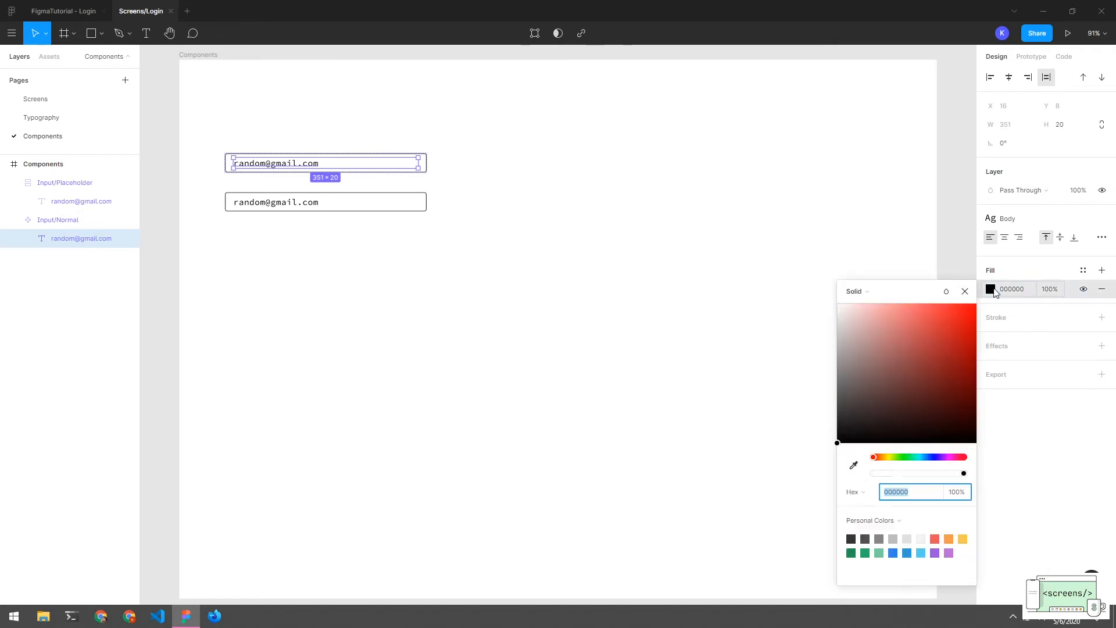
pyautogui.click(1078, 270)
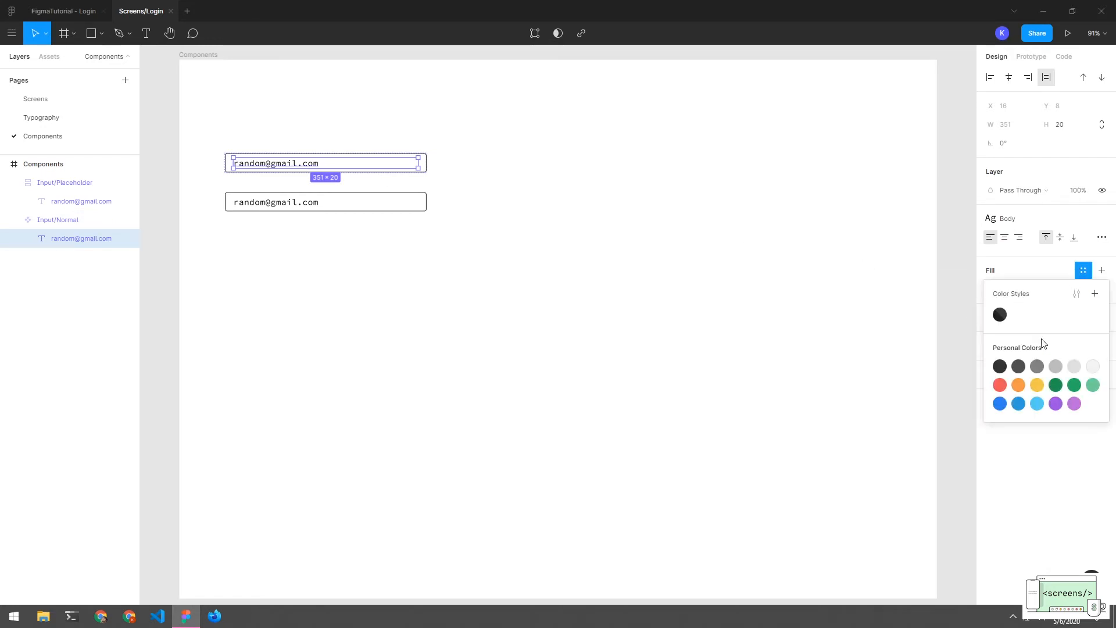
pyautogui.click(999, 315)
pyautogui.click(398, 250)
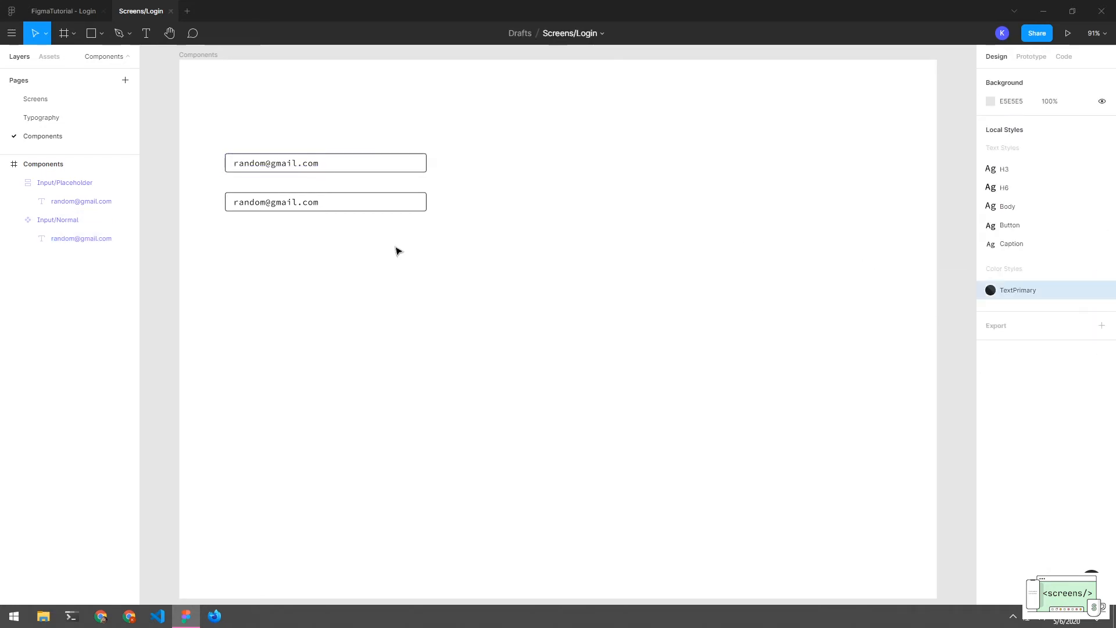
# Detach TextPrimary from the placeholder text and set its fill opacity to 54%
pyautogui.doubleClick(272, 203)
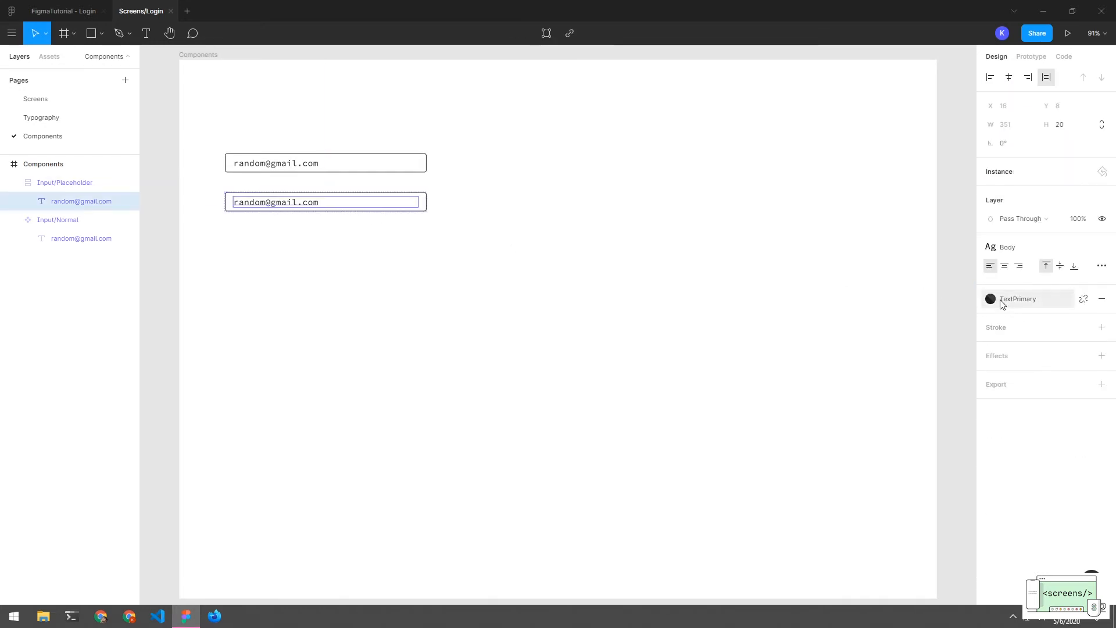
pyautogui.click(1080, 298)
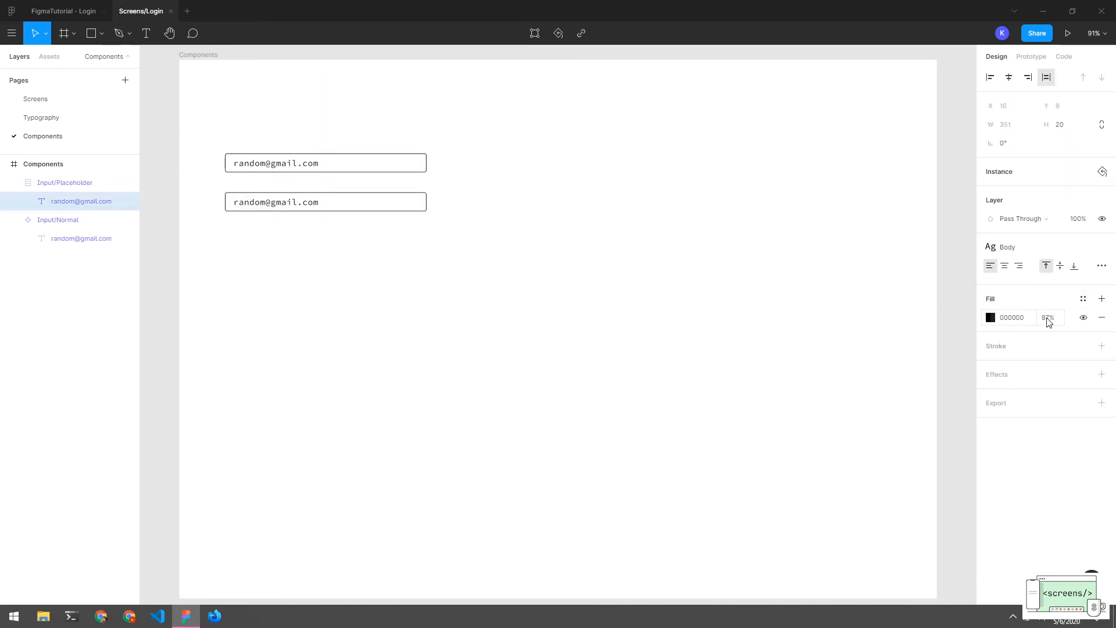
pyautogui.click(1049, 321)
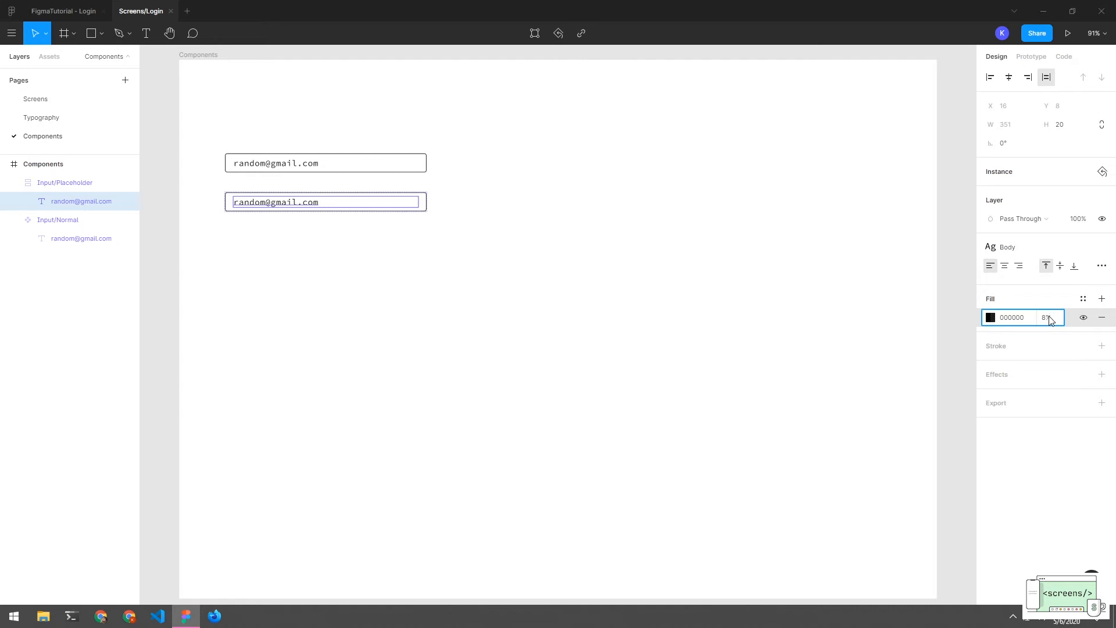
pyautogui.write('54')
pyautogui.press('Return')
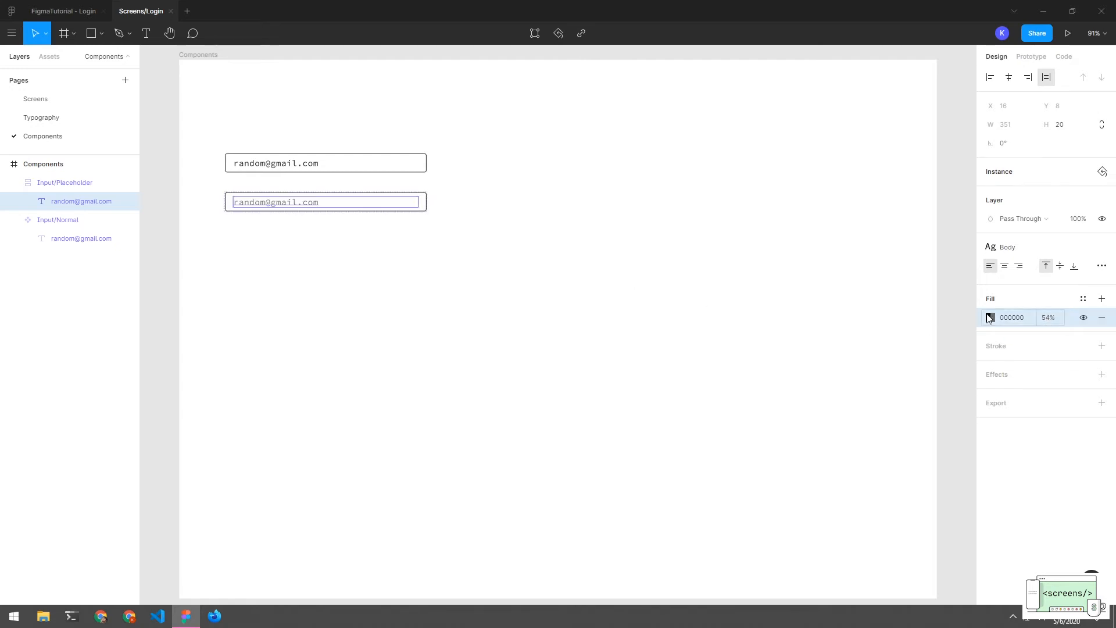
pyautogui.click(1101, 298)
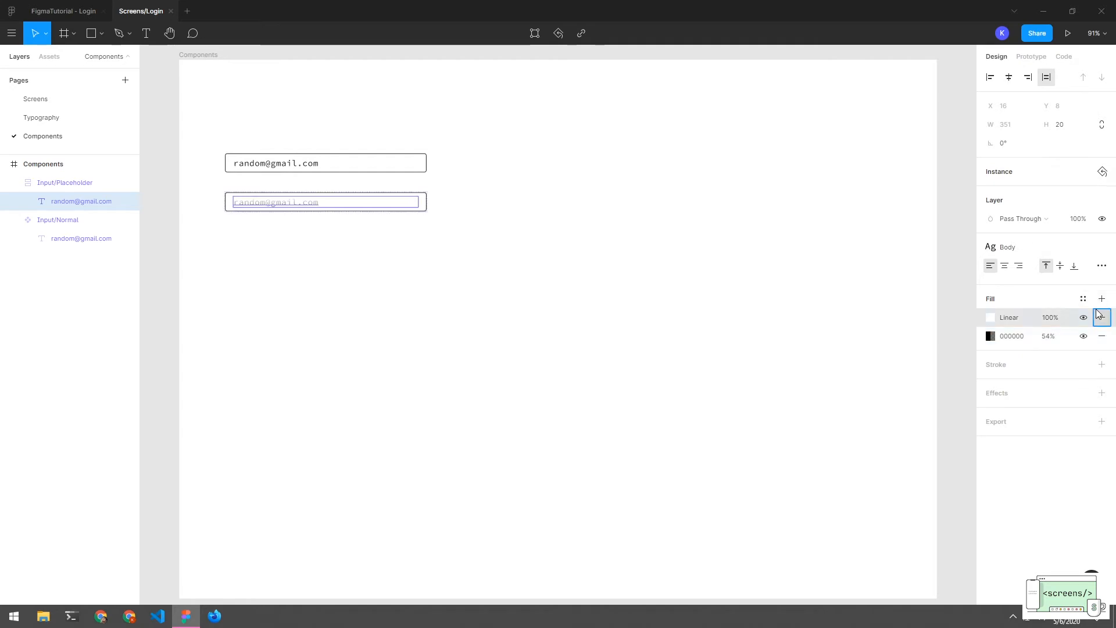
# Save the dimmed text fill as a new colour style named TextDisabled
pyautogui.click(1084, 298)
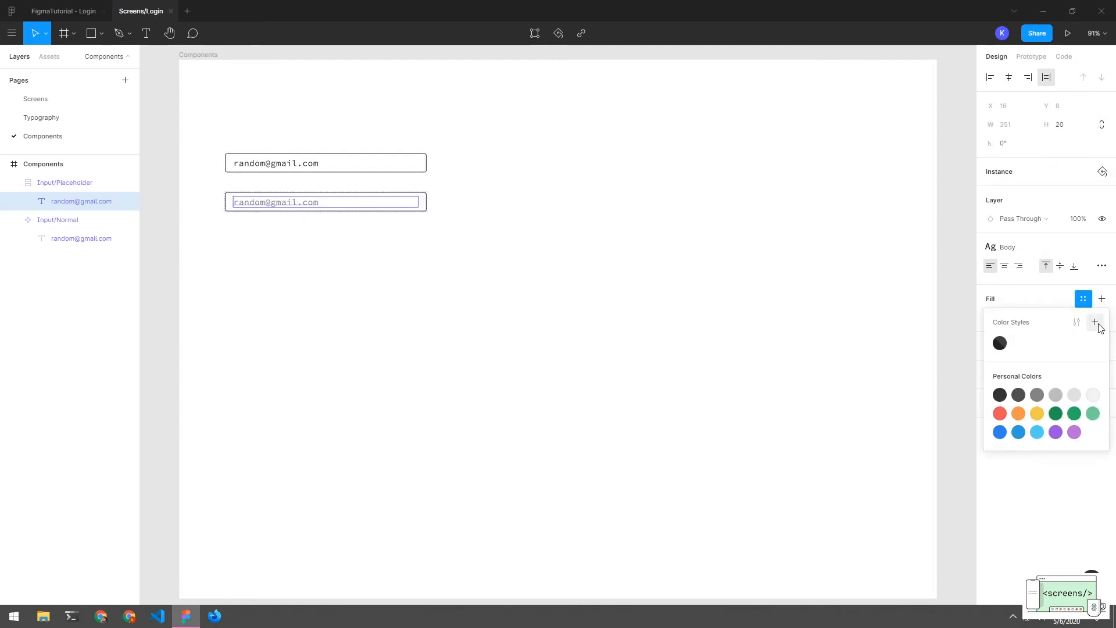
pyautogui.click(1094, 322)
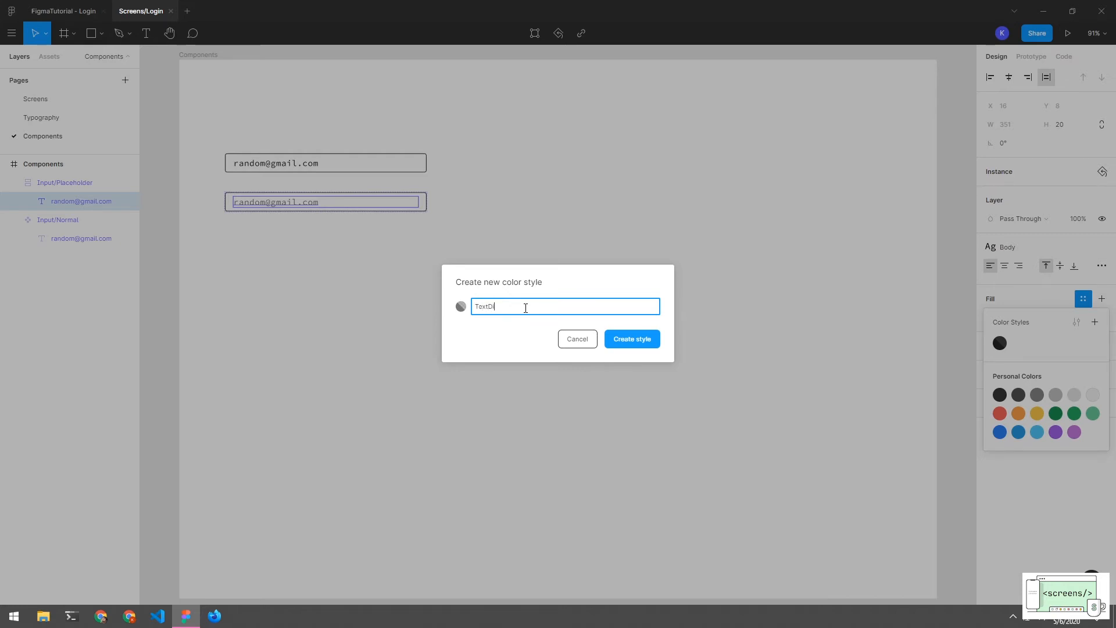
pyautogui.write('TextDisabled')
pyautogui.press('Return')
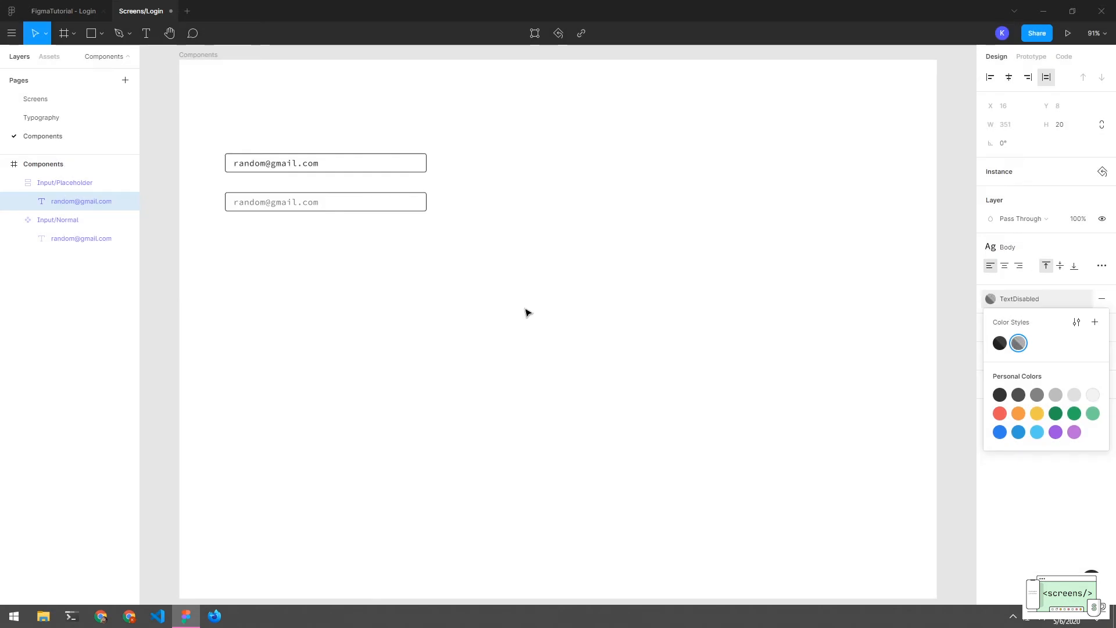
pyautogui.click(399, 299)
pyautogui.click(346, 203)
pyautogui.click(366, 237)
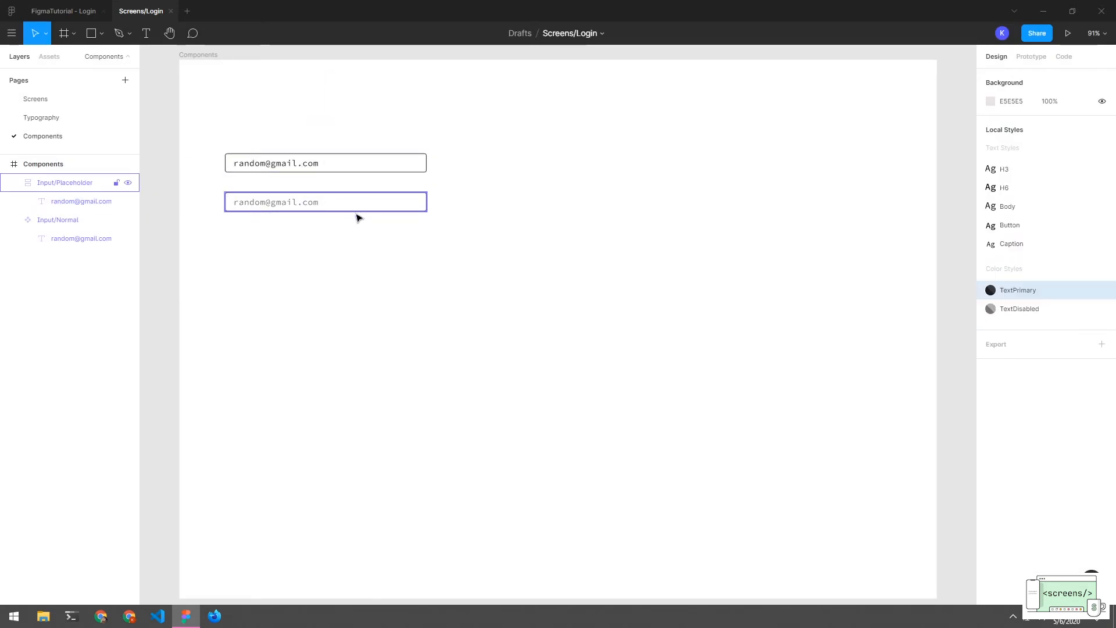
# Move Input/Placeholder below Input/Normal in the layers, undoing an accidental duplicate
pyautogui.click(15, 220)
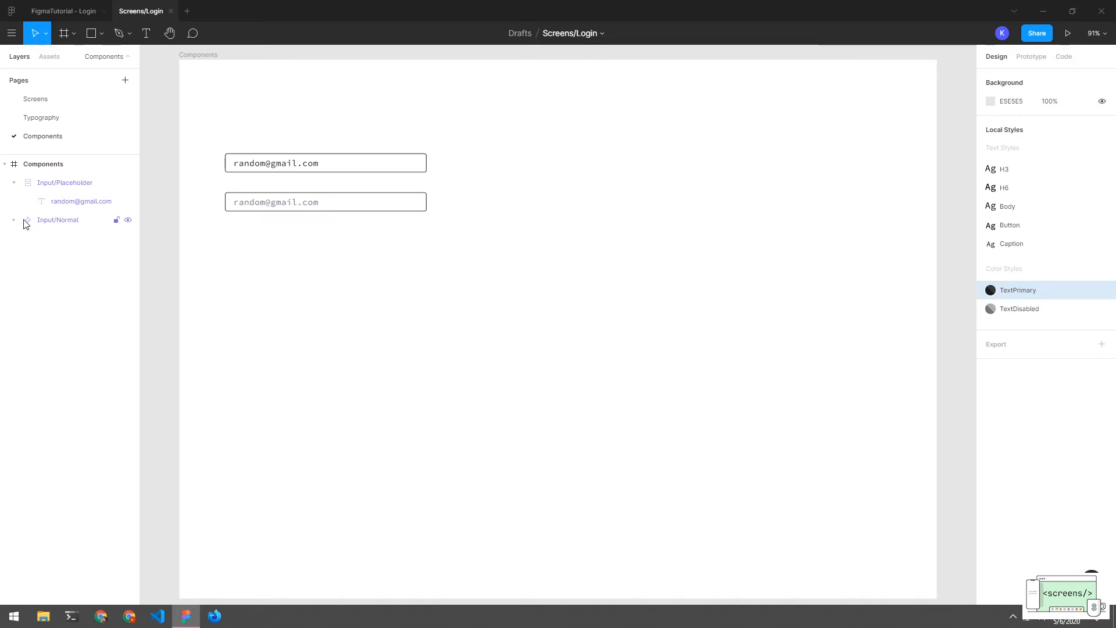
pyautogui.click(15, 182)
pyautogui.moveTo(18, 185); pyautogui.dragTo(92, 235)
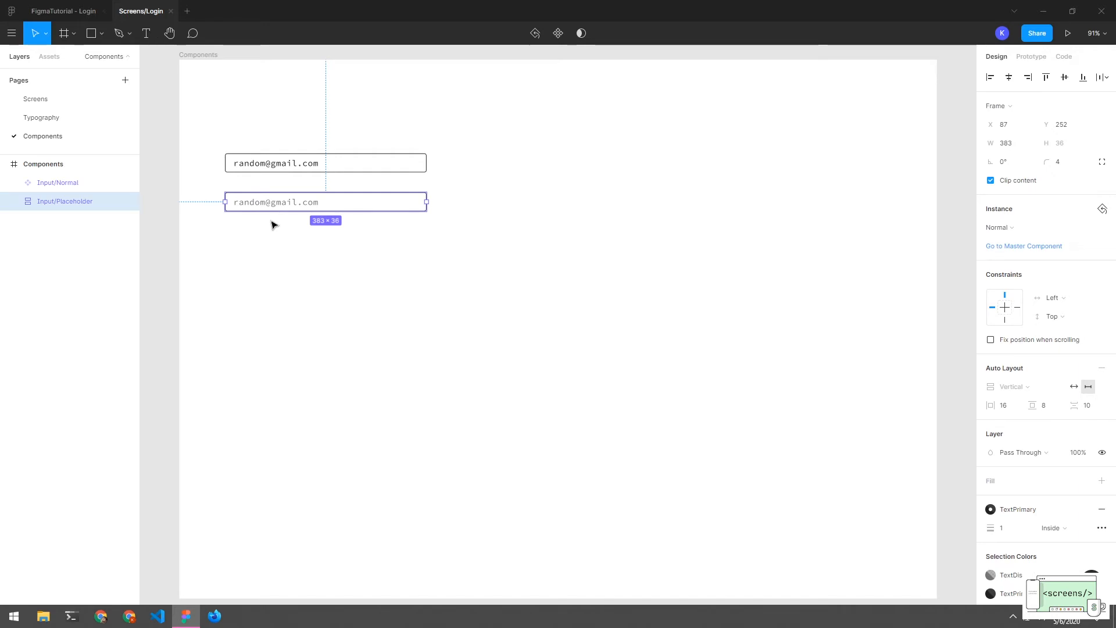
pyautogui.moveTo(270, 209); pyautogui.dragTo(271, 246)
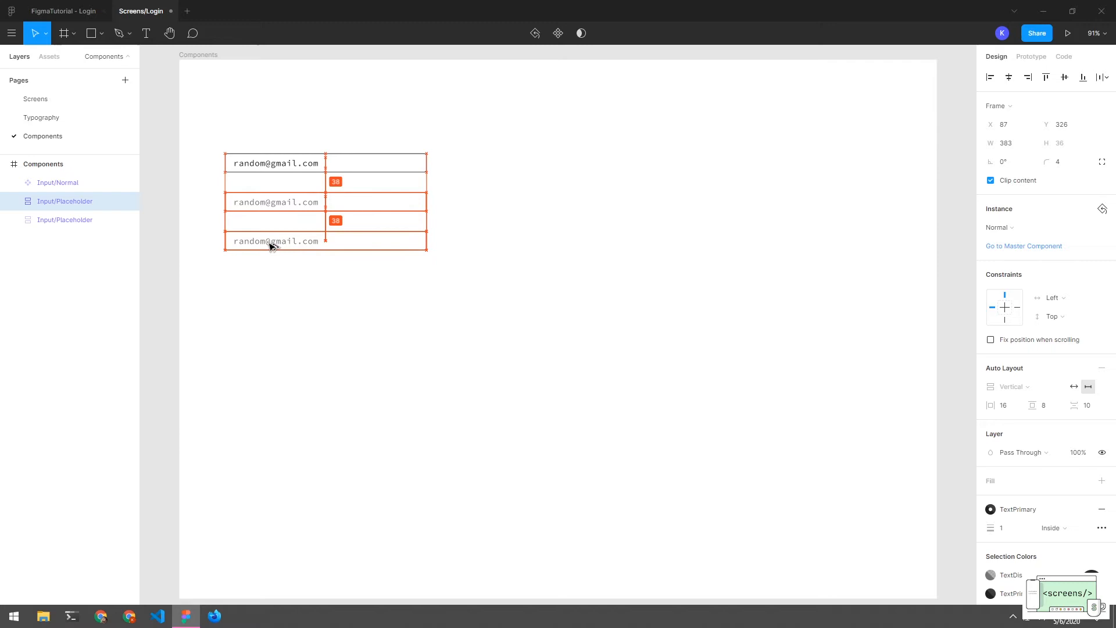
pyautogui.click(297, 277)
pyautogui.hotkey('ctrl', 'z')
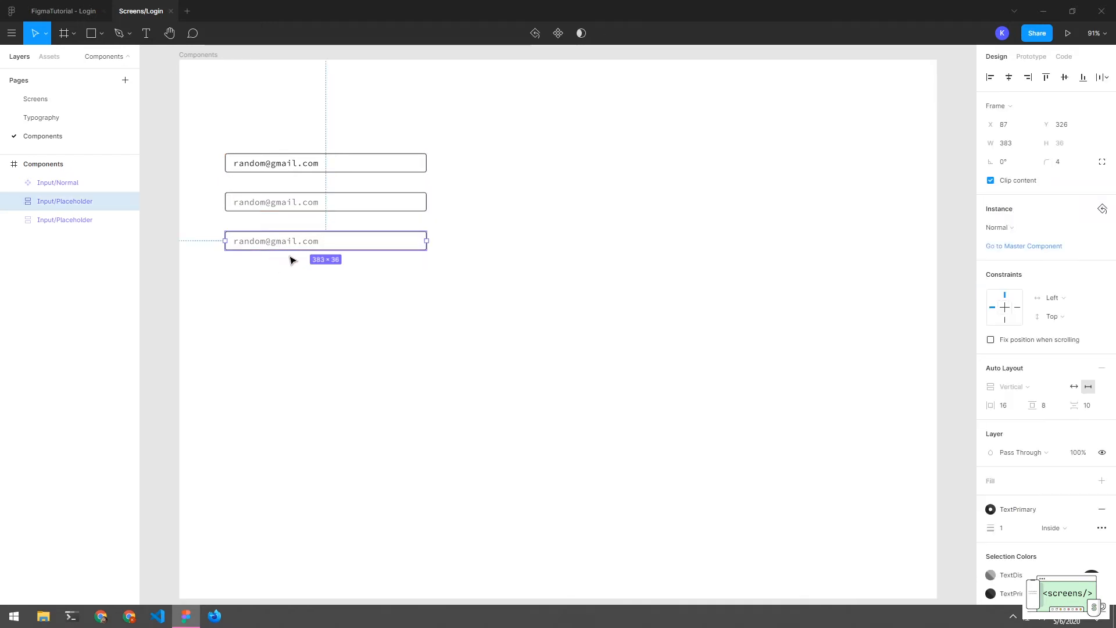
pyautogui.hotkey('ctrl', 'z')
# Duplicate Input/Normal as a third field below and rename it Input/Active
pyautogui.moveTo(302, 175); pyautogui.dragTo(307, 251)
pyautogui.click(313, 288)
pyautogui.click(272, 242)
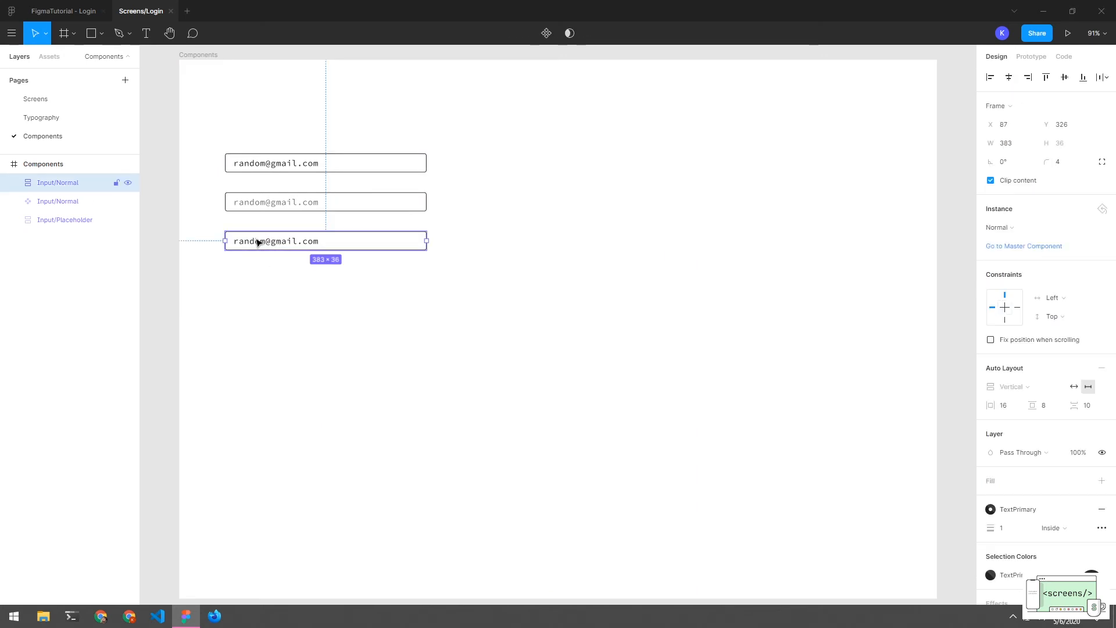
pyautogui.doubleClick(82, 183)
pyautogui.click(105, 189)
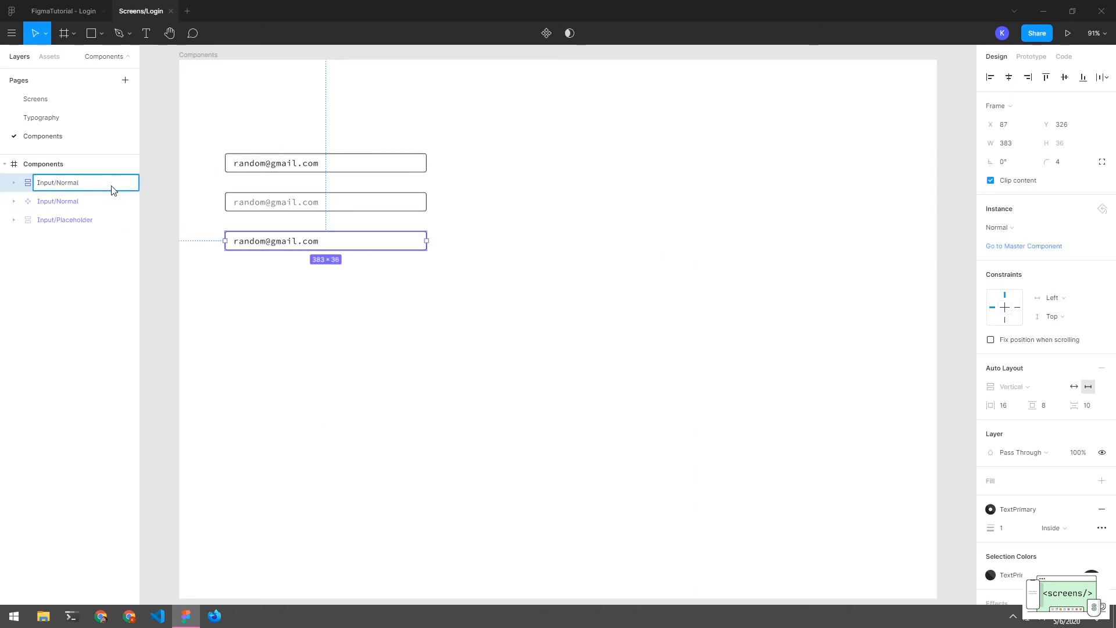
pyautogui.write('Active')
pyautogui.press('Return')
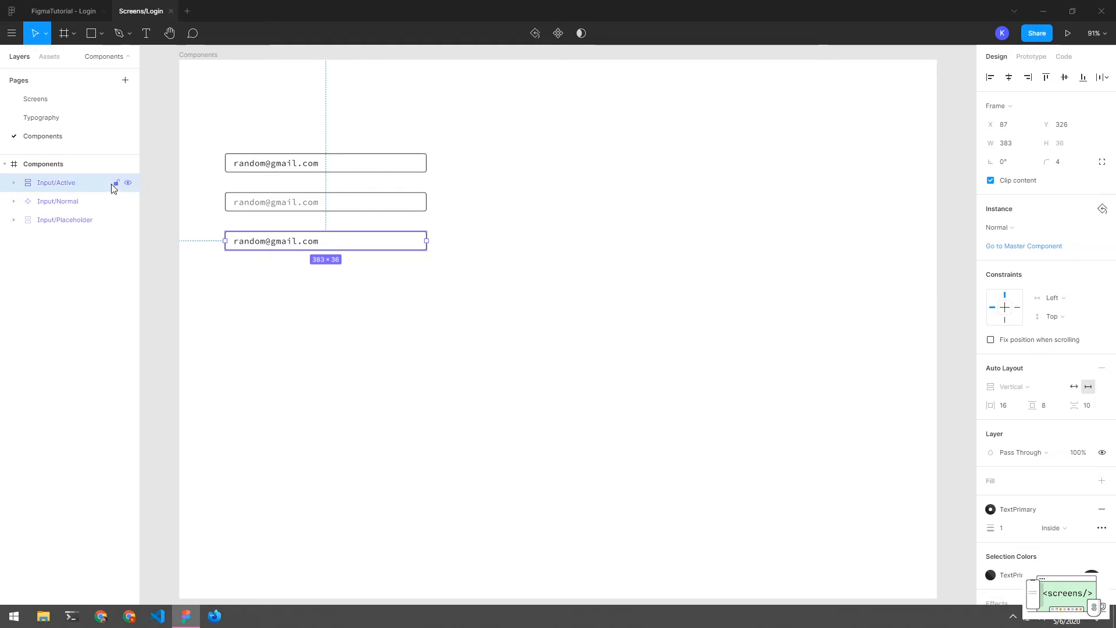
# Move Input/Active to the bottom of the layers list
pyautogui.click(262, 350)
pyautogui.click(262, 248)
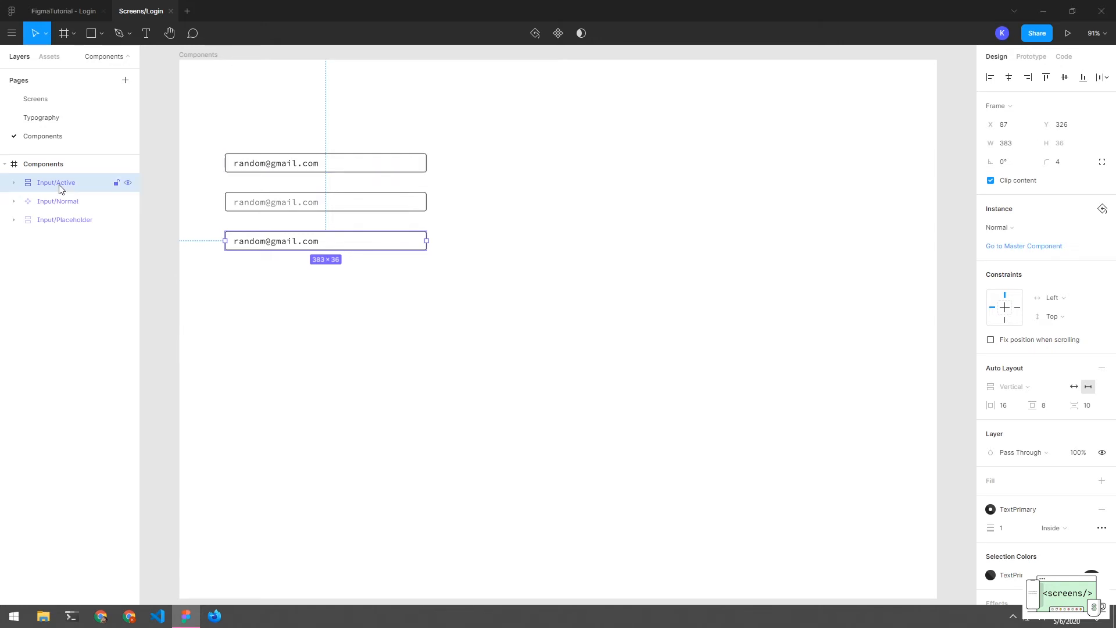
pyautogui.moveTo(60, 184); pyautogui.dragTo(65, 232)
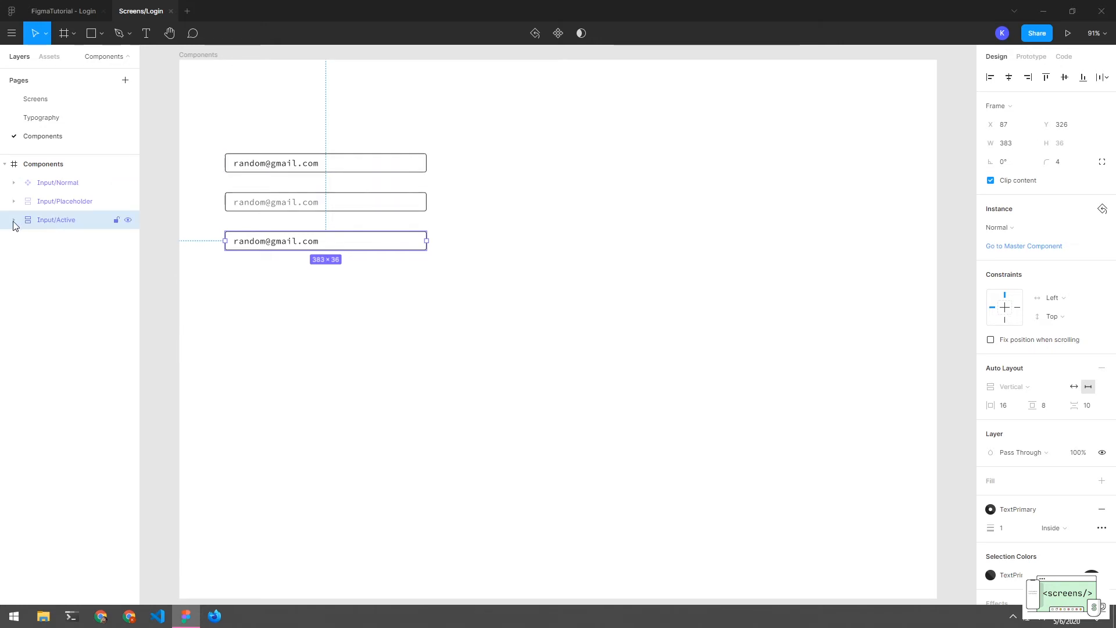
pyautogui.click(14, 221)
pyautogui.click(13, 221)
pyautogui.doubleClick(57, 223)
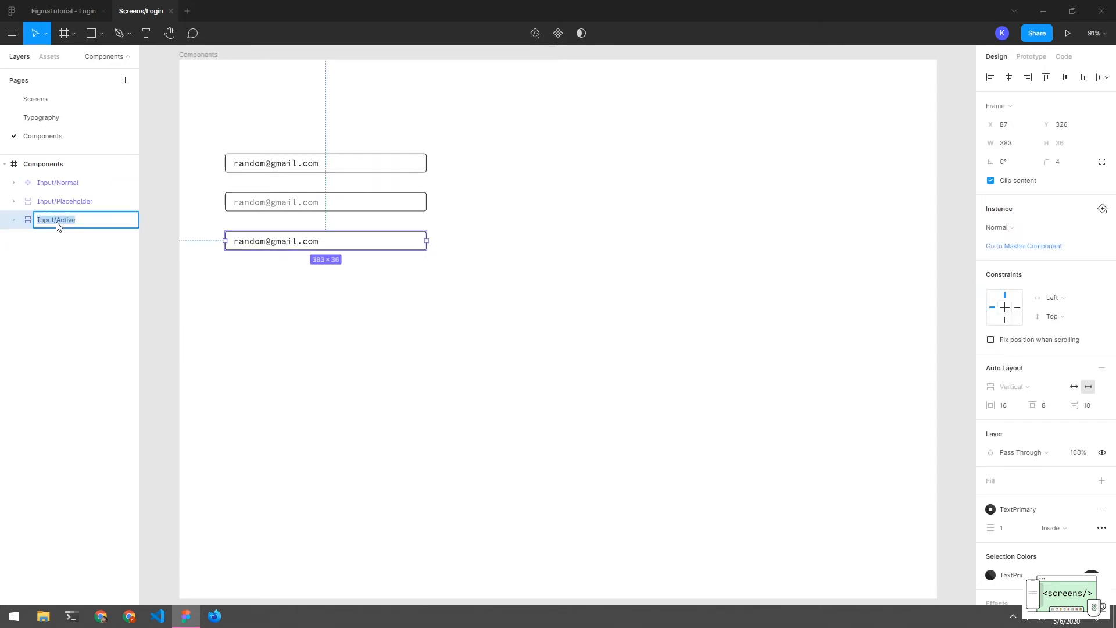
pyautogui.click(67, 233)
pyautogui.click(329, 239)
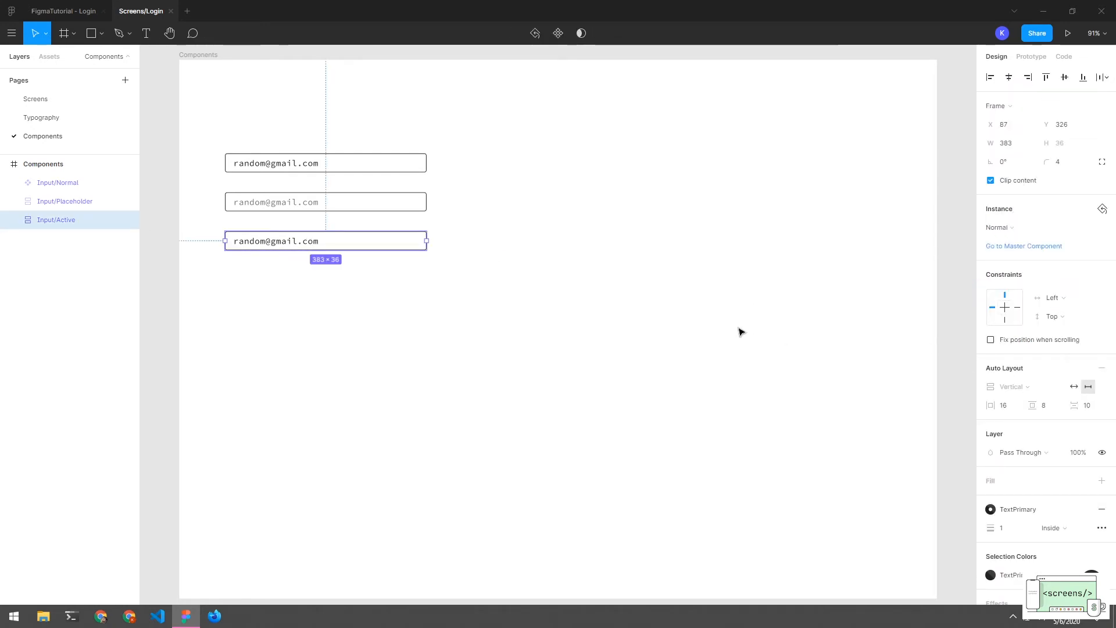
# Set Input/Active's border stroke to Purple 1, 1 px inside
pyautogui.click(13, 221)
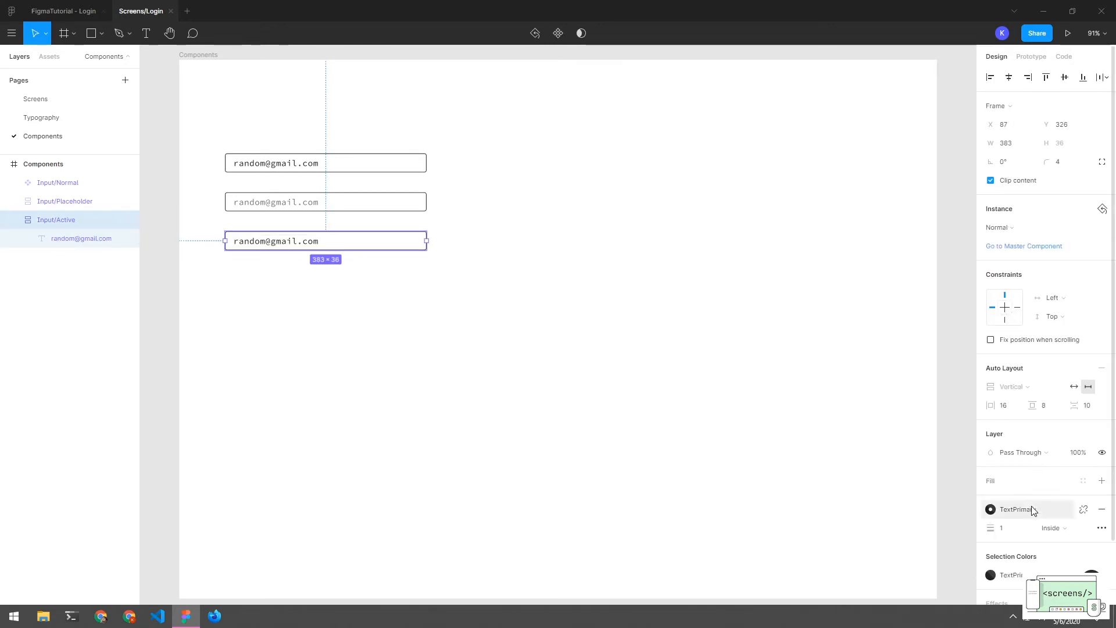
pyautogui.scroll(-2, 1017, 508)
pyautogui.click(990, 439)
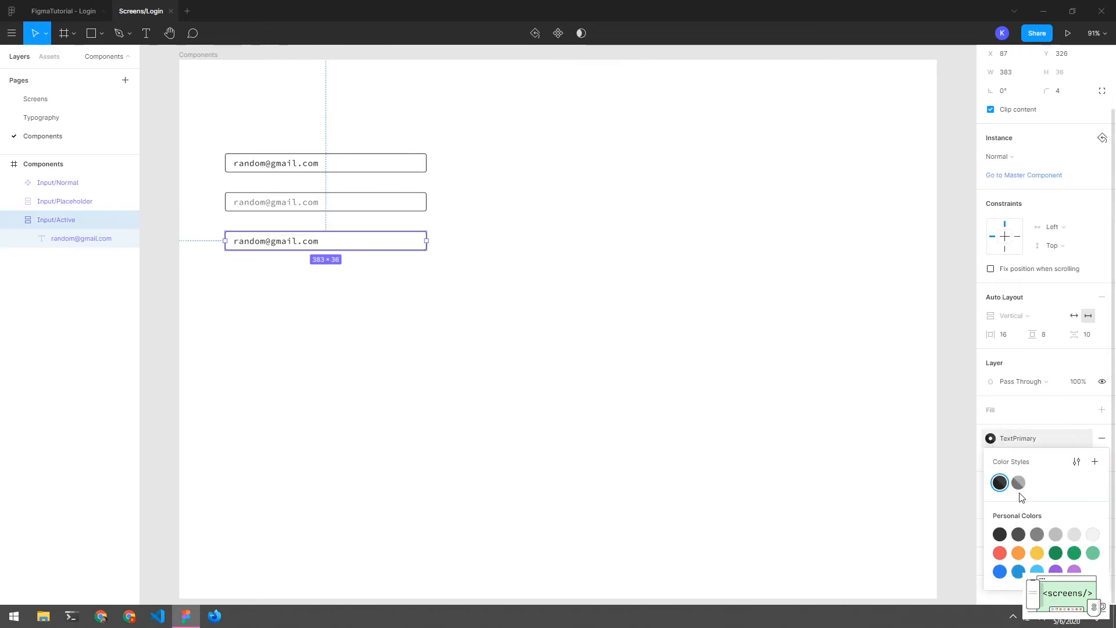
pyautogui.press('Escape')
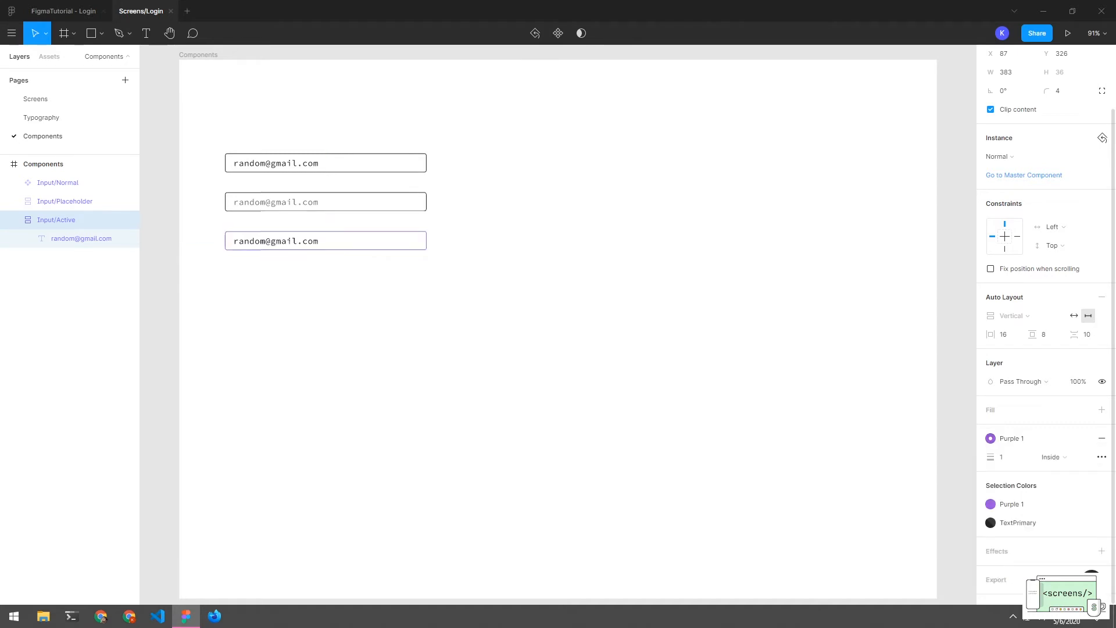
pyautogui.click(656, 395)
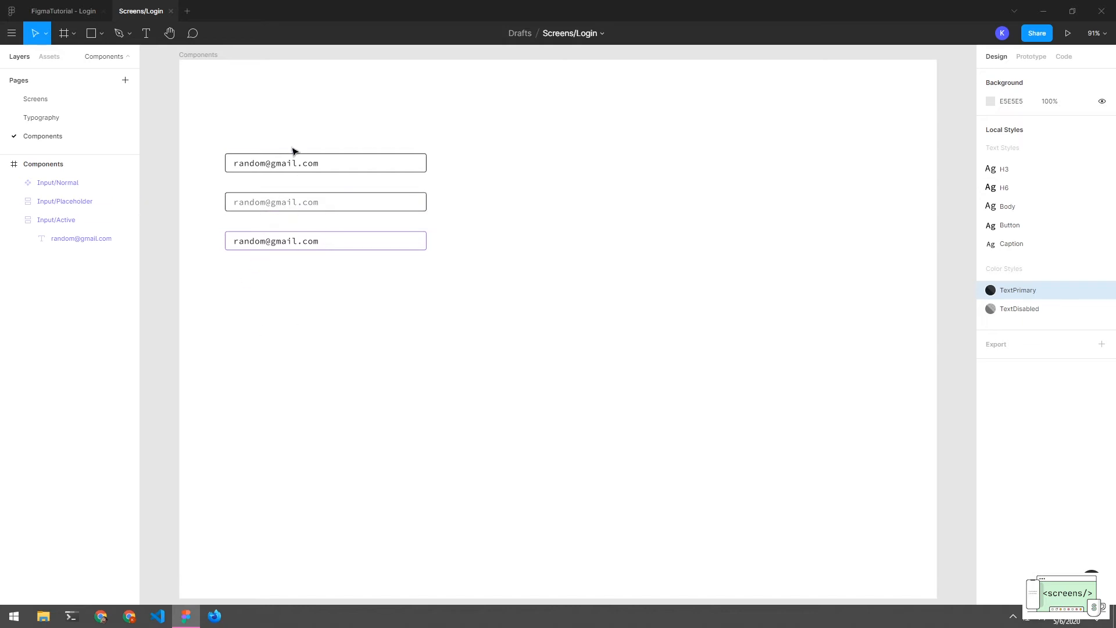
pyautogui.click(14, 220)
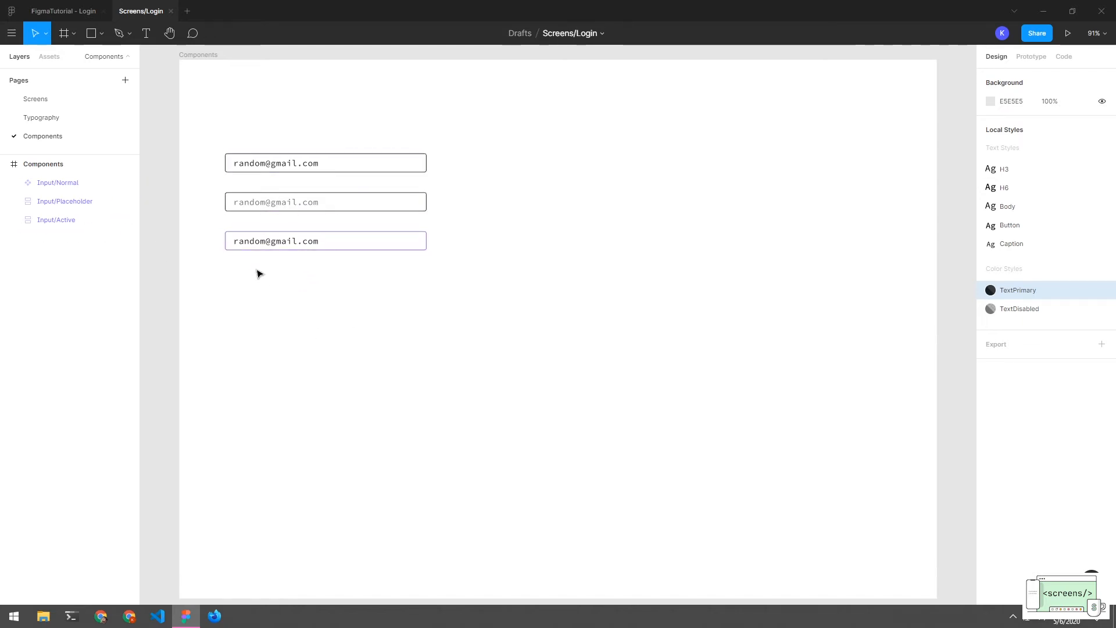
pyautogui.click(58, 219)
pyautogui.click(163, 272)
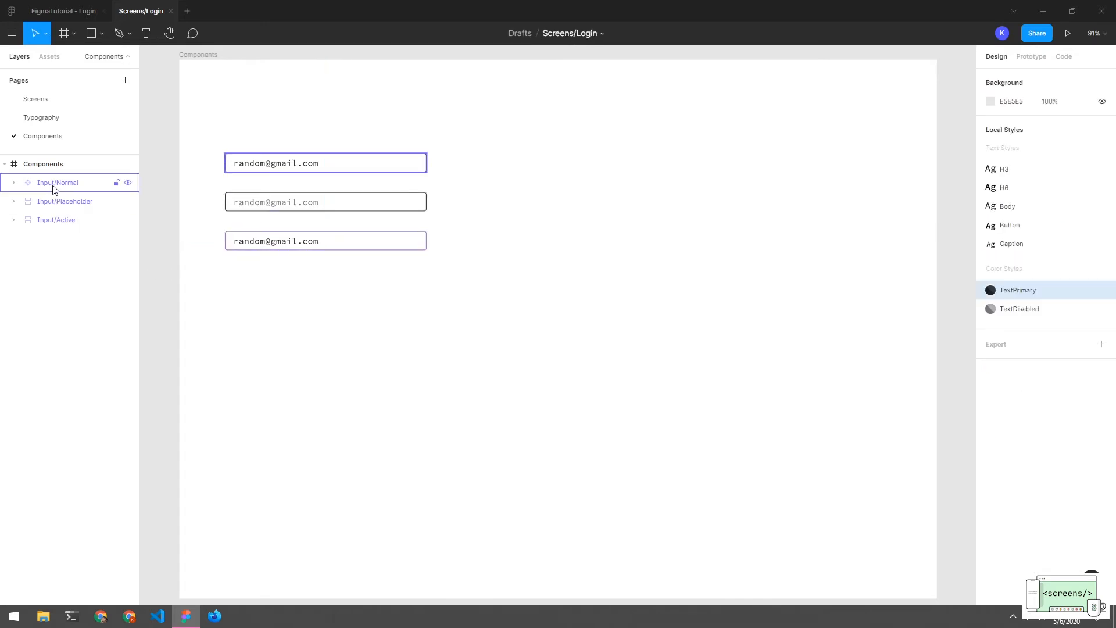
# Duplicate Input/Active as a fourth field below and rename it Input/Error
pyautogui.click(243, 247)
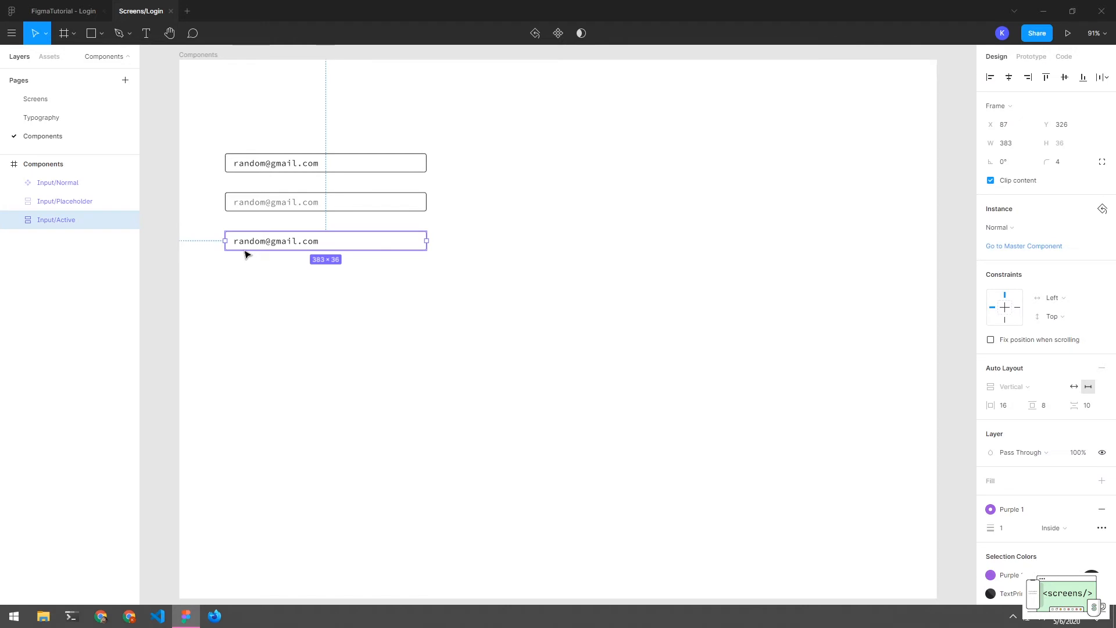
pyautogui.moveTo(250, 249); pyautogui.dragTo(254, 289)
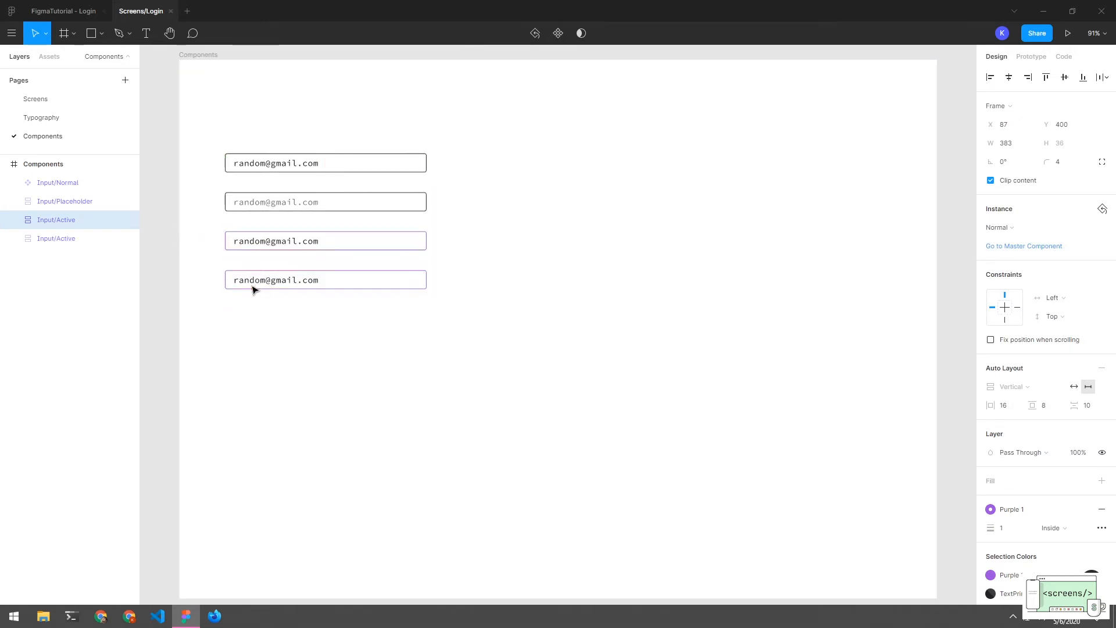
pyautogui.click(270, 326)
pyautogui.click(76, 220)
pyautogui.doubleClick(82, 220)
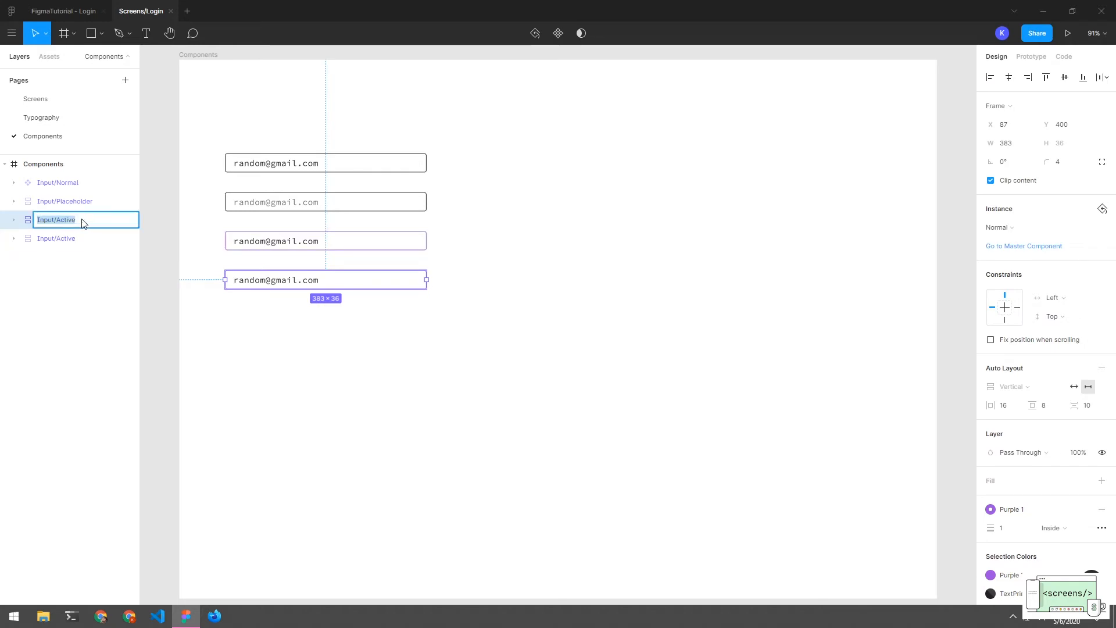
pyautogui.click(85, 223)
pyautogui.write('Error')
pyautogui.press('Return')
# Give Input/Error a red border, then select all four input fields together
pyautogui.click(347, 400)
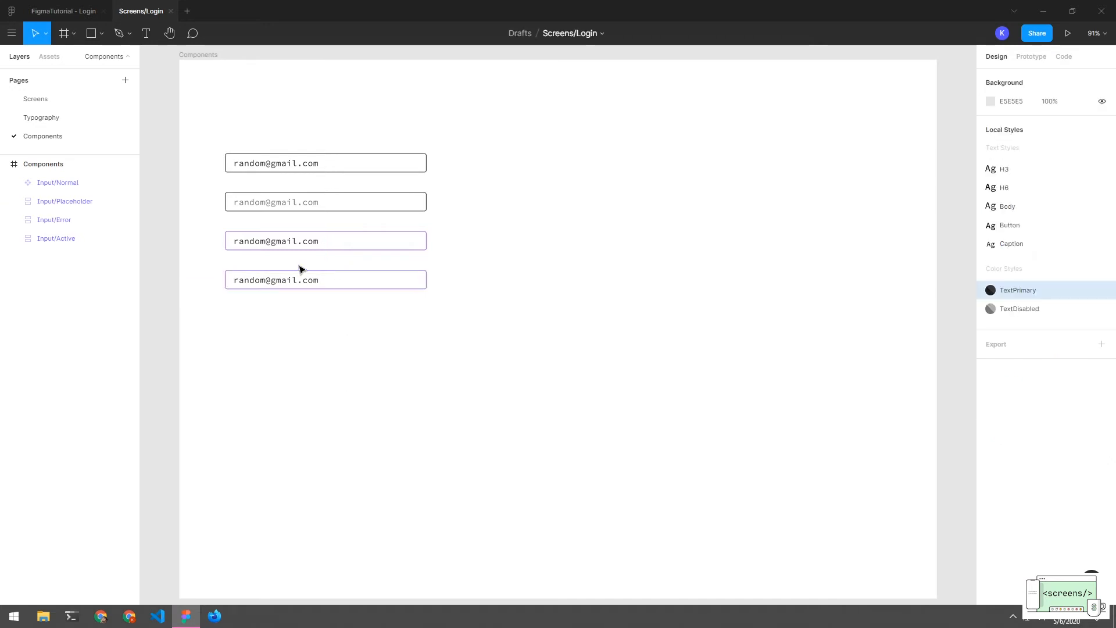
pyautogui.click(79, 221)
pyautogui.click(18, 219)
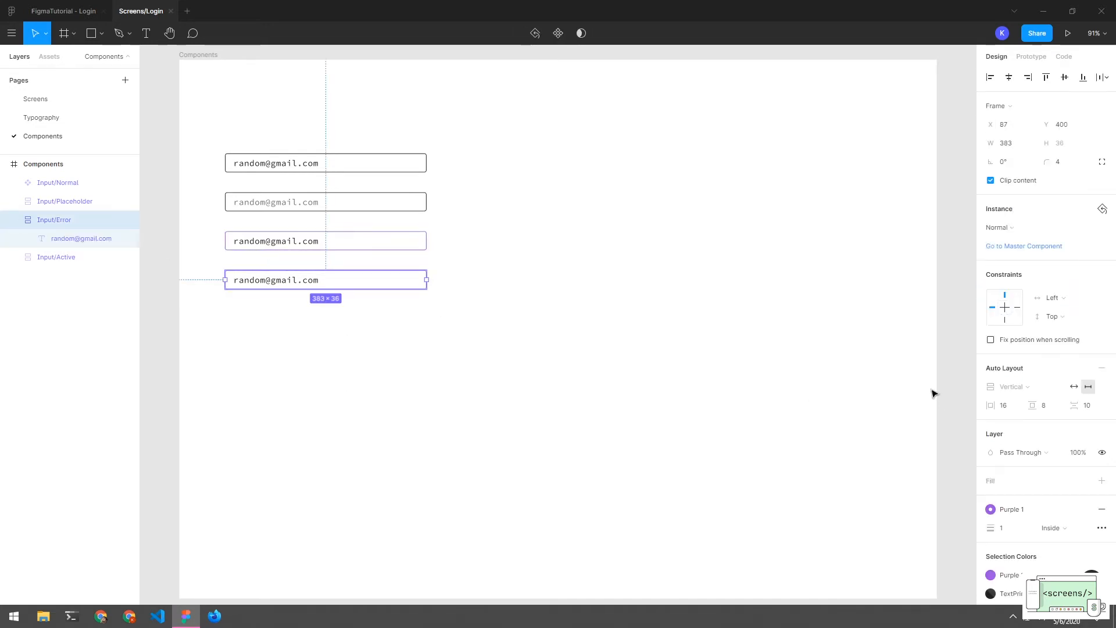
pyautogui.click(990, 509)
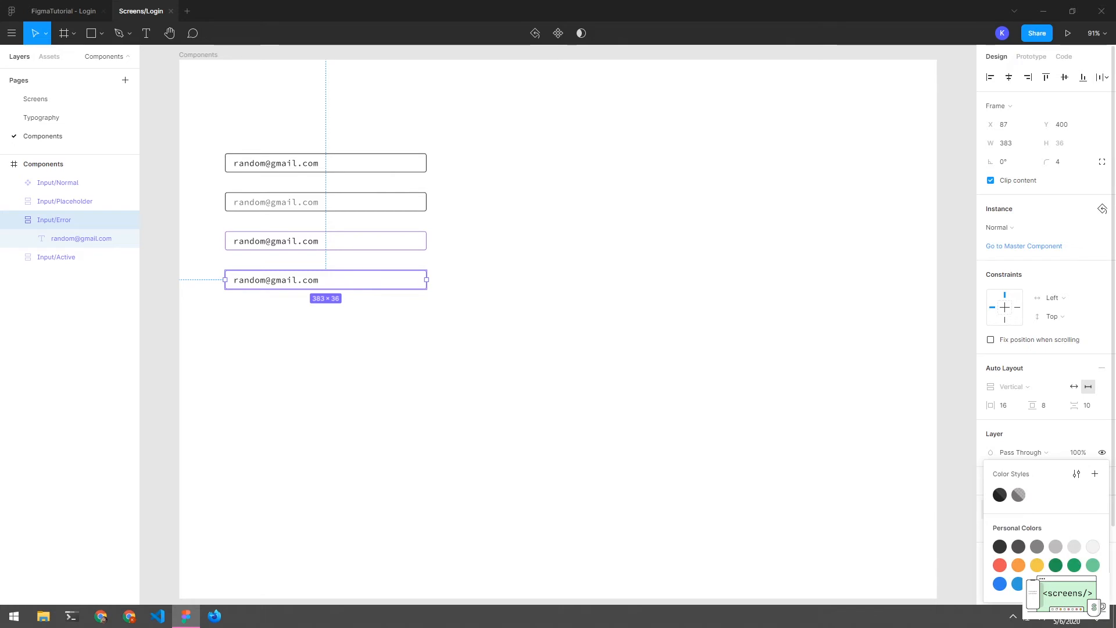
pyautogui.click(999, 564)
pyautogui.click(486, 363)
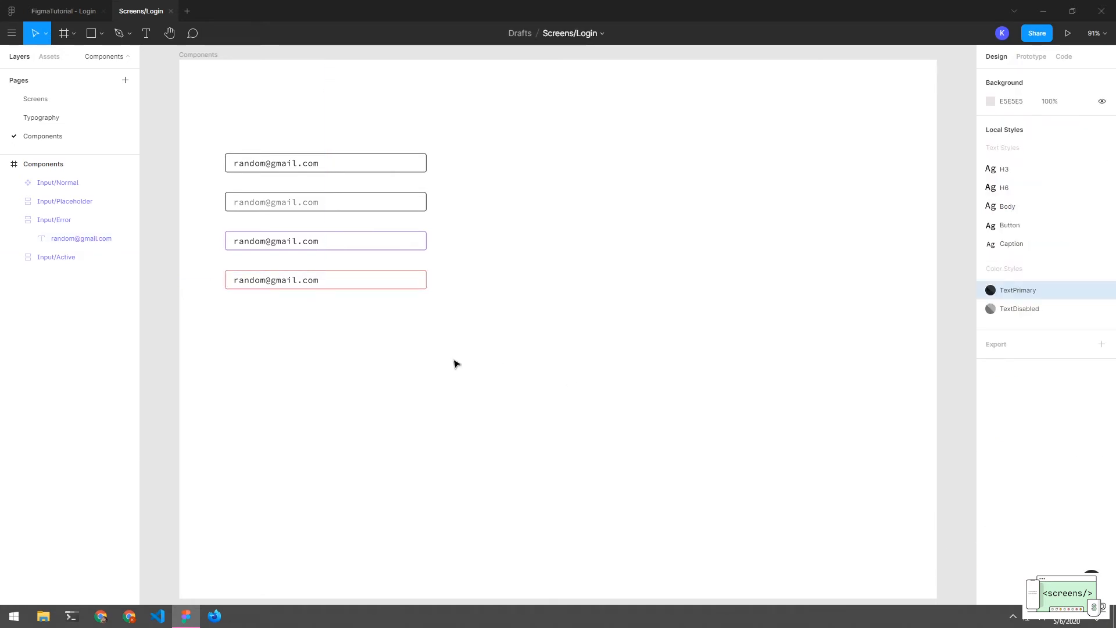
pyautogui.moveTo(446, 97); pyautogui.dragTo(281, 334)
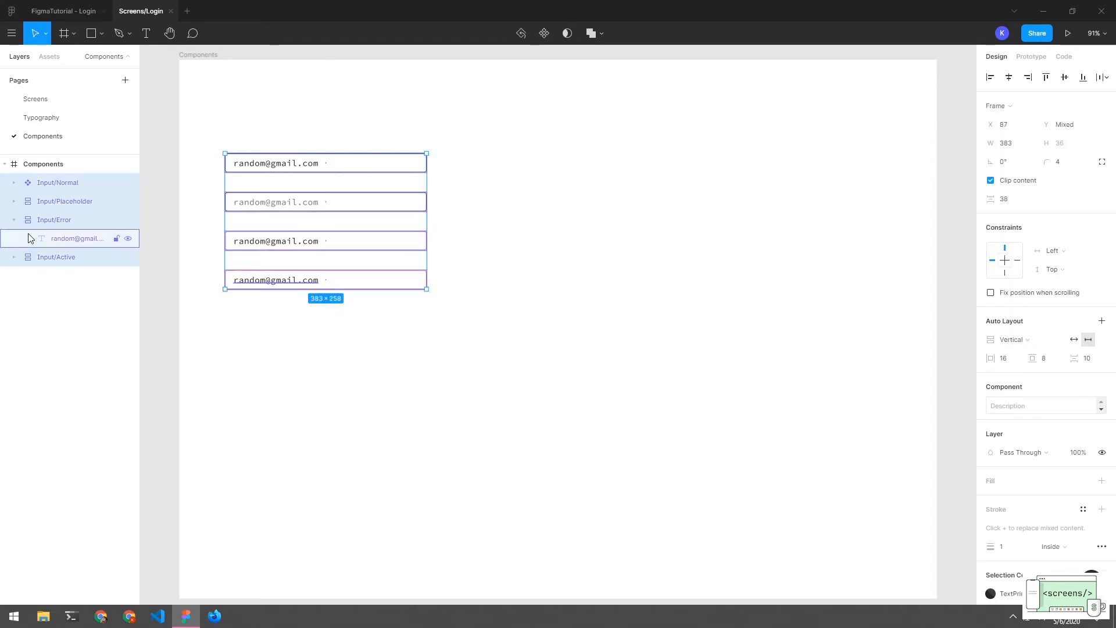
pyautogui.click(14, 220)
pyautogui.click(54, 308)
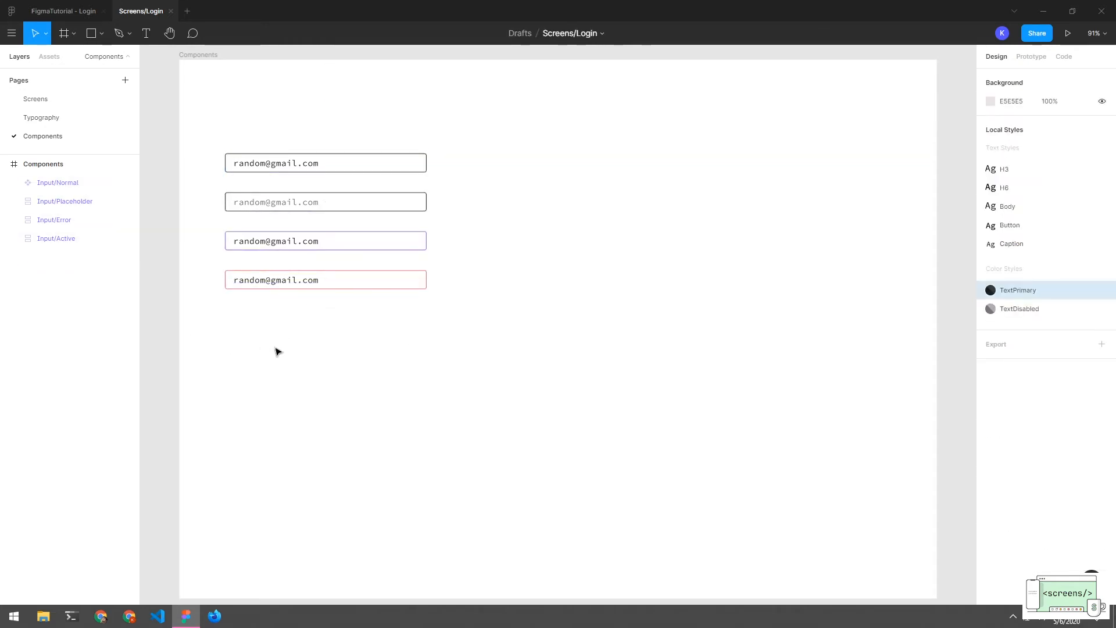
# Create components from Input/Placeholder, Input/Error and Input/Active in turn
pyautogui.click(56, 204)
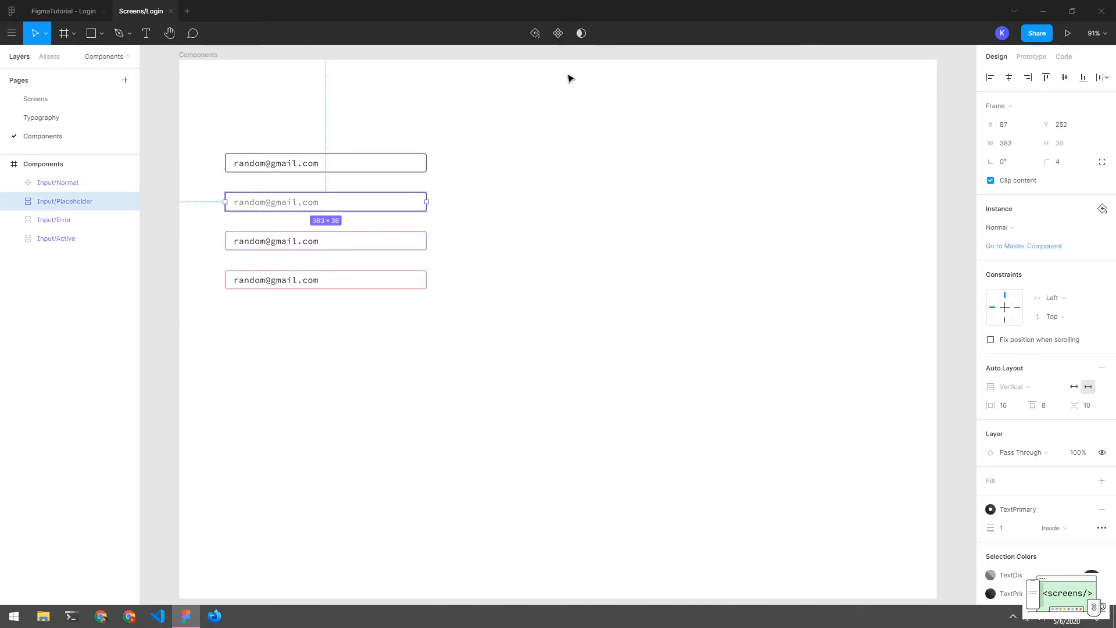
pyautogui.click(547, 34)
pyautogui.click(65, 219)
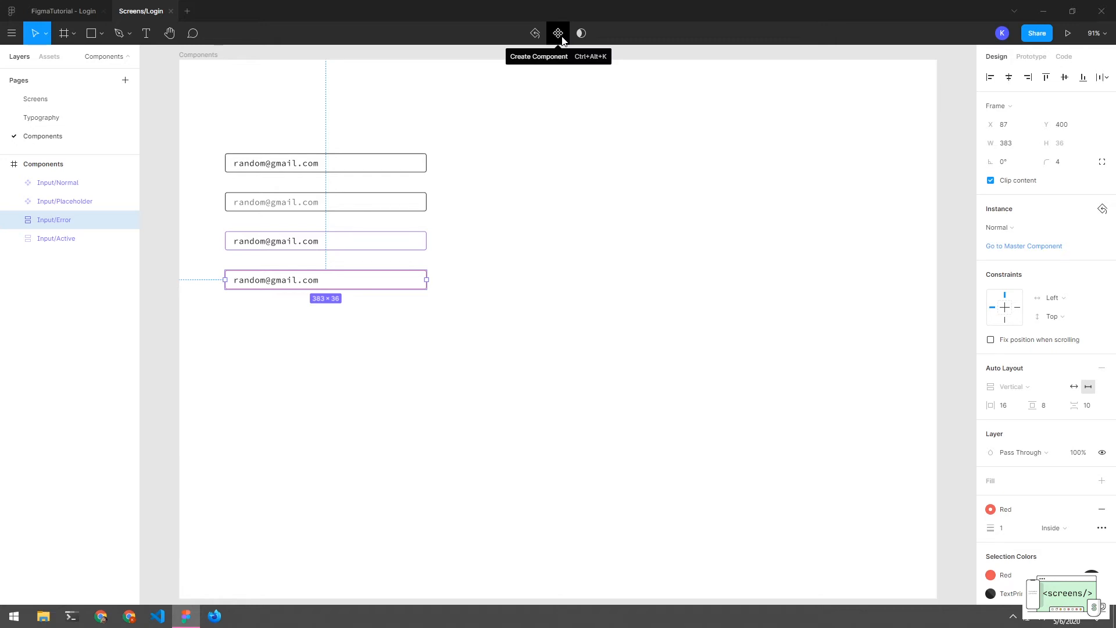
pyautogui.click(558, 33)
pyautogui.click(65, 238)
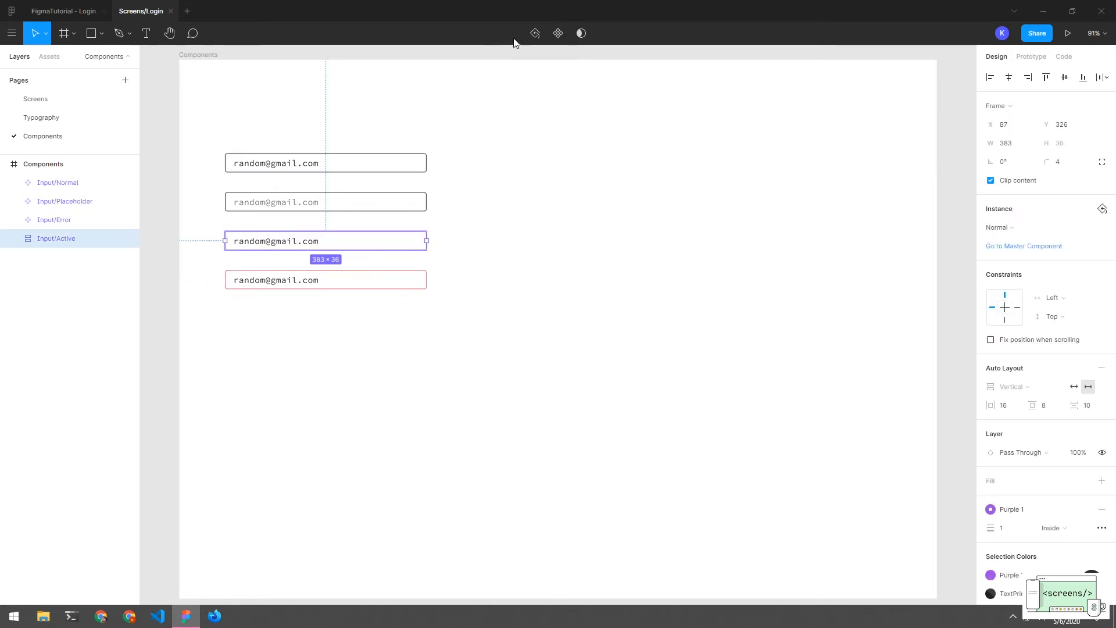
pyautogui.click(558, 33)
pyautogui.click(313, 346)
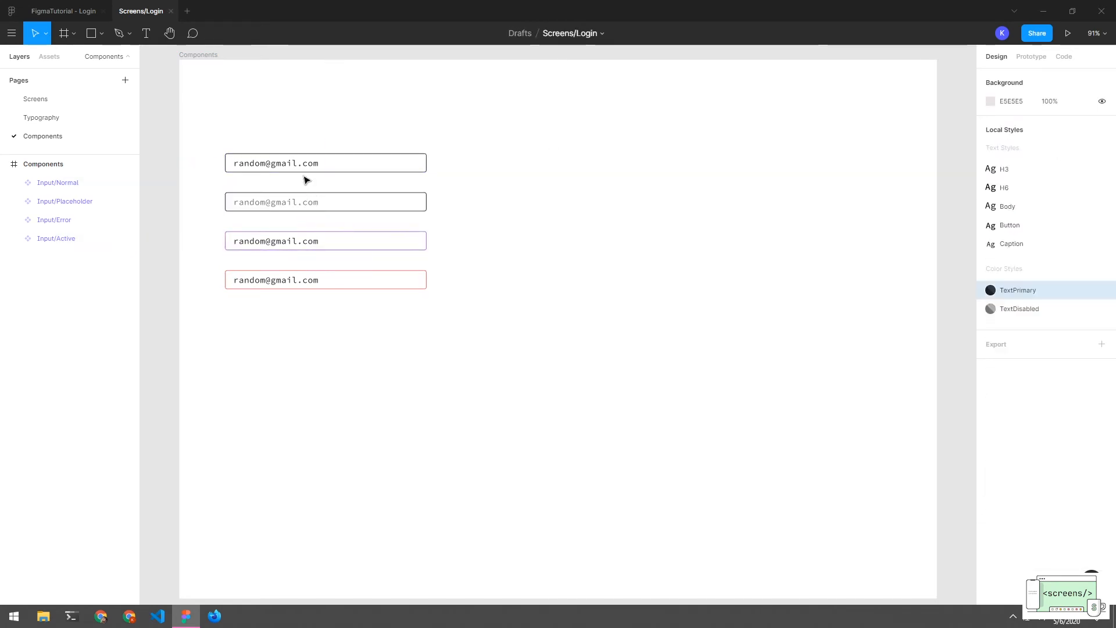
# Alt-drag a copy of Input/Normal below the four input variants
pyautogui.moveTo(307, 170); pyautogui.dragTo(304, 349)
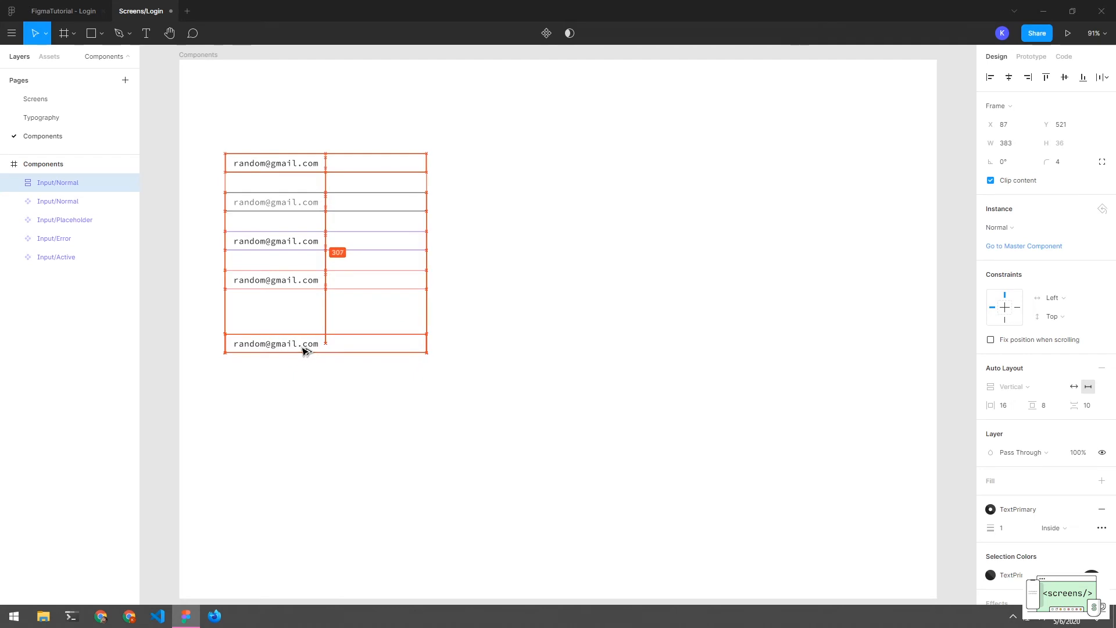
pyautogui.doubleClick(304, 348)
pyautogui.click(307, 371)
# Rename the copy's layer to Button/Normal
pyautogui.click(31, 183)
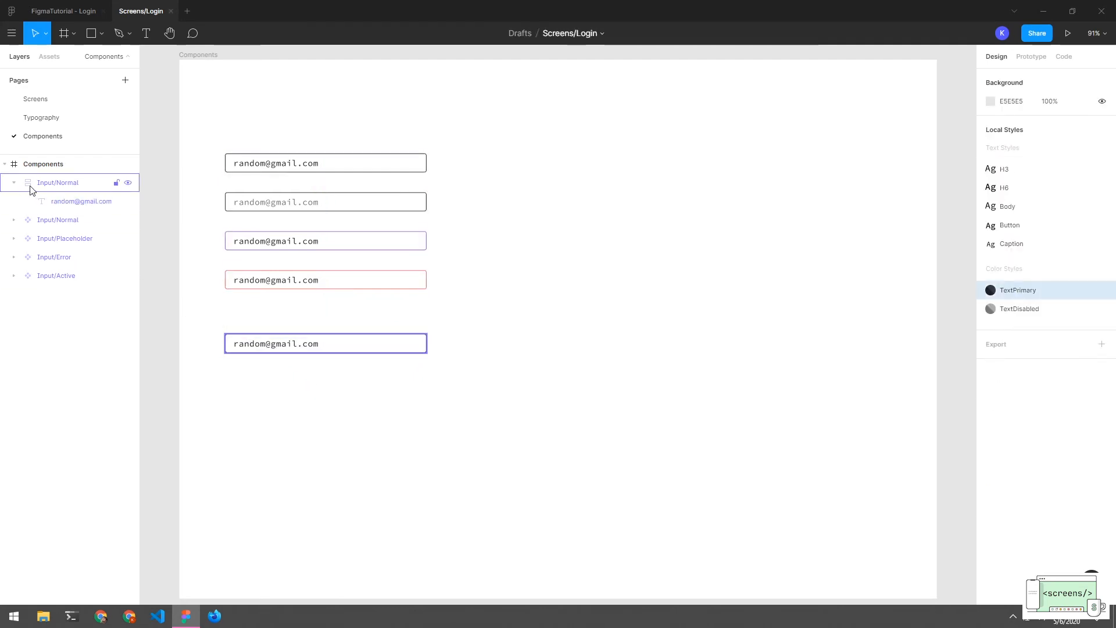
pyautogui.doubleClick(65, 184)
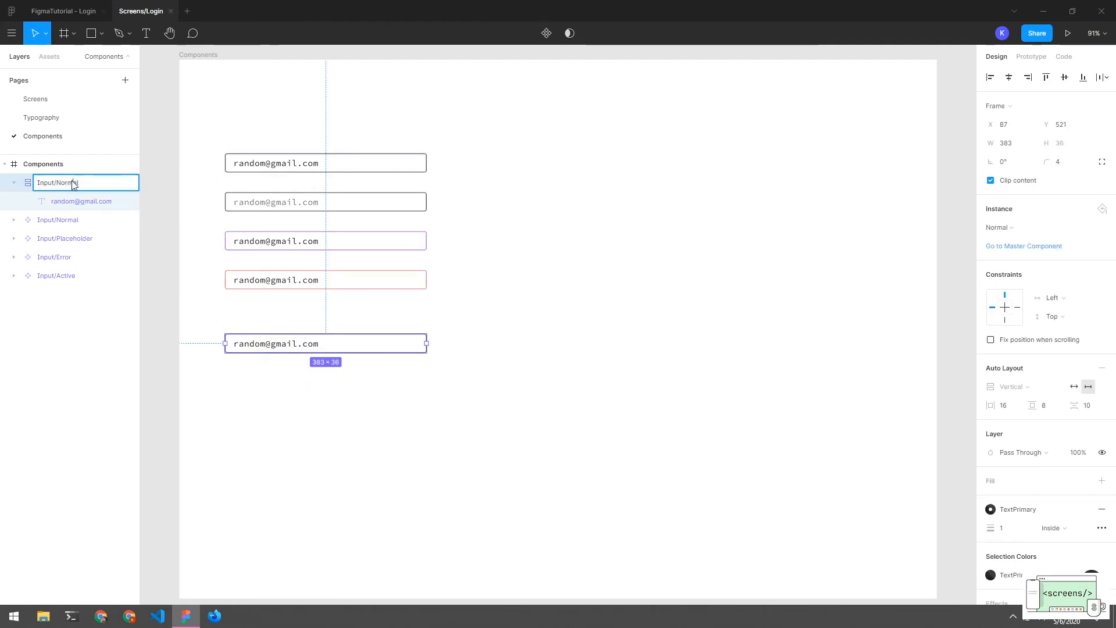
pyautogui.doubleClick(40, 183)
pyautogui.write('E')
pyautogui.write('utton')
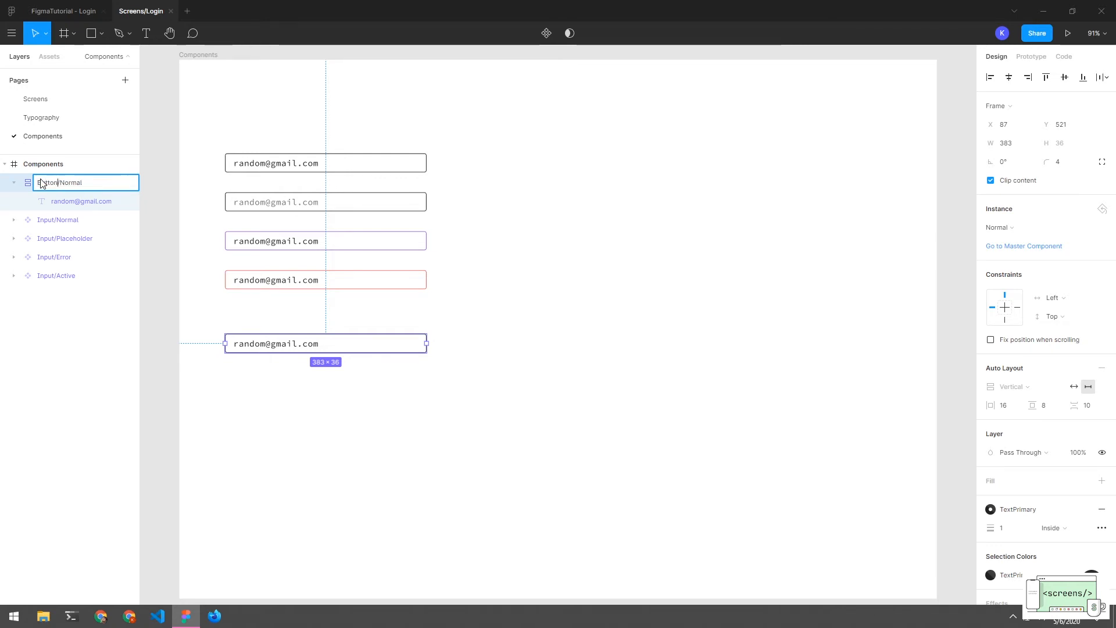
pyautogui.press('Return')
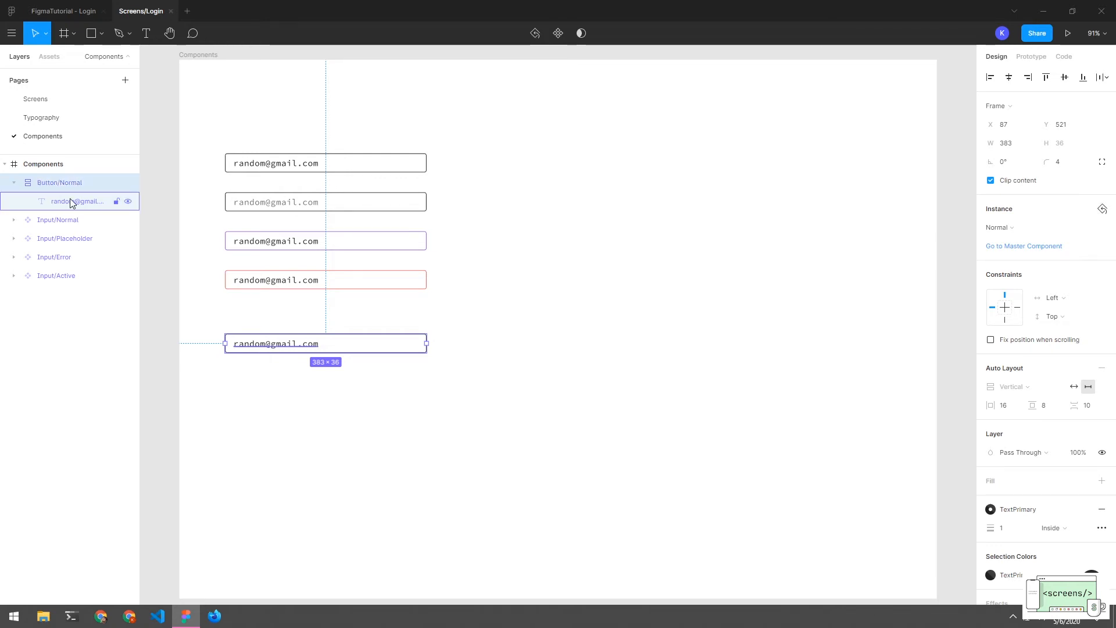
pyautogui.click(70, 199)
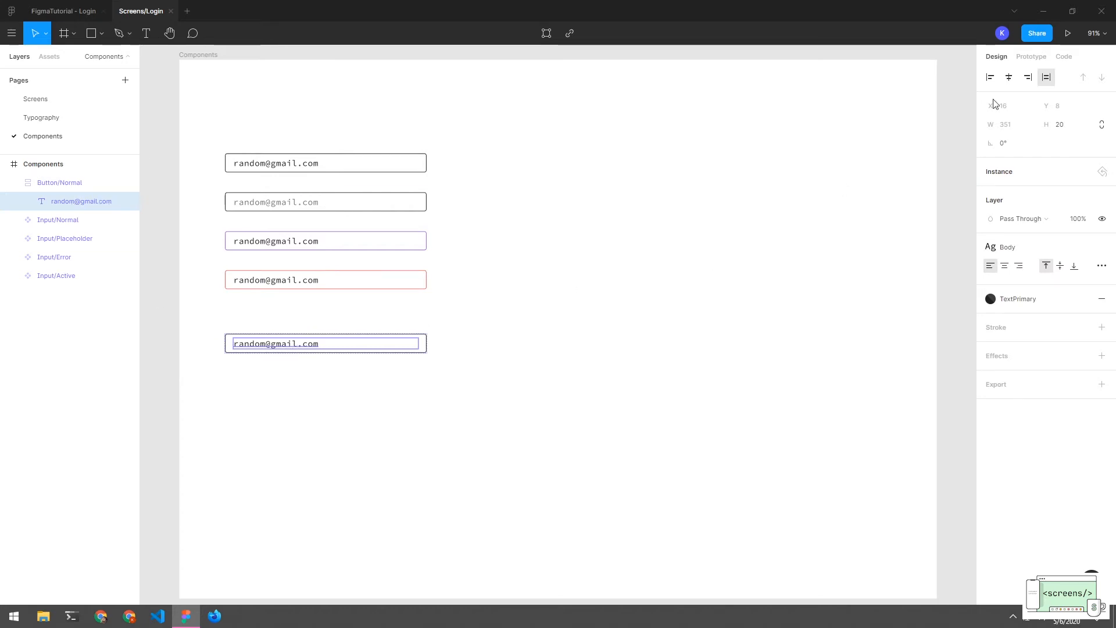
# Centre-align the sample text inside the Button/Normal button
pyautogui.hotkey('alt', 'h')
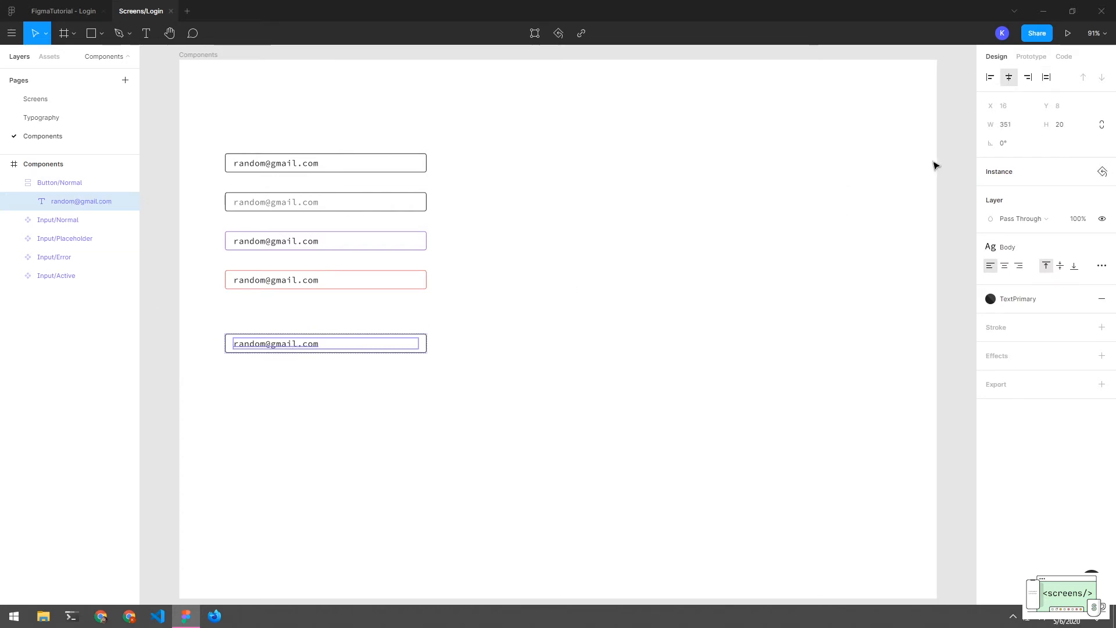
pyautogui.click(1046, 77)
pyautogui.click(1004, 267)
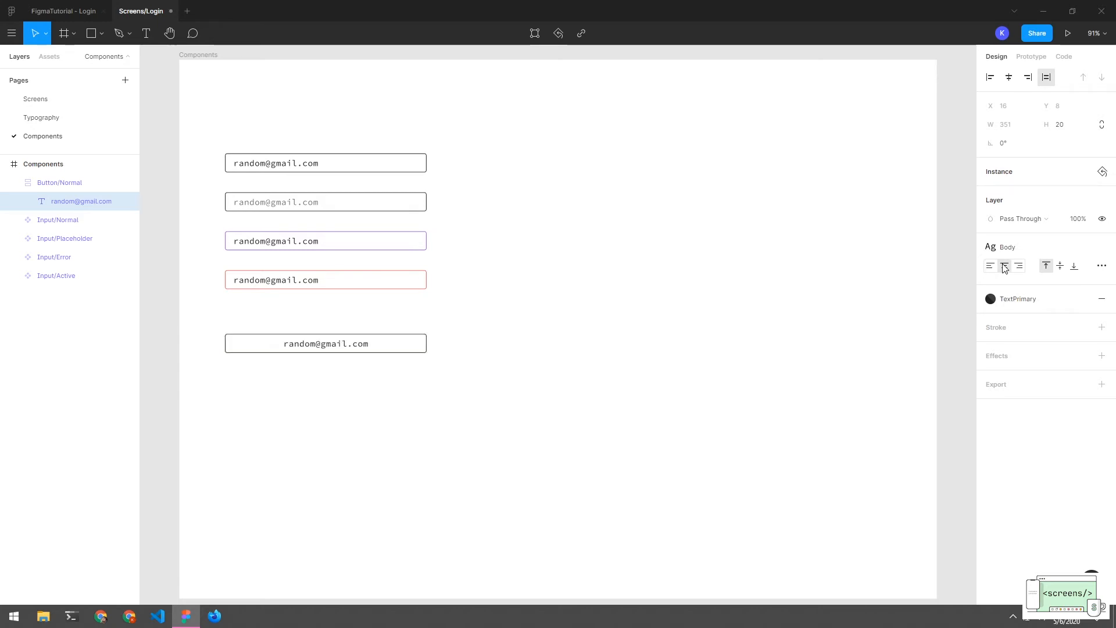
pyautogui.click(533, 306)
# Raise the Button/Normal frame's horizontal Auto Layout padding from 16 to 32
pyautogui.click(344, 345)
pyautogui.doubleClick(343, 346)
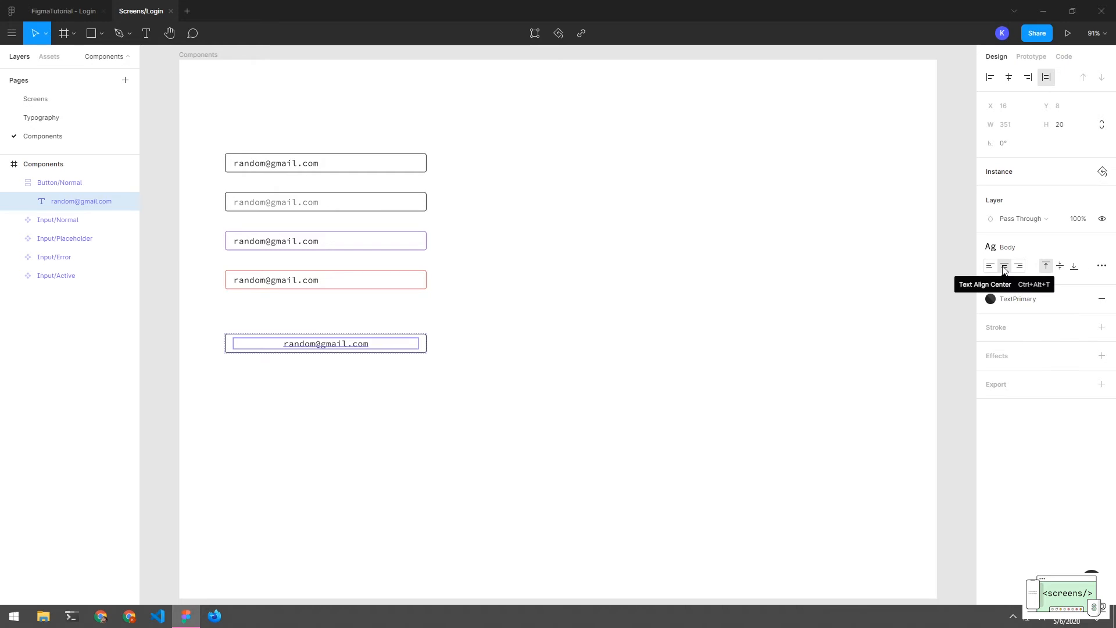
pyautogui.press('Escape')
pyautogui.click(1010, 407)
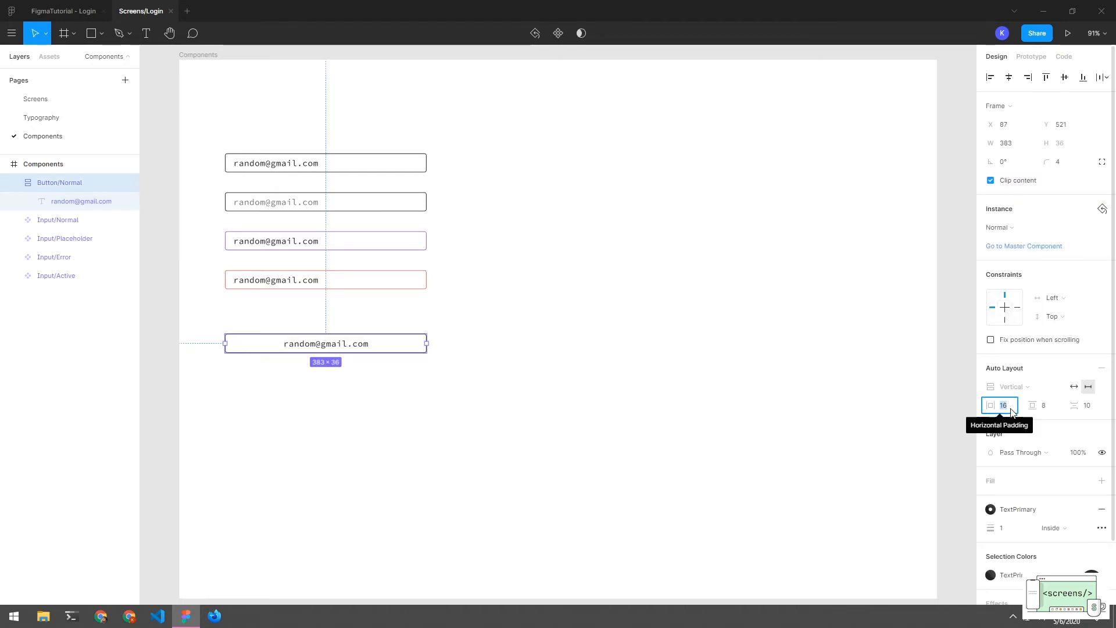
pyautogui.write('32')
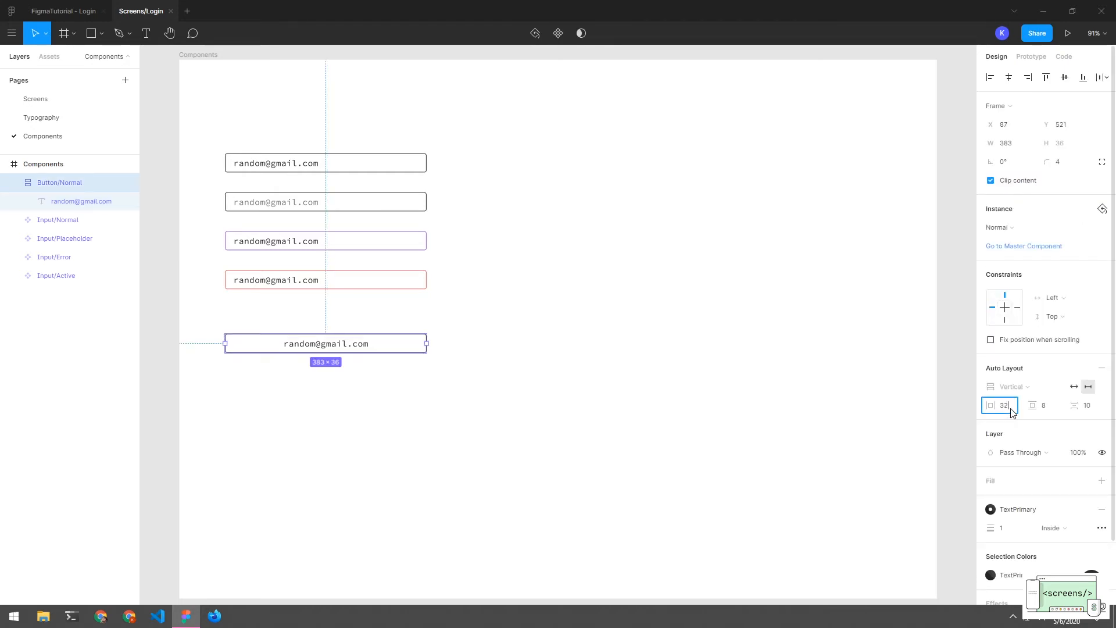
pyautogui.press('Return')
pyautogui.click(562, 390)
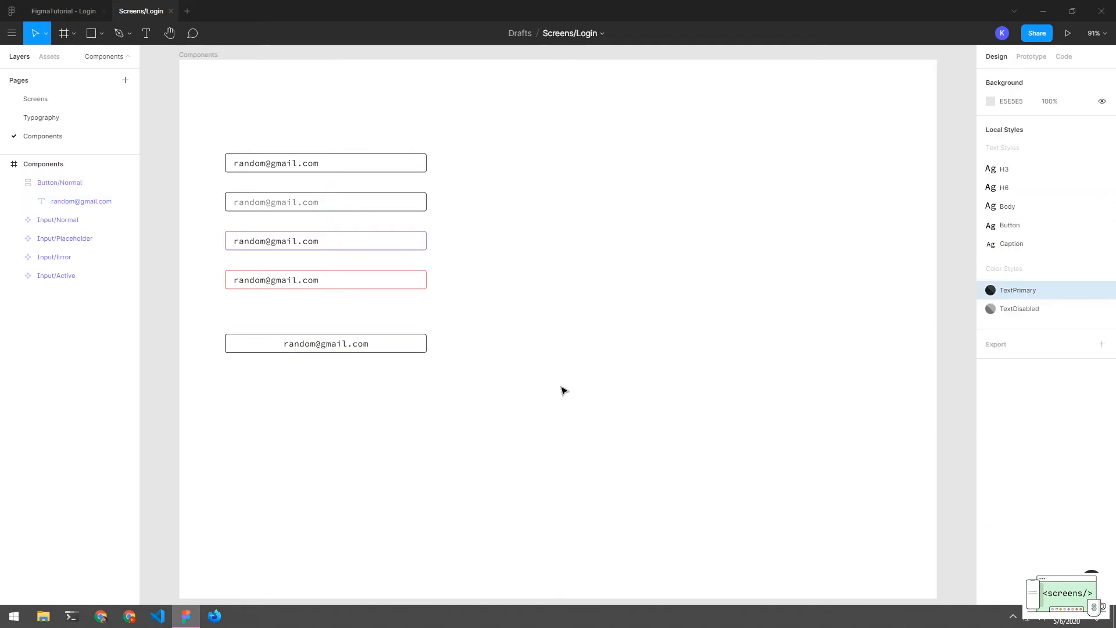
pyautogui.click(366, 349)
# Replace the button's placeholder email text with 'Login'
pyautogui.click(409, 348)
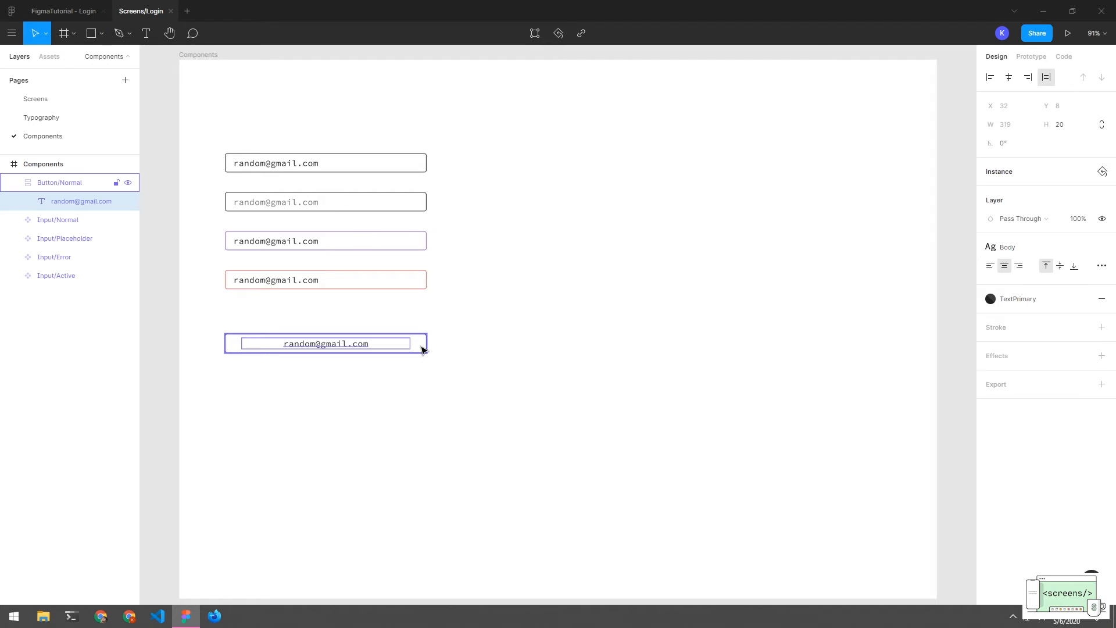
pyautogui.click(458, 378)
pyautogui.moveTo(451, 325); pyautogui.dragTo(350, 344)
pyautogui.doubleClick(351, 343)
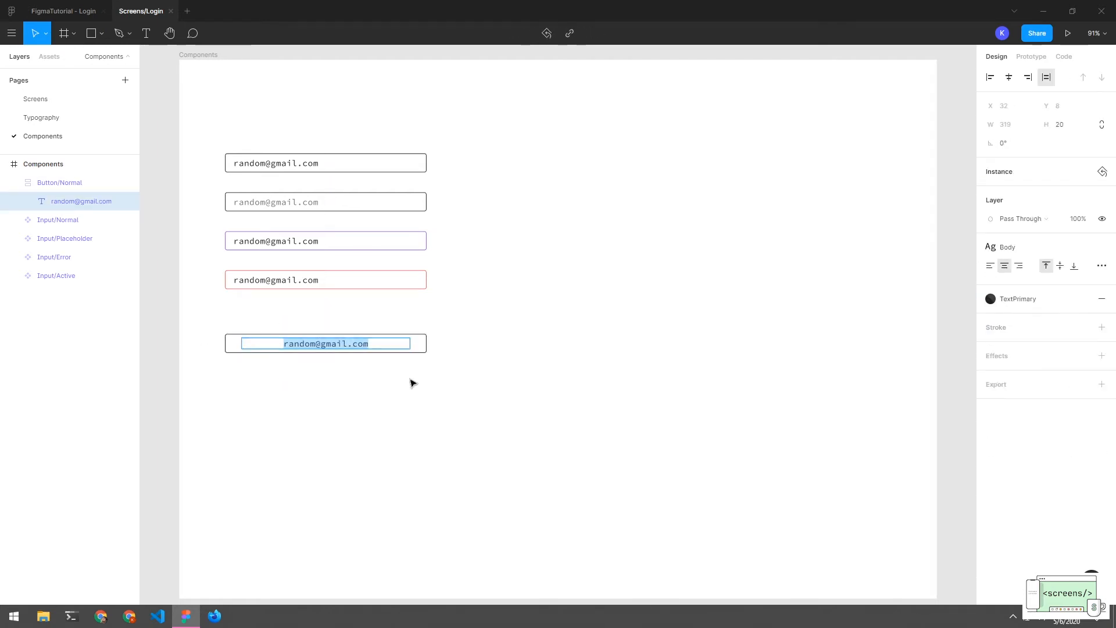
pyautogui.click(351, 364)
pyautogui.doubleClick(344, 348)
pyautogui.press('BackSpace')
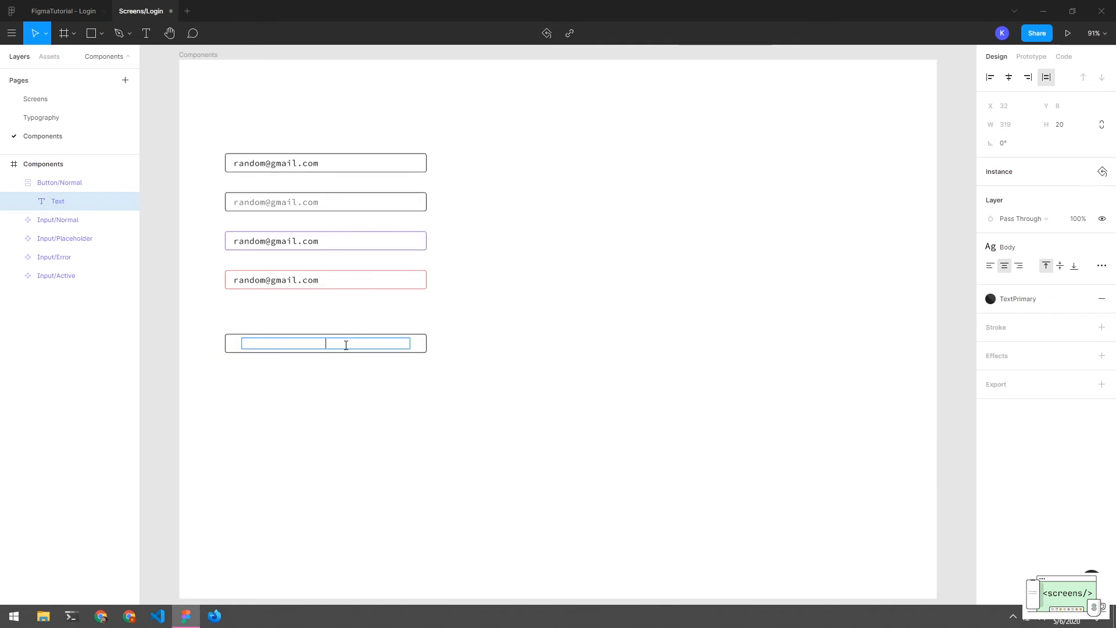
pyautogui.write('Login')
pyautogui.press('Escape')
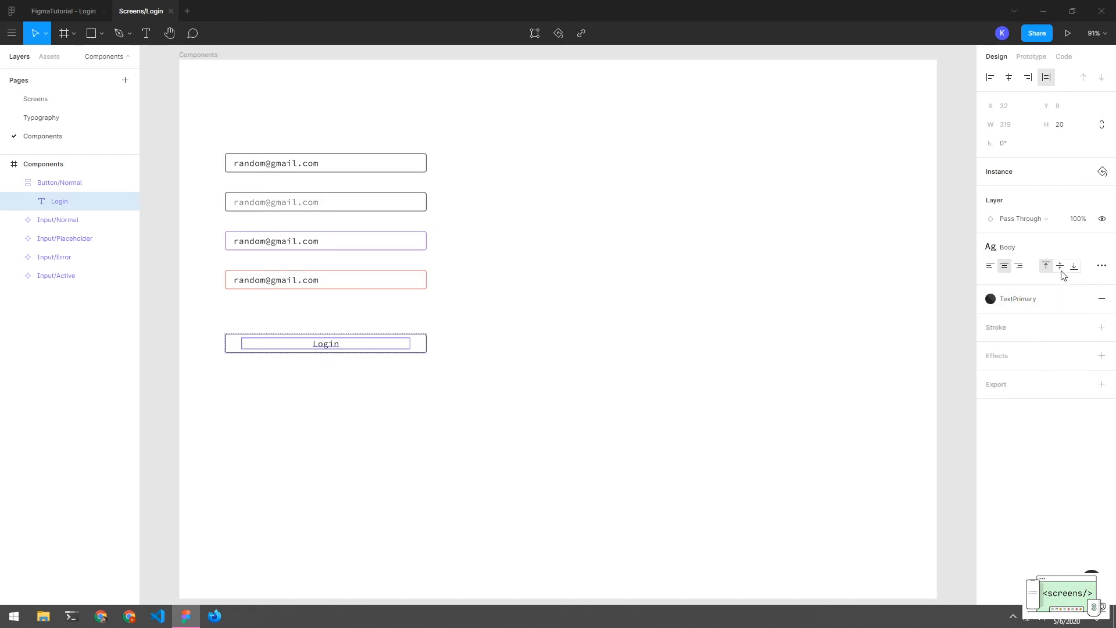
# Apply the Button text style to the Login label
pyautogui.click(1102, 247)
pyautogui.click(1035, 342)
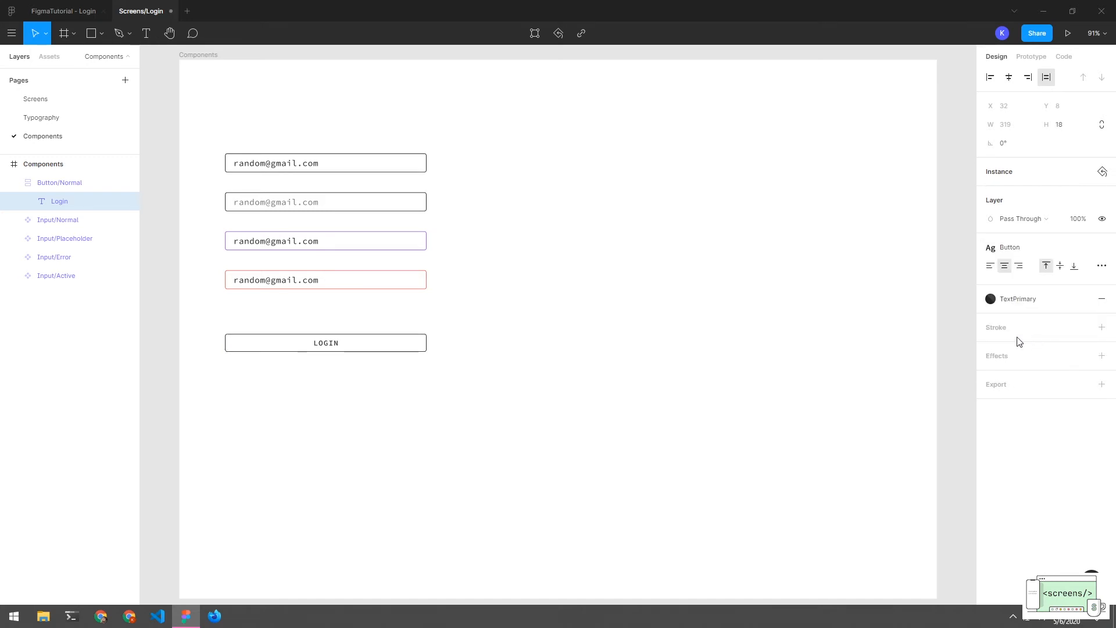
pyautogui.click(706, 330)
pyautogui.doubleClick(313, 345)
# Turn the Button/Normal frame into a component
pyautogui.click(420, 383)
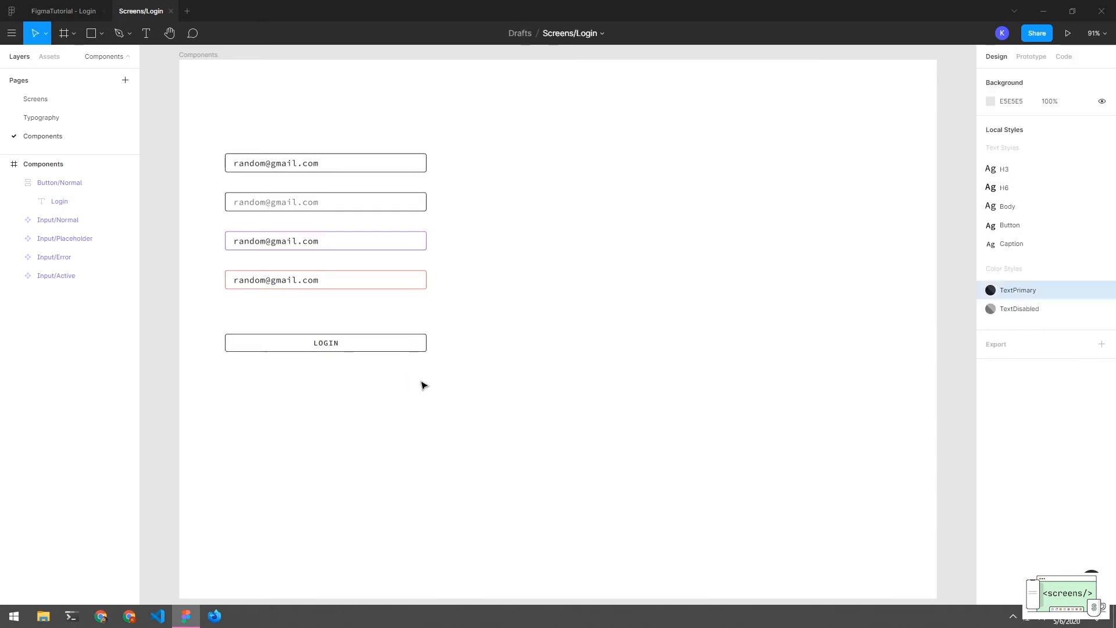
pyautogui.click(352, 346)
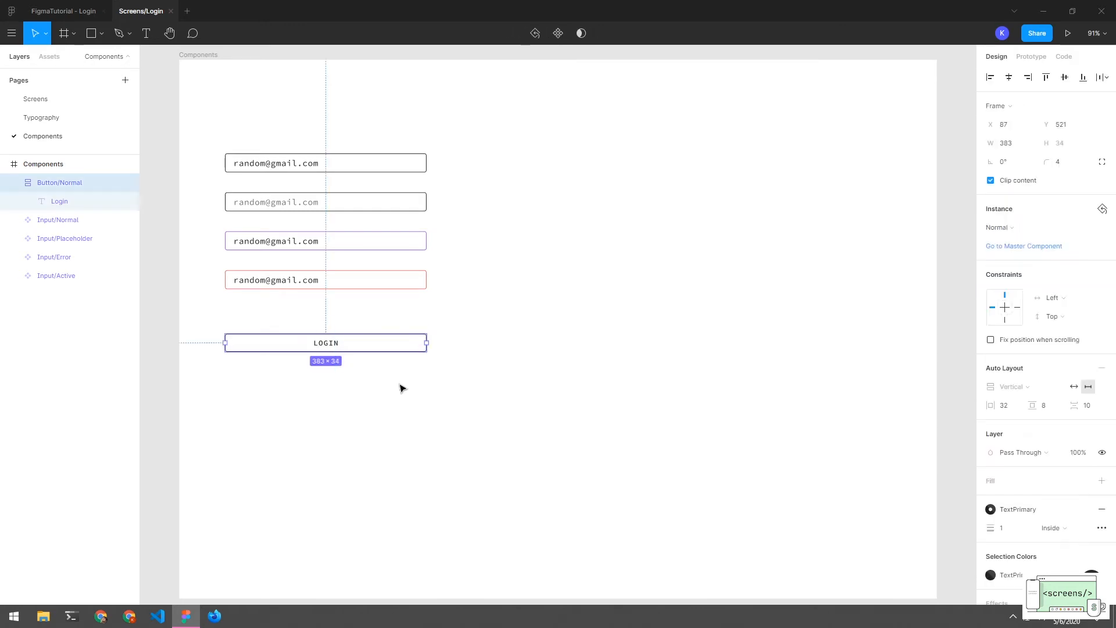
pyautogui.click(13, 186)
pyautogui.click(14, 185)
pyautogui.click(14, 185)
pyautogui.click(560, 35)
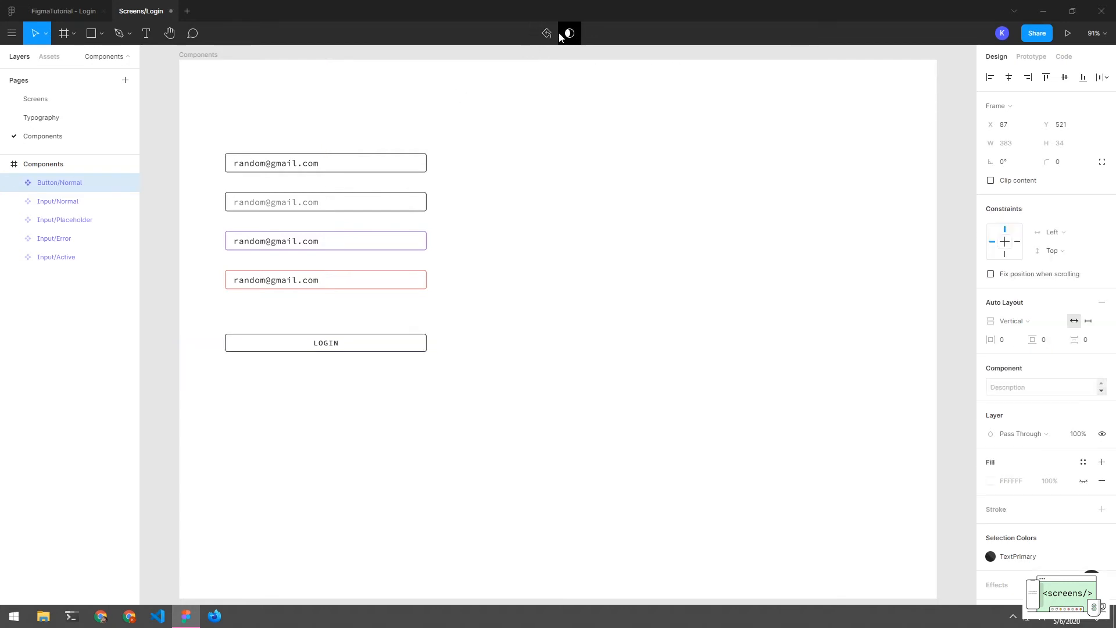
pyautogui.click(548, 210)
# Duplicate the Button/Normal LOGIN button directly below the original
pyautogui.click(13, 185)
pyautogui.click(51, 186)
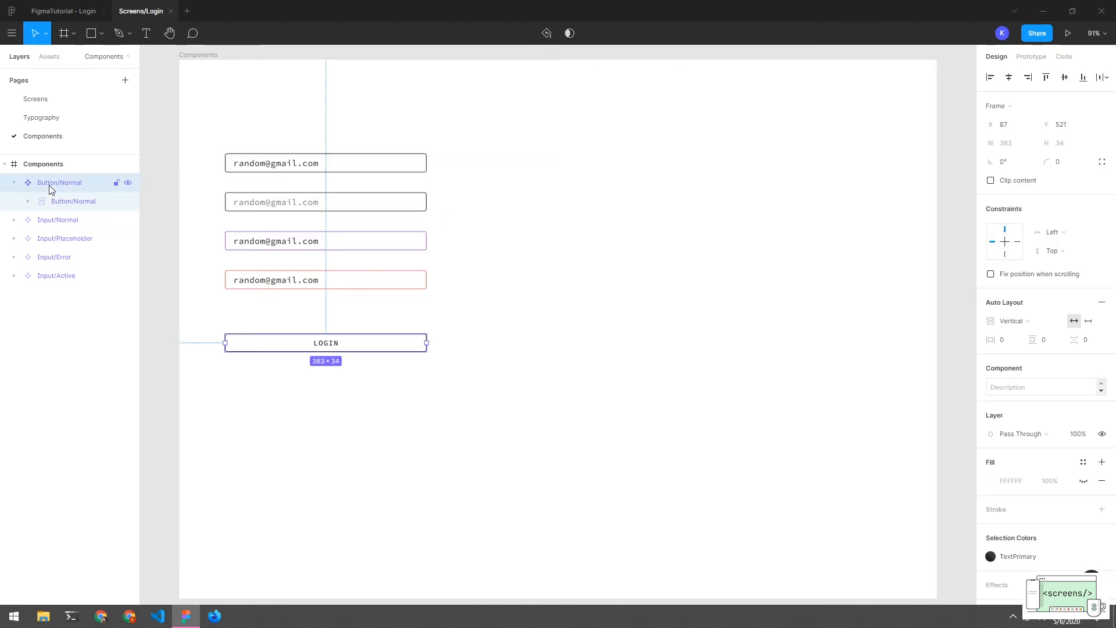
pyautogui.click(14, 185)
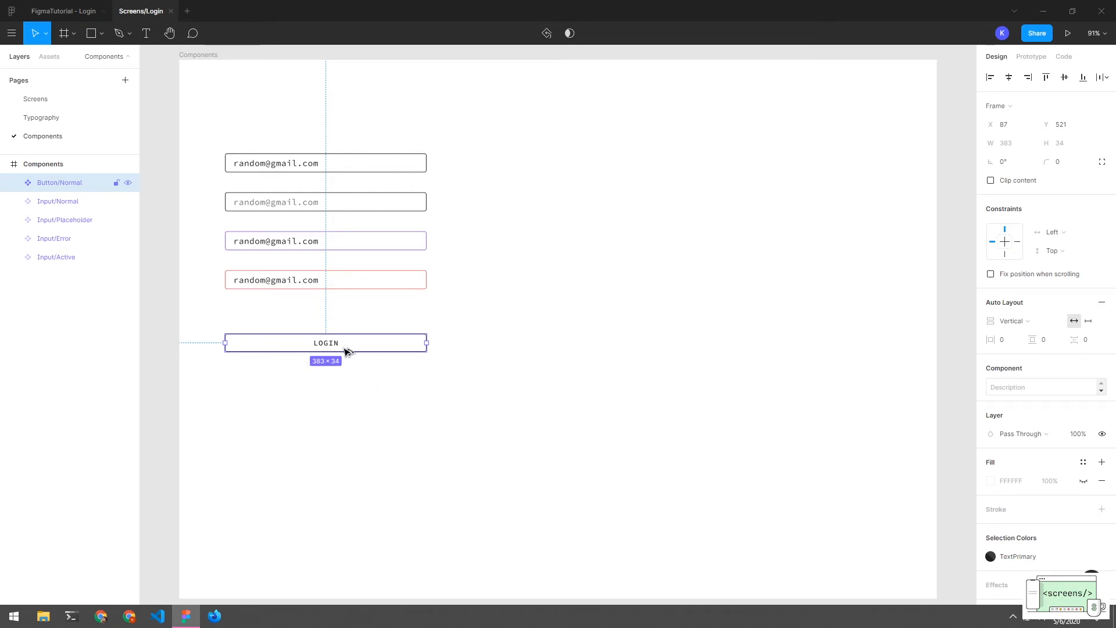
pyautogui.moveTo(347, 351); pyautogui.dragTo(349, 387)
pyautogui.click(361, 421)
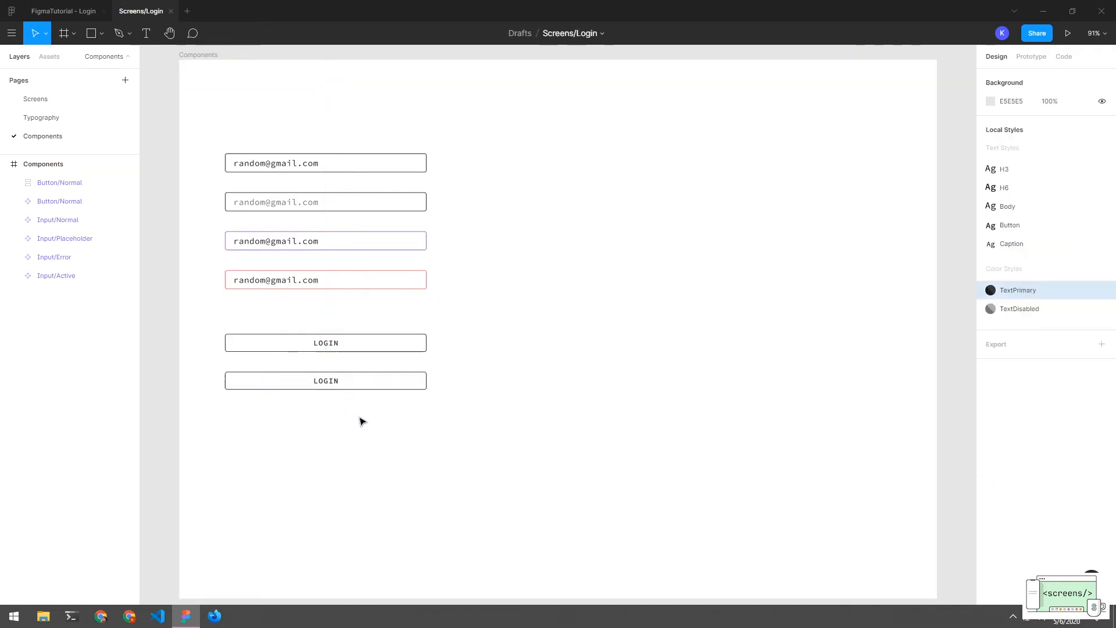
# Rename the copied button's layer to Button/Hover
pyautogui.click(343, 387)
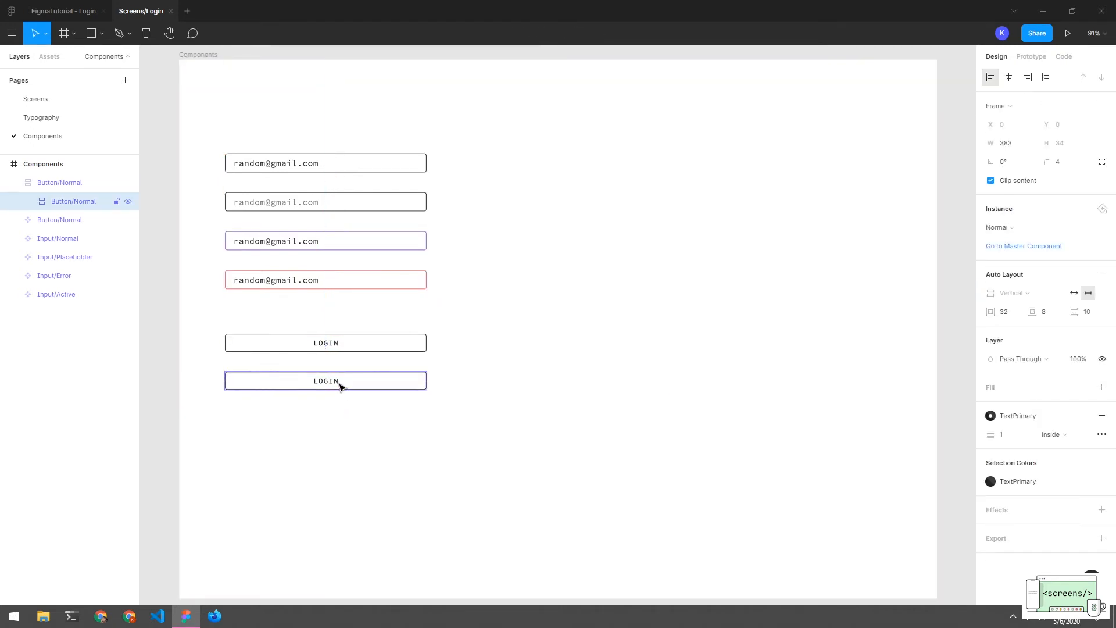
pyautogui.doubleClick(82, 184)
pyautogui.click(94, 184)
pyautogui.press('BackSpace')
pyautogui.press('BackSpace')
pyautogui.press('BackSpace')
pyautogui.press('BackSpace')
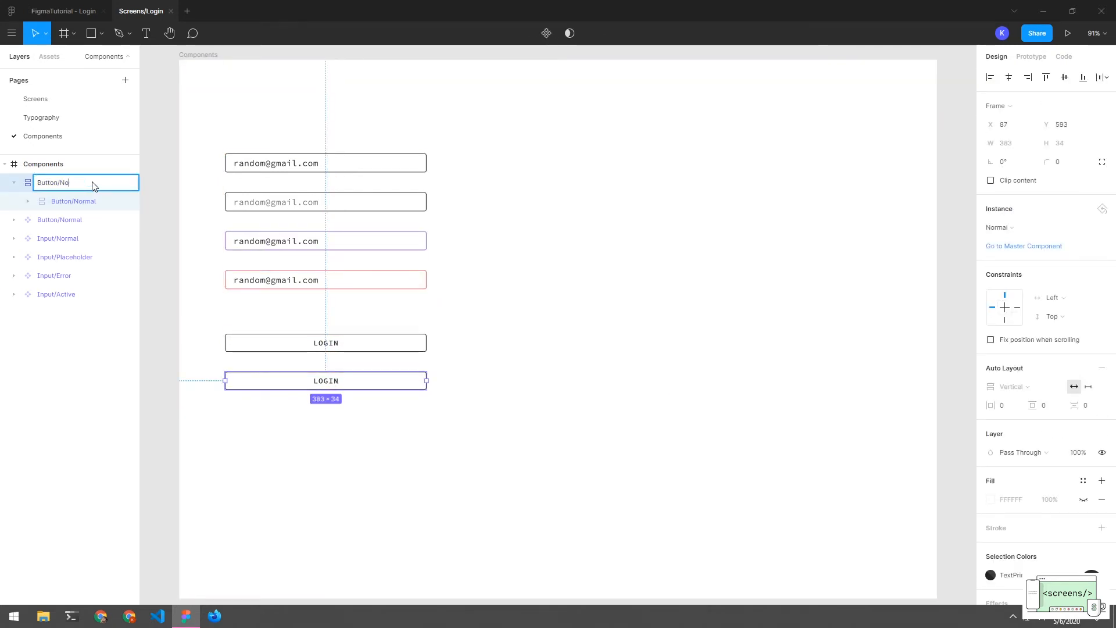
pyautogui.write('Hover')
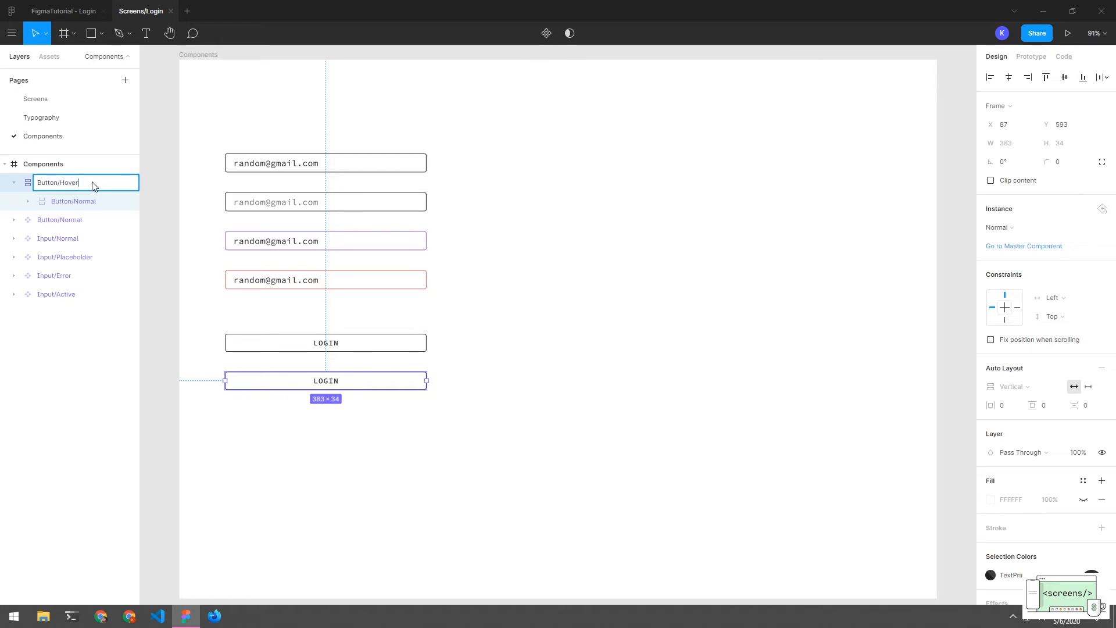
pyautogui.press('Return')
# Expand Button/Hover and select its nested Button/Normal frame
pyautogui.click(29, 201)
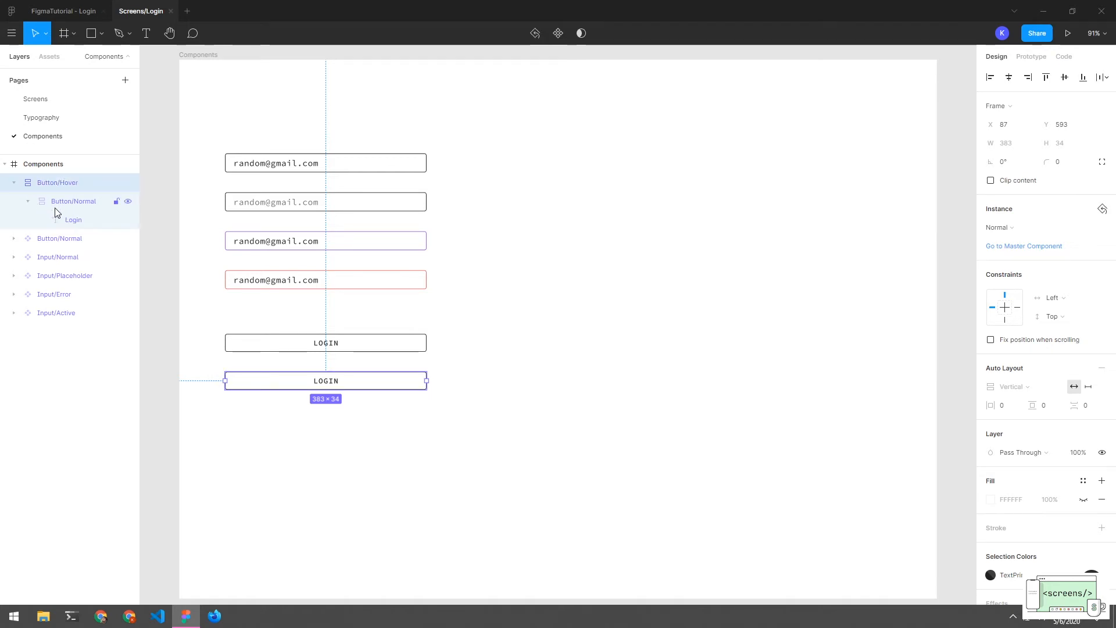
pyautogui.click(66, 205)
pyautogui.click(71, 226)
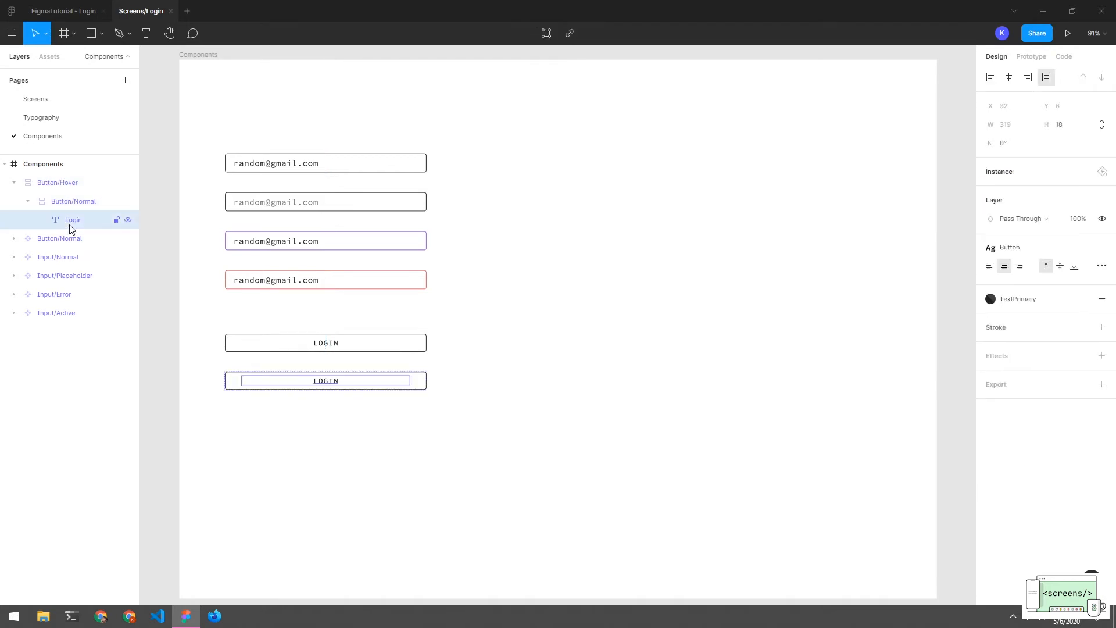
pyautogui.click(40, 204)
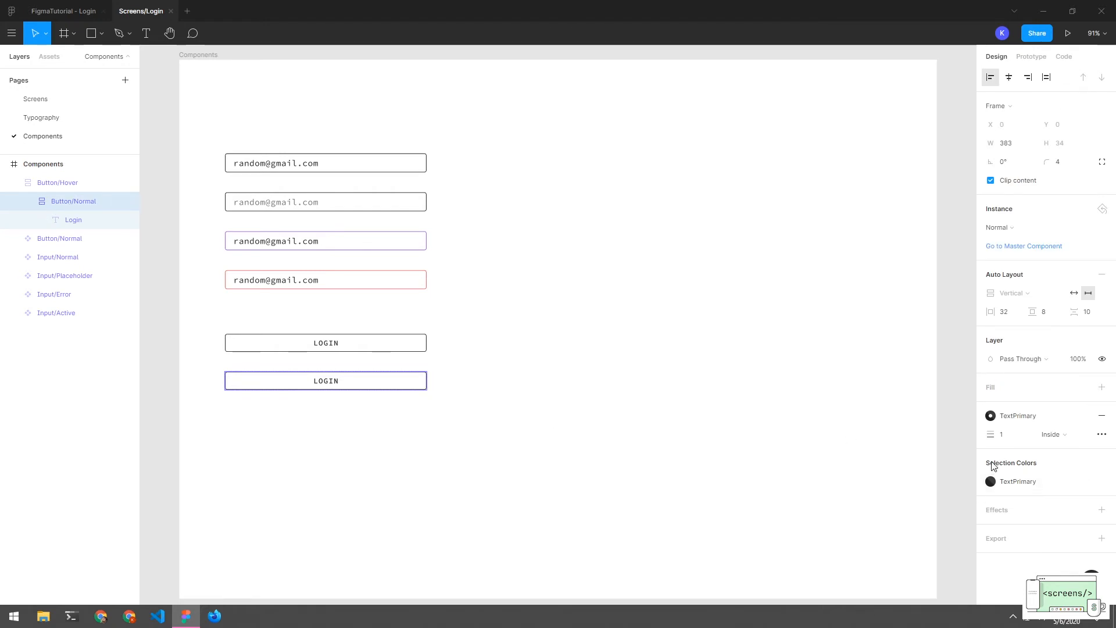
# Give the hover button's frame a purple 9B51E0 fill
pyautogui.click(1101, 387)
pyautogui.click(990, 405)
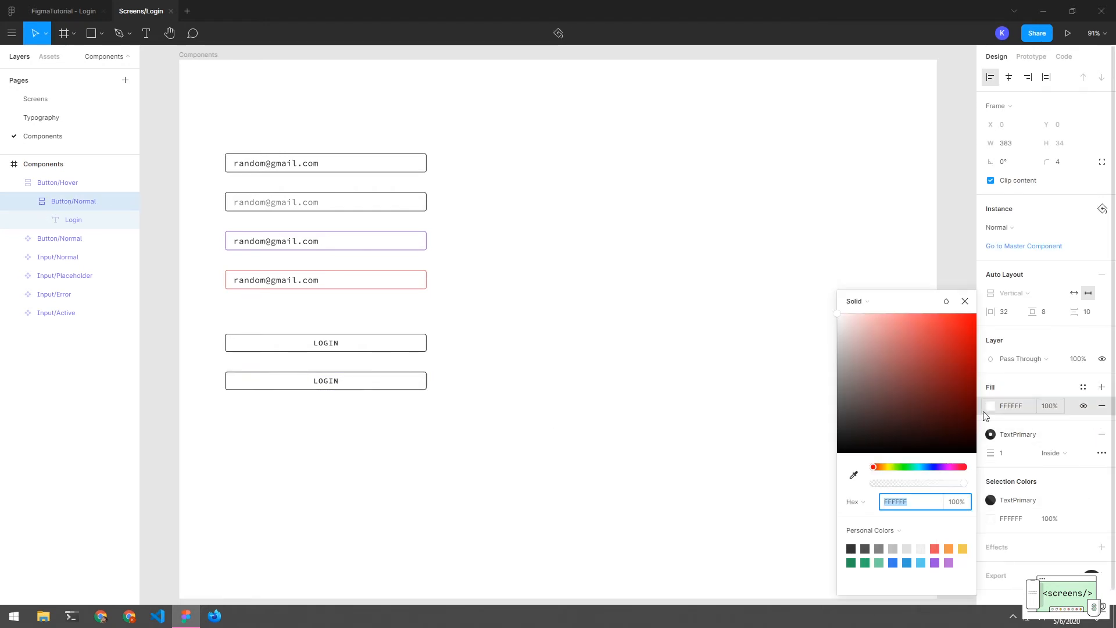
pyautogui.click(934, 563)
pyautogui.click(642, 493)
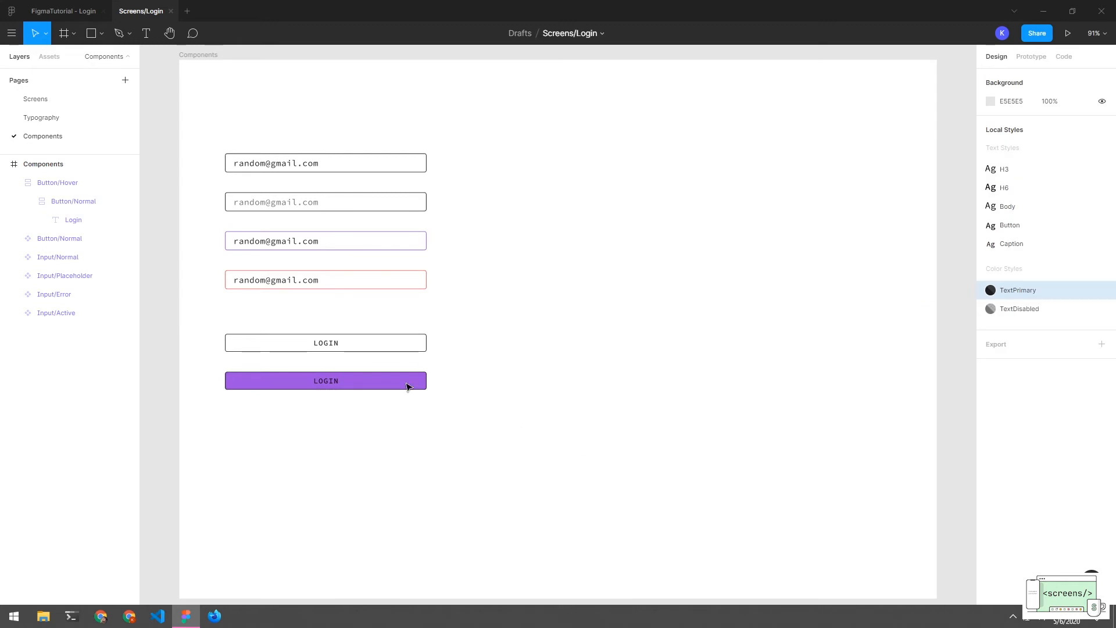
# Remove the outline stroke from the purple button's inner frame
pyautogui.click(398, 378)
pyautogui.click(80, 203)
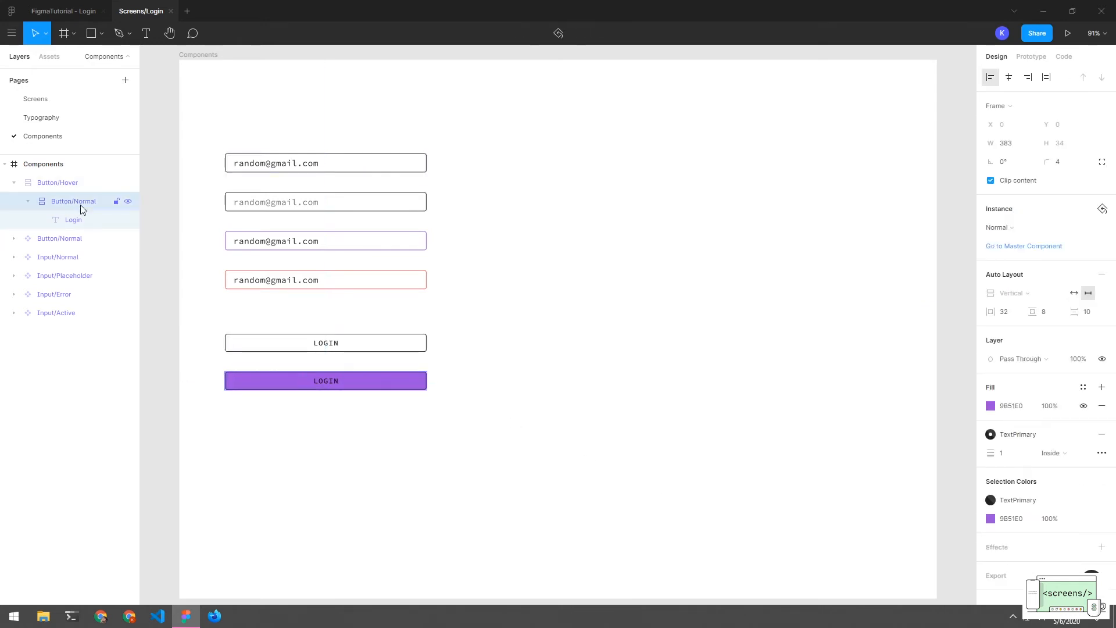
pyautogui.click(1102, 434)
pyautogui.click(668, 393)
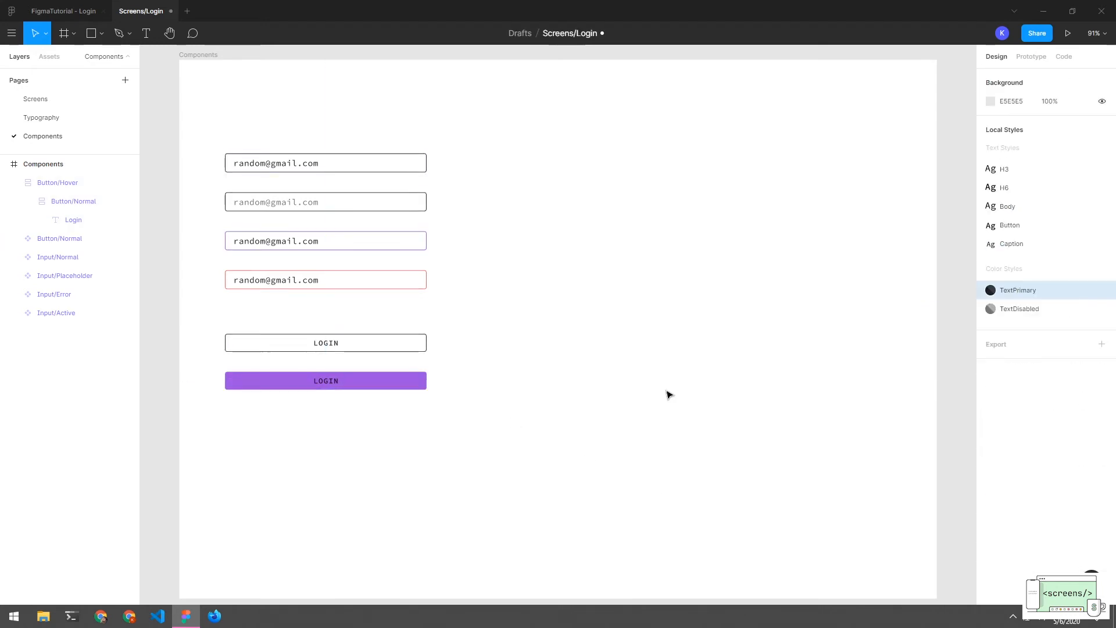
# Detach the TextPrimary style from the LOGIN text and make it light
pyautogui.doubleClick(333, 385)
pyautogui.doubleClick(337, 383)
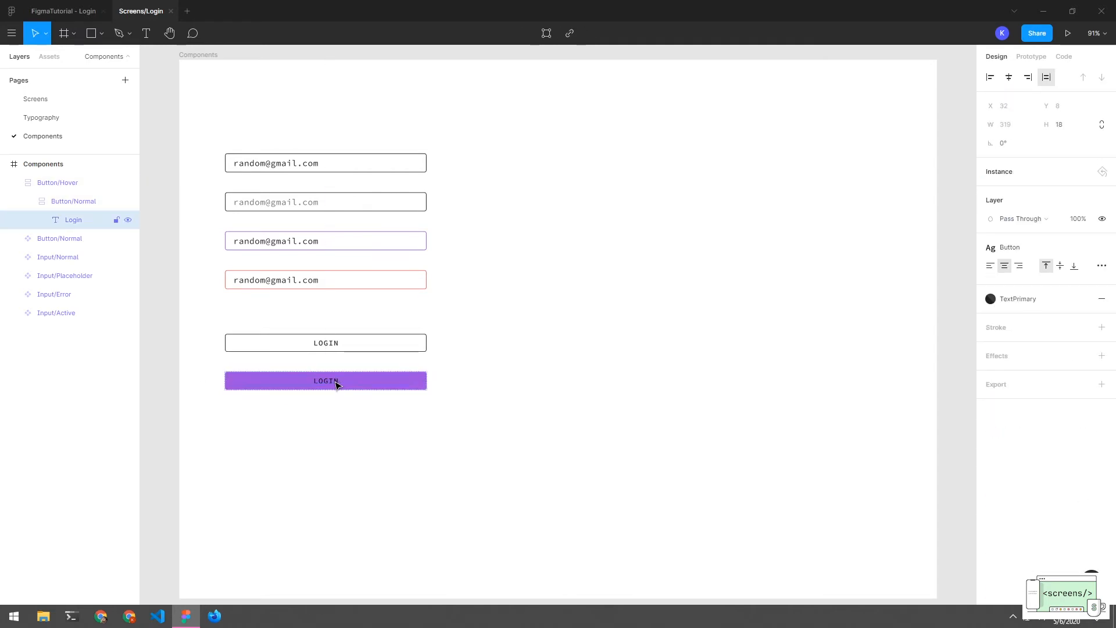
pyautogui.click(989, 300)
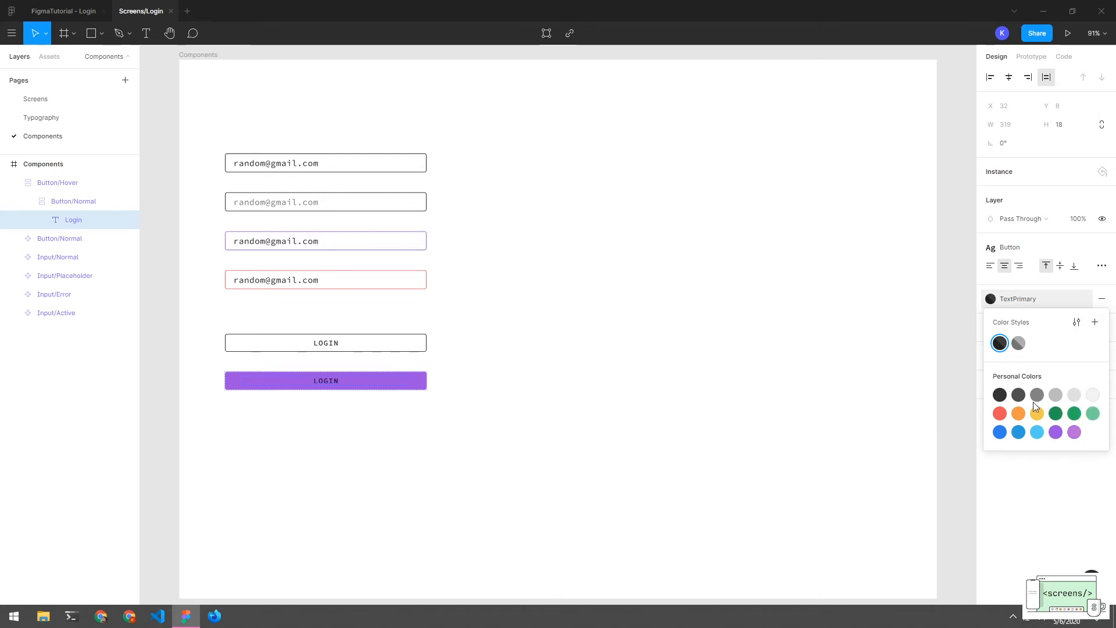
pyautogui.click(1084, 300)
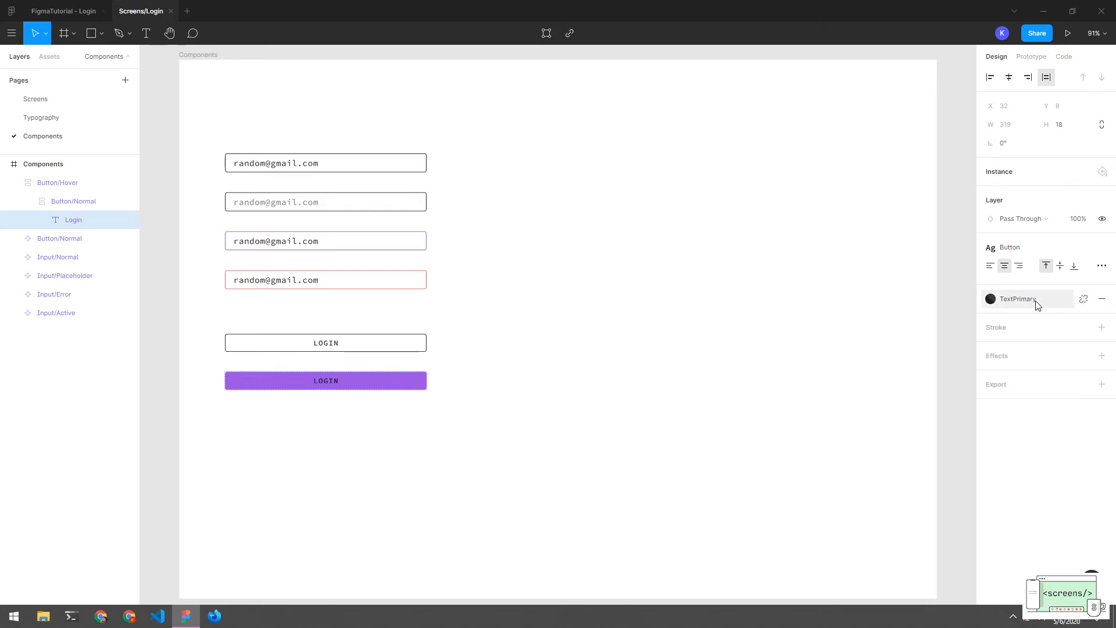
pyautogui.click(1085, 301)
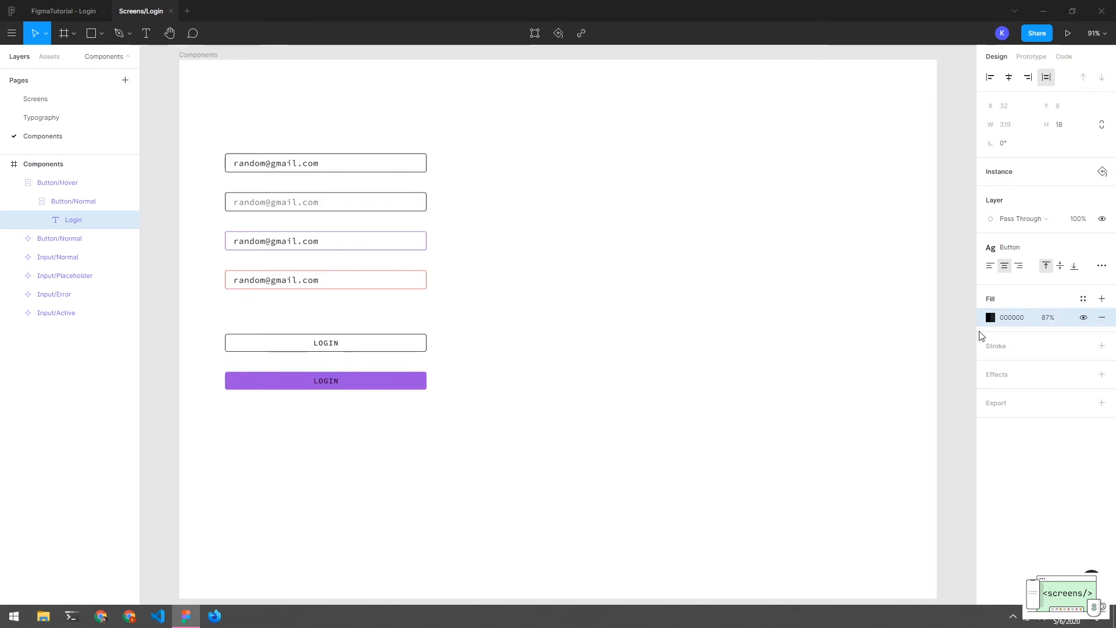
pyautogui.click(989, 317)
pyautogui.click(857, 289)
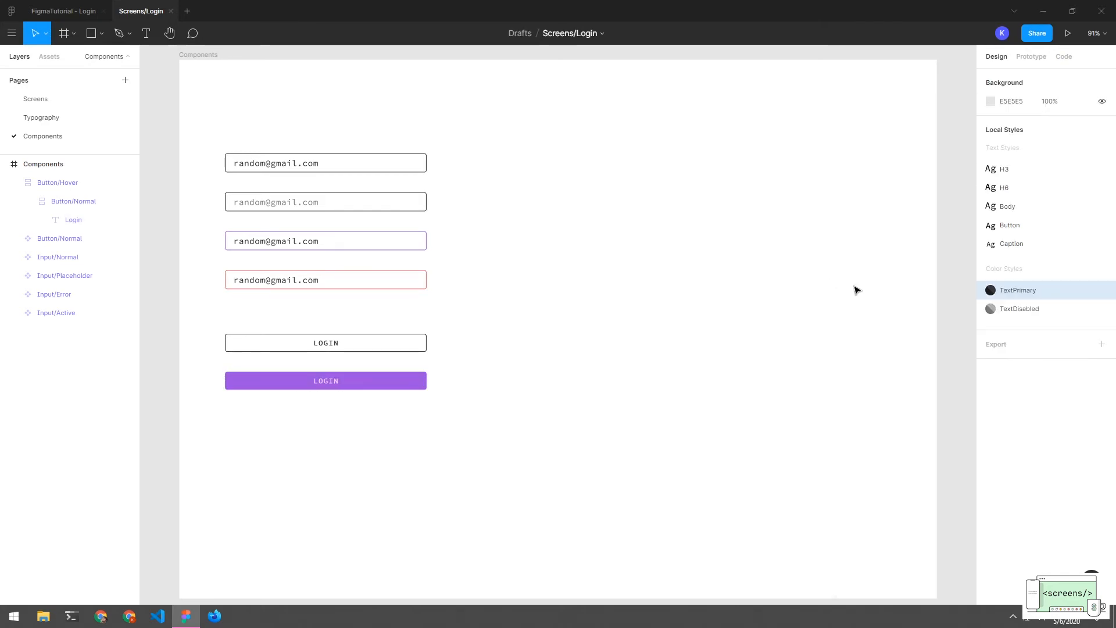
# Move the outlined LOGIN button below the purple one, then undo the move
pyautogui.moveTo(396, 427); pyautogui.dragTo(323, 348)
pyautogui.click(424, 429)
pyautogui.moveTo(411, 346); pyautogui.dragTo(340, 430)
pyautogui.hotkey('ctrl', 'z')
# Duplicate the purple LOGIN button just below itself
pyautogui.click(16, 183)
pyautogui.click(345, 386)
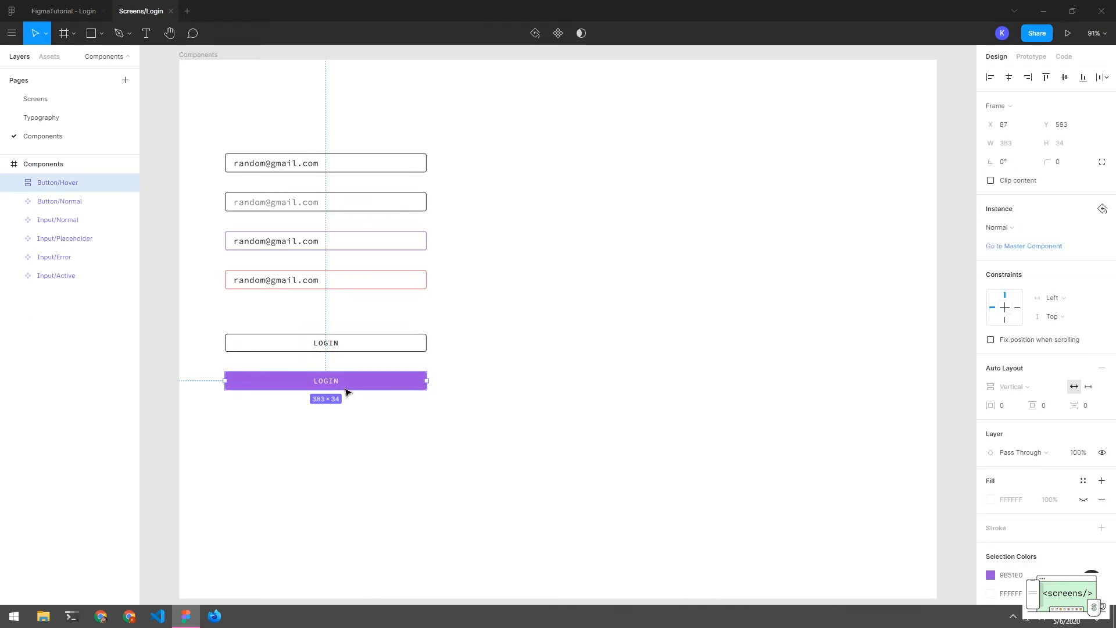
pyautogui.moveTo(343, 382); pyautogui.dragTo(342, 424)
pyautogui.click(357, 461)
# Rename the copy's layer to Button/Disabled and expand it to its nested frame
pyautogui.click(349, 424)
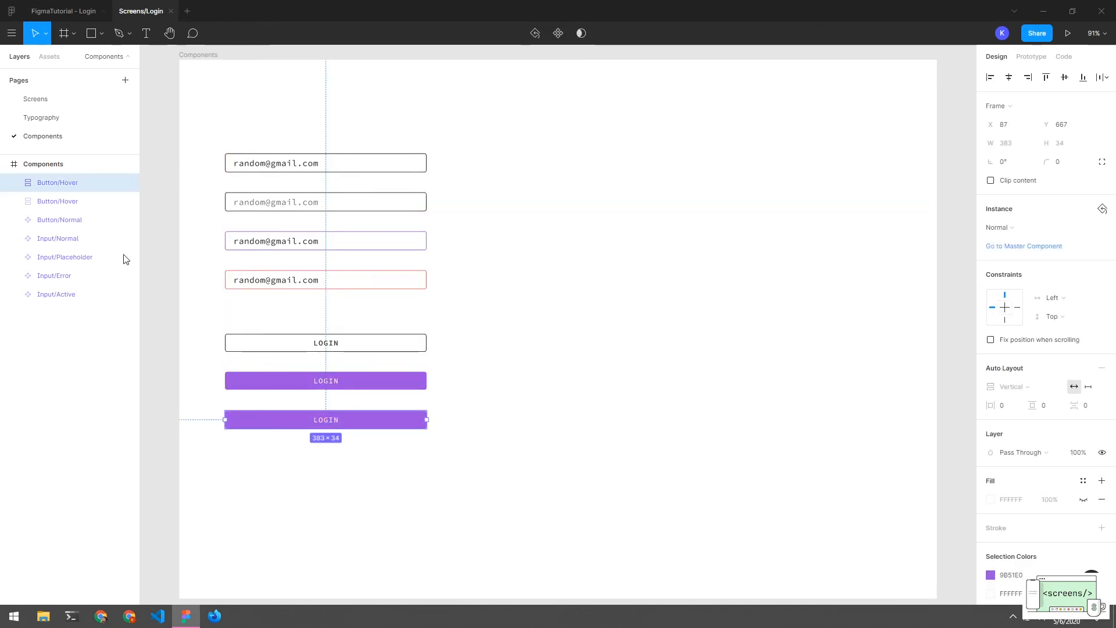
pyautogui.doubleClick(92, 184)
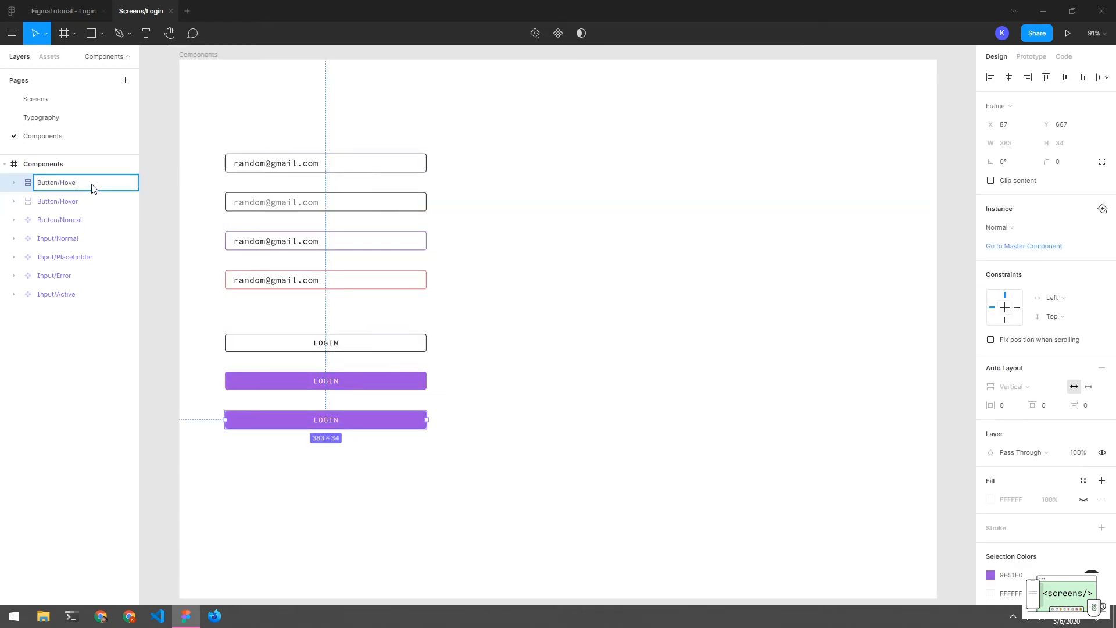
pyautogui.press('BackSpace')
pyautogui.press('BackSpace')
pyautogui.press('BackSpace')
pyautogui.press('BackSpace')
pyautogui.press('BackSpace')
pyautogui.write('D')
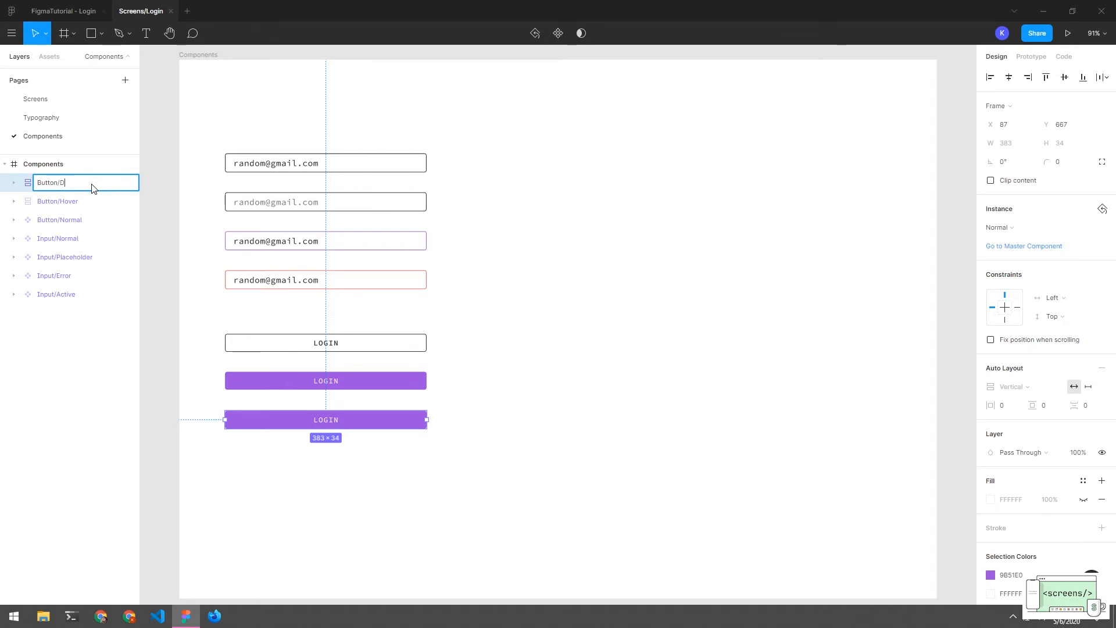
pyautogui.write('isabled')
pyautogui.press('Return')
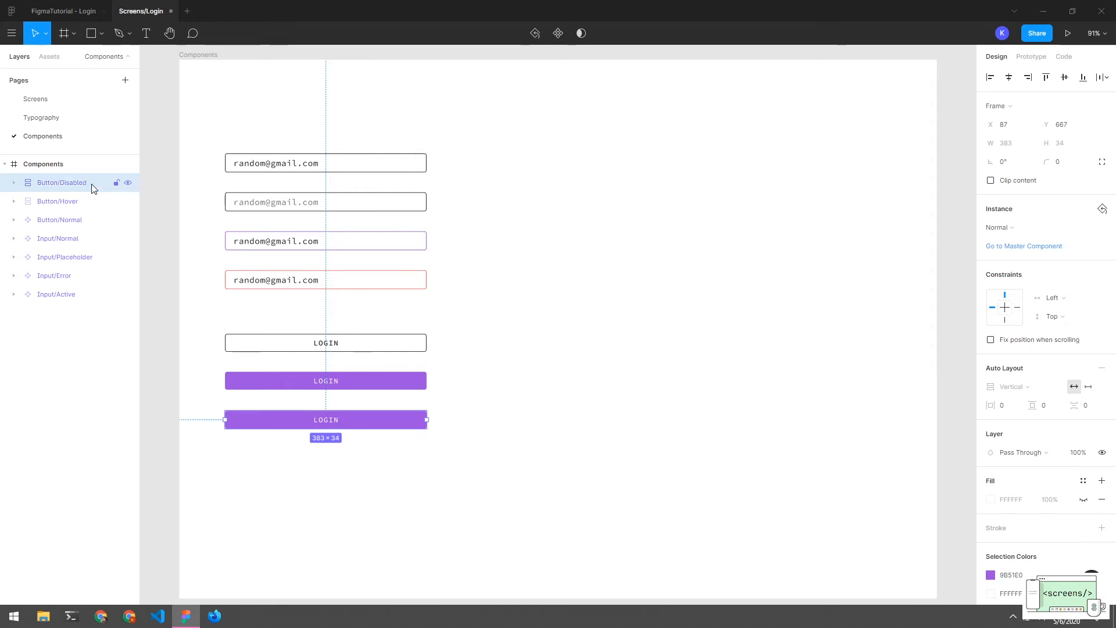
pyautogui.click(377, 480)
pyautogui.click(327, 425)
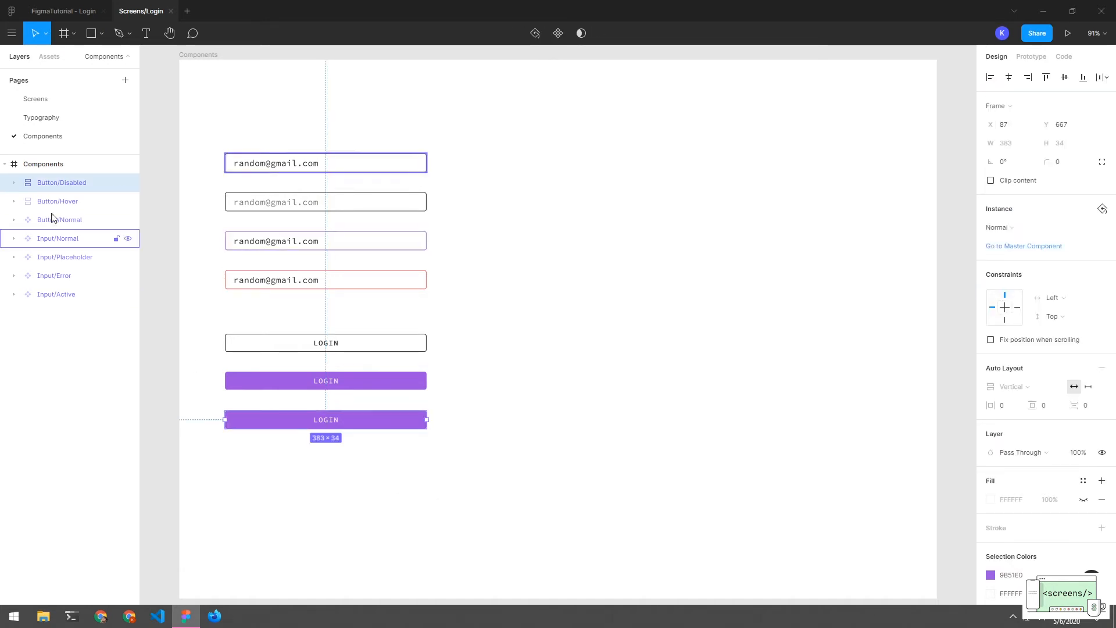
pyautogui.click(14, 182)
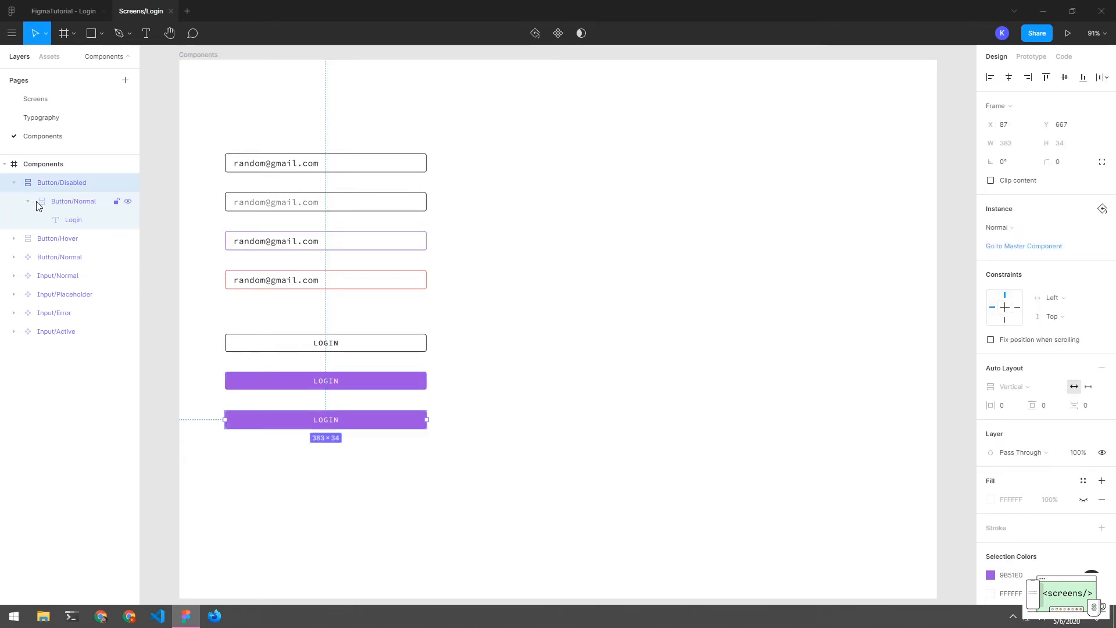
pyautogui.click(26, 201)
# Change the Button/Disabled nested frame's fill to light grey E0E0E0
pyautogui.click(28, 202)
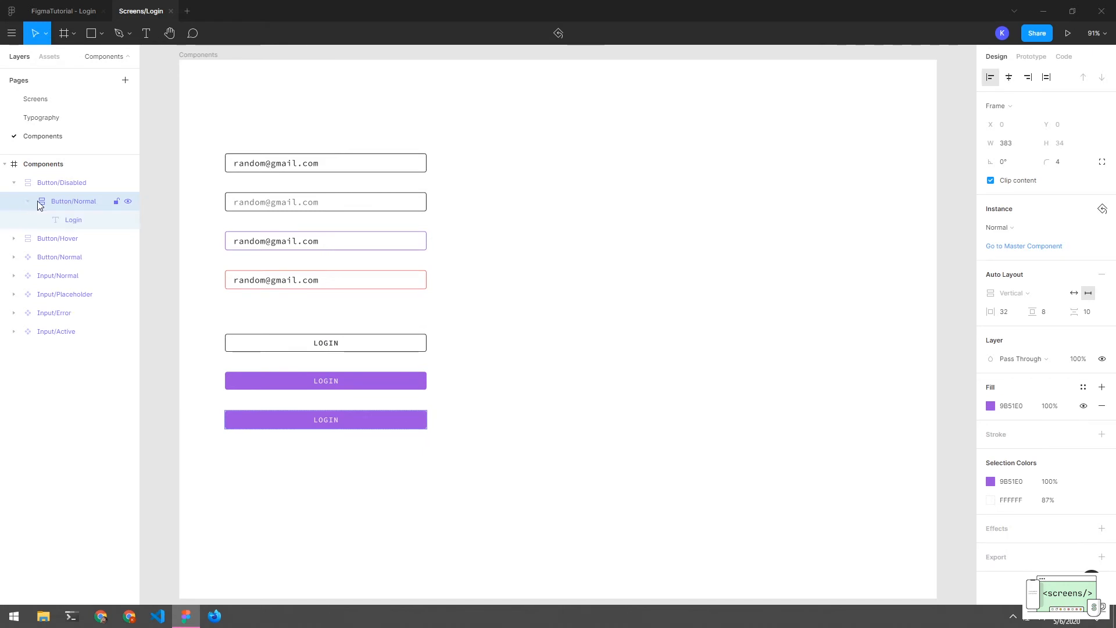
pyautogui.click(69, 221)
pyautogui.click(69, 202)
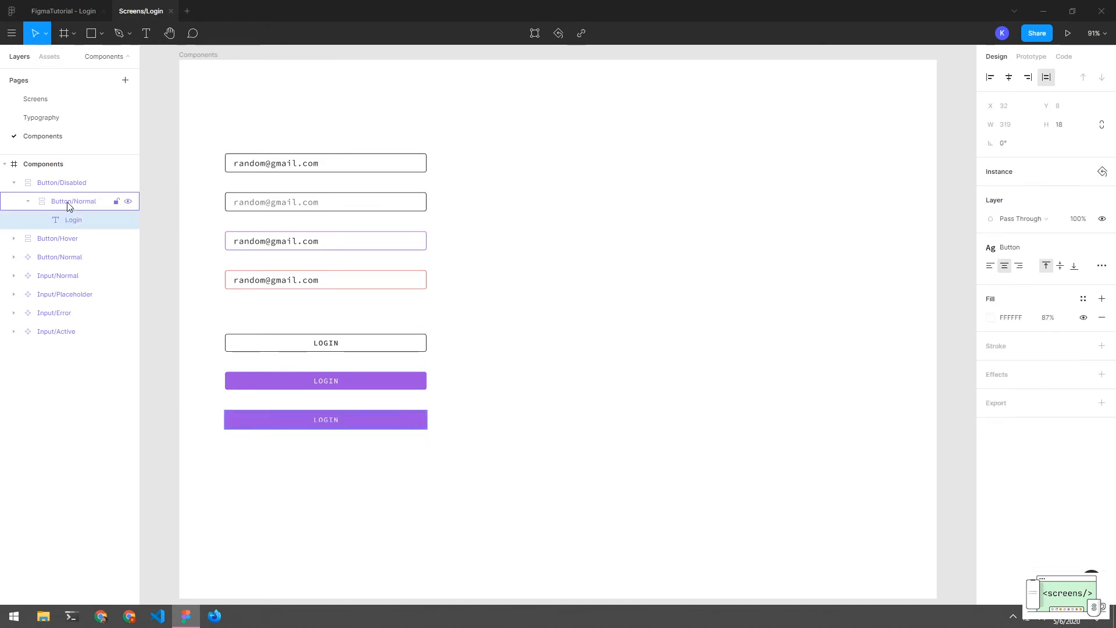
pyautogui.click(990, 406)
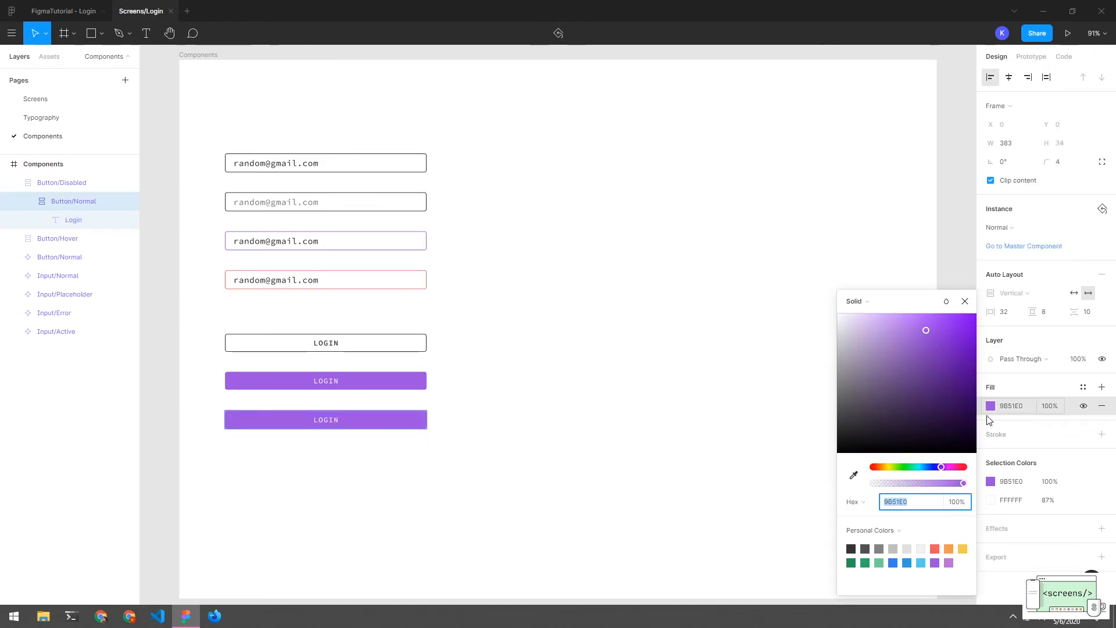
pyautogui.click(908, 547)
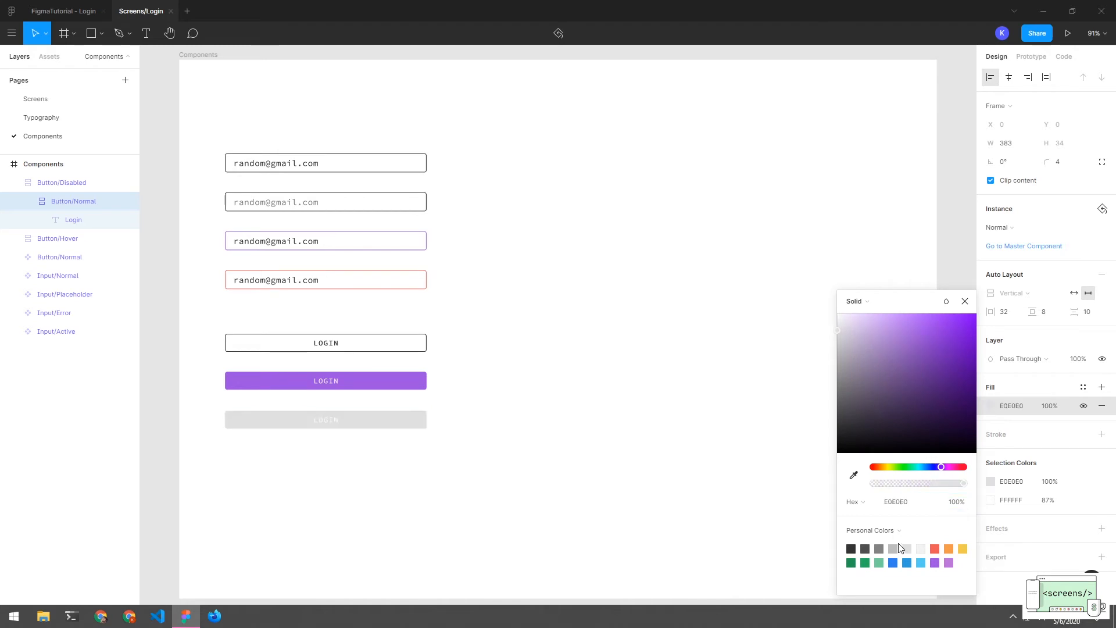
pyautogui.click(770, 498)
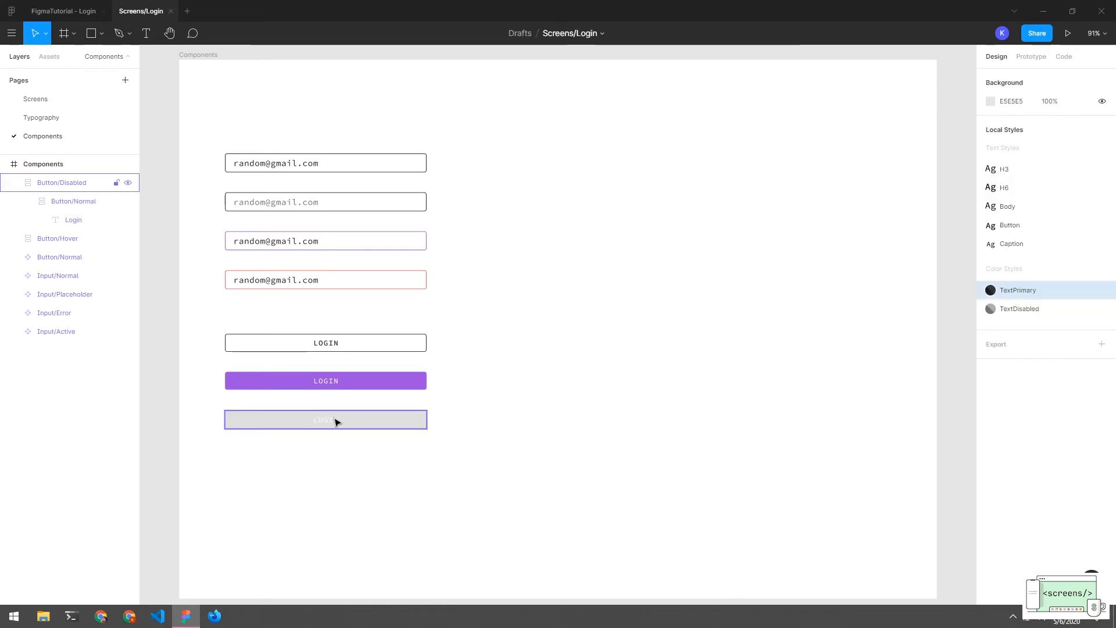
# Darken the disabled button's fill to grey BDBDBD
pyautogui.click(58, 202)
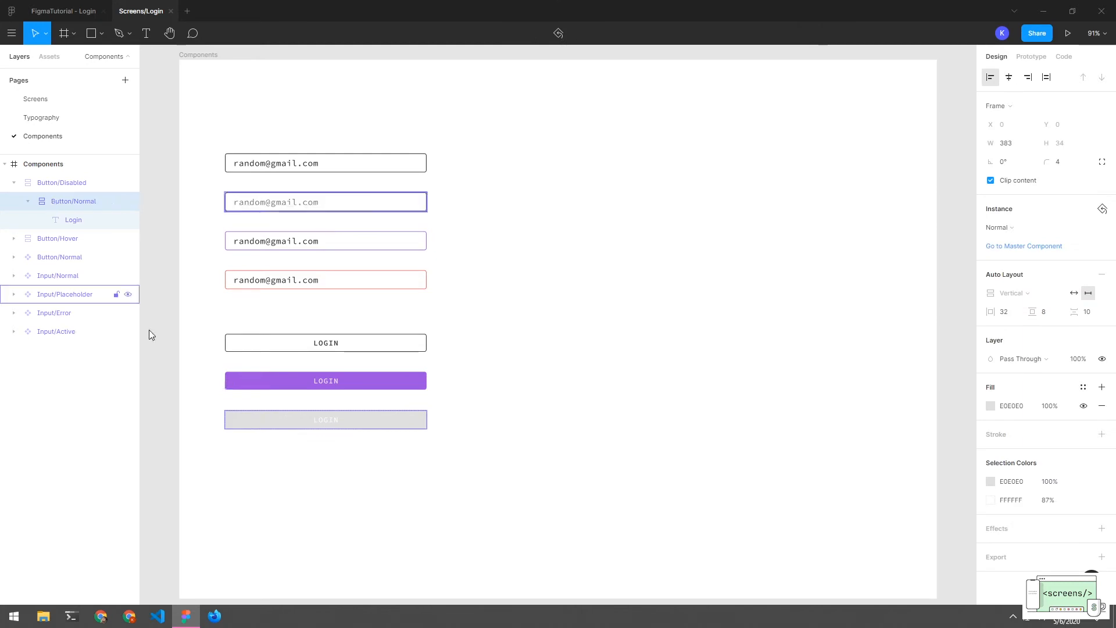
pyautogui.click(990, 406)
pyautogui.click(895, 547)
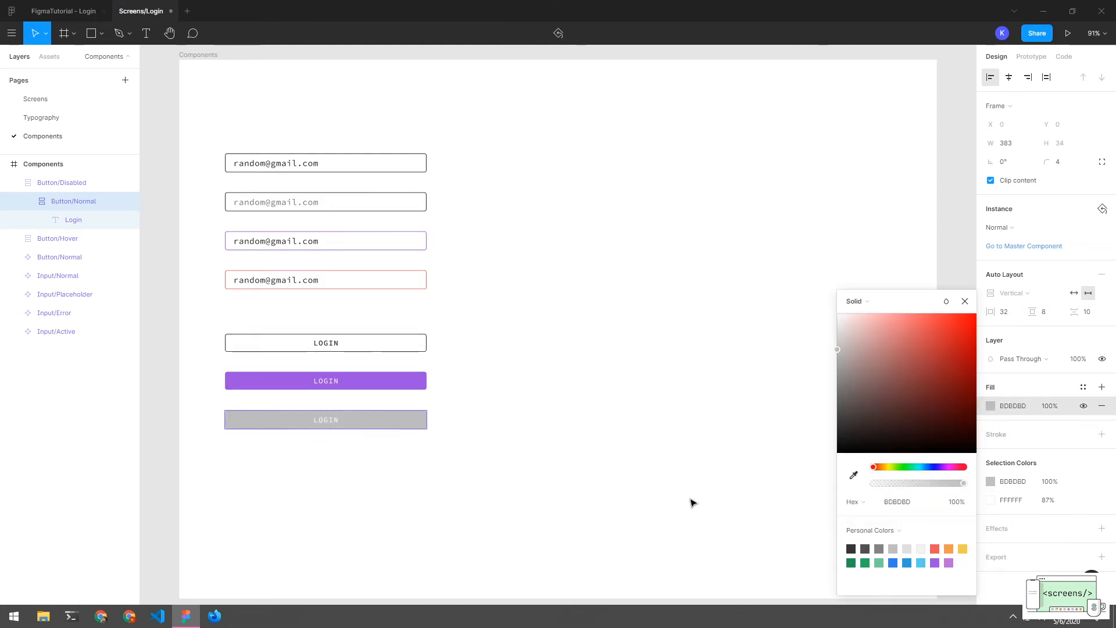
pyautogui.click(681, 499)
pyautogui.click(314, 418)
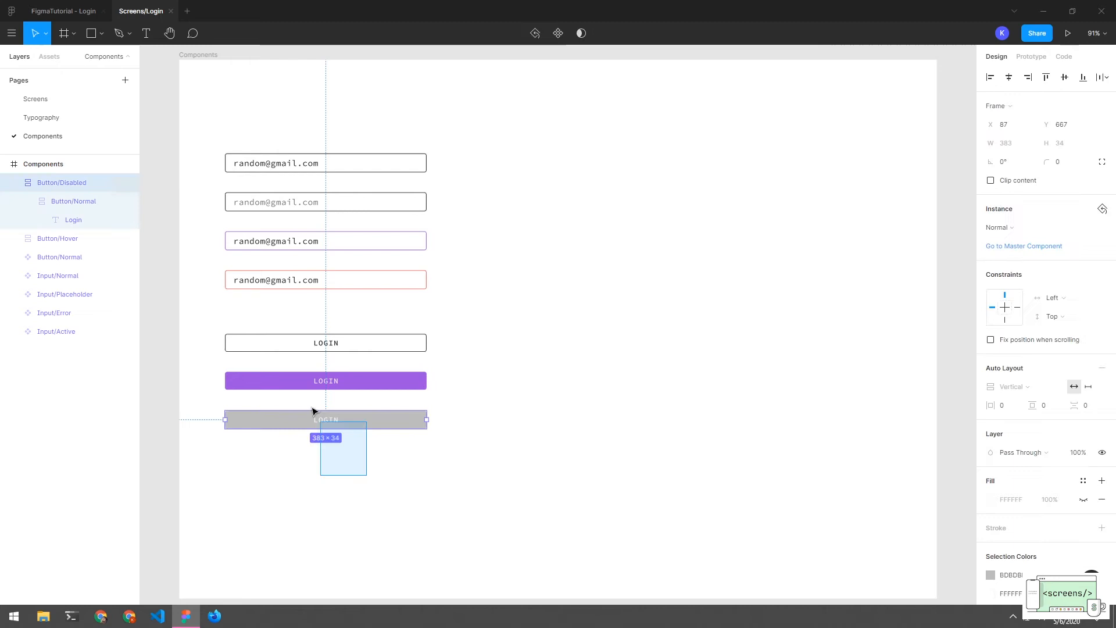
pyautogui.click(469, 505)
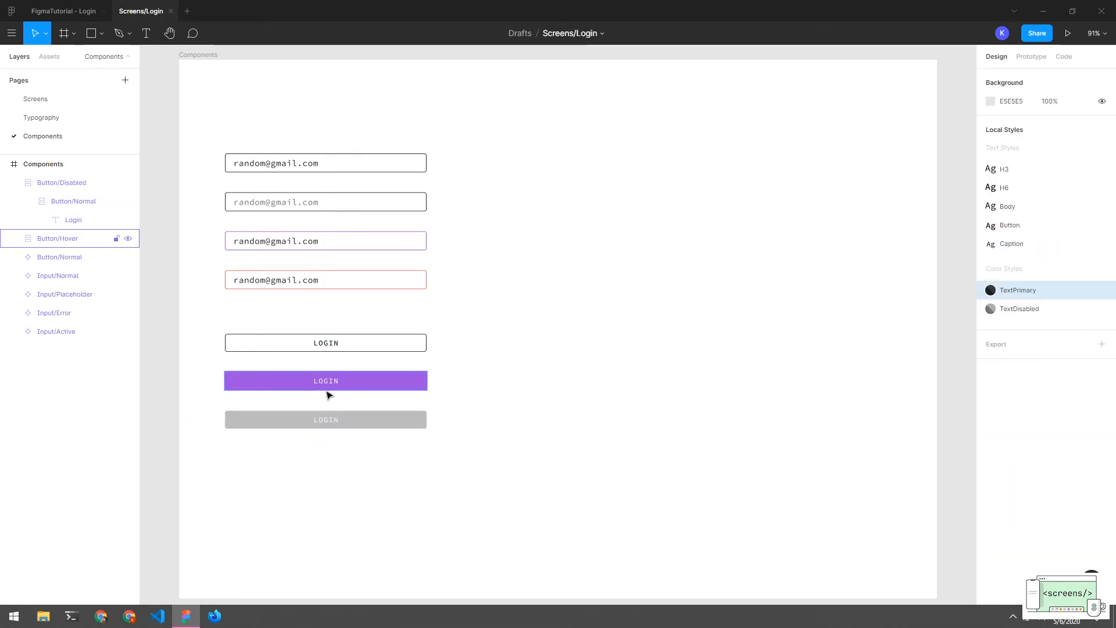
# Change the disabled button's label to 'LOGGING IN ...'
pyautogui.click(74, 220)
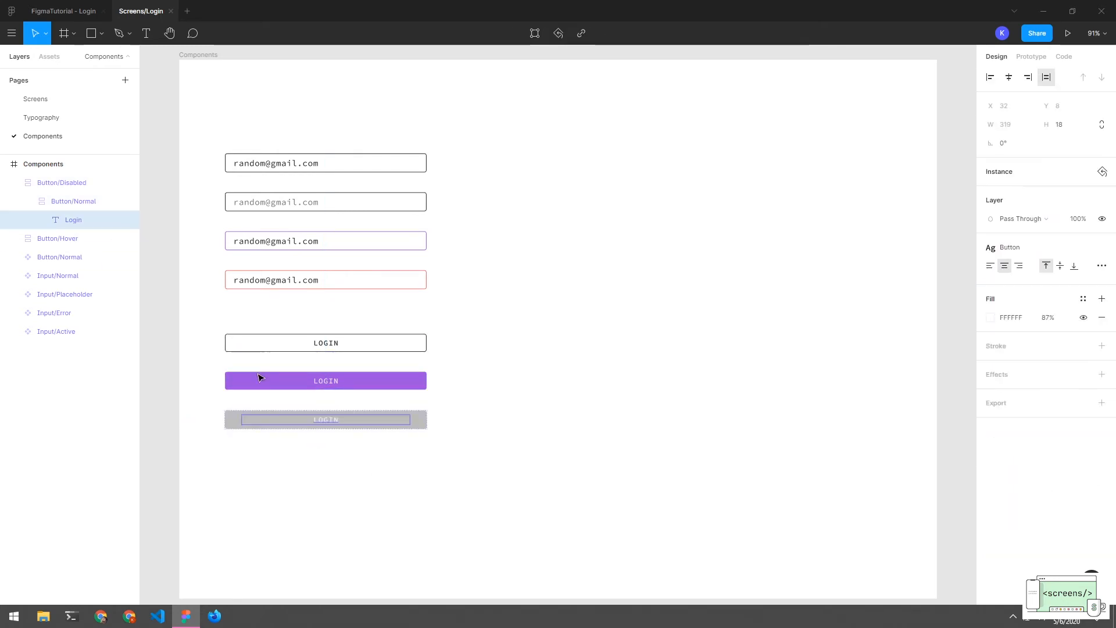
pyautogui.doubleClick(344, 418)
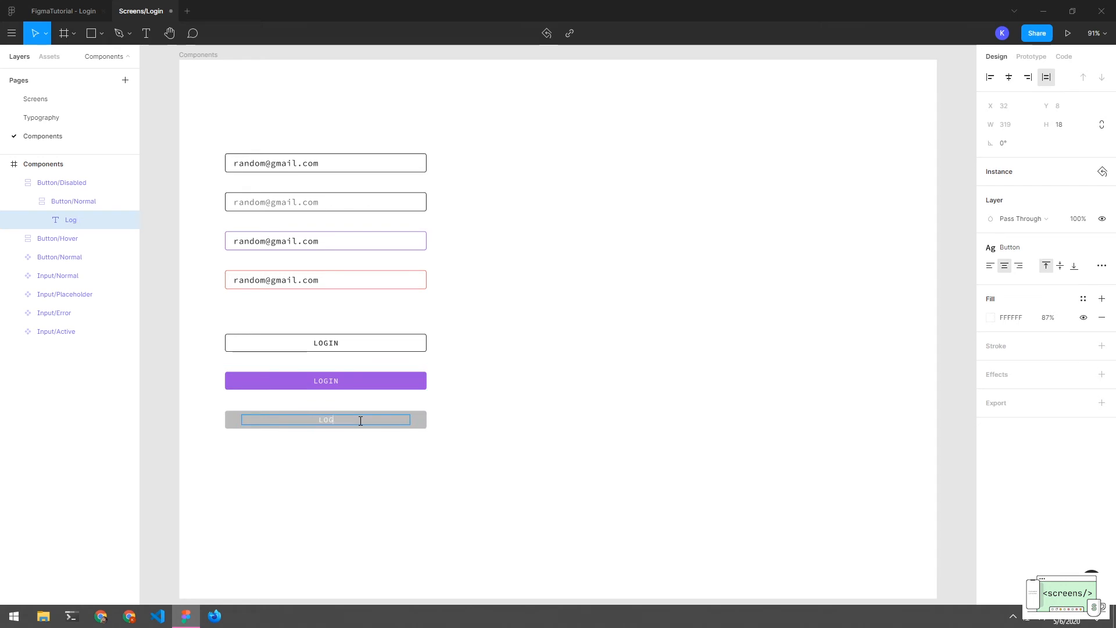
pyautogui.press('BackSpace')
pyautogui.write('GGIN')
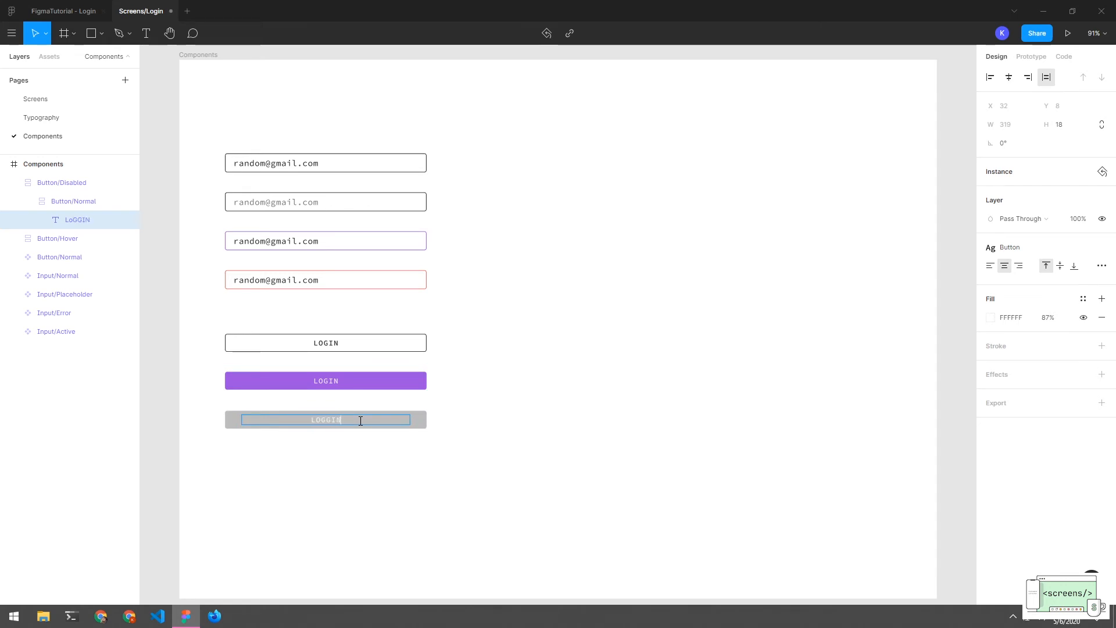
pyautogui.write('G')
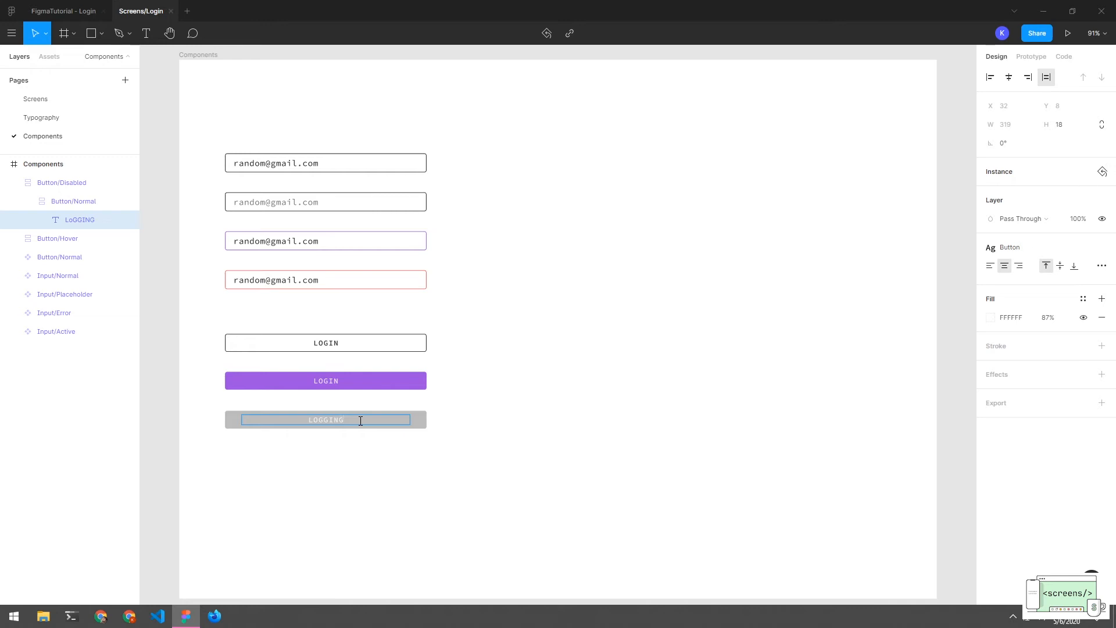
pyautogui.write(' IN ...')
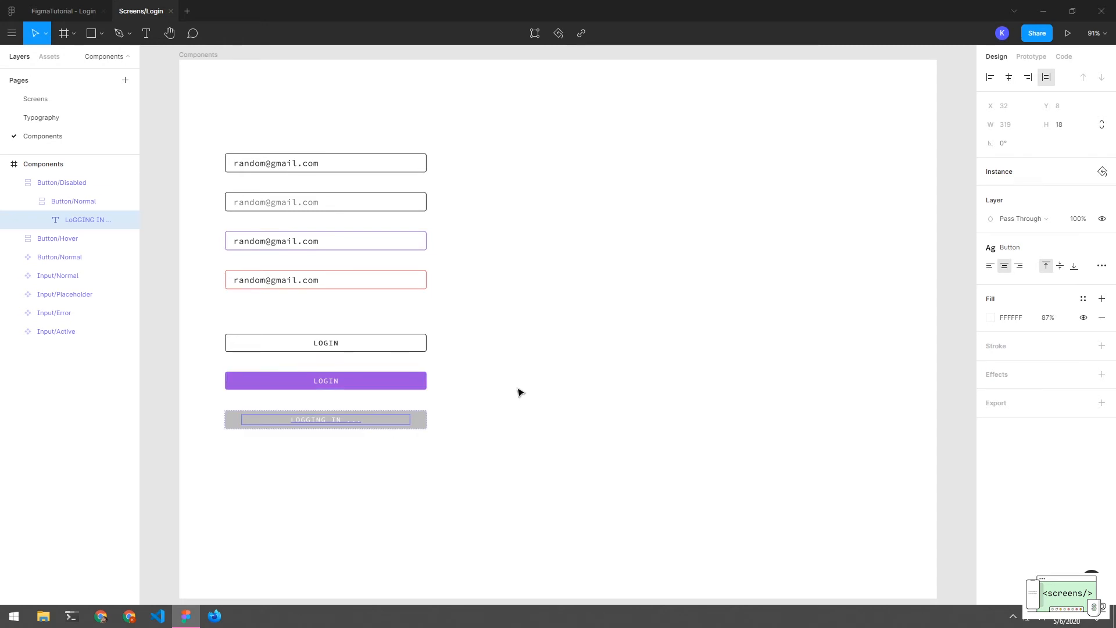
pyautogui.click(523, 390)
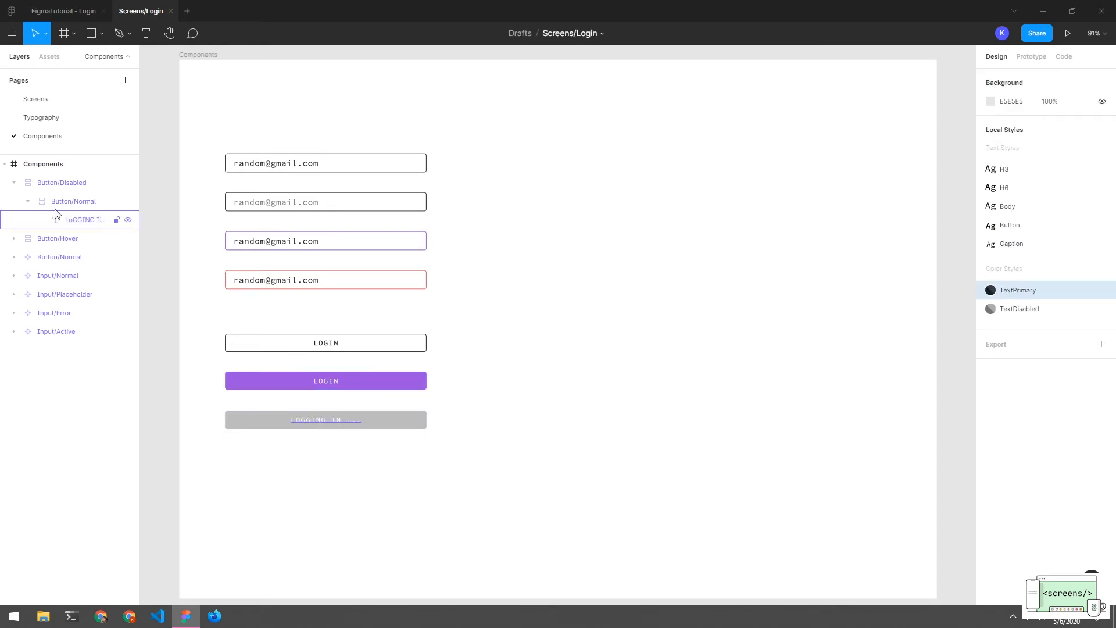
# Make Button/Disabled and Button/Hover components alongside Button/Normal
pyautogui.click(23, 184)
pyautogui.click(15, 182)
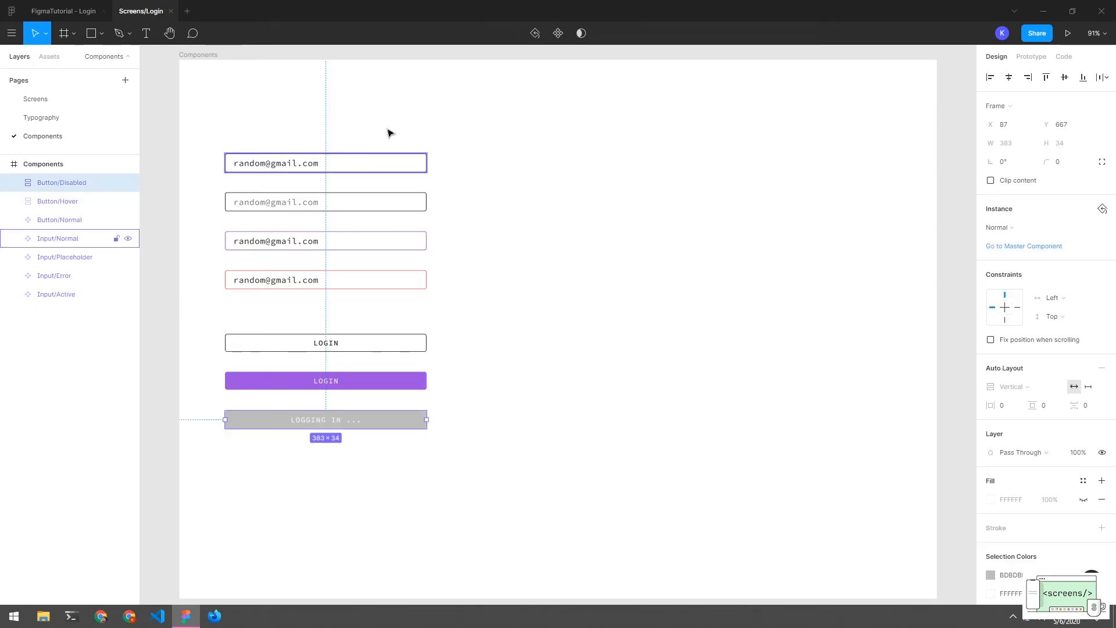
pyautogui.click(558, 33)
pyautogui.click(57, 202)
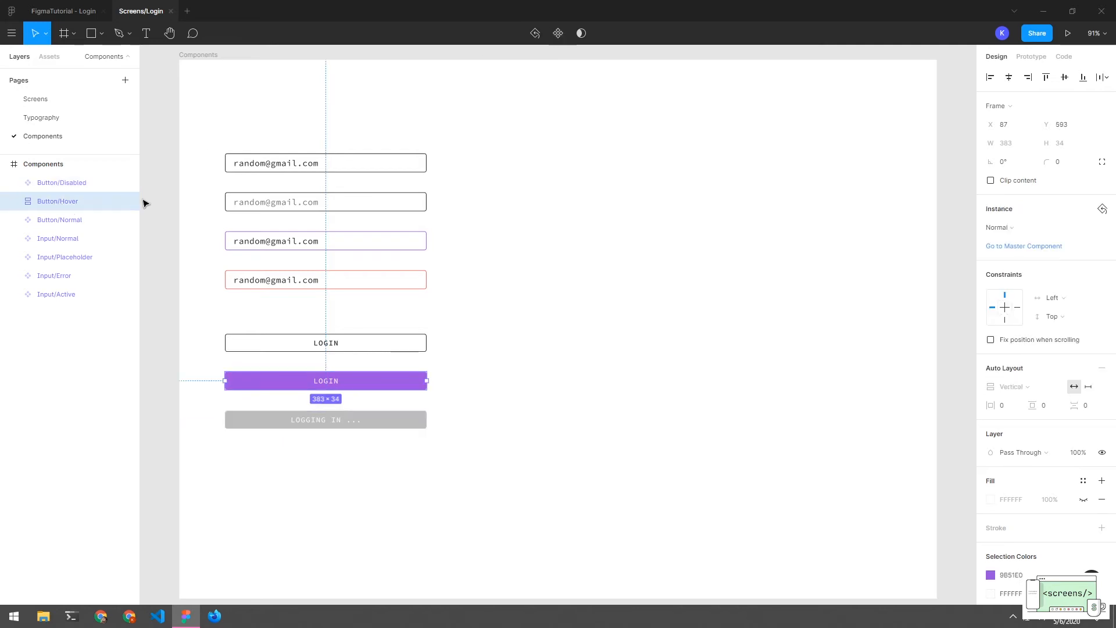
pyautogui.click(558, 33)
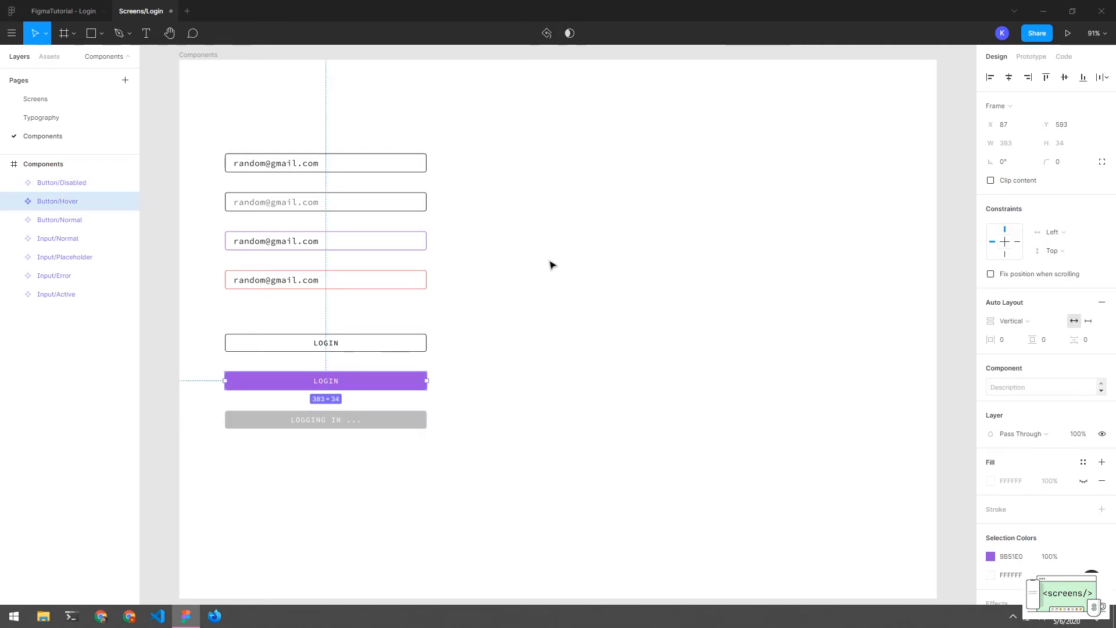
pyautogui.click(551, 264)
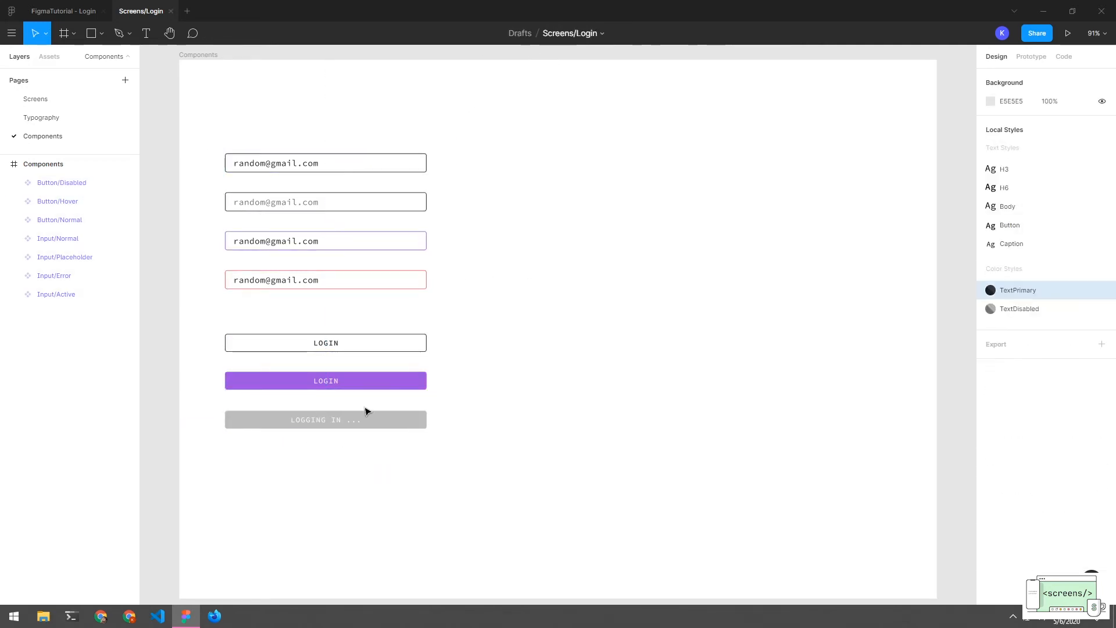
pyautogui.moveTo(437, 326); pyautogui.dragTo(309, 476)
pyautogui.click(445, 304)
# Arrange the Atoms heading and the eight input and button components in an evenly spaced column
pyautogui.moveTo(454, 126); pyautogui.dragTo(339, 299)
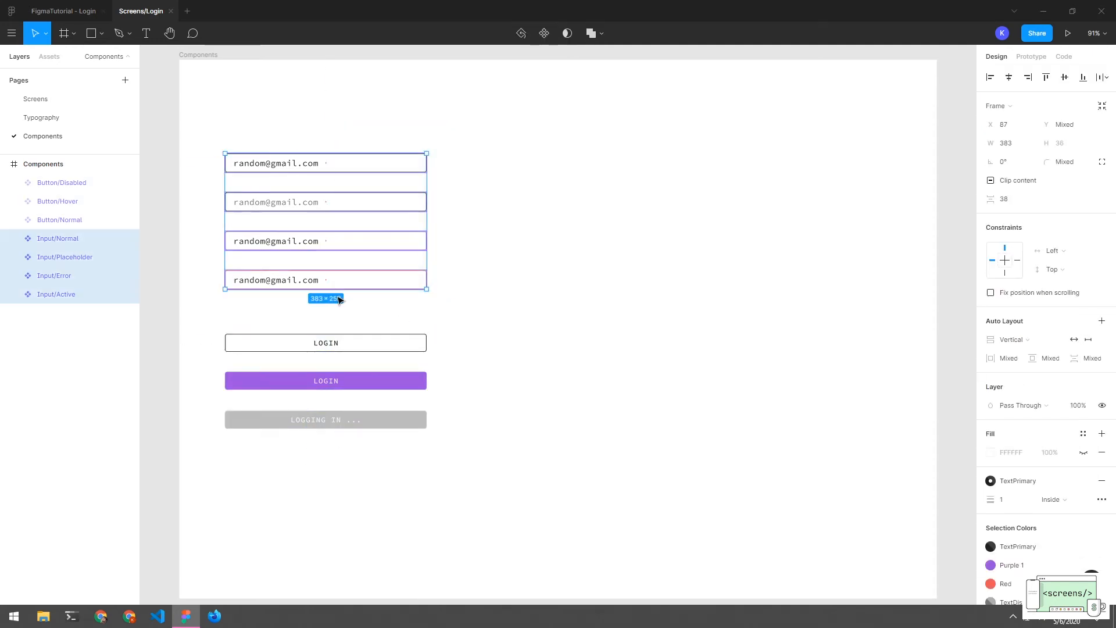
pyautogui.click(474, 319)
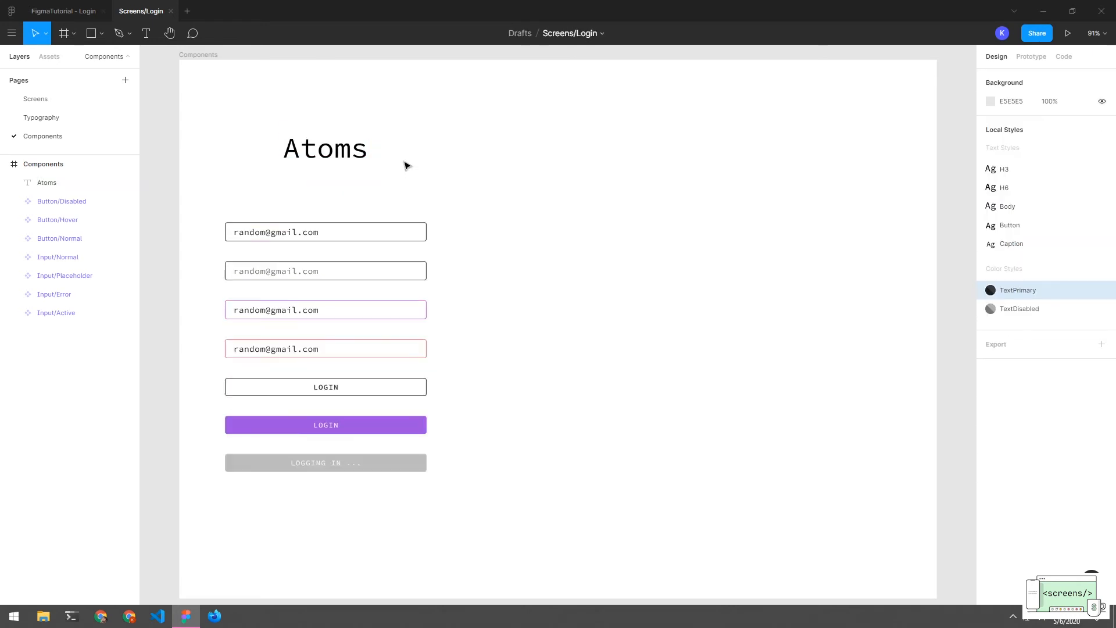
pyautogui.moveTo(405, 131); pyautogui.dragTo(272, 521)
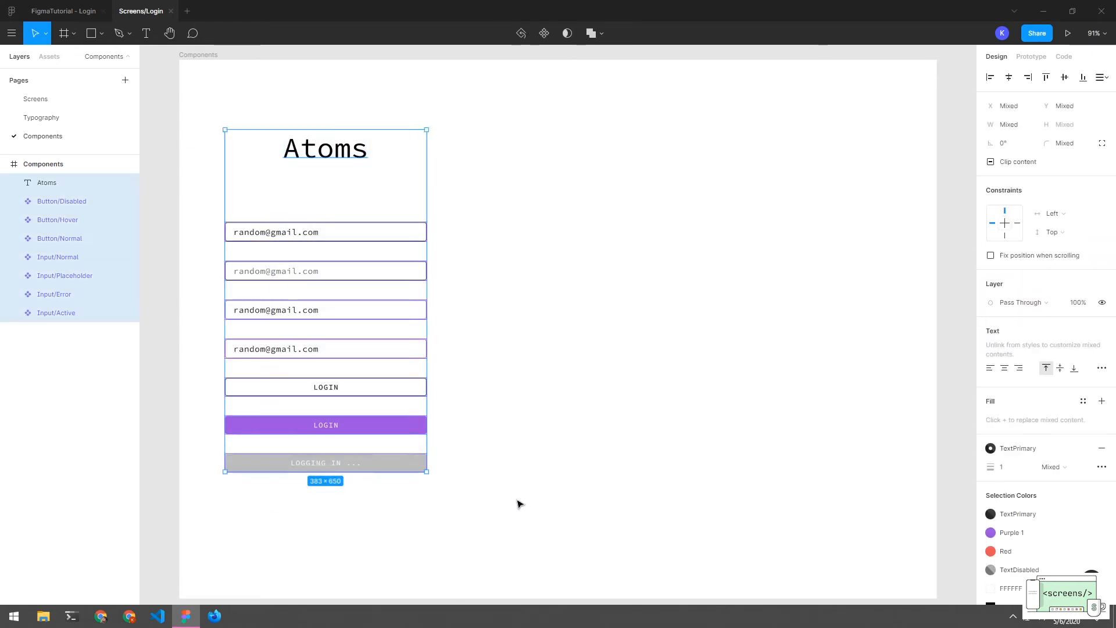
pyautogui.click(519, 503)
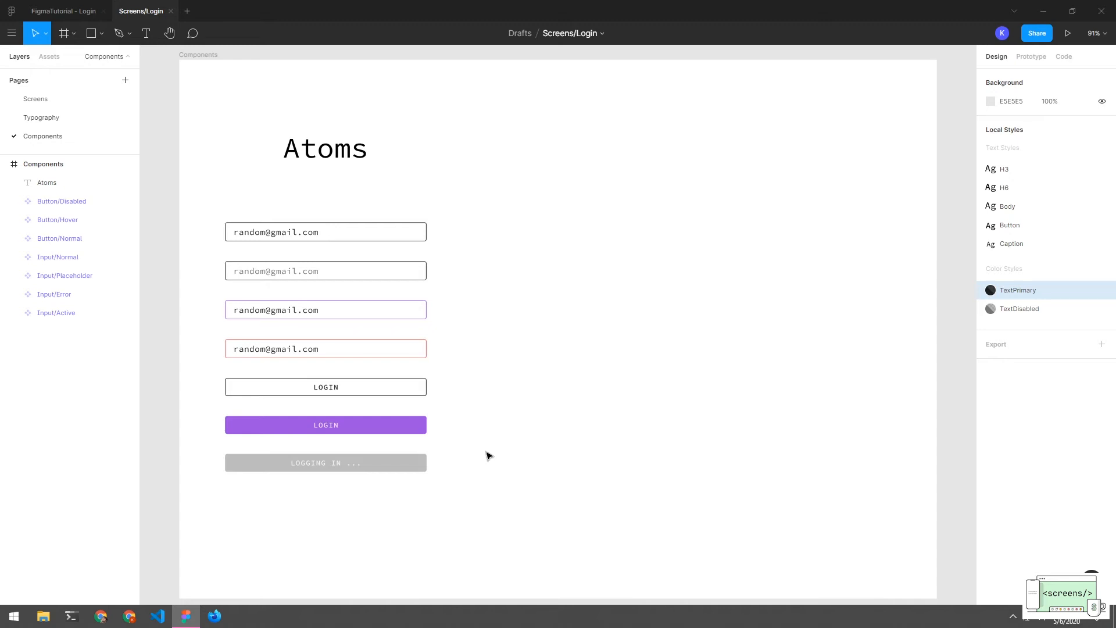
pyautogui.moveTo(427, 129); pyautogui.dragTo(269, 481)
pyautogui.click(519, 382)
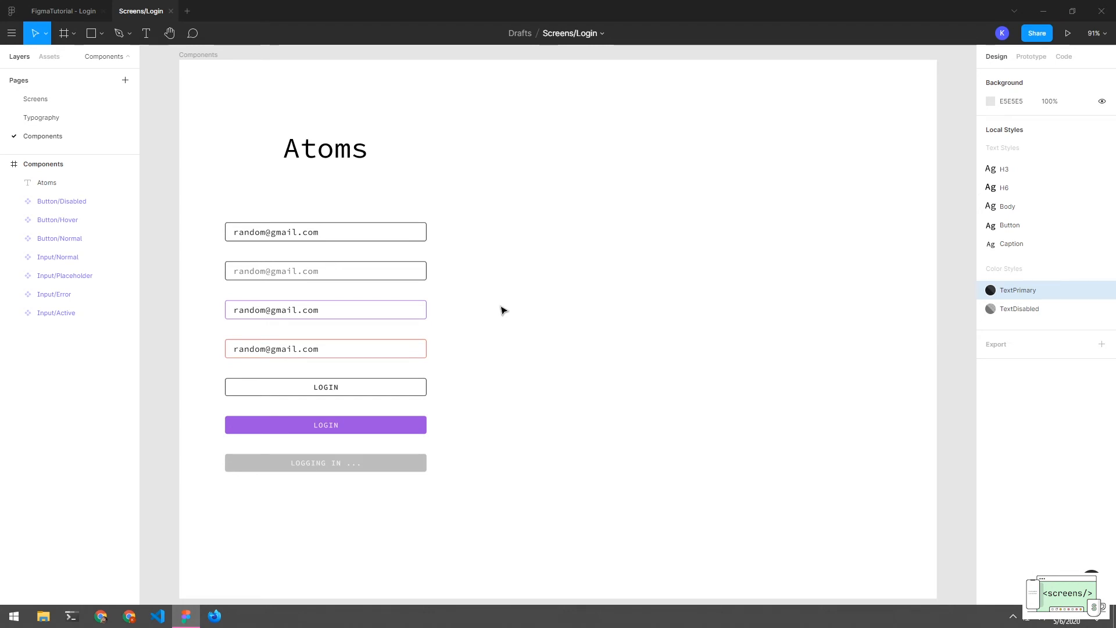
pyautogui.click(347, 236)
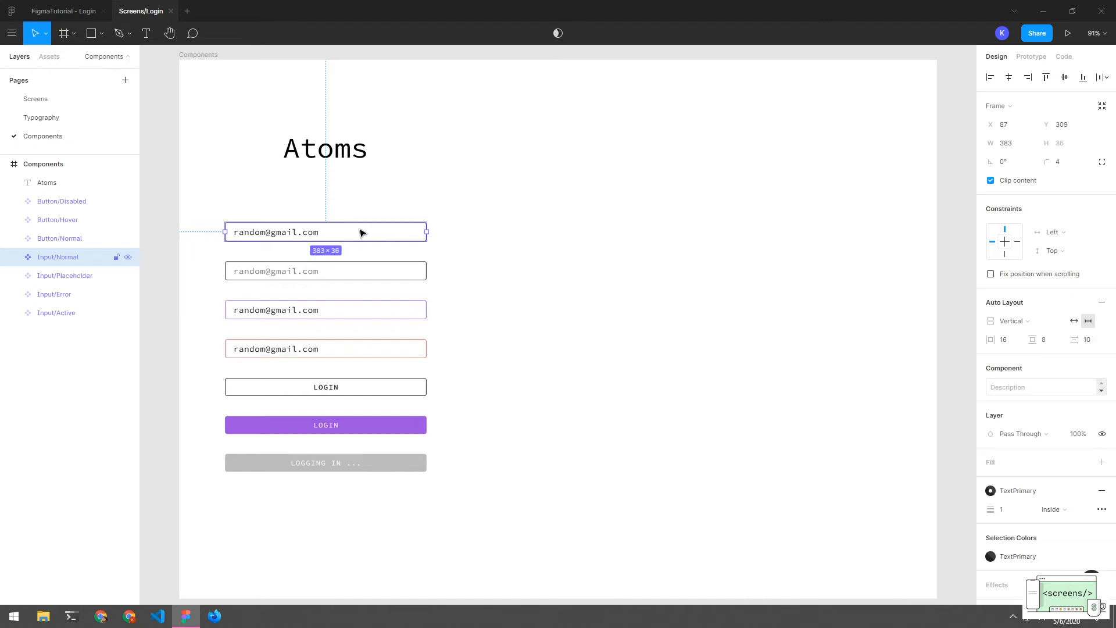
# Duplicate Input/Normal to the right of the Atoms column
pyautogui.moveTo(361, 233); pyautogui.dragTo(673, 235)
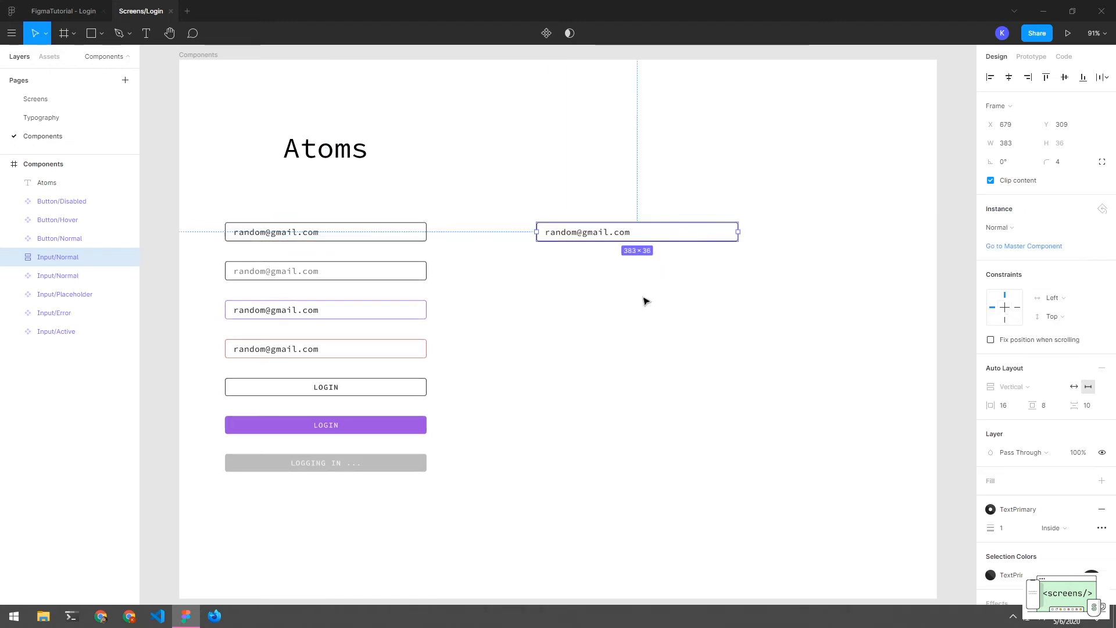
pyautogui.doubleClick(600, 232)
pyautogui.click(594, 273)
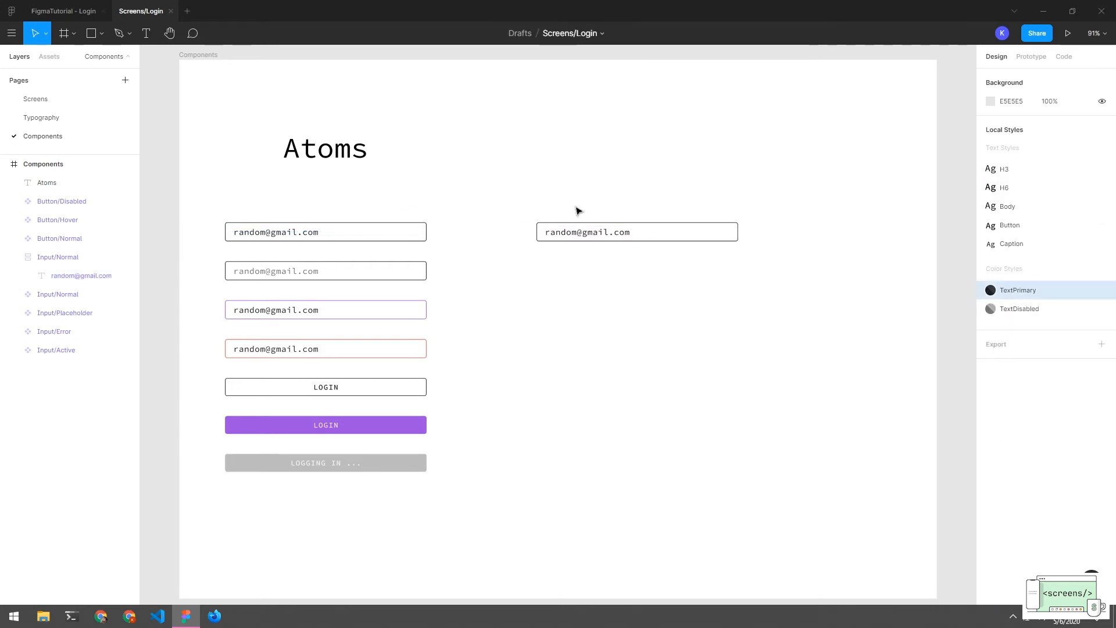
# Add a 'Username' text label above the copied input
pyautogui.press('t')
pyautogui.moveTo(541, 204); pyautogui.dragTo(620, 232)
pyautogui.moveTo(624, 212); pyautogui.dragTo(624, 214)
pyautogui.click(626, 271)
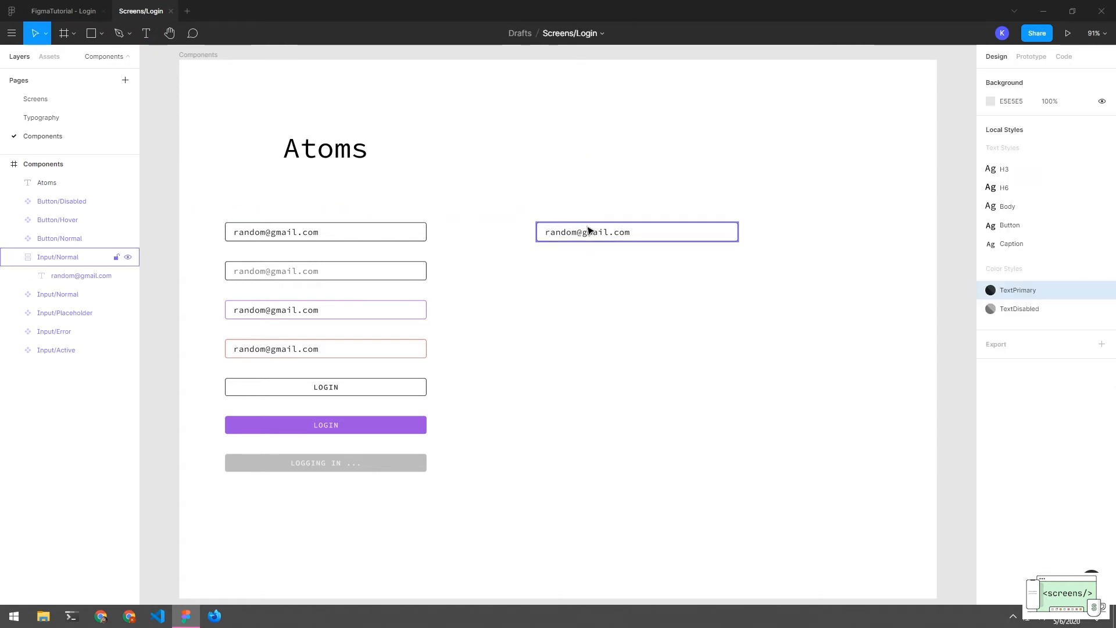
pyautogui.press('t')
pyautogui.moveTo(543, 198); pyautogui.dragTo(652, 210)
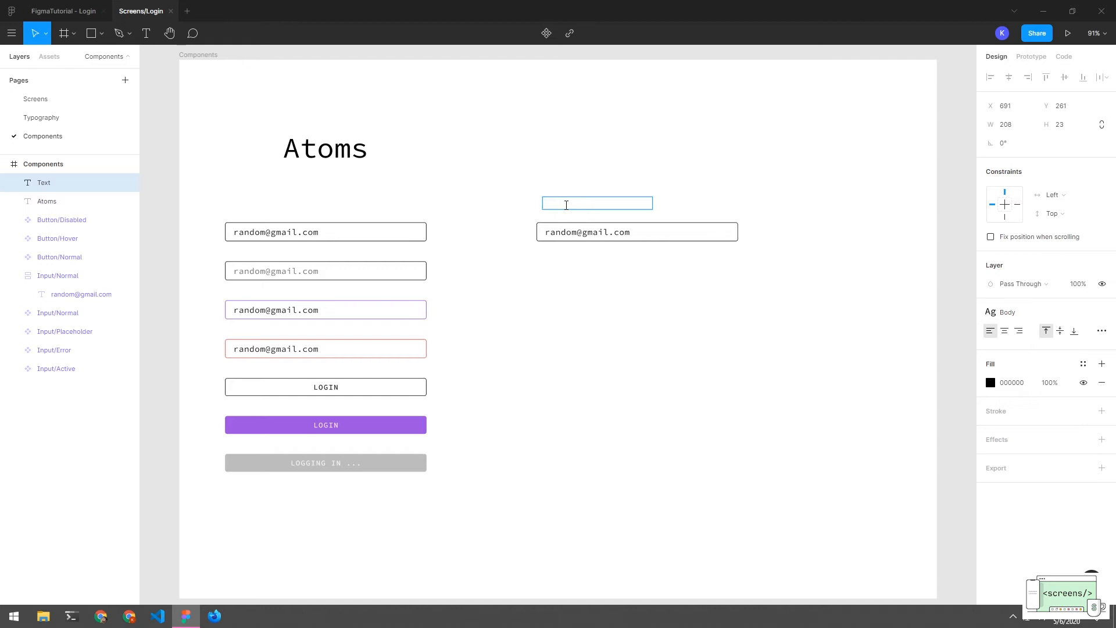
pyautogui.write('Username')
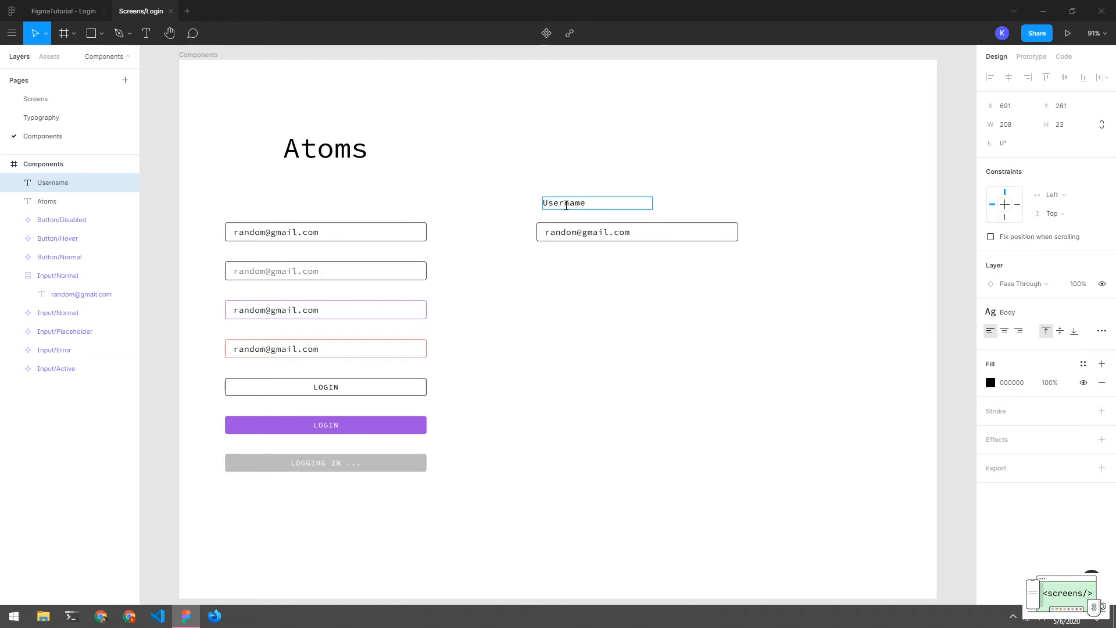
pyautogui.press('Escape')
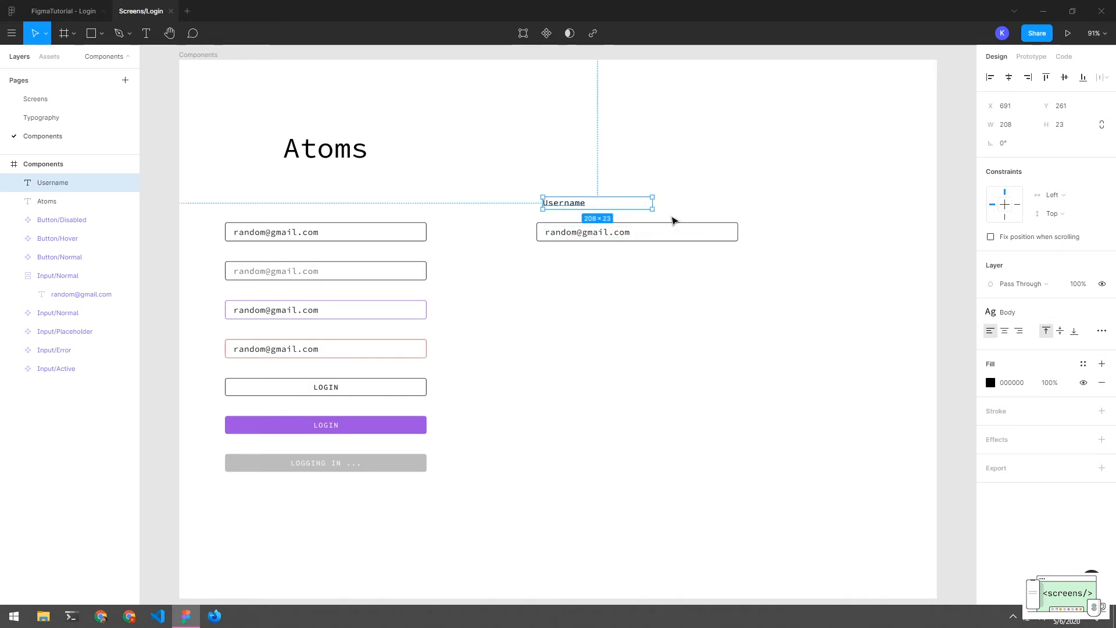
# Apply the Body text style to the Username label and move it closer to the input
pyautogui.click(1015, 315)
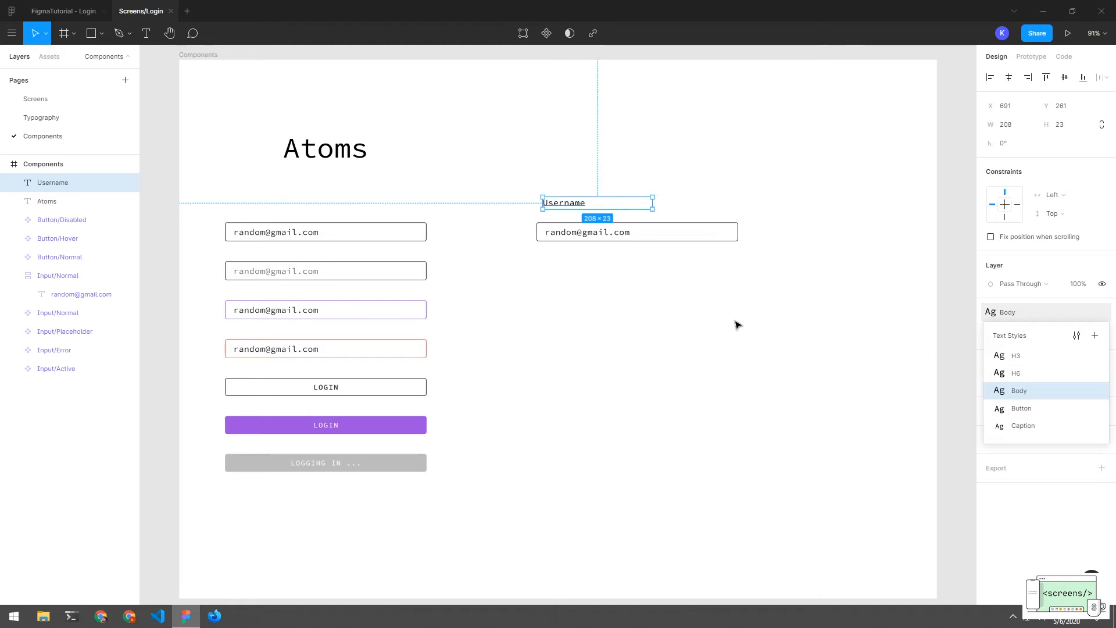
pyautogui.click(1007, 395)
pyautogui.click(906, 368)
pyautogui.moveTo(561, 204)
pyautogui.mouseDown()
pyautogui.moveTo(555, 213)
pyautogui.moveTo(568, 217)
pyautogui.mouseUp()
pyautogui.click(578, 298)
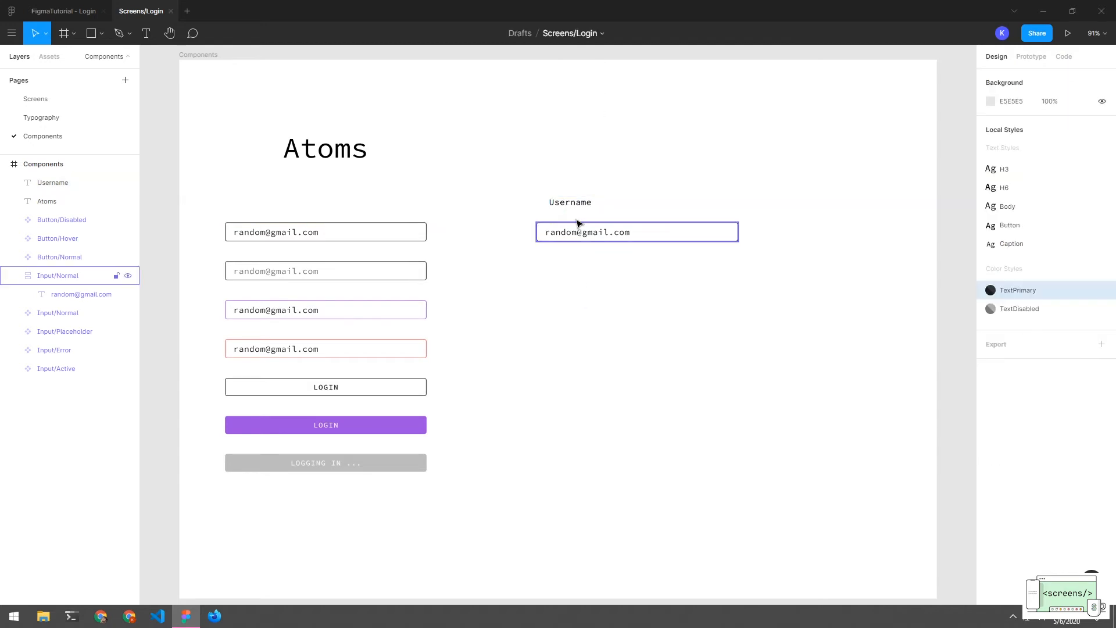
# Colour the Username label with the TextPrimary style and nudge it into place
pyautogui.click(578, 207)
pyautogui.click(990, 383)
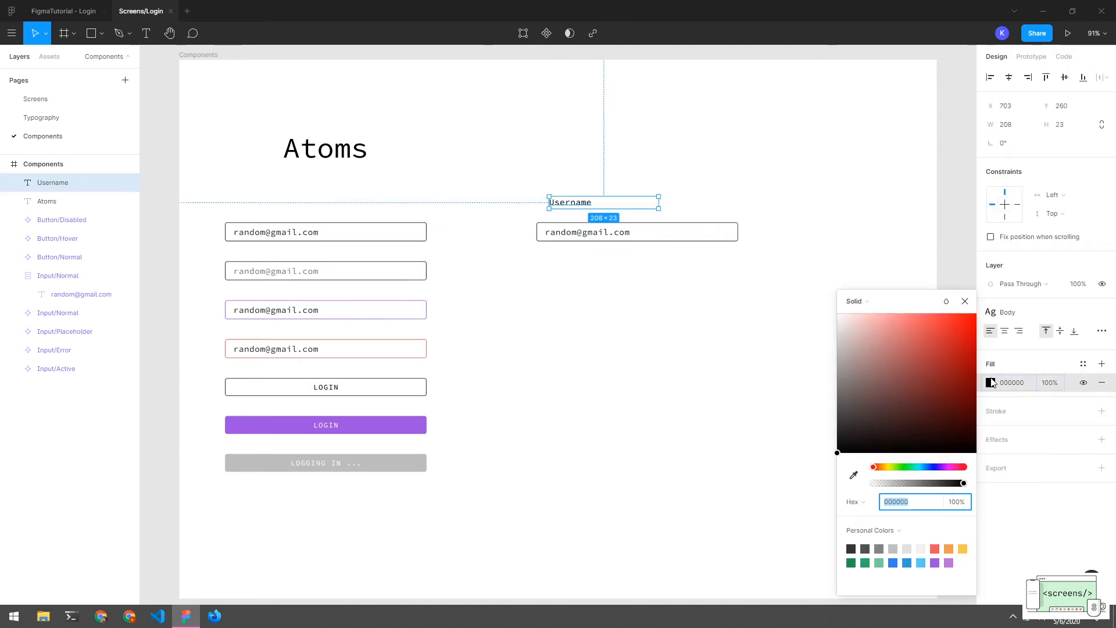
pyautogui.click(1056, 538)
pyautogui.click(1082, 363)
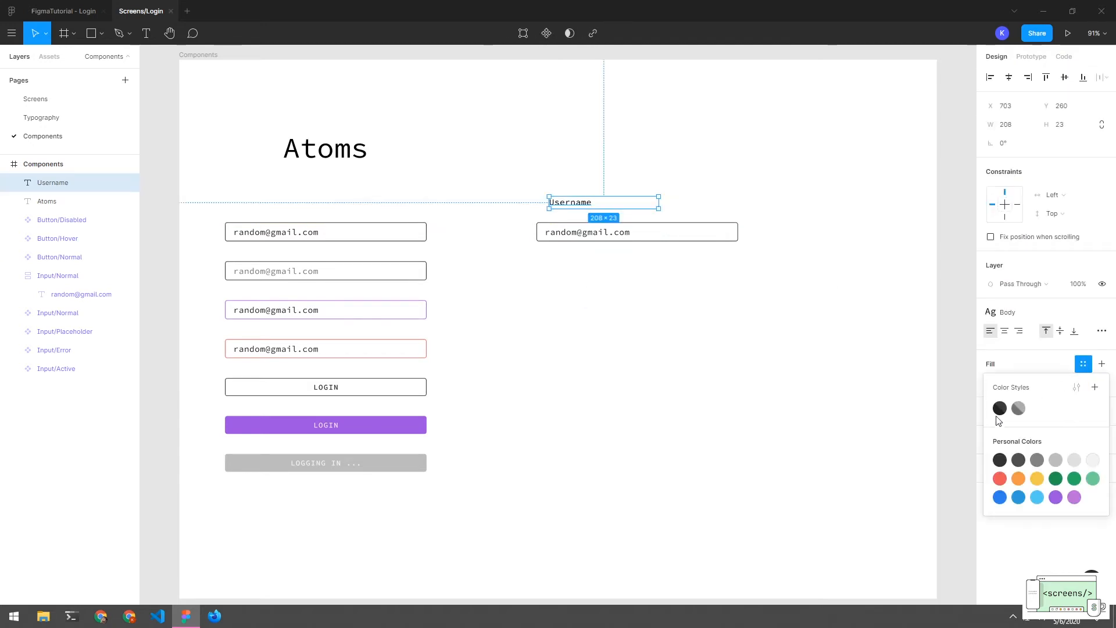
pyautogui.click(997, 409)
pyautogui.click(759, 366)
pyautogui.doubleClick(552, 237)
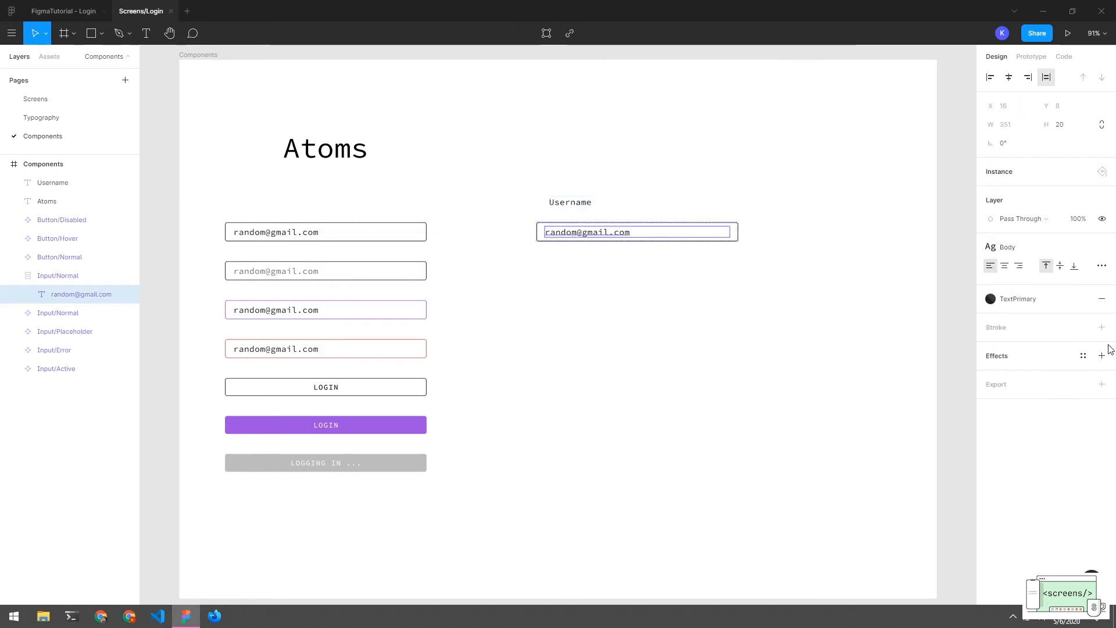
pyautogui.click(685, 304)
pyautogui.moveTo(580, 211); pyautogui.dragTo(572, 218)
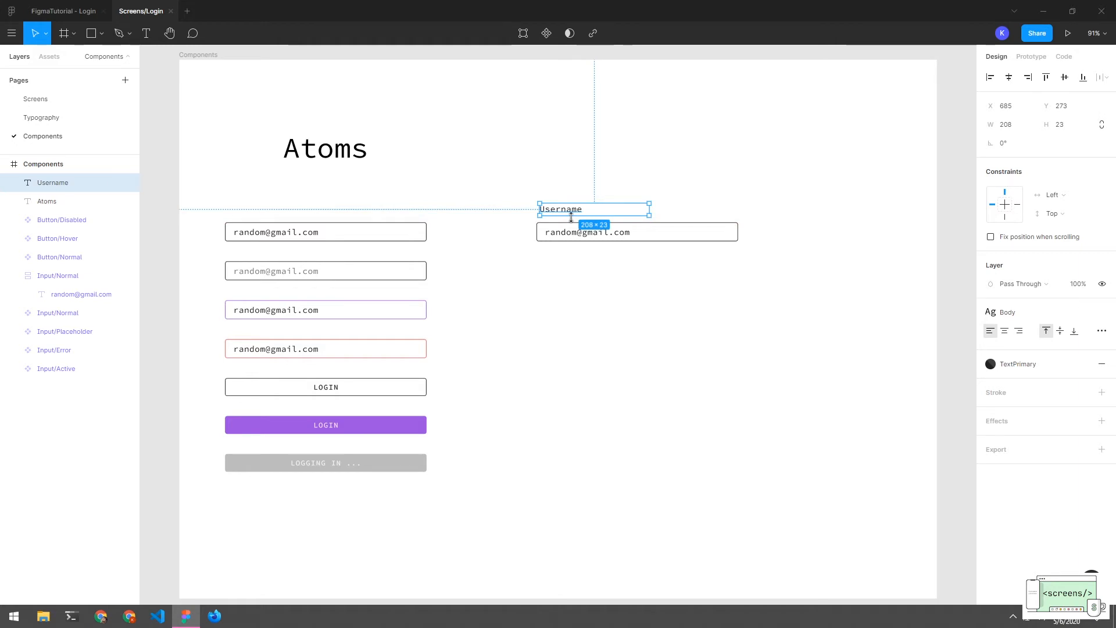
# Widen the Username label to 383 px, its left edge aligned with the input
pyautogui.click(650, 211)
pyautogui.click(606, 215)
pyautogui.moveTo(651, 210); pyautogui.dragTo(738, 210)
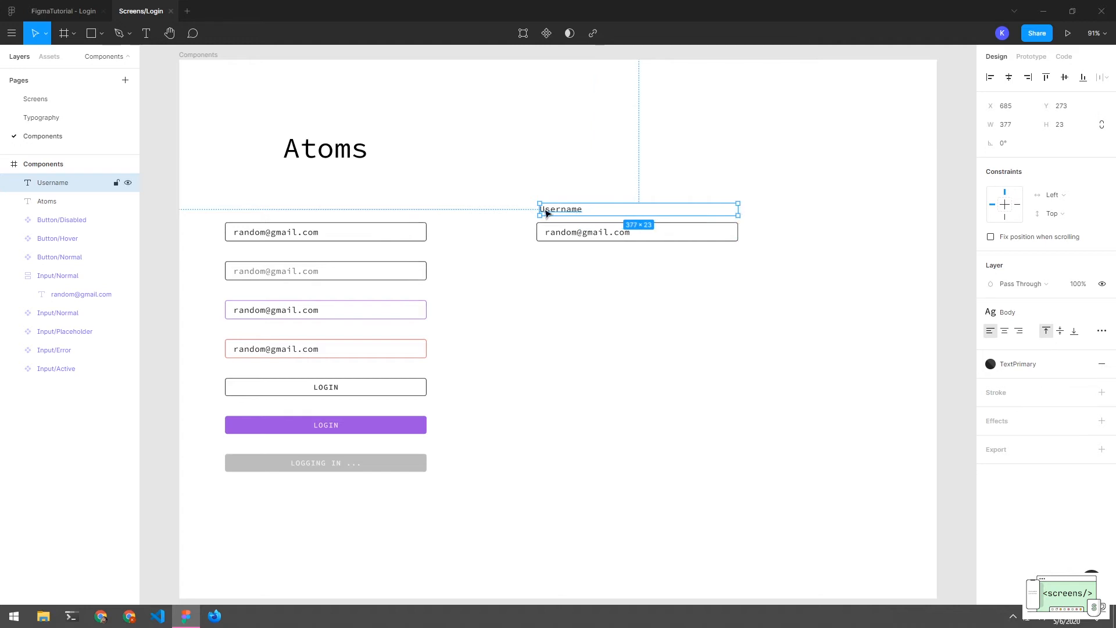
pyautogui.moveTo(540, 209); pyautogui.dragTo(573, 216)
# Position the 383×23 Username label directly above the input field
pyautogui.click(586, 258)
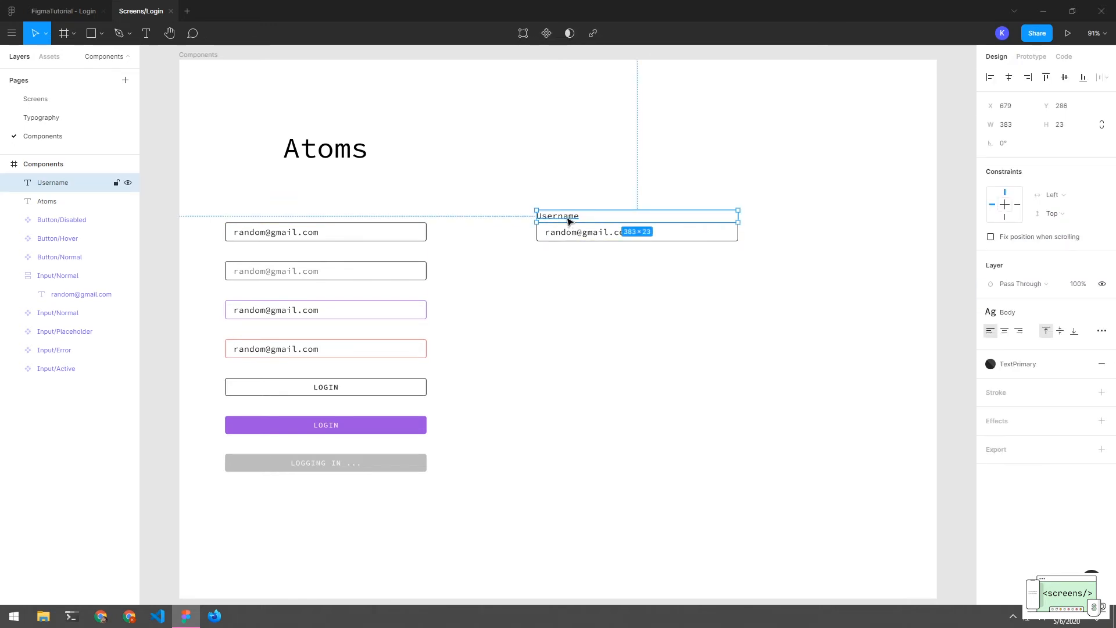
pyautogui.moveTo(569, 221); pyautogui.dragTo(570, 253)
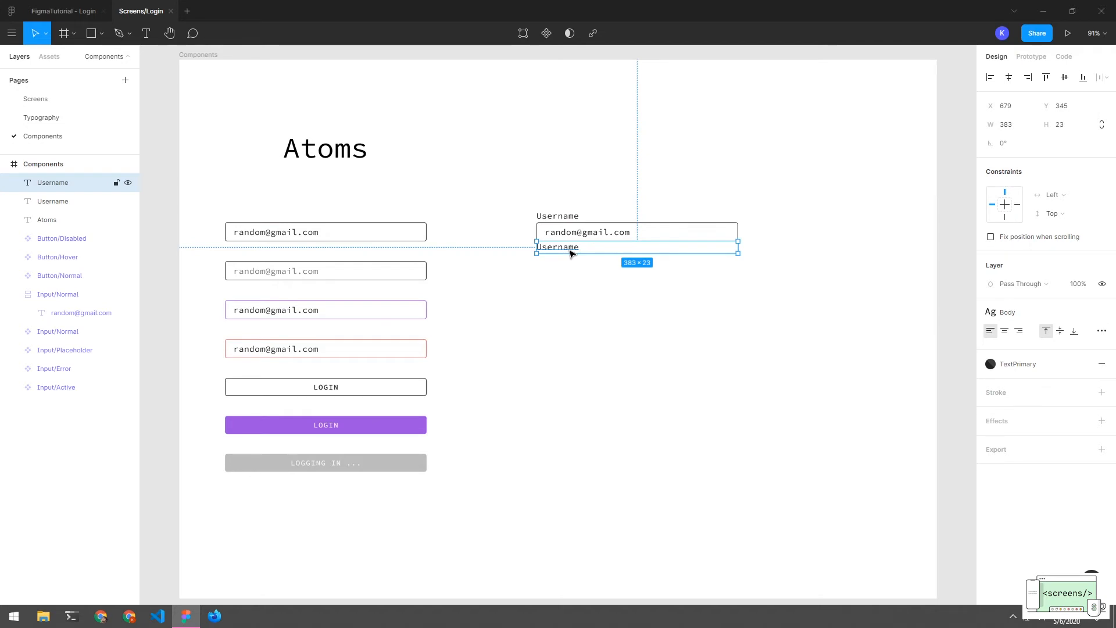
pyautogui.press('Delete')
pyautogui.click(567, 221)
pyautogui.doubleClick(584, 217)
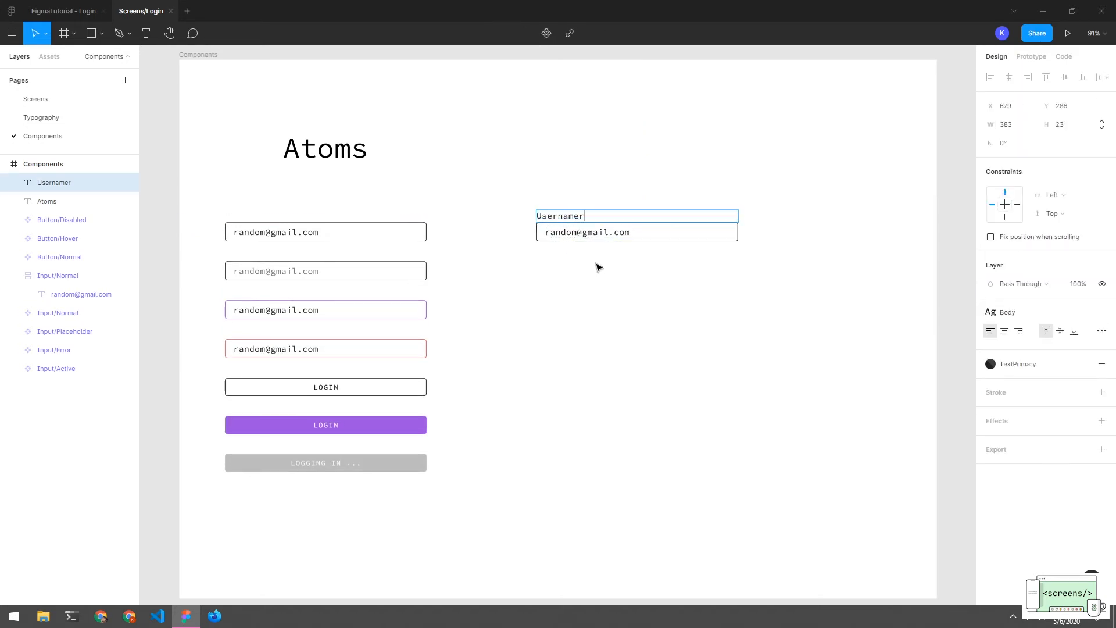
pyautogui.press('Escape')
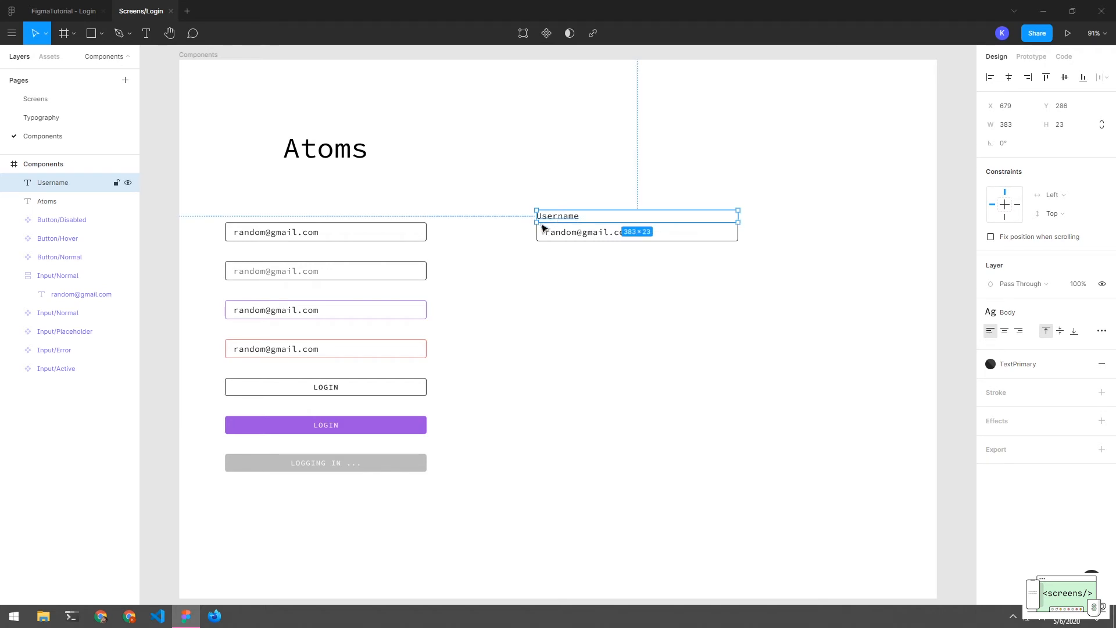
pyautogui.click(540, 267)
pyautogui.click(540, 218)
pyautogui.click(568, 274)
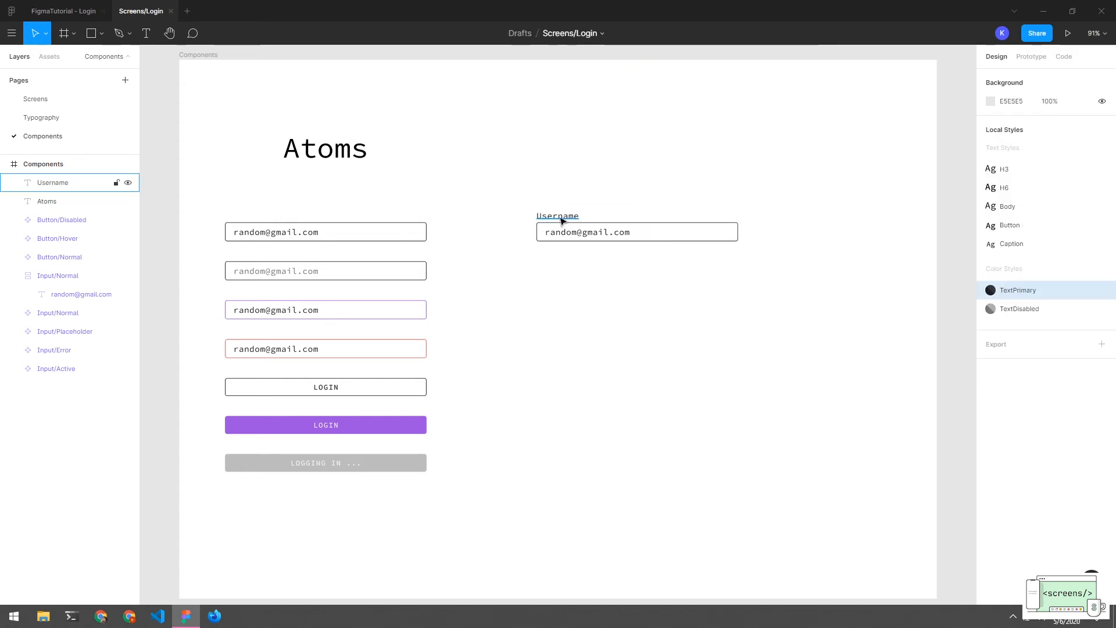
pyautogui.moveTo(562, 221)
pyautogui.mouseDown()
pyautogui.moveTo(595, 202)
pyautogui.moveTo(569, 207)
pyautogui.mouseUp()
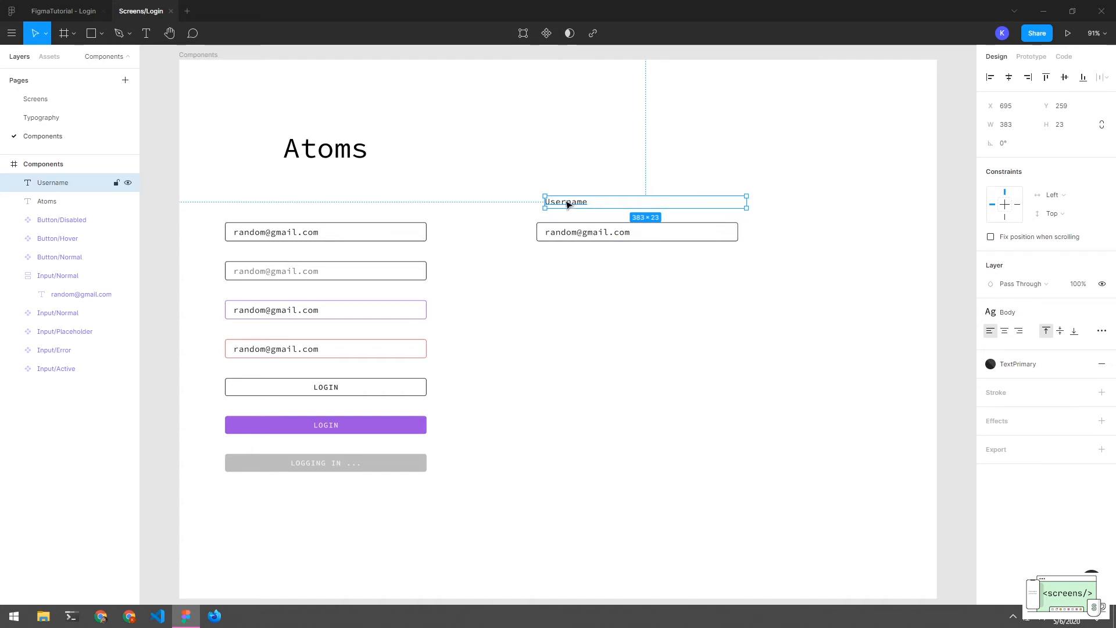
# Wrap the Username label in Frame 1 above the right input and add auto layout
pyautogui.rightClick(54, 182)
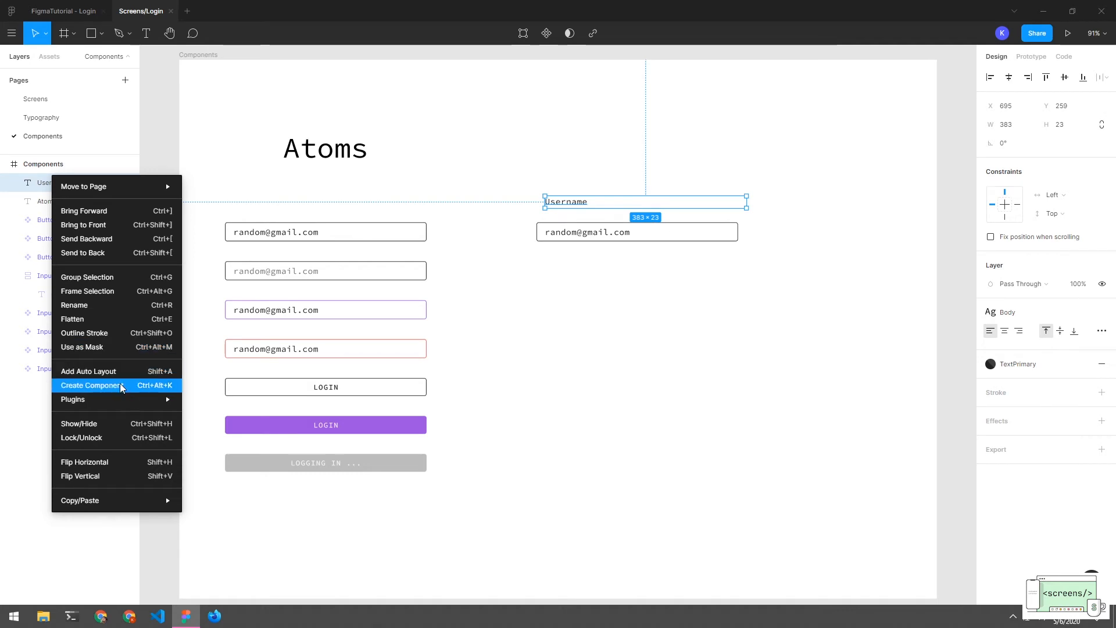
pyautogui.click(119, 295)
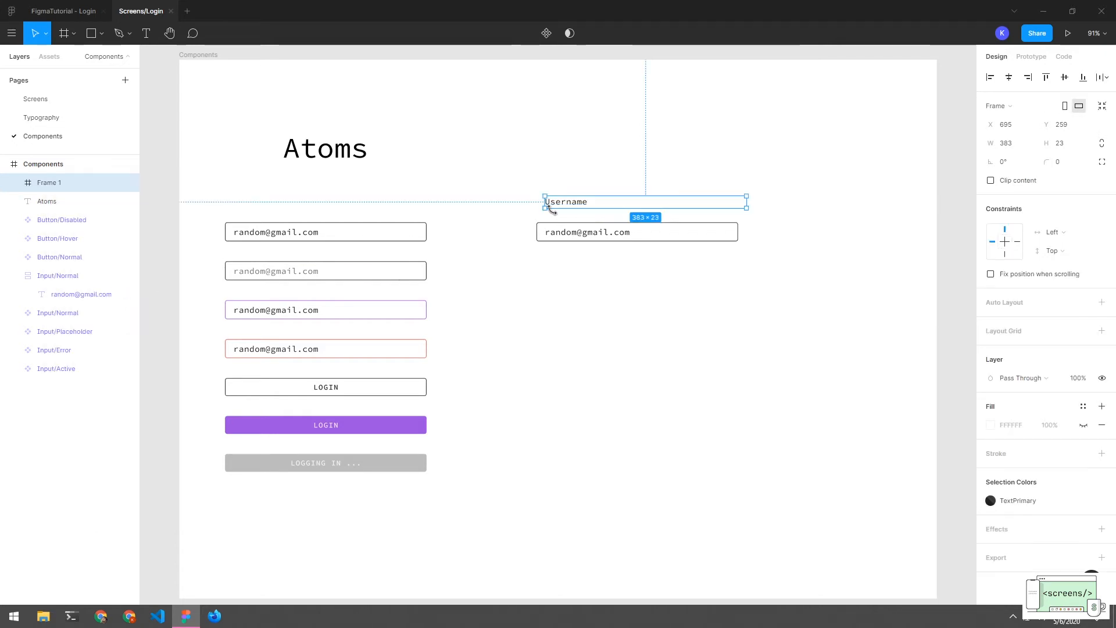
pyautogui.moveTo(553, 204); pyautogui.dragTo(543, 217)
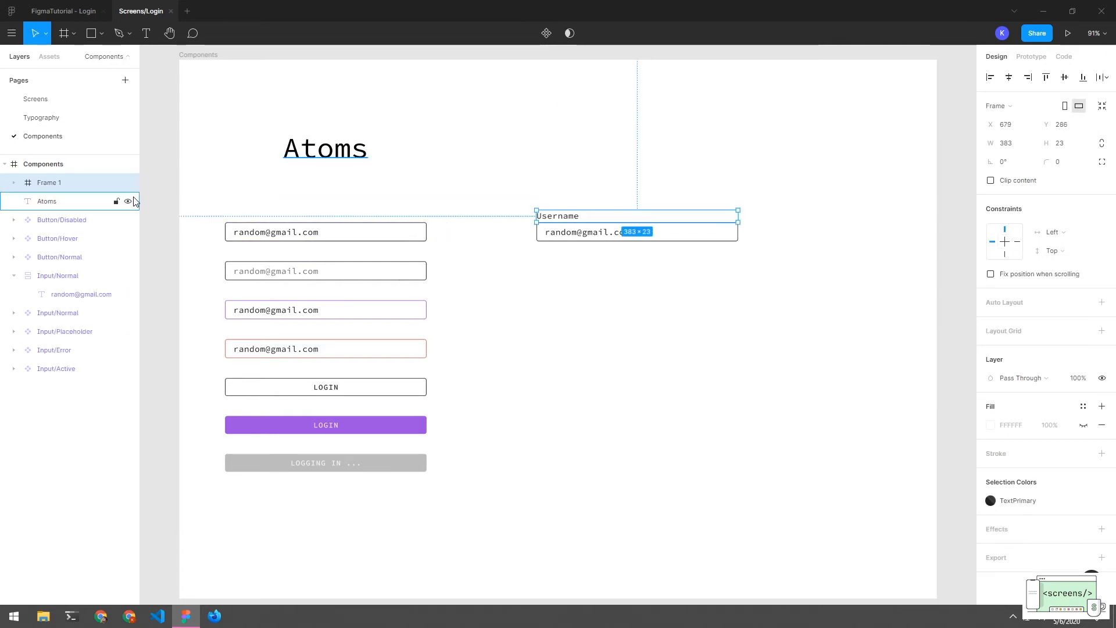
pyautogui.rightClick(42, 182)
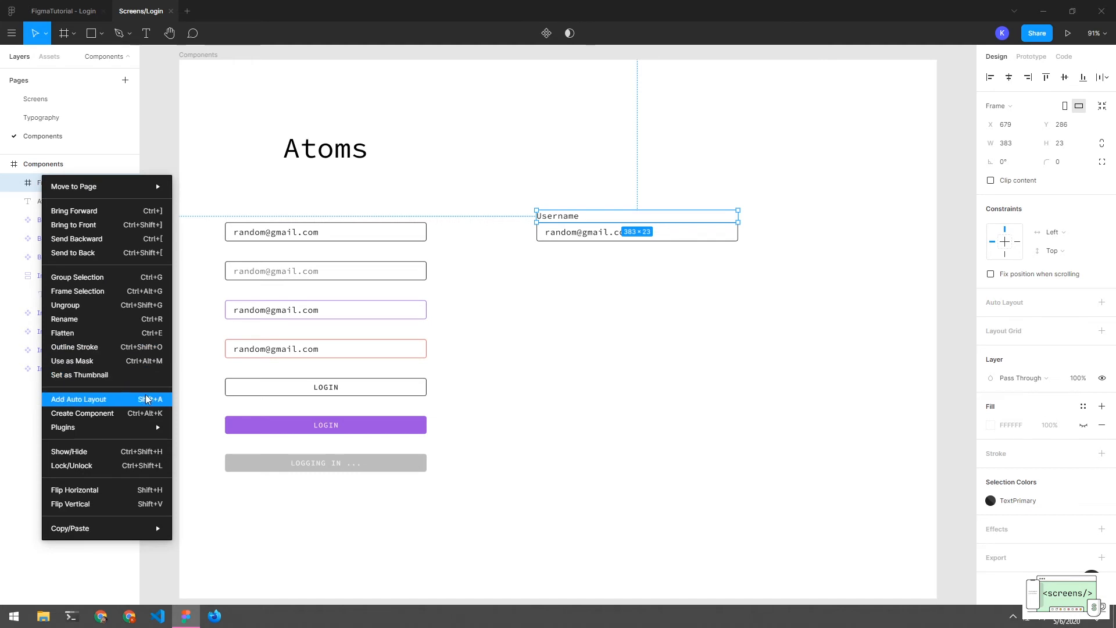
pyautogui.click(81, 399)
pyautogui.click(13, 182)
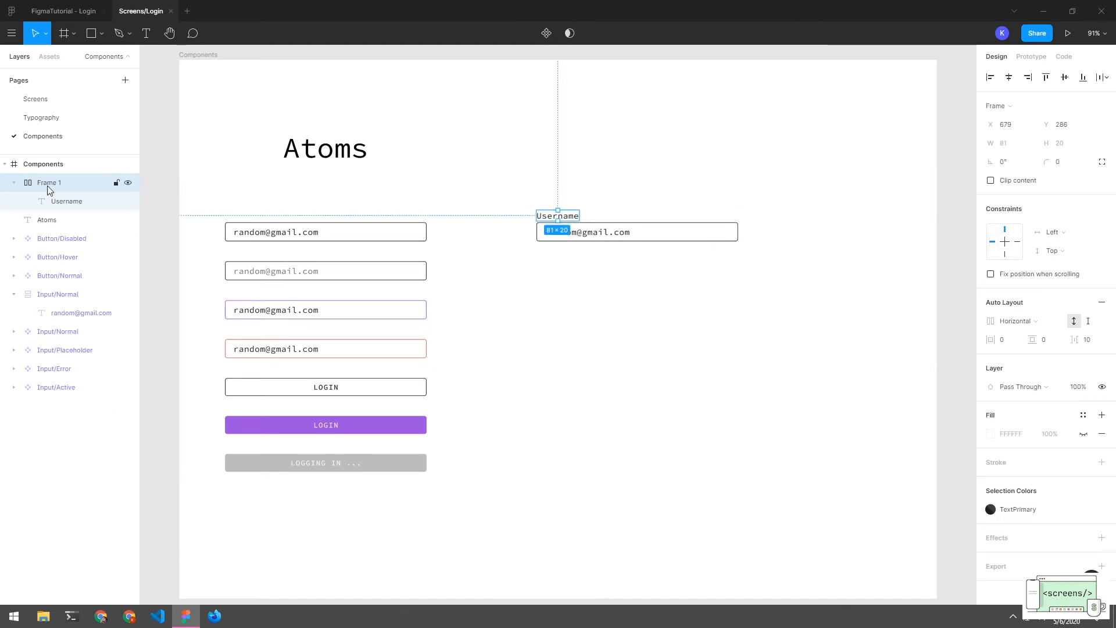
pyautogui.click(15, 183)
pyautogui.click(15, 183)
# Make Frame 1 stack vertically with the Username label stretched to full width
pyautogui.click(990, 340)
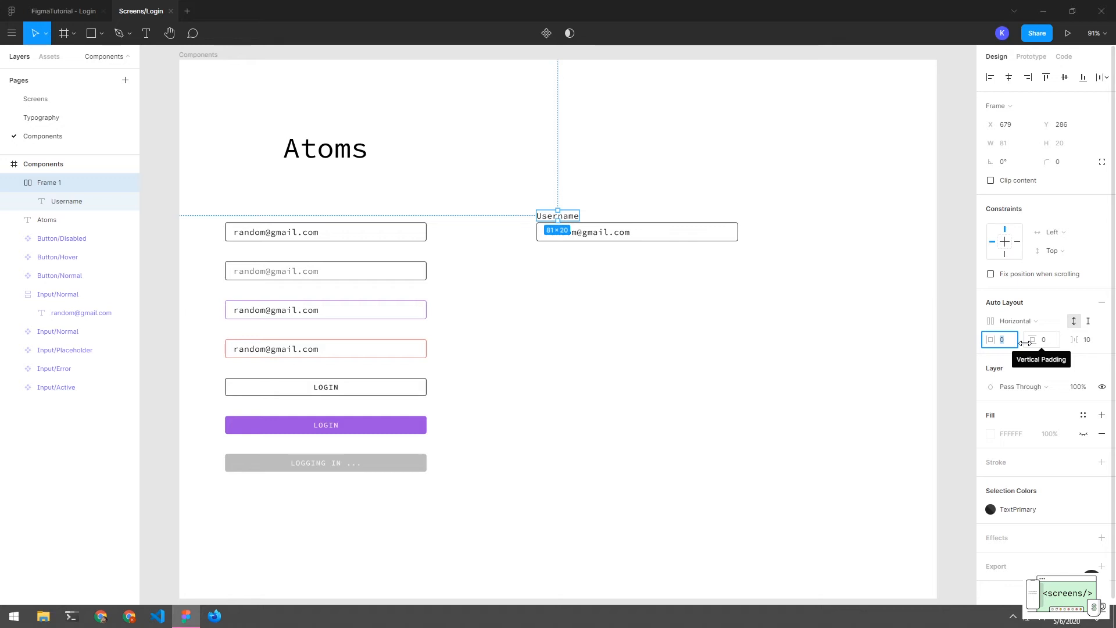
pyautogui.click(1015, 320)
pyautogui.click(1020, 333)
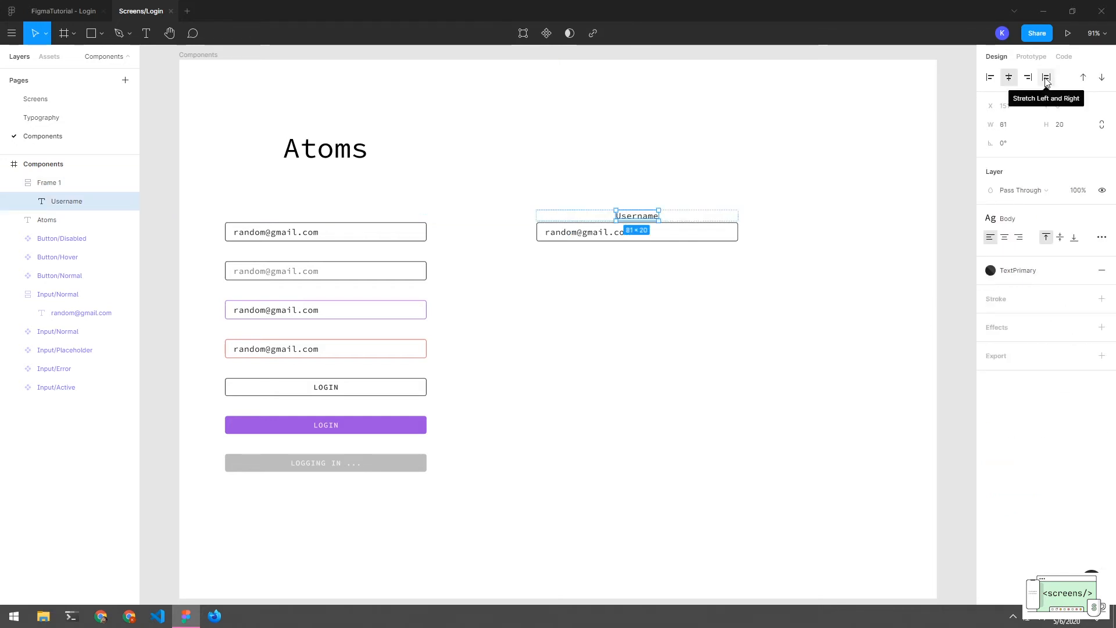
pyautogui.click(1045, 80)
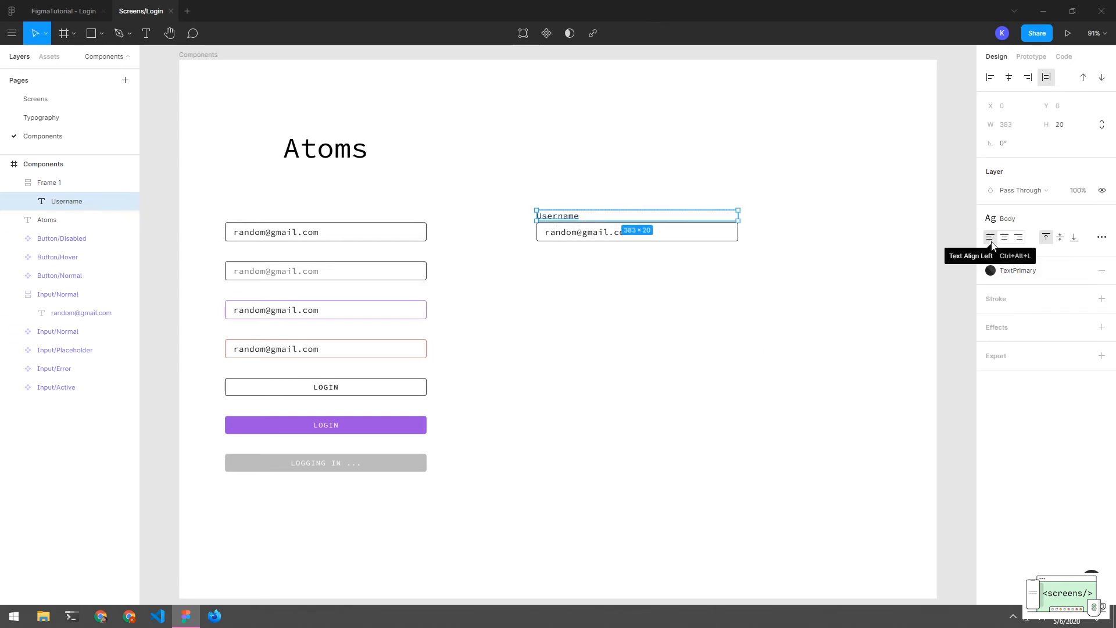
# Give Frame 1 a horizontal padding of 4 and check the label's inset
pyautogui.click(524, 247)
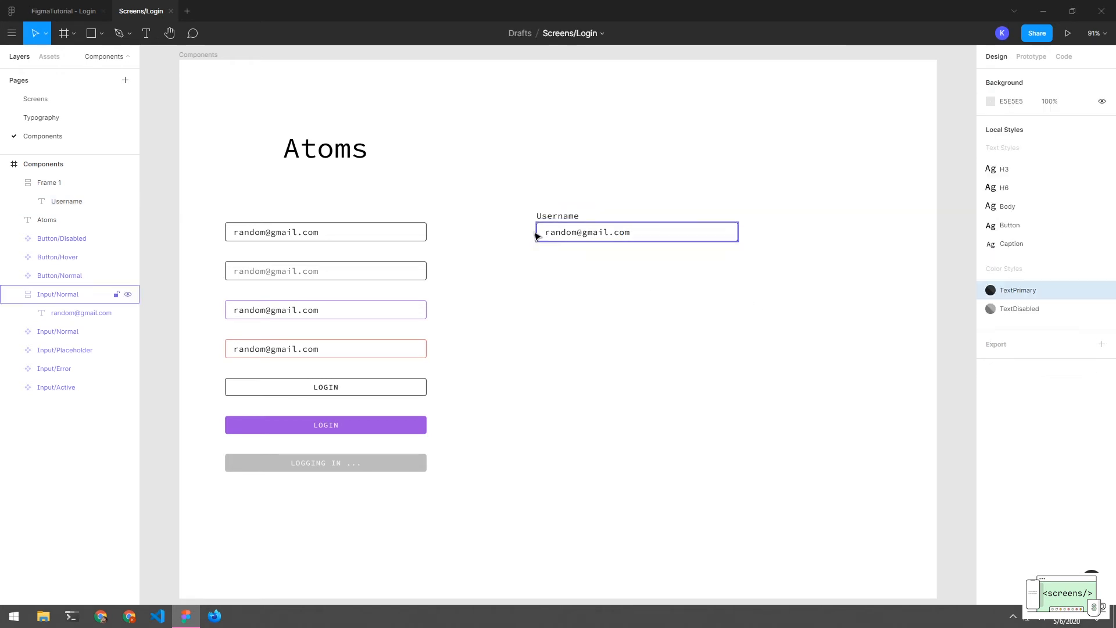
pyautogui.click(548, 217)
pyautogui.doubleClick(548, 217)
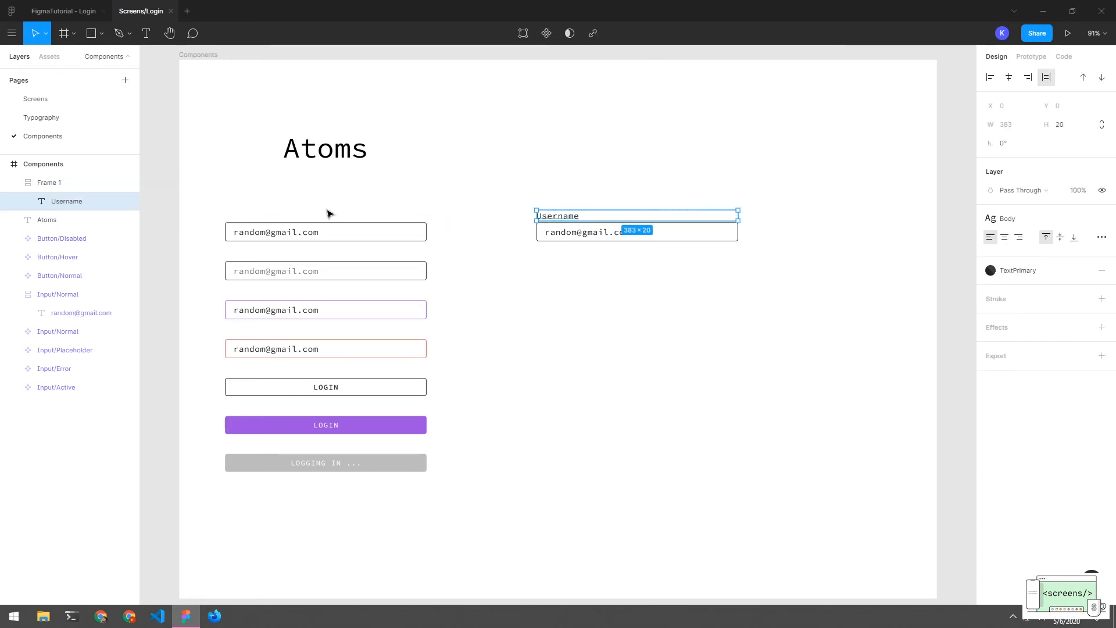
pyautogui.click(61, 182)
pyautogui.click(994, 340)
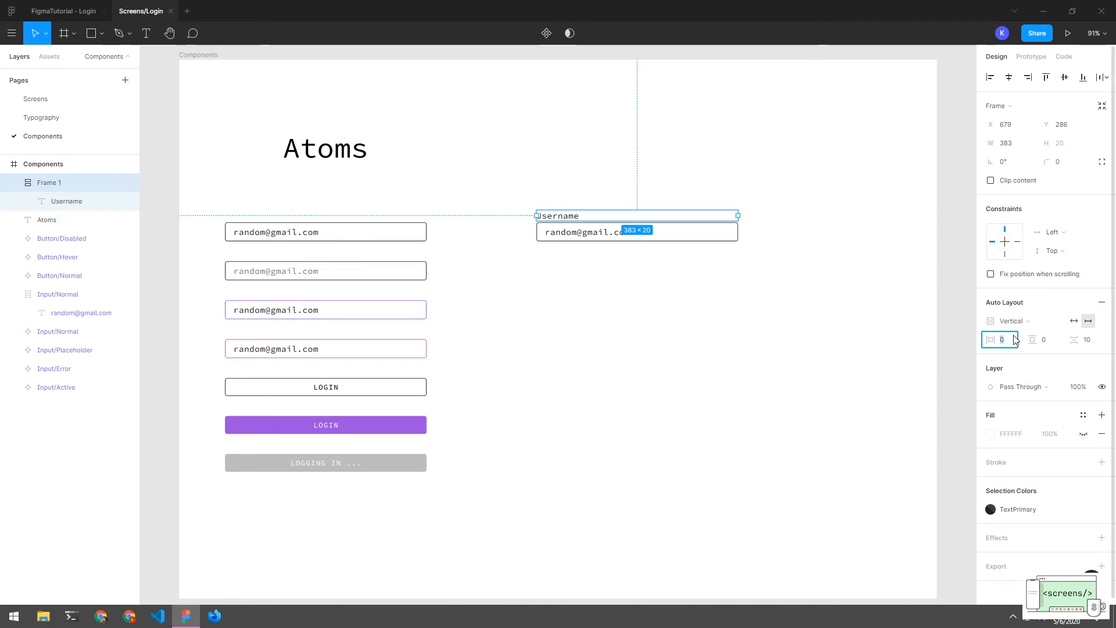
pyautogui.write('4')
pyautogui.press('Return')
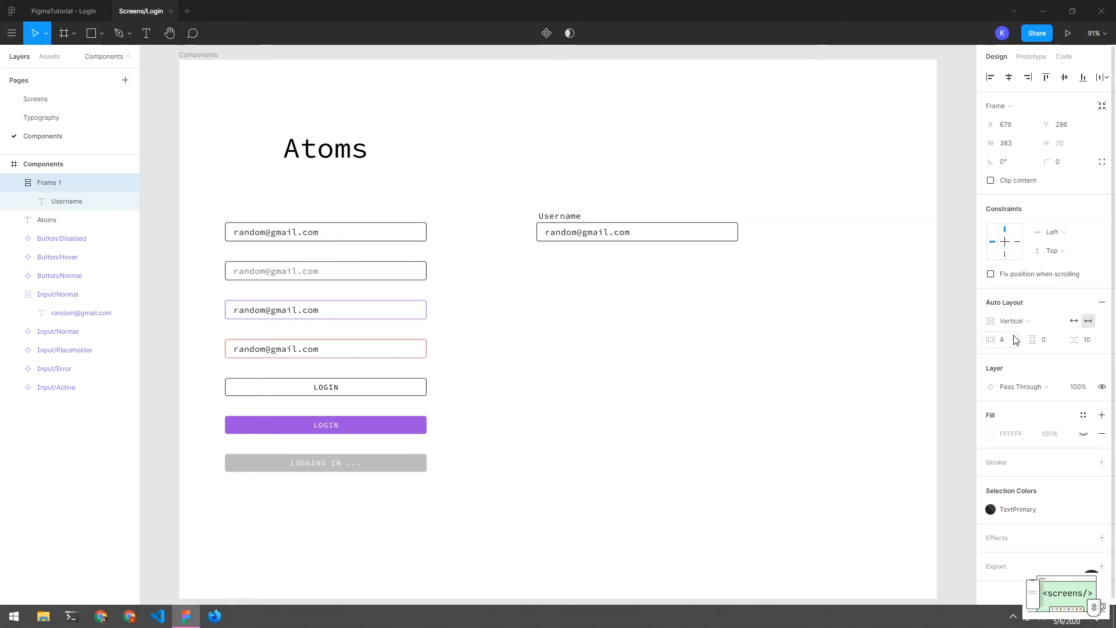
pyautogui.click(640, 318)
pyautogui.doubleClick(537, 216)
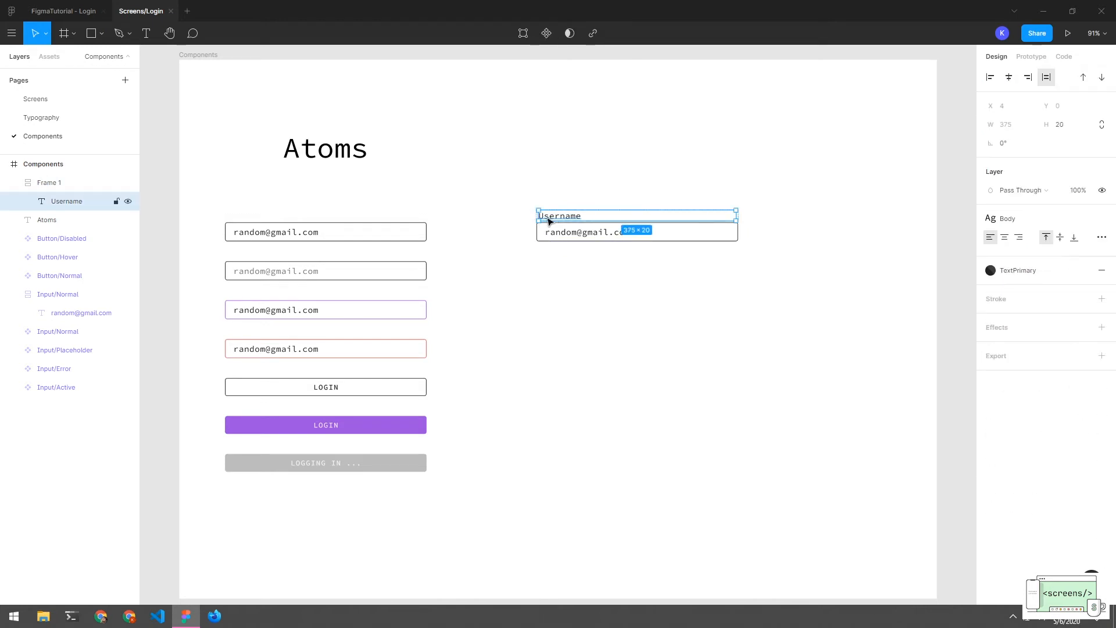
pyautogui.click(519, 225)
pyautogui.doubleClick(543, 218)
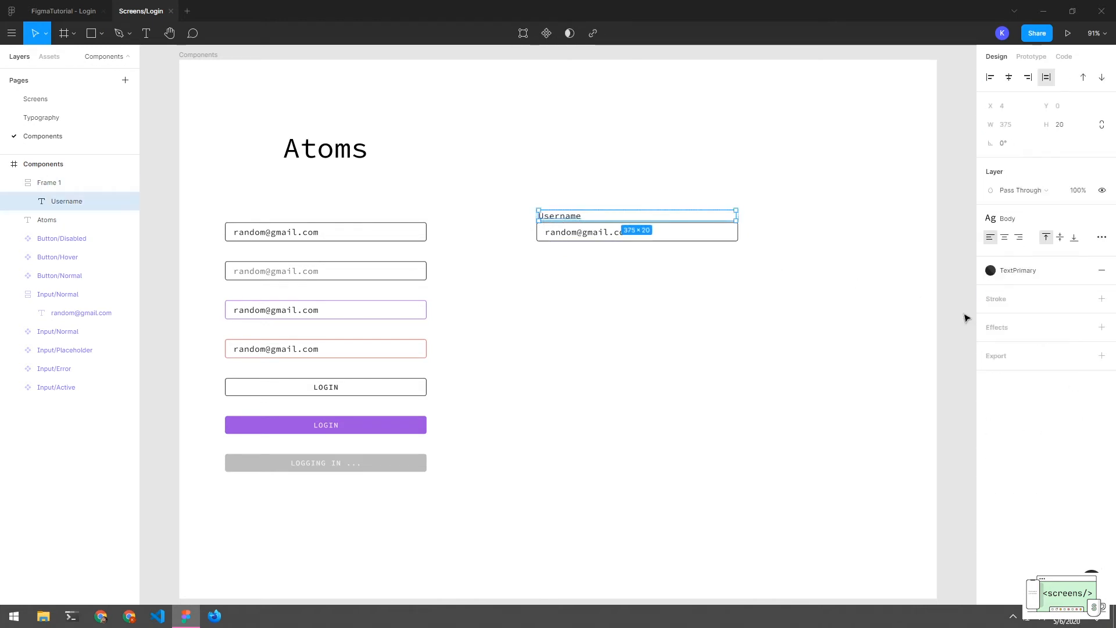
# Try padding 16, revert to 4, and duplicate Frame 1 below the input as Frame 2
pyautogui.click(87, 183)
pyautogui.click(1011, 343)
pyautogui.write('1')
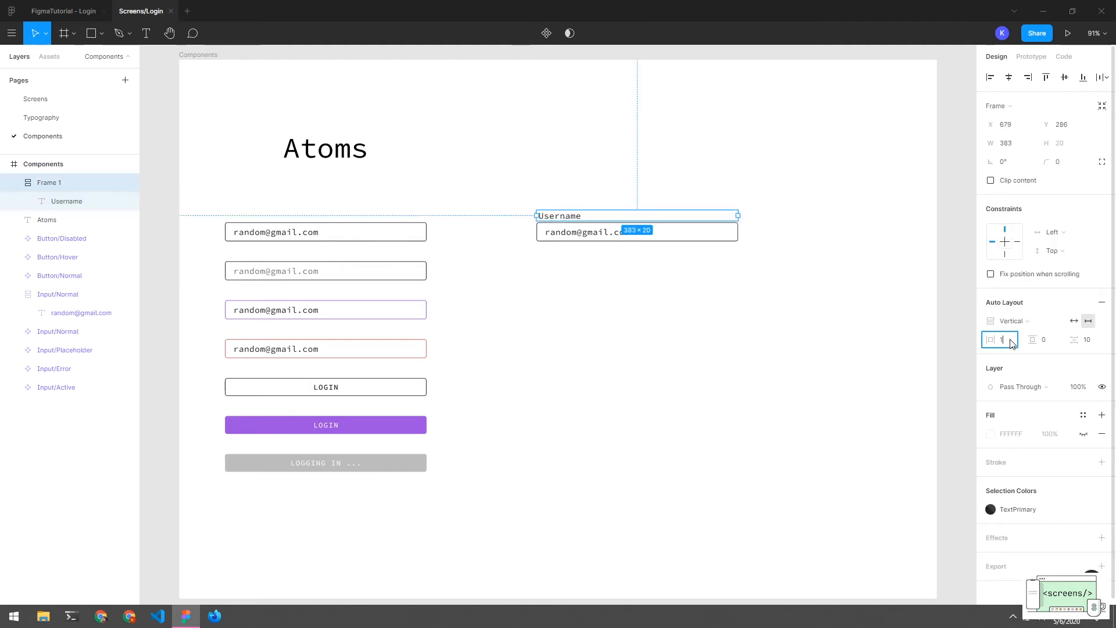
pyautogui.write('6')
pyautogui.press('Return')
pyautogui.click(658, 311)
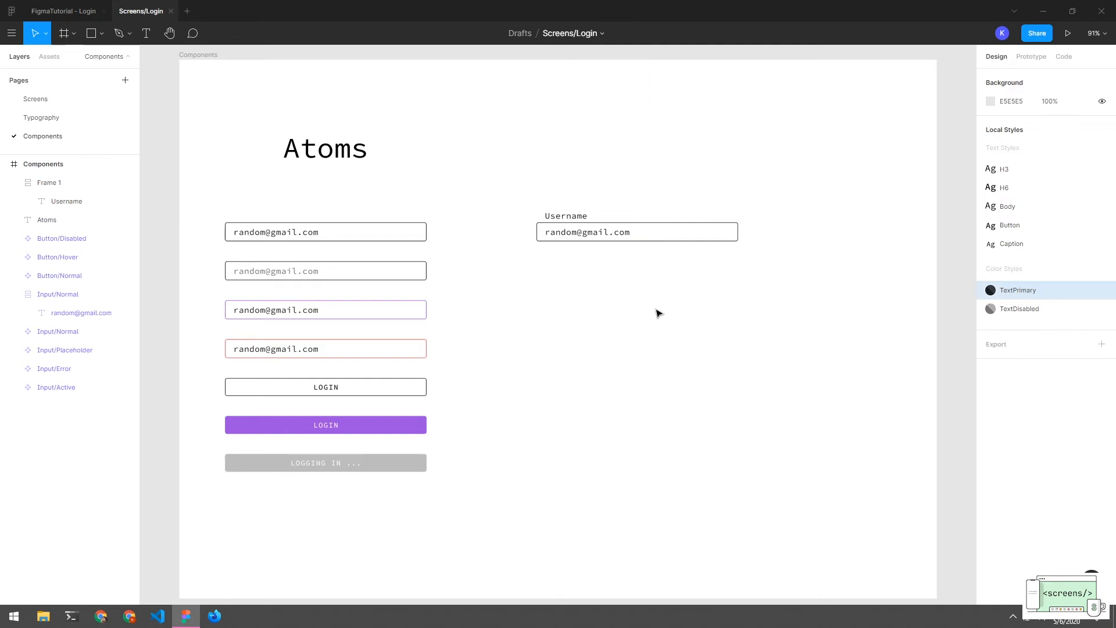
pyautogui.click(550, 220)
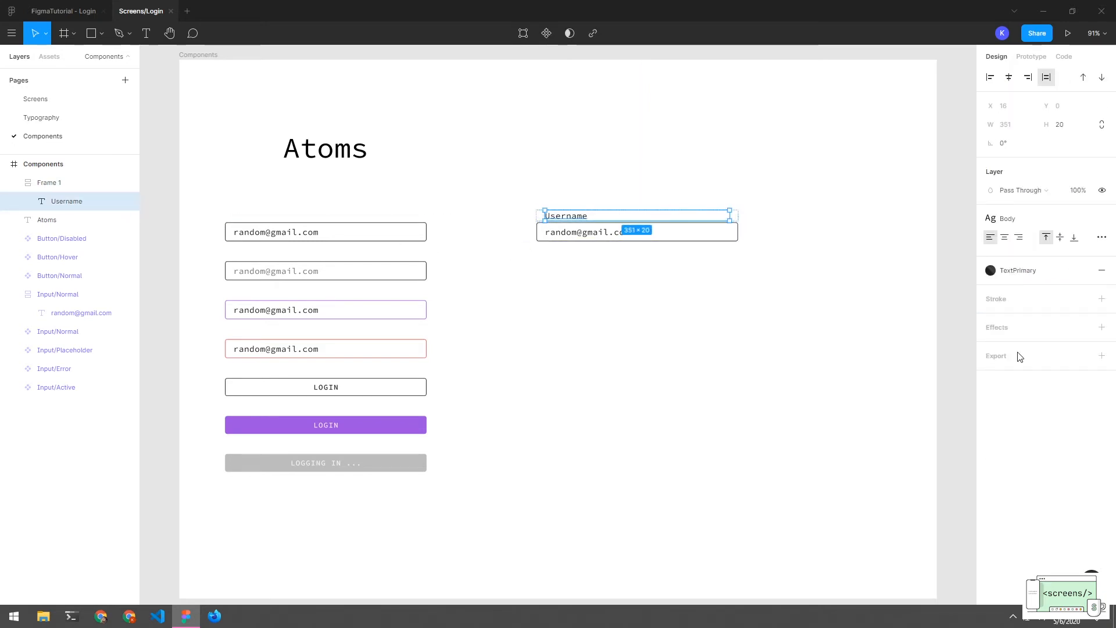
pyautogui.click(69, 182)
pyautogui.click(1008, 343)
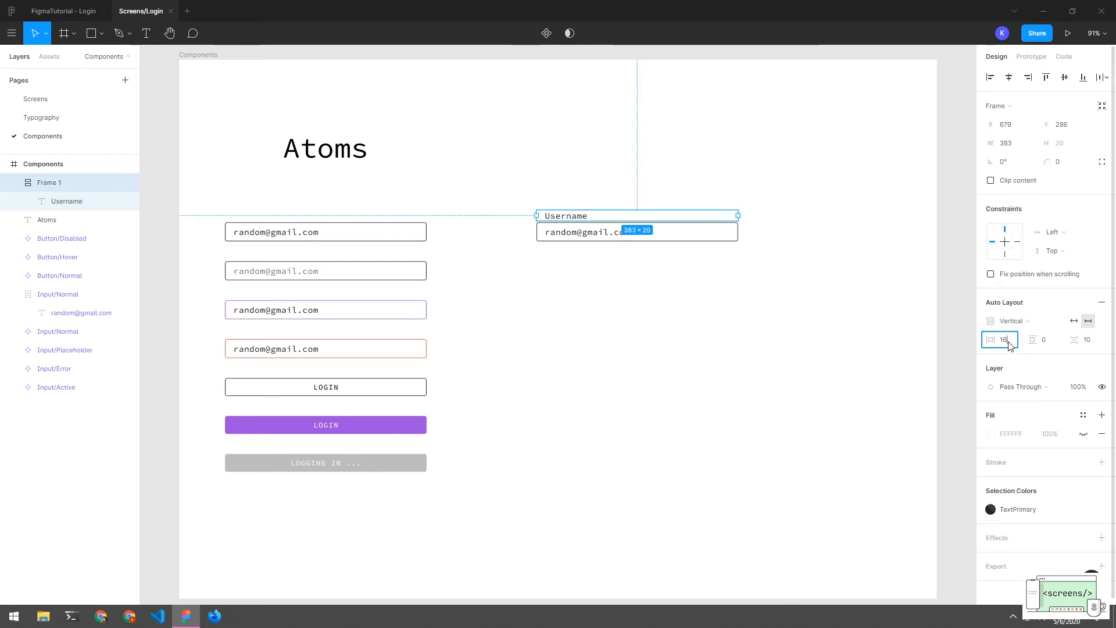
pyautogui.press('Return')
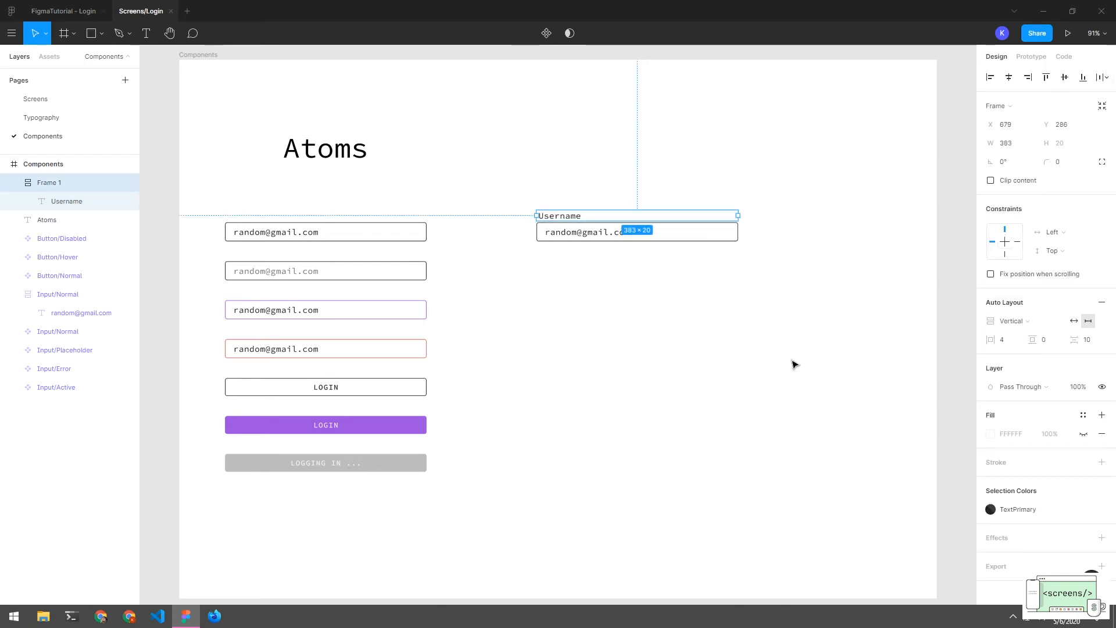
pyautogui.click(792, 360)
pyautogui.click(564, 219)
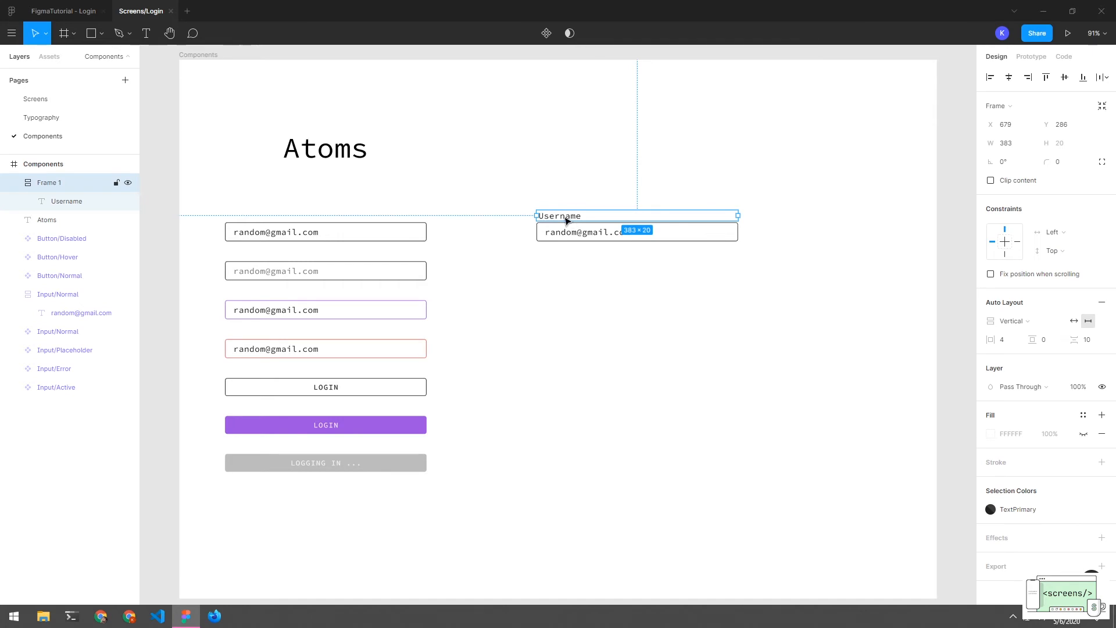
pyautogui.moveTo(566, 220); pyautogui.dragTo(570, 252)
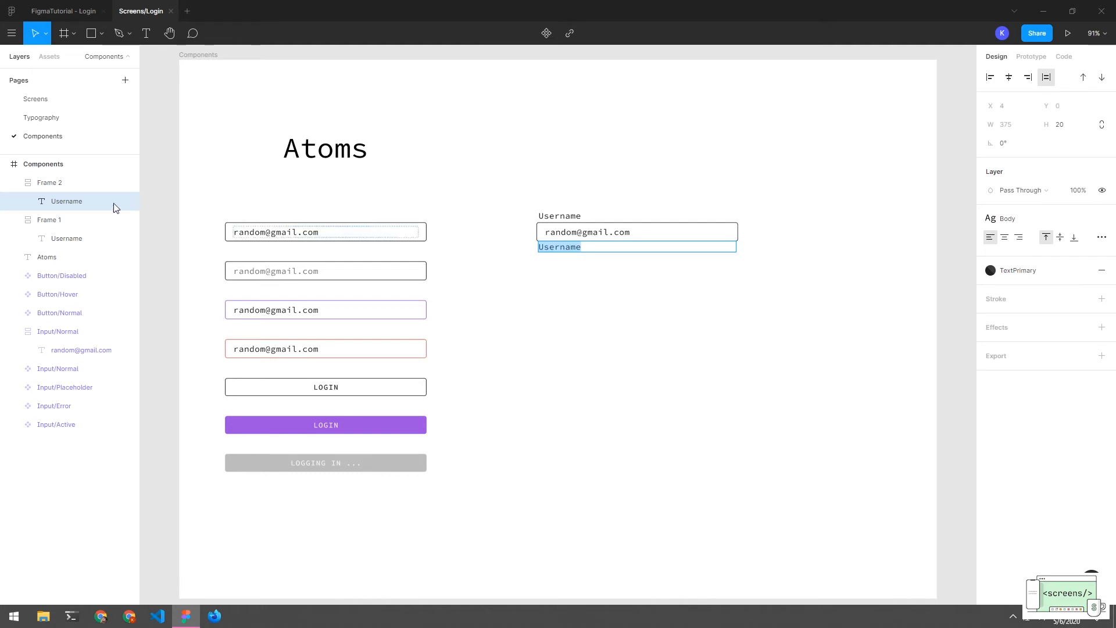
# Retype the copied label's text as 'Enter a valid email'
pyautogui.doubleClick(576, 247)
pyautogui.write('T')
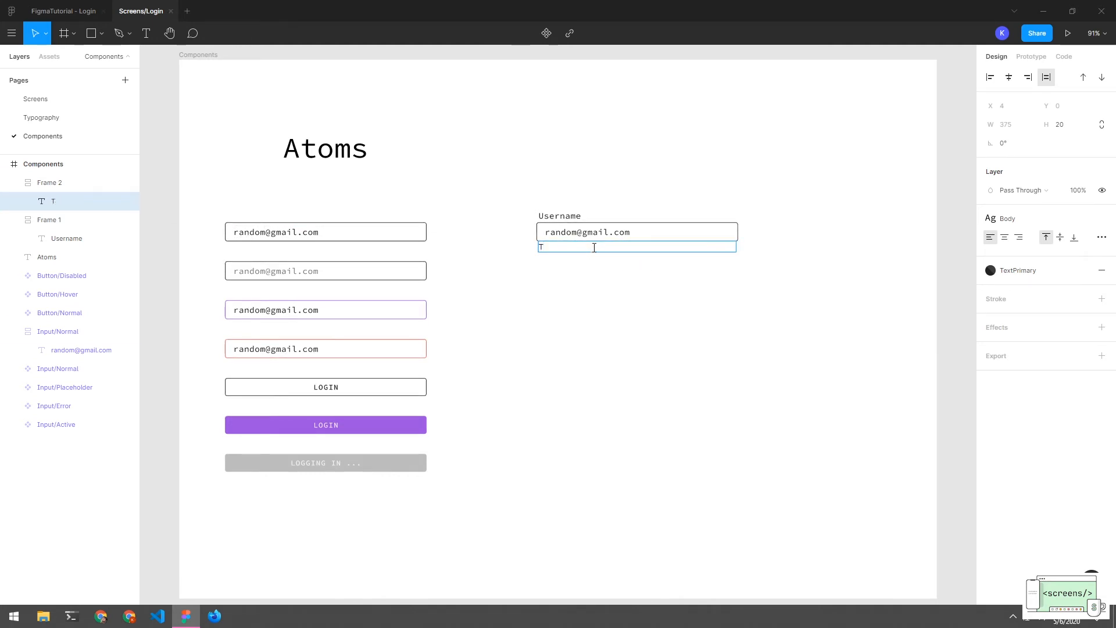
pyautogui.write('Enrter')
pyautogui.press('BackSpace')
pyautogui.press('BackSpace')
pyautogui.press('BackSpace')
pyautogui.write('r a')
pyautogui.press('BackSpace')
pyautogui.press('BackSpace')
pyautogui.press('BackSpace')
pyautogui.press('BackSpace')
pyautogui.write('al')
pyautogui.press('BackSpace')
pyautogui.write('valid email')
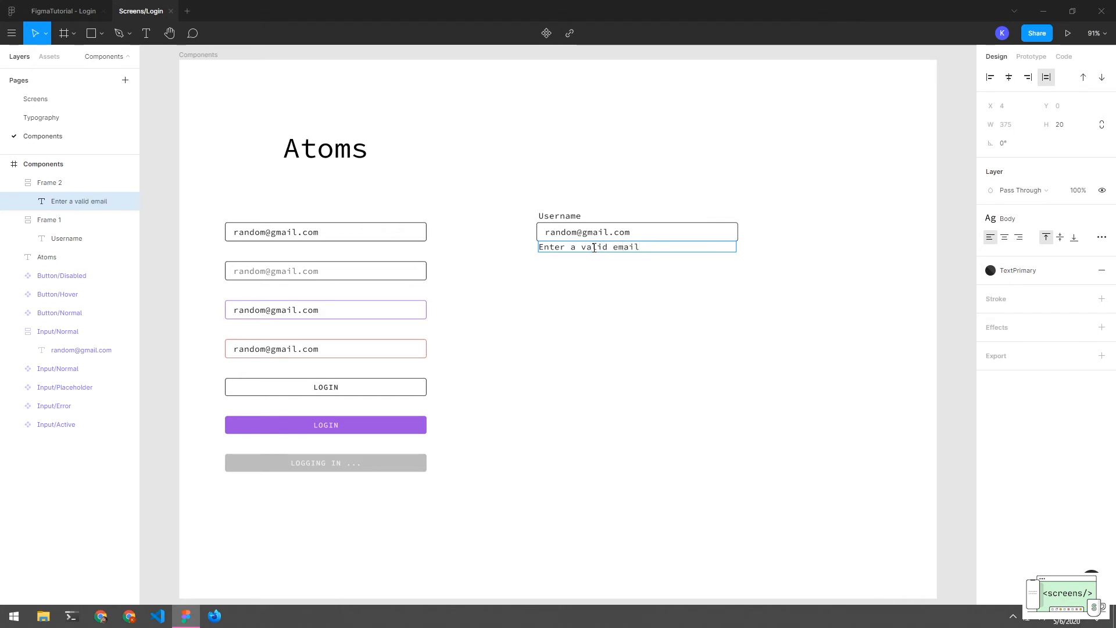
pyautogui.press('Escape')
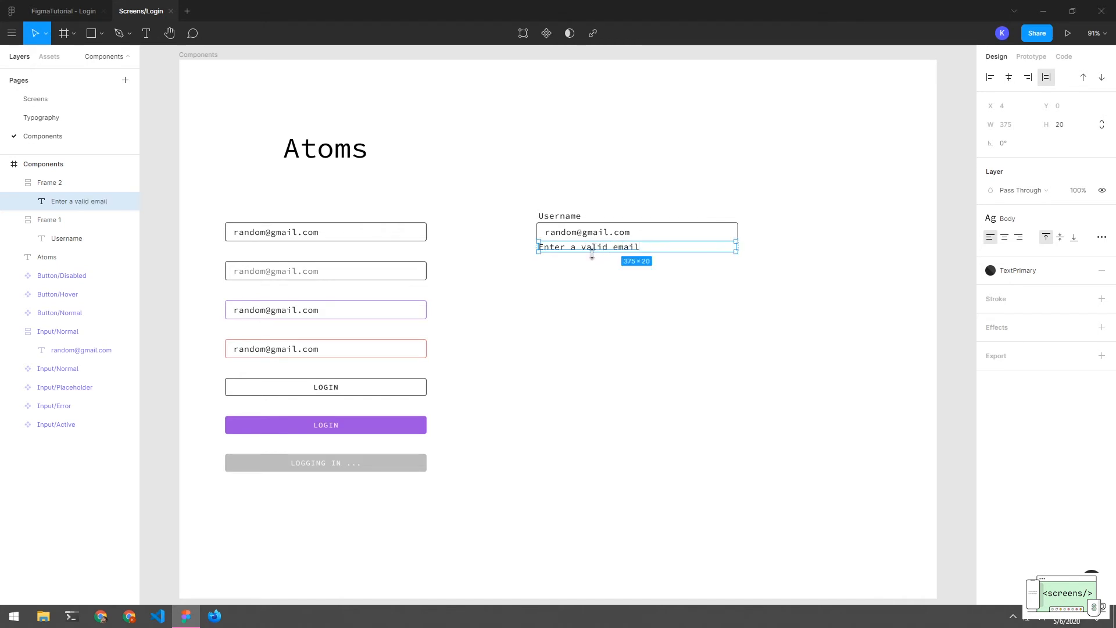
# Give the error text the Red colour style and the Caption text style
pyautogui.click(990, 270)
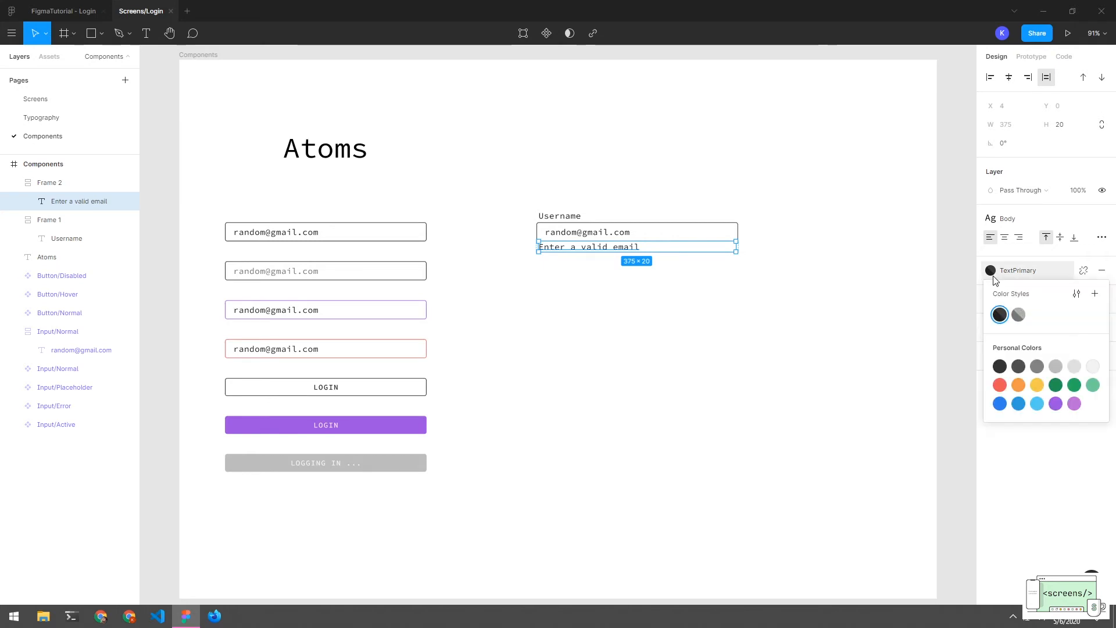
pyautogui.click(1000, 386)
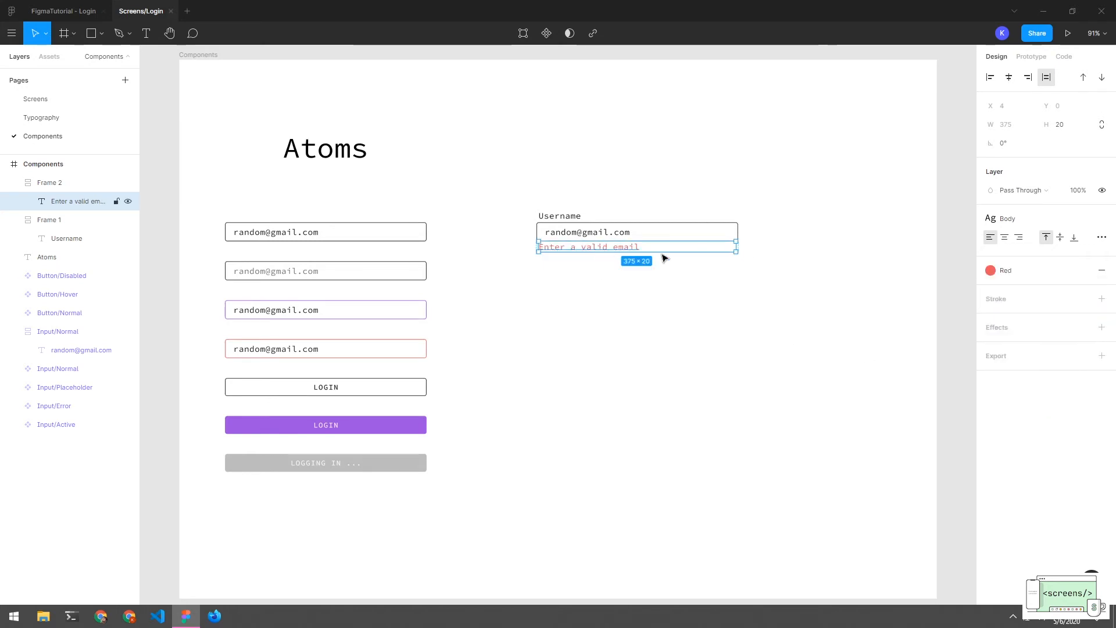
pyautogui.click(1008, 227)
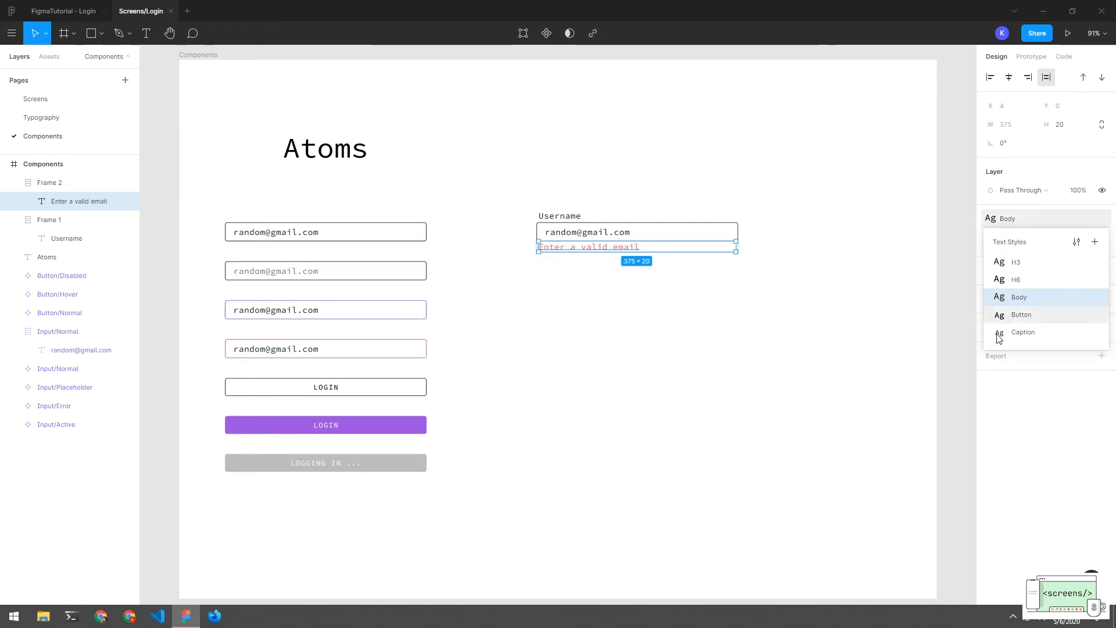
pyautogui.click(1020, 331)
# Nudge the error frame under the input and move the three layers just below Atoms
pyautogui.click(740, 319)
pyautogui.moveTo(575, 247); pyautogui.dragTo(575, 249)
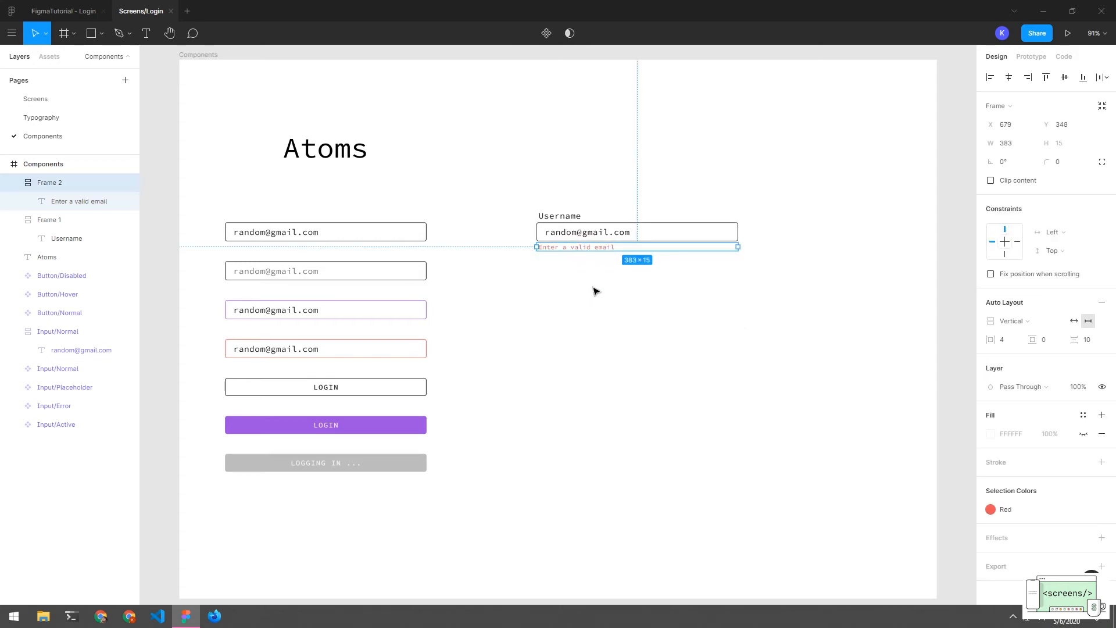
pyautogui.moveTo(593, 287); pyautogui.dragTo(583, 217)
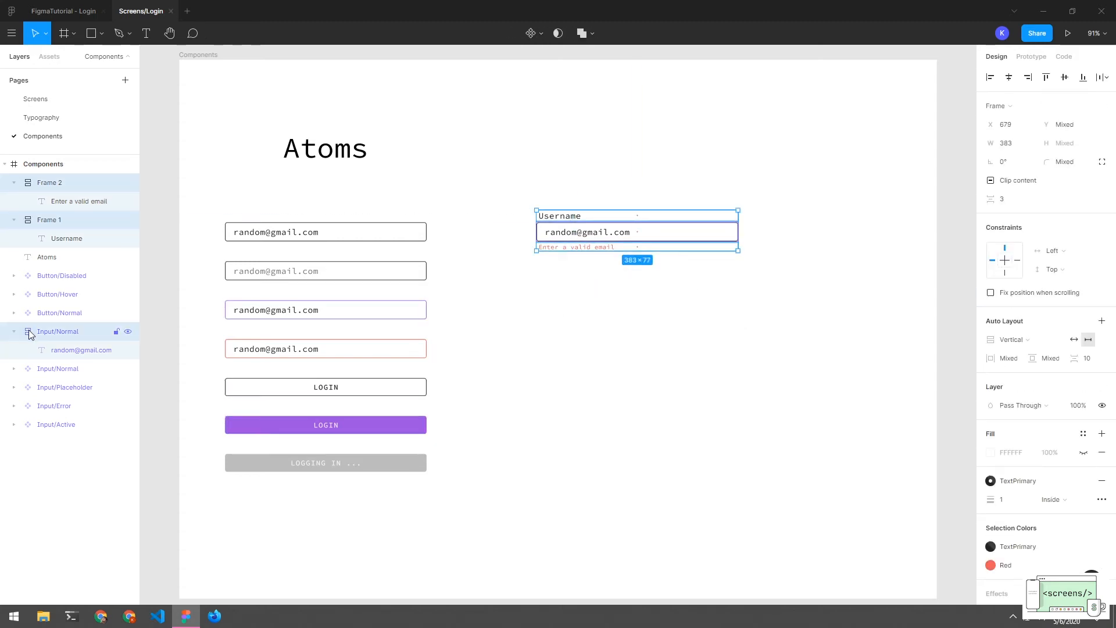
pyautogui.moveTo(29, 330); pyautogui.dragTo(30, 270)
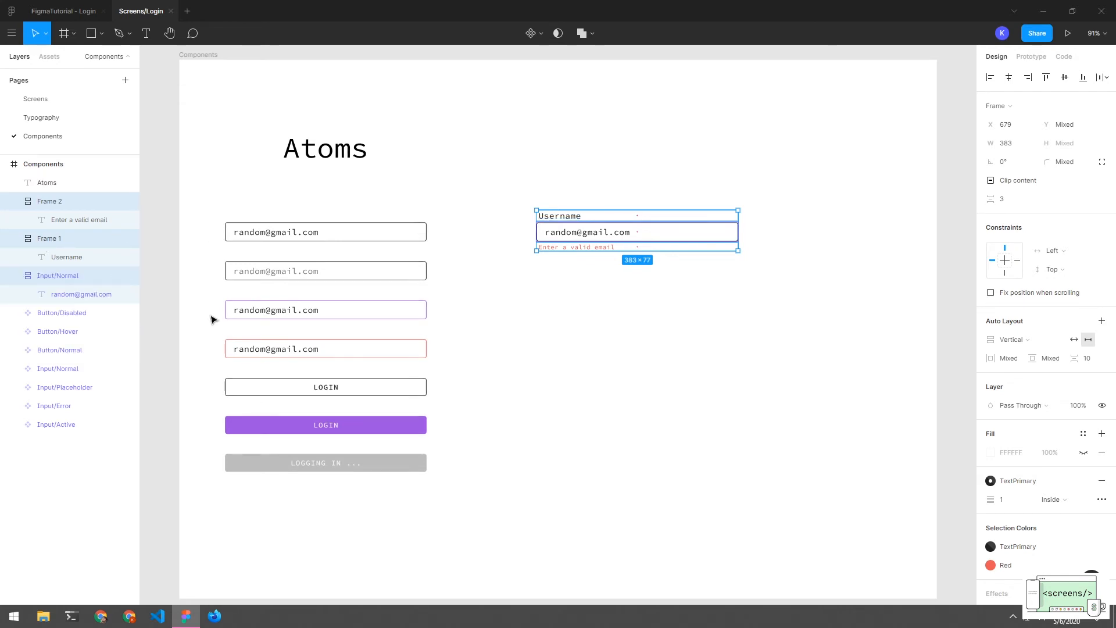
pyautogui.click(584, 298)
pyautogui.moveTo(580, 200); pyautogui.dragTo(578, 341)
# Wrap the label, input and error frames in a vertical auto-layout Frame 3
pyautogui.rightClick(49, 201)
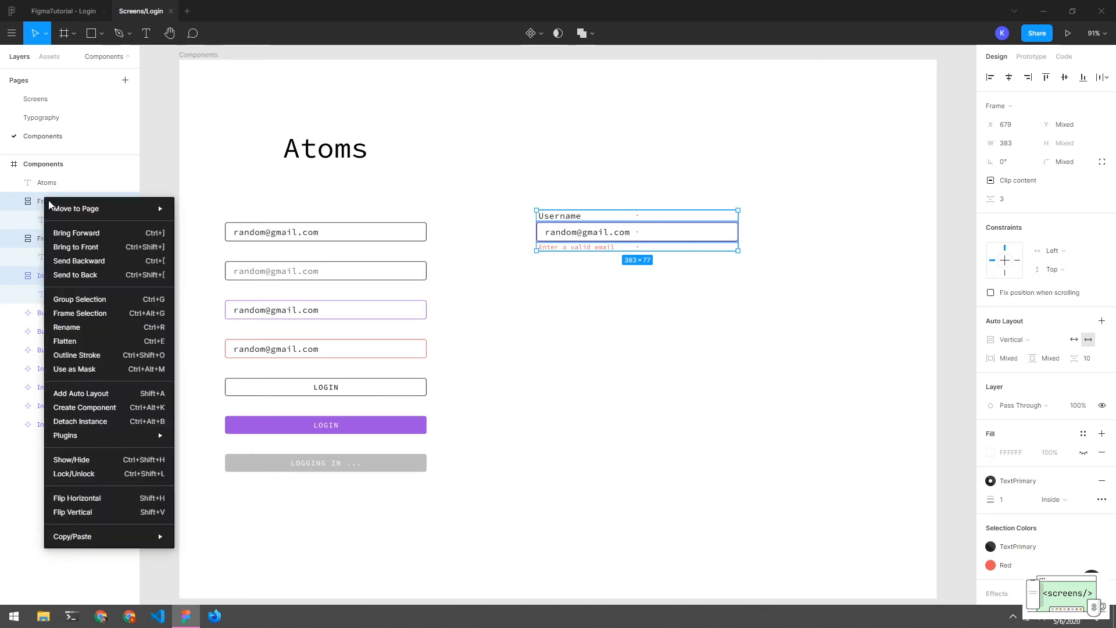
pyautogui.click(650, 372)
pyautogui.moveTo(578, 170); pyautogui.dragTo(579, 300)
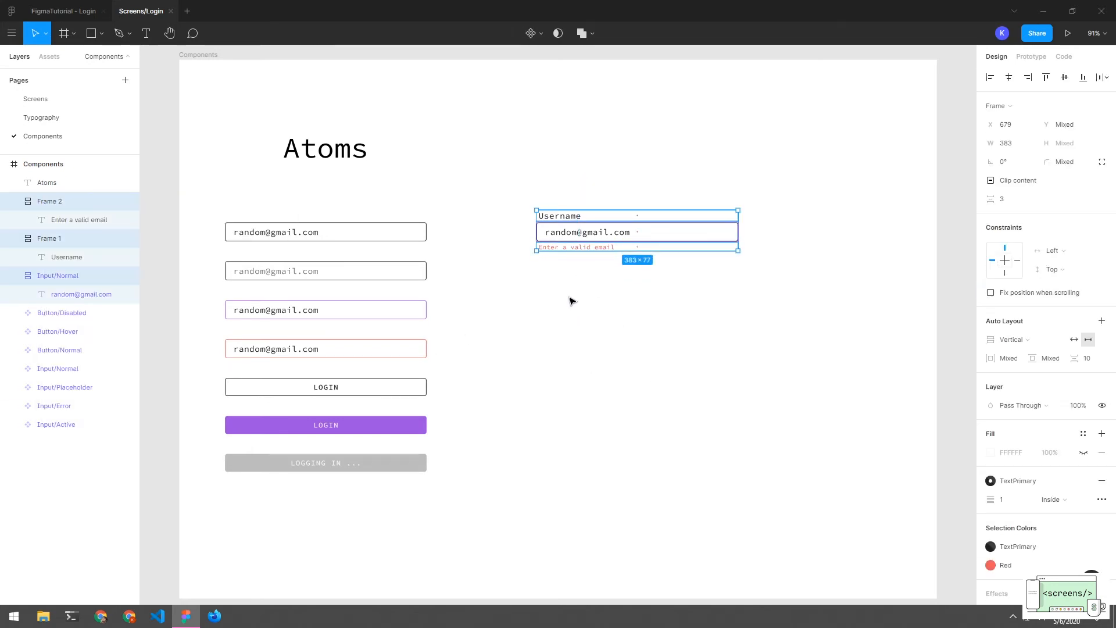
pyautogui.rightClick(55, 203)
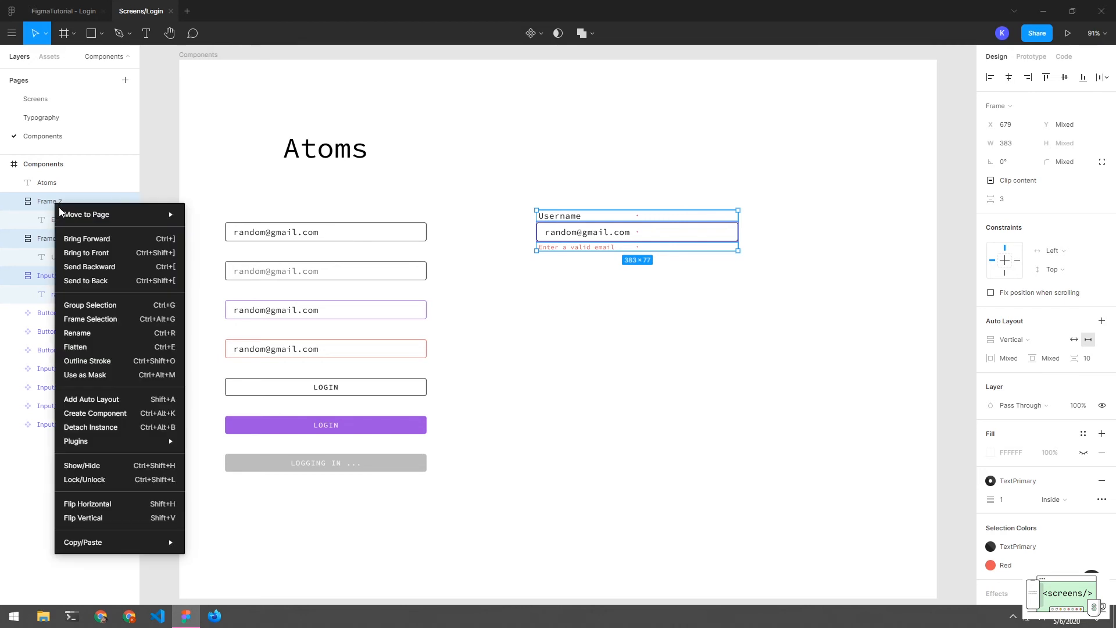
pyautogui.click(112, 400)
pyautogui.moveTo(613, 187); pyautogui.dragTo(608, 285)
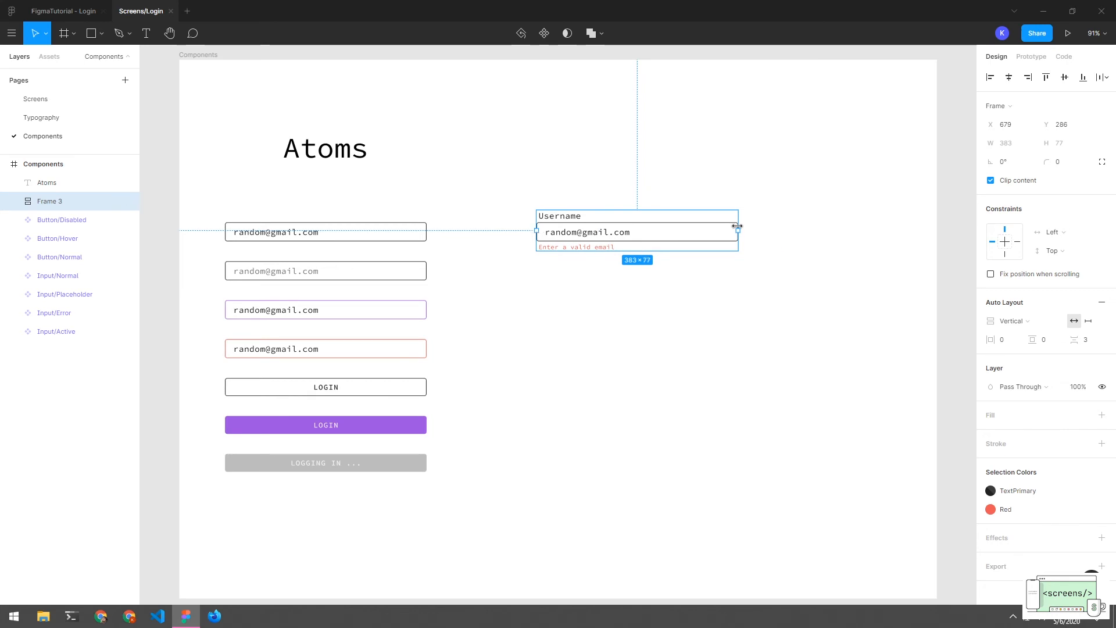
pyautogui.moveTo(737, 230); pyautogui.dragTo(824, 243)
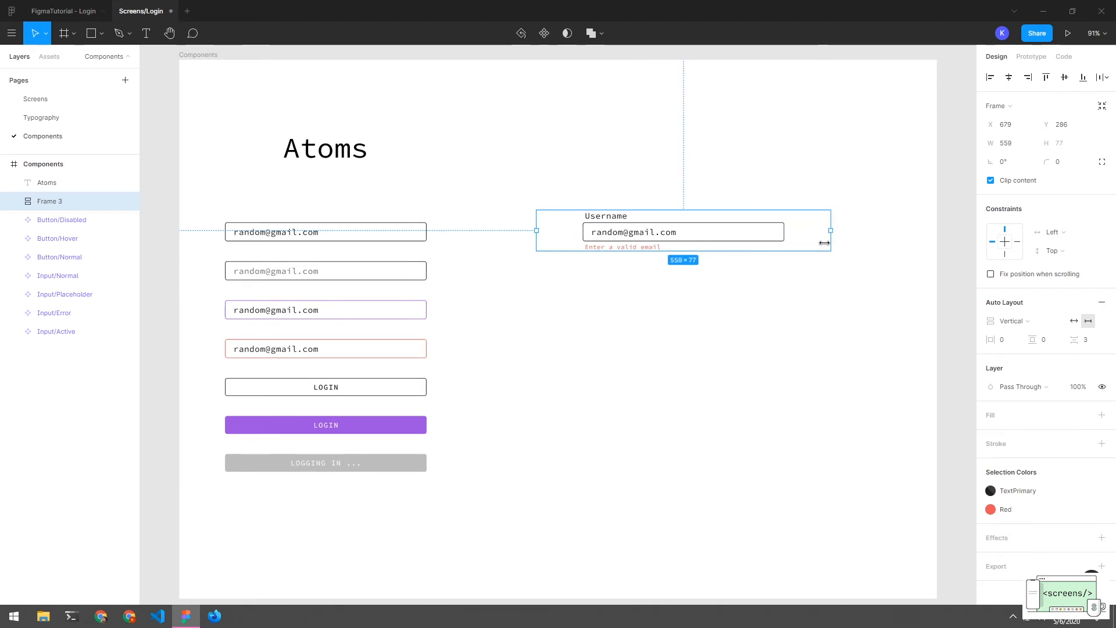
# Stretch the Username row, email input and error row each to full width
pyautogui.doubleClick(605, 221)
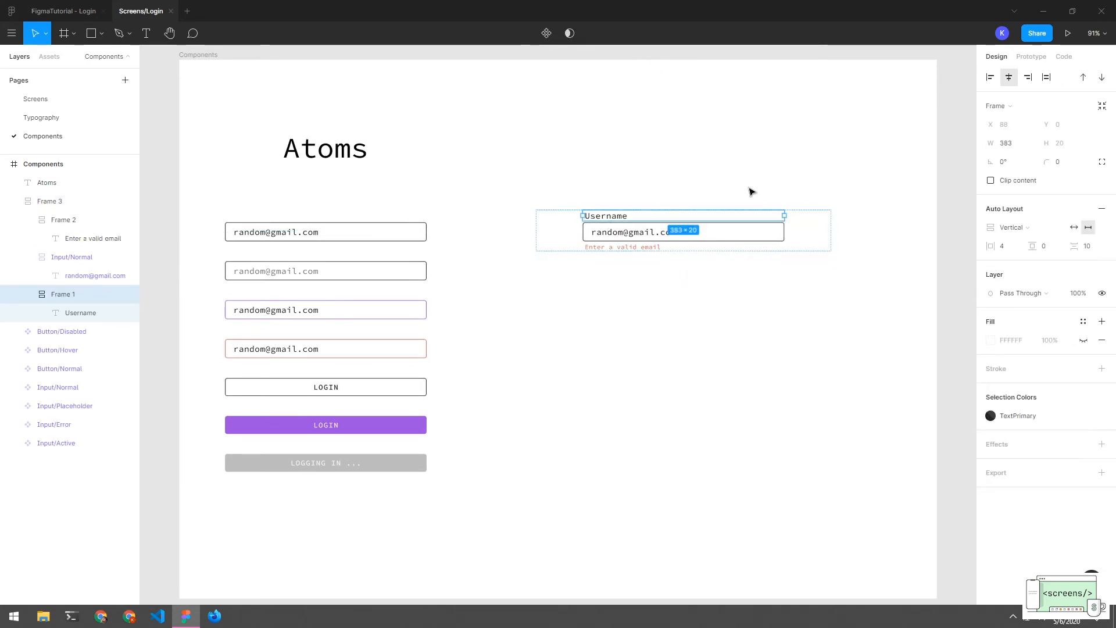
pyautogui.click(1046, 78)
pyautogui.click(657, 232)
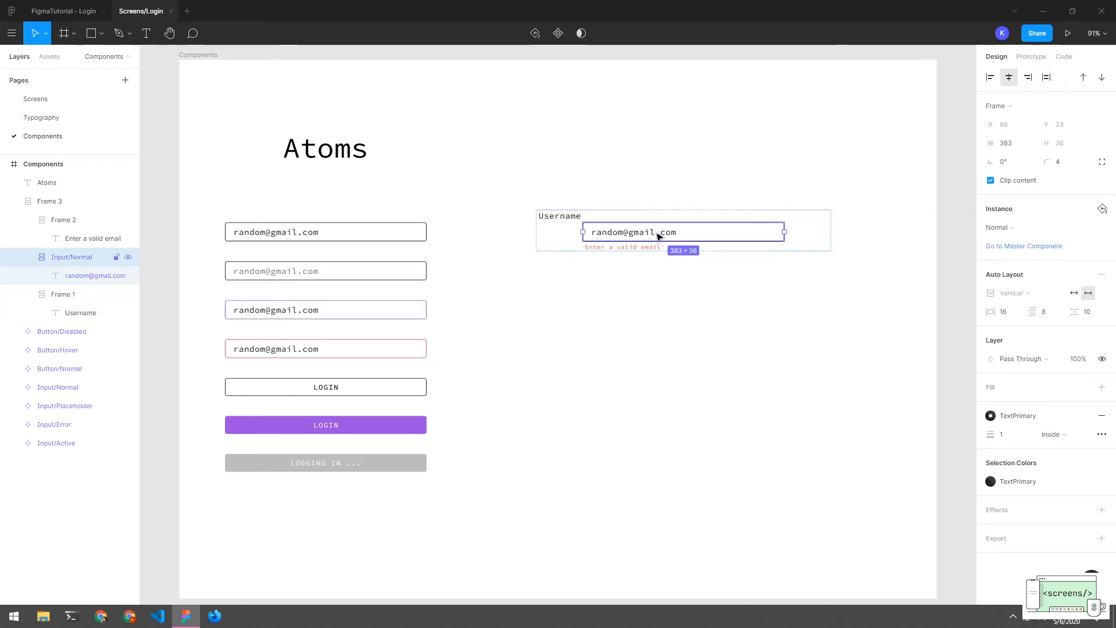
pyautogui.click(1046, 77)
pyautogui.click(635, 247)
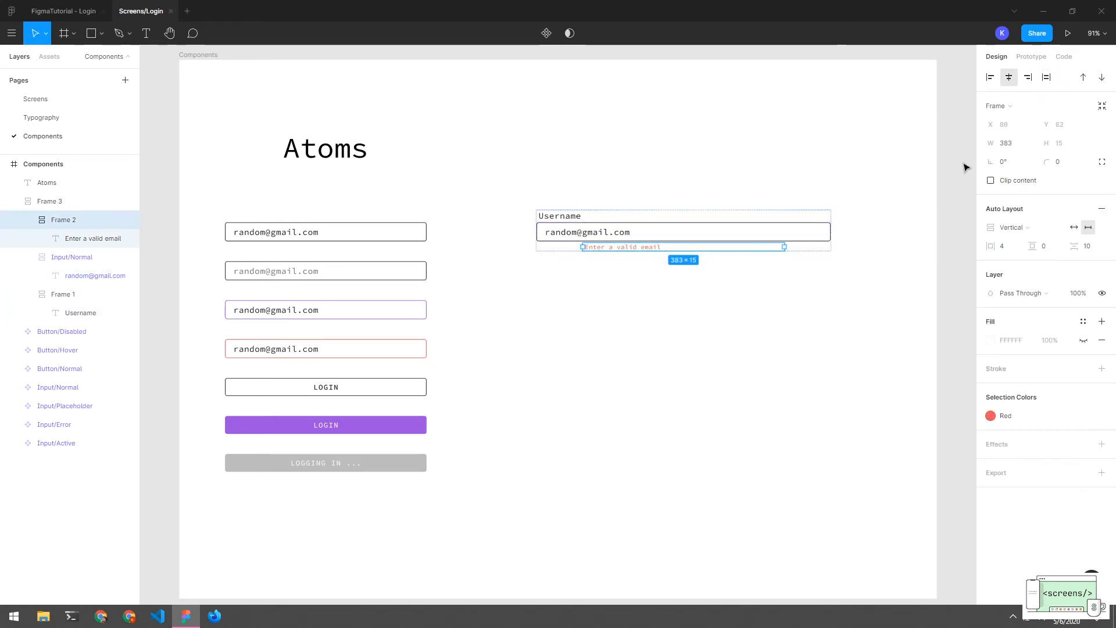
pyautogui.click(1046, 77)
pyautogui.click(792, 260)
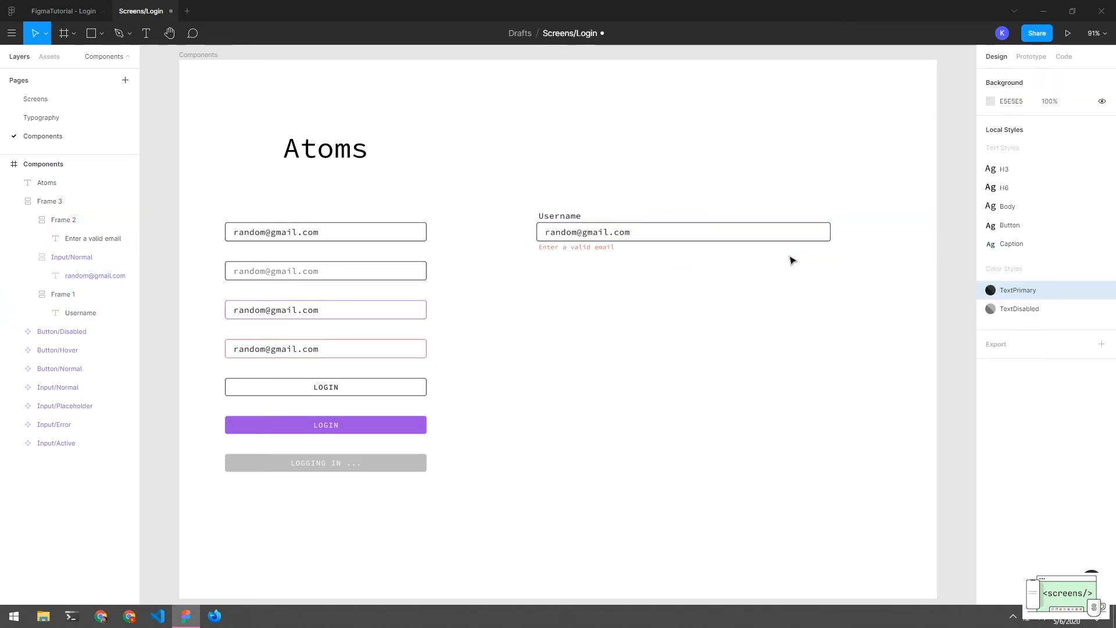
# Resize Frame 3 to 376 px wide
pyautogui.click(587, 256)
pyautogui.moveTo(829, 232); pyautogui.dragTo(727, 232)
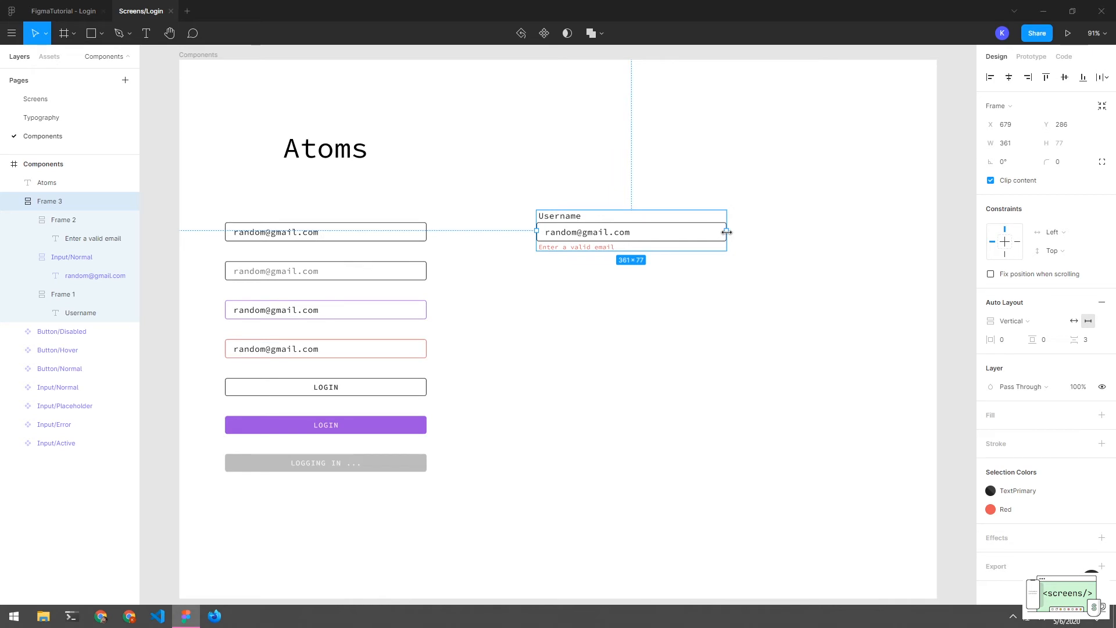
pyautogui.moveTo(726, 232)
pyautogui.mouseDown()
pyautogui.moveTo(605, 232)
pyautogui.moveTo(735, 232)
pyautogui.mouseUp()
pyautogui.click(736, 294)
pyautogui.click(289, 148)
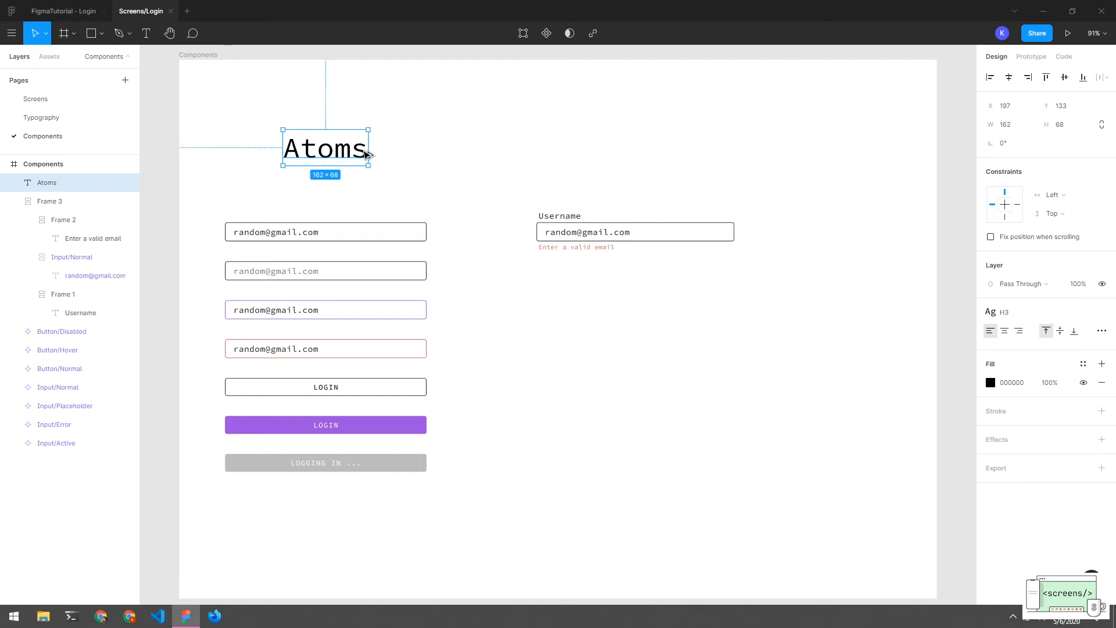
# Duplicate the Atoms heading, retype it as 'Molecules', and centre it above the Username group
pyautogui.moveTo(360, 152); pyautogui.dragTo(650, 152)
pyautogui.doubleClick(575, 150)
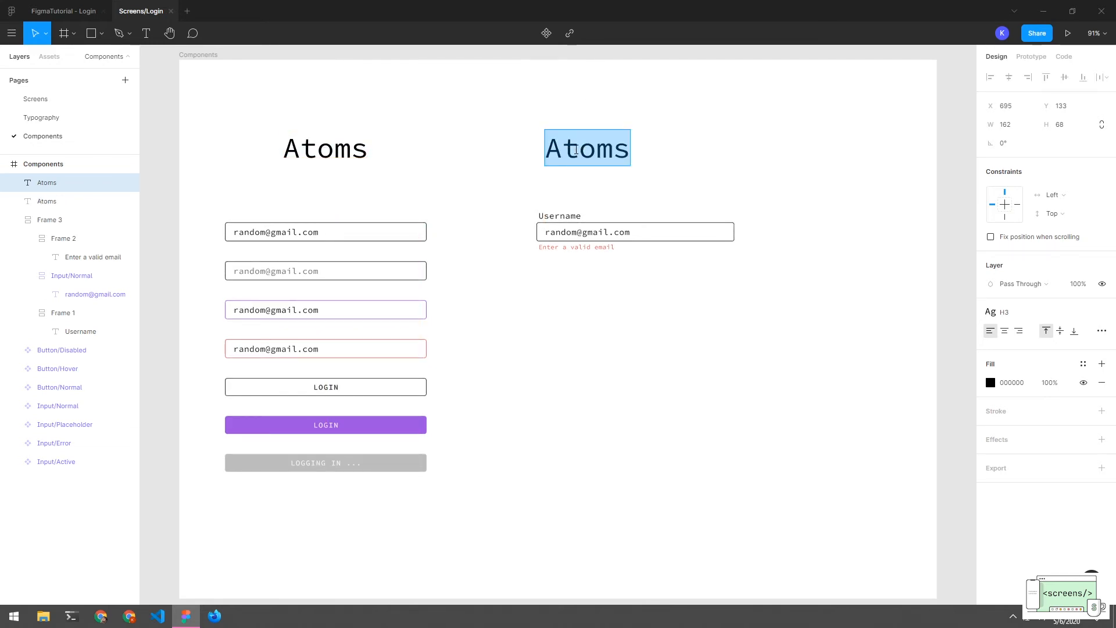
pyautogui.write('Molecules')
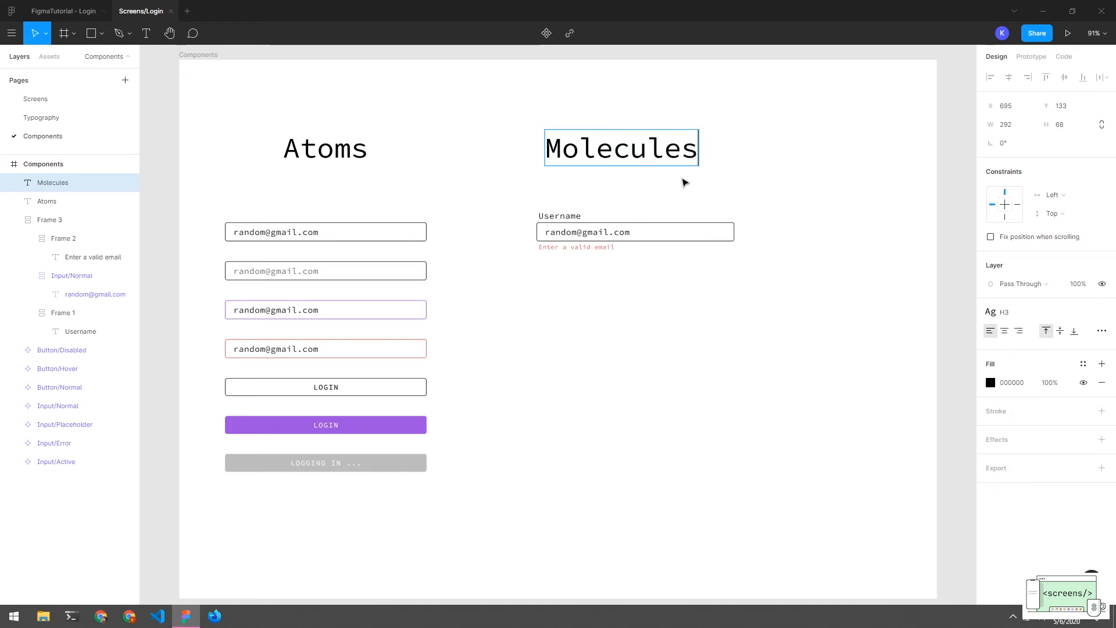
pyautogui.press('Escape')
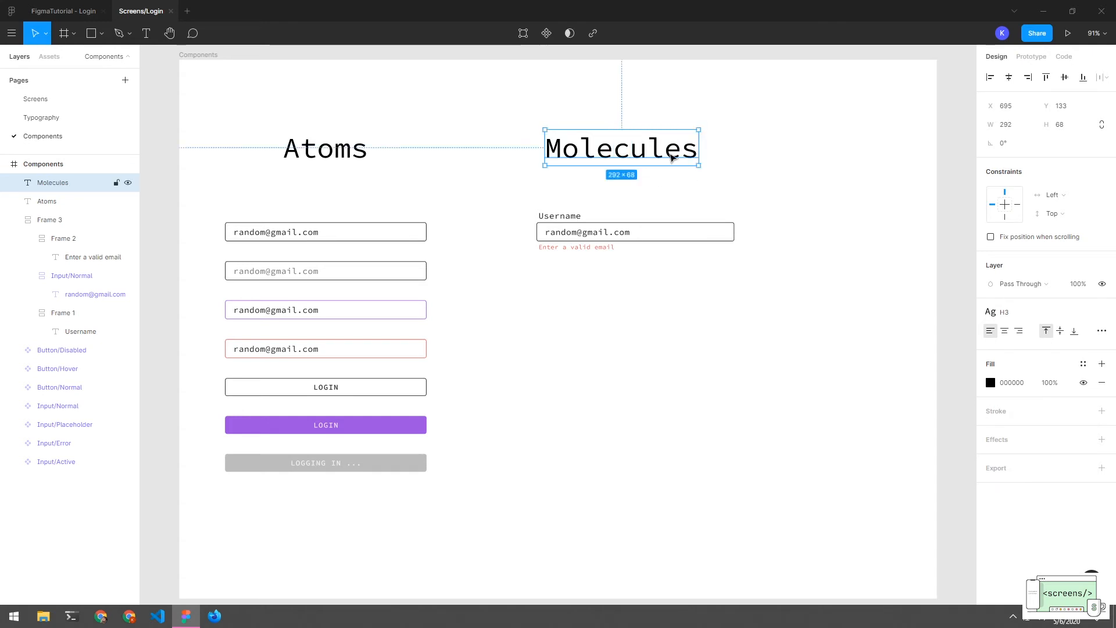
pyautogui.moveTo(672, 156); pyautogui.dragTo(689, 158)
pyautogui.click(668, 186)
# Toggle the error and Username rows' visibility off and back on in the layer list
pyautogui.click(104, 244)
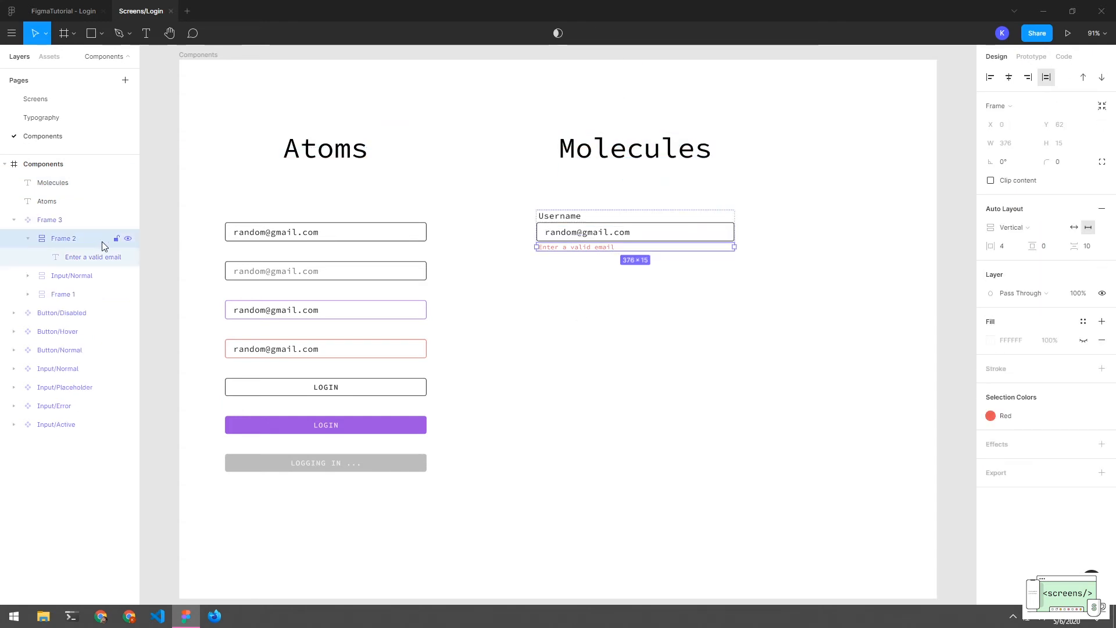
pyautogui.click(26, 241)
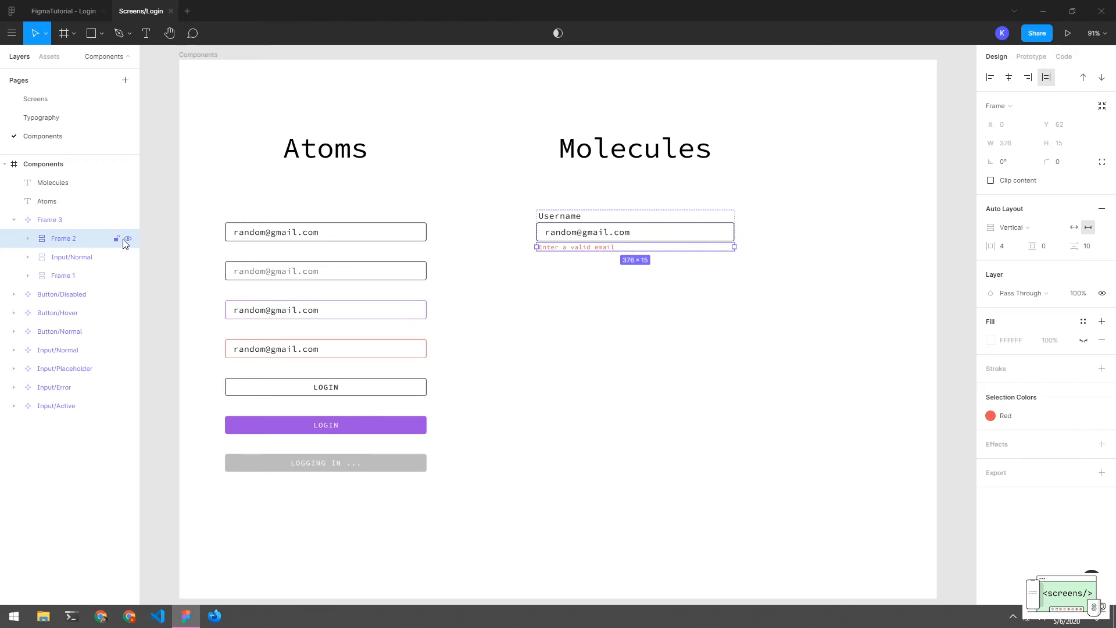
pyautogui.click(127, 238)
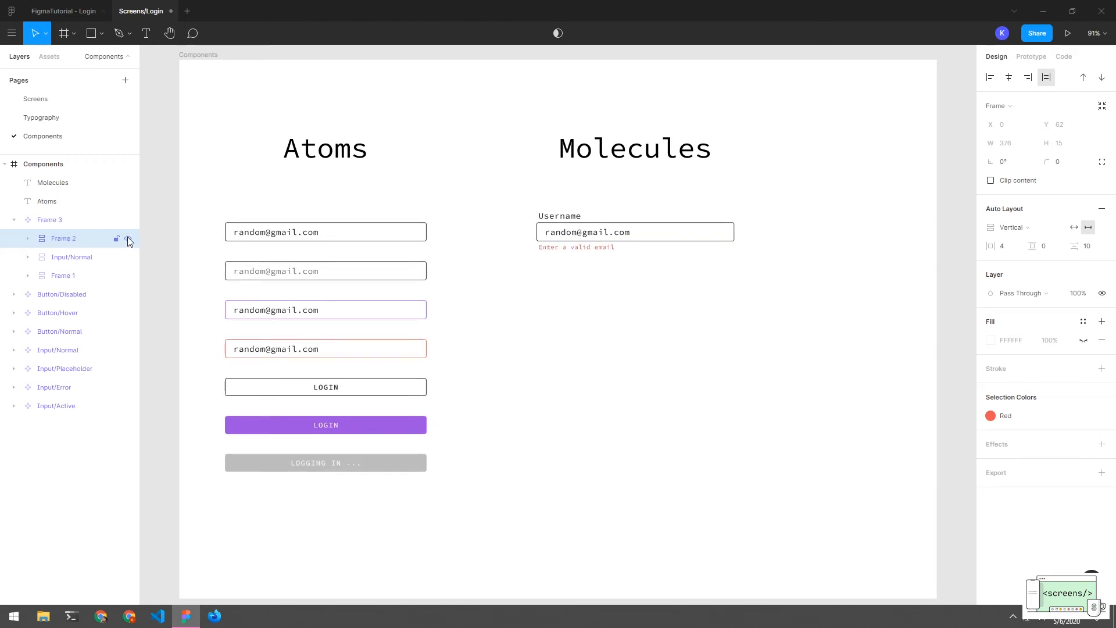
pyautogui.click(129, 239)
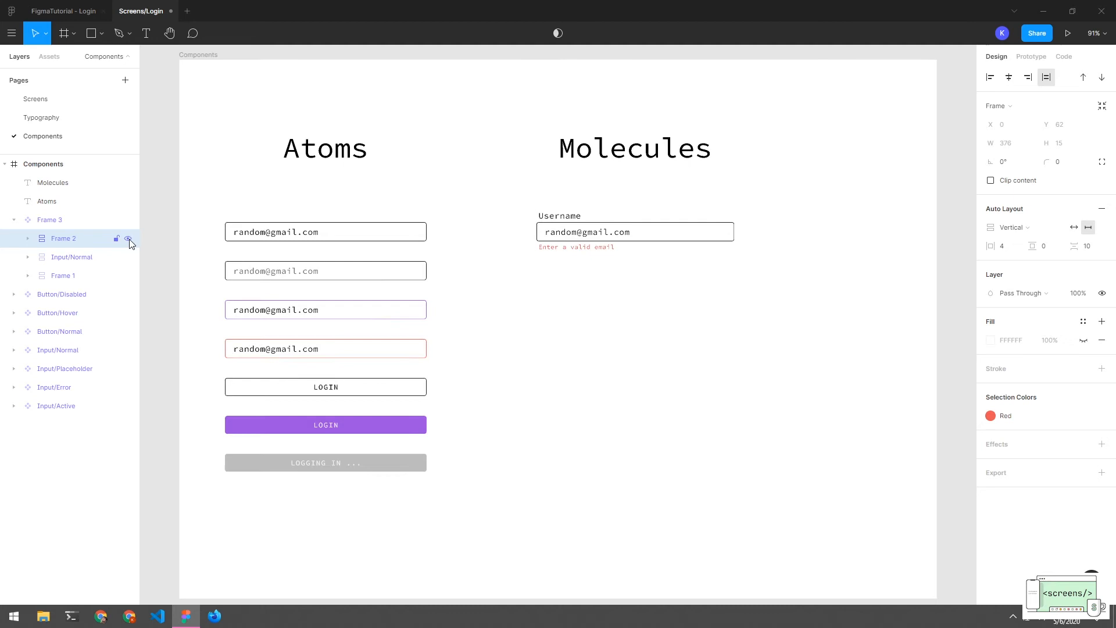
pyautogui.click(128, 276)
pyautogui.click(128, 276)
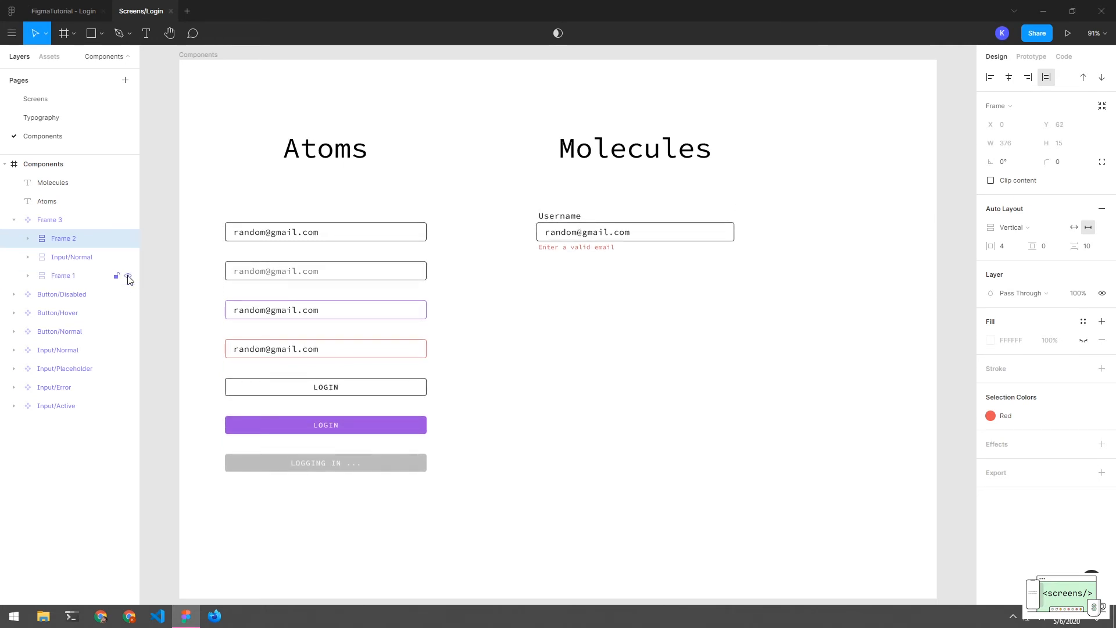
pyautogui.click(128, 277)
pyautogui.click(128, 276)
# Rename Frame 1 to 'Label' and Frame 2 to 'Error', then hide both rows
pyautogui.doubleClick(66, 277)
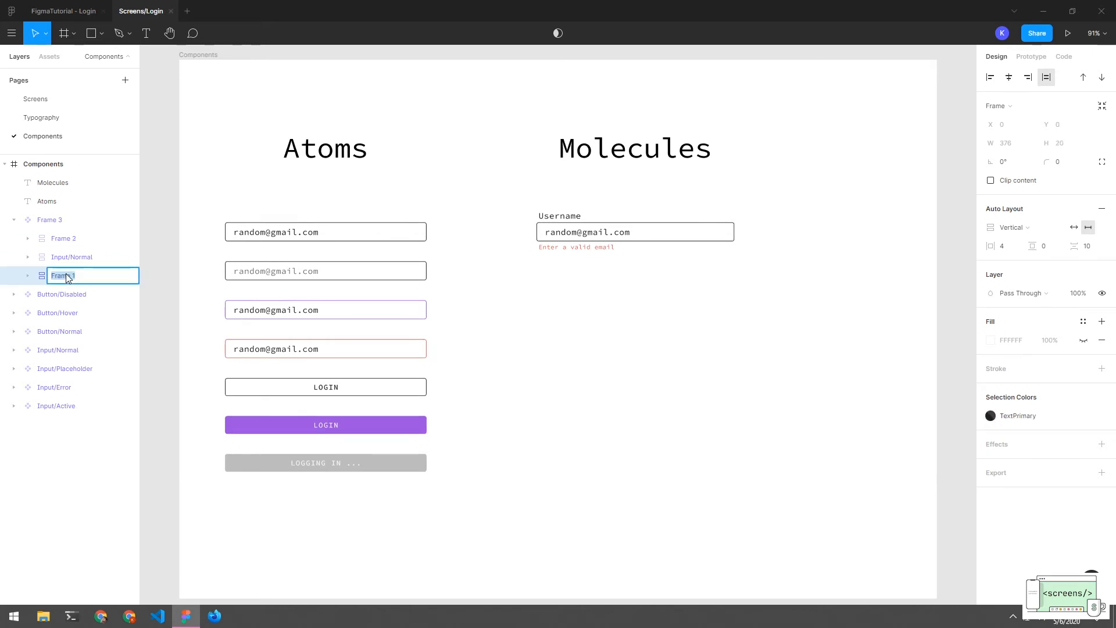
pyautogui.write('L')
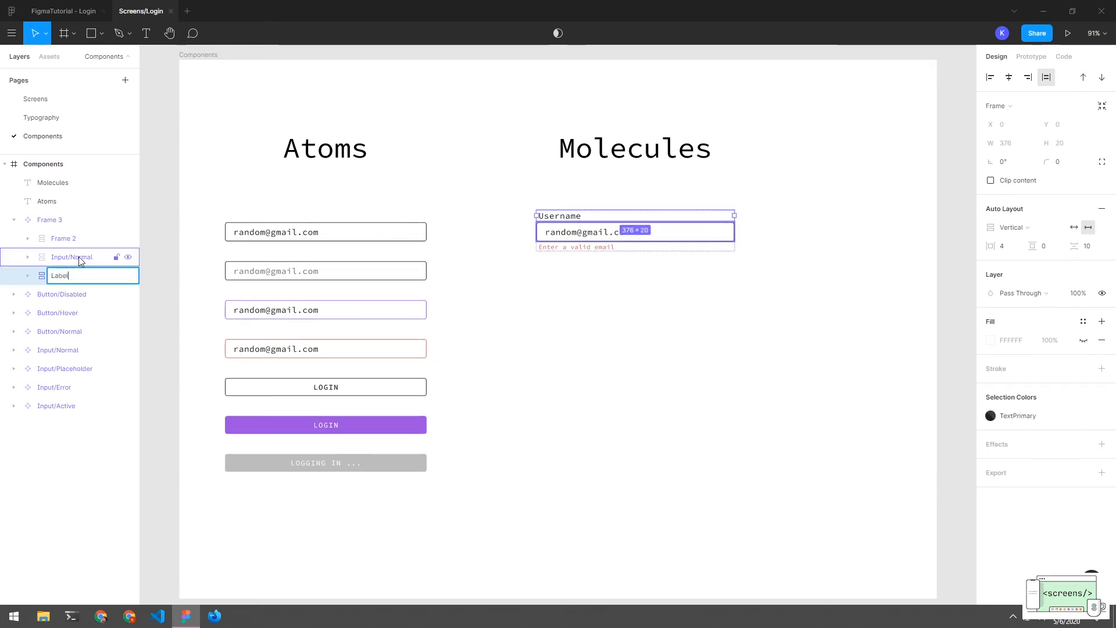
pyautogui.write('abel')
pyautogui.press('Return')
pyautogui.doubleClick(63, 239)
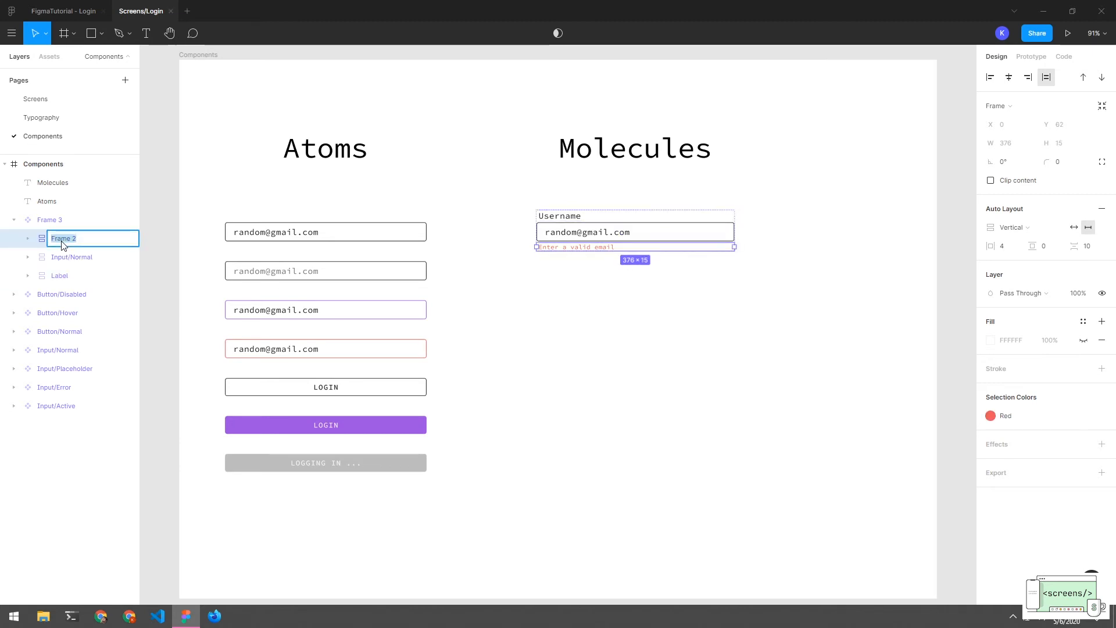
pyautogui.write('Errorr')
pyautogui.press('BackSpace')
pyautogui.press('Return')
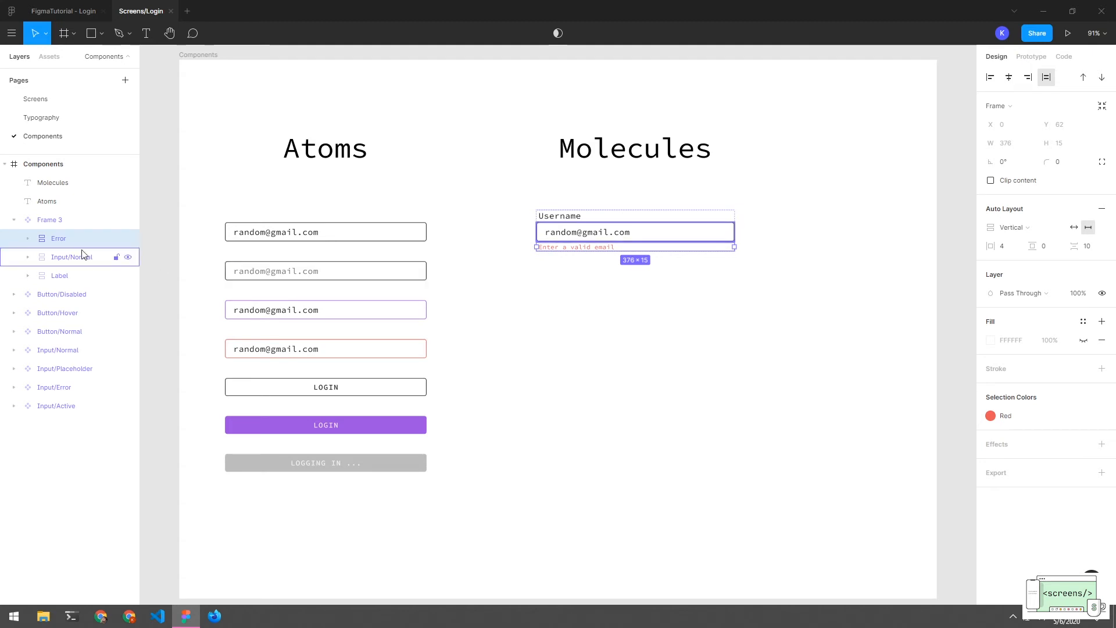
pyautogui.click(128, 238)
pyautogui.click(128, 276)
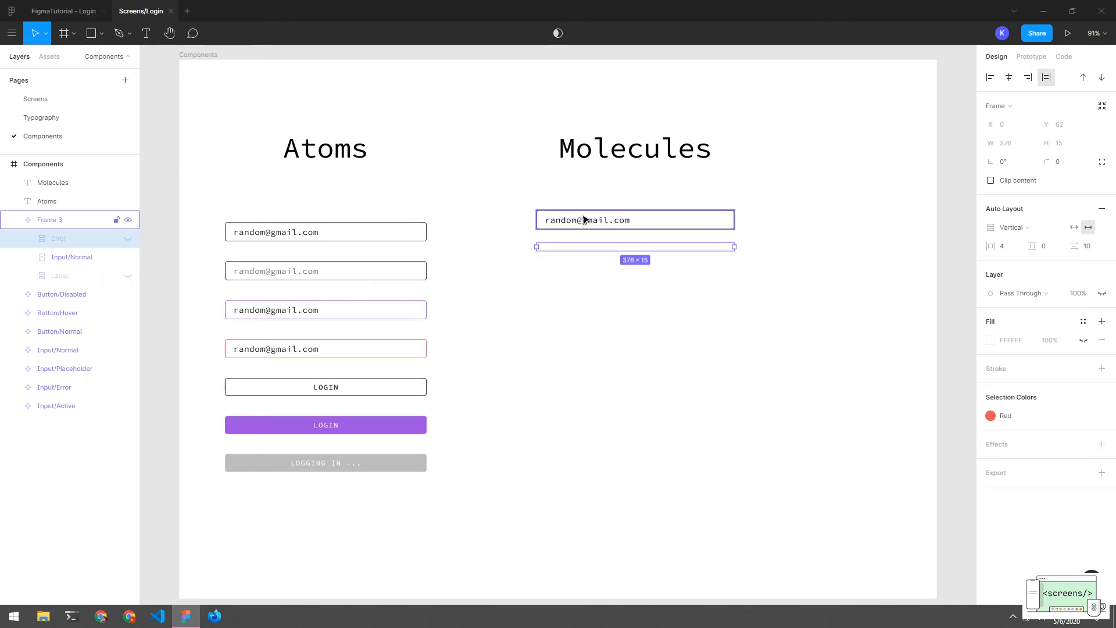
# Rename Frame 3 to 'Form/Input' and show the Label and Error rows again
pyautogui.doubleClick(63, 224)
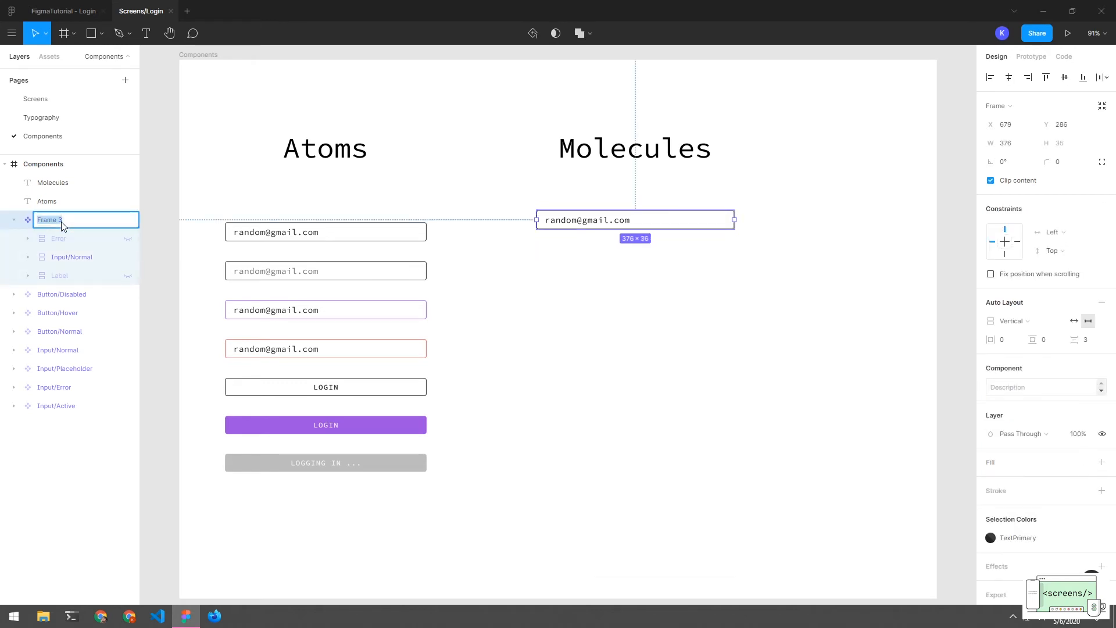
pyautogui.write('Form/Input')
pyautogui.press('Return')
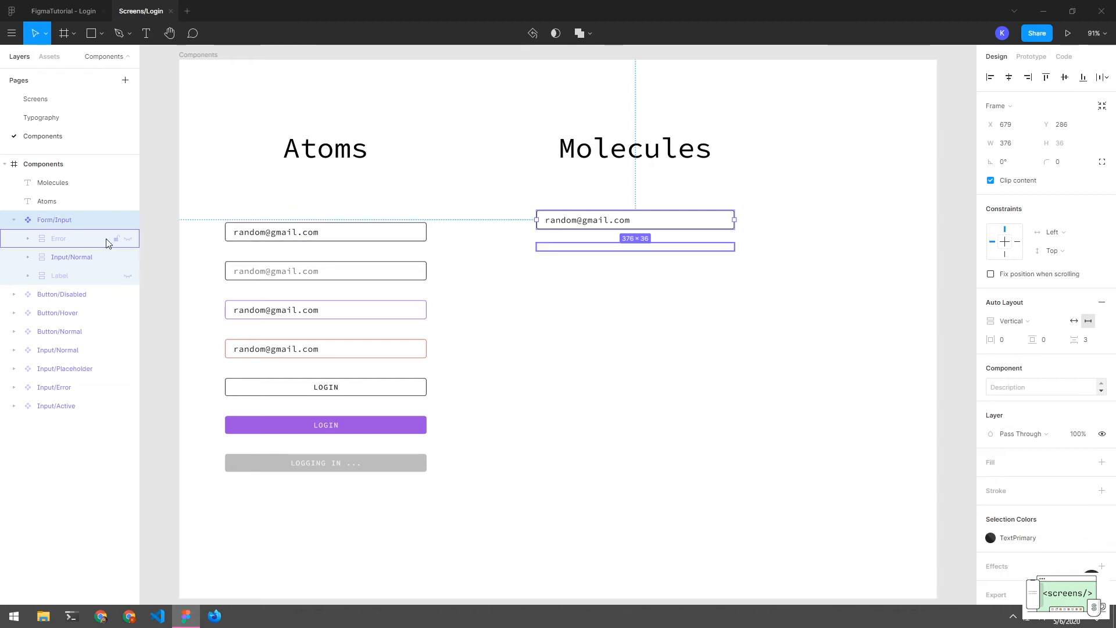
pyautogui.click(128, 276)
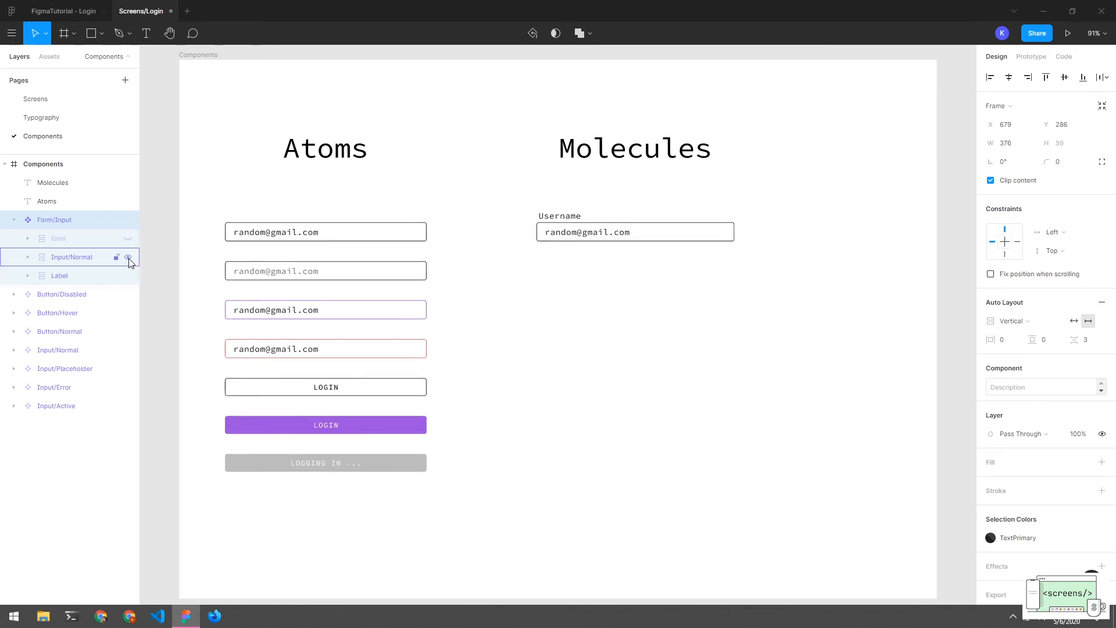
pyautogui.click(128, 239)
pyautogui.click(14, 220)
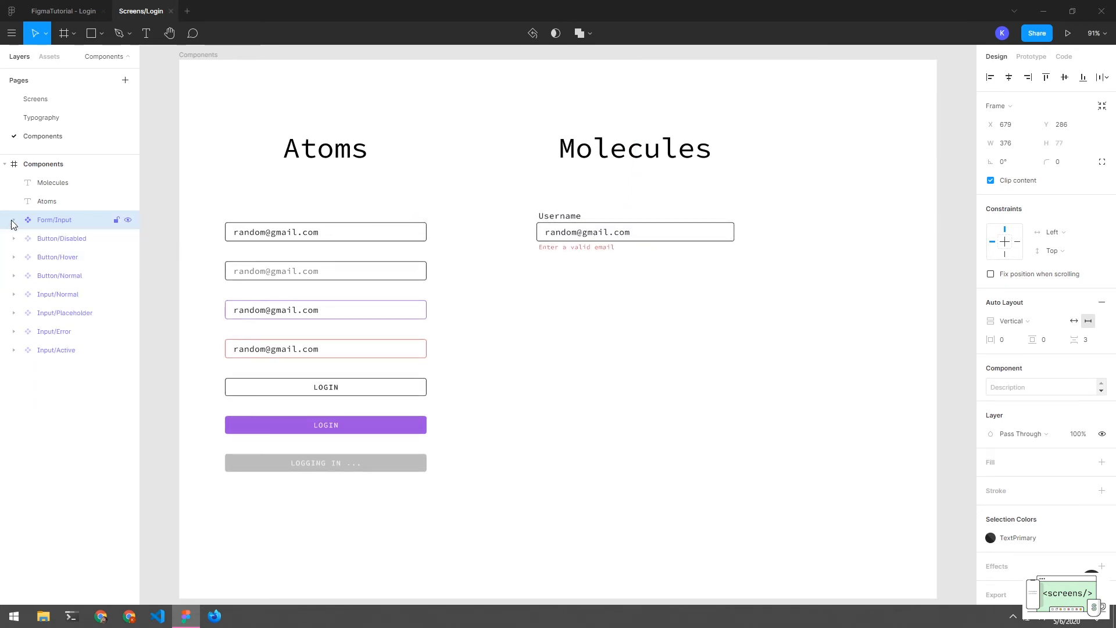
pyautogui.click(14, 220)
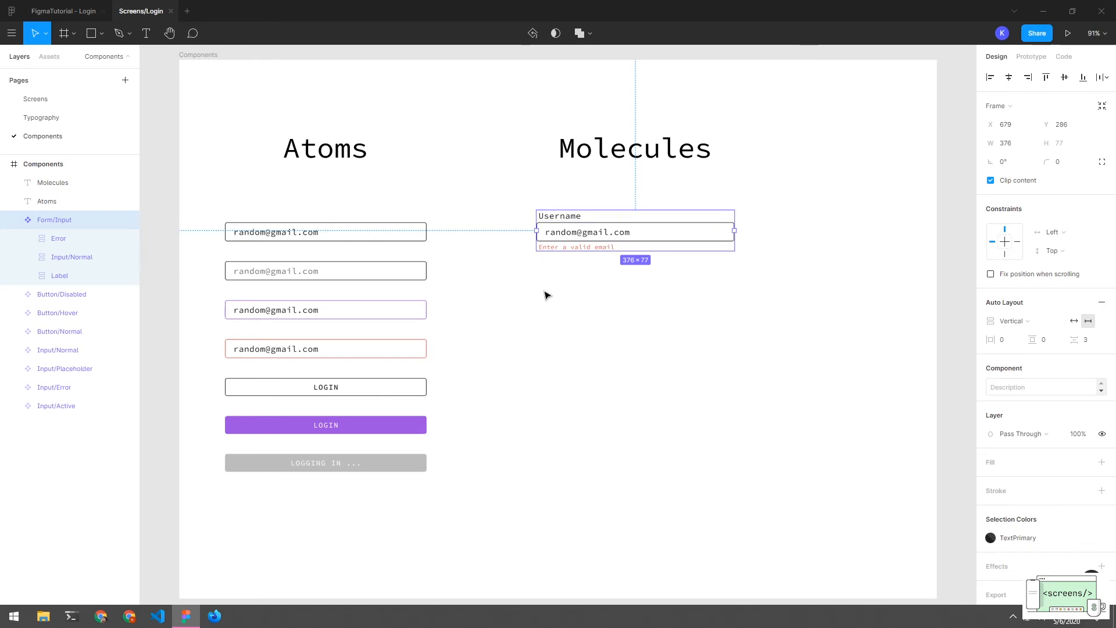
# Select the Input/Normal instance inside Form/Input and open its Instance dropdown to view related variants
pyautogui.click(628, 310)
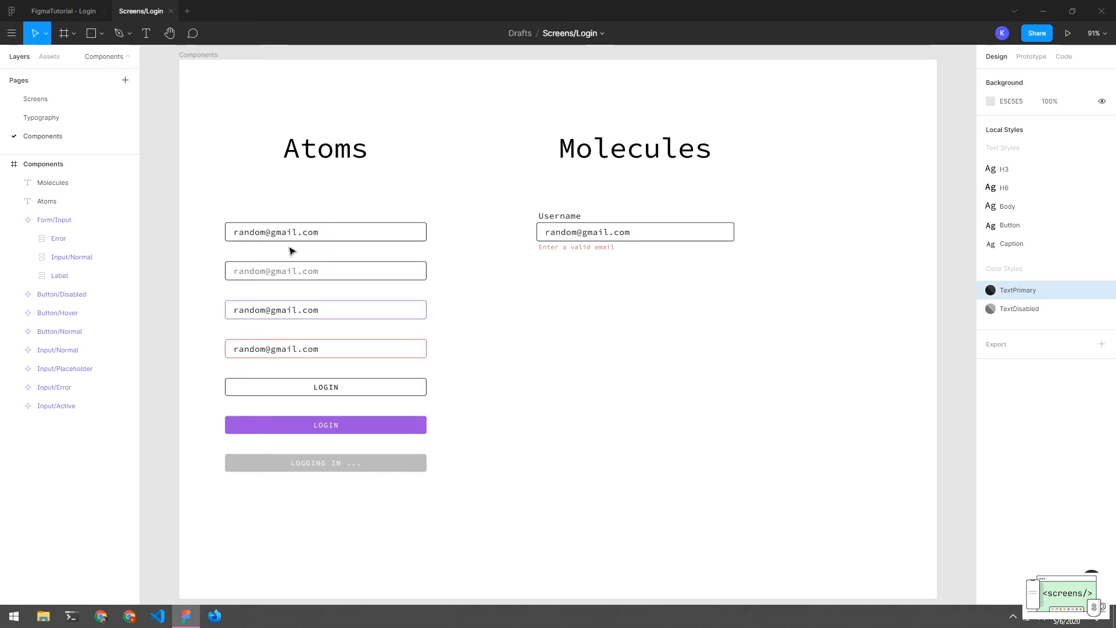
pyautogui.click(566, 234)
pyautogui.click(582, 228)
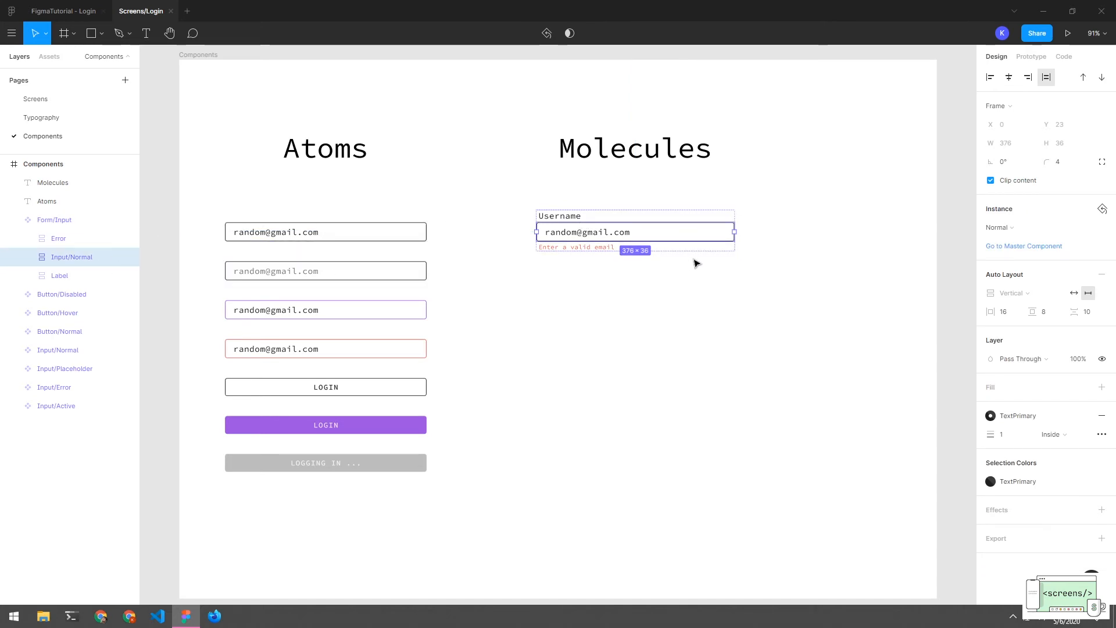
pyautogui.click(996, 232)
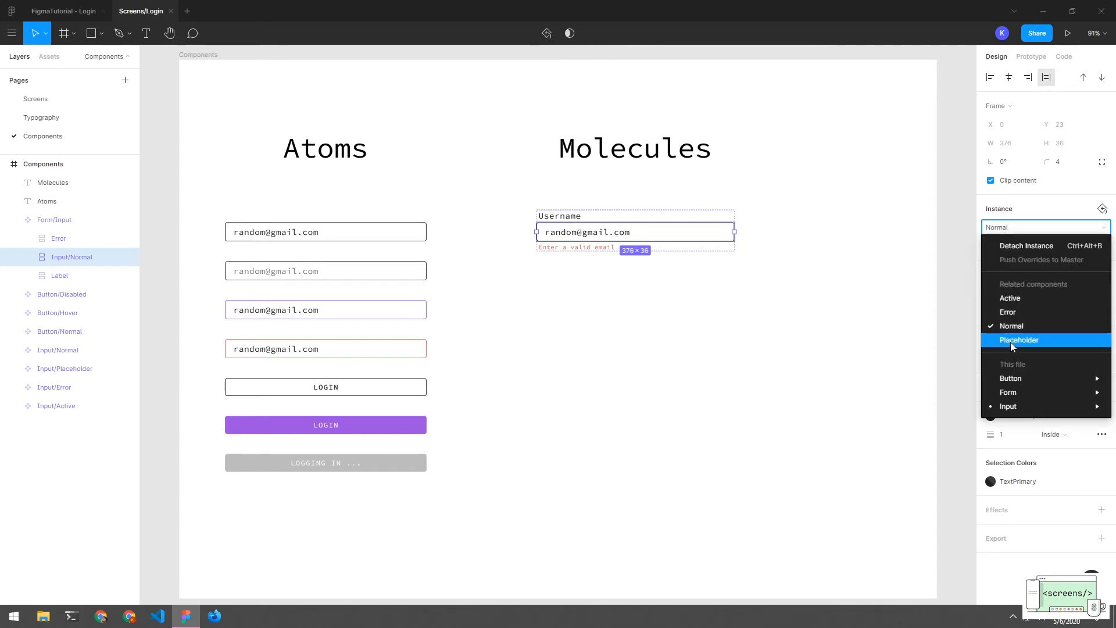
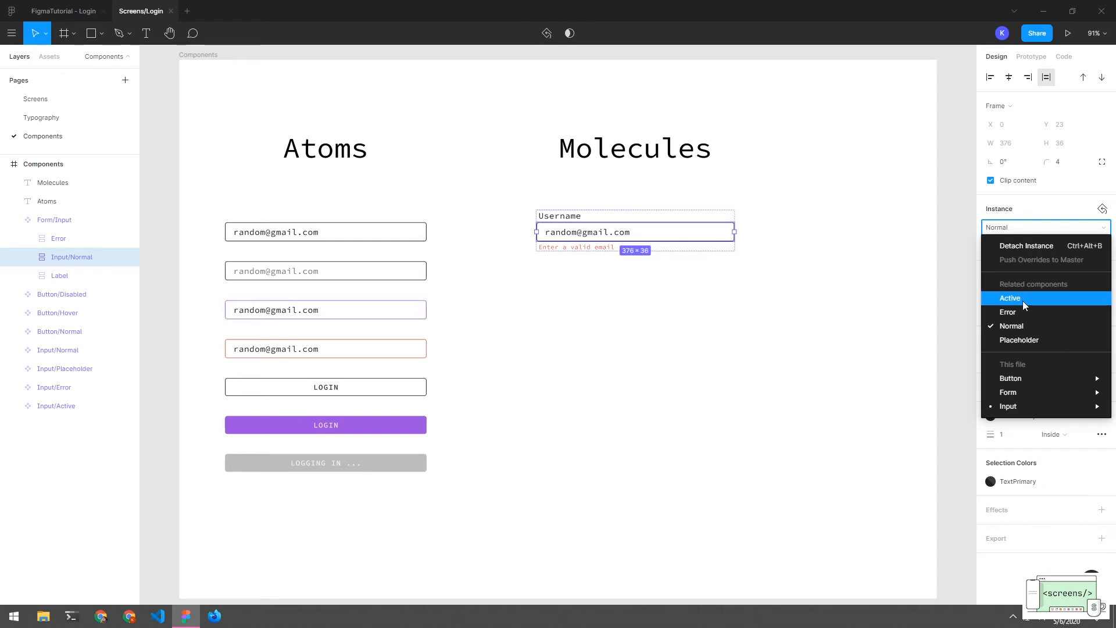
# Swap the nested input inside Form/Input to its Error variant
pyautogui.moveTo(1038, 378)
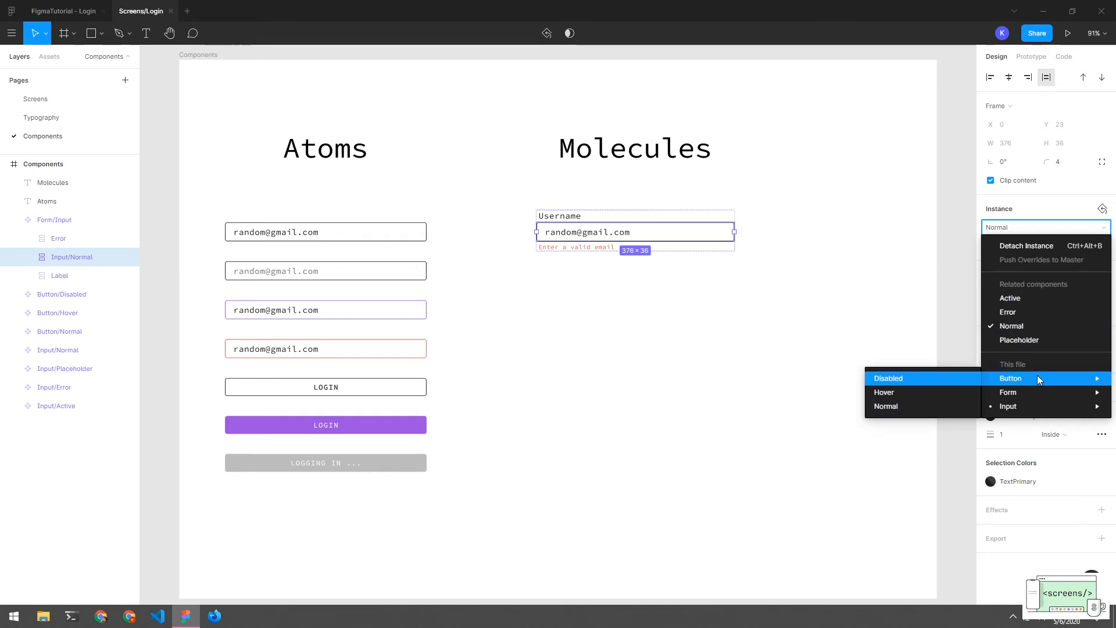
pyautogui.moveTo(1037, 405)
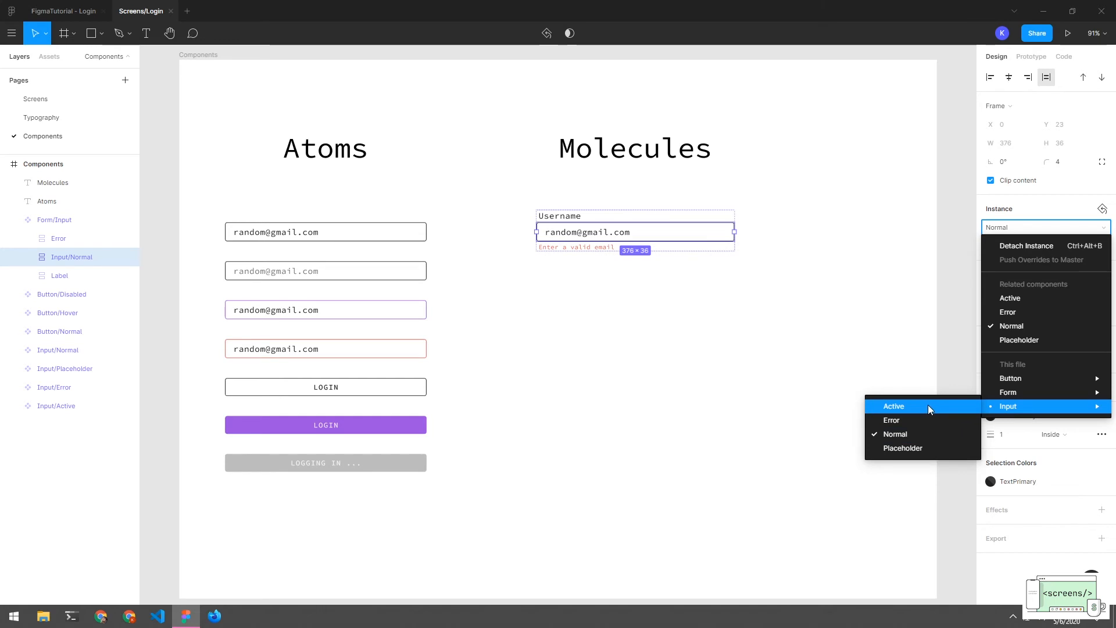
pyautogui.click(909, 366)
pyautogui.doubleClick(620, 238)
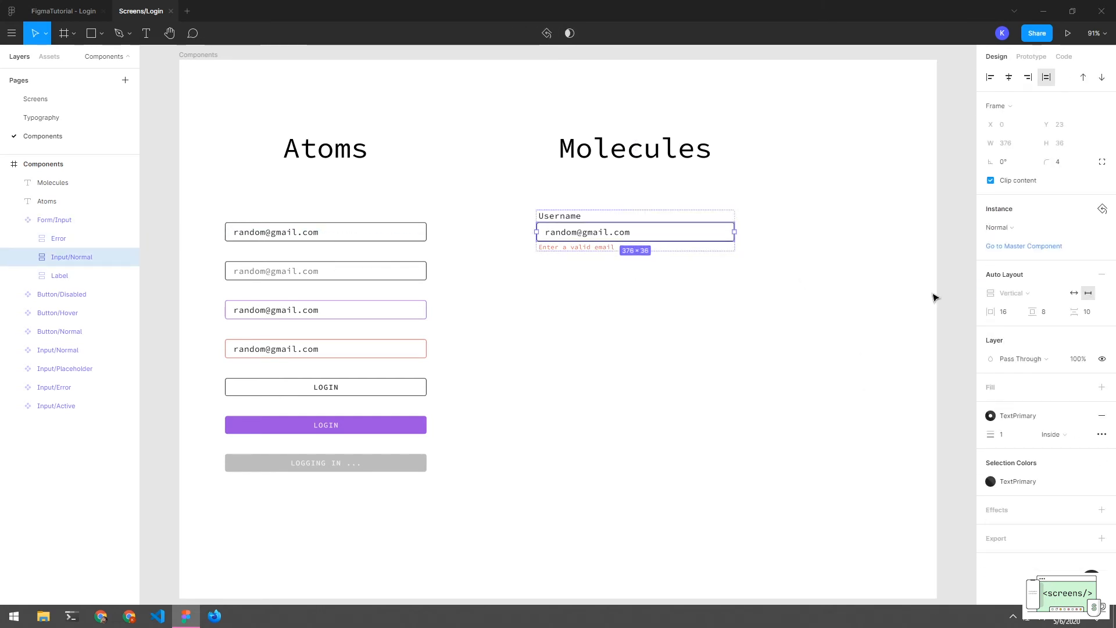
pyautogui.click(1002, 227)
pyautogui.click(1013, 309)
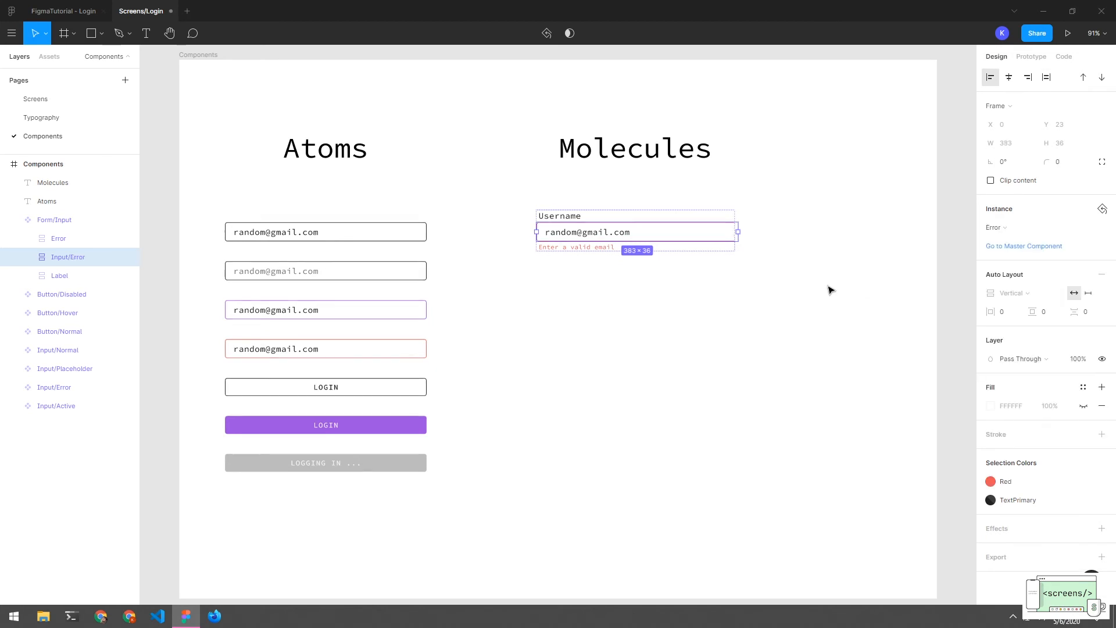
# Reselect Form/Input and its nested Input/Error field to confirm the red-border swap
pyautogui.click(829, 290)
pyautogui.click(682, 251)
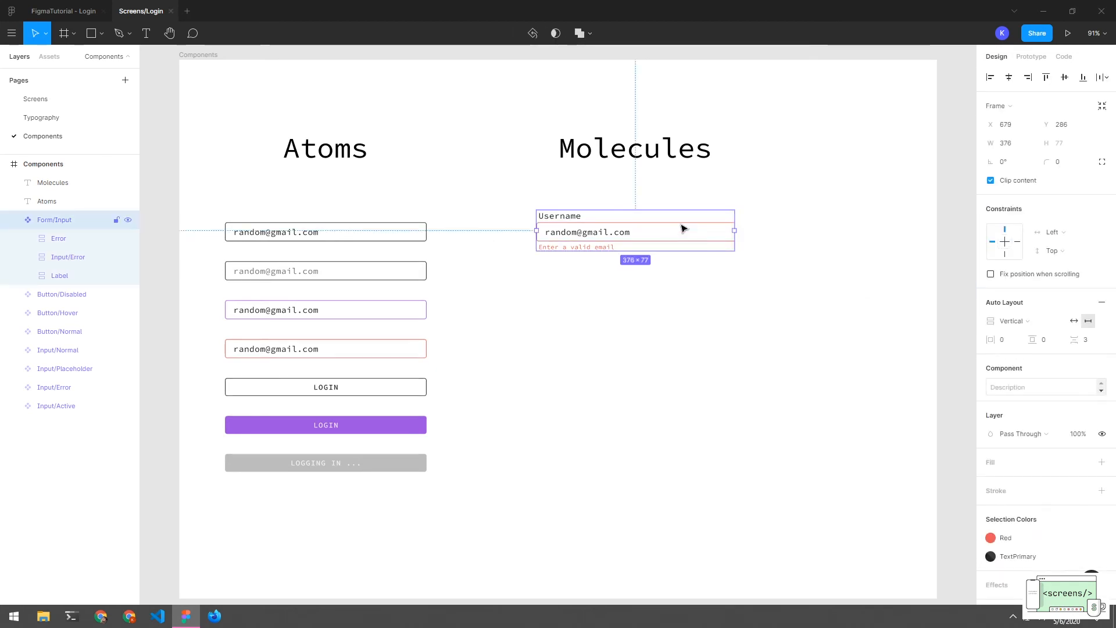
pyautogui.click(663, 260)
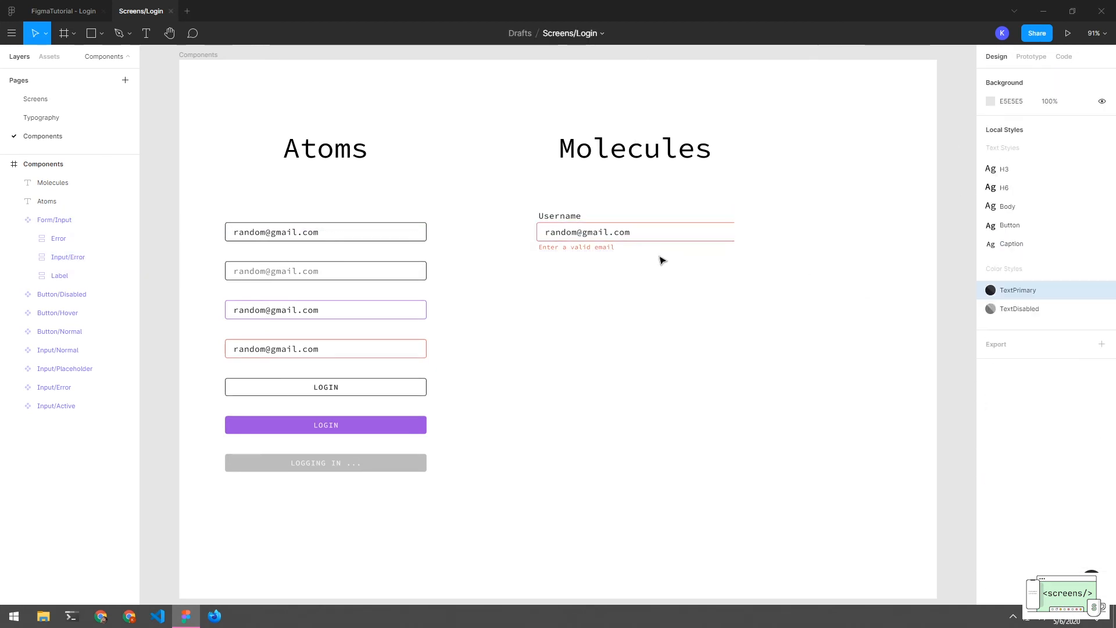
pyautogui.doubleClick(651, 231)
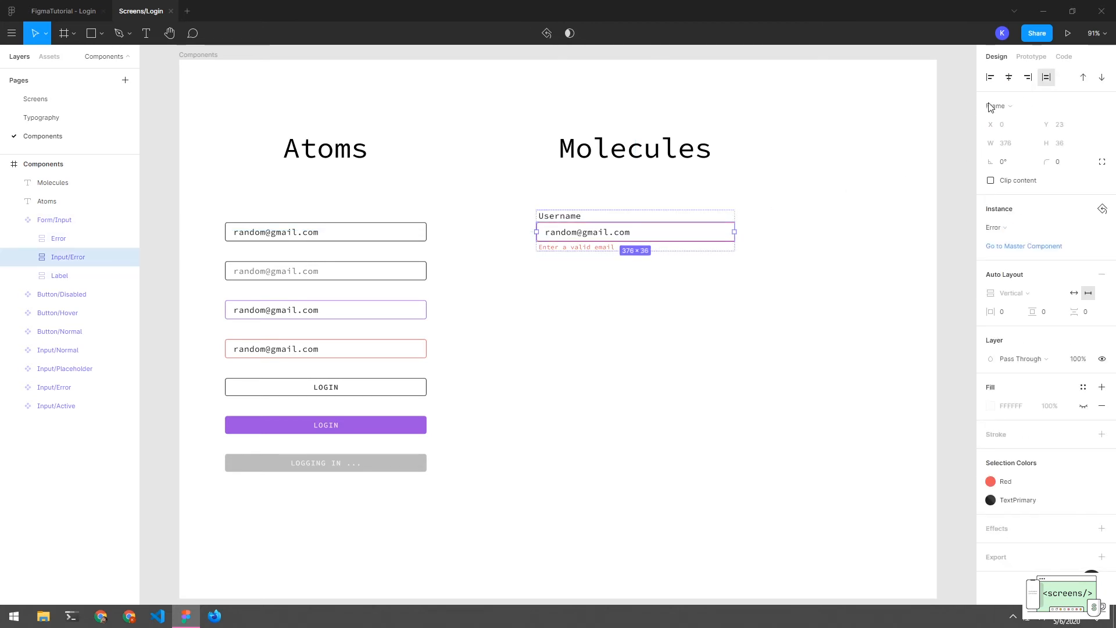
pyautogui.click(751, 324)
pyautogui.click(683, 227)
pyautogui.click(684, 229)
# Inspect the Input/Error layer's child in the layers panel, then reselect Form/Input
pyautogui.click(33, 257)
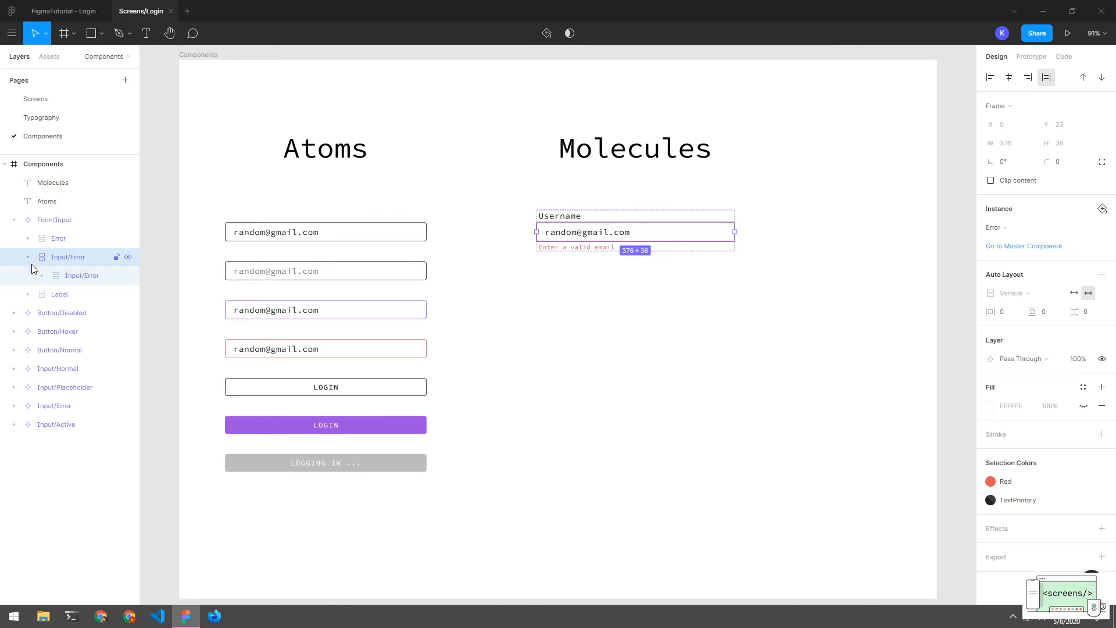
pyautogui.click(81, 276)
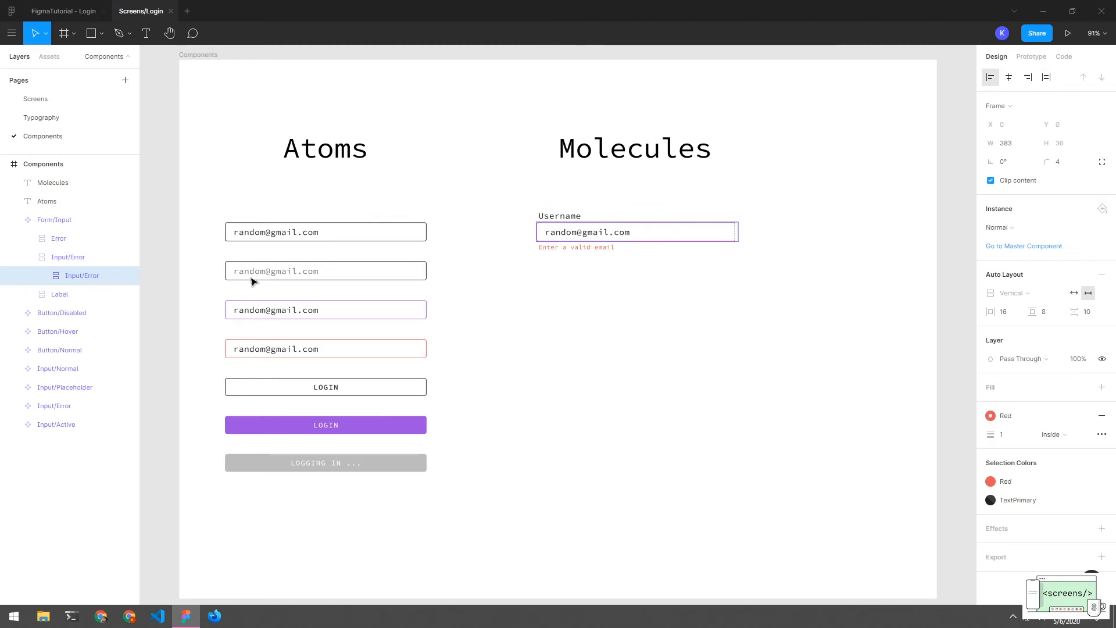
pyautogui.click(799, 258)
pyautogui.click(33, 256)
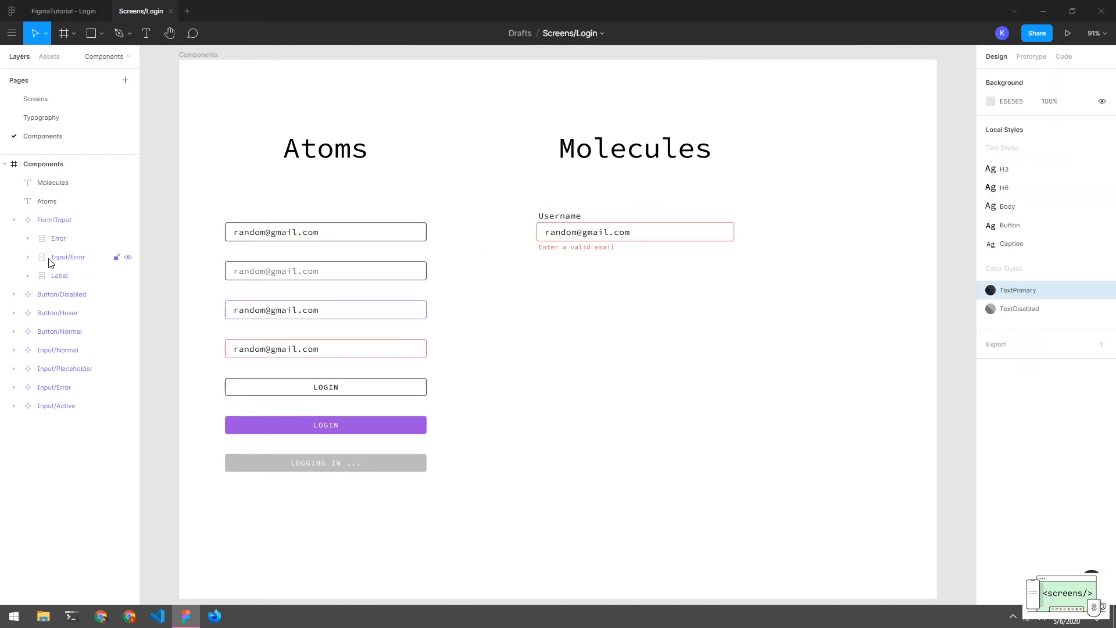
pyautogui.click(672, 233)
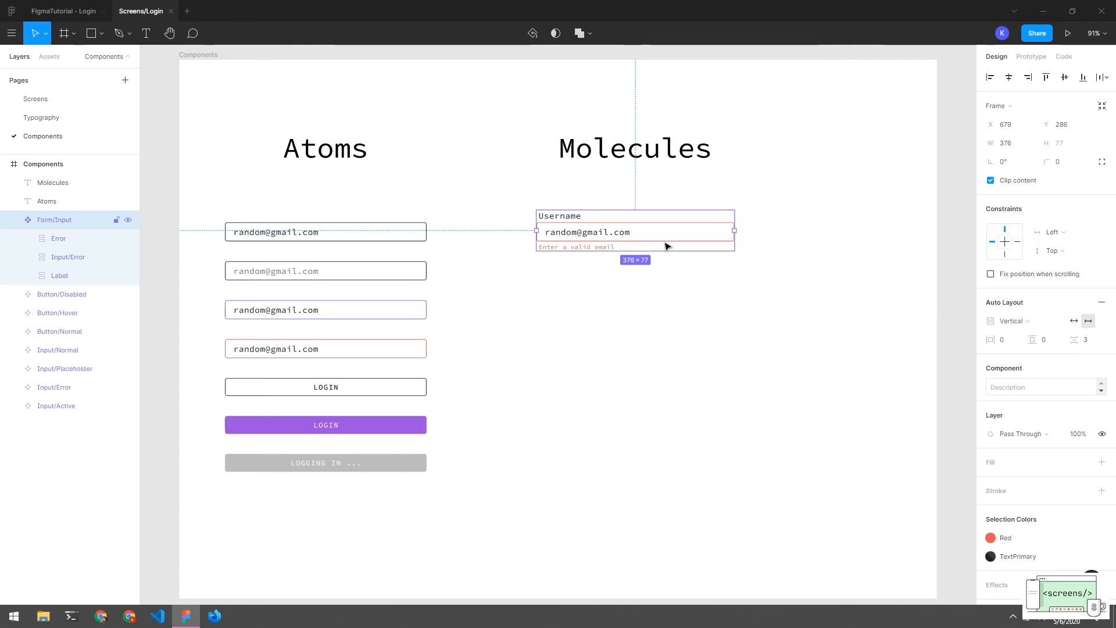
pyautogui.click(671, 306)
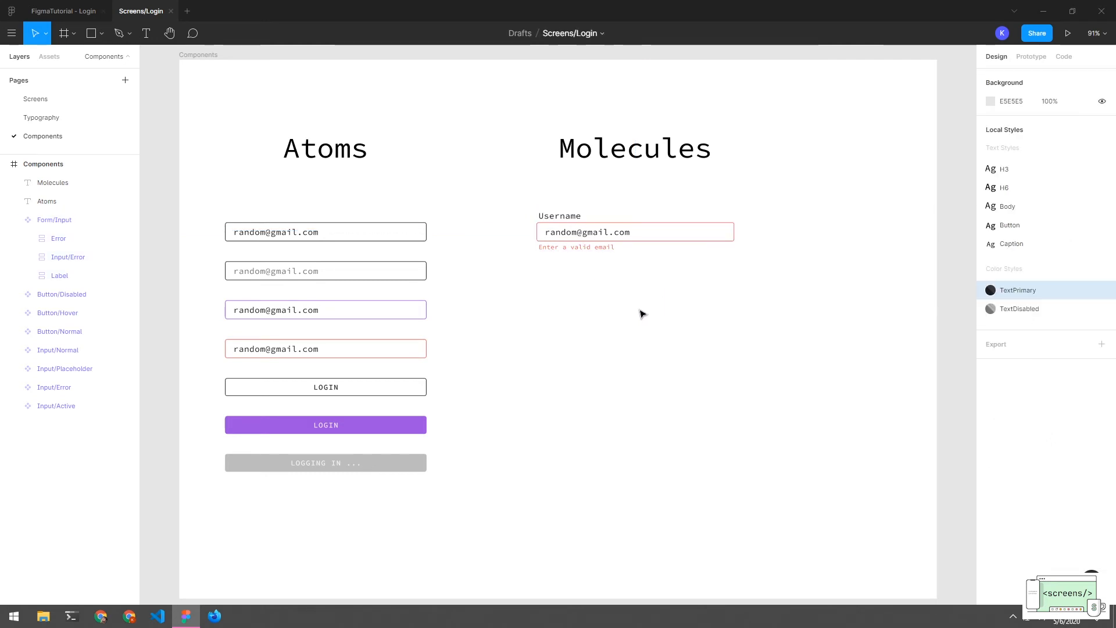
pyautogui.click(567, 231)
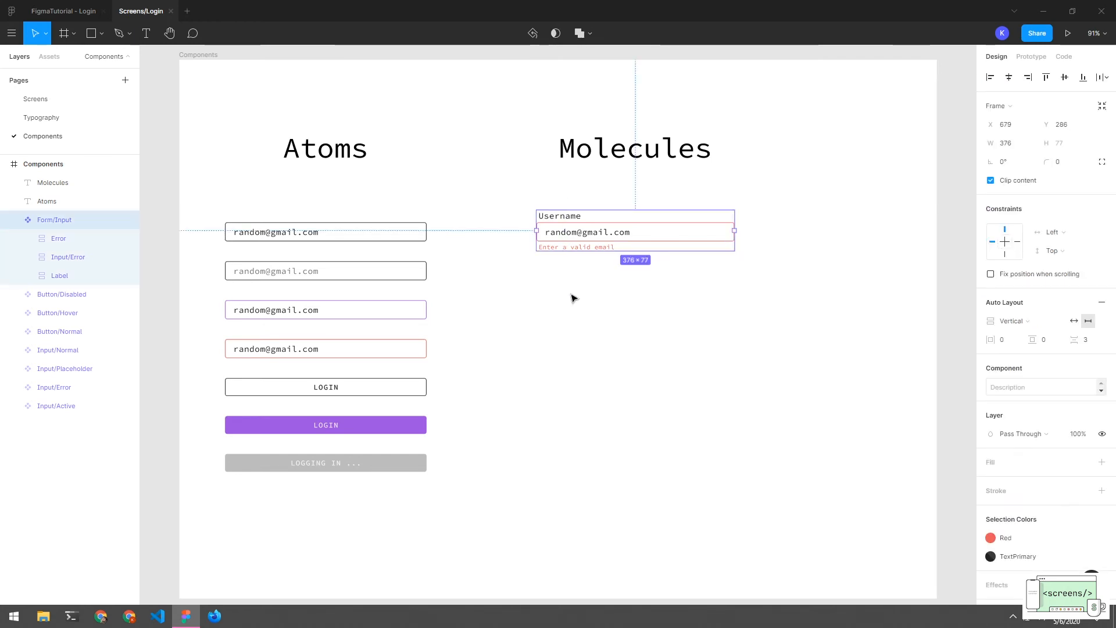
# Duplicate Form/Input below the original and swap the copy's input to Normal
pyautogui.moveTo(580, 246); pyautogui.dragTo(579, 317)
pyautogui.click(584, 347)
pyautogui.click(581, 310)
pyautogui.doubleClick(735, 309)
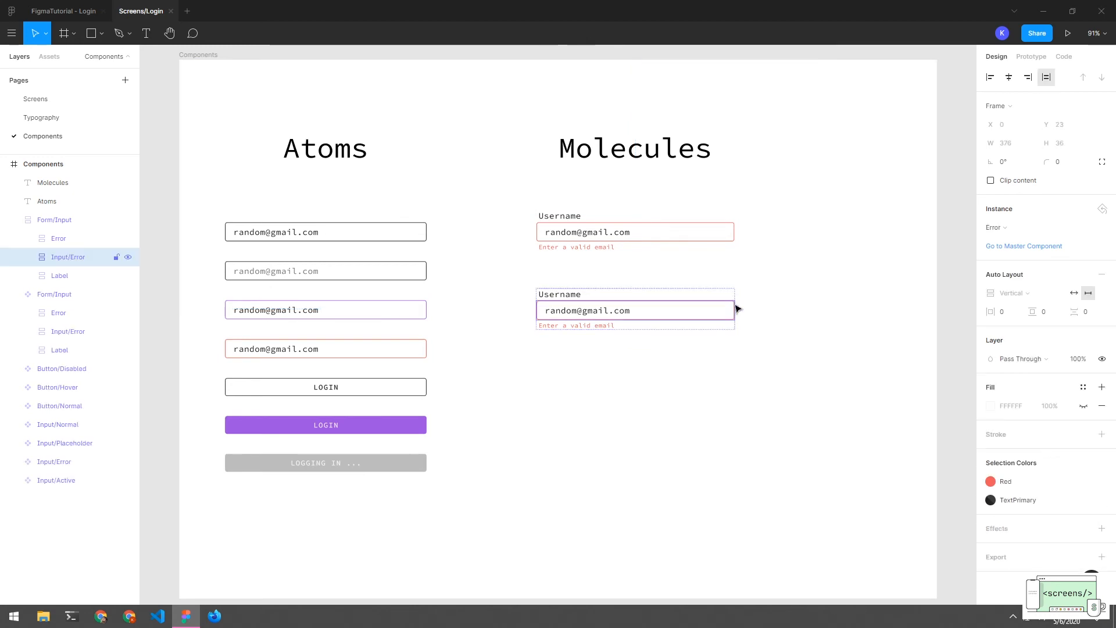
pyautogui.click(1001, 227)
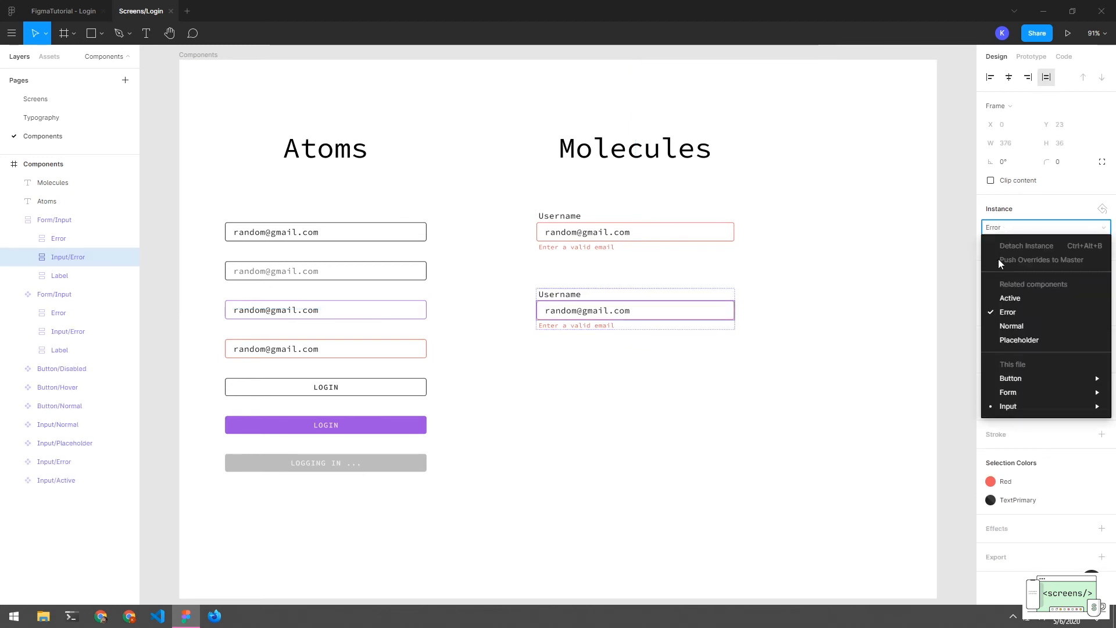
pyautogui.click(1027, 325)
# Hide the Error message layer in the normal-input copy
pyautogui.click(598, 325)
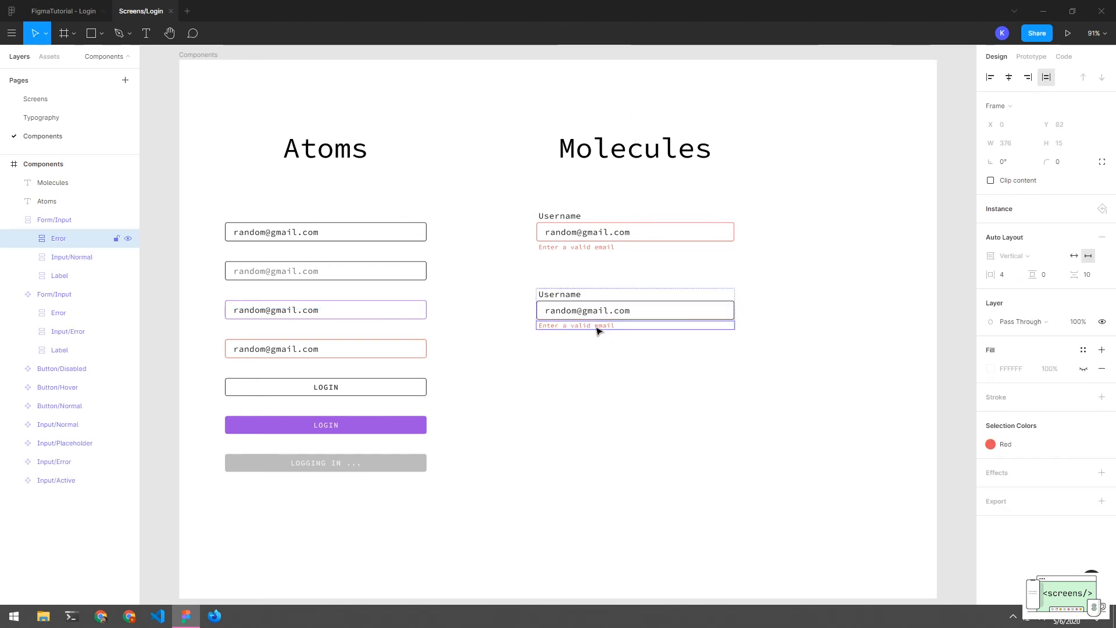
pyautogui.click(128, 239)
pyautogui.click(494, 323)
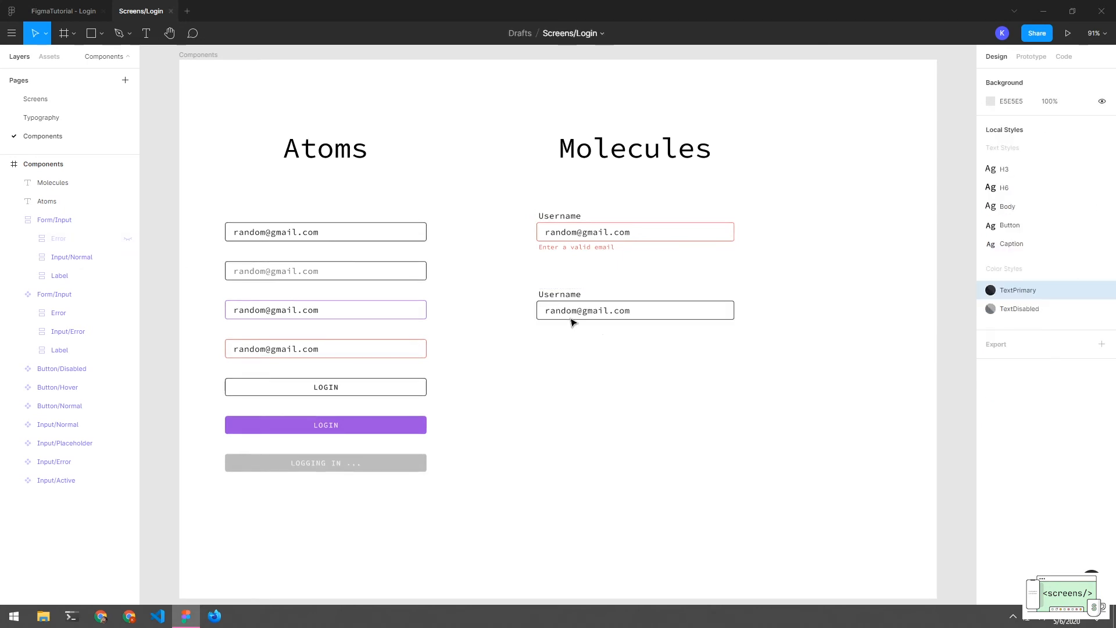
pyautogui.click(568, 294)
pyautogui.click(567, 349)
pyautogui.click(567, 310)
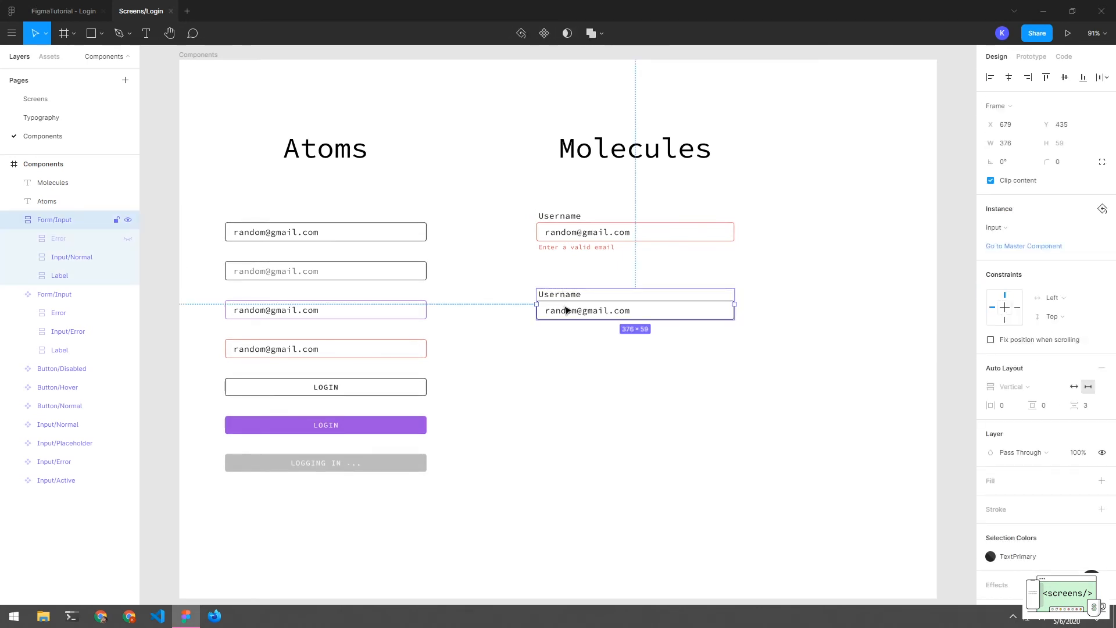
# Duplicate that form further down and swap the third input to Placeholder
pyautogui.moveTo(567, 310); pyautogui.dragTo(581, 368)
pyautogui.click(1008, 228)
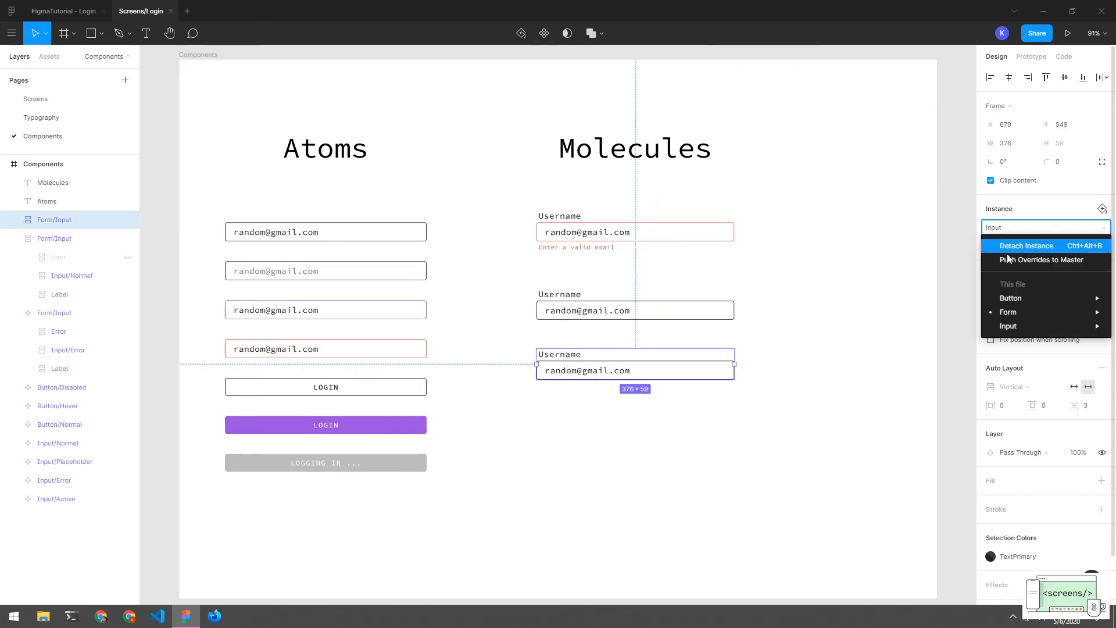
pyautogui.moveTo(1009, 329)
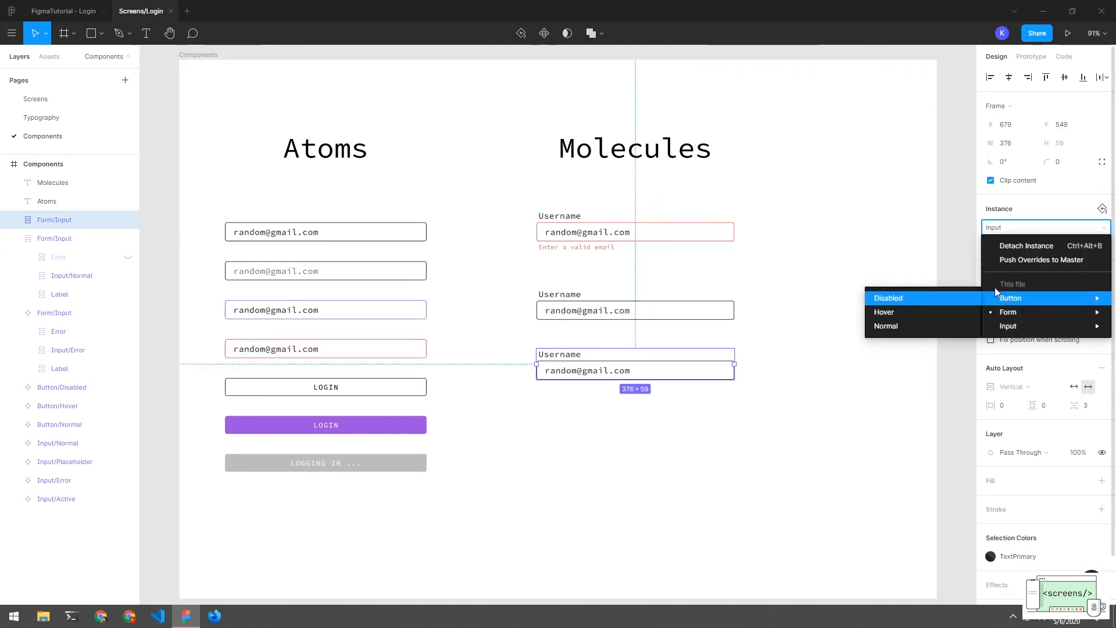
pyautogui.click(983, 227)
pyautogui.doubleClick(674, 364)
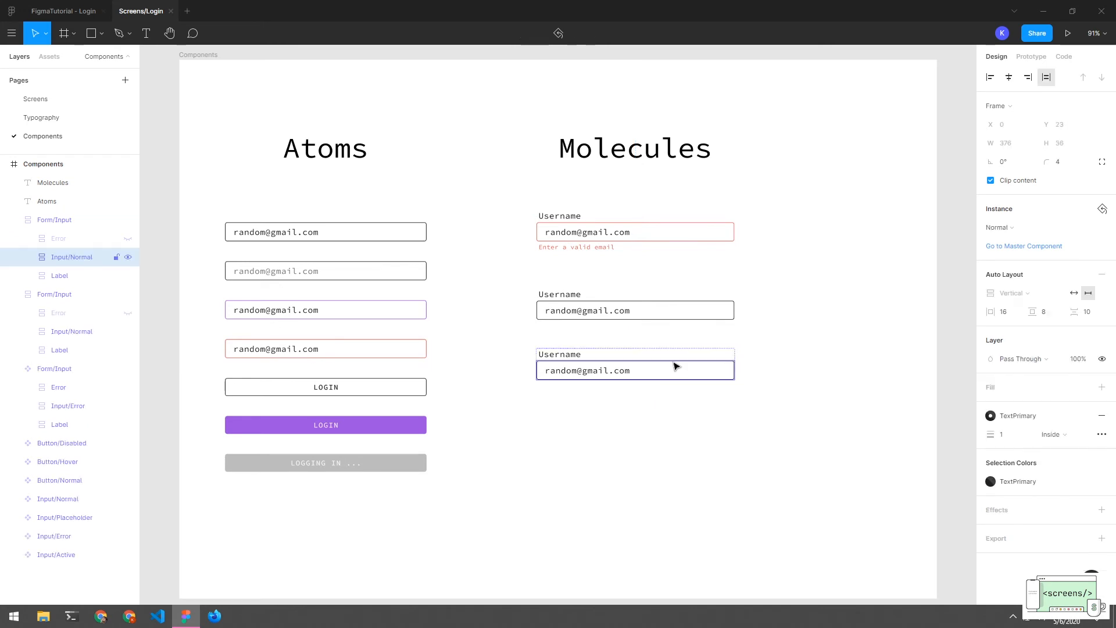
pyautogui.click(999, 227)
pyautogui.click(1009, 338)
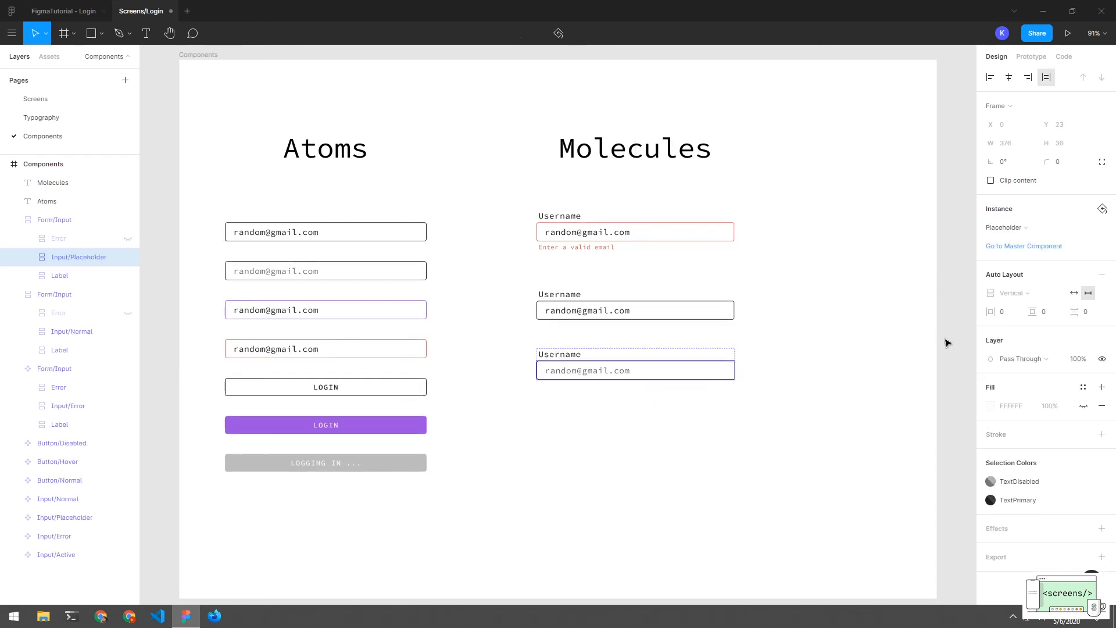
# Check the Input/Placeholder layer, select all three Username forms, and pan right of Molecules
pyautogui.click(825, 346)
pyautogui.doubleClick(723, 369)
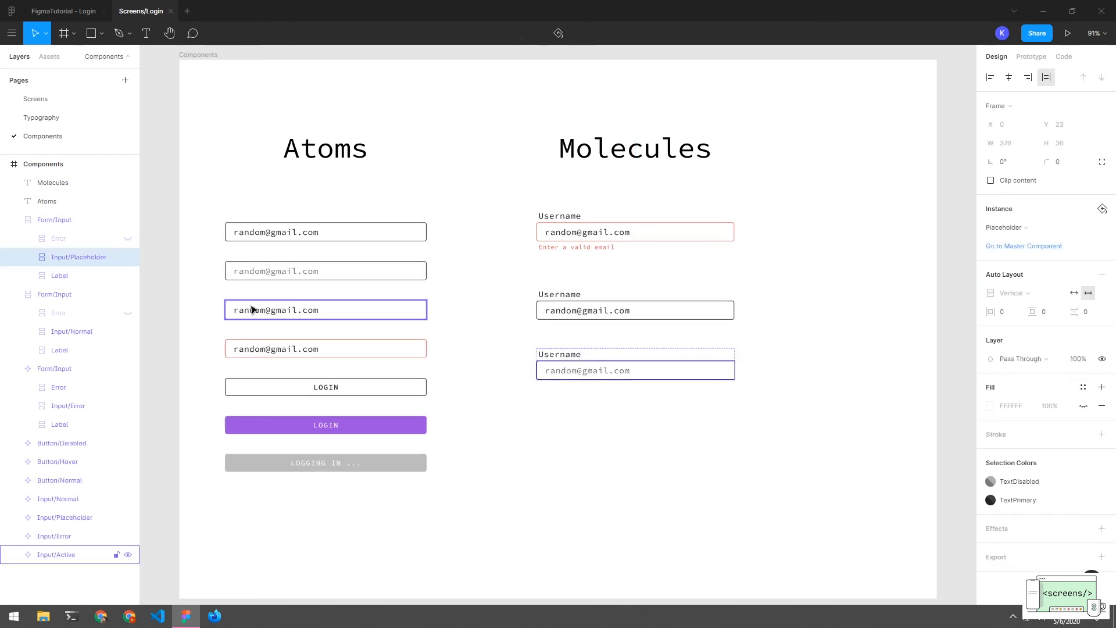
pyautogui.click(28, 257)
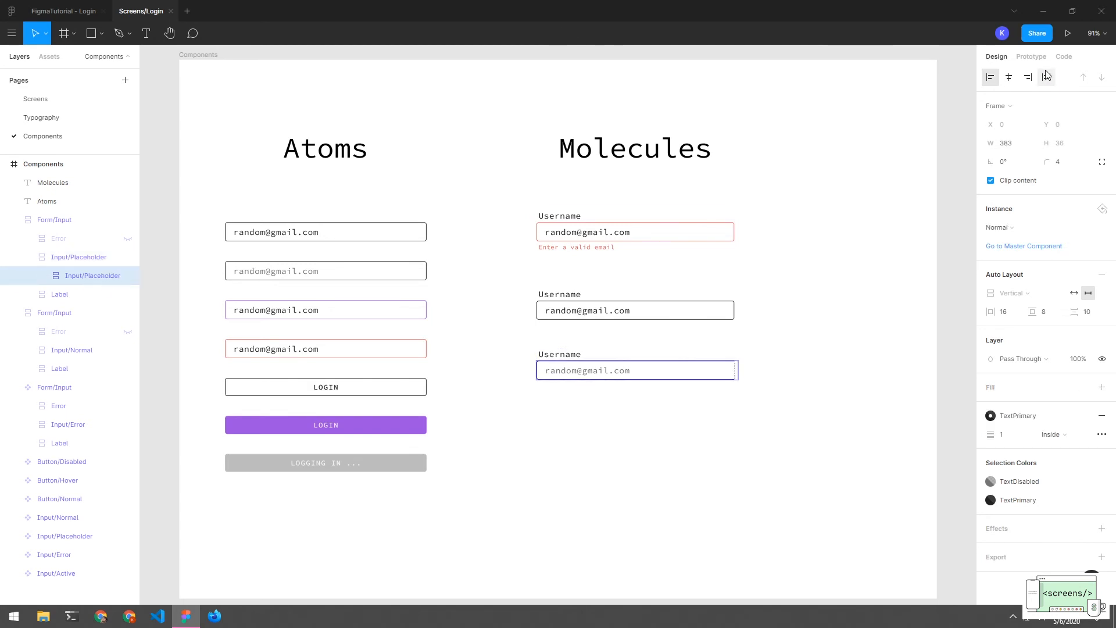
pyautogui.click(855, 411)
pyautogui.moveTo(725, 459); pyautogui.dragTo(587, 247)
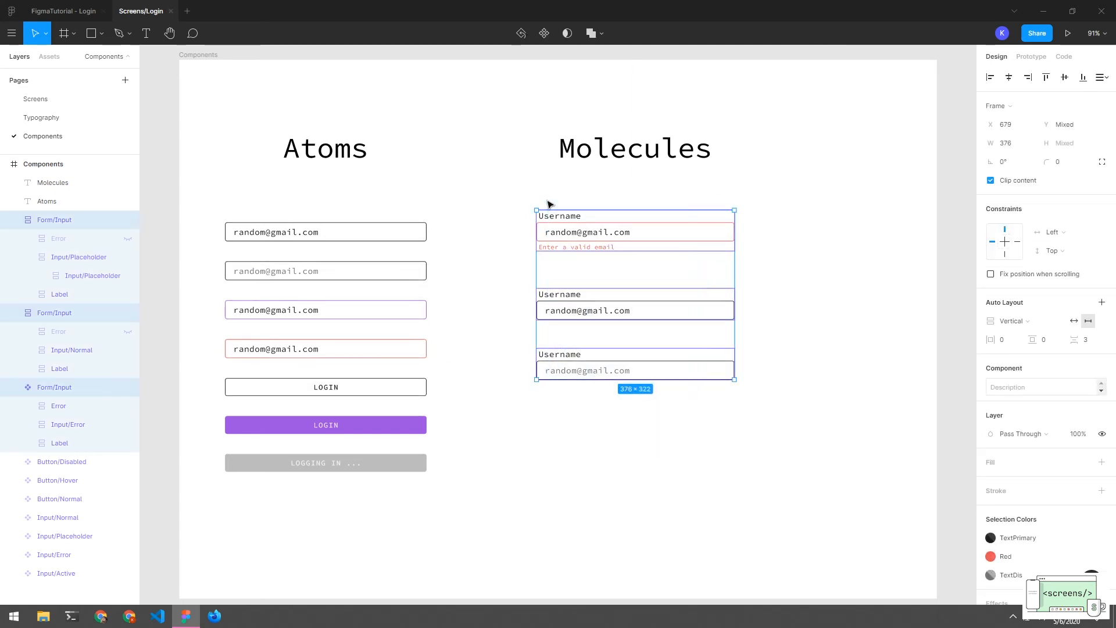
pyautogui.click(758, 448)
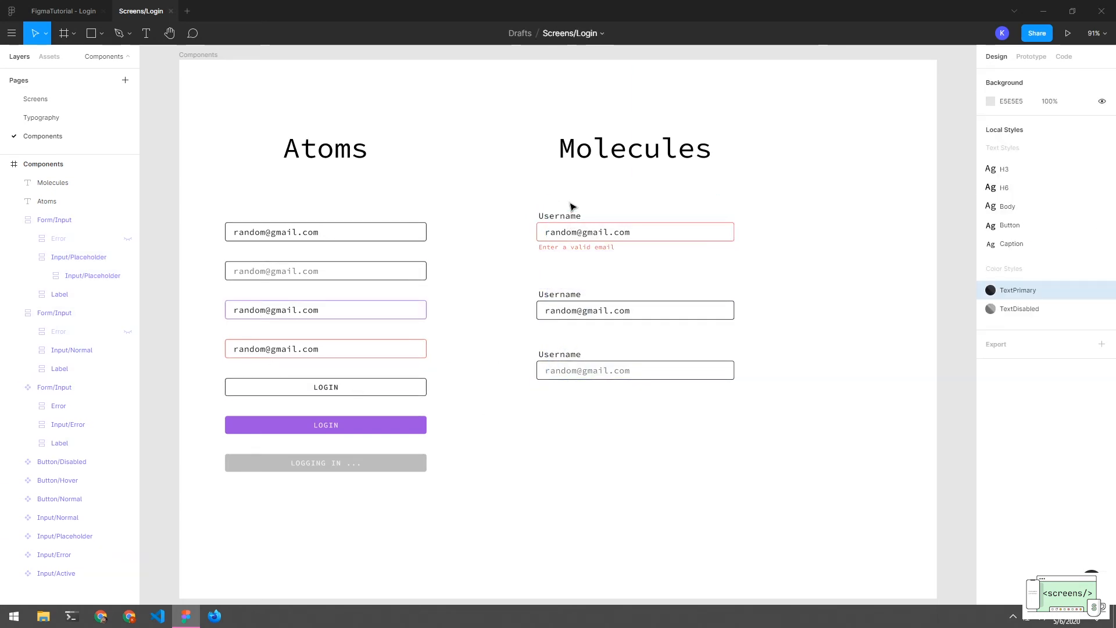
pyautogui.moveTo(605, 193); pyautogui.dragTo(584, 414)
pyautogui.click(606, 412)
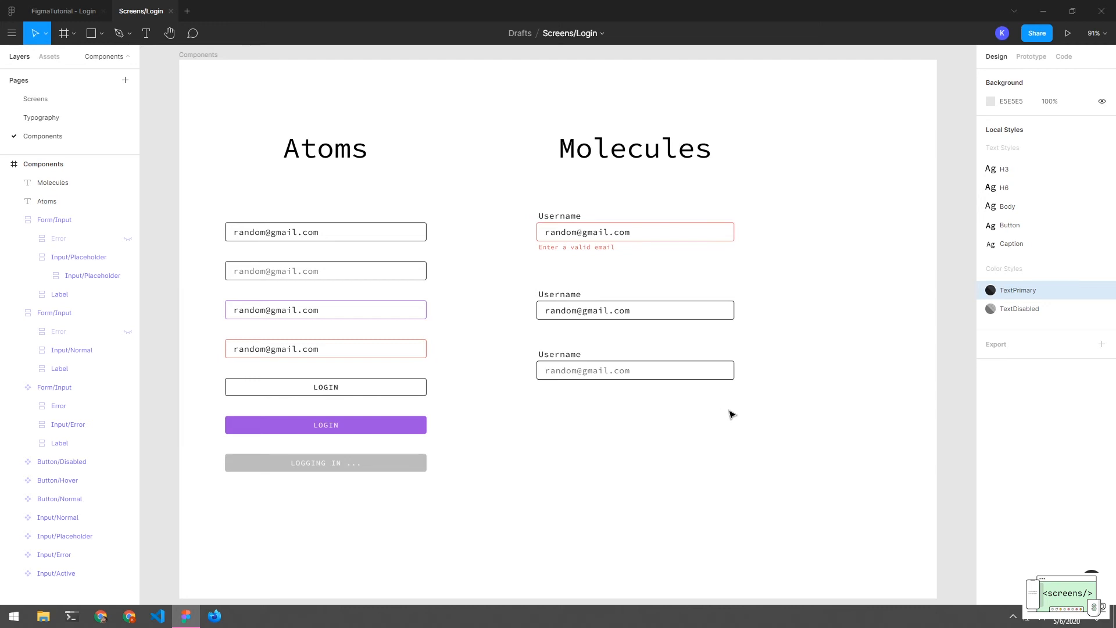
pyautogui.moveTo(790, 430); pyautogui.dragTo(652, 431)
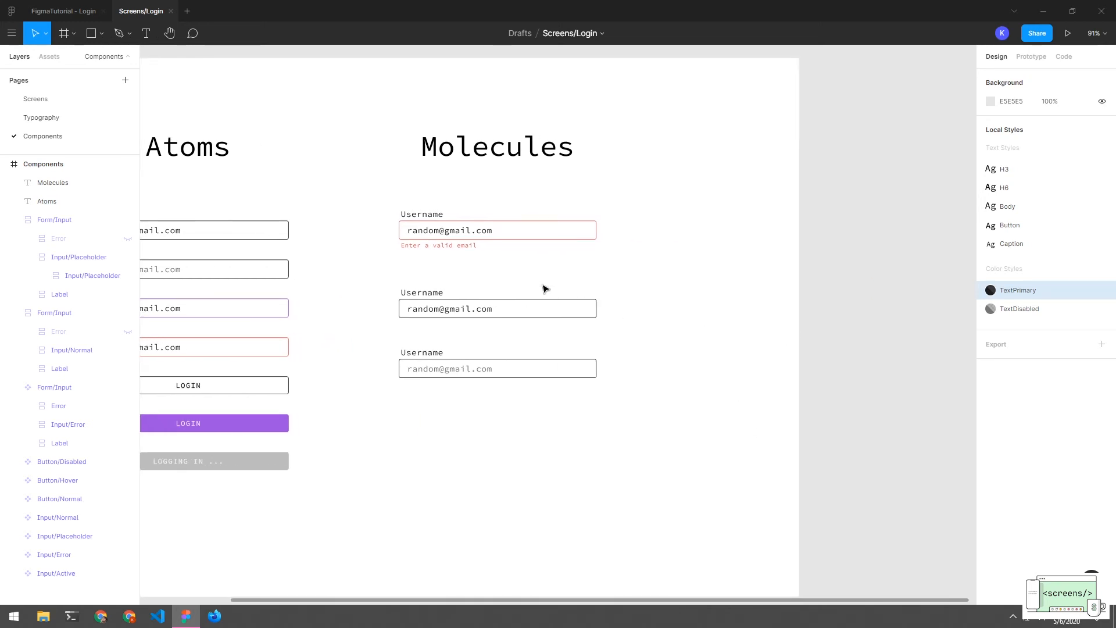
# Widen the Components frame to 1891 to make room right of Molecules
pyautogui.press('f')
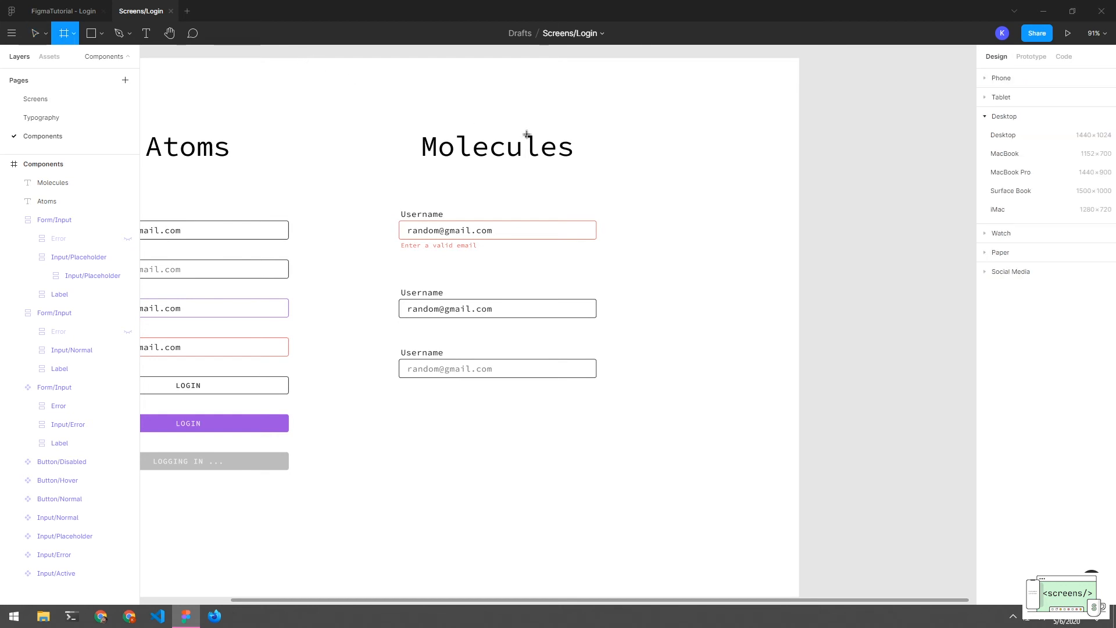
pyautogui.press('v')
pyautogui.click(401, 228)
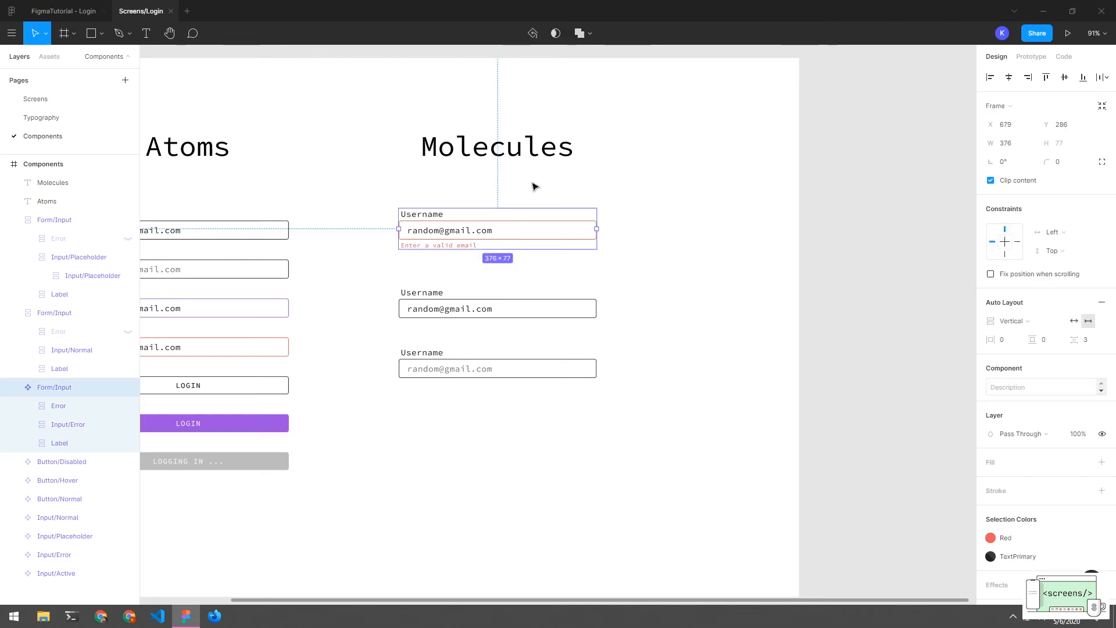
pyautogui.moveTo(368, 180); pyautogui.dragTo(922, 269)
pyautogui.click(375, 109)
pyautogui.hscroll(6, 583, 214)
pyautogui.moveTo(695, 251); pyautogui.dragTo(782, 224)
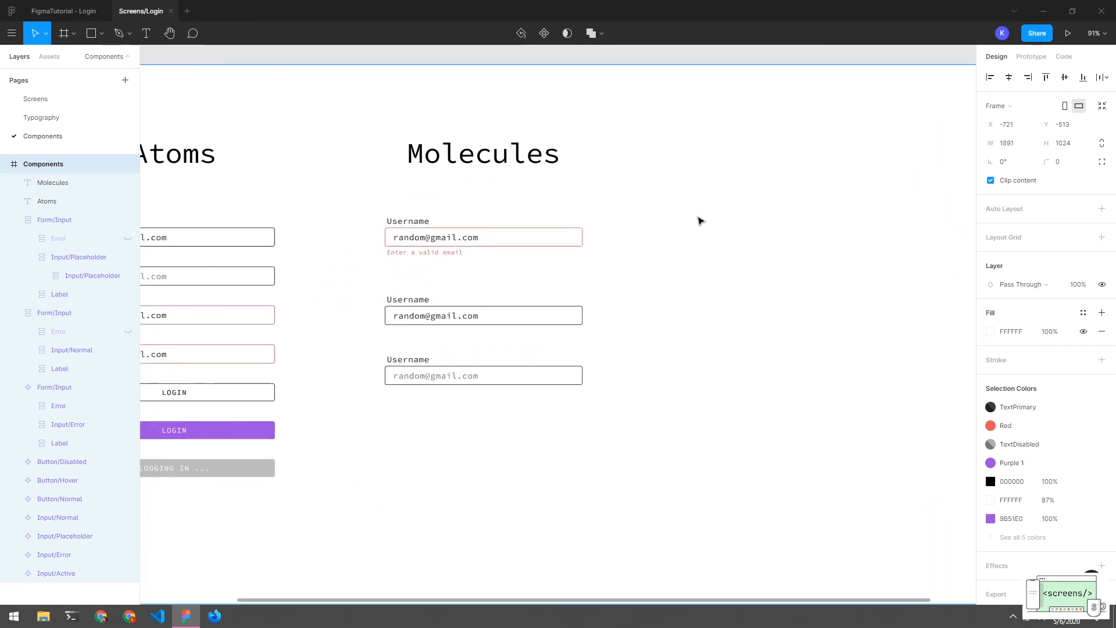
# Copy the Molecules heading and the error-state Form/Input to the right
pyautogui.moveTo(598, 130); pyautogui.dragTo(483, 404)
pyautogui.moveTo(556, 131); pyautogui.dragTo(444, 373)
pyautogui.click(1010, 82)
pyautogui.click(796, 168)
pyautogui.moveTo(565, 107); pyautogui.dragTo(411, 406)
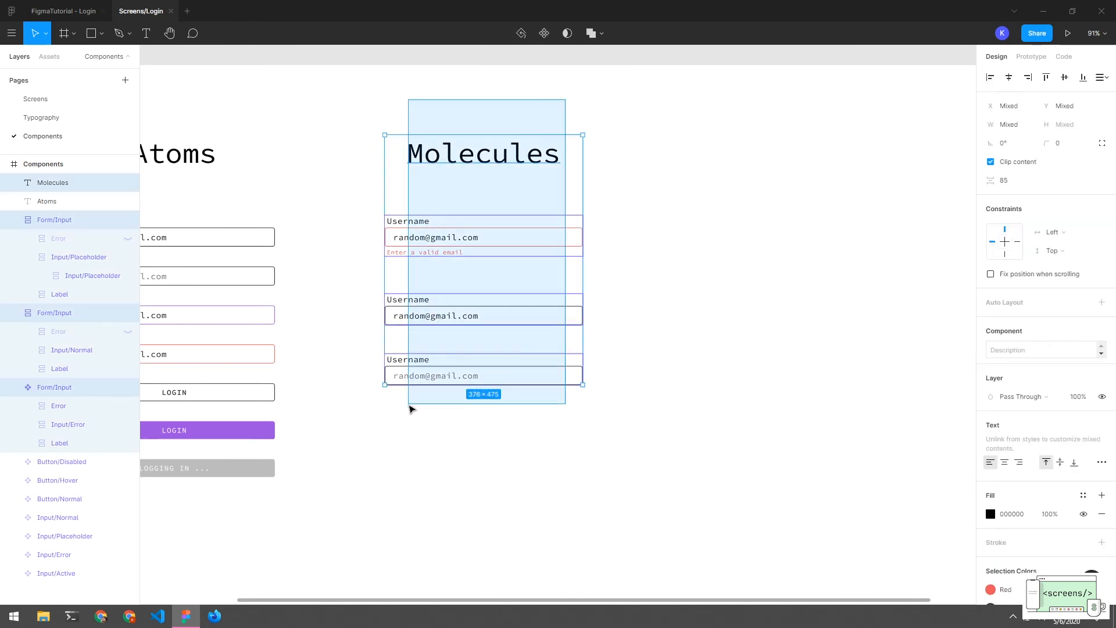
pyautogui.click(680, 344)
pyautogui.moveTo(627, 120); pyautogui.dragTo(415, 272)
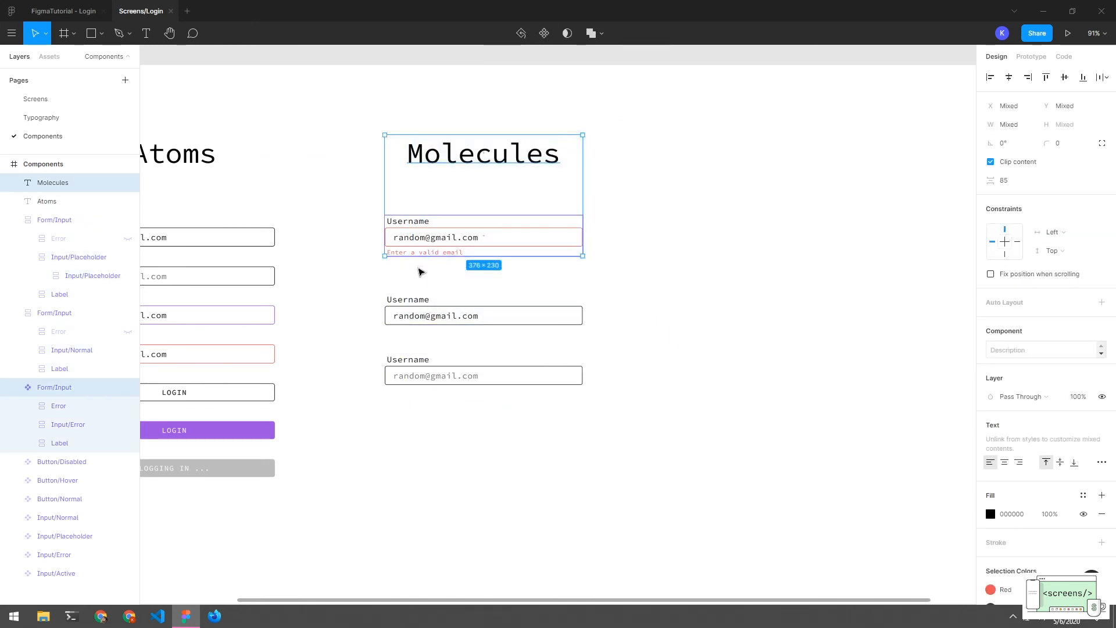
pyautogui.moveTo(481, 236); pyautogui.dragTo(802, 164)
# Retitle the copied heading 'Organisms'
pyautogui.doubleClick(800, 161)
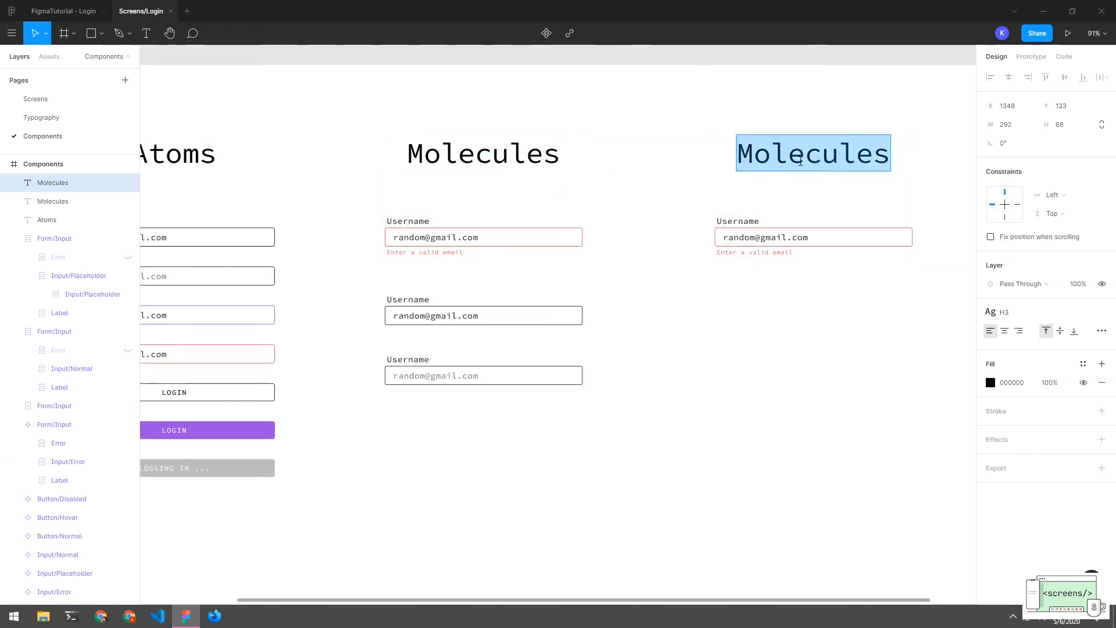
pyautogui.press('BackSpace')
pyautogui.write('Org')
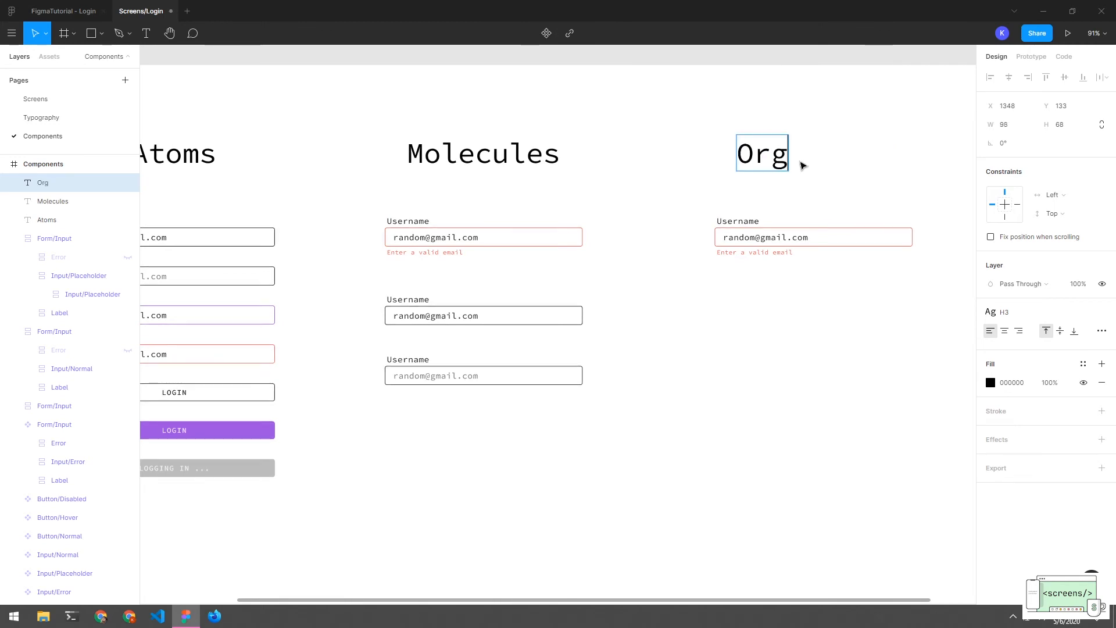
pyautogui.write('anism')
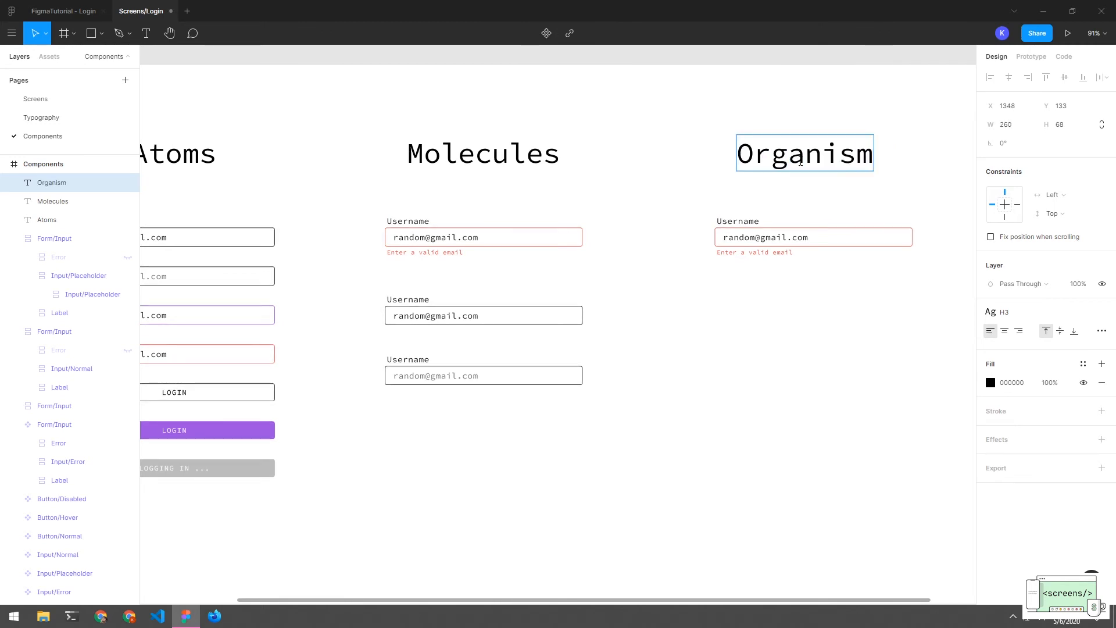
pyautogui.write('s')
pyautogui.click(755, 252)
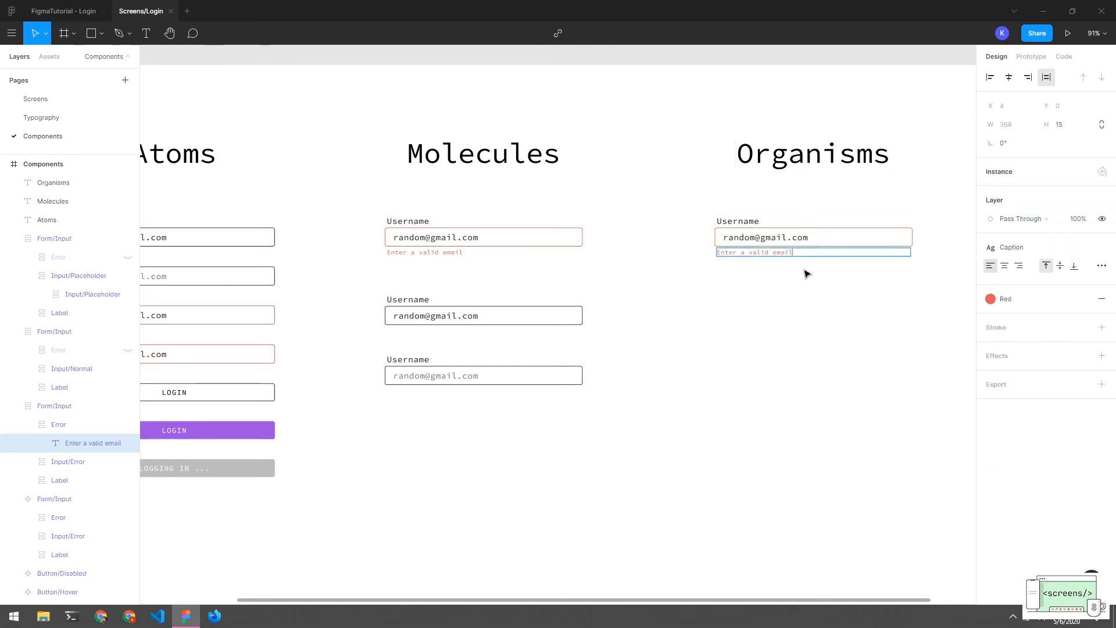
# Delete the copied error-state input under Organisms
pyautogui.click(776, 238)
pyautogui.click(794, 314)
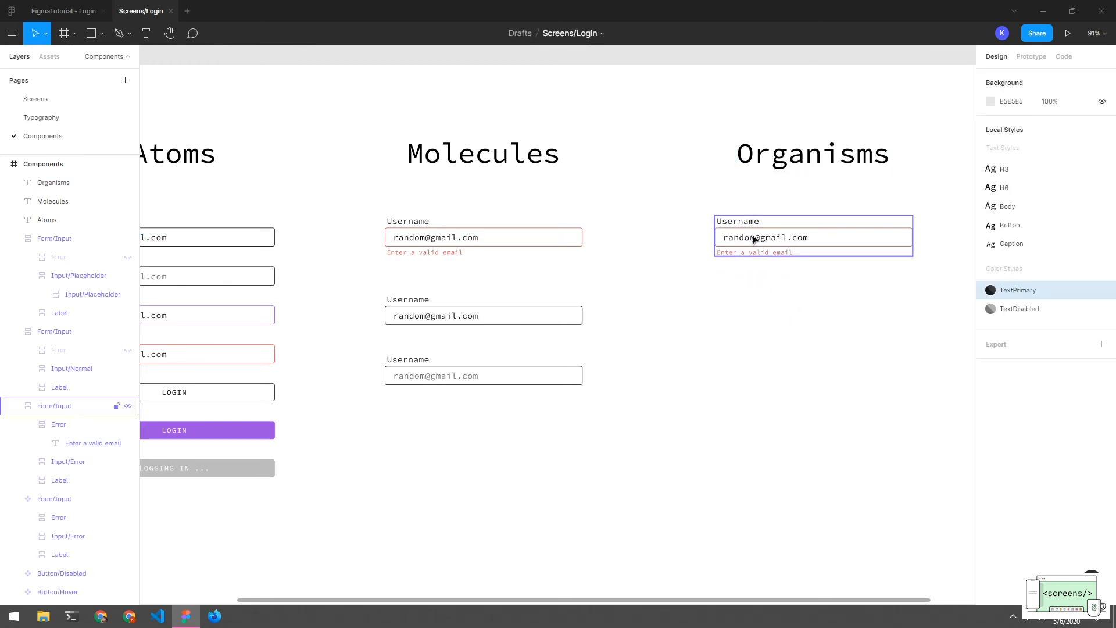
pyautogui.click(753, 239)
pyautogui.click(749, 296)
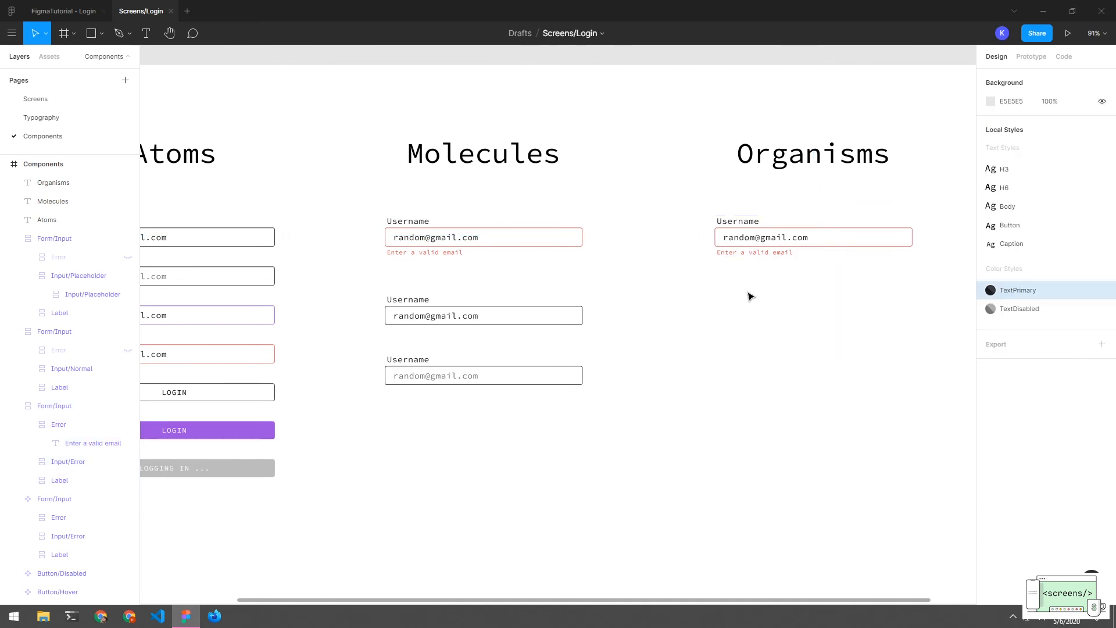
pyautogui.click(735, 234)
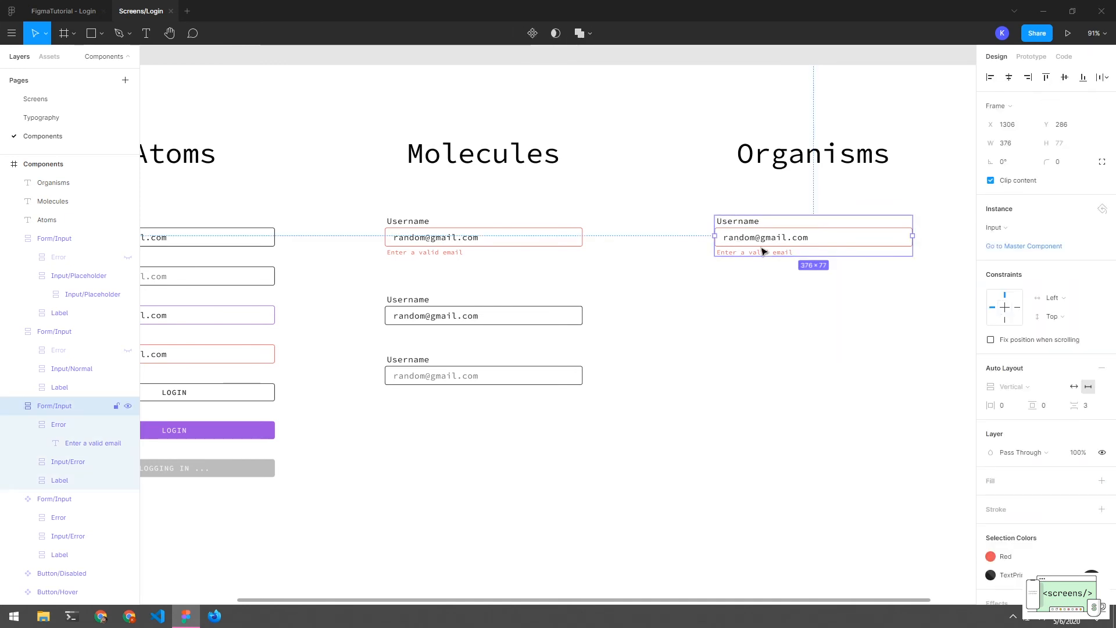
pyautogui.press('Delete')
# Copy a normal Molecules input and the white LOGIN button under the Organisms inputs
pyautogui.moveTo(496, 320); pyautogui.dragTo(797, 289)
pyautogui.click(789, 294)
pyautogui.click(790, 284)
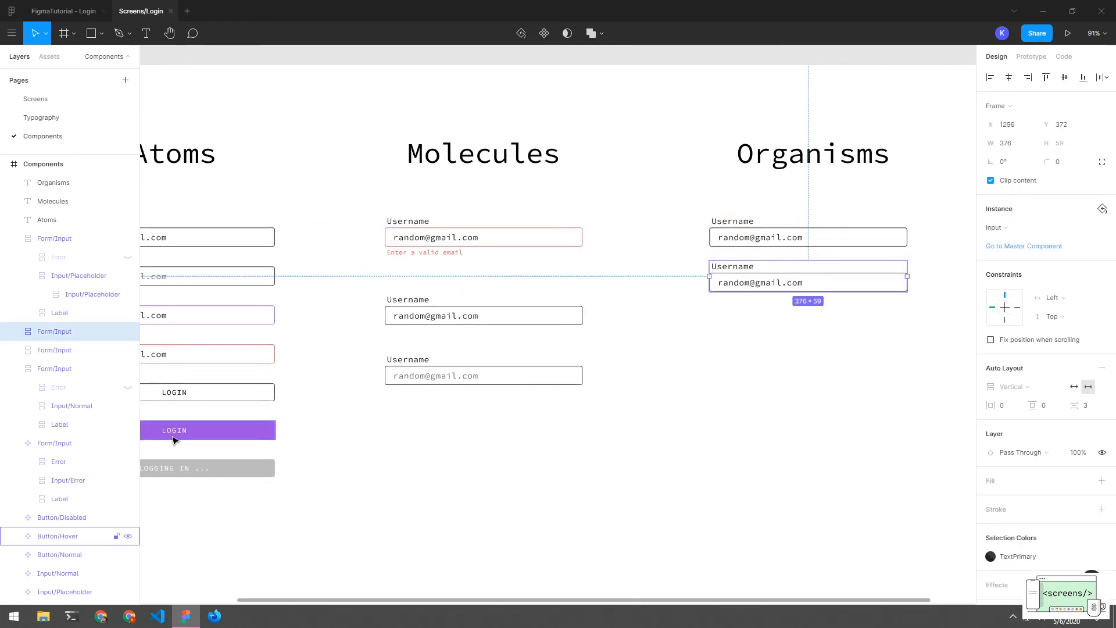
pyautogui.moveTo(209, 393); pyautogui.dragTo(845, 330)
pyautogui.click(845, 368)
pyautogui.moveTo(923, 215); pyautogui.dragTo(720, 389)
pyautogui.click(780, 441)
# Relabel the second field as Password and replace its sample email with password text
pyautogui.doubleClick(641, 281)
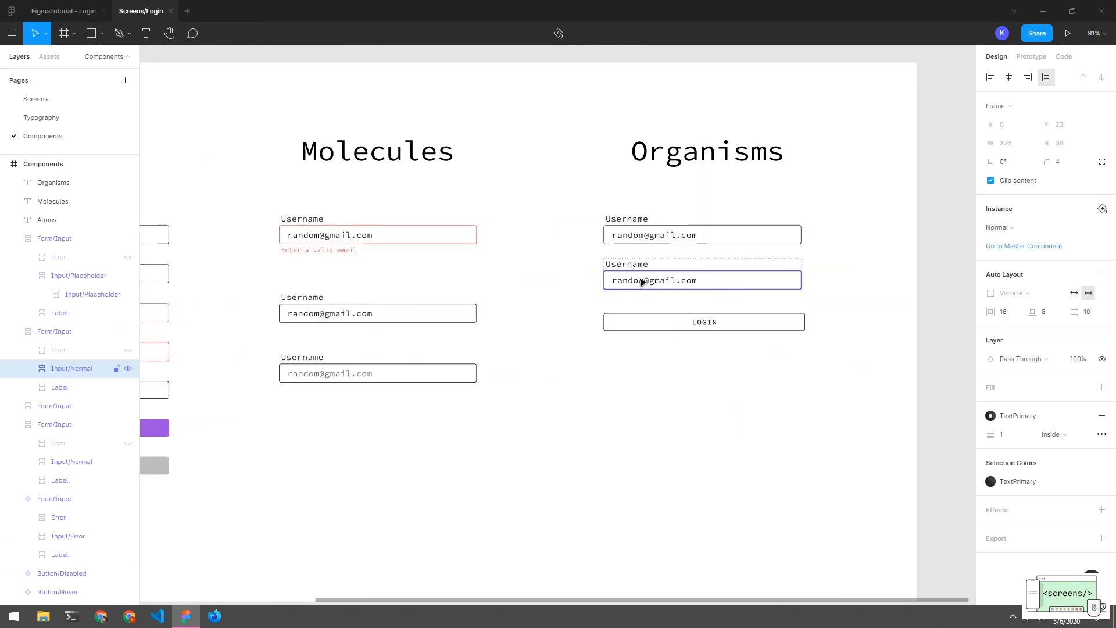
pyautogui.click(631, 265)
pyautogui.doubleClick(644, 265)
pyautogui.doubleClick(644, 264)
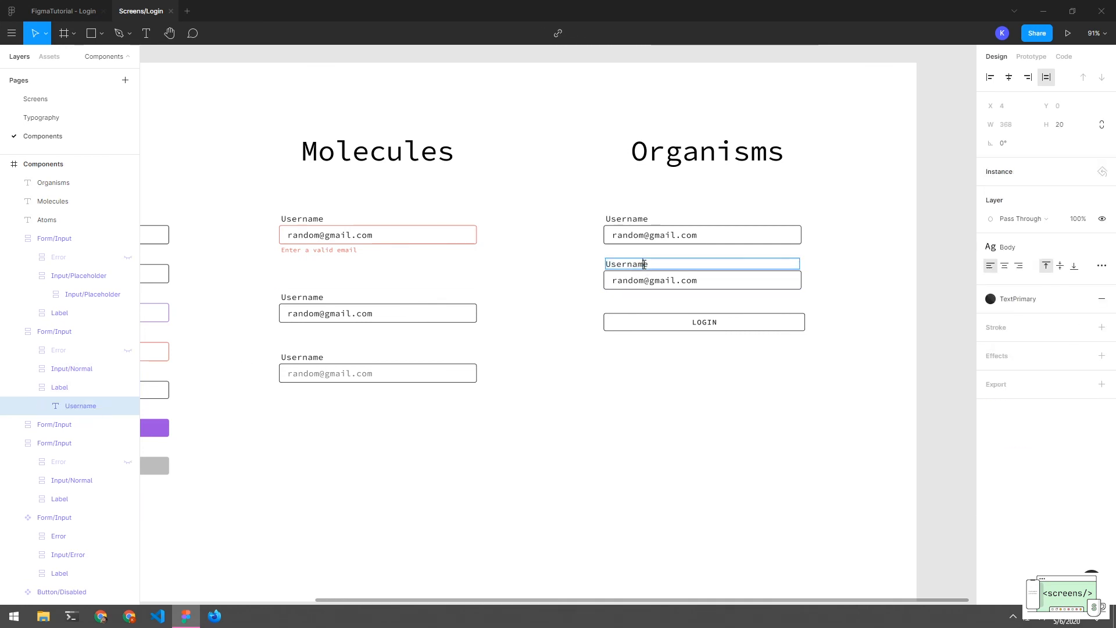
pyautogui.write('P{asassword')
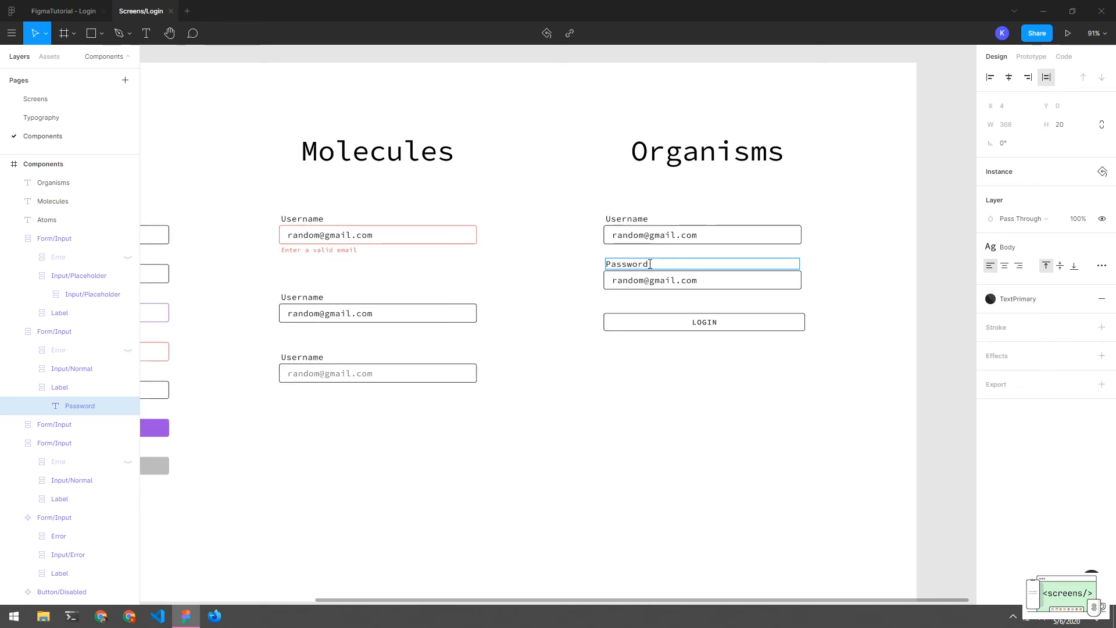
pyautogui.doubleClick(650, 284)
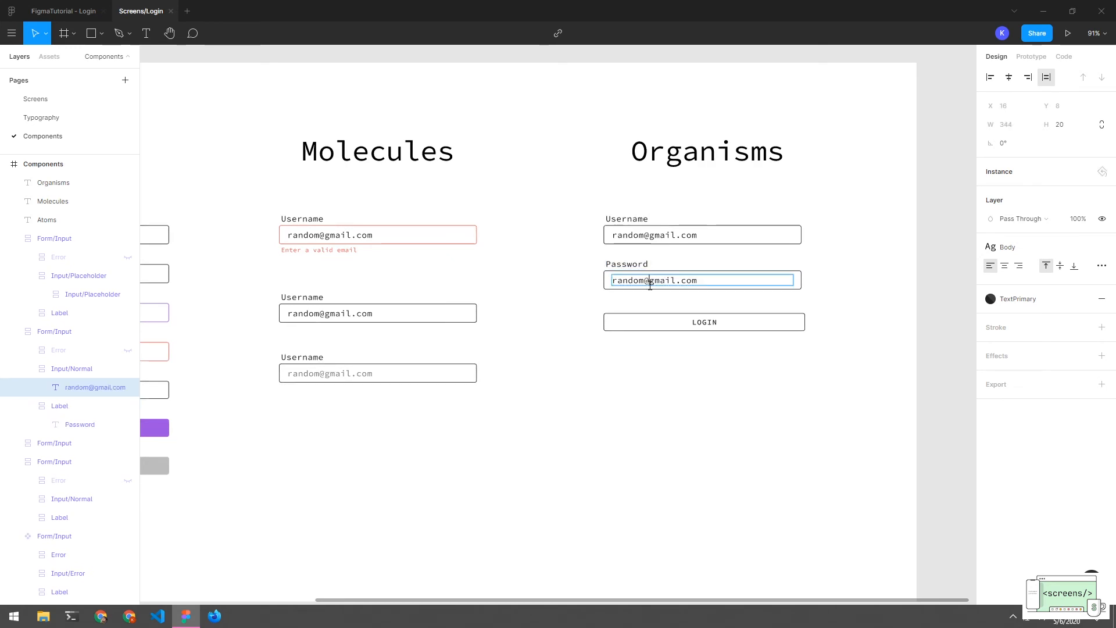
pyautogui.hotkey('ctrl', 'a')
pyautogui.press('BackSpace')
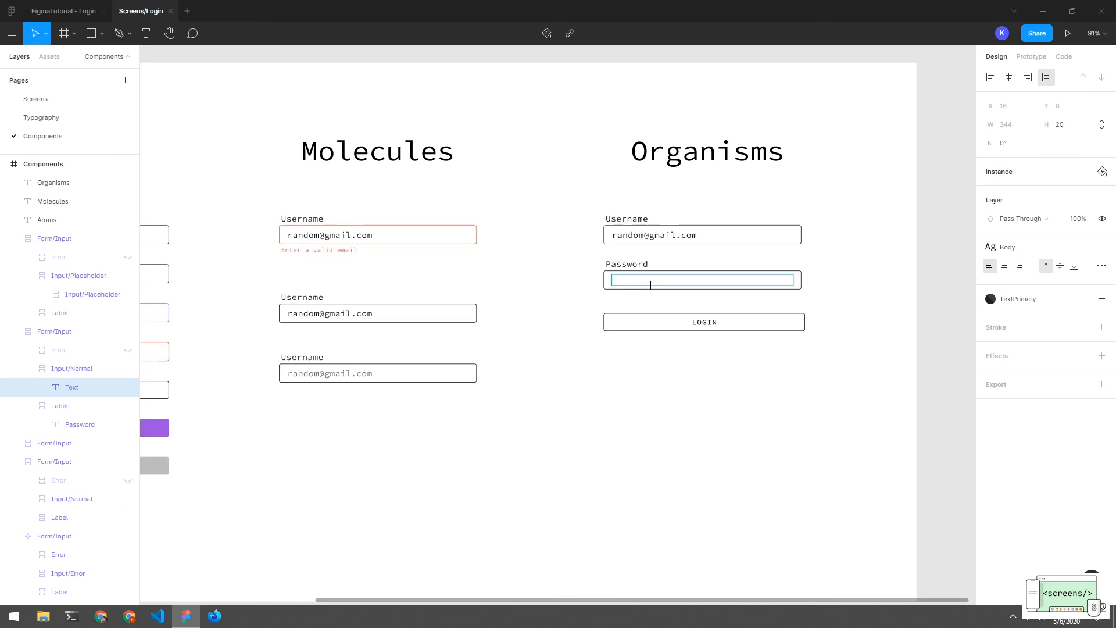
pyautogui.write('p')
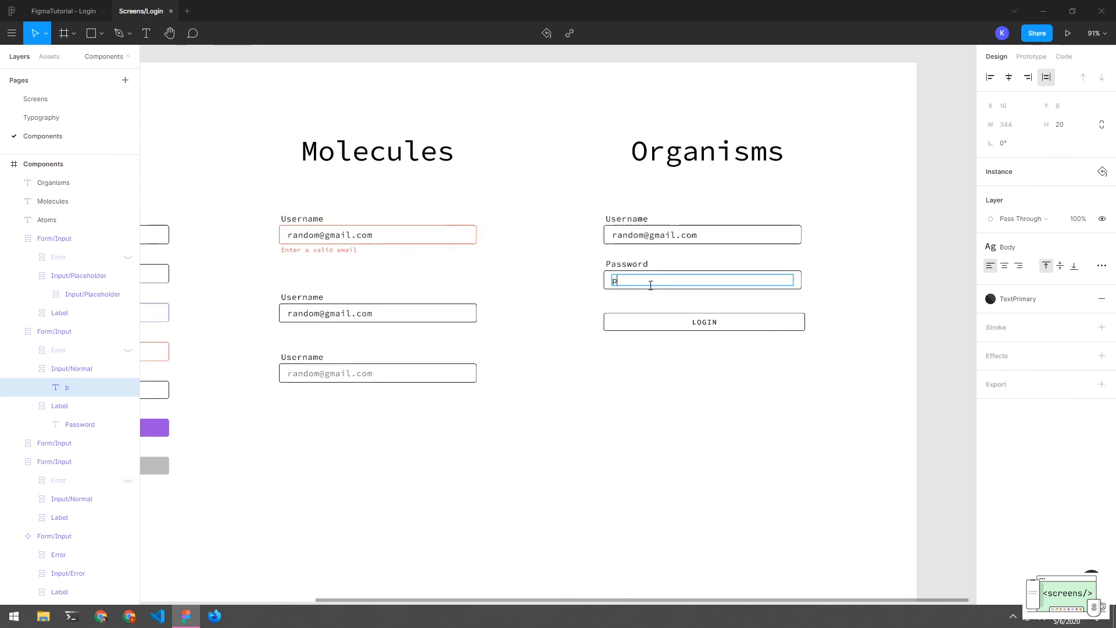
pyautogui.write('lassword')
pyautogui.press('Escape')
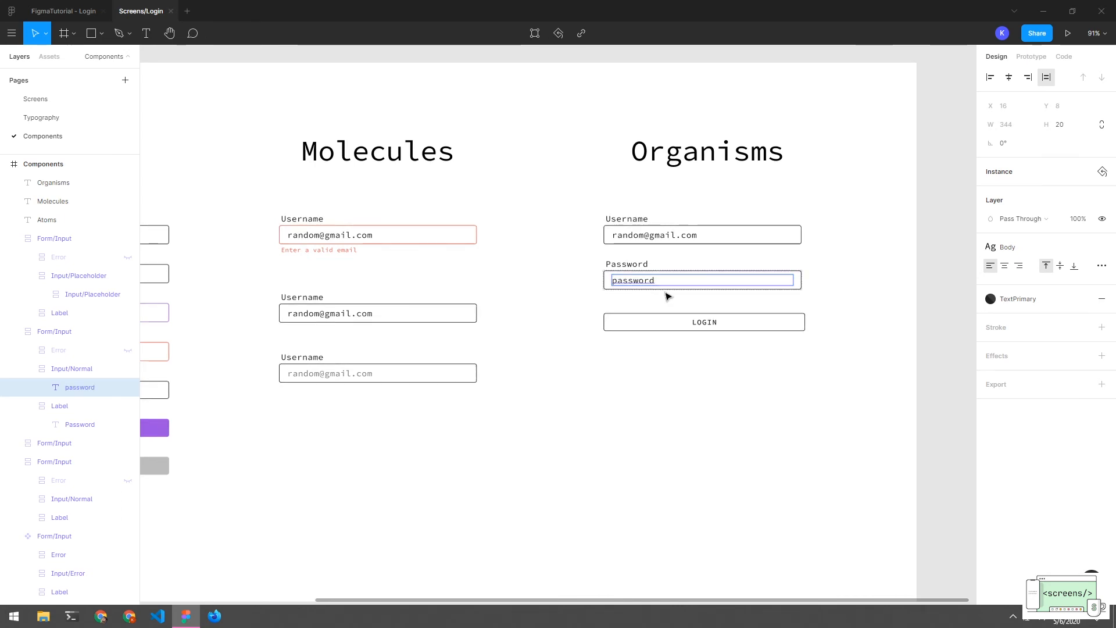
# Switch the Password input to its Placeholder variant
pyautogui.click(685, 287)
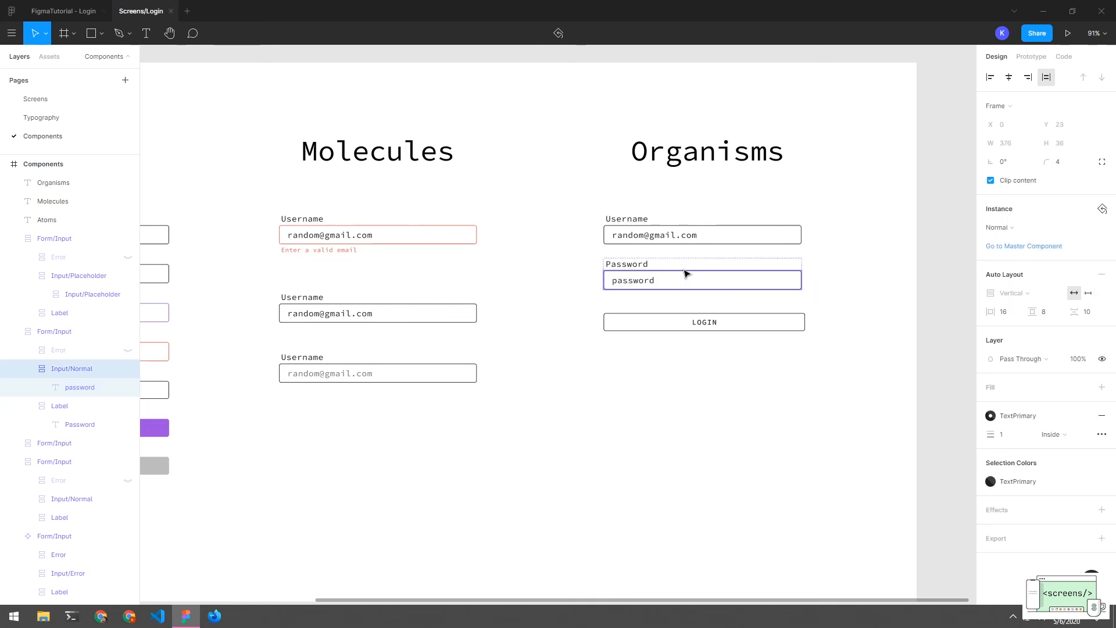
pyautogui.click(997, 227)
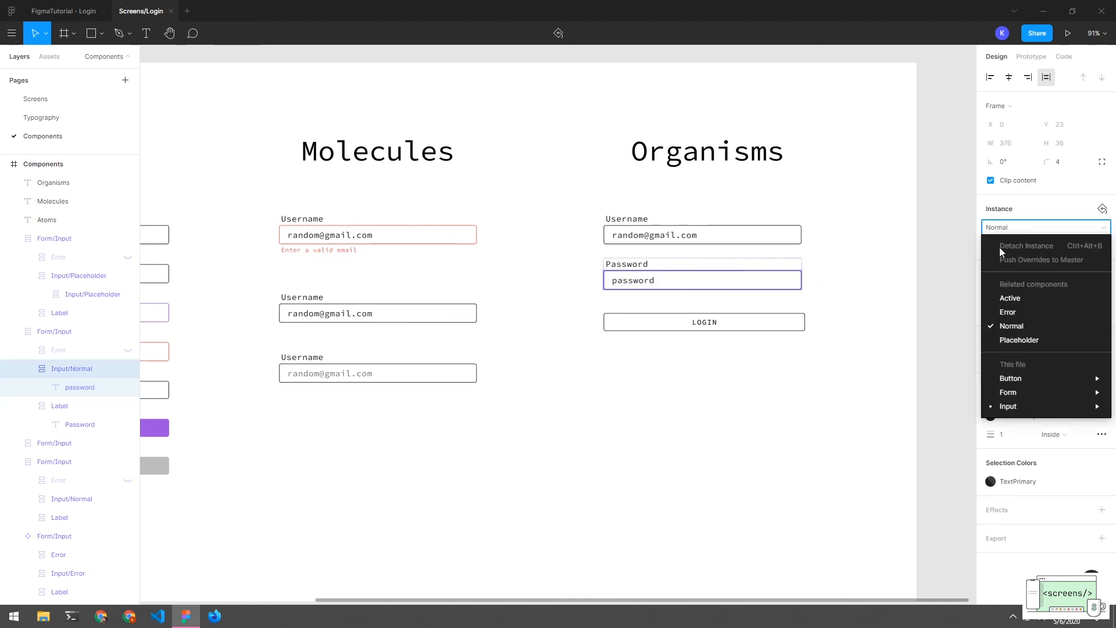
pyautogui.click(1007, 336)
pyautogui.click(809, 347)
pyautogui.click(710, 327)
pyautogui.click(751, 375)
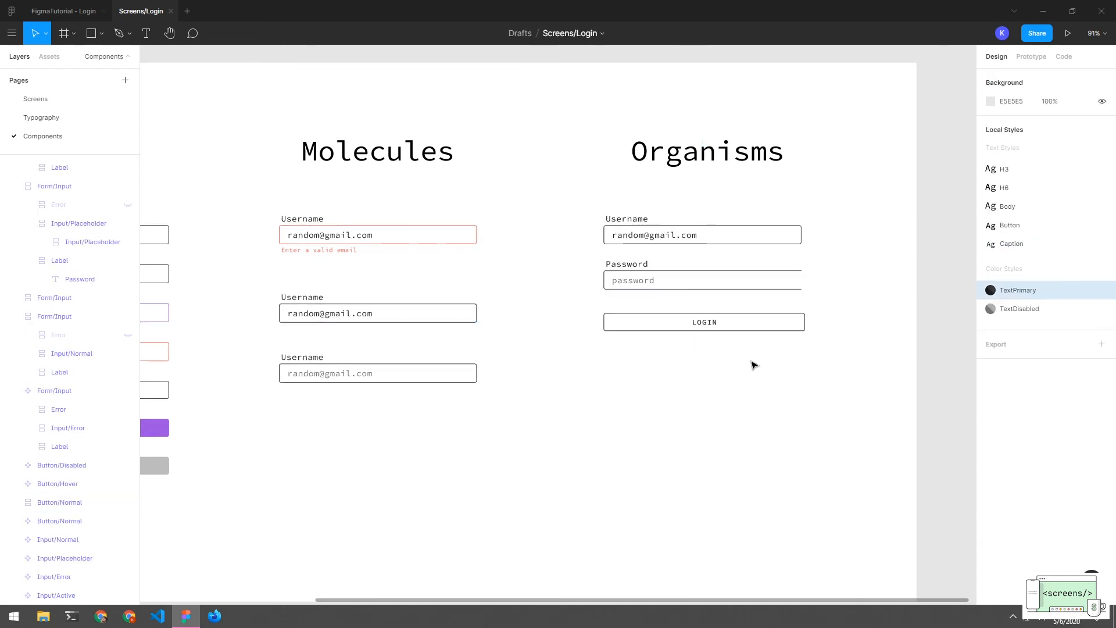
# Inspect the placeholder Password field's layers and select the three Organisms form elements
pyautogui.doubleClick(772, 283)
pyautogui.doubleClick(772, 283)
pyautogui.click(770, 267)
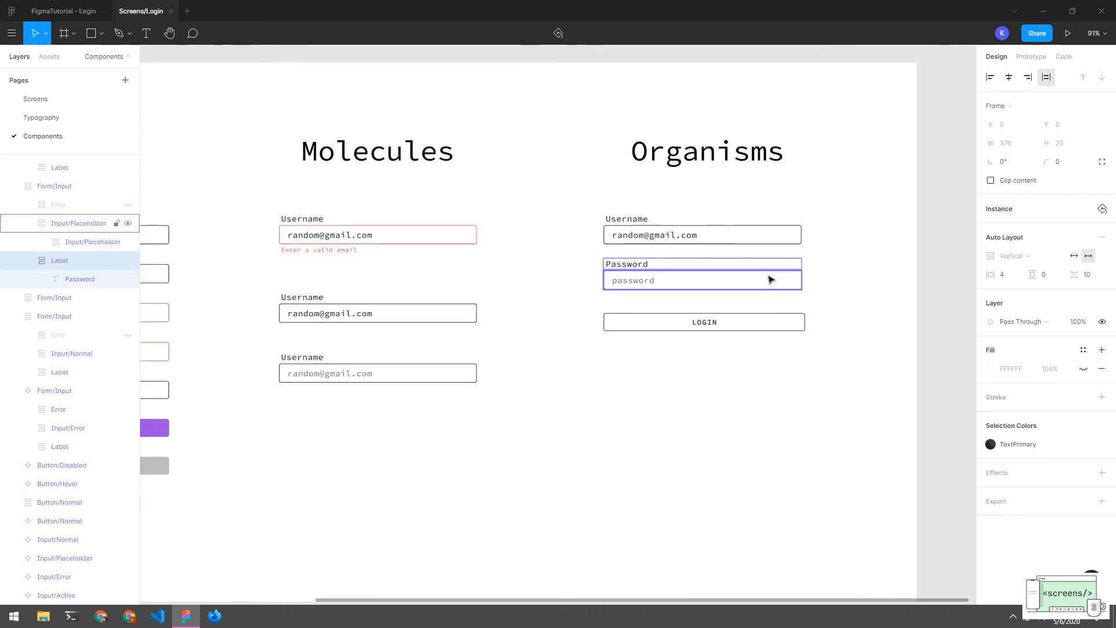
pyautogui.click(768, 276)
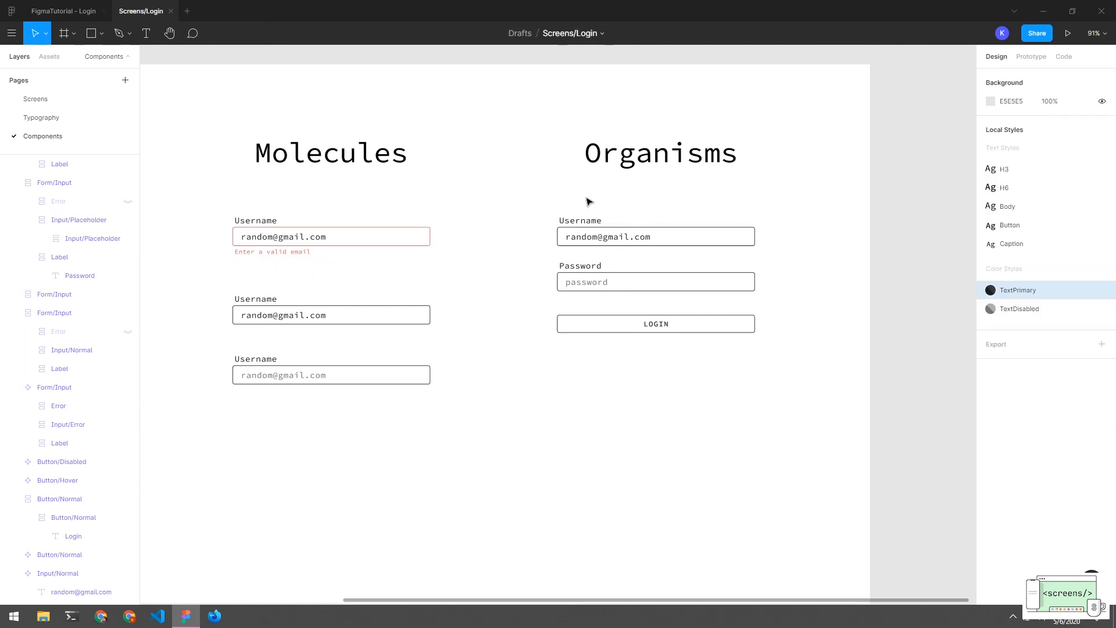
pyautogui.moveTo(585, 199); pyautogui.dragTo(585, 389)
pyautogui.click(585, 390)
pyautogui.moveTo(565, 199)
pyautogui.mouseDown()
pyautogui.moveTo(585, 386)
pyautogui.moveTo(567, 211)
pyautogui.mouseUp()
# Wrap the Username, Password and LOGIN elements in an auto-layout frame with Shift+A
pyautogui.click(589, 383)
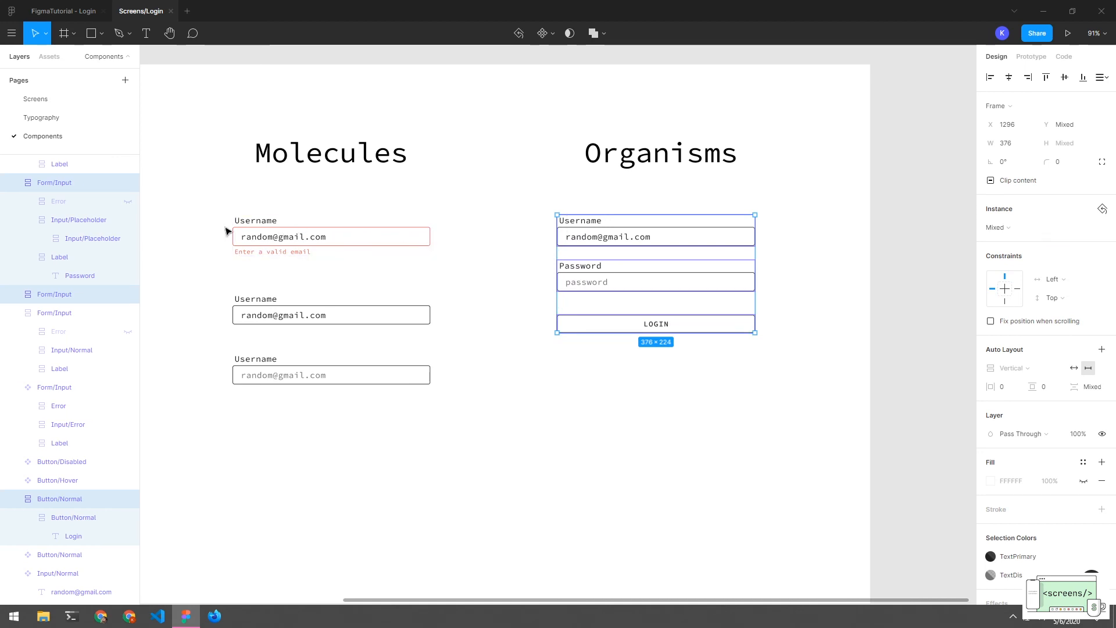
pyautogui.hotkey('shift', 'a')
pyautogui.click(605, 190)
pyautogui.moveTo(607, 156); pyautogui.dragTo(601, 330)
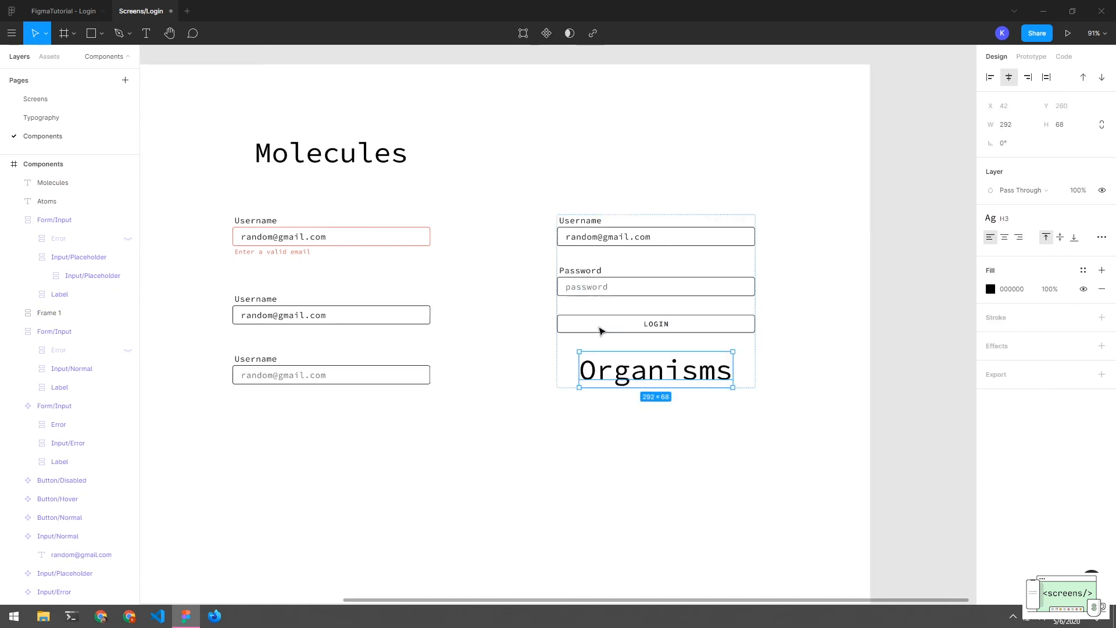
pyautogui.hotkey('ctrl', 'z')
pyautogui.click(589, 236)
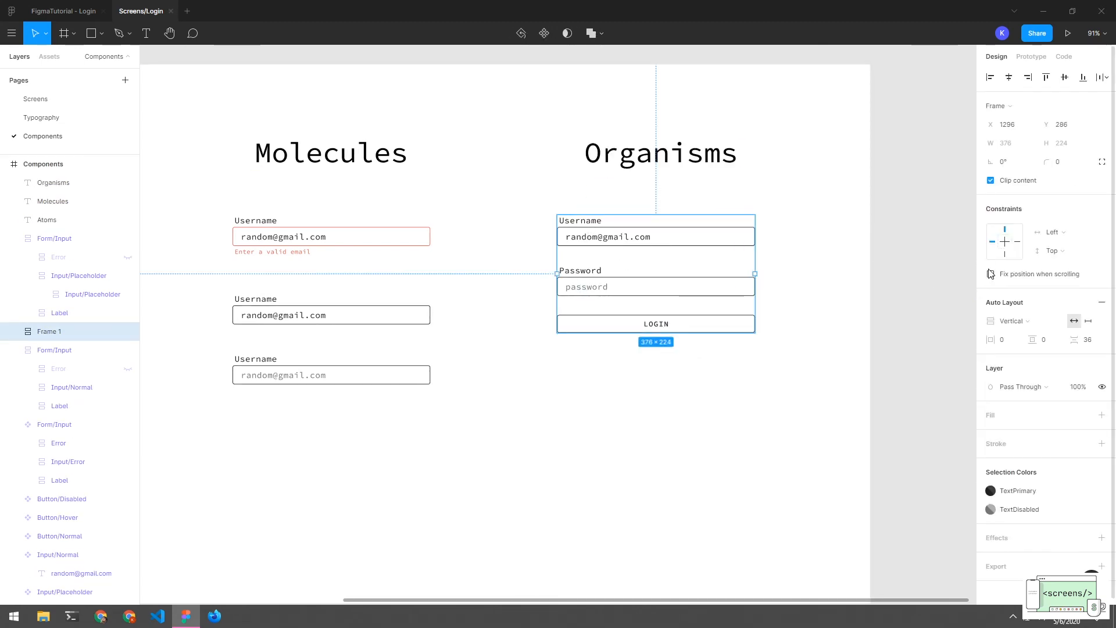
# Set the form frame's item spacing to 24 and check the frame and LOGIN button
pyautogui.click(1003, 342)
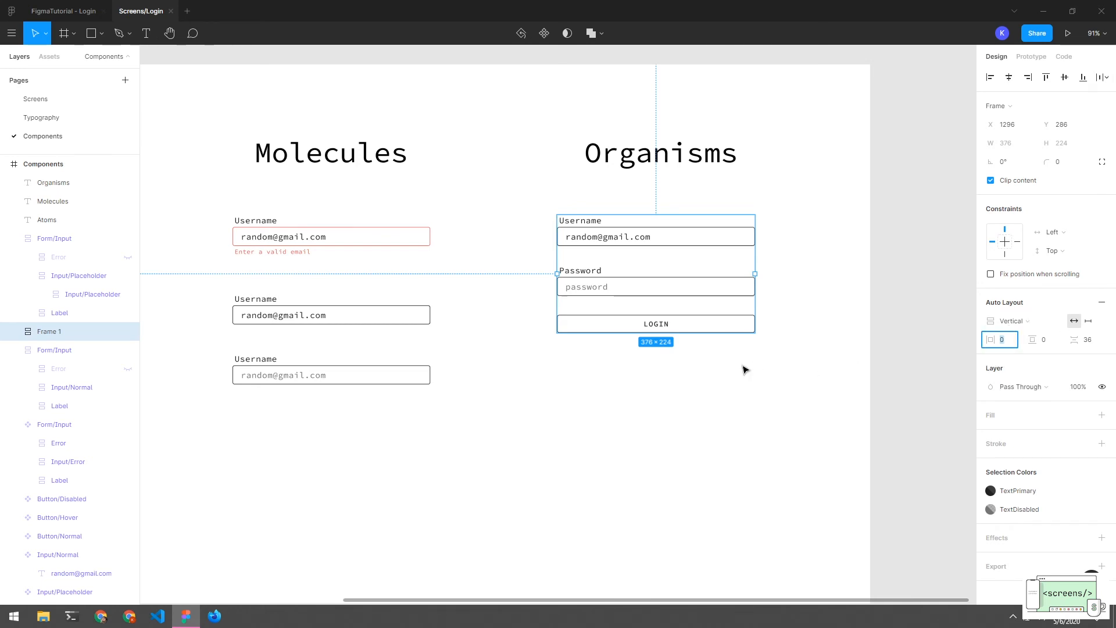
pyautogui.click(1089, 343)
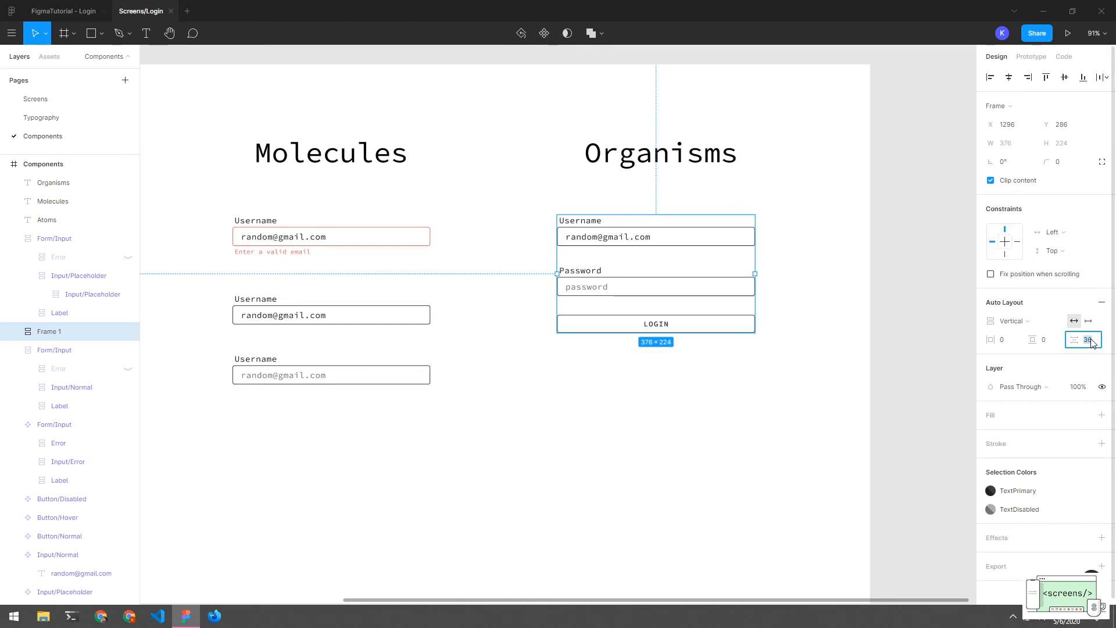
pyautogui.write('24')
pyautogui.press('Return')
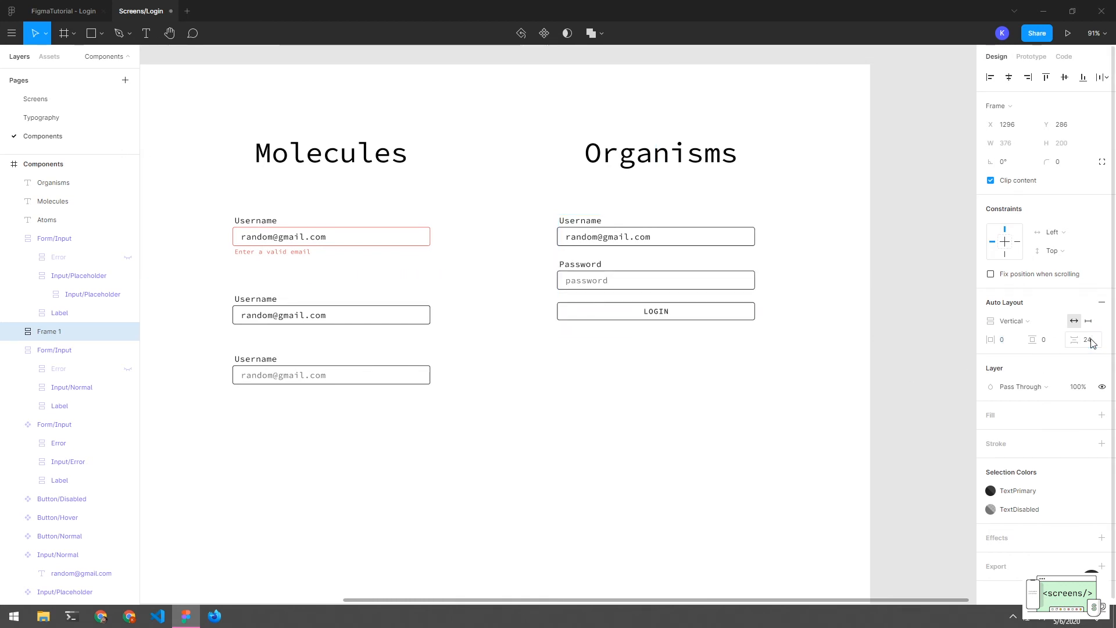
pyautogui.click(647, 326)
pyautogui.click(652, 314)
pyautogui.click(649, 316)
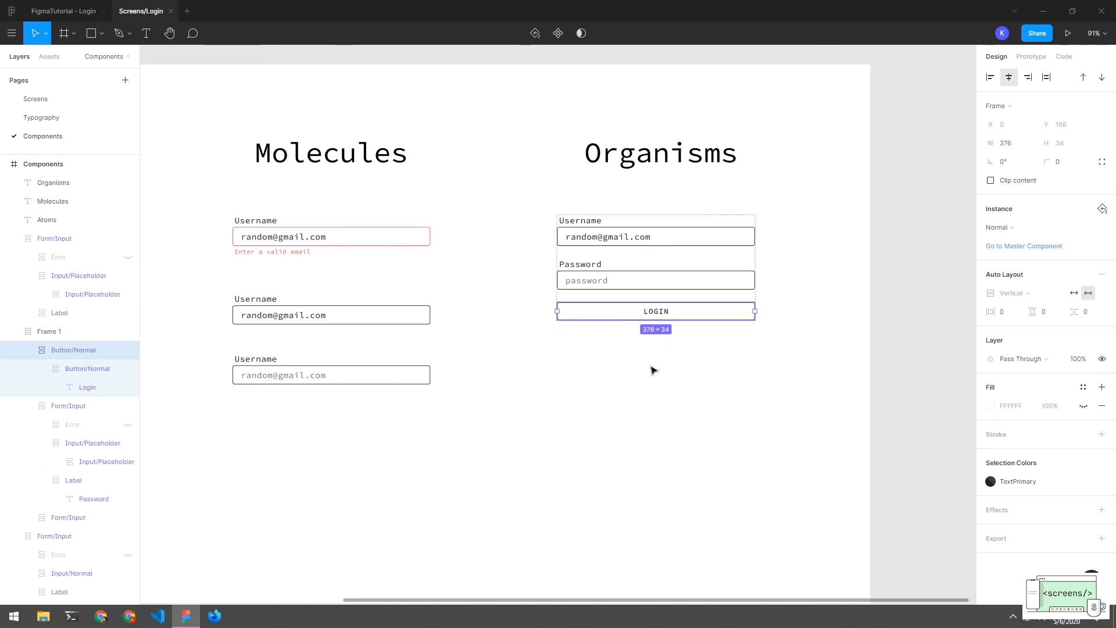
pyautogui.click(653, 369)
pyautogui.click(652, 319)
pyautogui.click(702, 368)
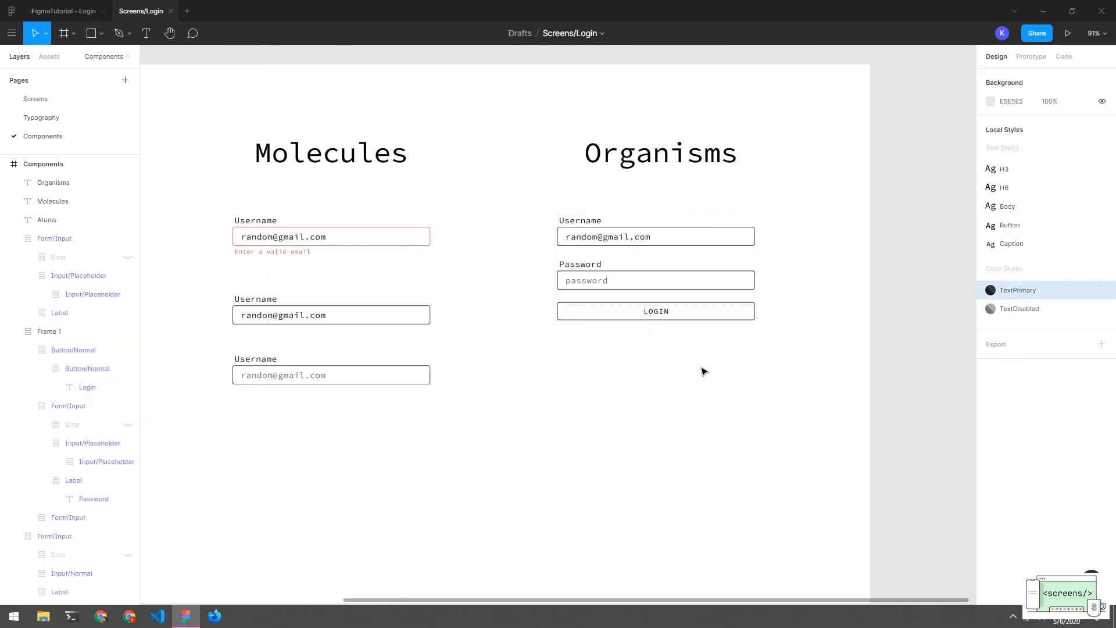
# Move the login form frame lower and collapse its nested layers in the layer tree
pyautogui.click(673, 226)
pyautogui.moveTo(673, 227); pyautogui.dragTo(675, 258)
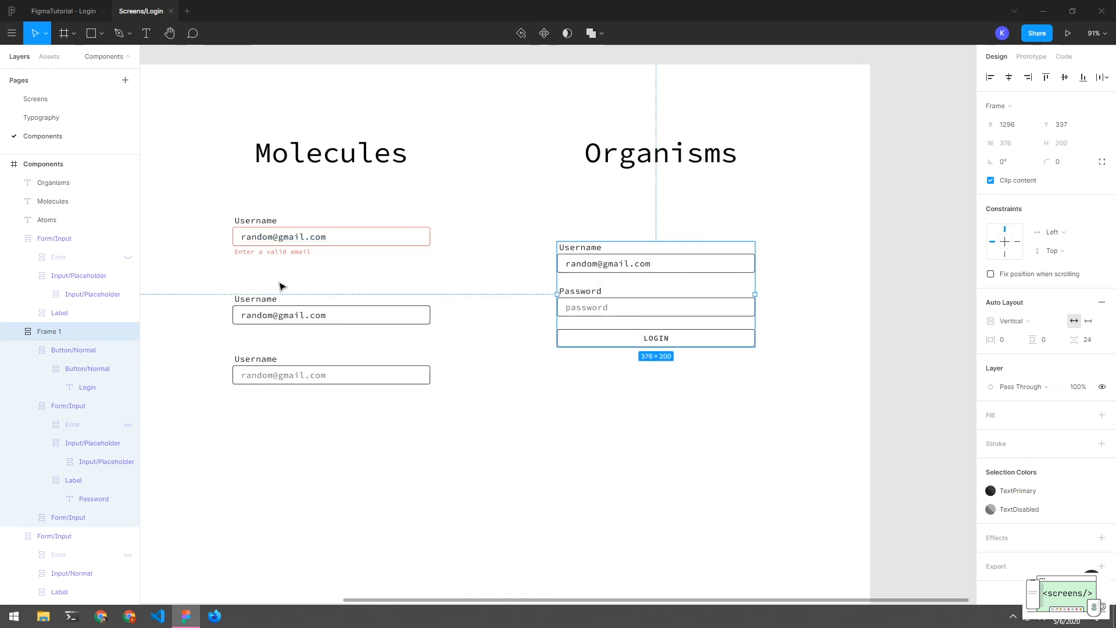
pyautogui.click(15, 332)
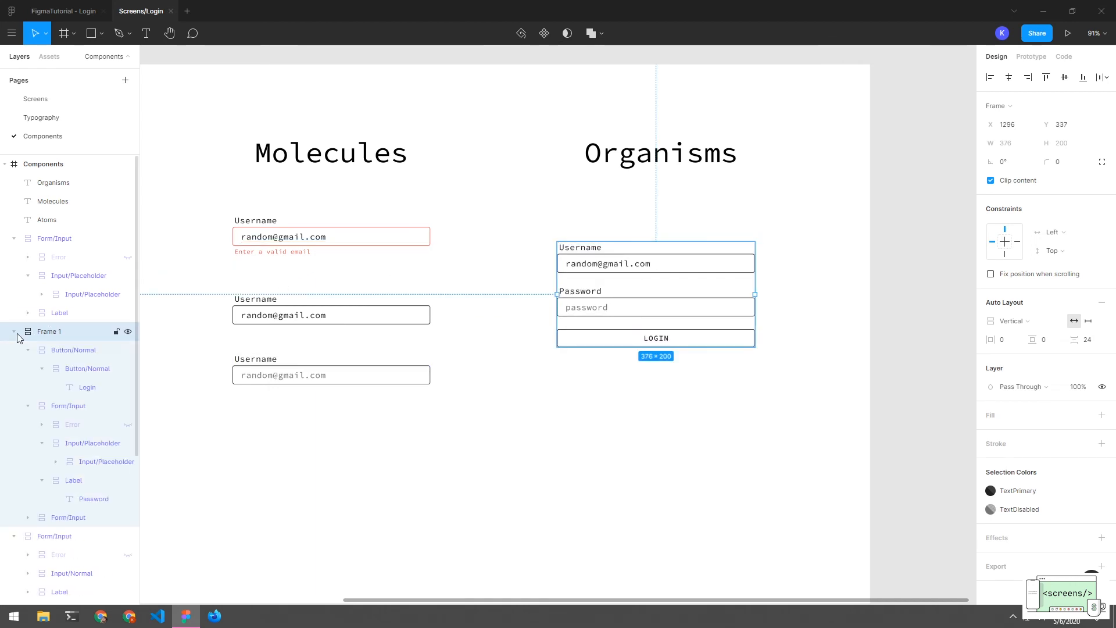
pyautogui.click(14, 332)
pyautogui.click(27, 349)
pyautogui.click(28, 368)
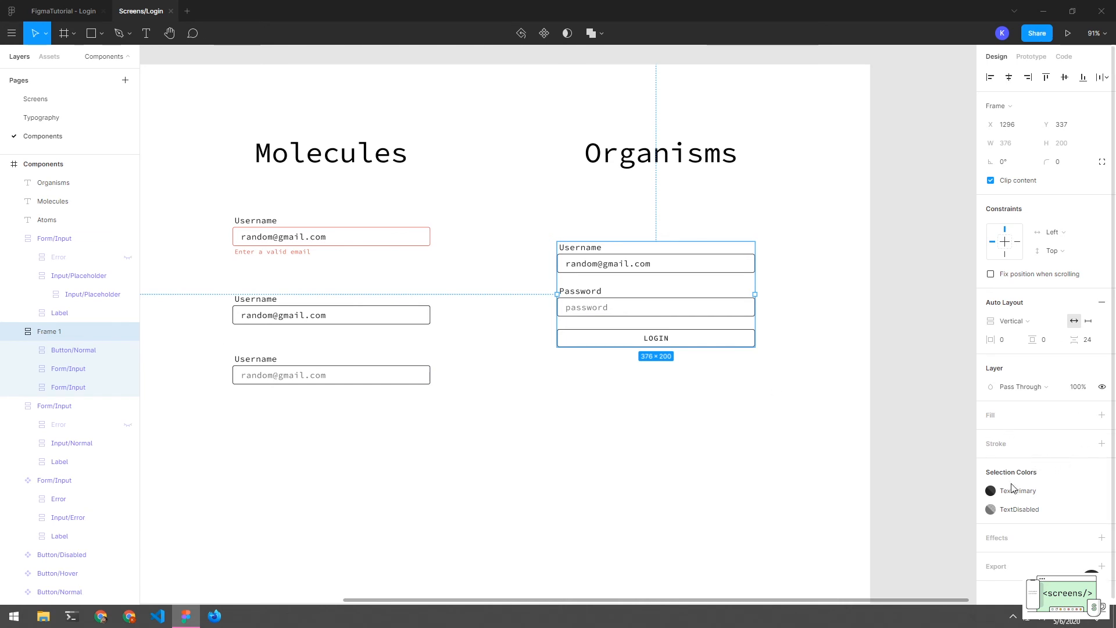
# Add a 1-weight stroke to the frame using the TextPrimary colour style
pyautogui.click(1102, 443)
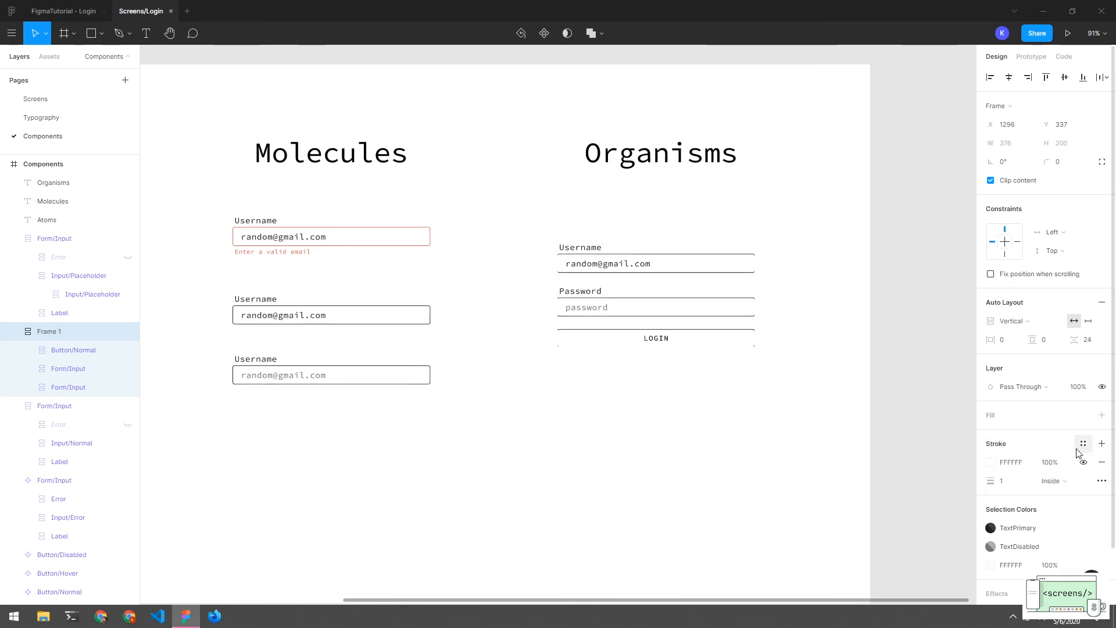
pyautogui.click(990, 462)
pyautogui.moveTo(863, 382); pyautogui.dragTo(809, 433)
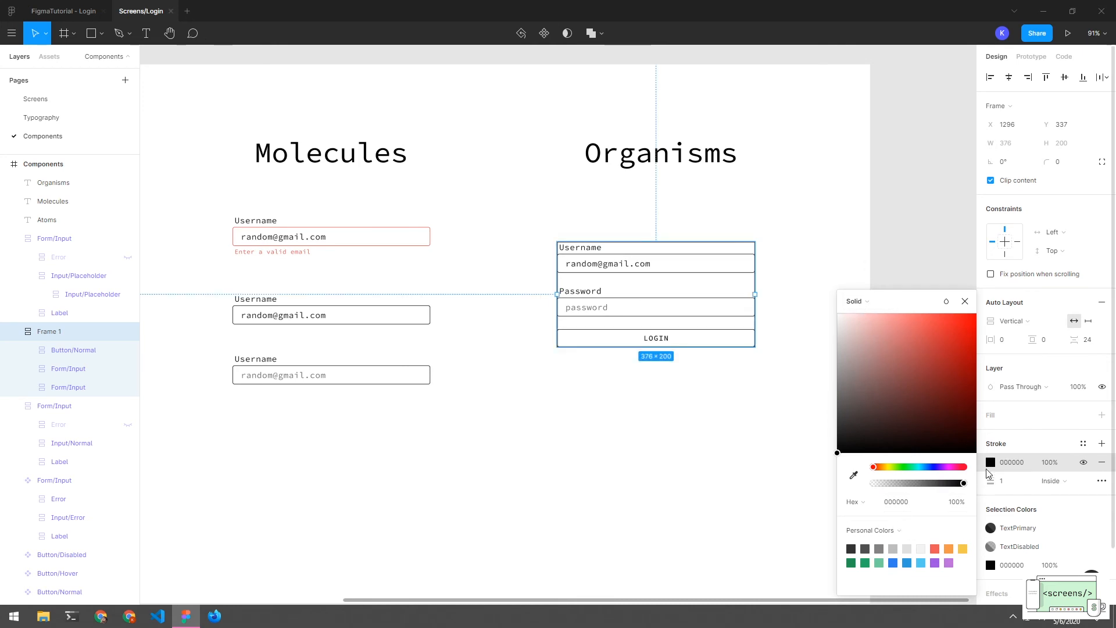
pyautogui.press('Escape')
pyautogui.click(1083, 443)
pyautogui.click(1000, 487)
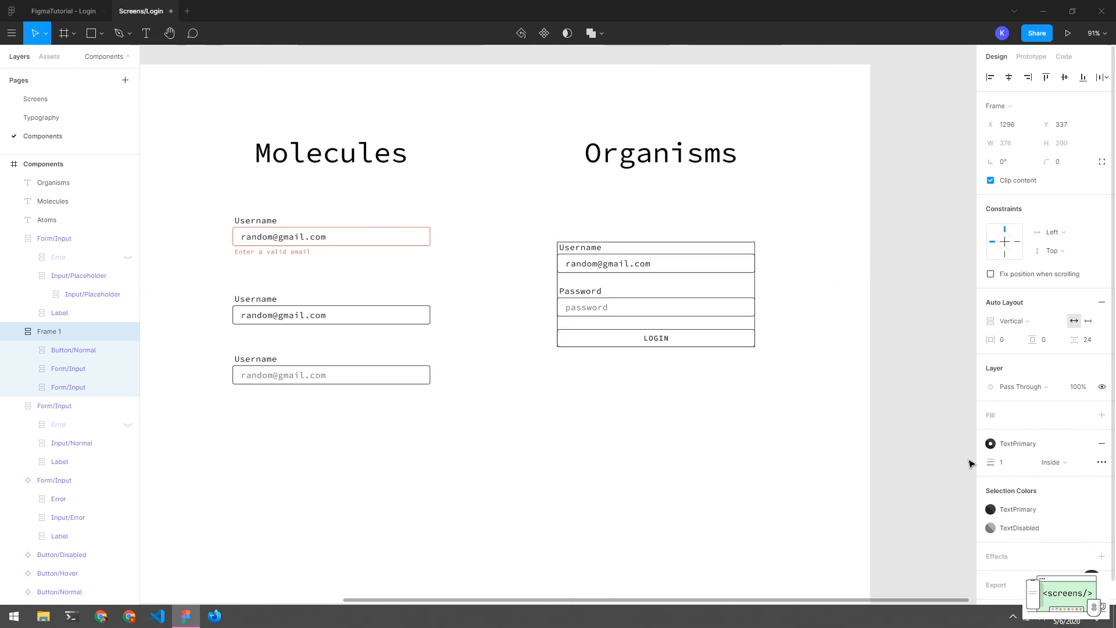
pyautogui.click(1008, 465)
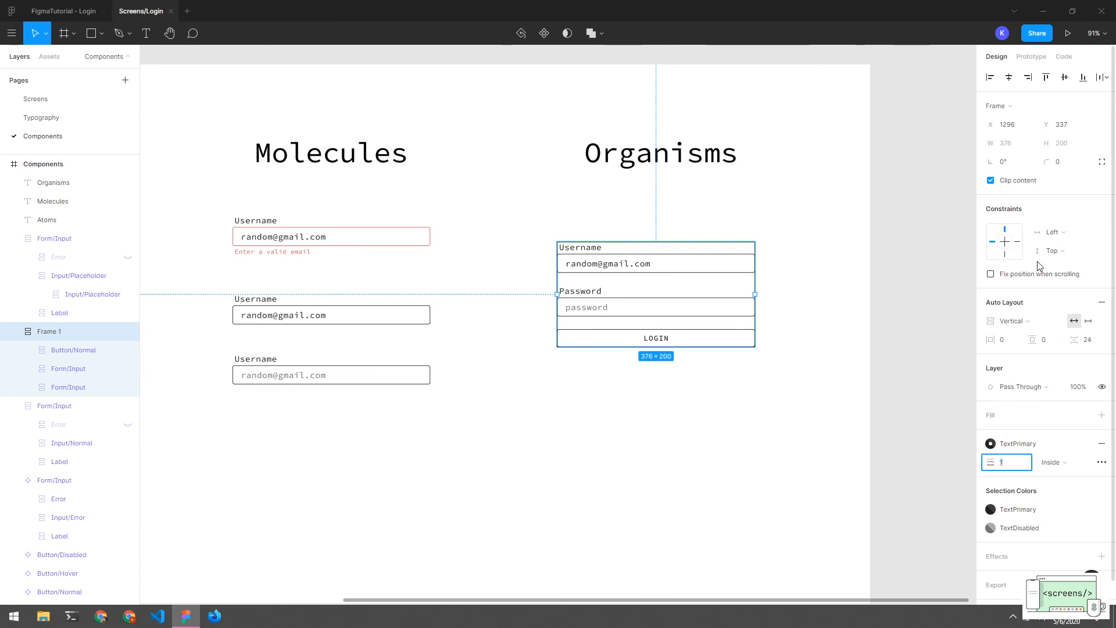
# Set the login frame's corner radius to 4
pyautogui.click(1061, 169)
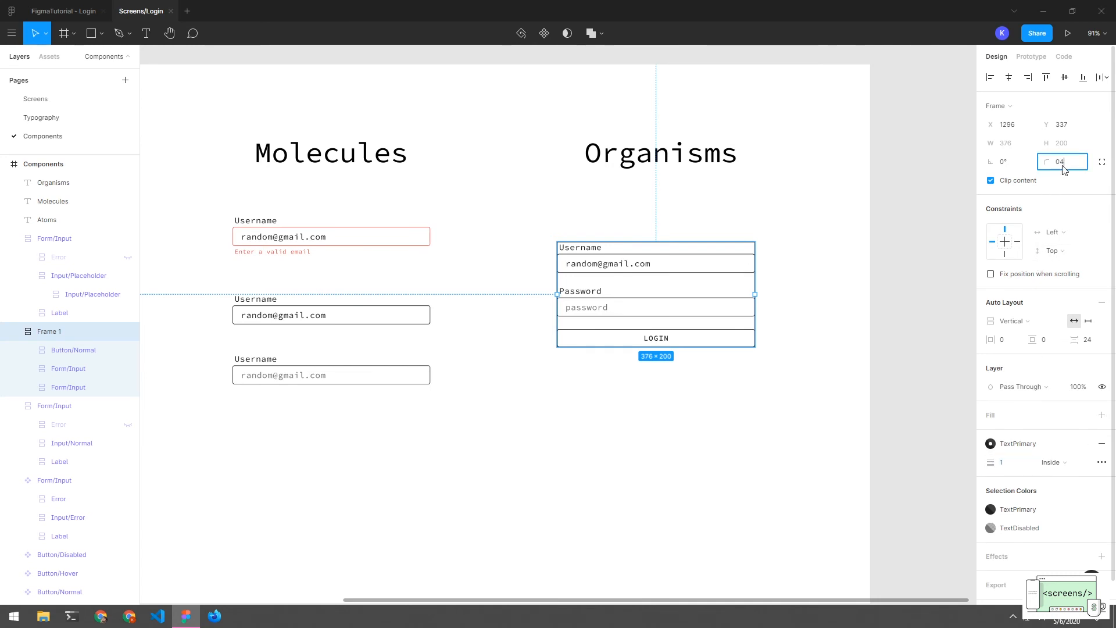
pyautogui.write('4')
pyautogui.press('Return')
pyautogui.click(782, 319)
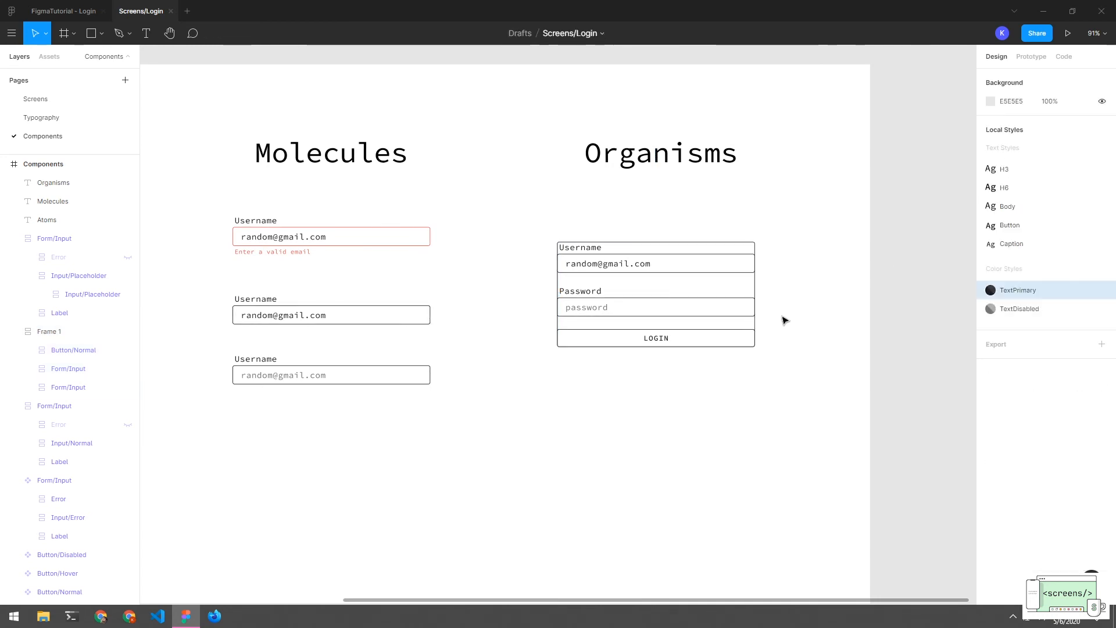
pyautogui.click(601, 253)
pyautogui.click(688, 401)
# Set the login frame's horizontal and vertical auto-layout padding to 32, growing the card to 440×264
pyautogui.click(23, 336)
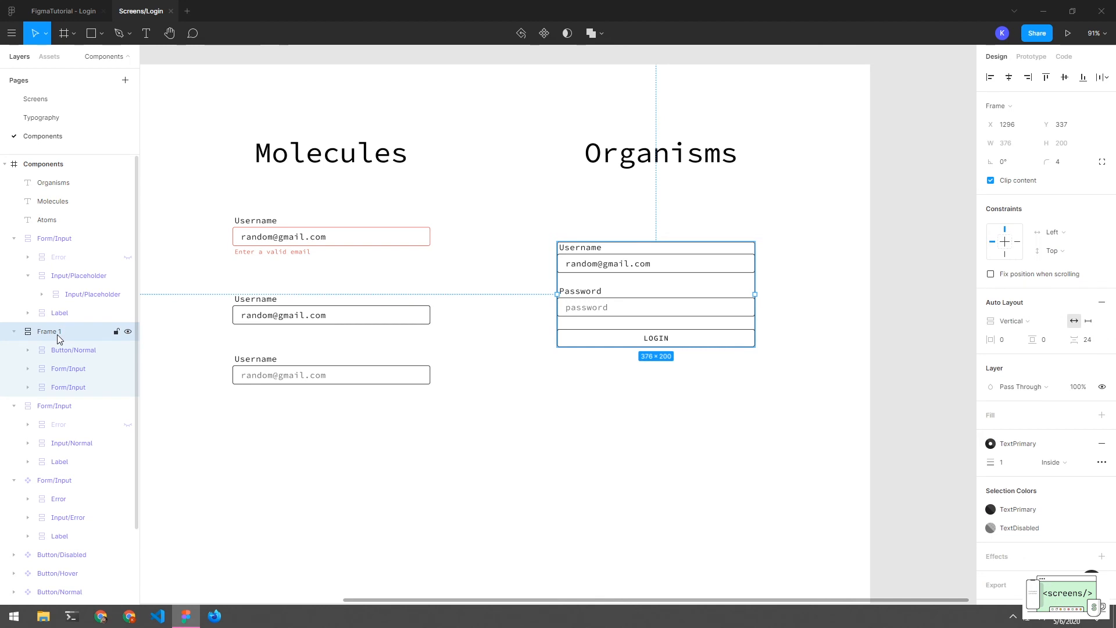
pyautogui.click(1005, 341)
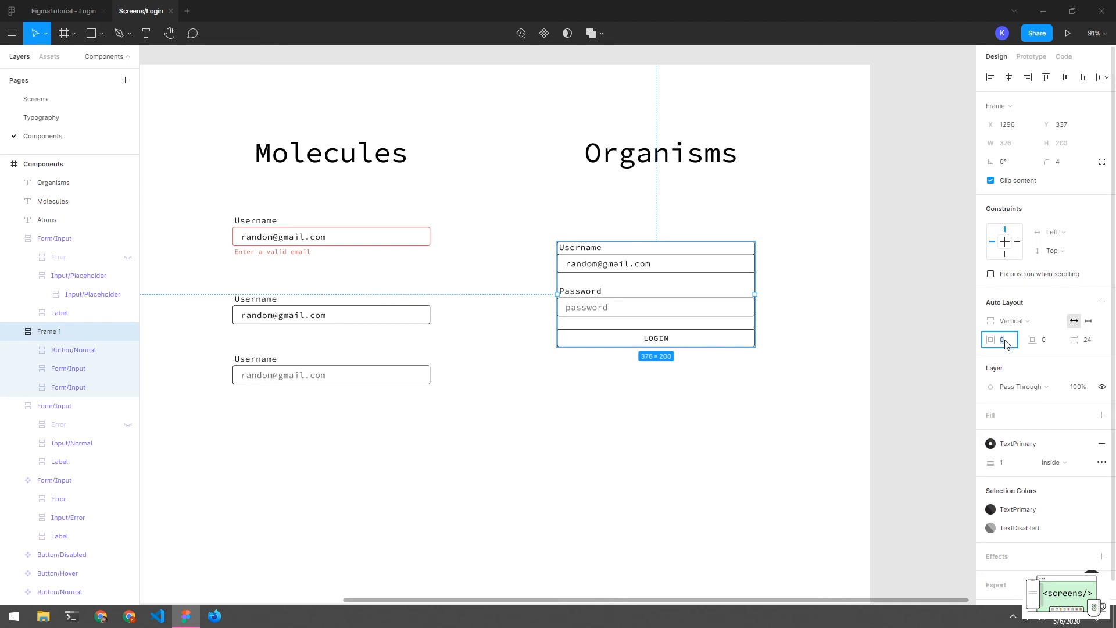
pyautogui.press('Return')
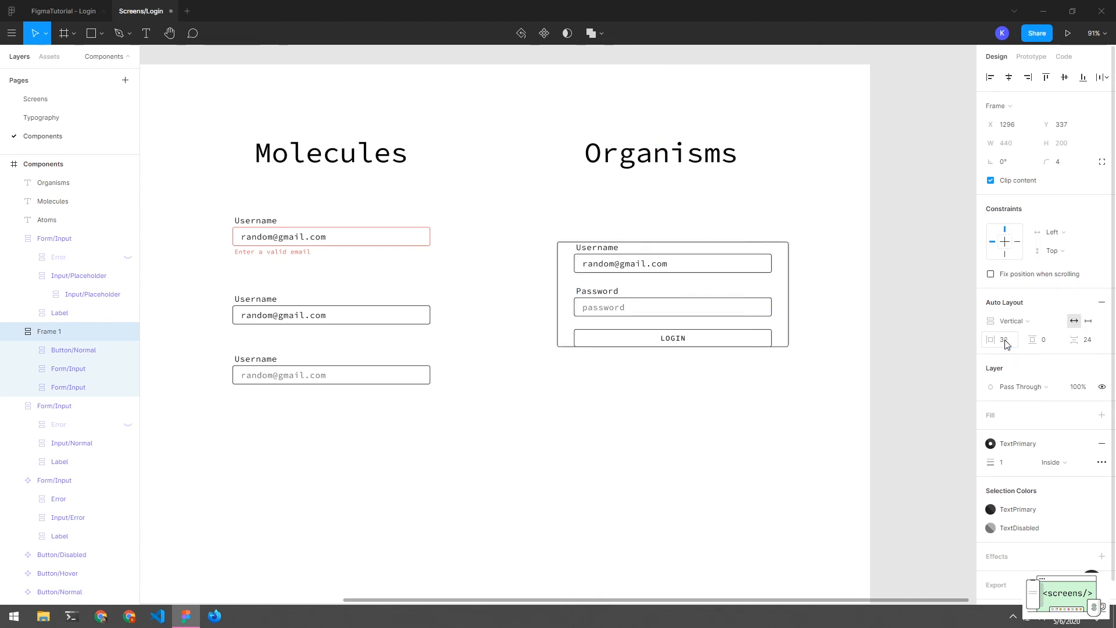
pyautogui.click(1055, 340)
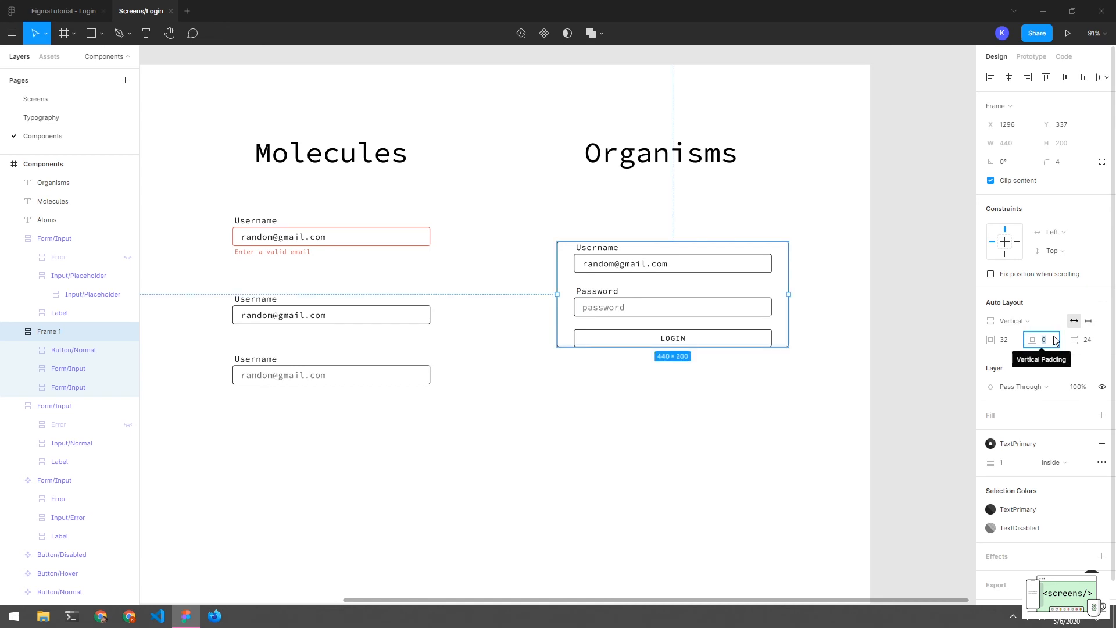
pyautogui.write('22')
pyautogui.press('Return')
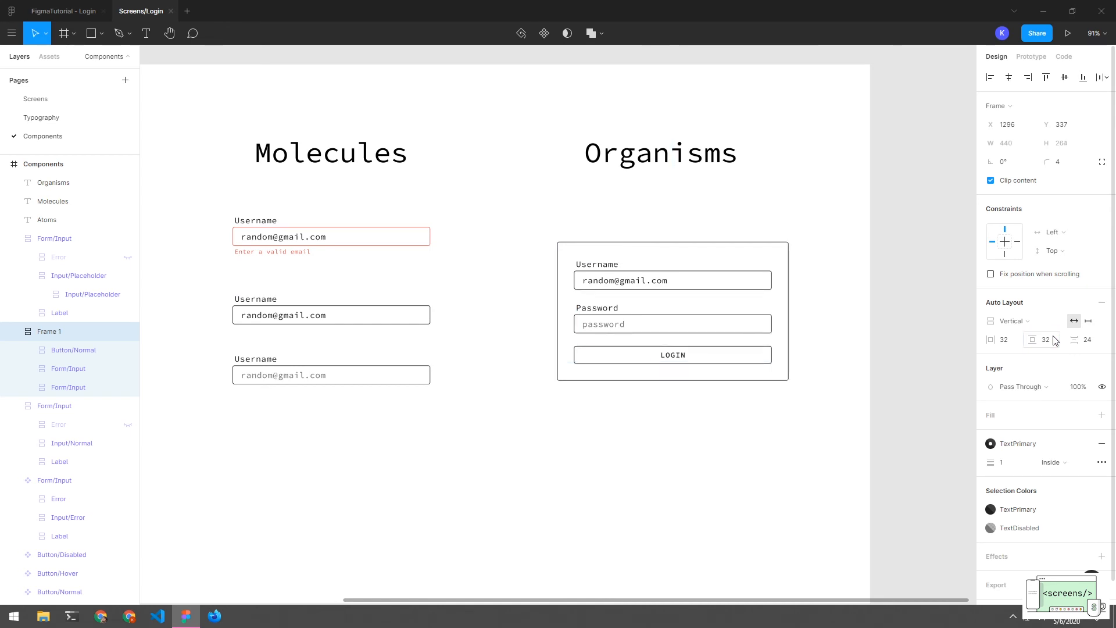
pyautogui.click(831, 348)
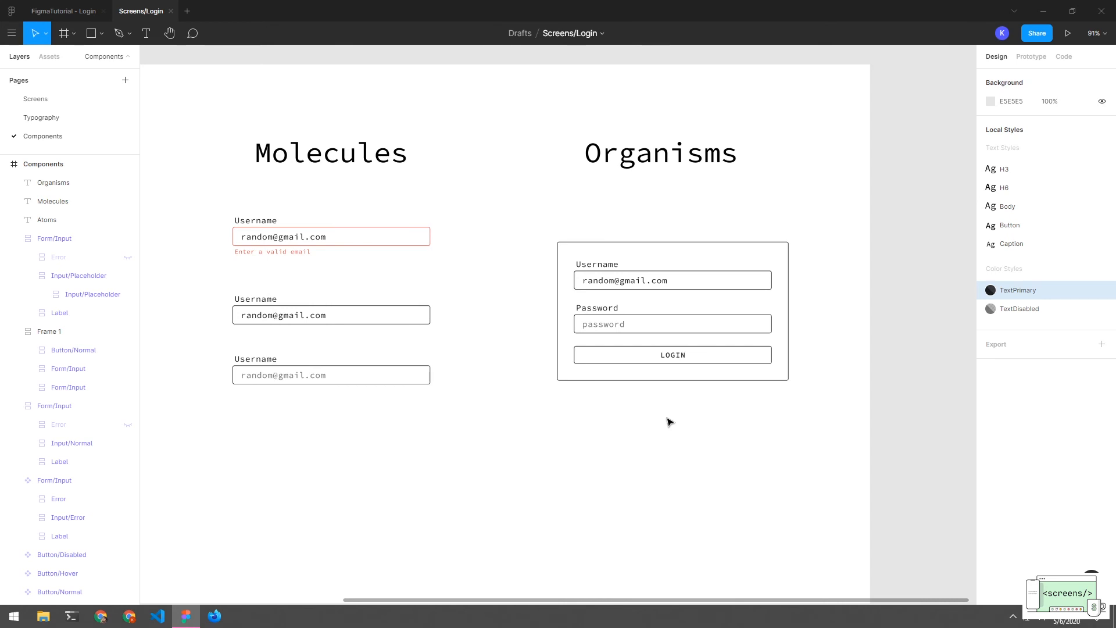
pyautogui.click(675, 367)
pyautogui.click(677, 357)
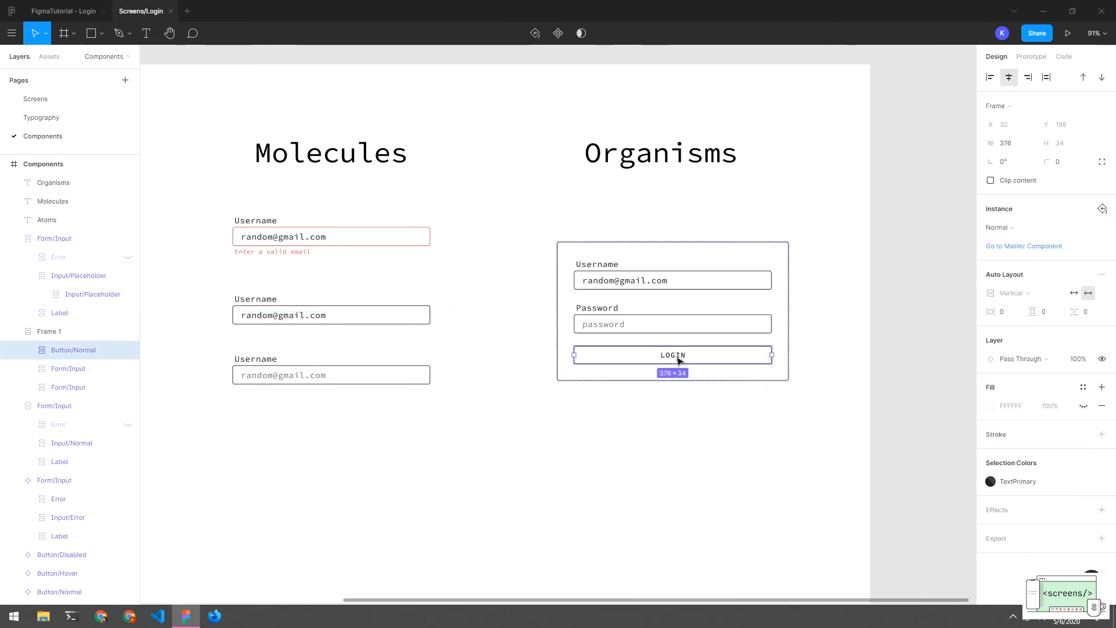
pyautogui.click(730, 454)
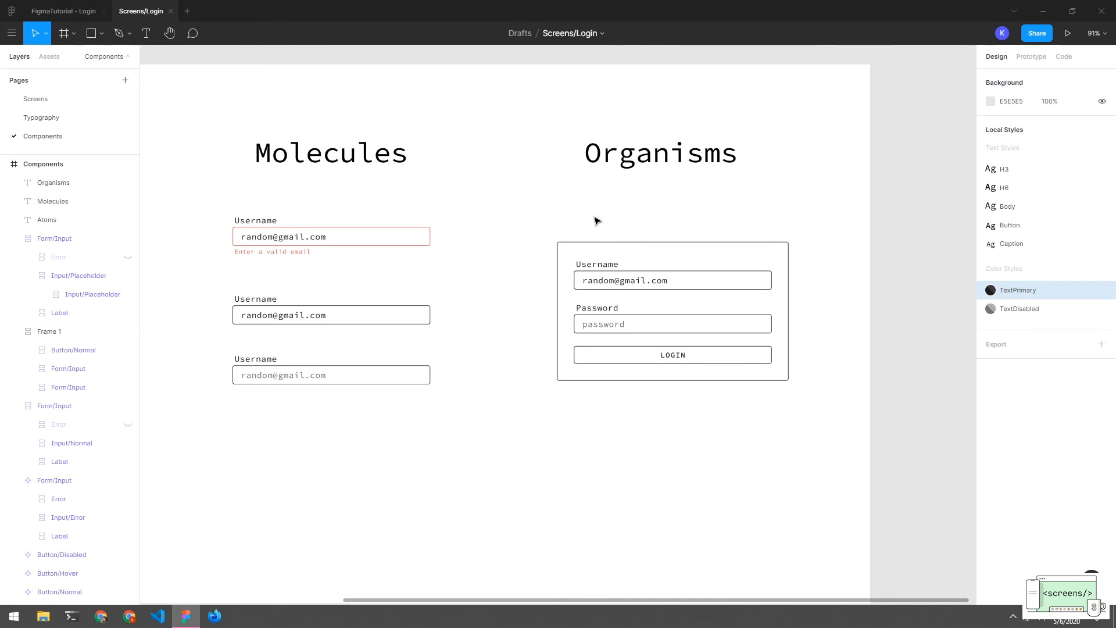
pyautogui.click(591, 247)
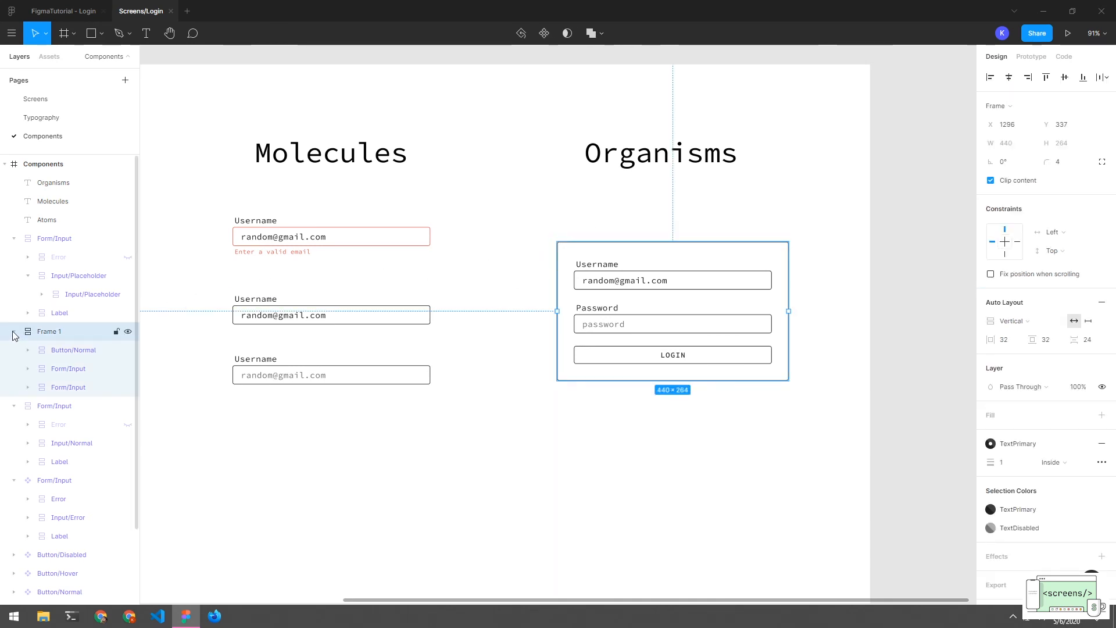
pyautogui.click(639, 226)
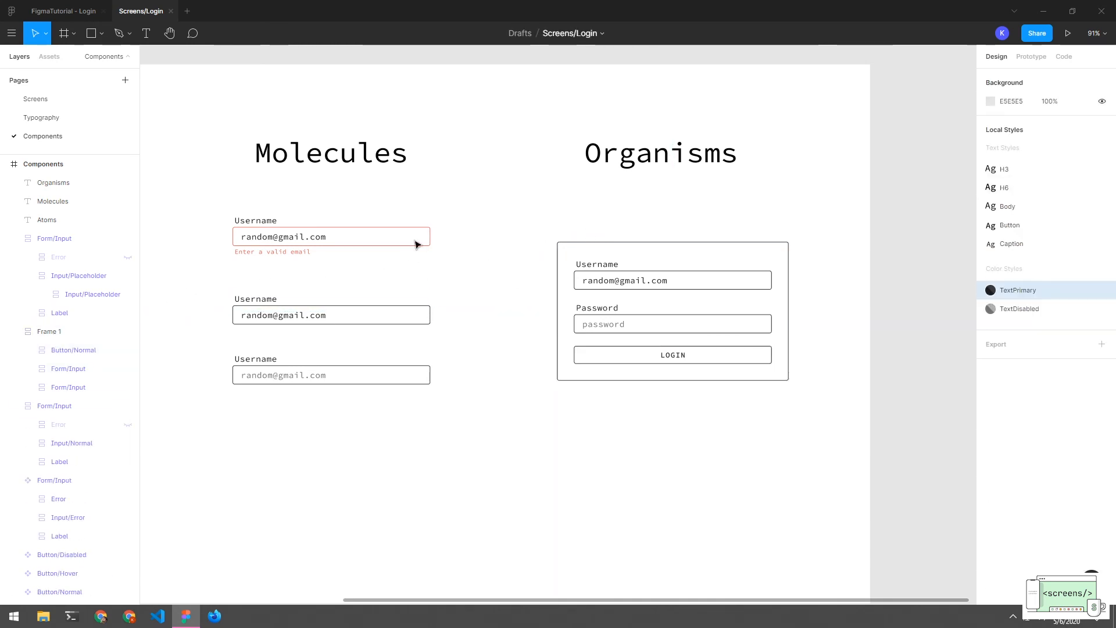
# Move the login frame up in the layers list so it sits just under Atoms
pyautogui.click(52, 221)
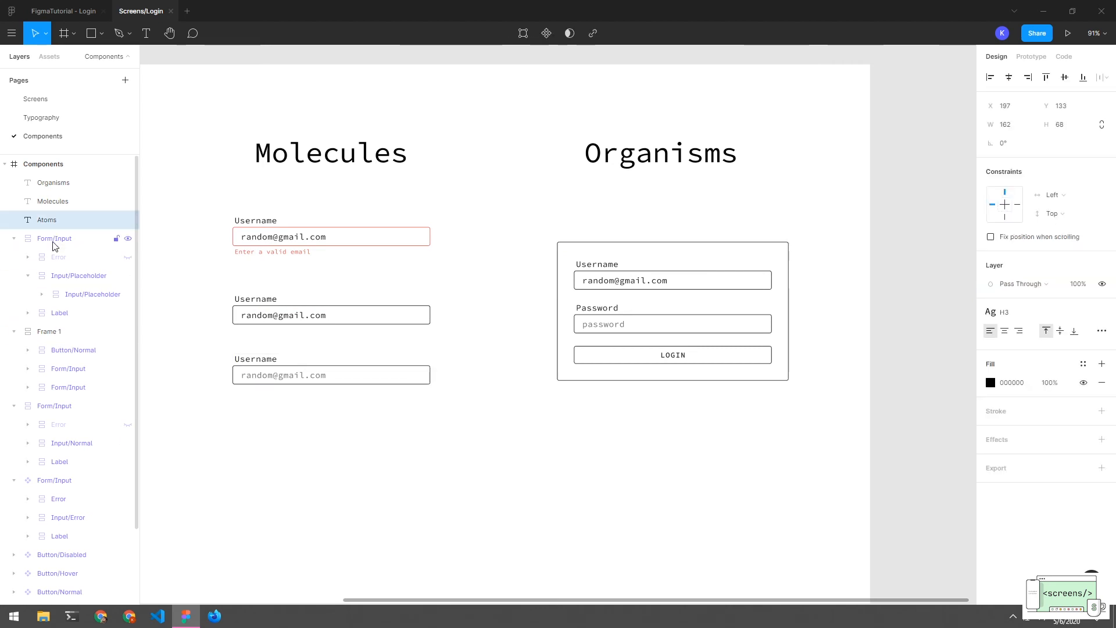
pyautogui.click(14, 238)
pyautogui.moveTo(48, 259); pyautogui.dragTo(47, 238)
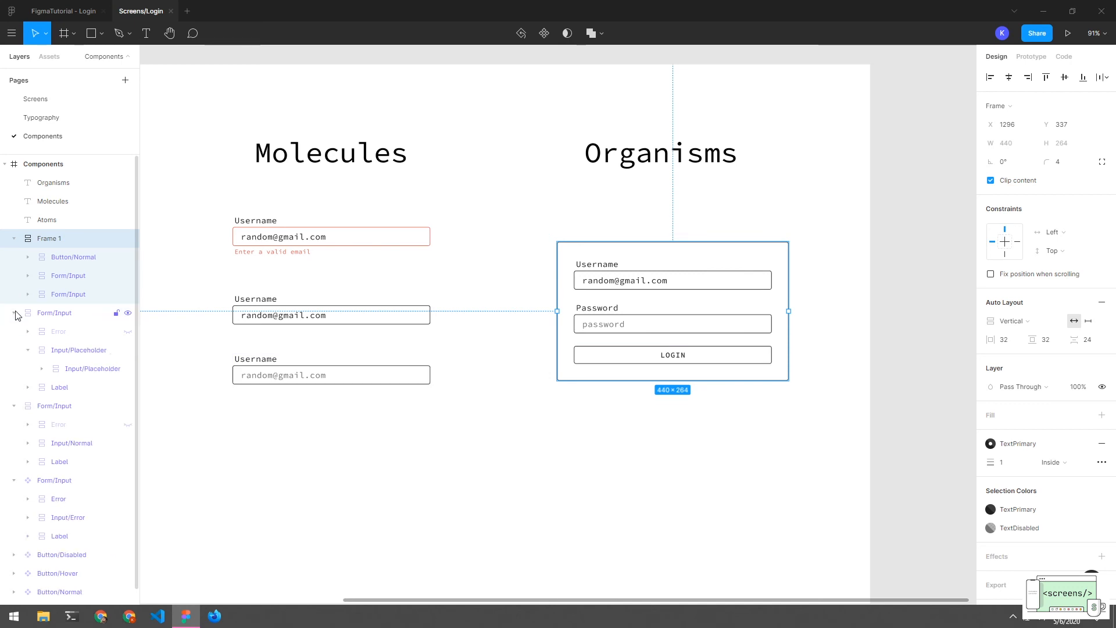
pyautogui.click(600, 229)
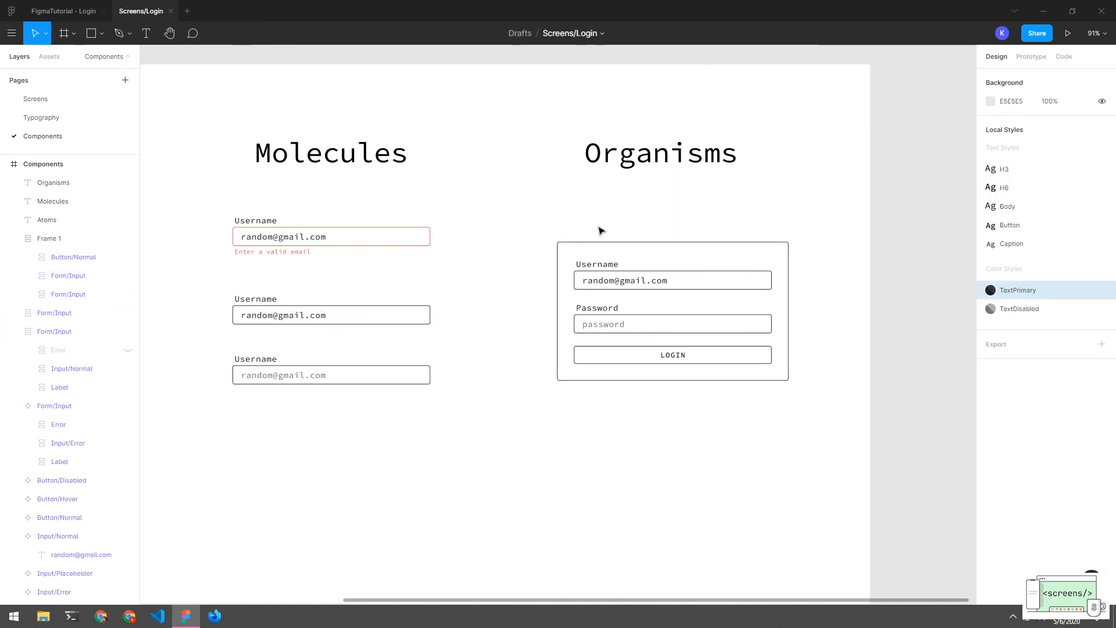
# Add a 'Login' text box just above the login card
pyautogui.press('t')
pyautogui.moveTo(570, 227); pyautogui.dragTo(611, 251)
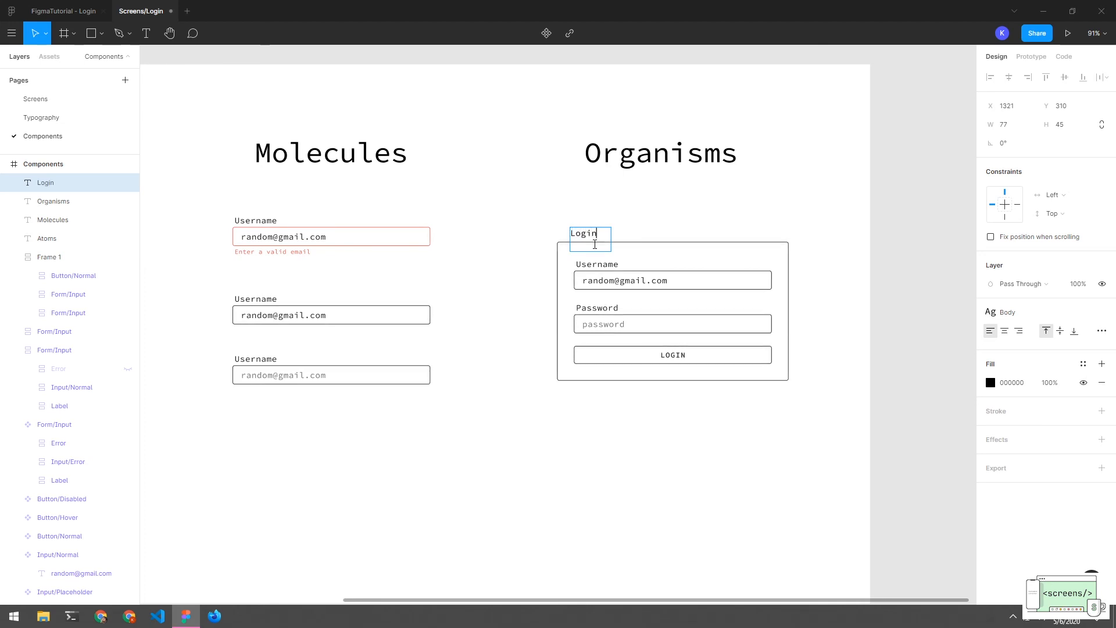
pyautogui.press('Escape')
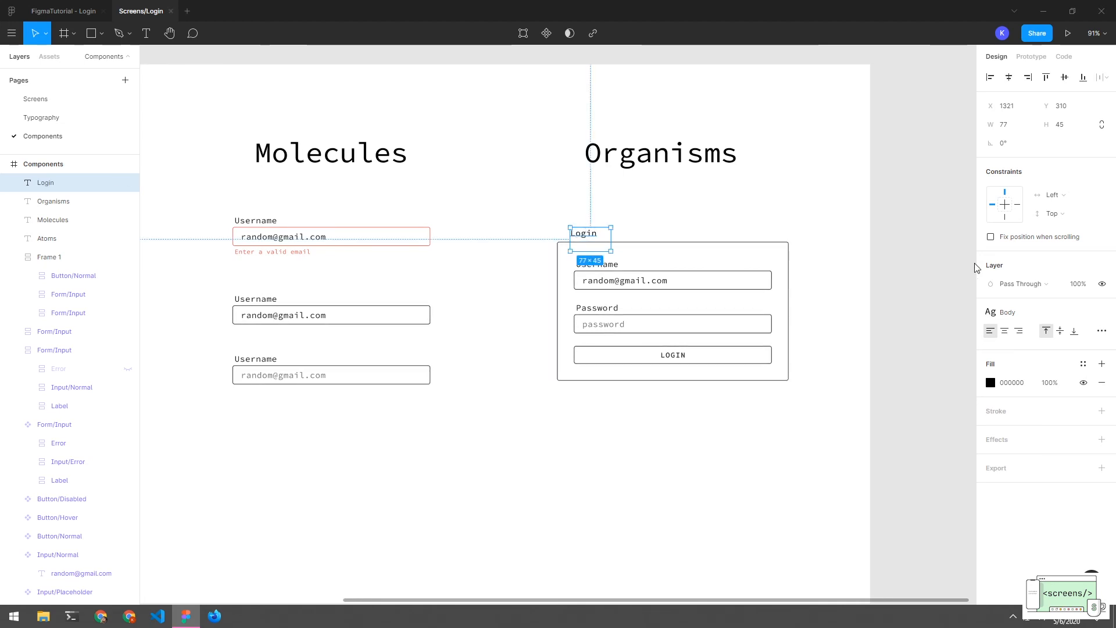
# Apply the H6 text style to the Login text and shrink its box to fit
pyautogui.click(1003, 312)
pyautogui.click(1014, 355)
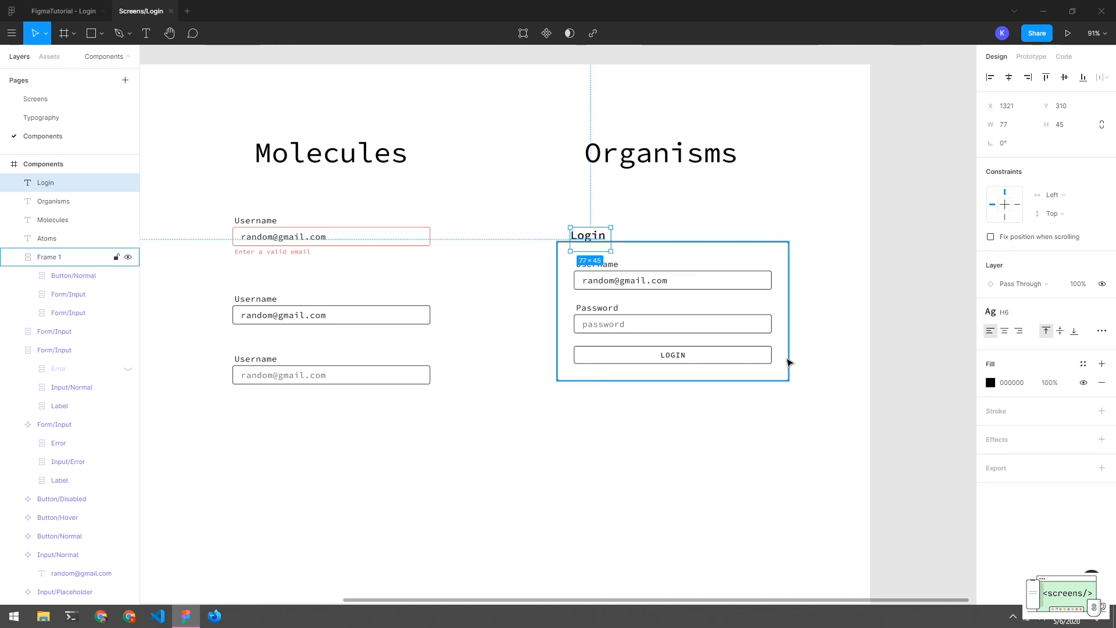
pyautogui.click(598, 216)
pyautogui.click(600, 238)
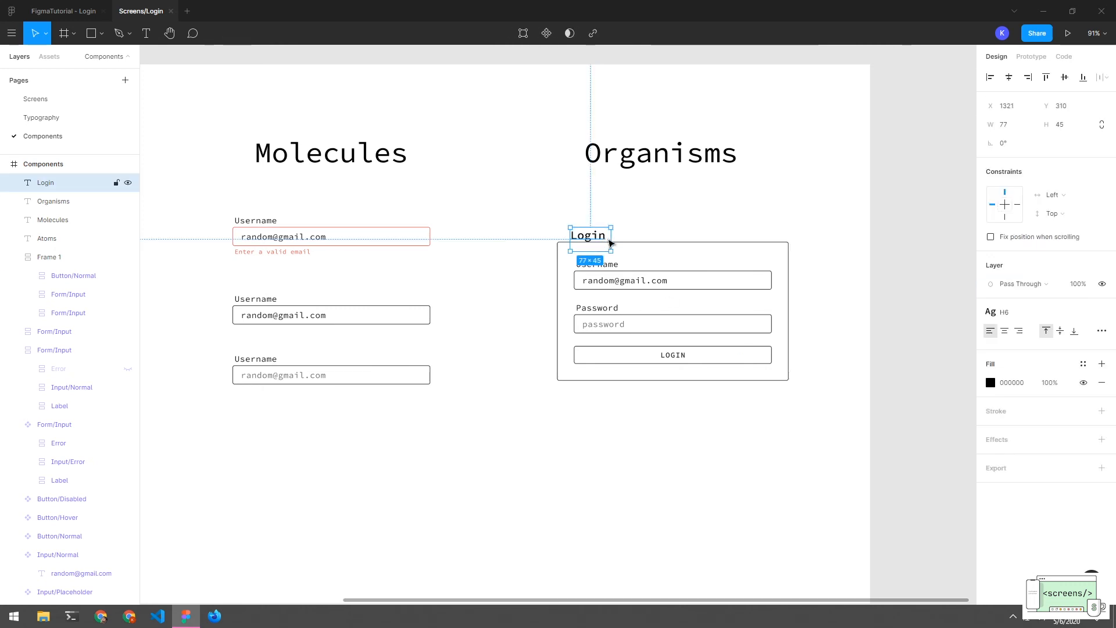
pyautogui.doubleClick(611, 240)
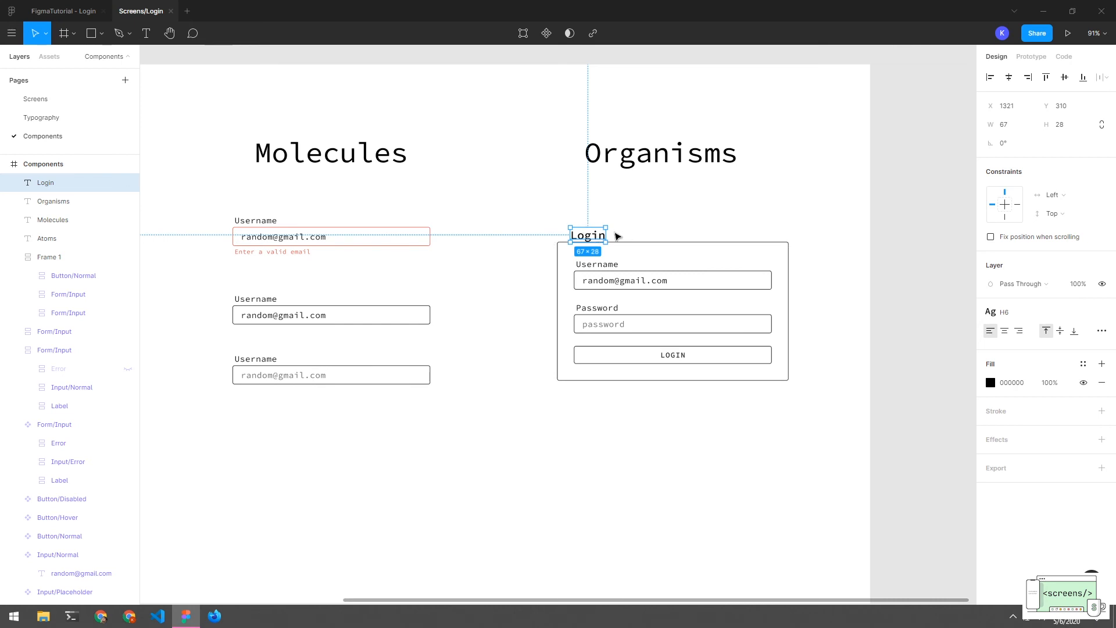
# Wrap the Login text in Frame 2 and drag it out of the card's auto layout onto its top border
pyautogui.rightClick(57, 182)
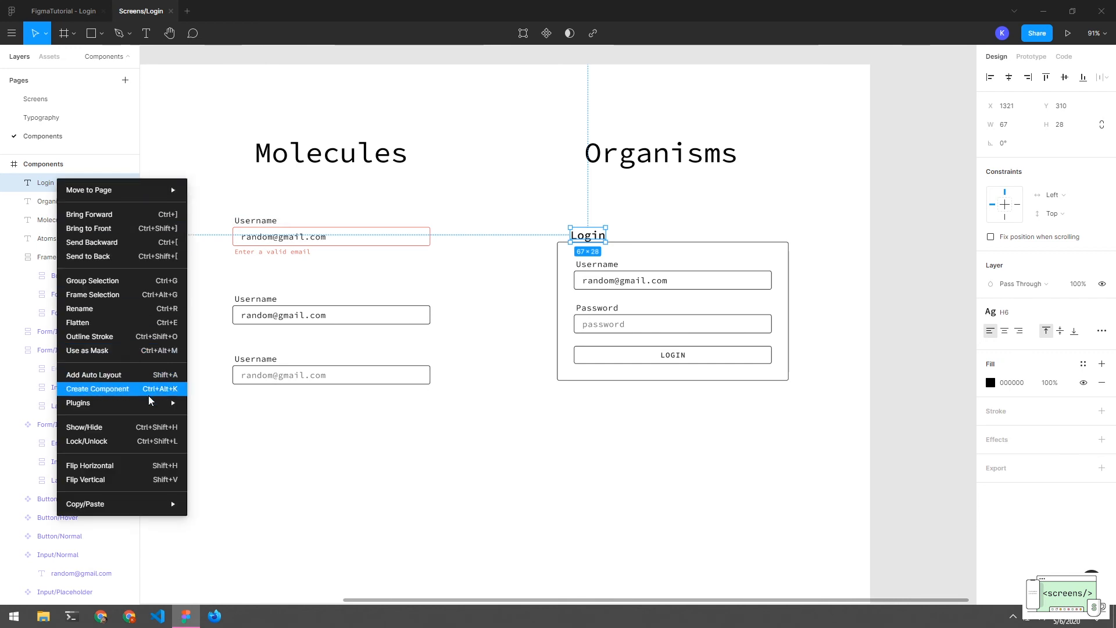
pyautogui.click(145, 302)
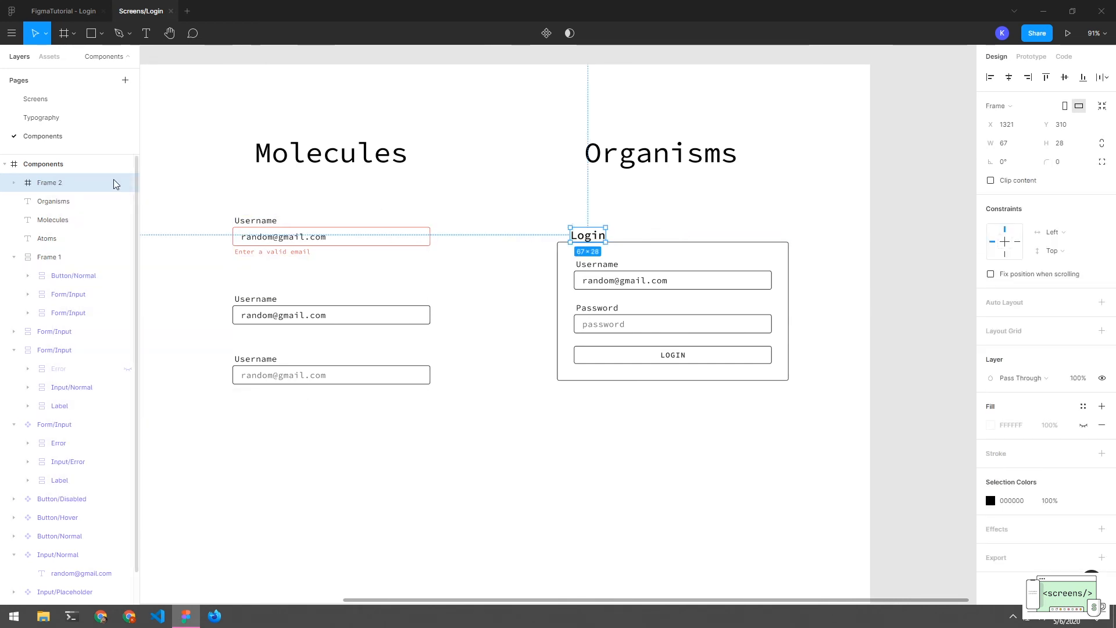
pyautogui.click(15, 183)
pyautogui.click(15, 183)
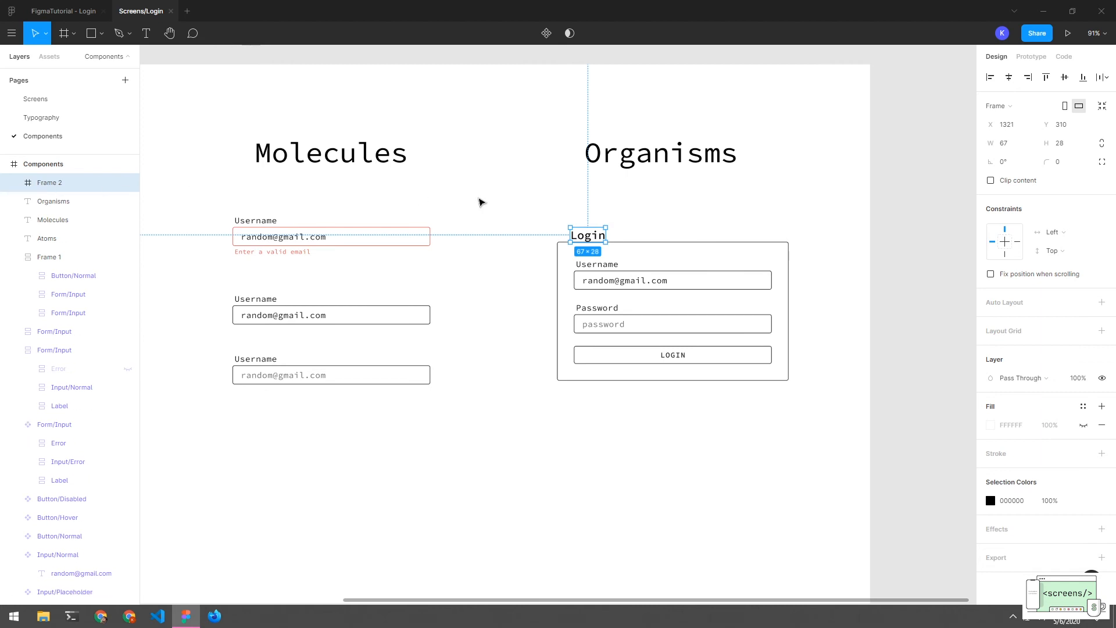
pyautogui.click(15, 183)
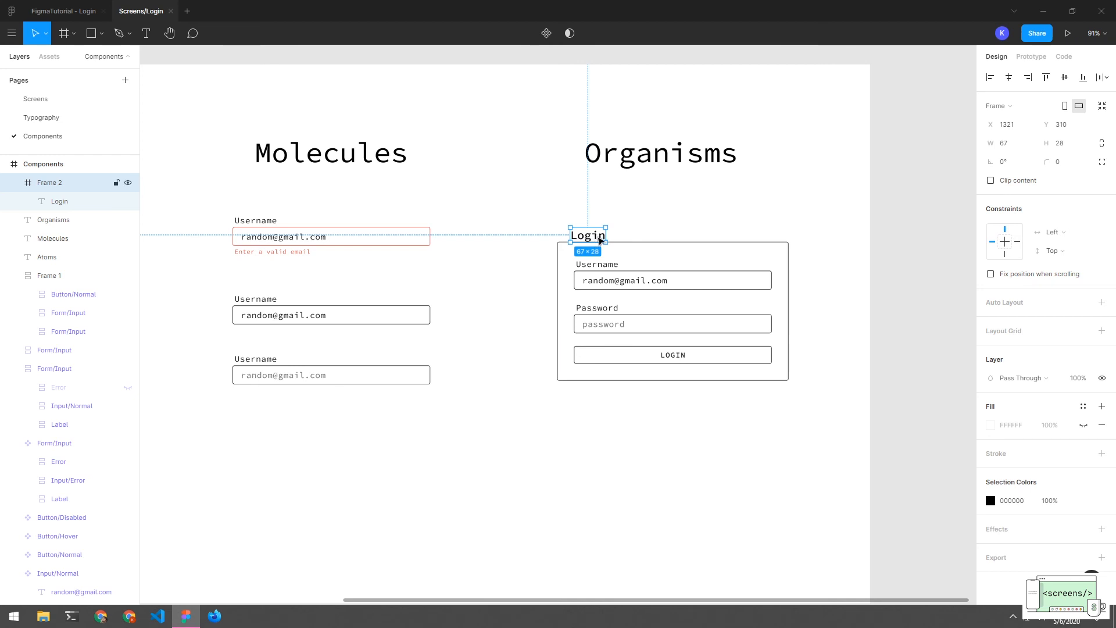
pyautogui.moveTo(600, 240); pyautogui.dragTo(600, 246)
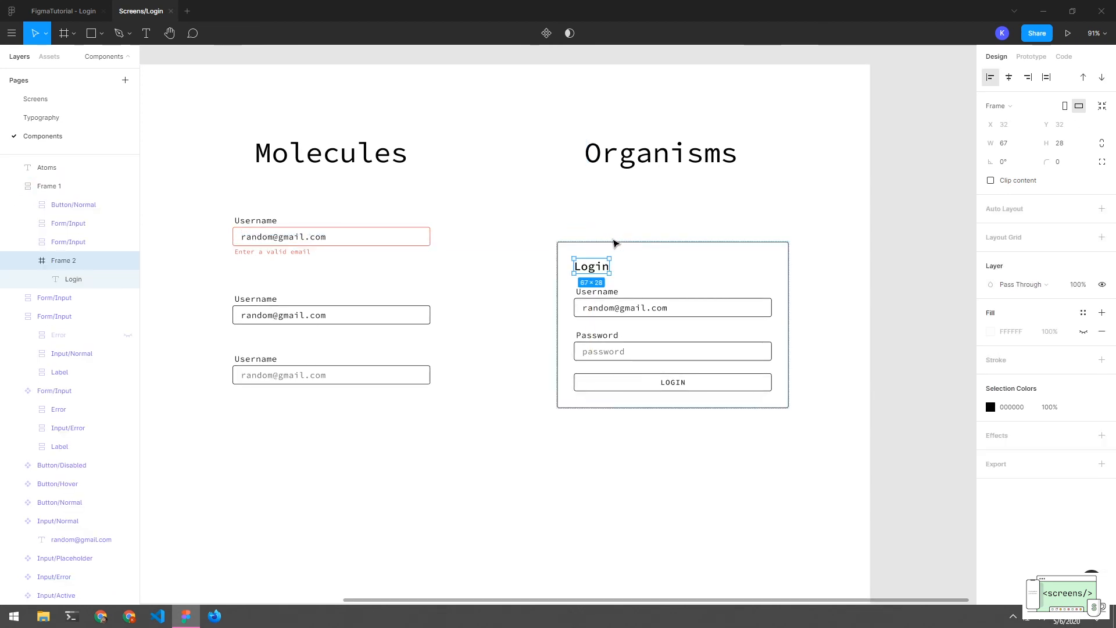
pyautogui.moveTo(615, 242)
pyautogui.mouseDown()
pyautogui.moveTo(640, 241)
pyautogui.moveTo(599, 244)
pyautogui.mouseUp()
pyautogui.click(610, 232)
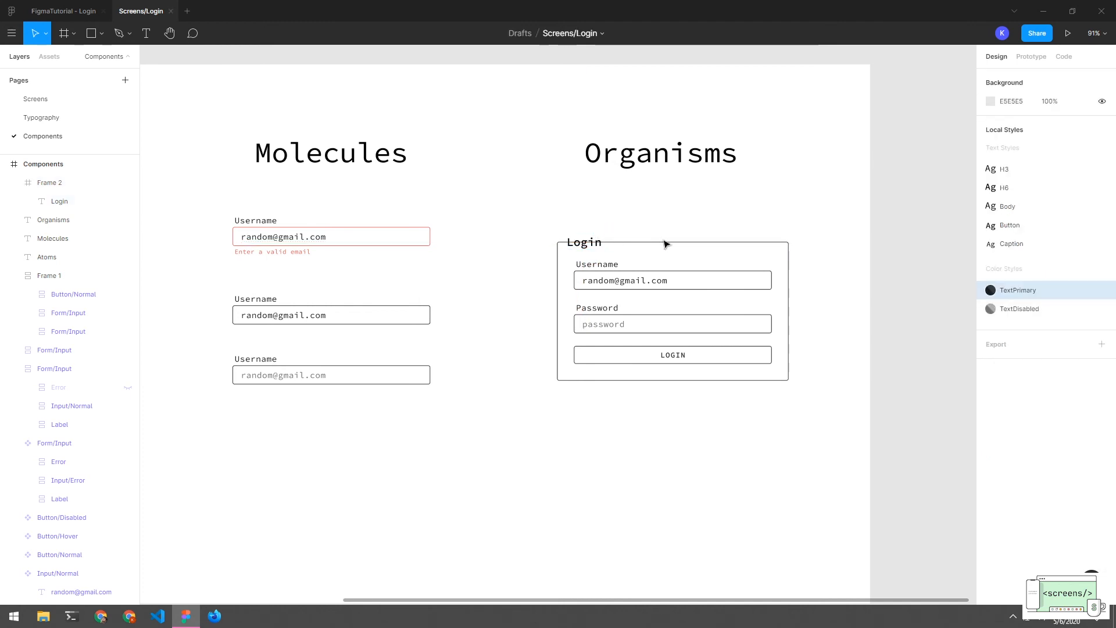
# Check the Login title frame's distances to the card edges and its white fill
pyautogui.click(584, 247)
pyautogui.press('alt')
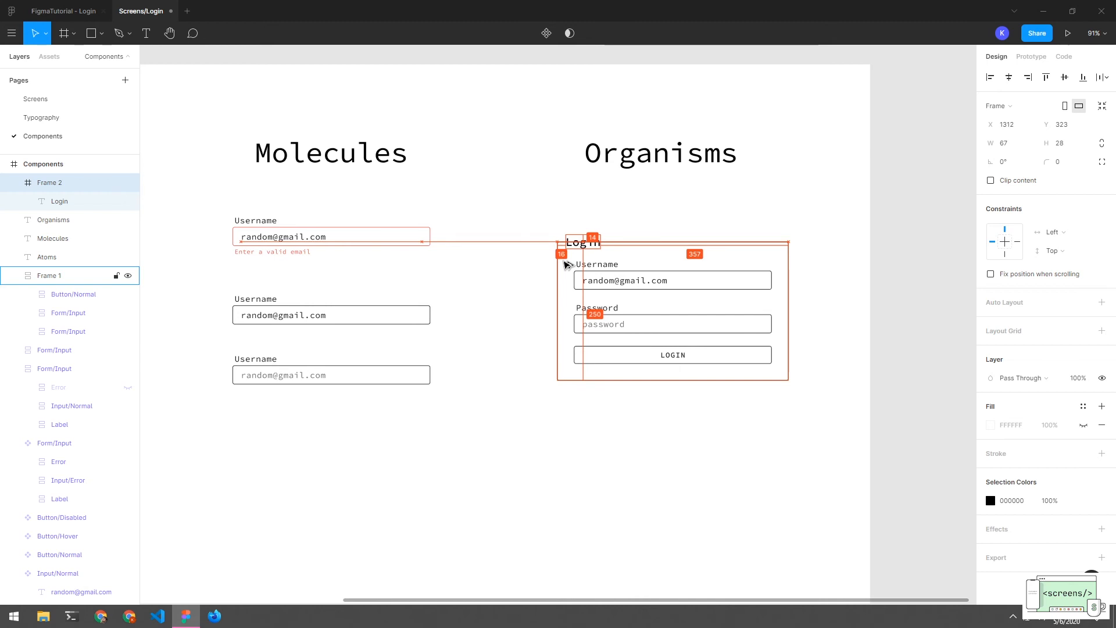
pyautogui.click(656, 225)
pyautogui.click(583, 241)
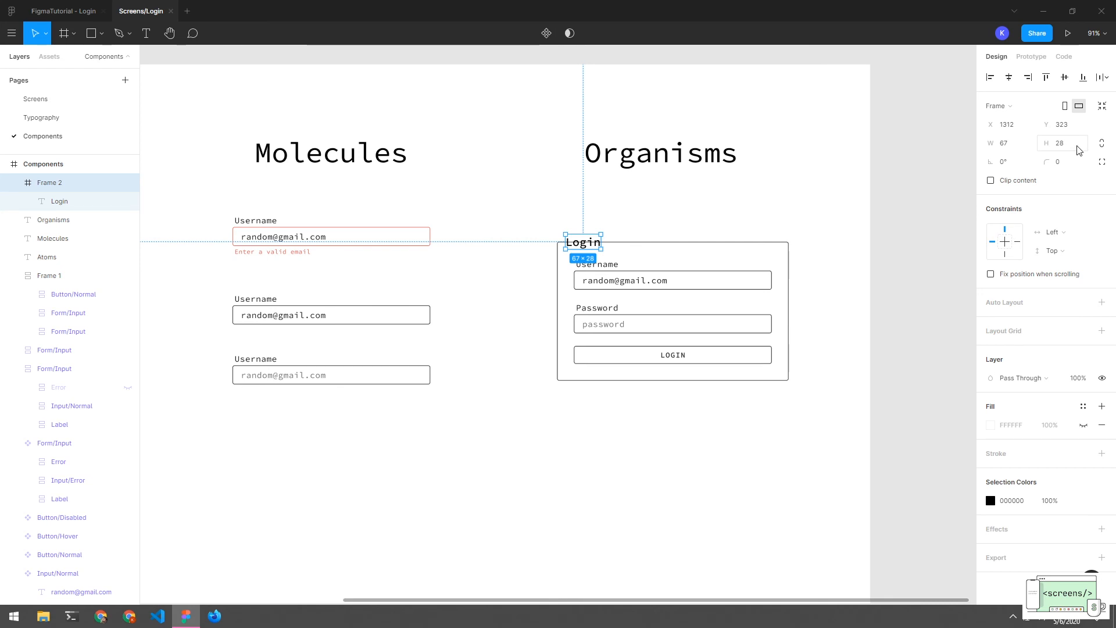
pyautogui.click(50, 201)
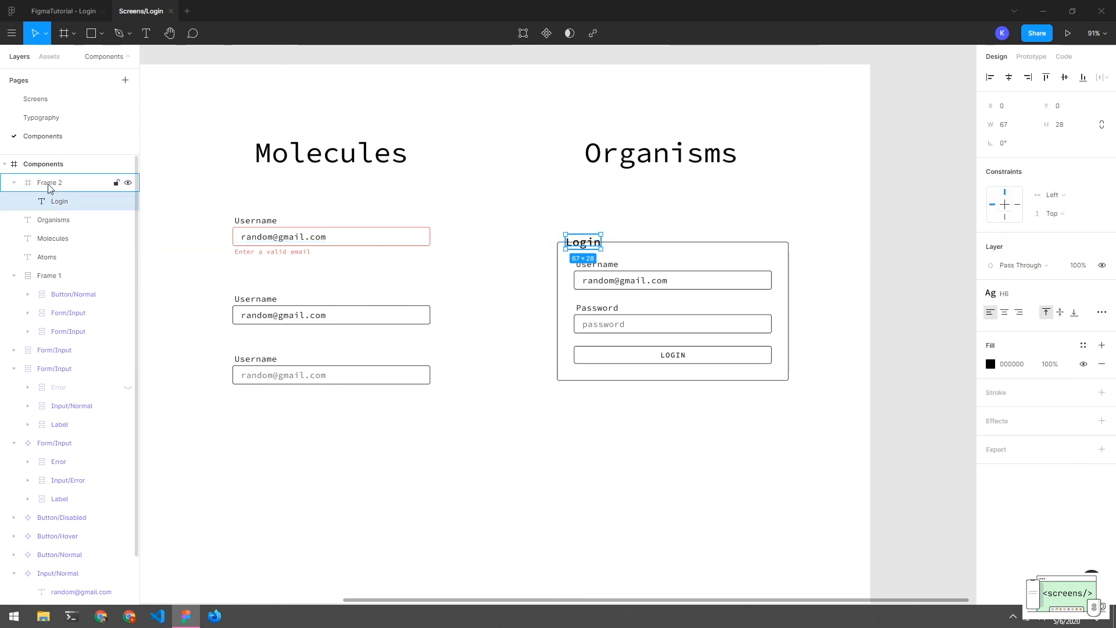
pyautogui.click(49, 184)
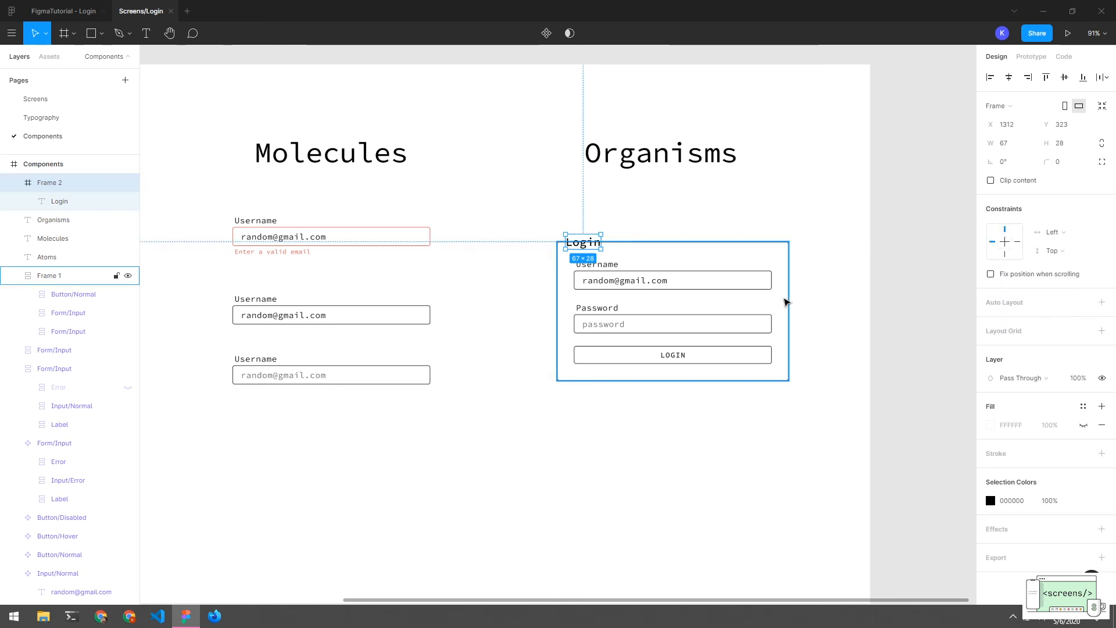
pyautogui.click(987, 426)
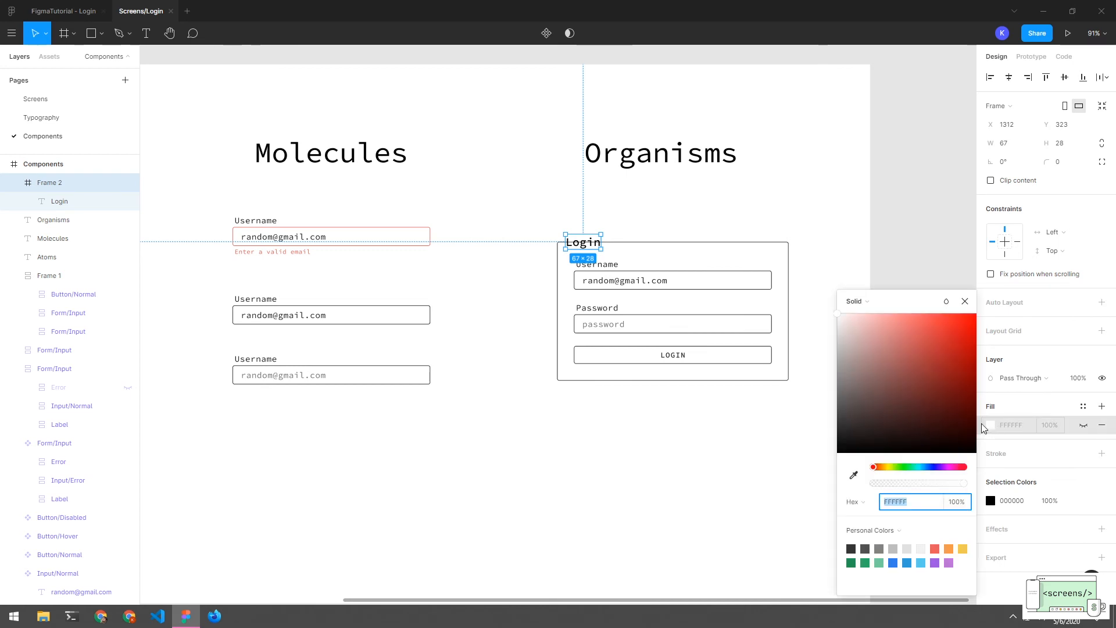
pyautogui.click(808, 286)
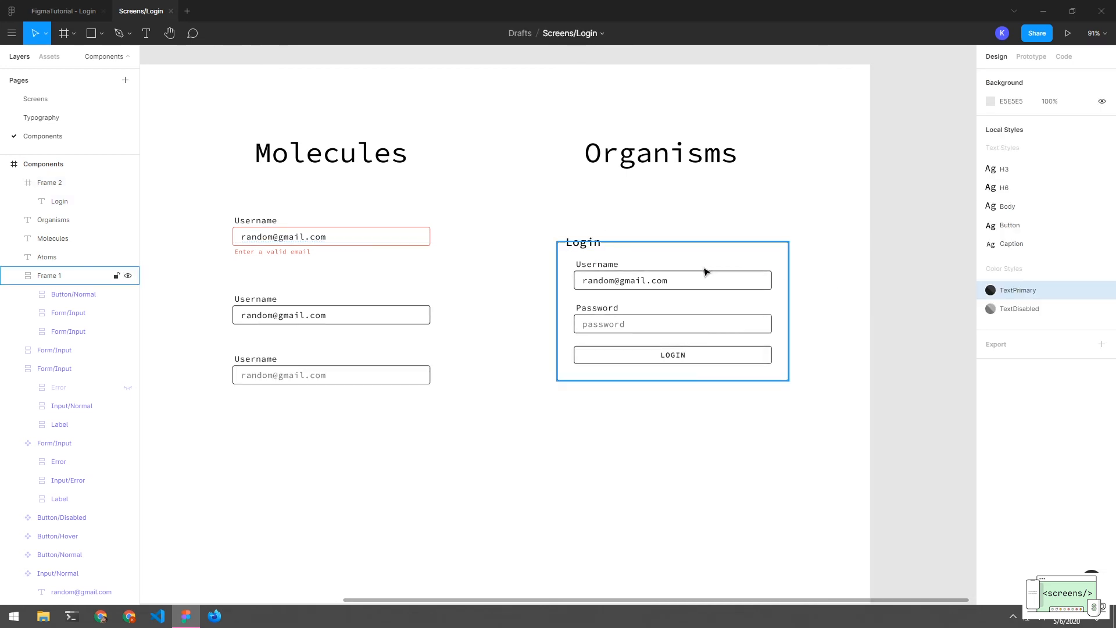
# Widen the Login title frame by 8 to 75 px
pyautogui.click(583, 241)
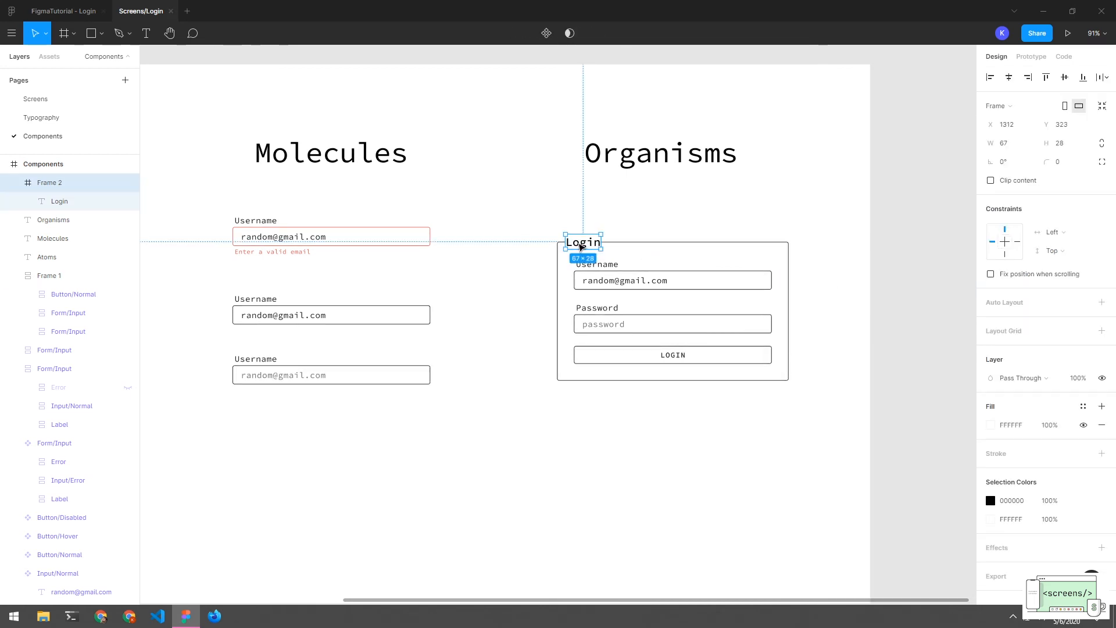
pyautogui.click(63, 185)
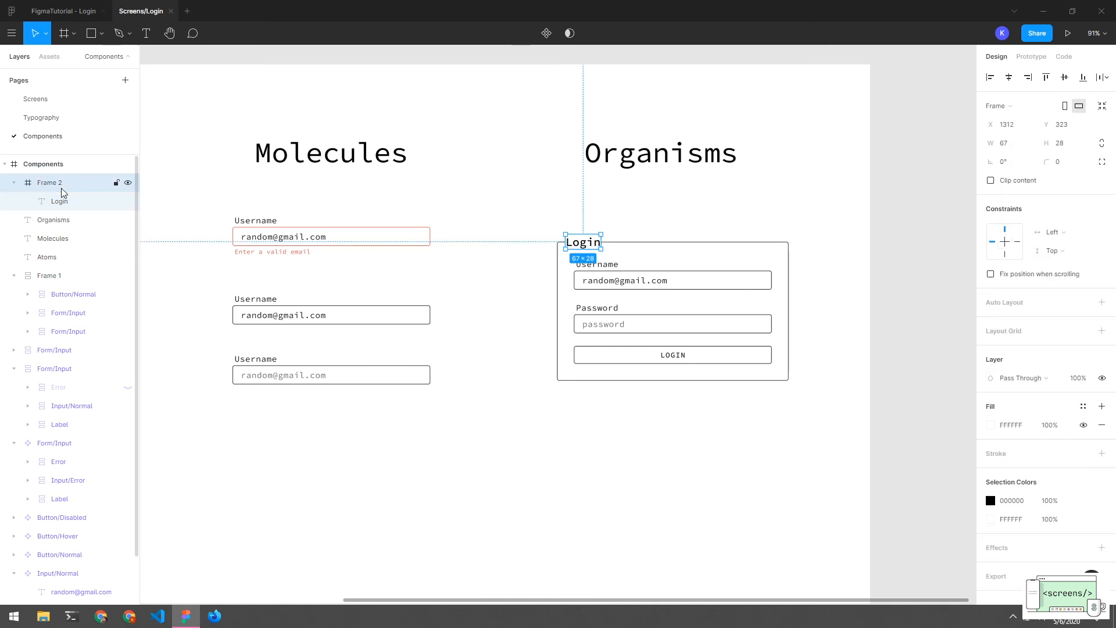
pyautogui.click(64, 204)
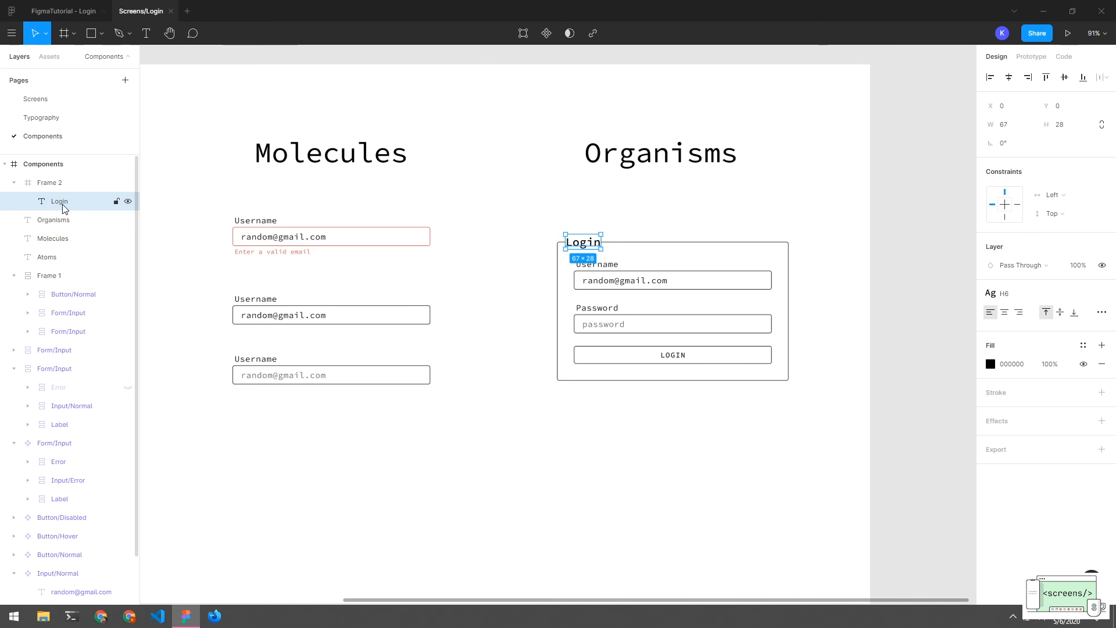
pyautogui.click(57, 187)
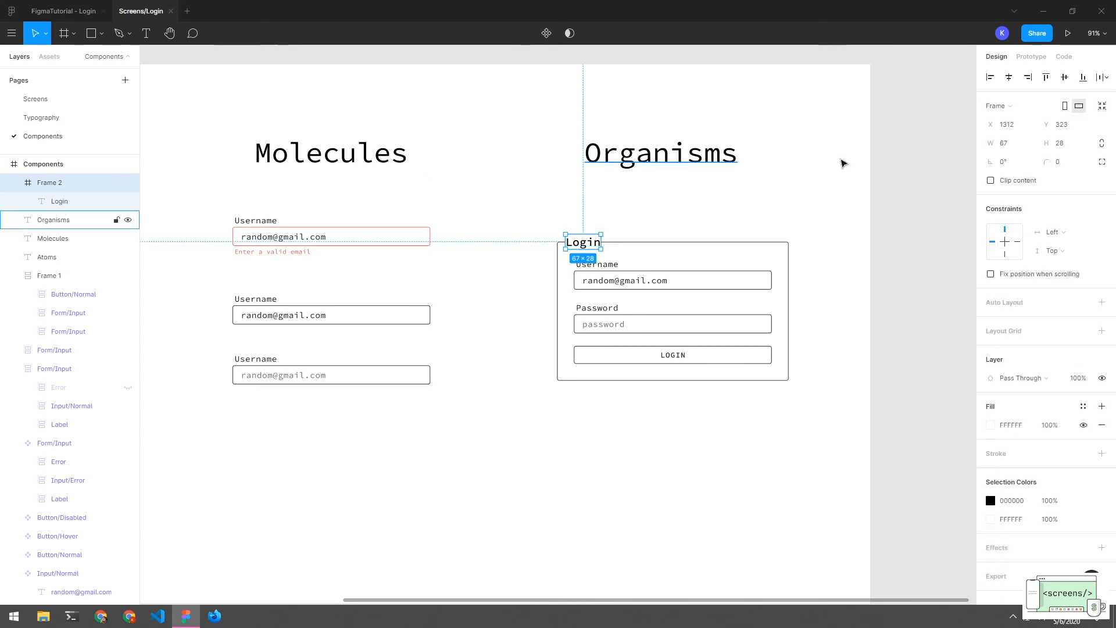
pyautogui.click(1025, 146)
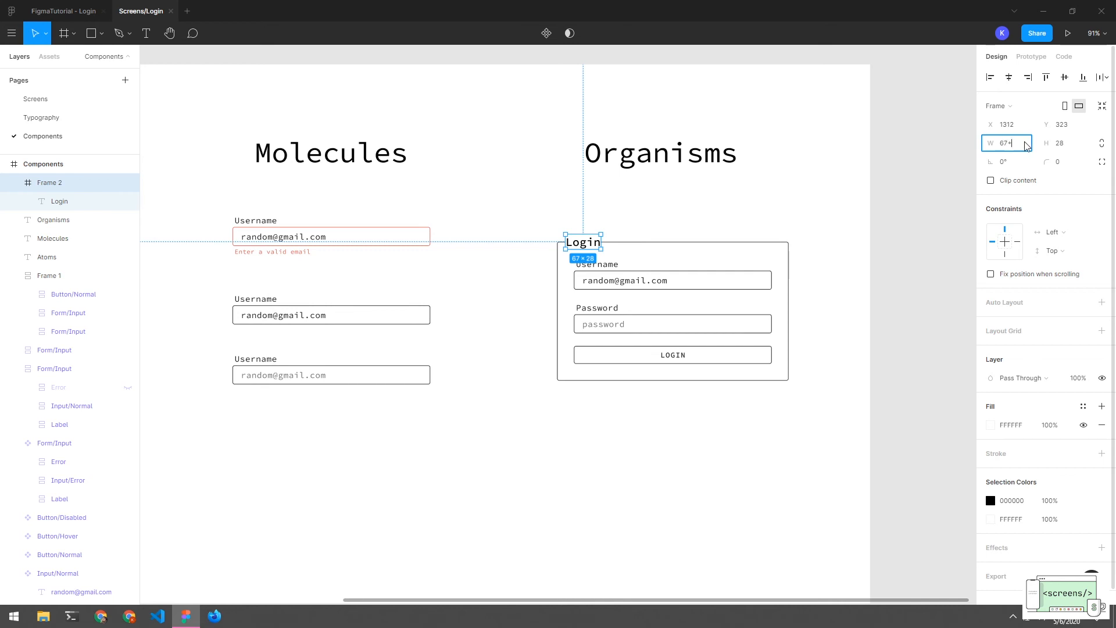
pyautogui.write('+8')
pyautogui.press('Return')
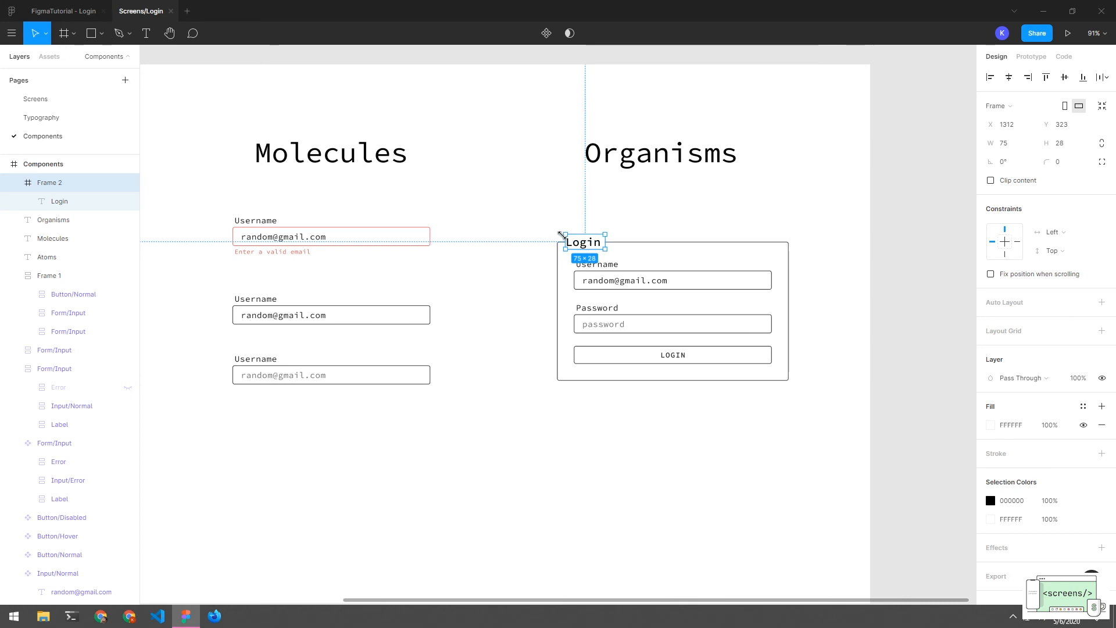
pyautogui.click(70, 202)
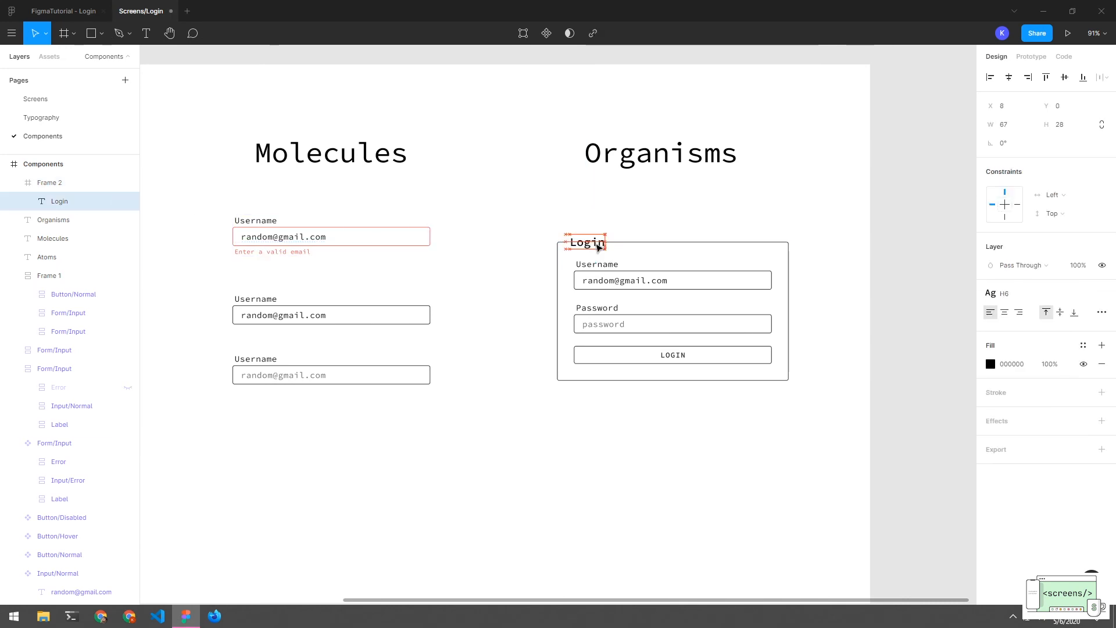
pyautogui.click(621, 230)
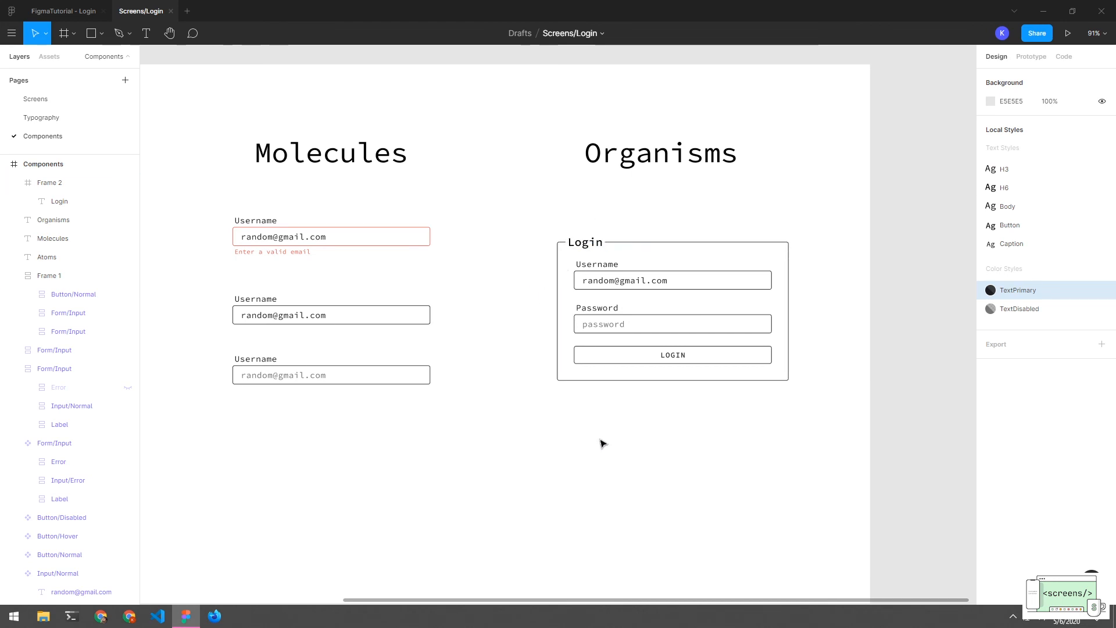
# Collapse the layer groups and move Frame 2 directly above Frame 1 in the layers list
pyautogui.moveTo(543, 204); pyautogui.dragTo(645, 403)
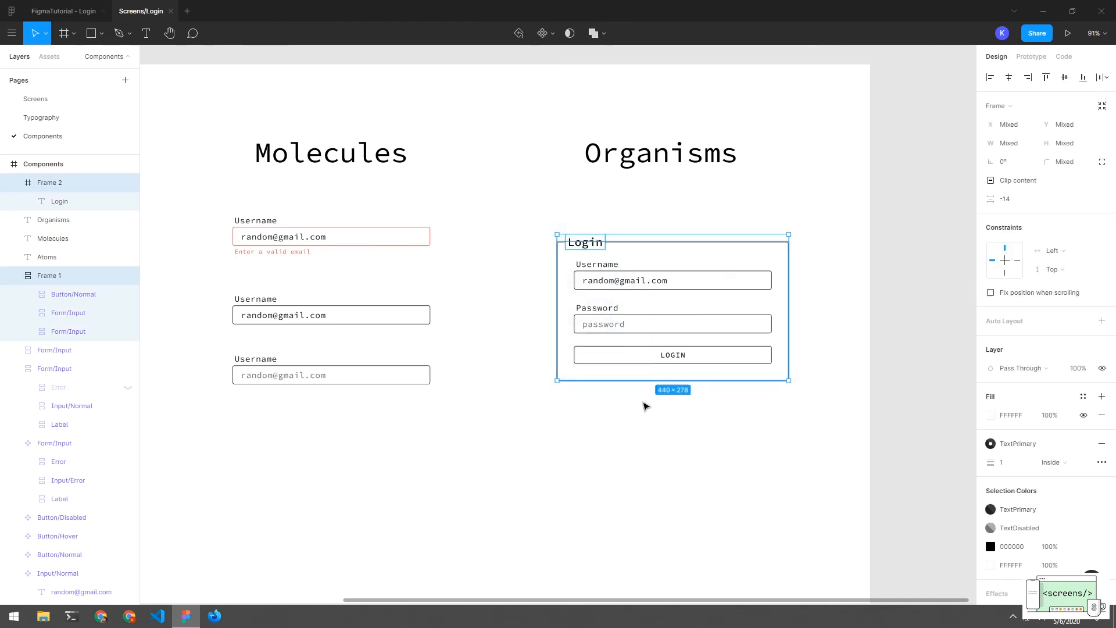
pyautogui.click(600, 222)
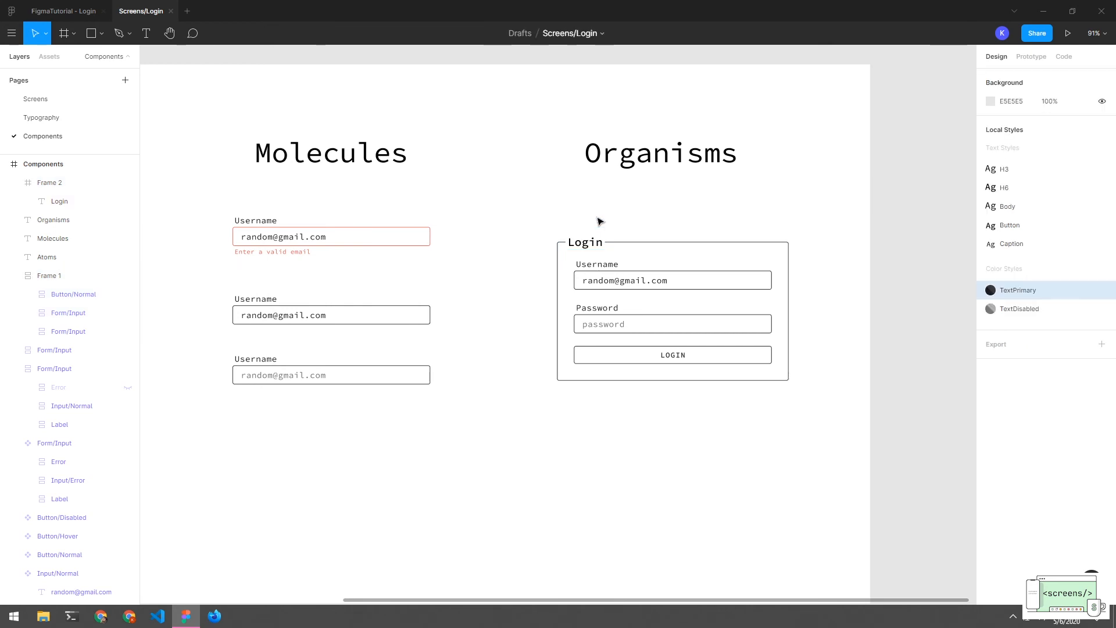
pyautogui.moveTo(599, 212); pyautogui.dragTo(573, 421)
pyautogui.click(657, 418)
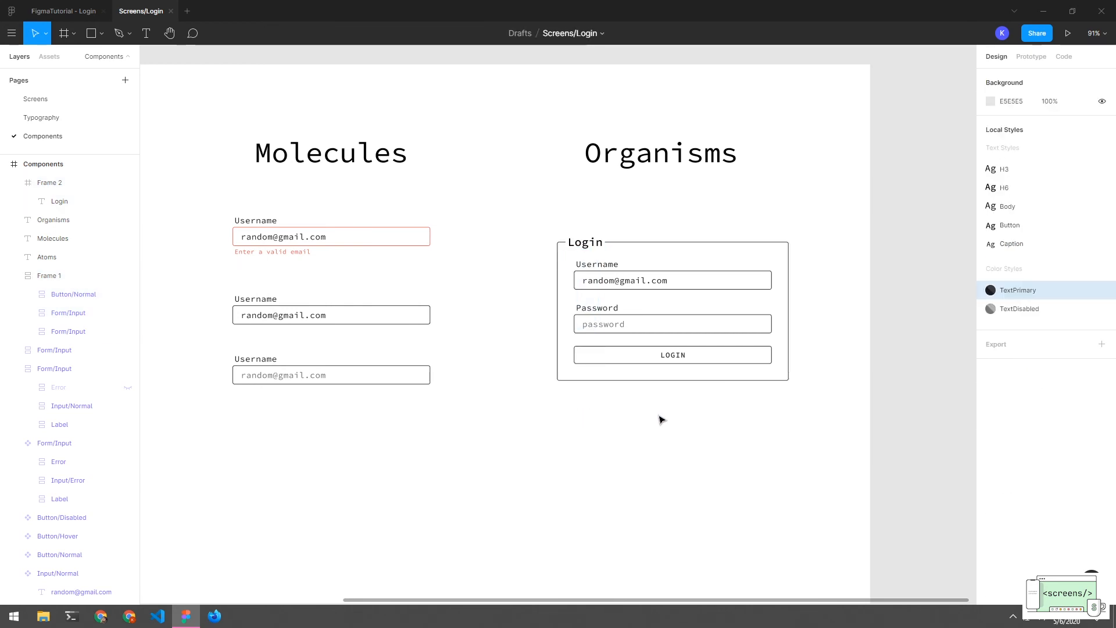
pyautogui.click(680, 364)
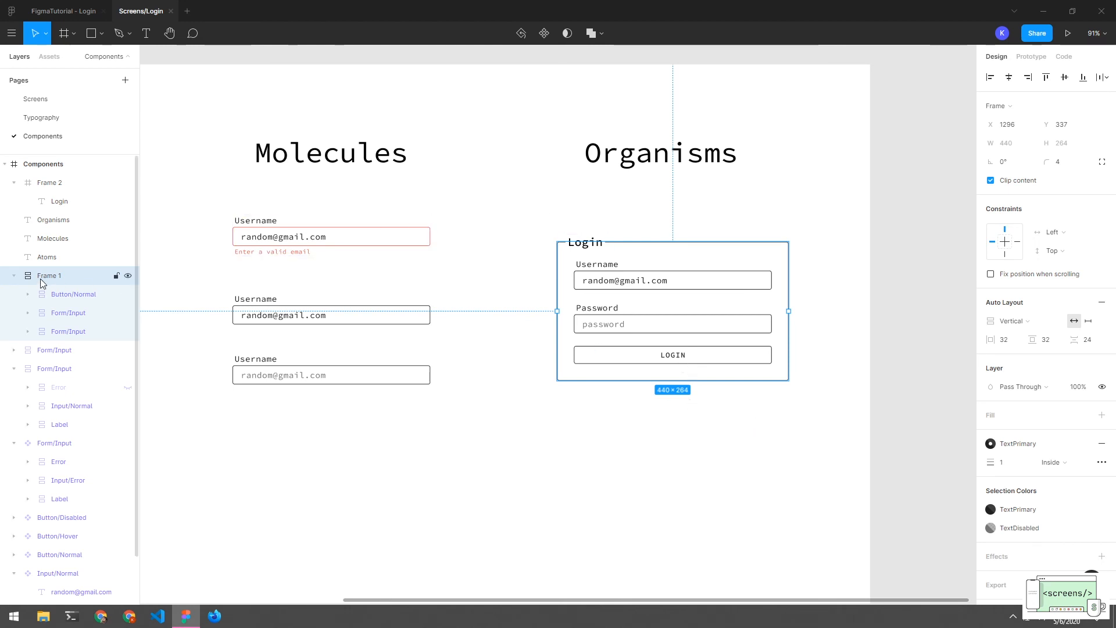
pyautogui.click(18, 184)
pyautogui.click(16, 183)
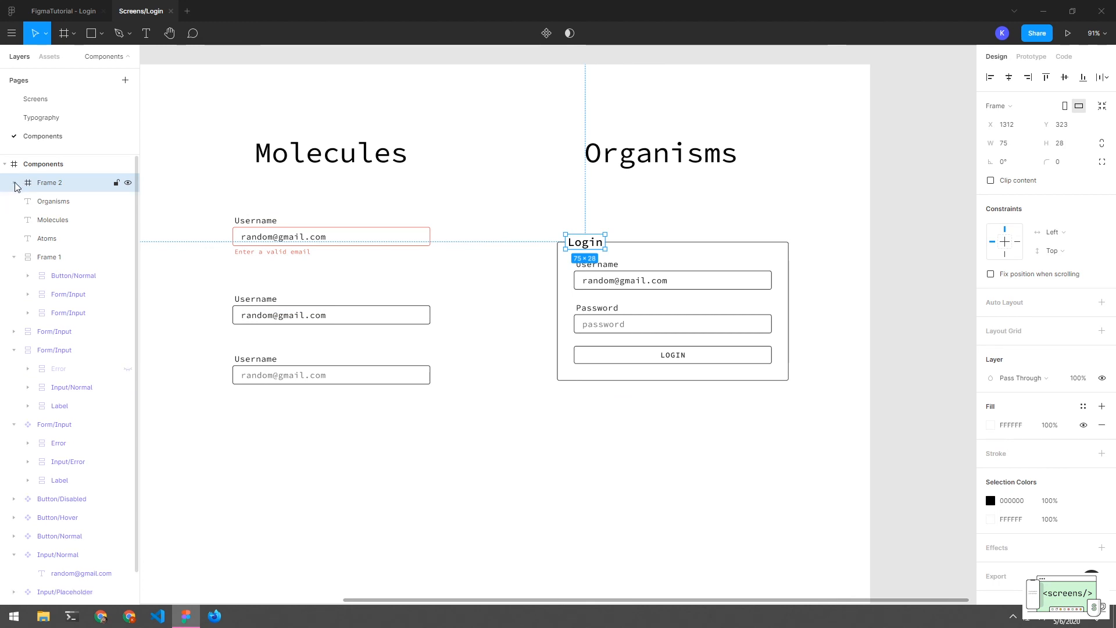
pyautogui.click(16, 258)
pyautogui.click(46, 259)
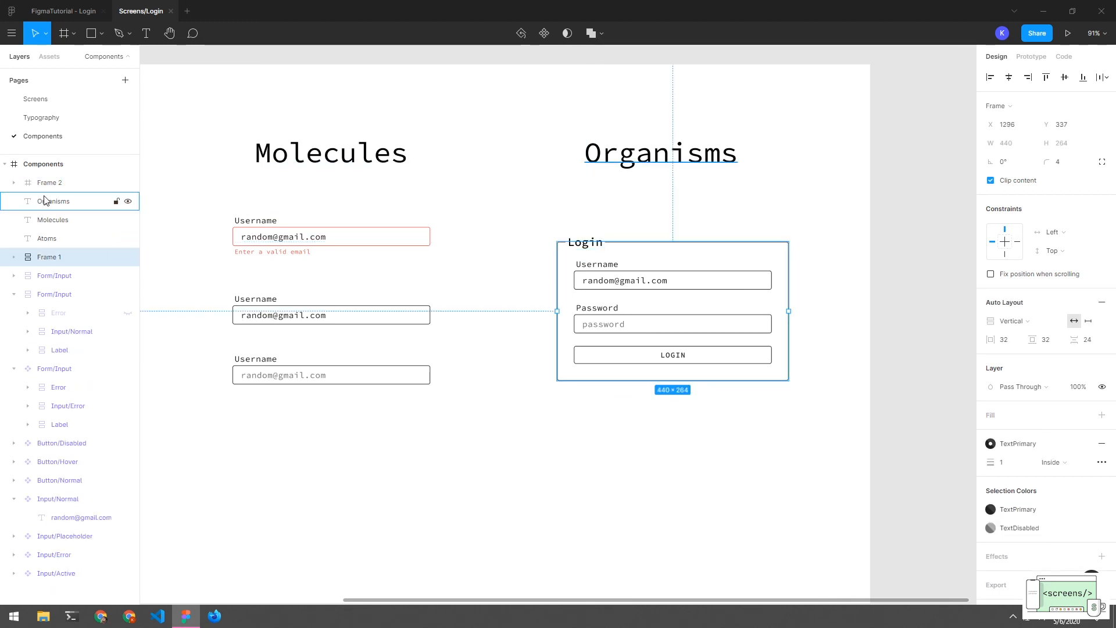
pyautogui.keyDown('shift'); pyautogui.click(24, 199); pyautogui.keyUp('shift')
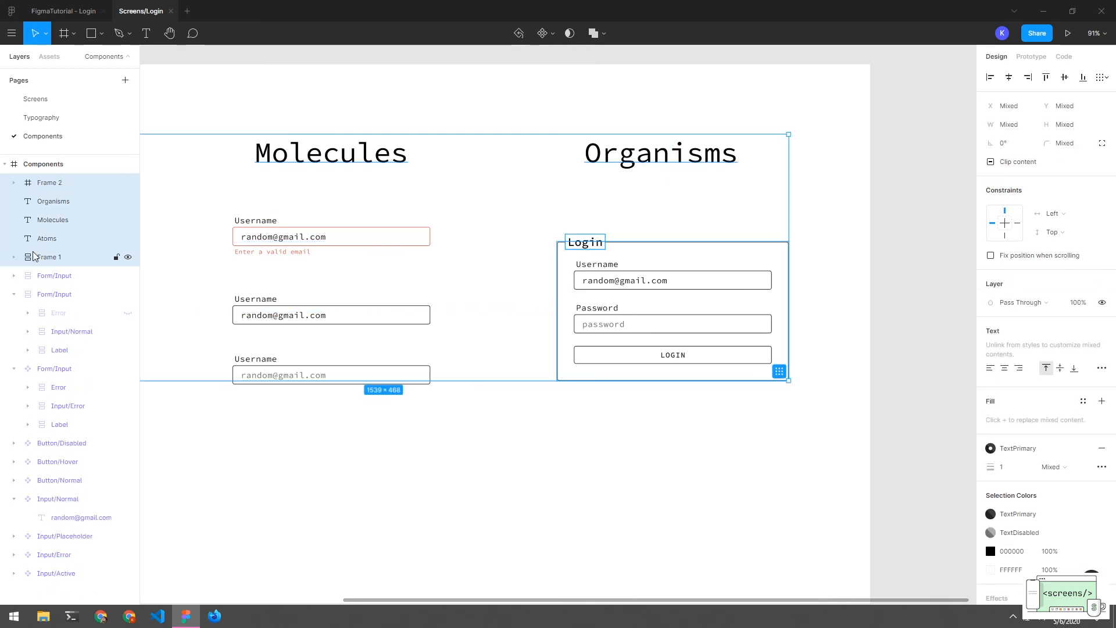
pyautogui.click(62, 259)
pyautogui.moveTo(49, 183); pyautogui.dragTo(51, 262)
# Combine Frame 2 and Frame 1 into a component named Form
pyautogui.keyDown('shift'); pyautogui.click(51, 260); pyautogui.keyUp('shift')
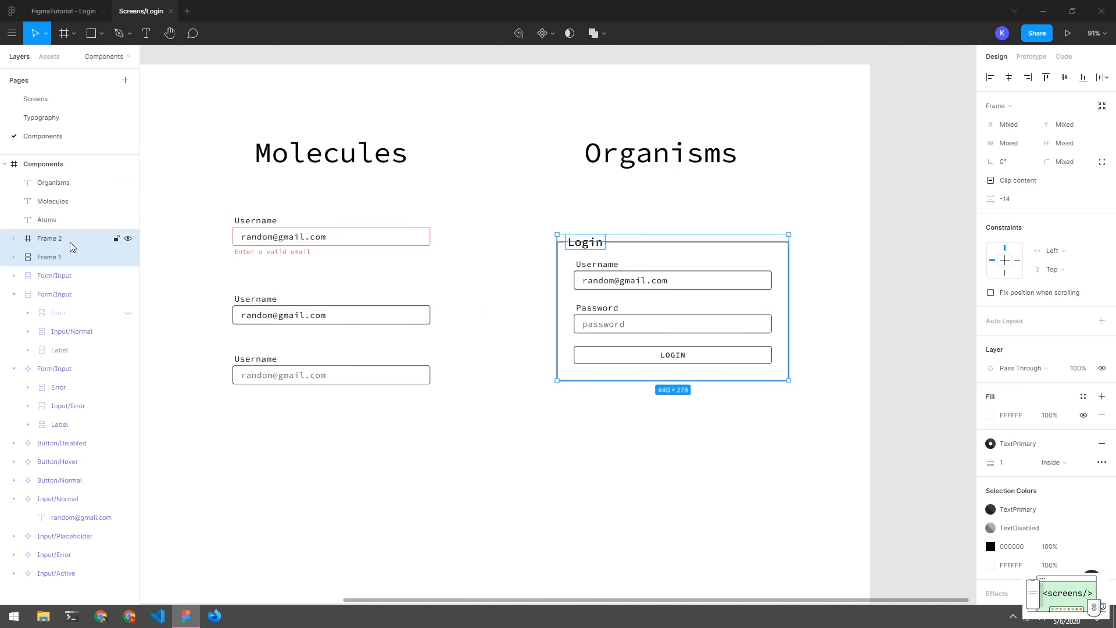
pyautogui.click(541, 33)
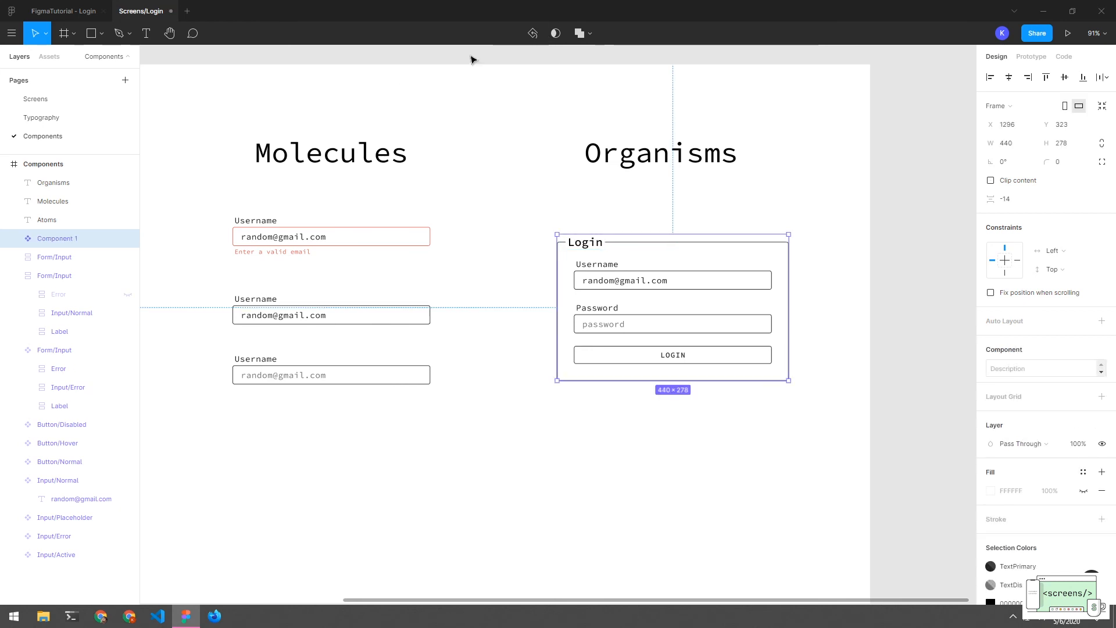
pyautogui.doubleClick(68, 240)
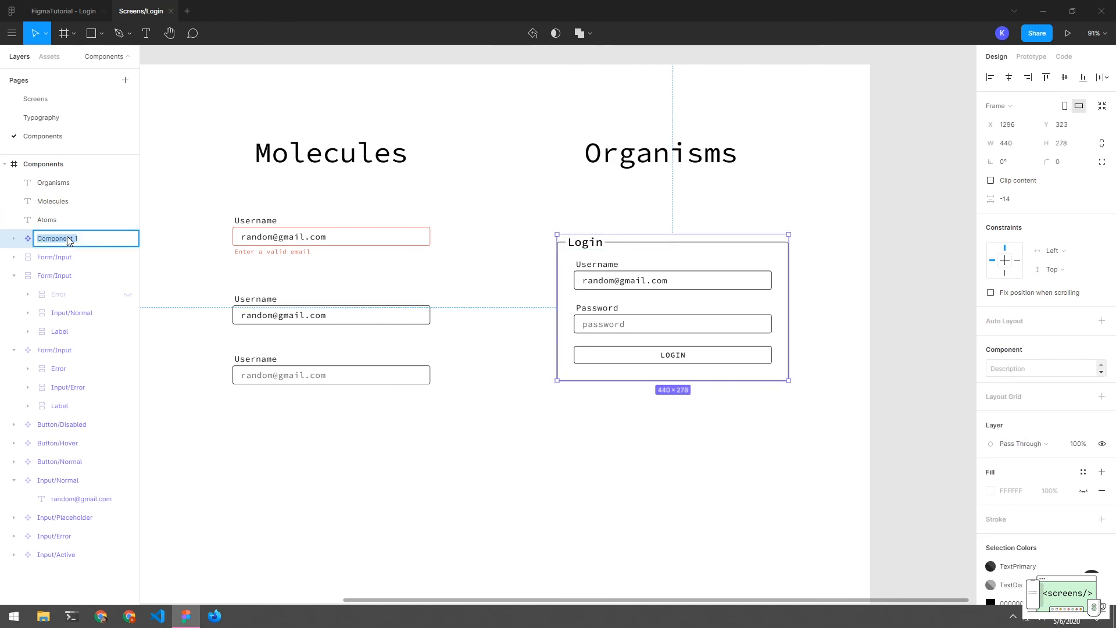
pyautogui.write('Forma')
pyautogui.press('BackSpace')
pyautogui.press('Return')
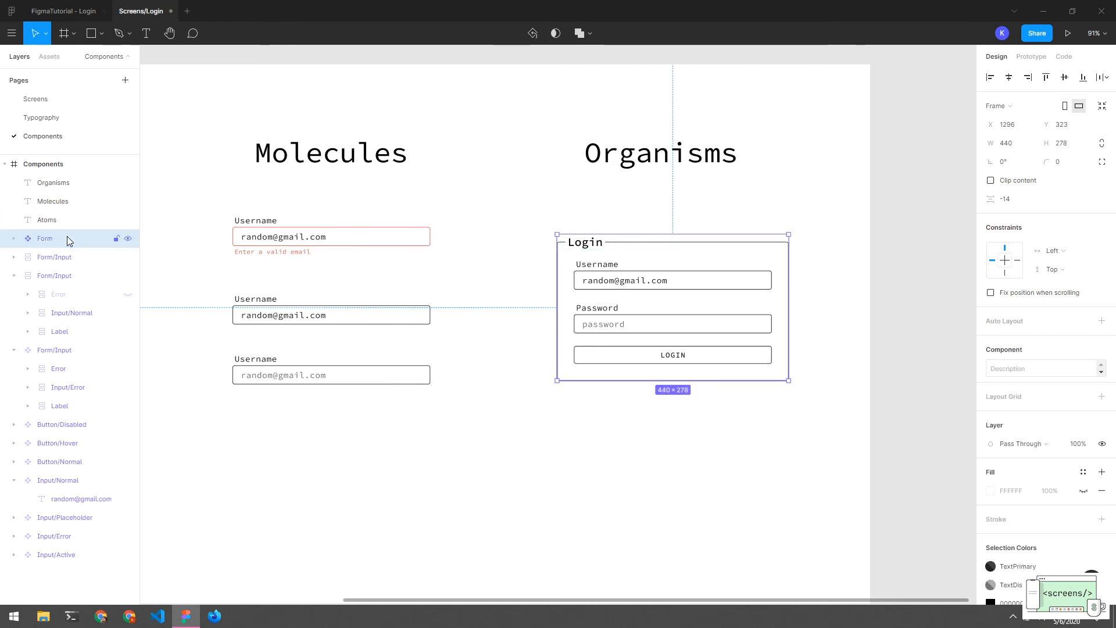
# Drag a copy of the Form component below the original
pyautogui.click(605, 419)
pyautogui.click(596, 248)
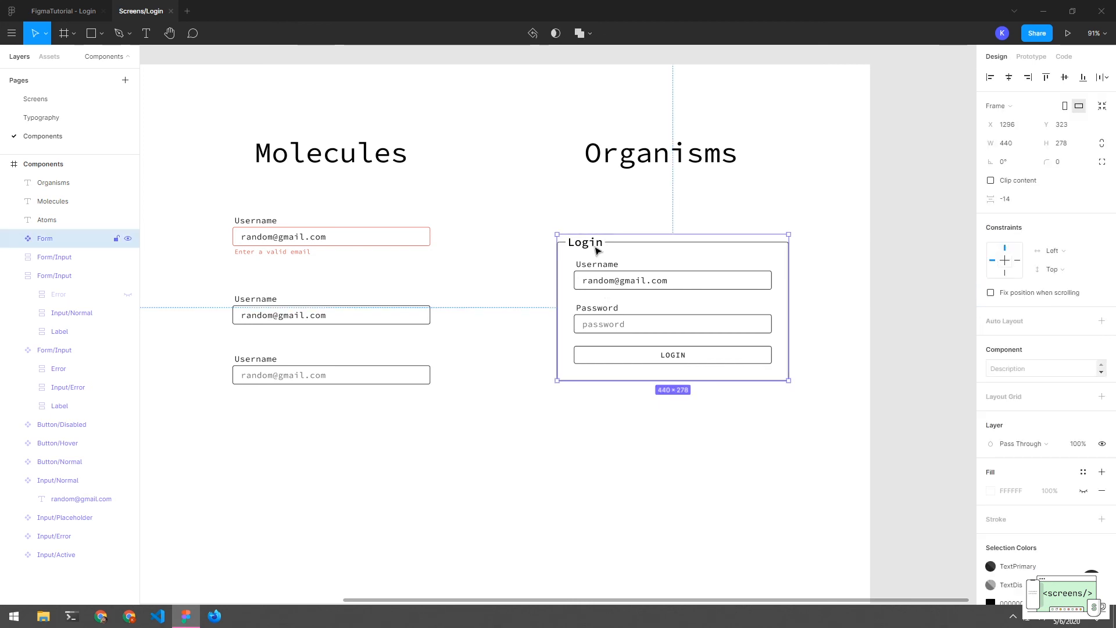
pyautogui.moveTo(598, 249); pyautogui.dragTo(599, 454)
# Switch the copied form's LOGIN button to its purple Hover variant
pyautogui.scroll(-3, 600, 430)
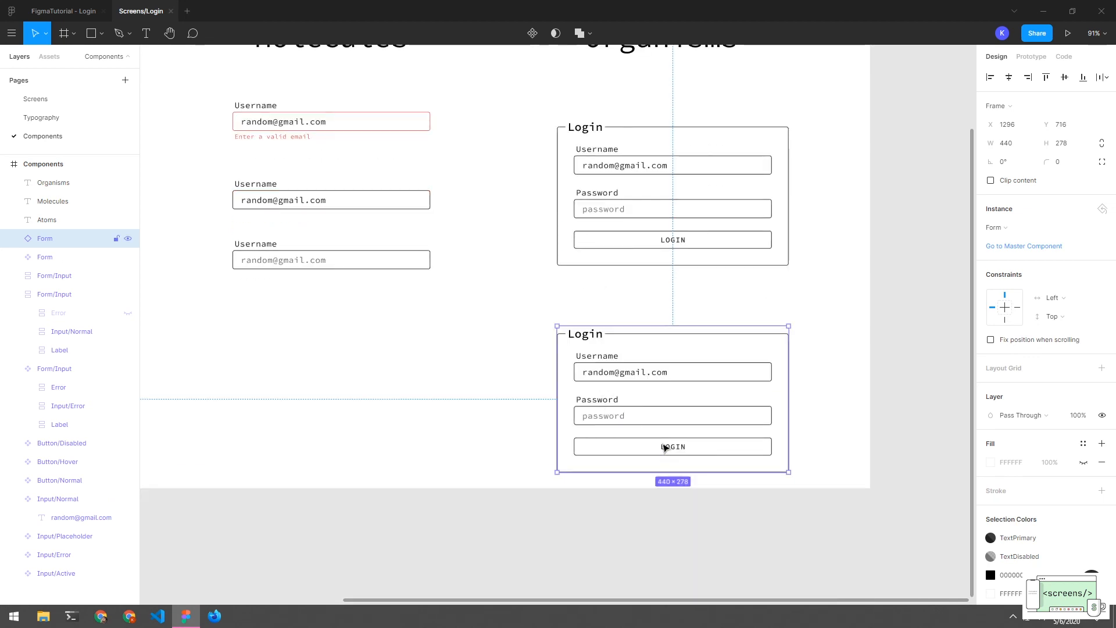
pyautogui.click(664, 448)
pyautogui.click(665, 447)
pyautogui.click(1008, 233)
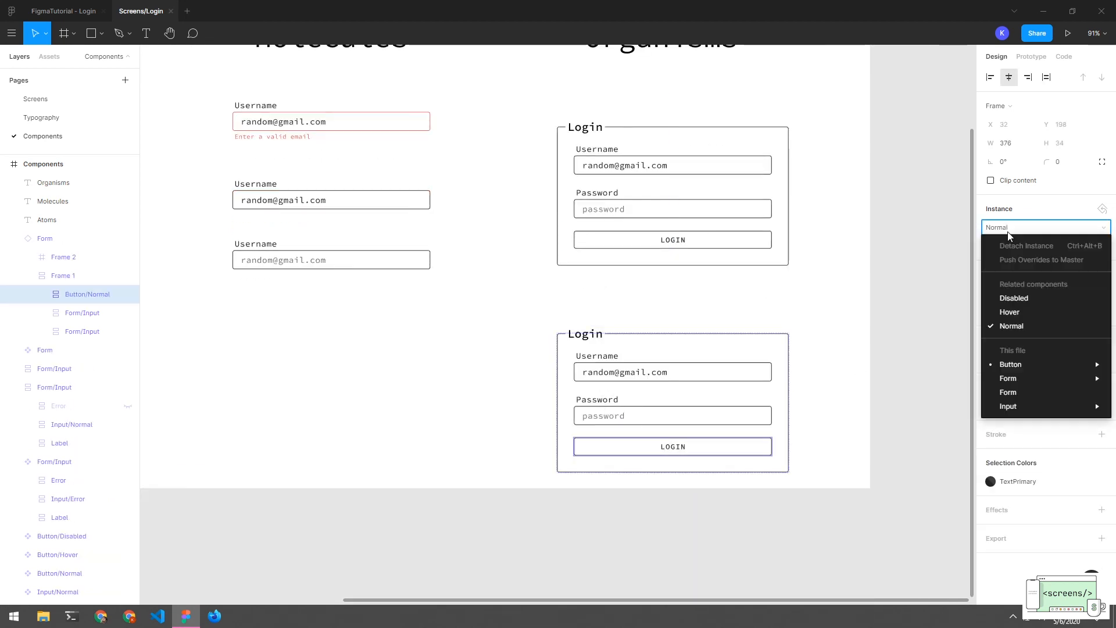
pyautogui.click(1007, 315)
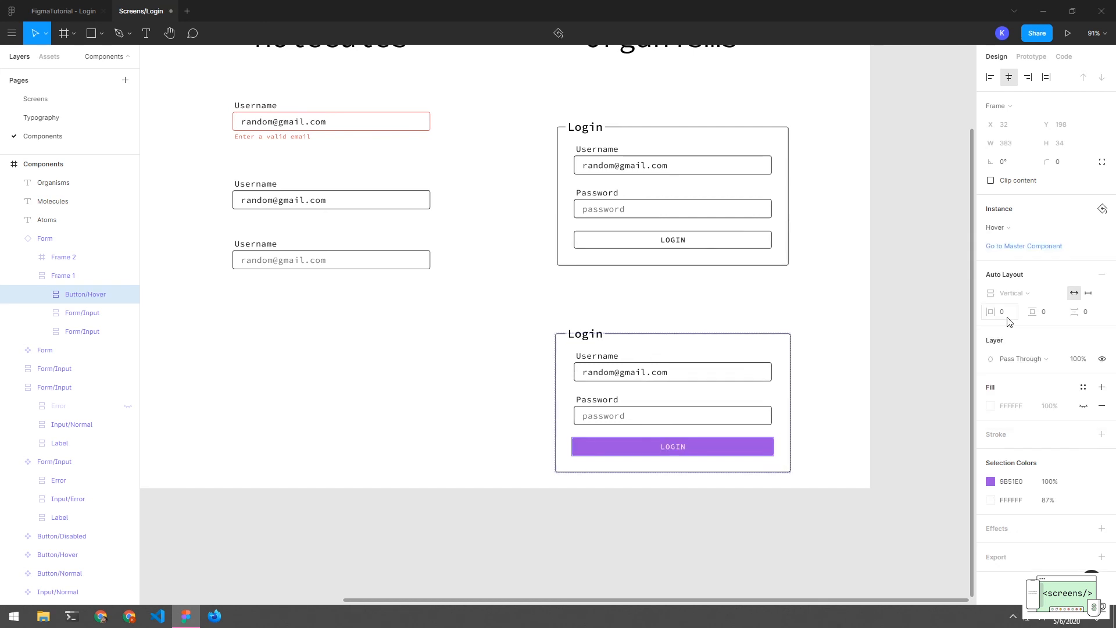
pyautogui.click(814, 334)
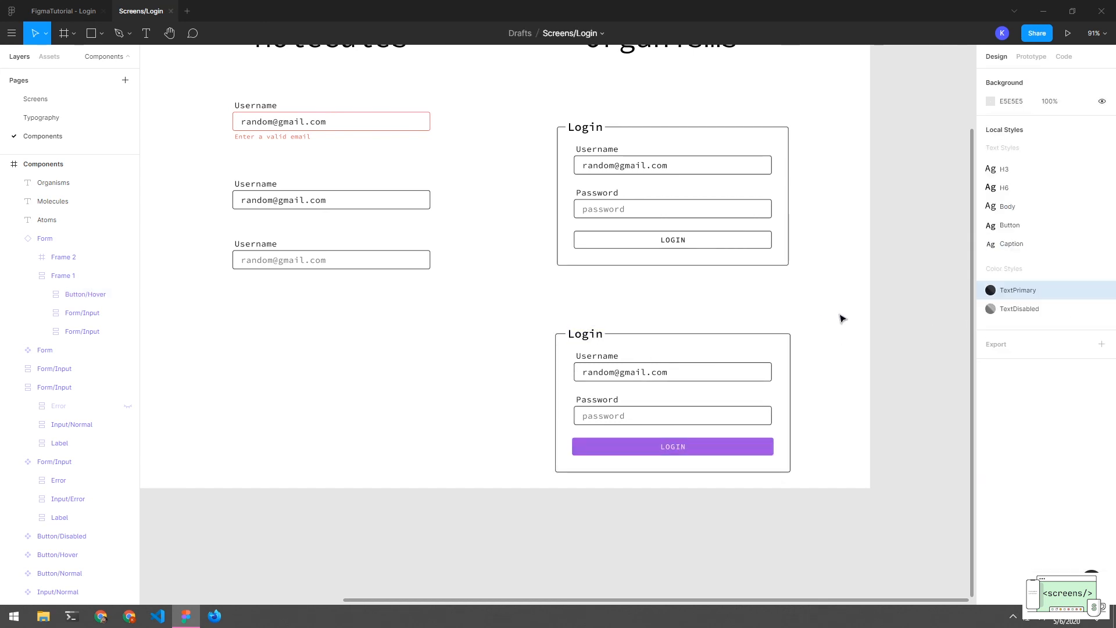
# Duplicate the lower Login form to its left
pyautogui.scroll(-3, 840, 398)
pyautogui.scroll(1, 840, 398)
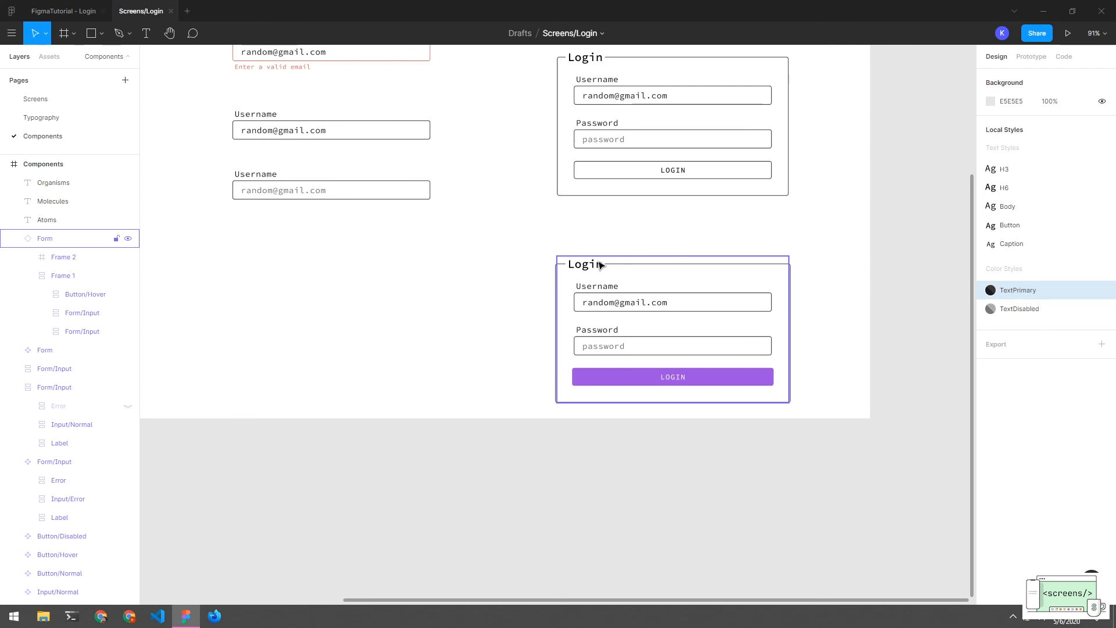
pyautogui.moveTo(600, 265); pyautogui.dragTo(263, 265)
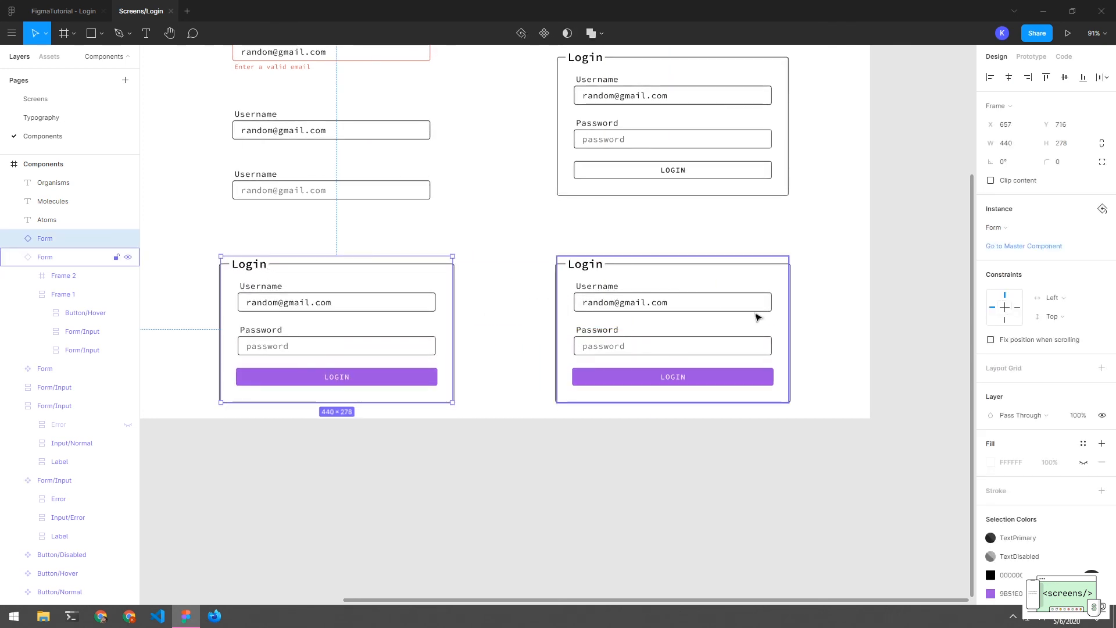
# Swap the duplicate's nested LOGIN button to the grey Disabled 'LOGGING IN ...' variant
pyautogui.click(999, 227)
pyautogui.moveTo(1014, 311)
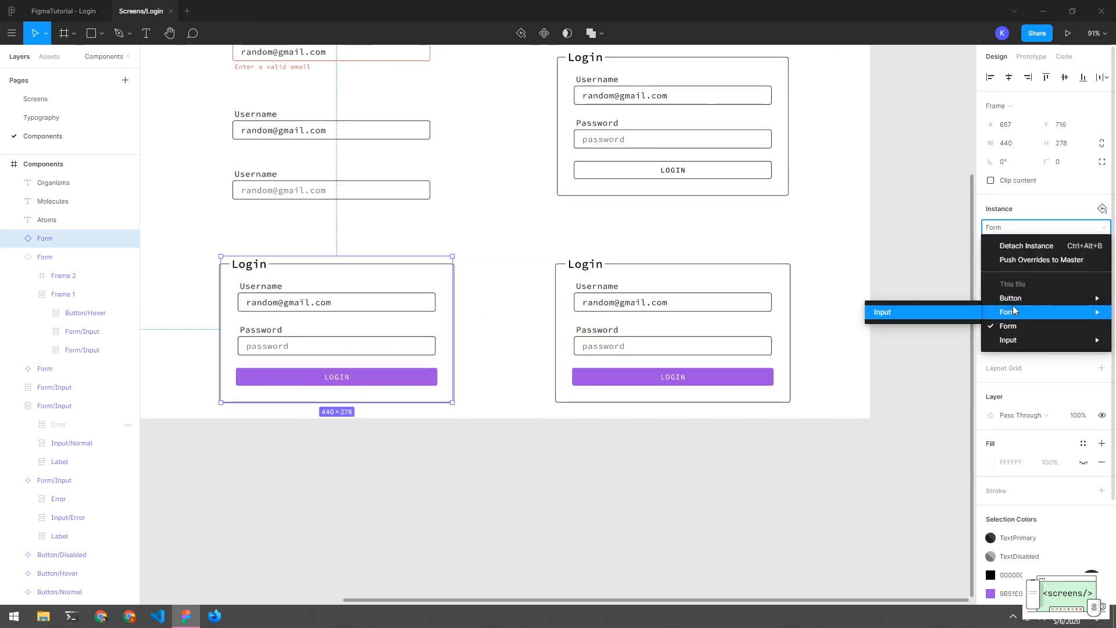
pyautogui.click(887, 236)
pyautogui.click(354, 376)
pyautogui.doubleClick(353, 376)
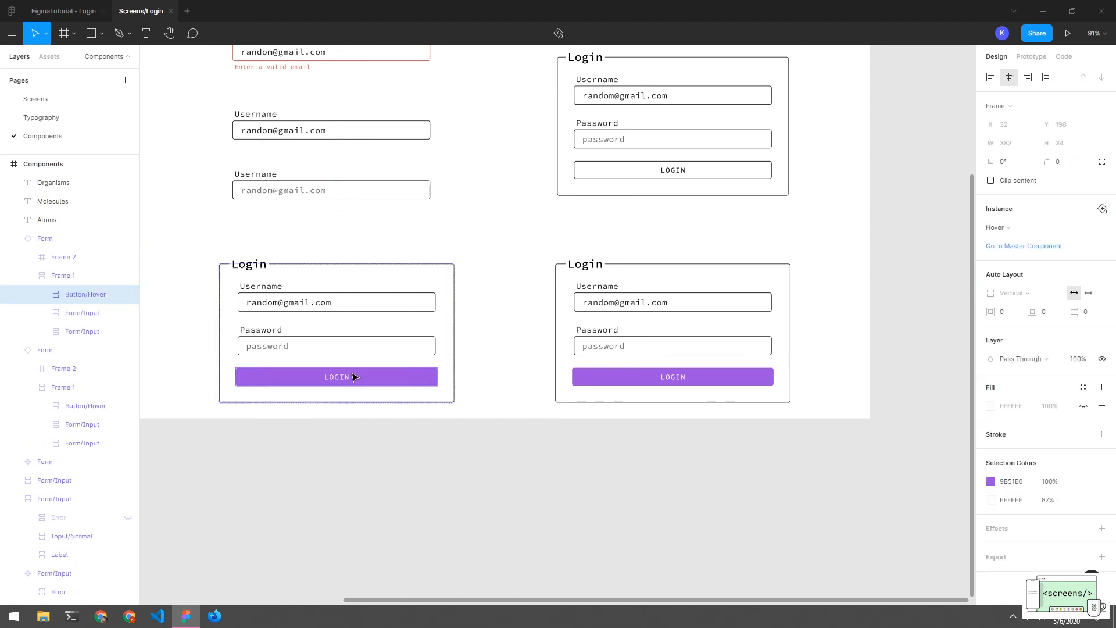
pyautogui.click(354, 376)
pyautogui.click(1017, 227)
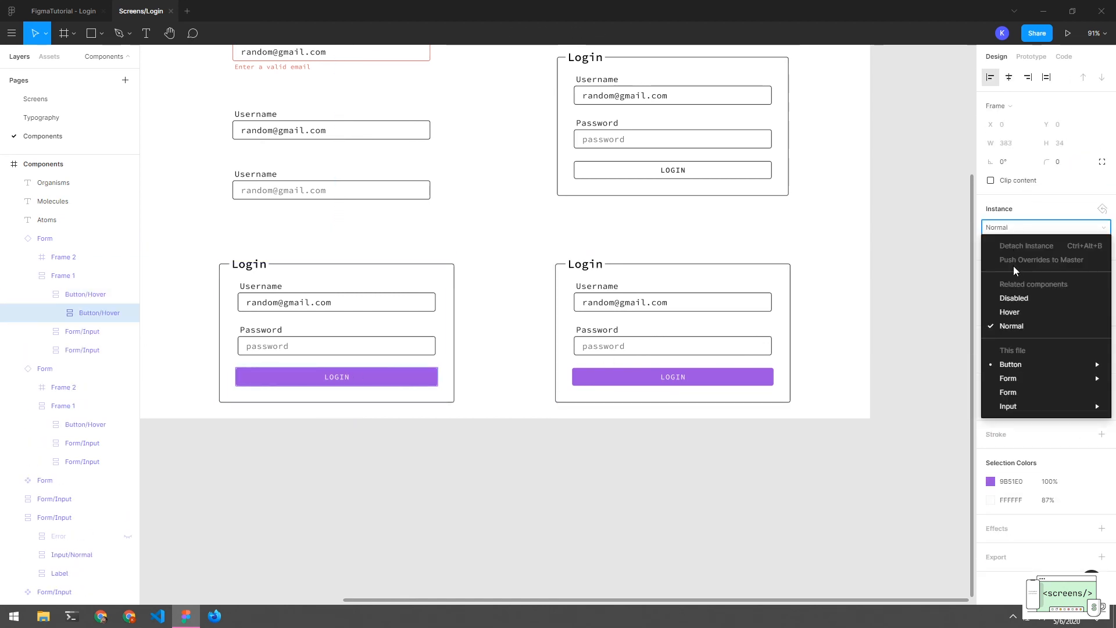
pyautogui.click(1013, 298)
pyautogui.click(469, 281)
pyautogui.scroll(1, 499, 281)
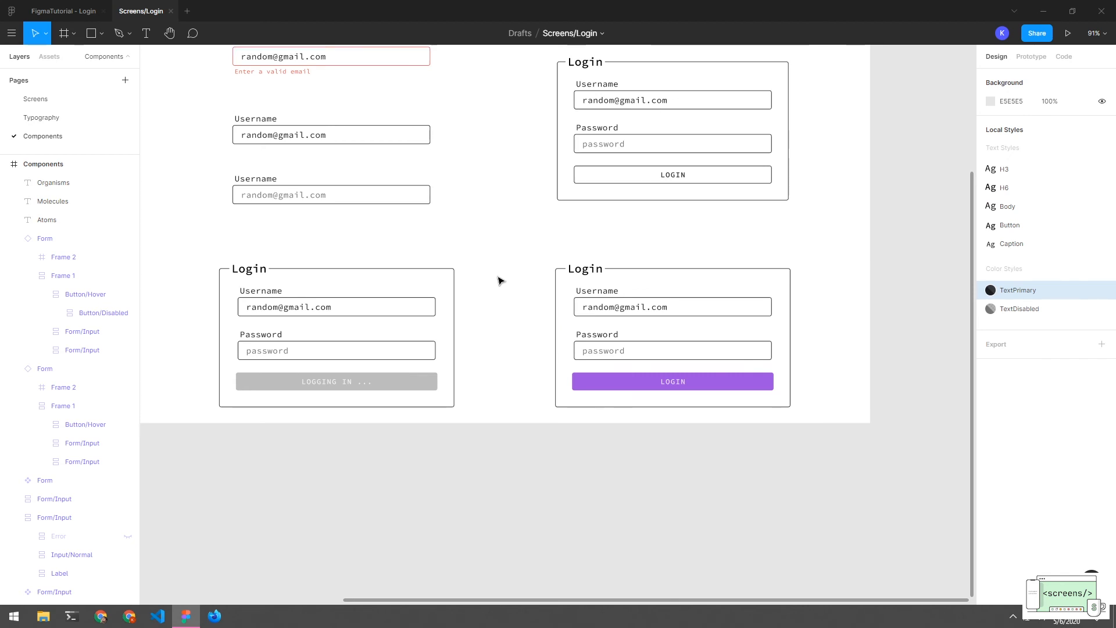
# Pan across the Components page to review the Atoms, Molecules and Organisms columns
pyautogui.scroll(2, 533, 249)
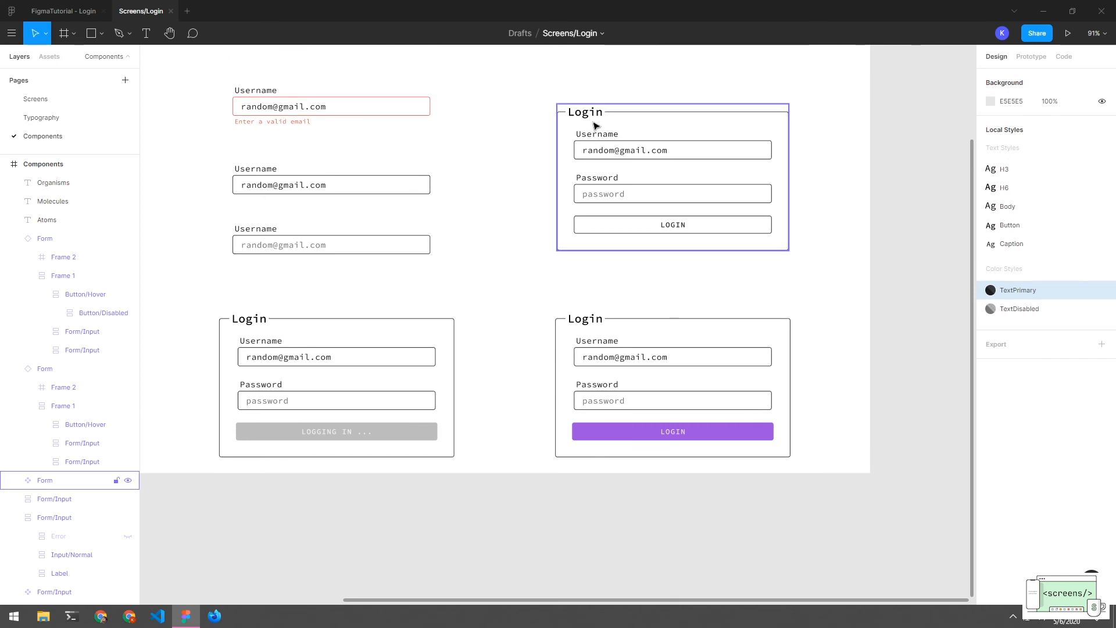
pyautogui.scroll(1, 600, 267)
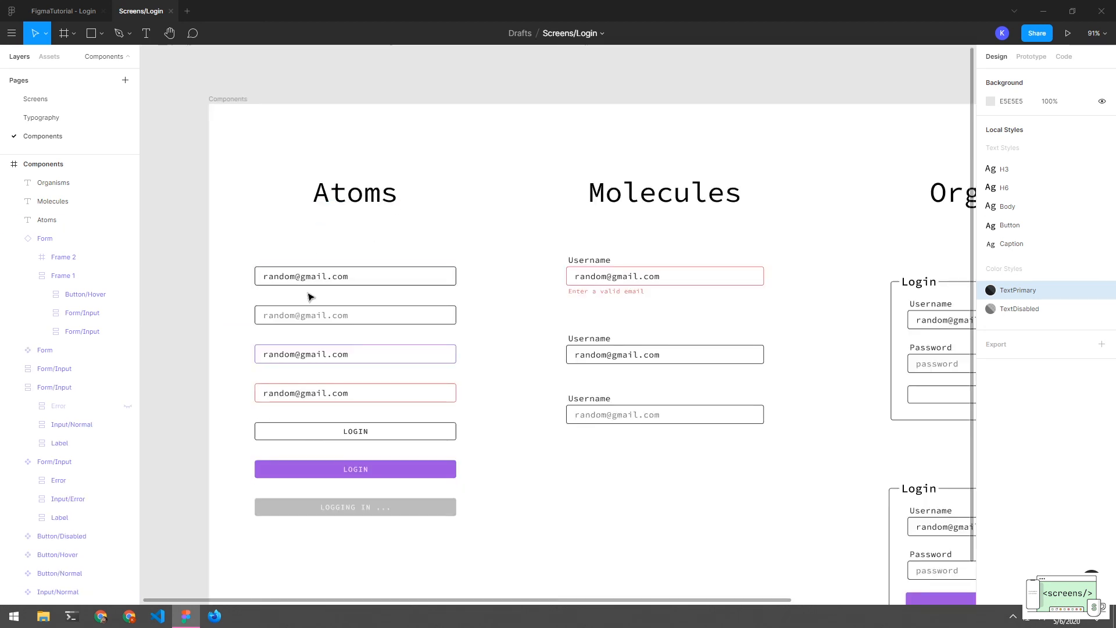
pyautogui.moveTo(491, 349); pyautogui.dragTo(453, 311)
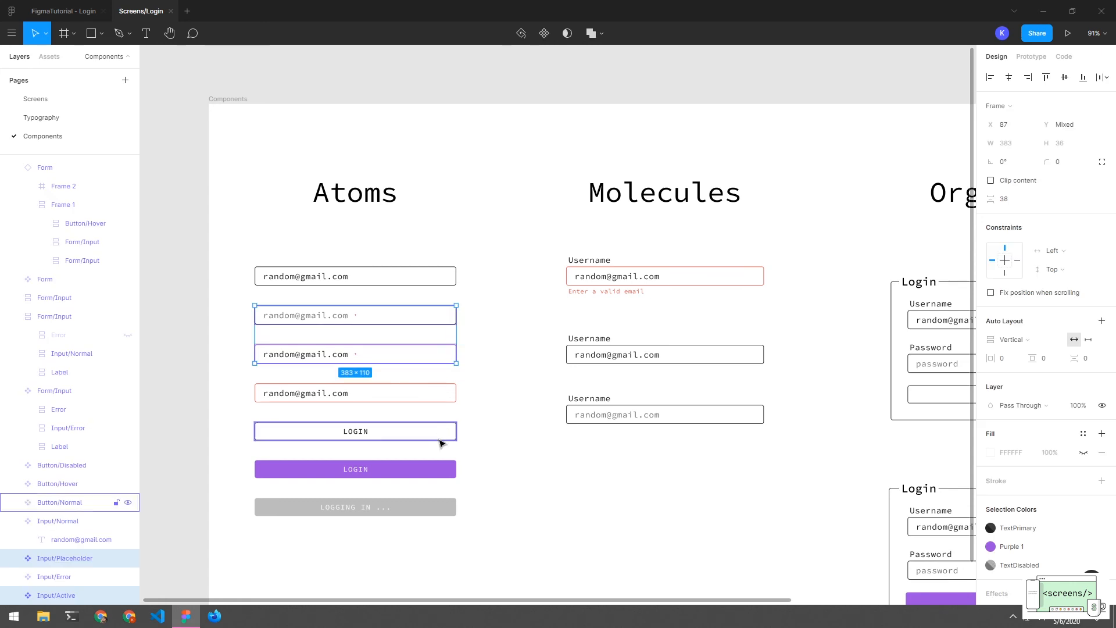
pyautogui.click(505, 510)
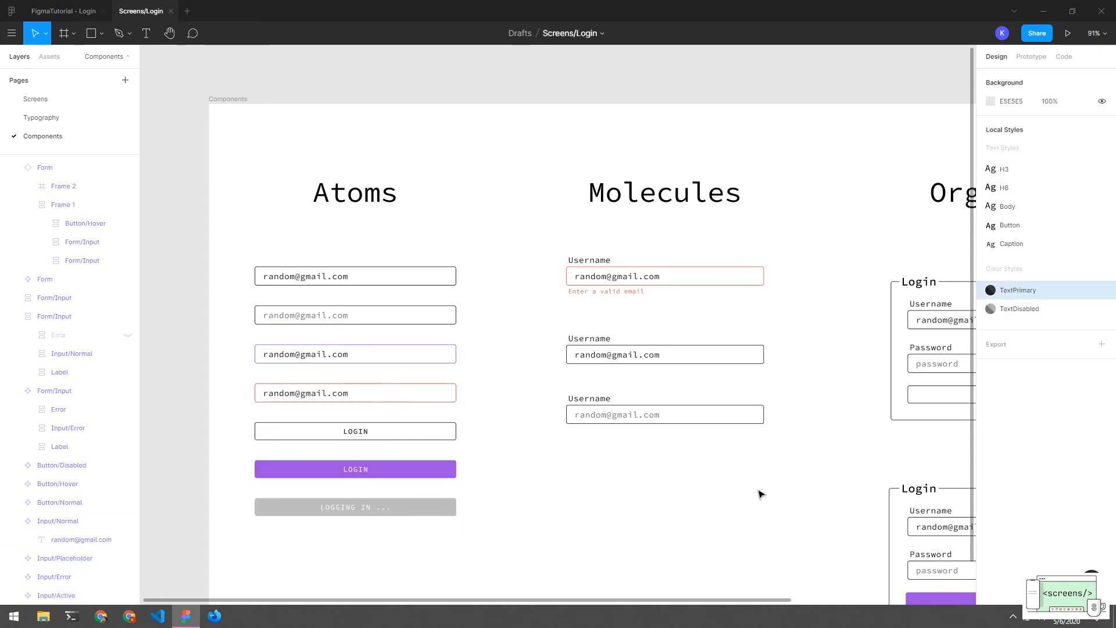
pyautogui.hscroll(2, 755, 379)
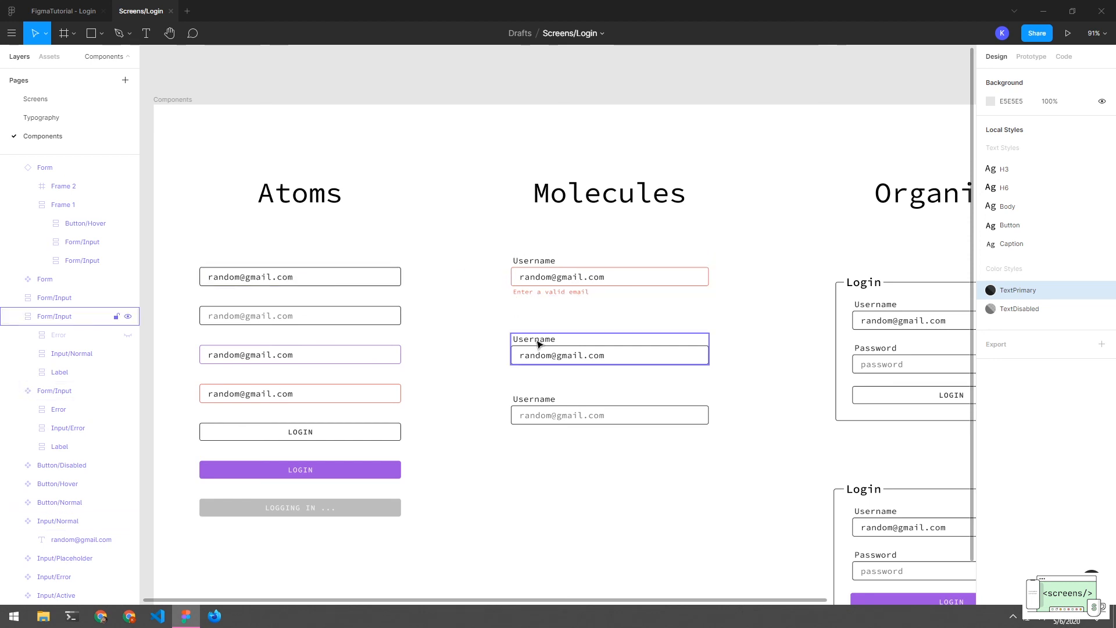
pyautogui.hscroll(6, 767, 384)
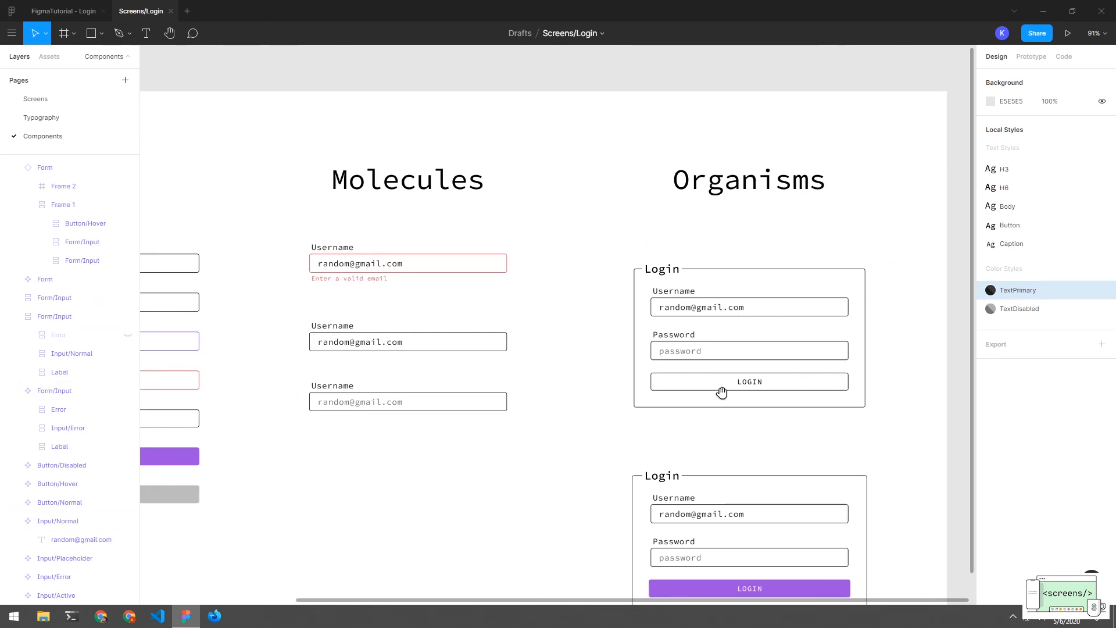
pyautogui.moveTo(668, 413); pyautogui.dragTo(553, 381)
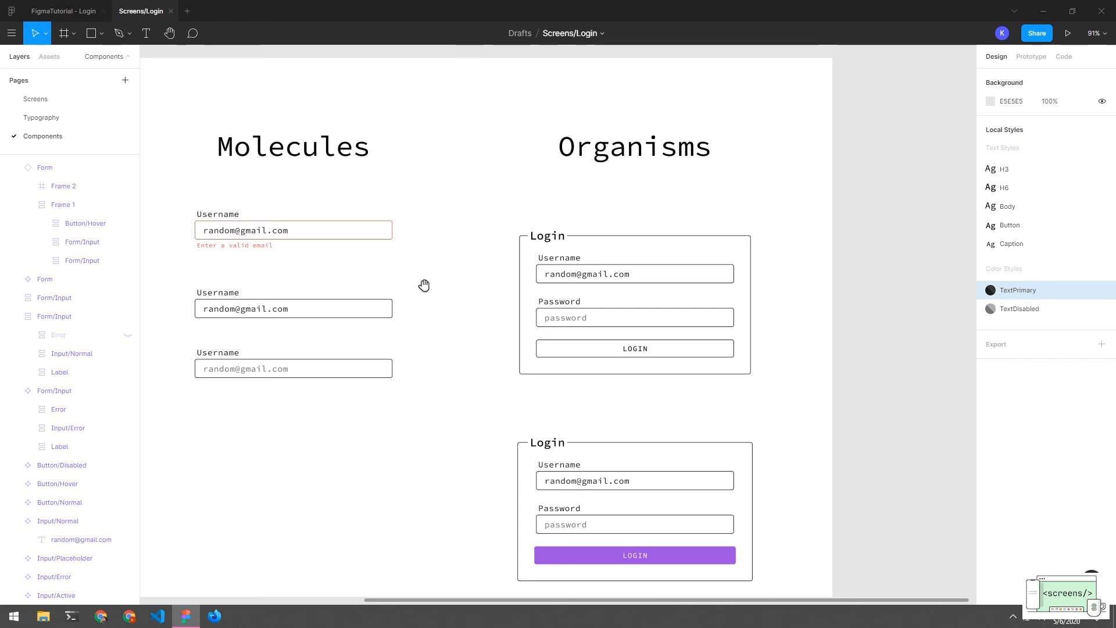
pyautogui.hscroll(-5, 426, 286)
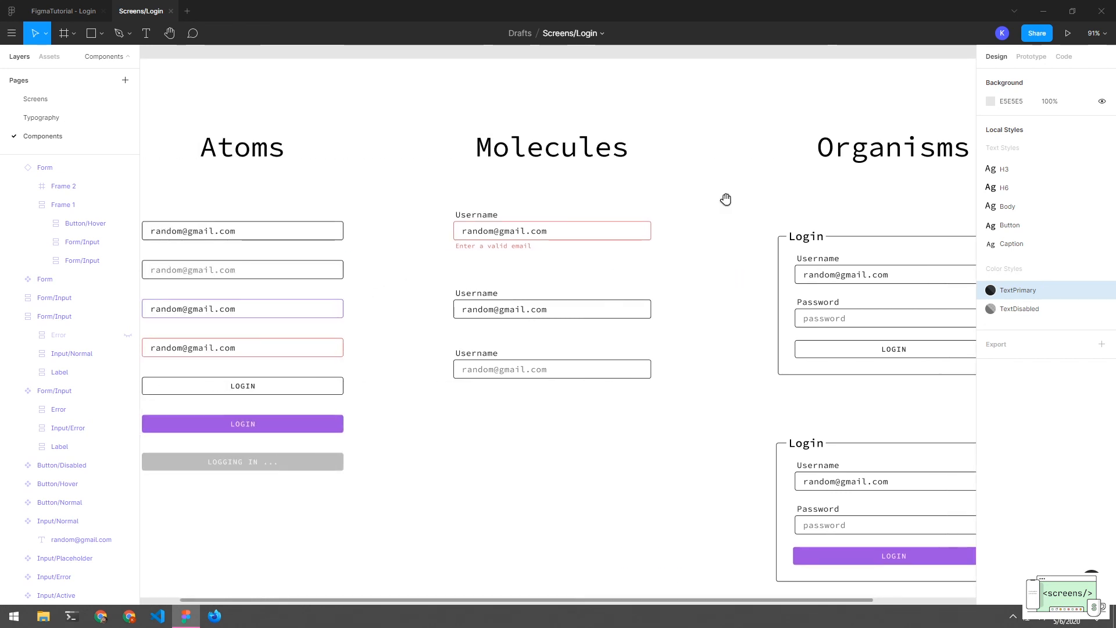
pyautogui.moveTo(725, 198); pyautogui.dragTo(543, 212)
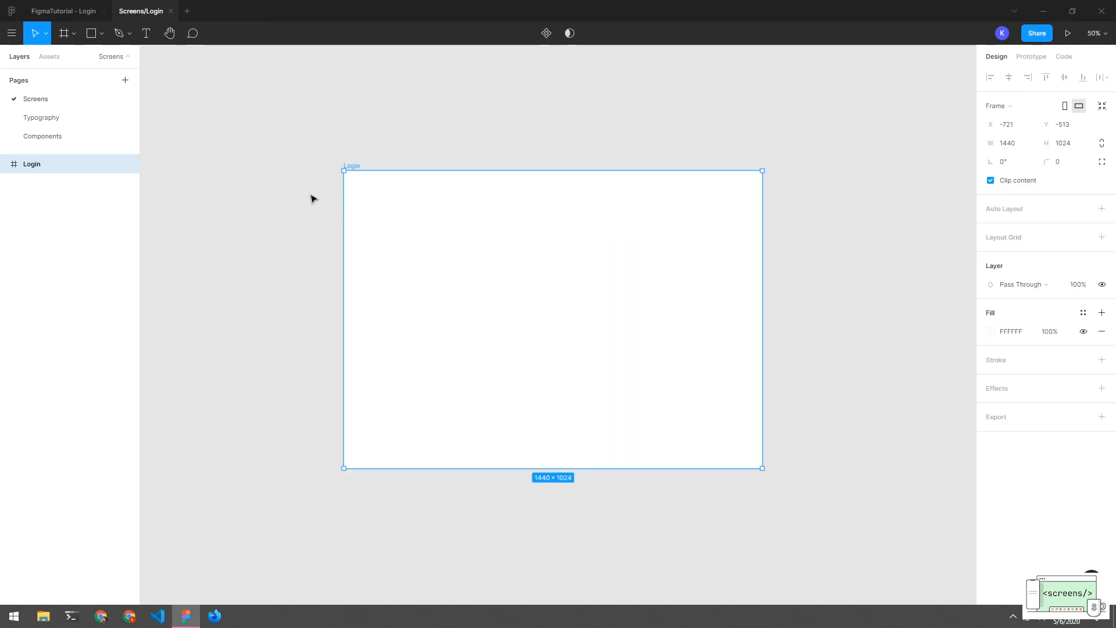
# Paste the top Login form from the Components page into the Screens Login frame
pyautogui.click(58, 138)
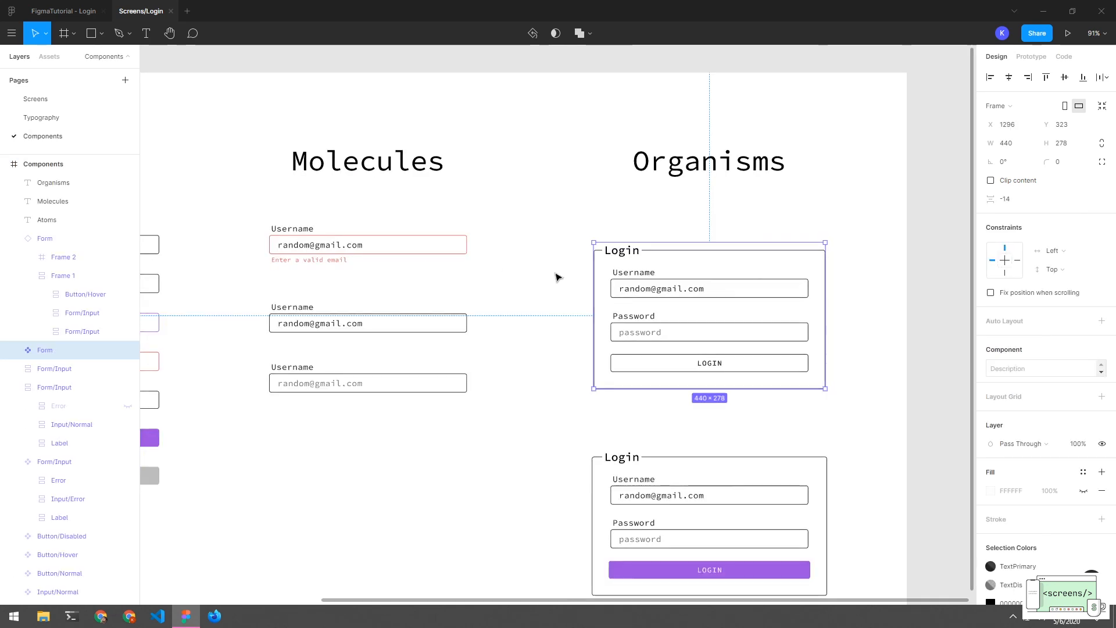
pyautogui.click(574, 226)
pyautogui.click(620, 271)
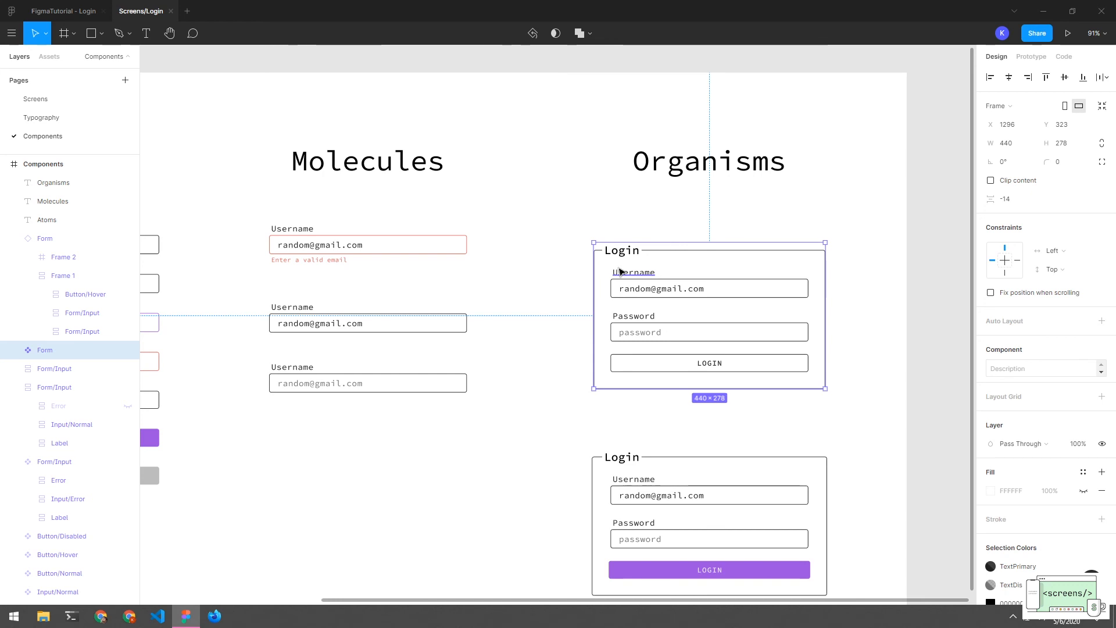
pyautogui.click(36, 99)
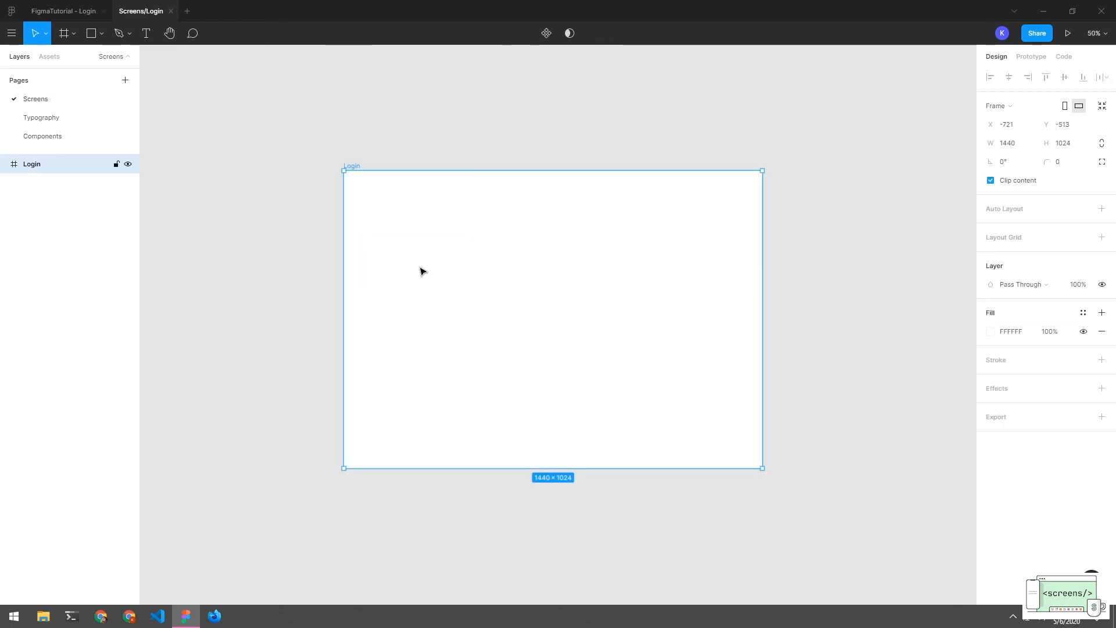
pyautogui.hotkey('ctrl', 'v')
# Centre the pasted Form horizontally and vertically in the Login frame, nudged slightly up
pyautogui.moveTo(748, 286); pyautogui.dragTo(590, 266)
pyautogui.click(1009, 82)
pyautogui.click(1063, 79)
pyautogui.click(690, 291)
pyautogui.click(639, 274)
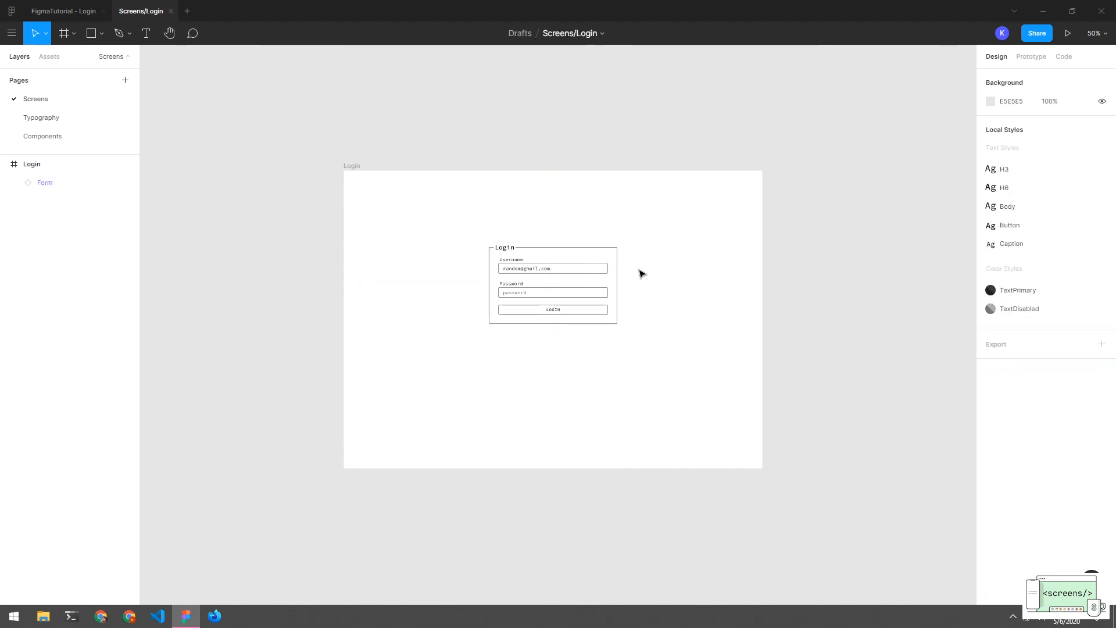
# Add a '<Screens />' heading text box above the form
pyautogui.press('t')
pyautogui.moveTo(508, 190); pyautogui.dragTo(617, 229)
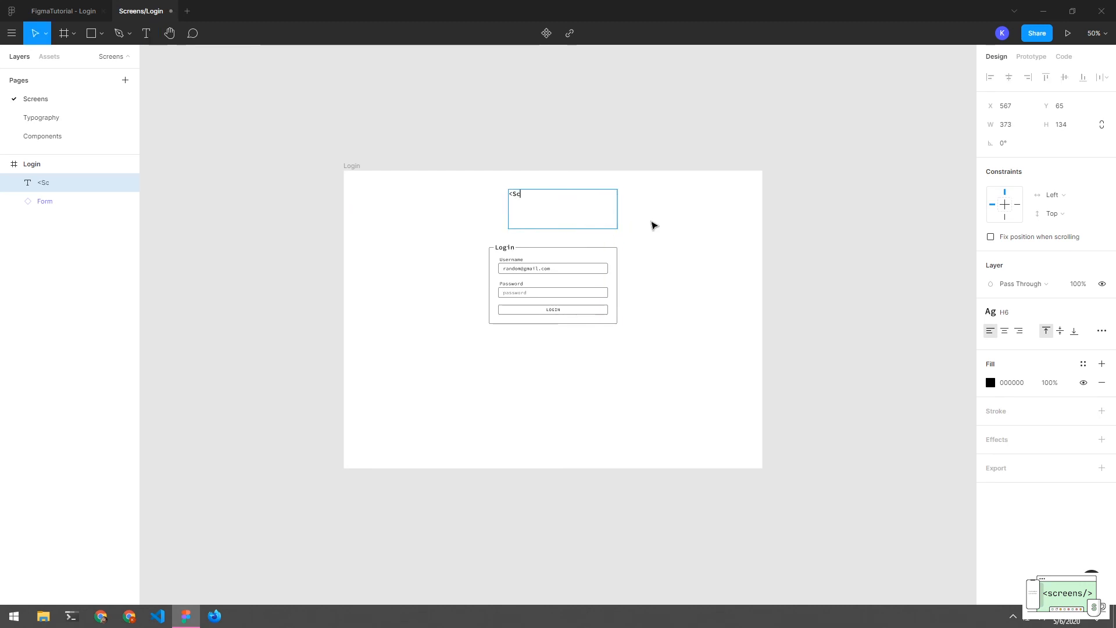
pyautogui.write('<Screens />')
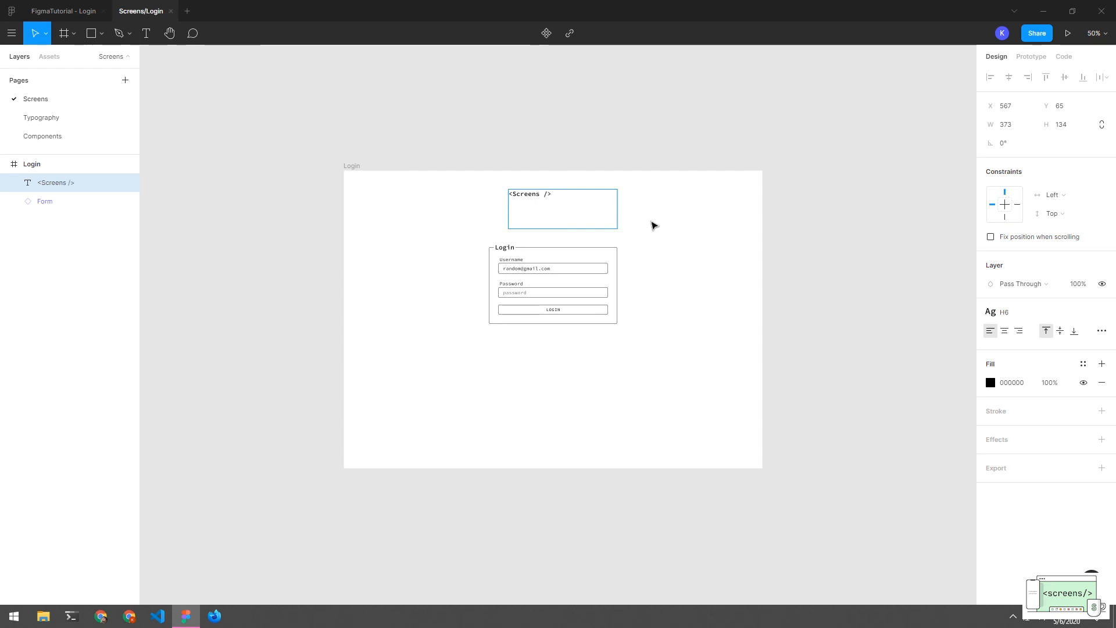
pyautogui.press('Escape')
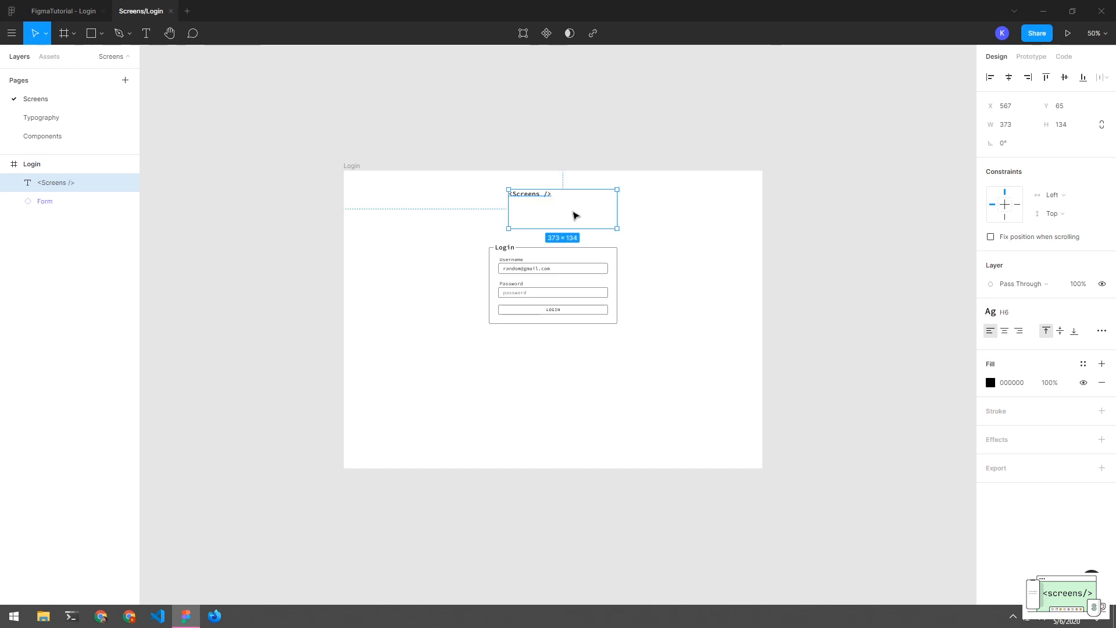
pyautogui.doubleClick(618, 211)
pyautogui.click(618, 211)
# Apply the H3 text style to the '<Screens />' heading and centre it above the form
pyautogui.moveTo(538, 197); pyautogui.dragTo(561, 210)
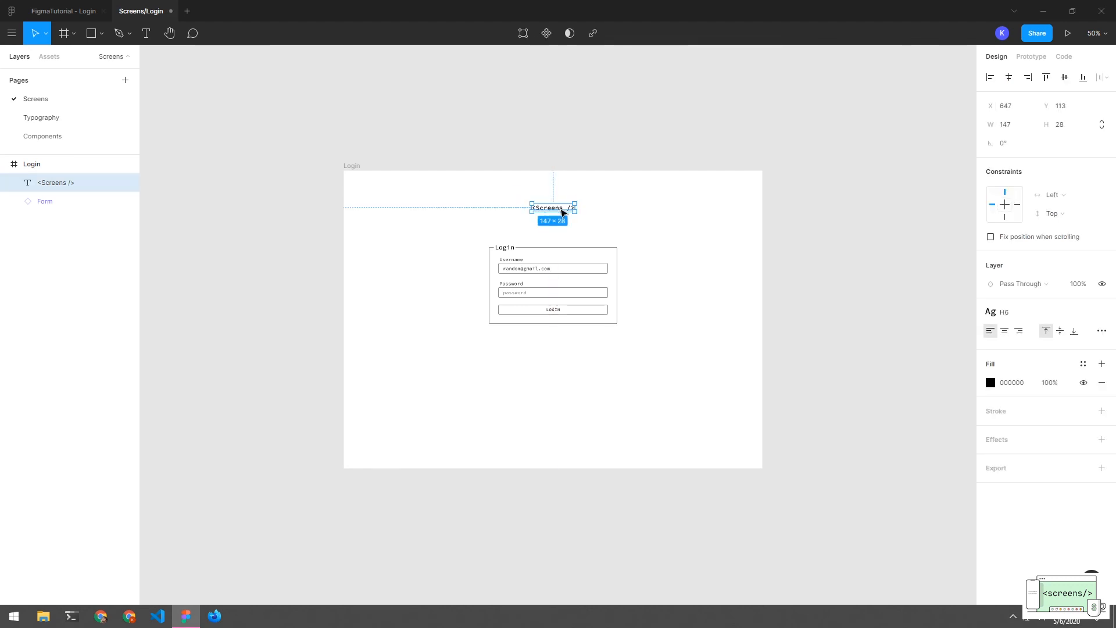
pyautogui.click(602, 223)
pyautogui.click(562, 208)
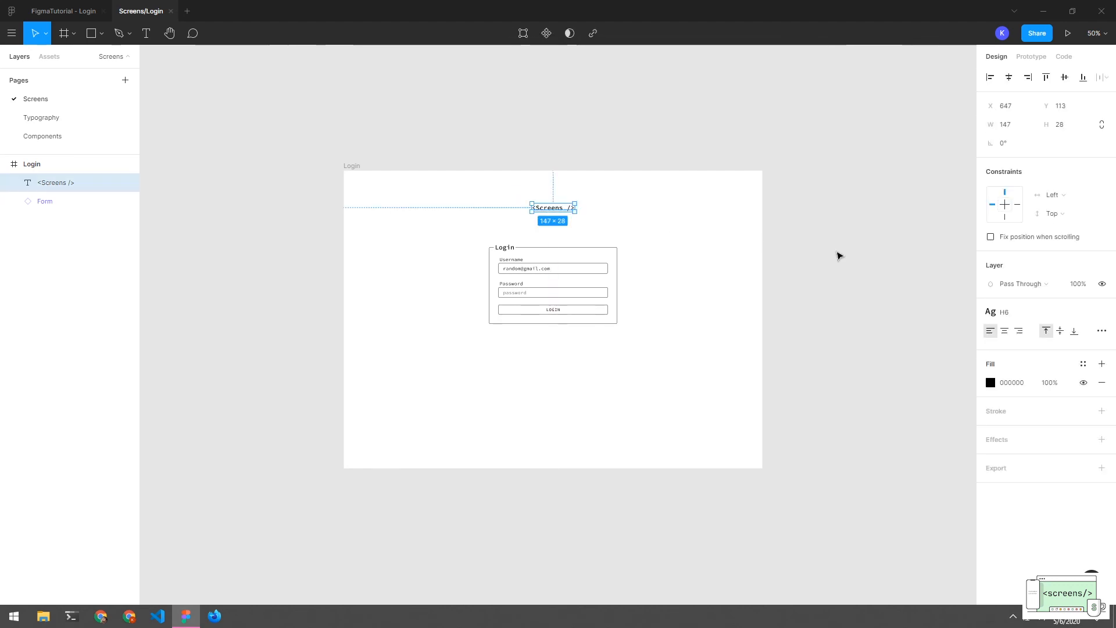
pyautogui.click(1024, 314)
pyautogui.click(1026, 353)
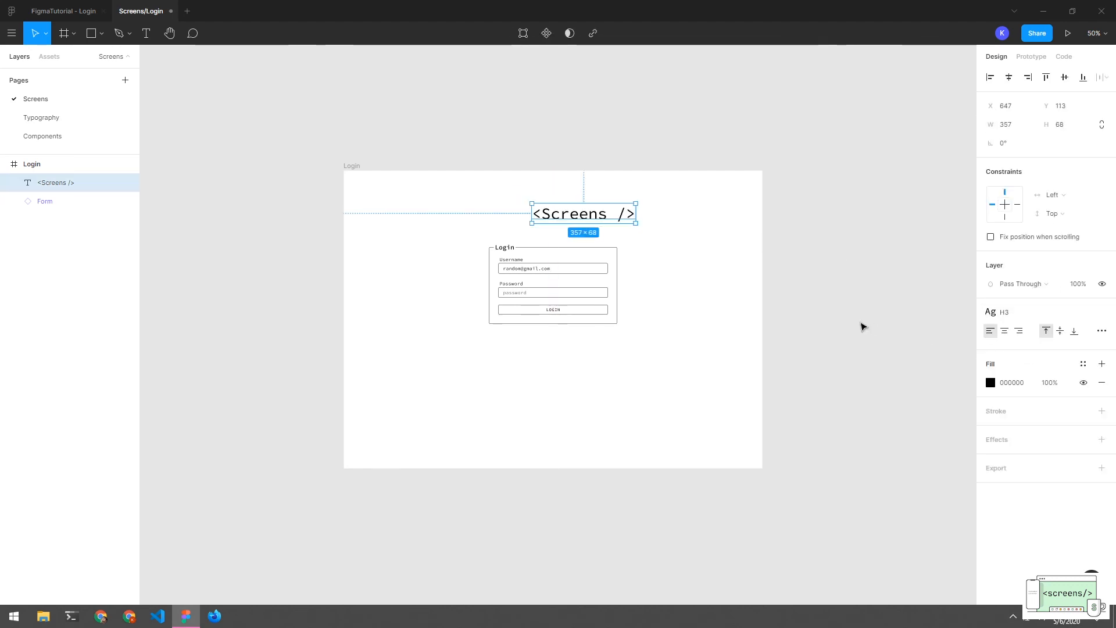
pyautogui.click(862, 324)
pyautogui.moveTo(563, 218); pyautogui.dragTo(537, 214)
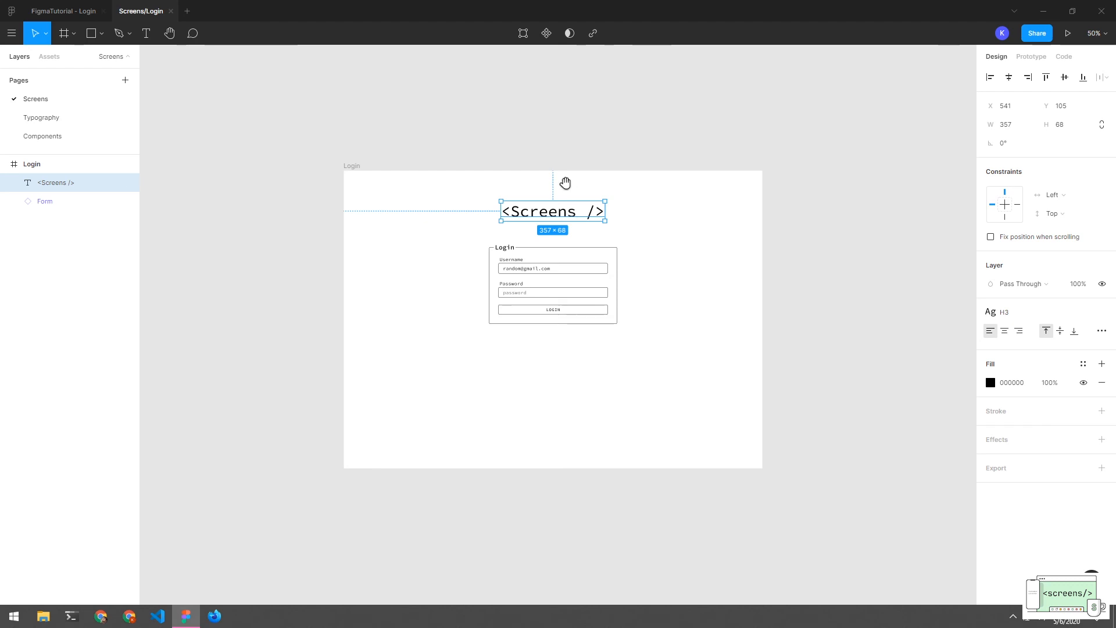
# Pan the whole Login frame into view and select it by its label
pyautogui.click(689, 251)
pyautogui.moveTo(662, 206); pyautogui.dragTo(557, 340)
pyautogui.click(728, 359)
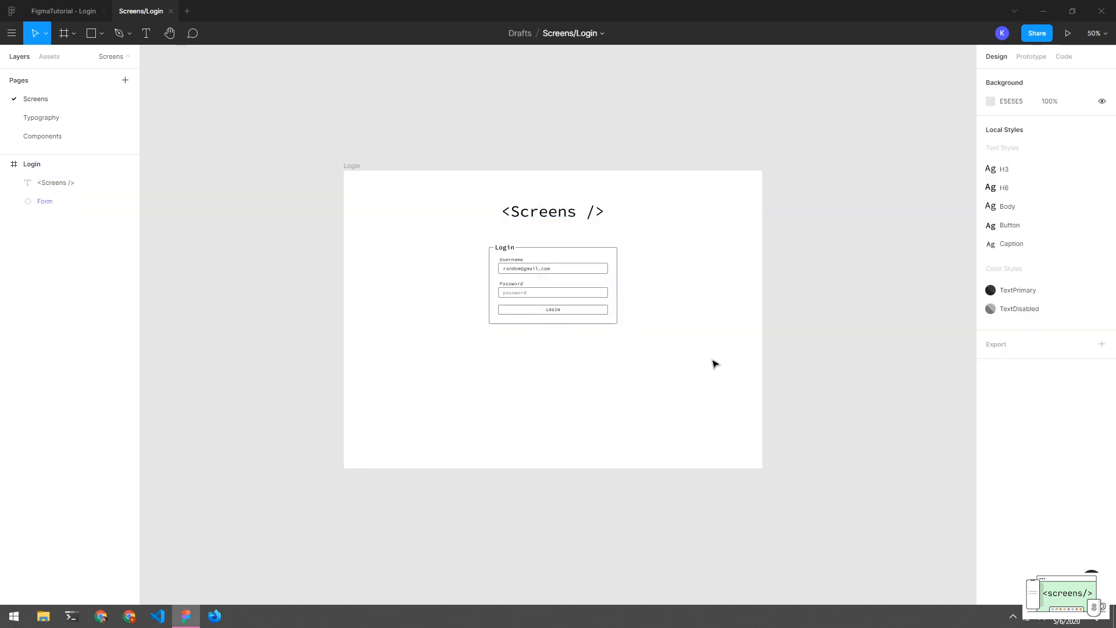
pyautogui.moveTo(625, 376); pyautogui.dragTo(491, 198)
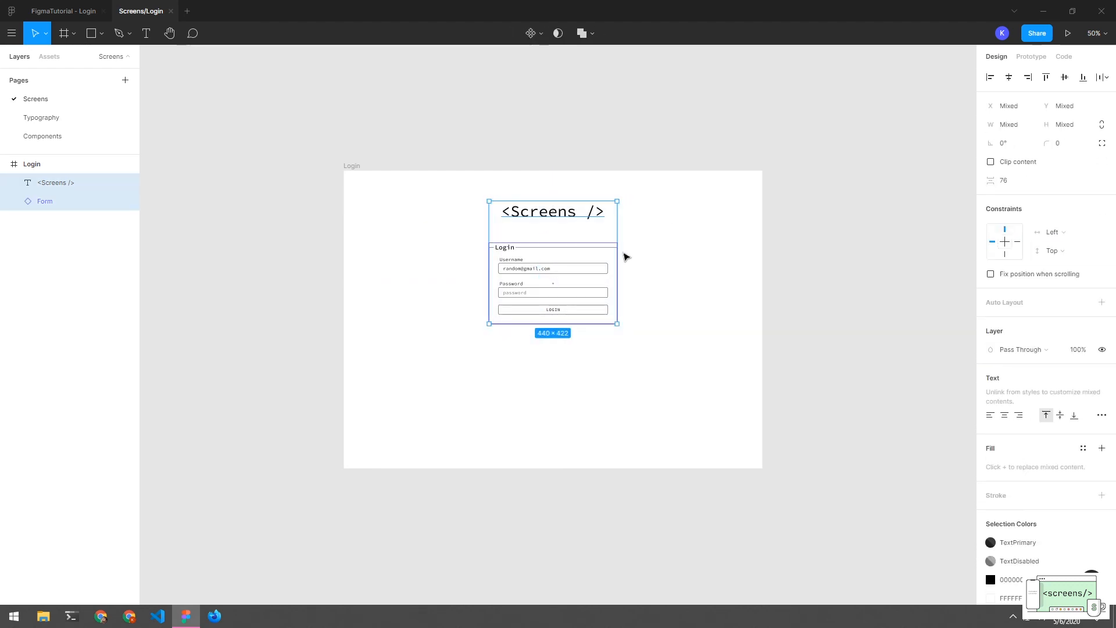
pyautogui.click(522, 152)
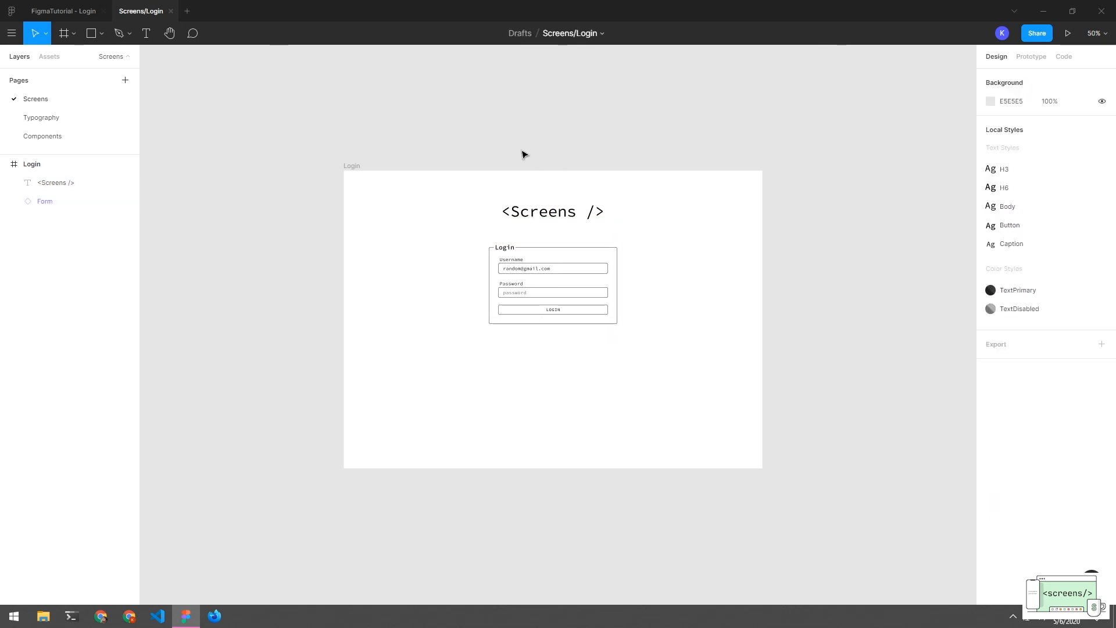
pyautogui.moveTo(683, 210); pyautogui.dragTo(548, 205)
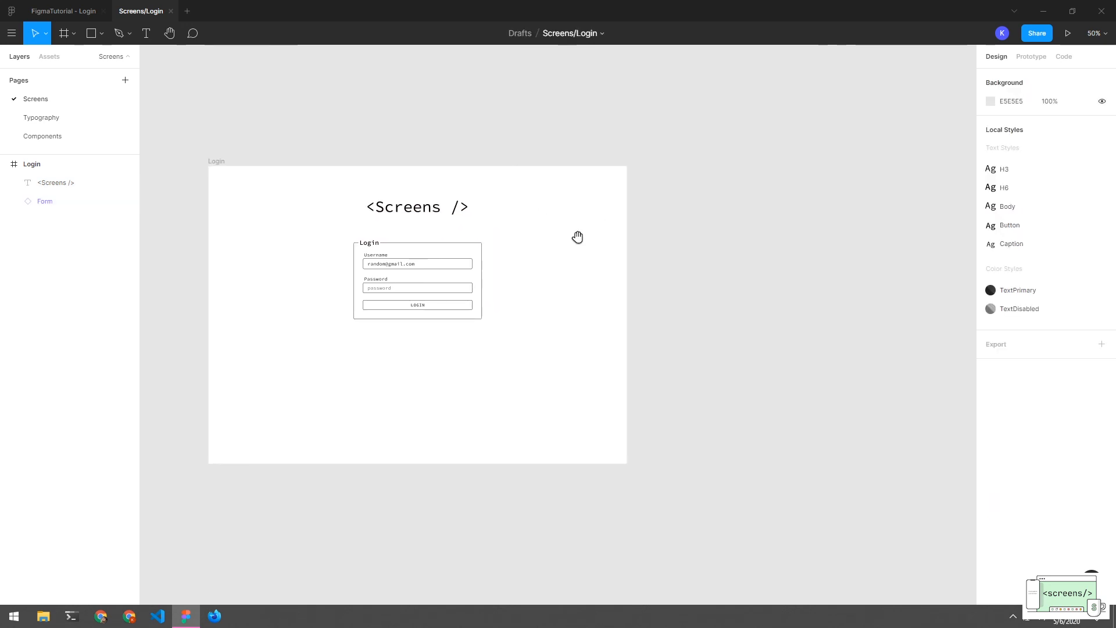
pyautogui.click(213, 161)
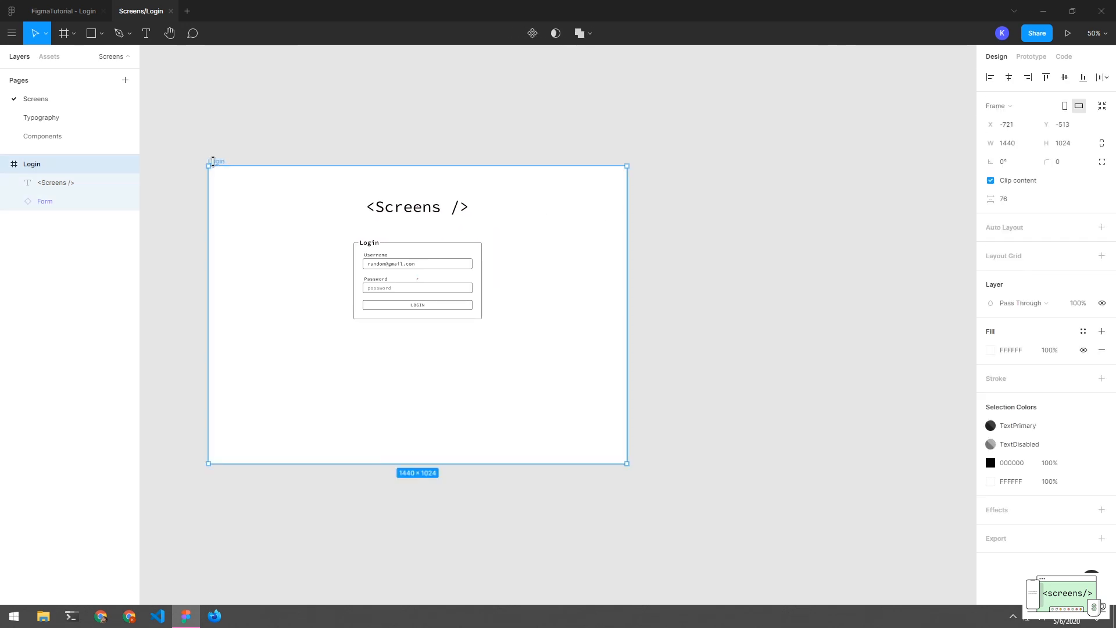
# Paste a copy of the Login frame and rename it Login/Hover
pyautogui.hotkey('ctrl', 'v')
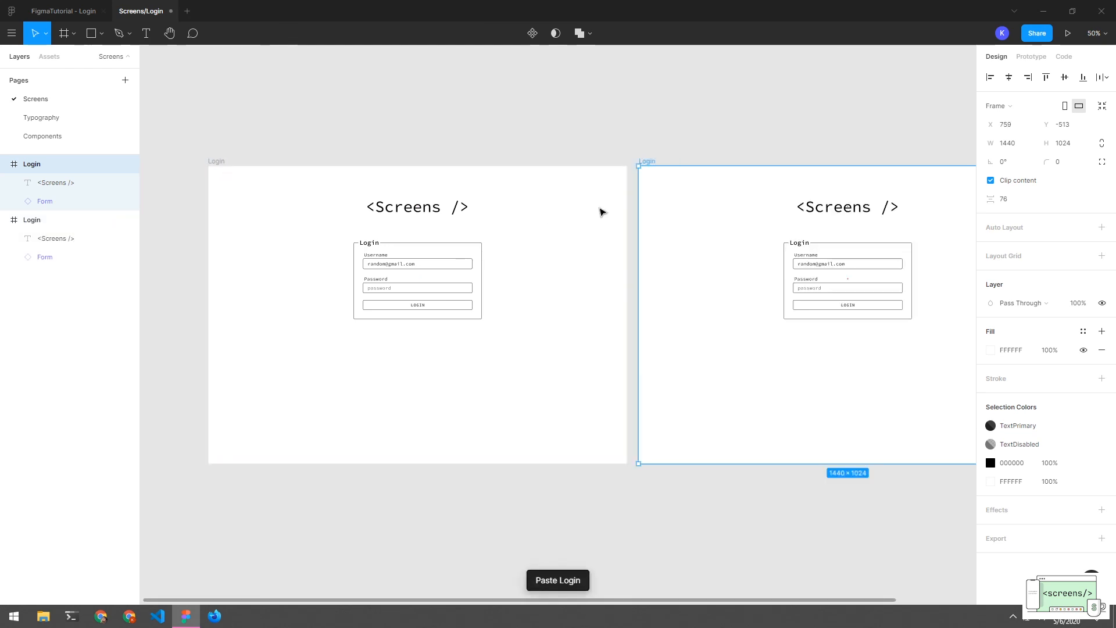
pyautogui.moveTo(754, 301); pyautogui.dragTo(637, 304)
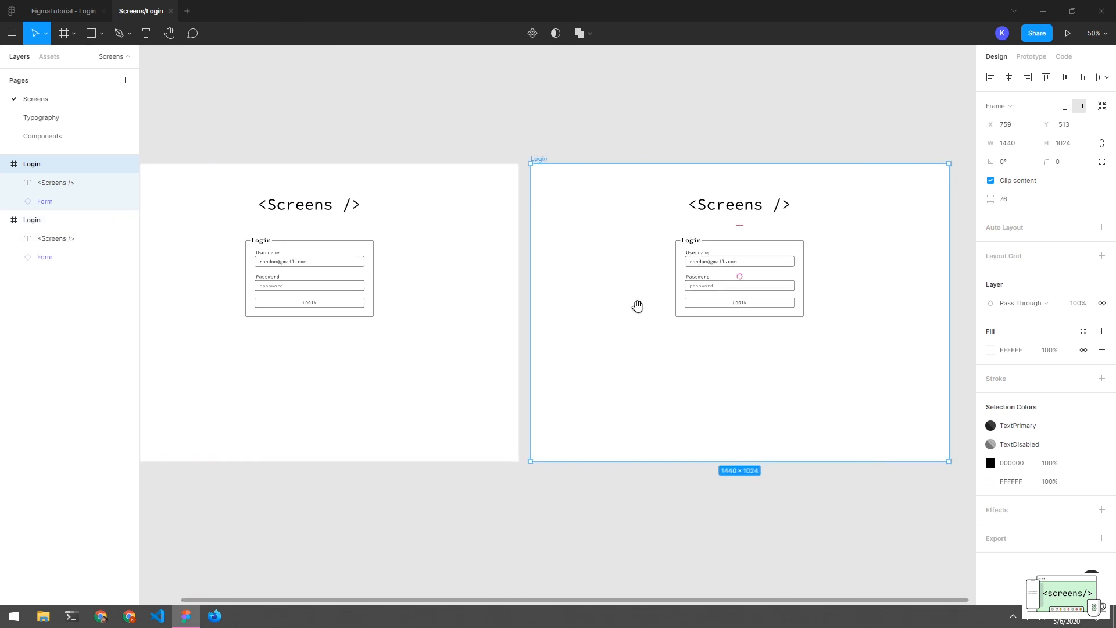
pyautogui.click(703, 325)
pyautogui.click(723, 311)
pyautogui.click(728, 305)
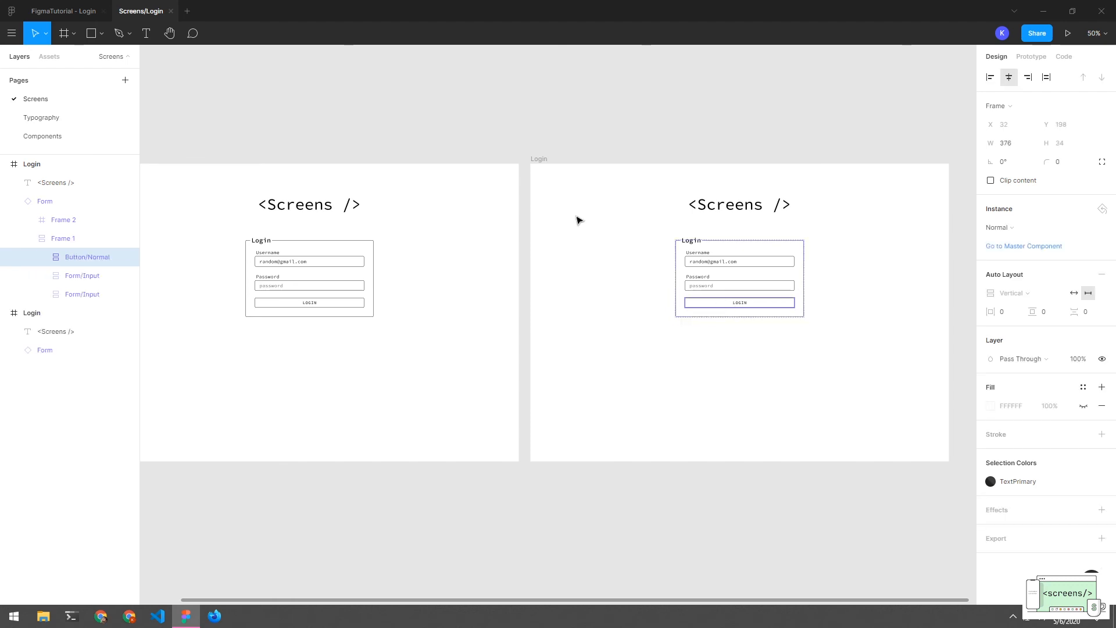
pyautogui.click(14, 201)
pyautogui.hotkey('alt', 'l')
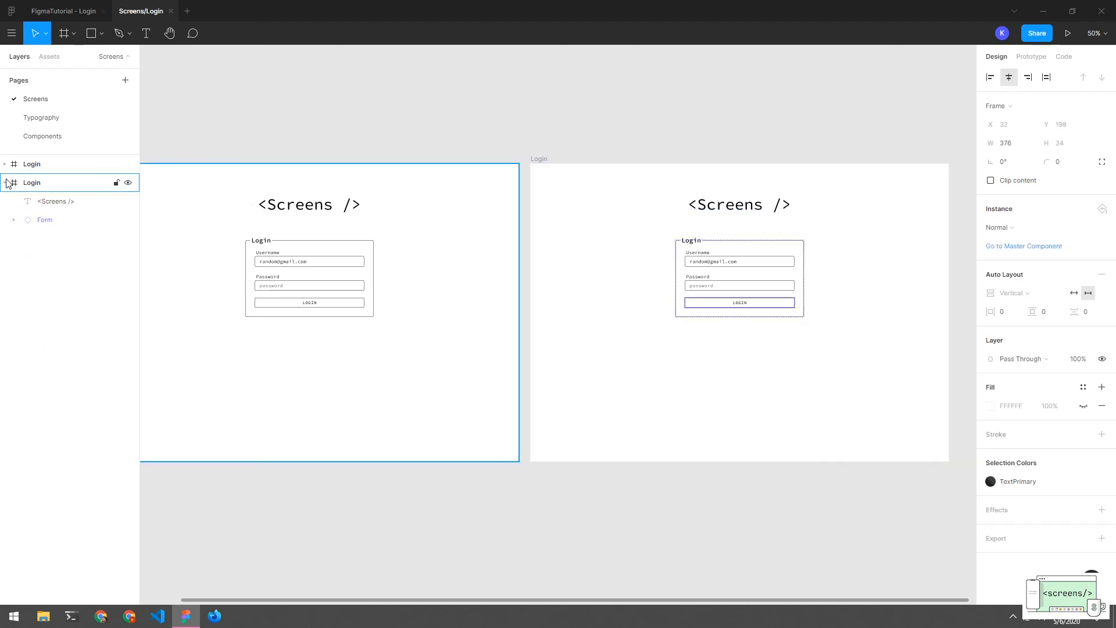
pyautogui.click(54, 167)
pyautogui.doubleClick(89, 168)
pyautogui.press('Right')
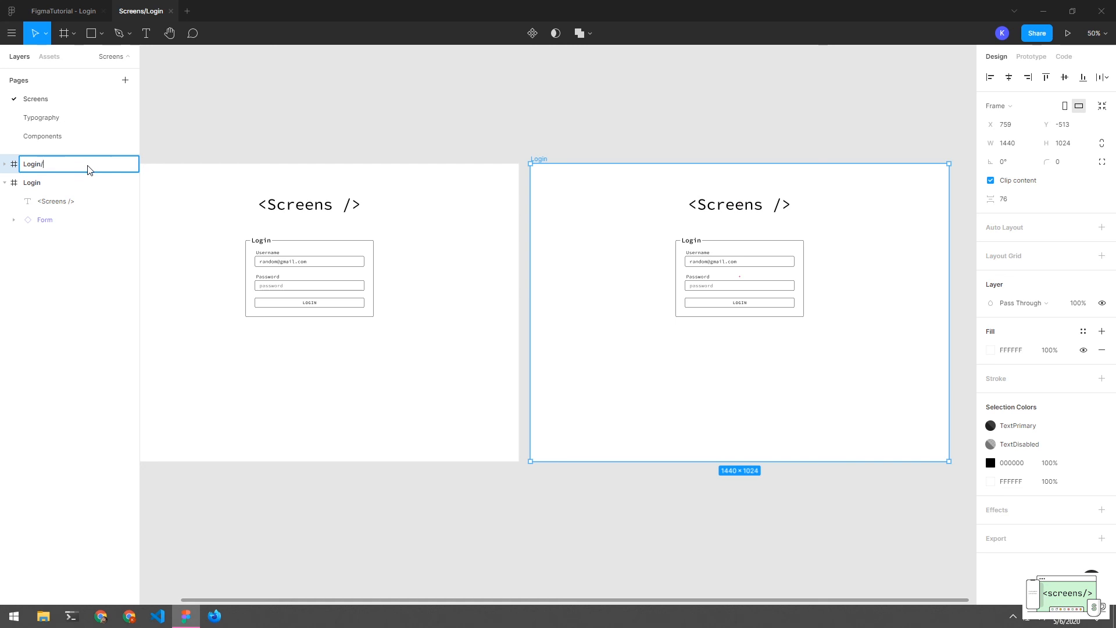
pyautogui.write('/Hob')
pyautogui.press('BackSpace')
pyautogui.write('ver')
pyautogui.press('Return')
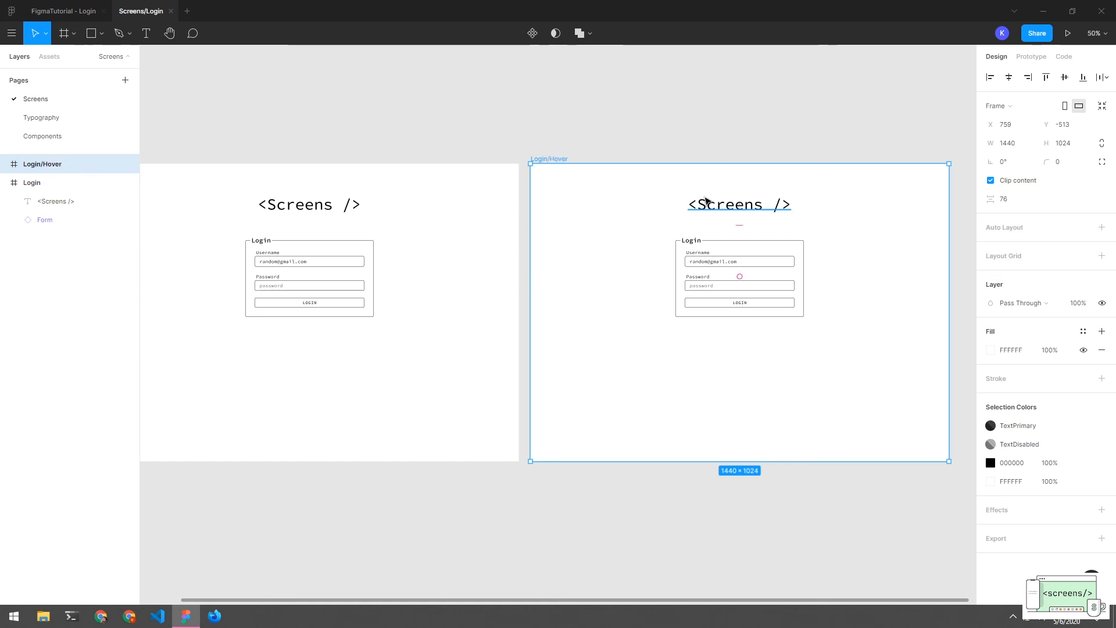
# Swap the copy's LOGIN button instance to the purple Hover variant
pyautogui.doubleClick(686, 302)
pyautogui.click(713, 304)
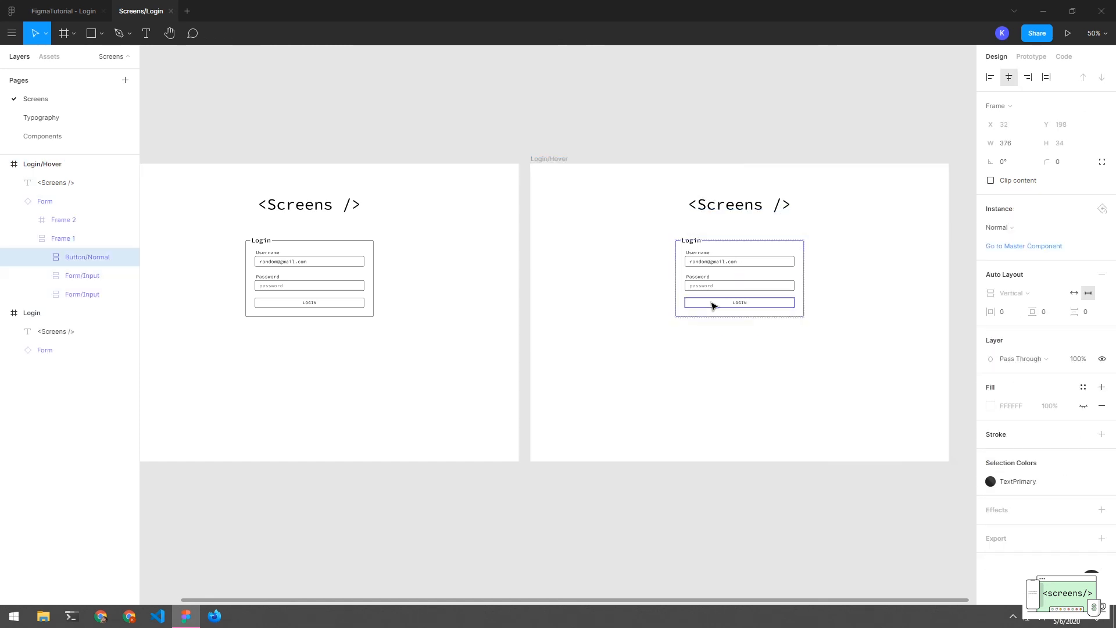
pyautogui.click(712, 303)
pyautogui.click(1016, 228)
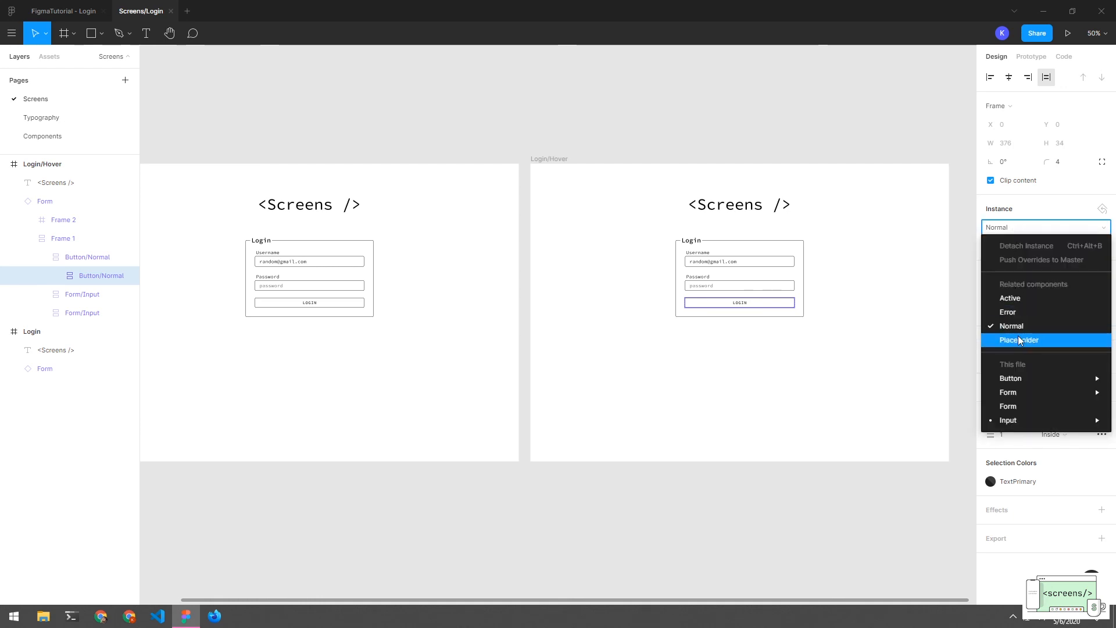
pyautogui.click(842, 304)
pyautogui.click(750, 301)
pyautogui.click(1014, 234)
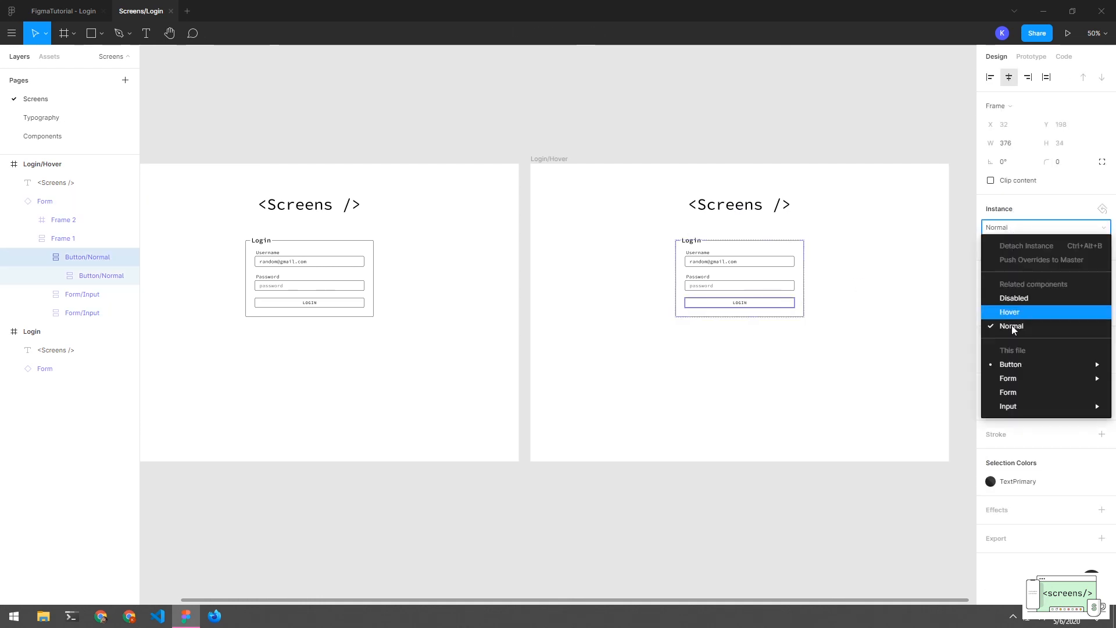
pyautogui.click(1012, 308)
pyautogui.click(875, 308)
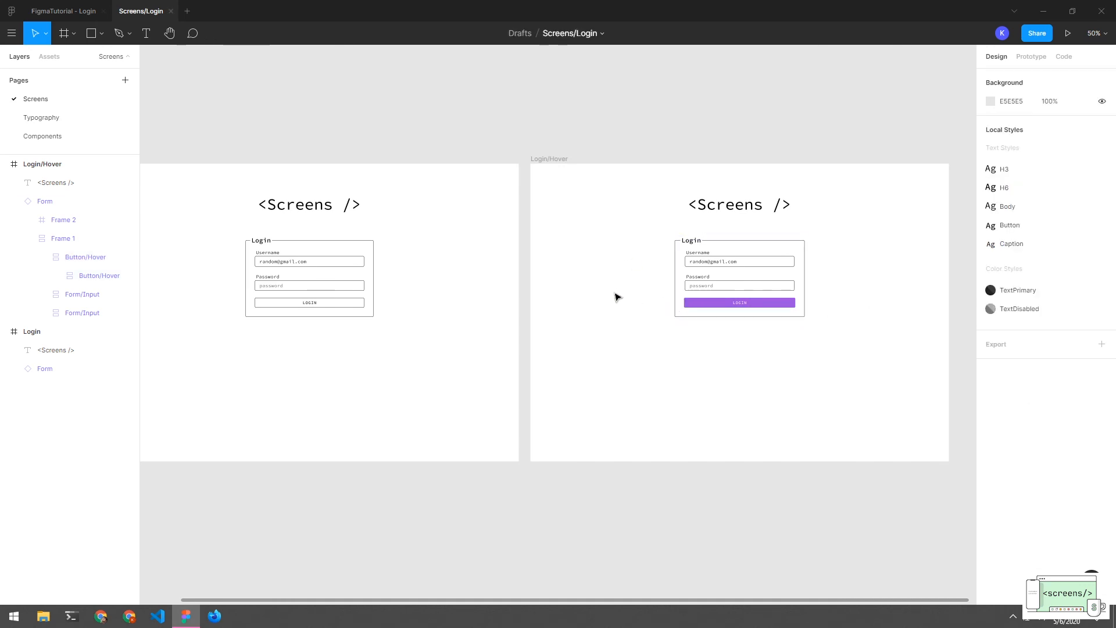
# In Prototype mode, connect the Login frame's LOGIN button to the Login/Hover frame
pyautogui.click(1029, 56)
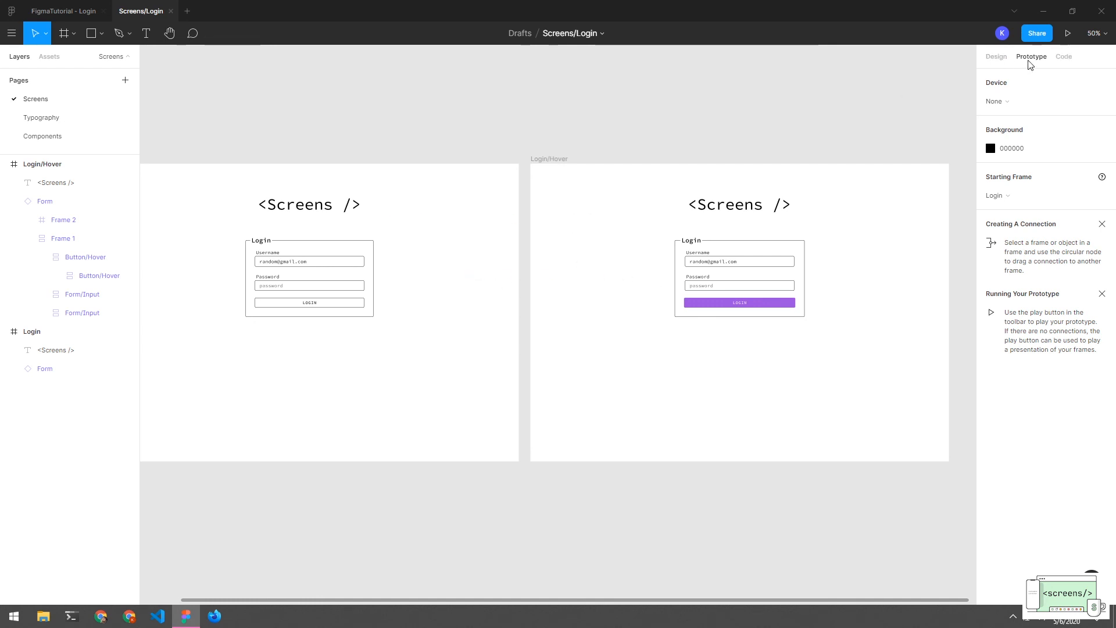
pyautogui.moveTo(423, 143); pyautogui.dragTo(570, 143)
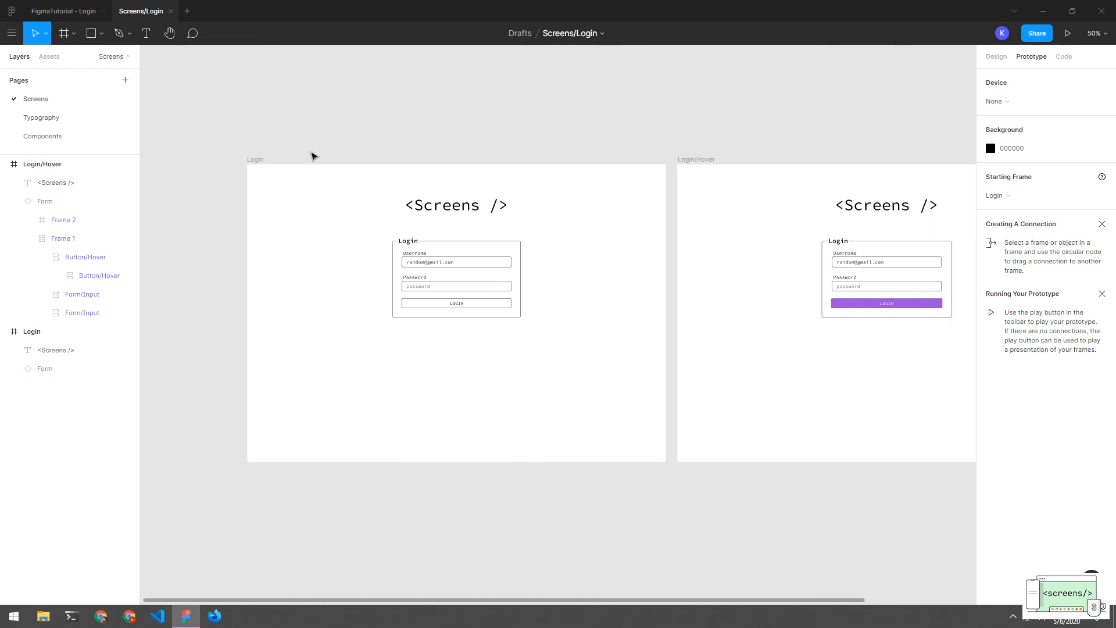
pyautogui.click(261, 161)
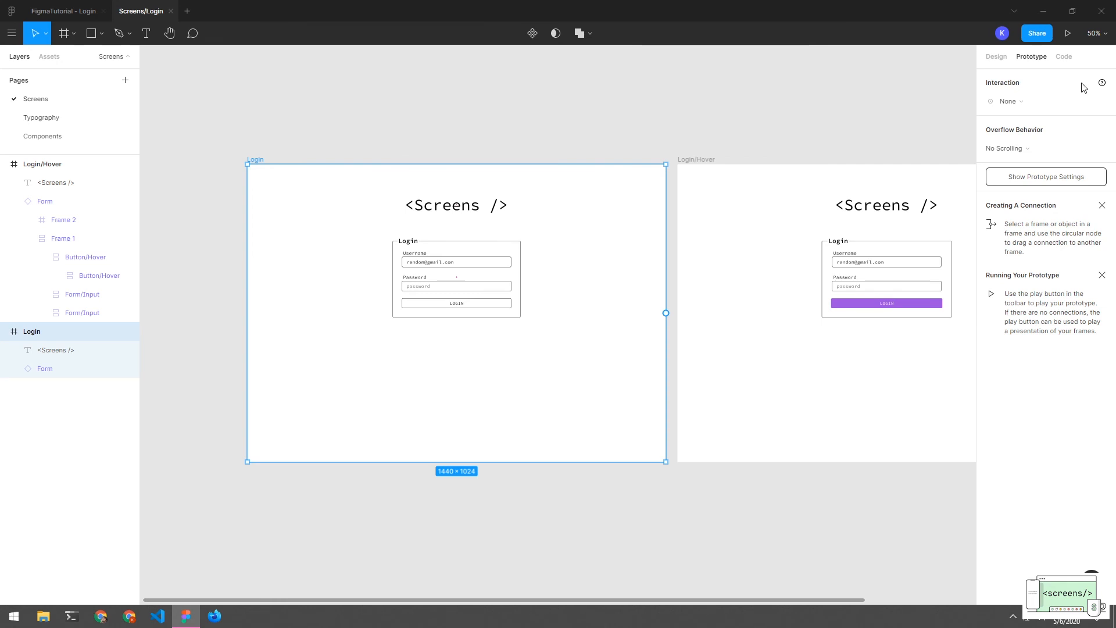
pyautogui.doubleClick(496, 302)
pyautogui.doubleClick(501, 303)
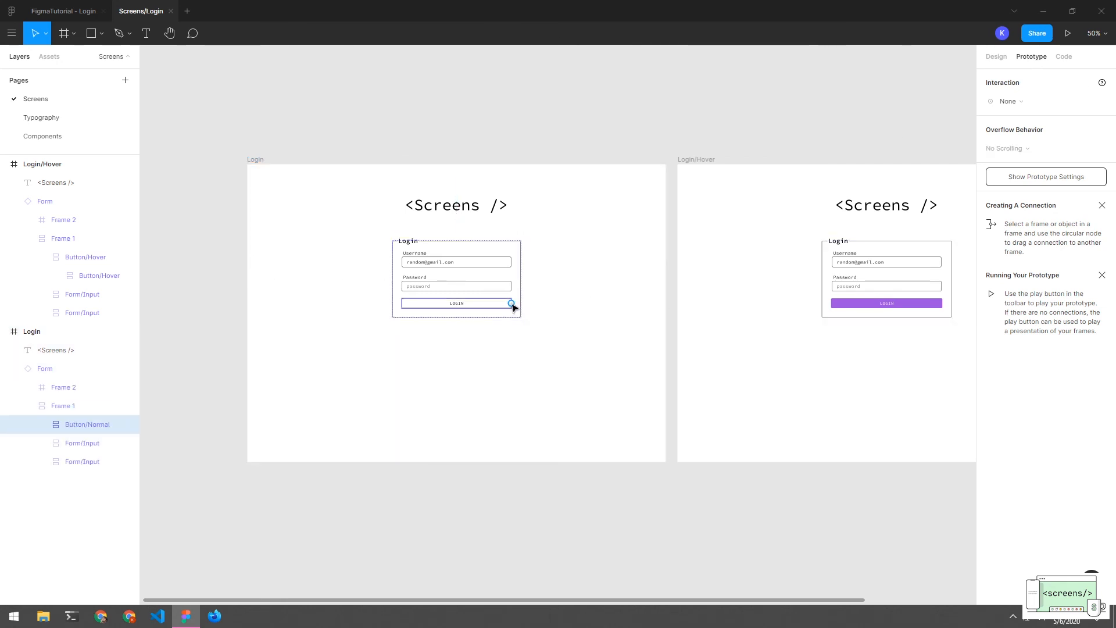
pyautogui.moveTo(512, 304); pyautogui.dragTo(718, 280)
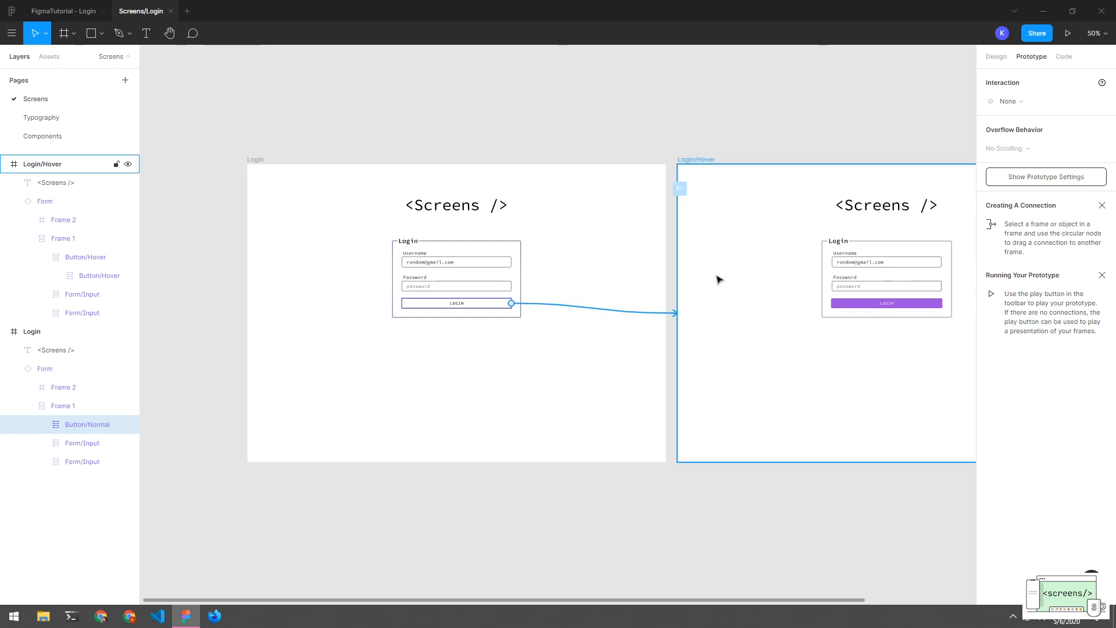
# Change the LOGIN button interaction's trigger from On Click to While Hovering
pyautogui.click(587, 356)
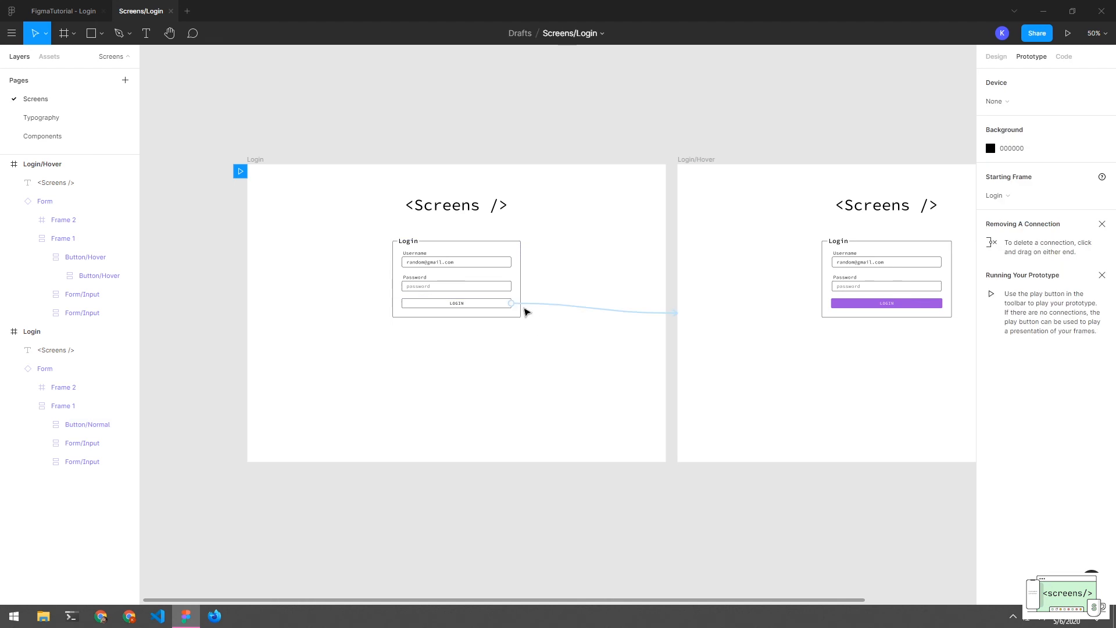
pyautogui.click(503, 306)
pyautogui.click(503, 306)
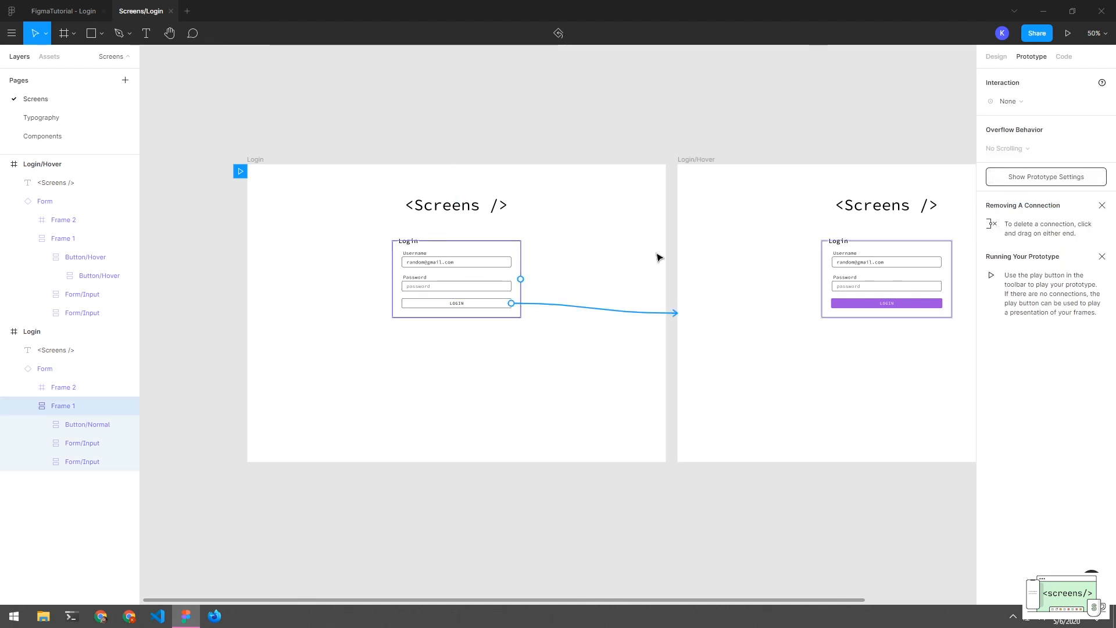
pyautogui.click(507, 302)
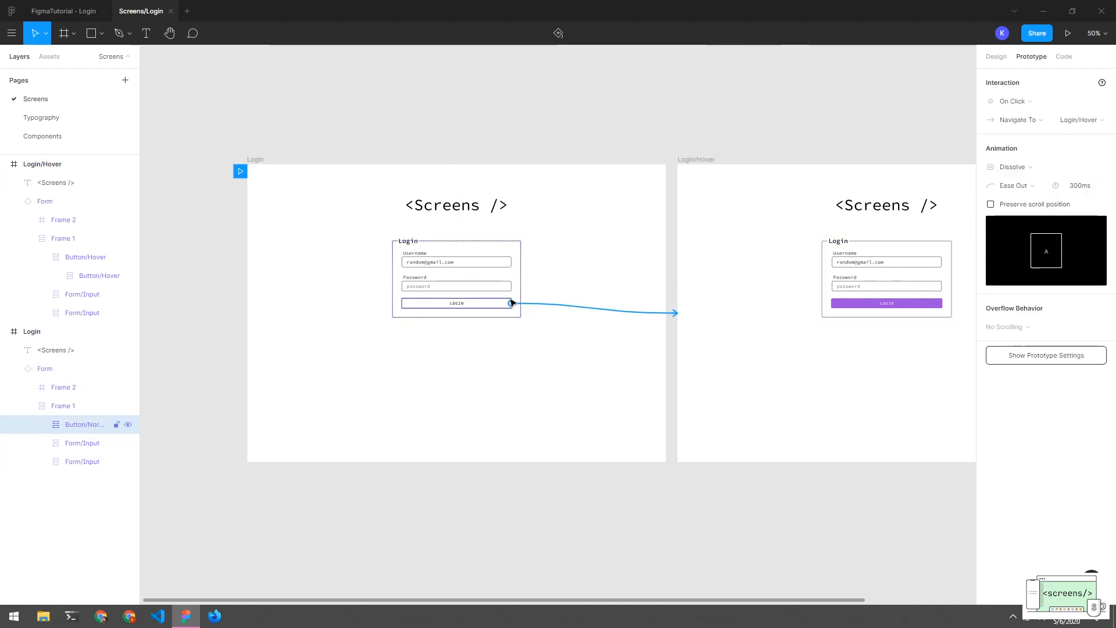
pyautogui.click(1040, 104)
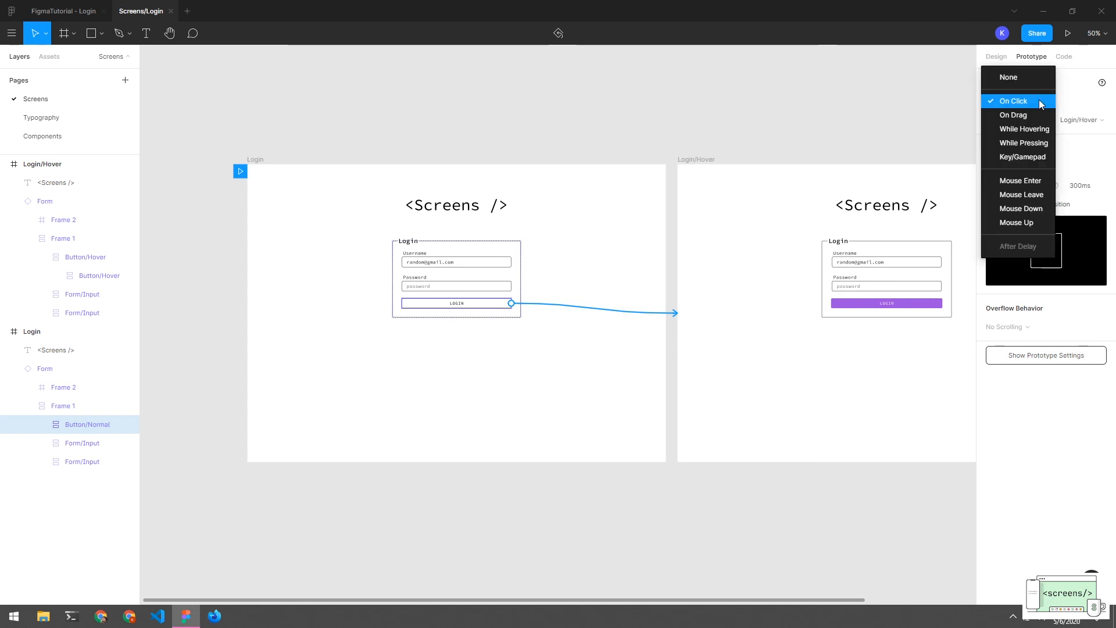
pyautogui.click(1040, 128)
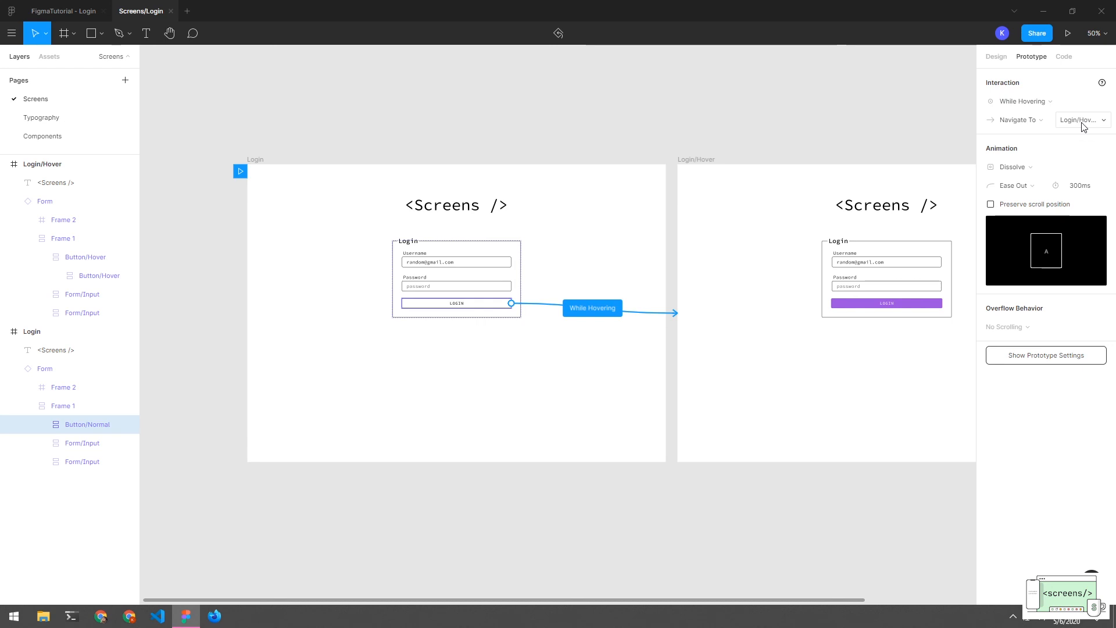
pyautogui.click(780, 138)
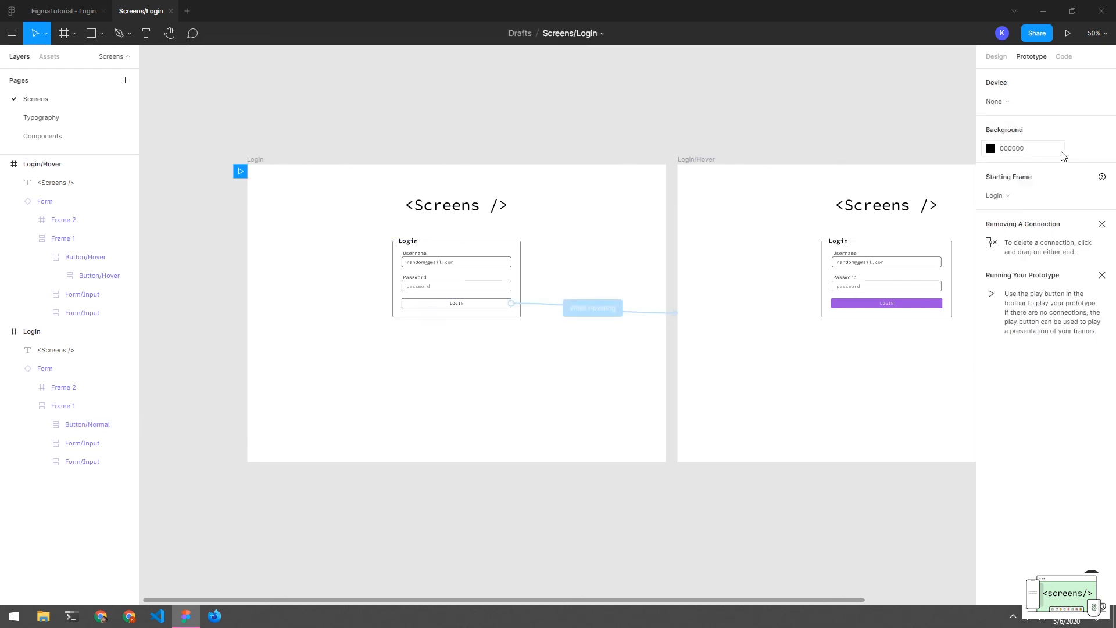
pyautogui.click(1068, 33)
# Test the LOGIN button's purple hover effect in the prototype preview, then close the preview
pyautogui.click(538, 591)
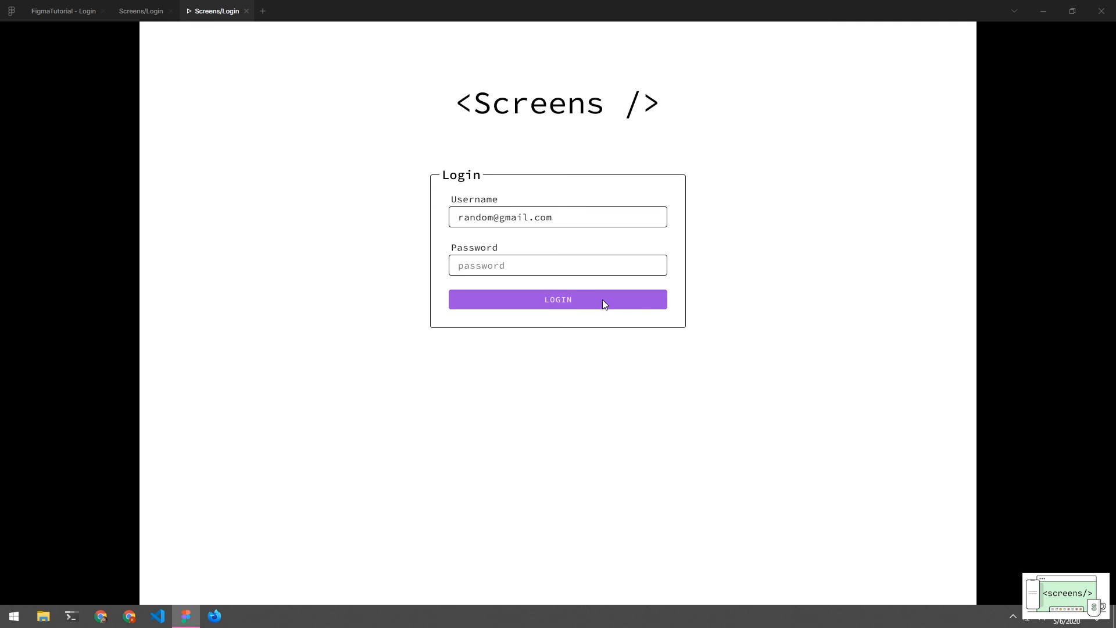
pyautogui.click(1064, 117)
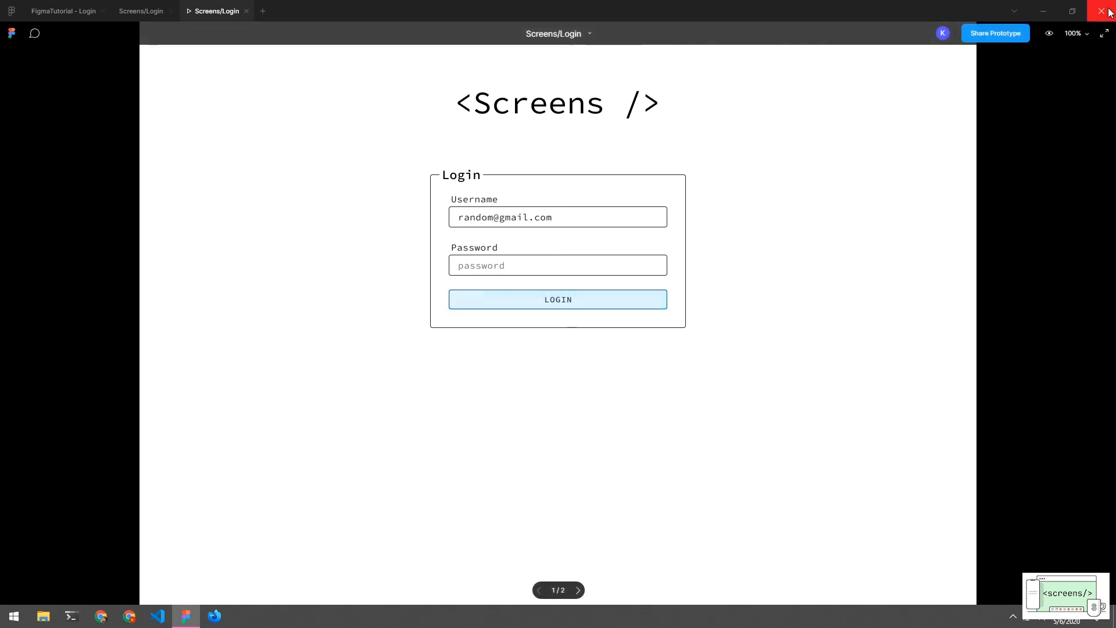
pyautogui.click(246, 11)
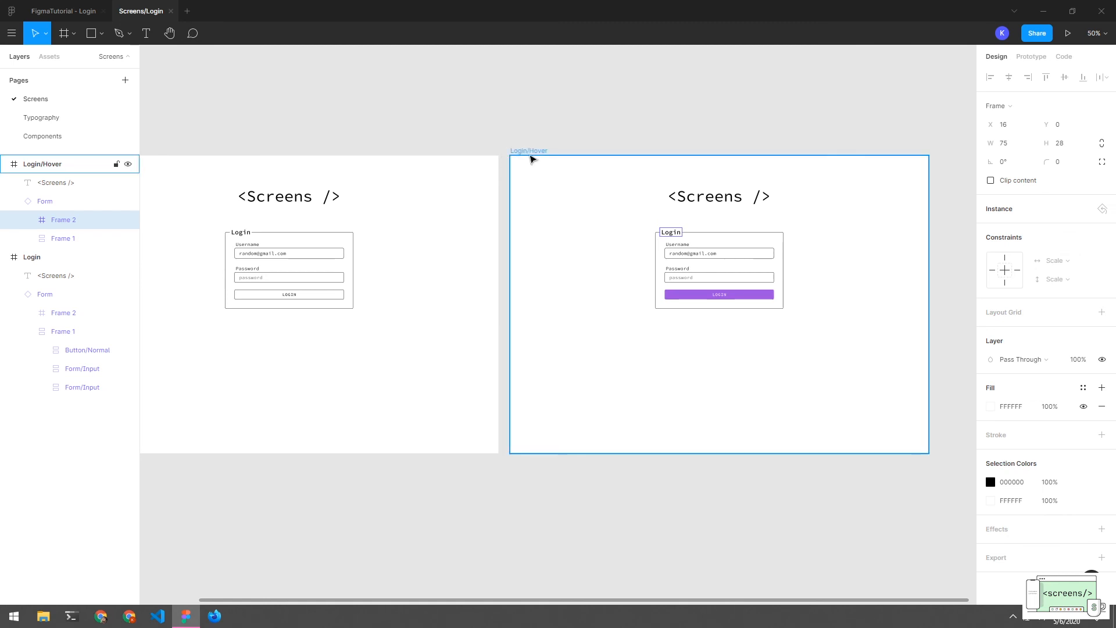
# Duplicate the Login/Hover frame with Ctrl+D and rename the copy Login/Loading
pyautogui.click(523, 152)
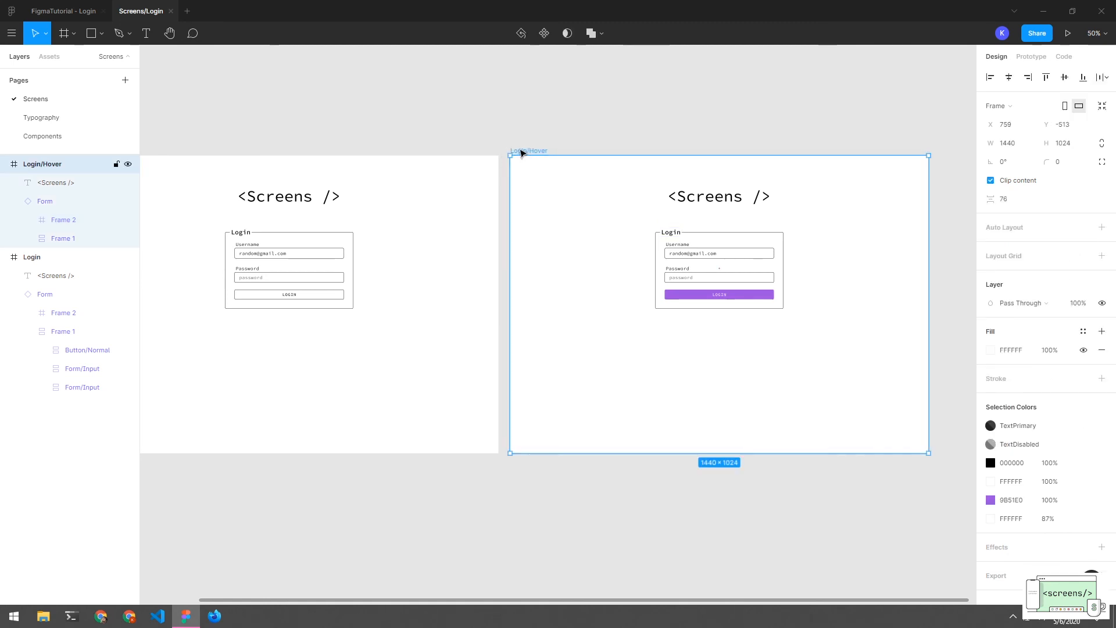
pyautogui.hotkey('ctrl', 'd')
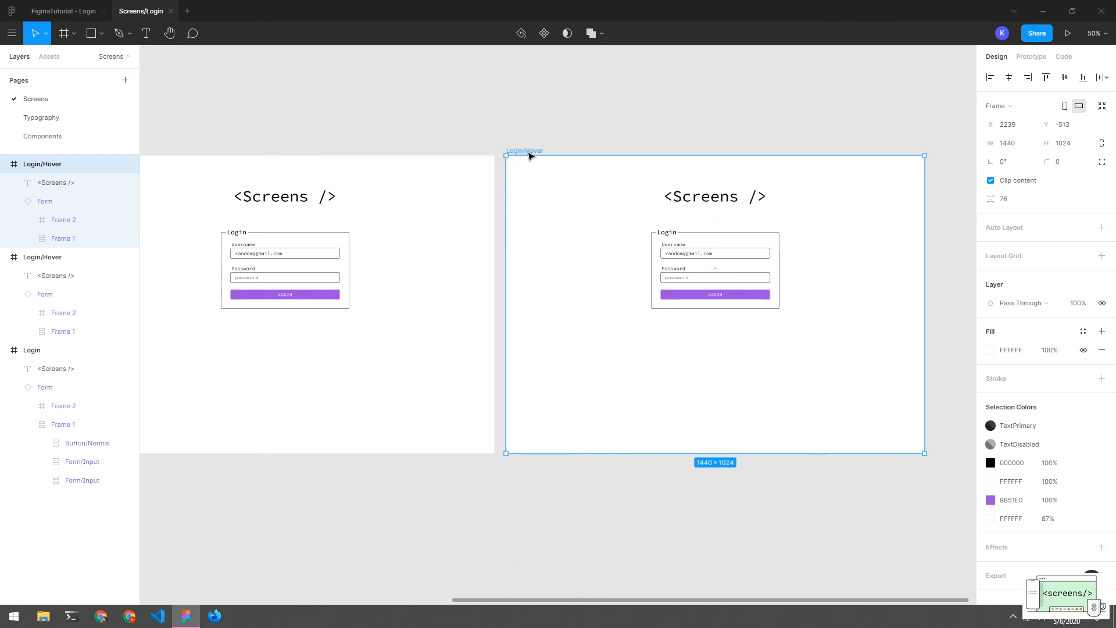
pyautogui.click(547, 152)
pyautogui.click(541, 152)
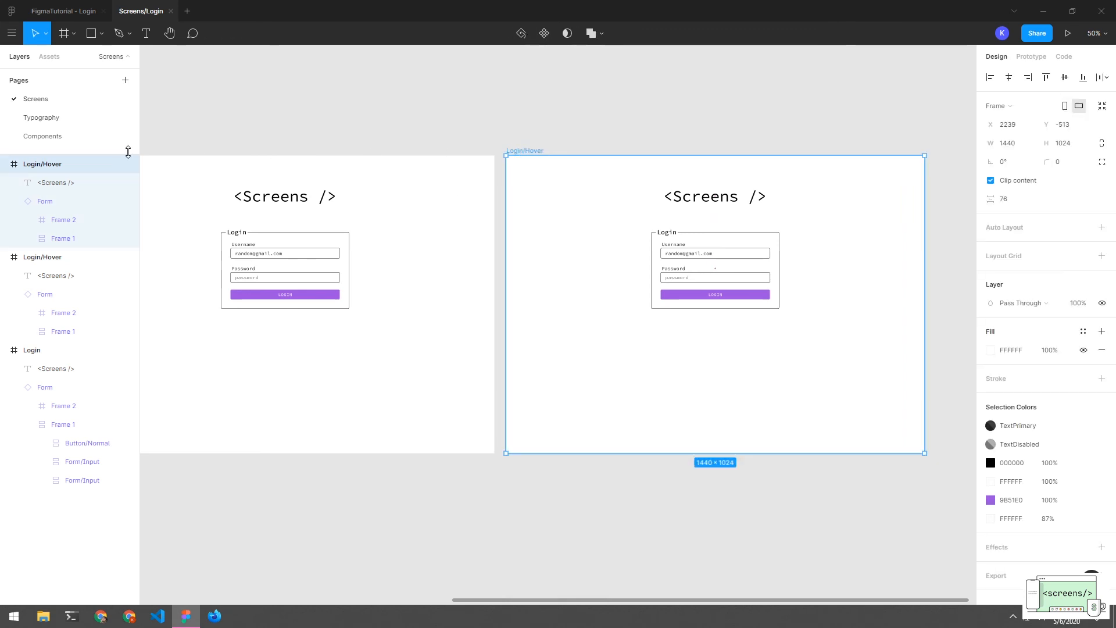
pyautogui.doubleClick(104, 165)
pyautogui.press('BackSpace')
pyautogui.press('BackSpace')
pyautogui.press('BackSpace')
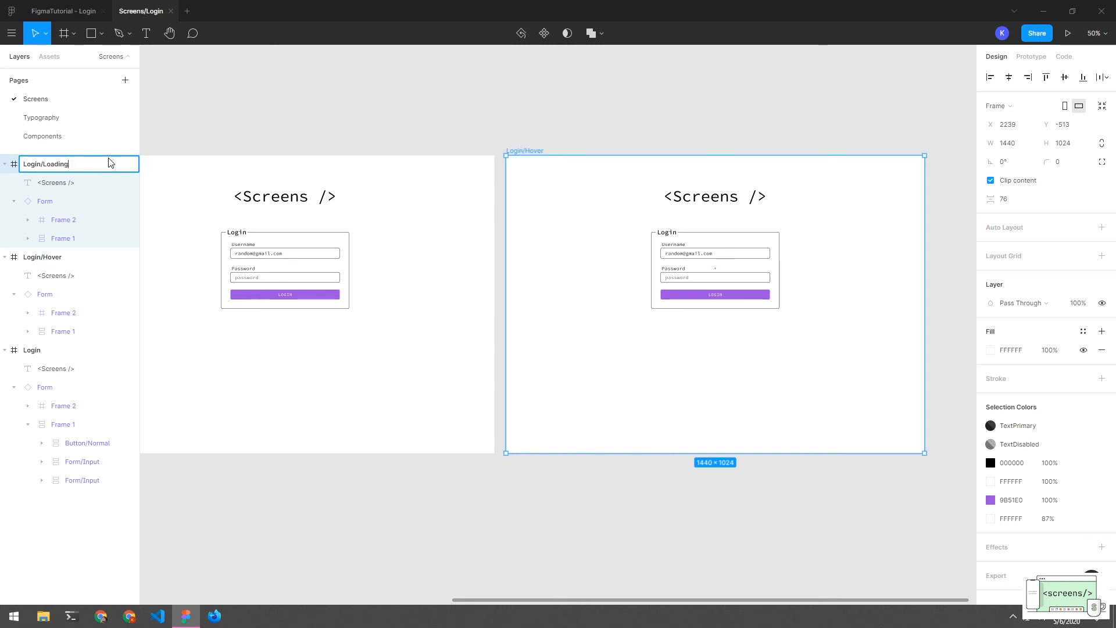
pyautogui.write('Loading')
pyautogui.press('Return')
# Check the Login/Hover button's interaction, then pan to and select the whole Login/Loading frame
pyautogui.click(461, 124)
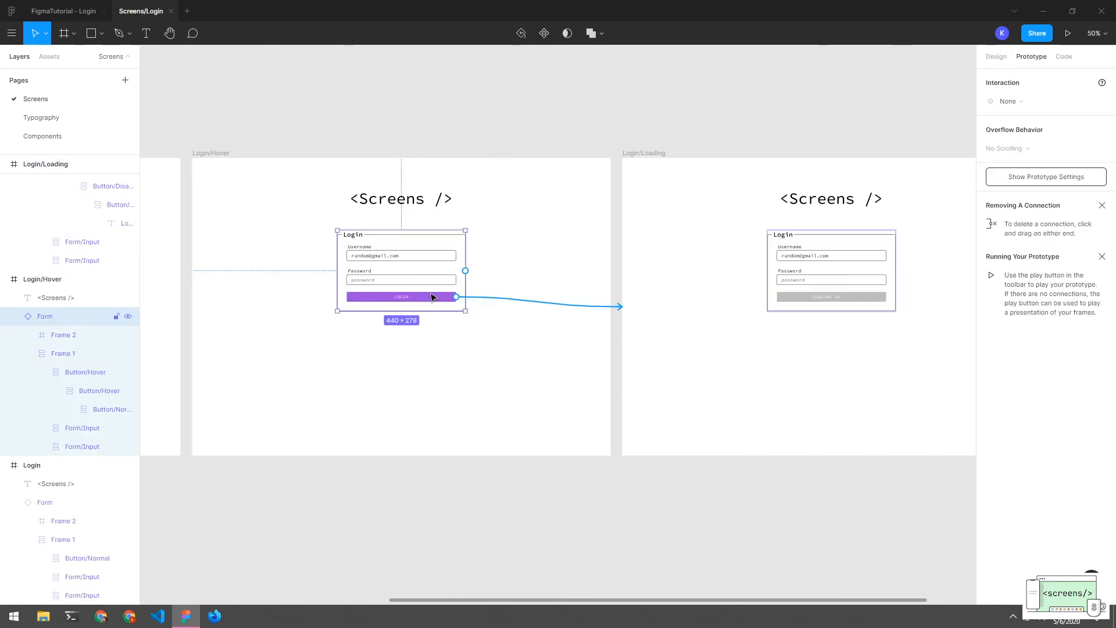
pyautogui.click(456, 301)
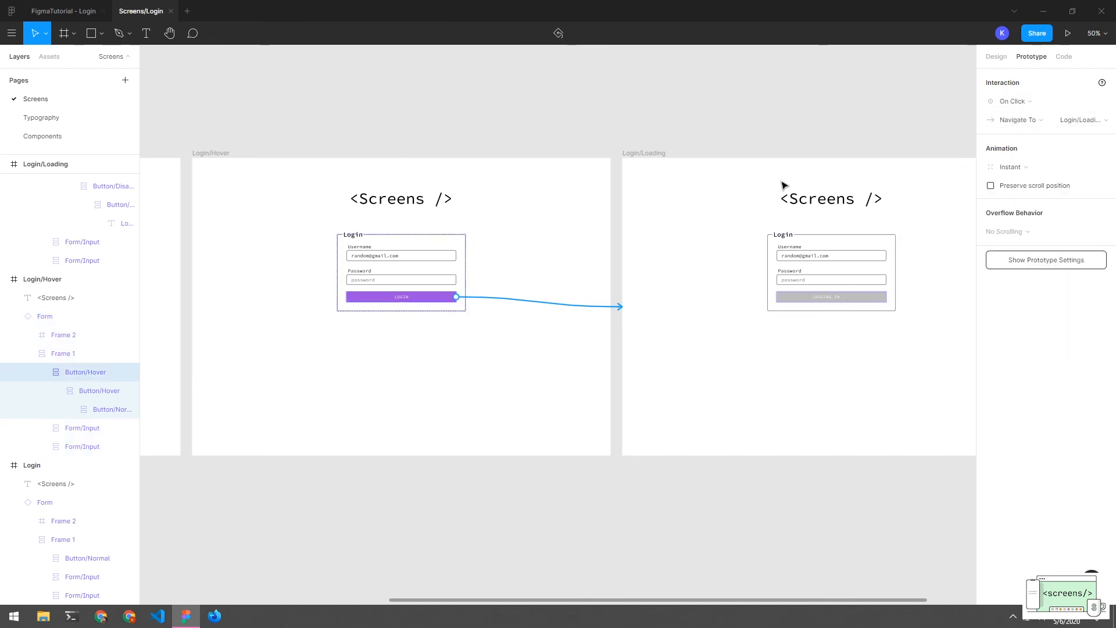
pyautogui.moveTo(838, 486); pyautogui.dragTo(677, 486)
pyautogui.moveTo(765, 423); pyautogui.dragTo(607, 427)
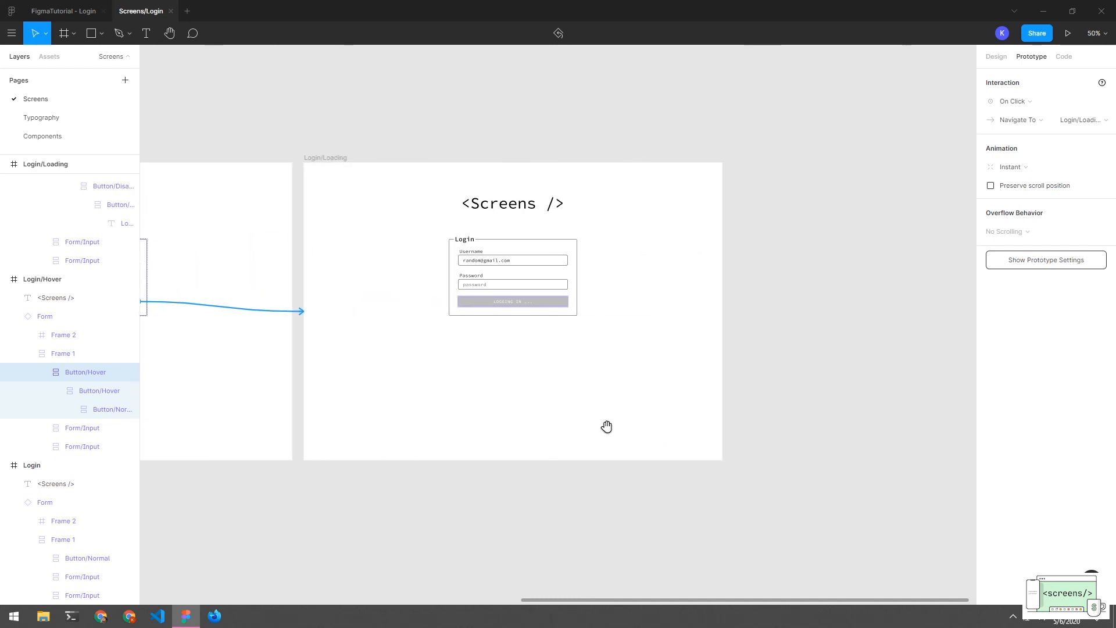
pyautogui.click(319, 168)
pyautogui.click(320, 158)
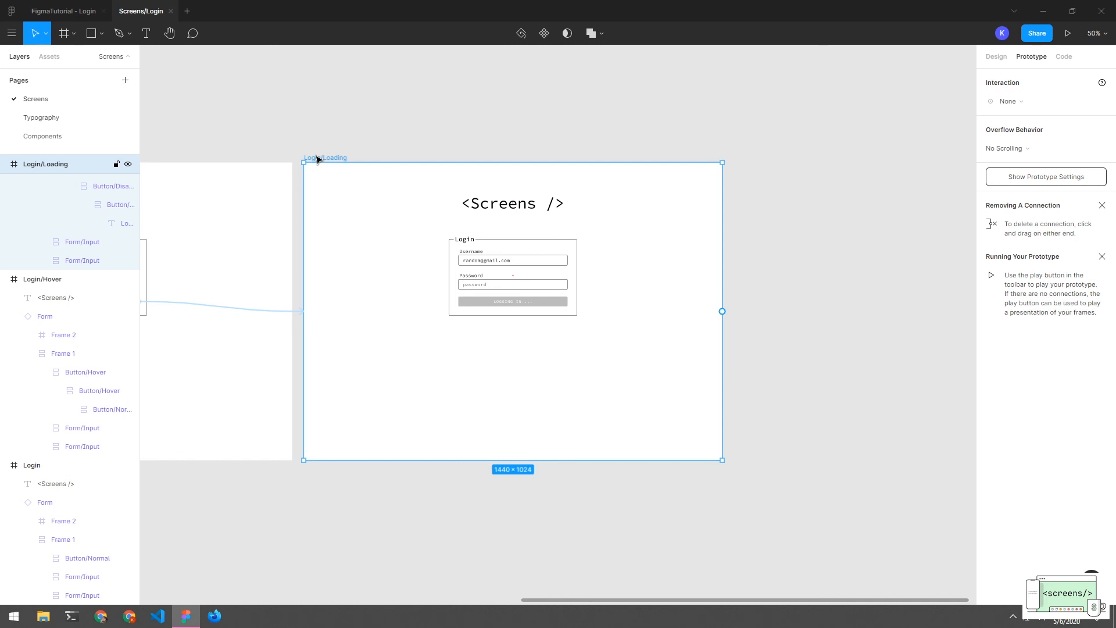
# Paste a copy of the Login/Loading frame and delete its login form
pyautogui.hotkey('ctrl', 'v')
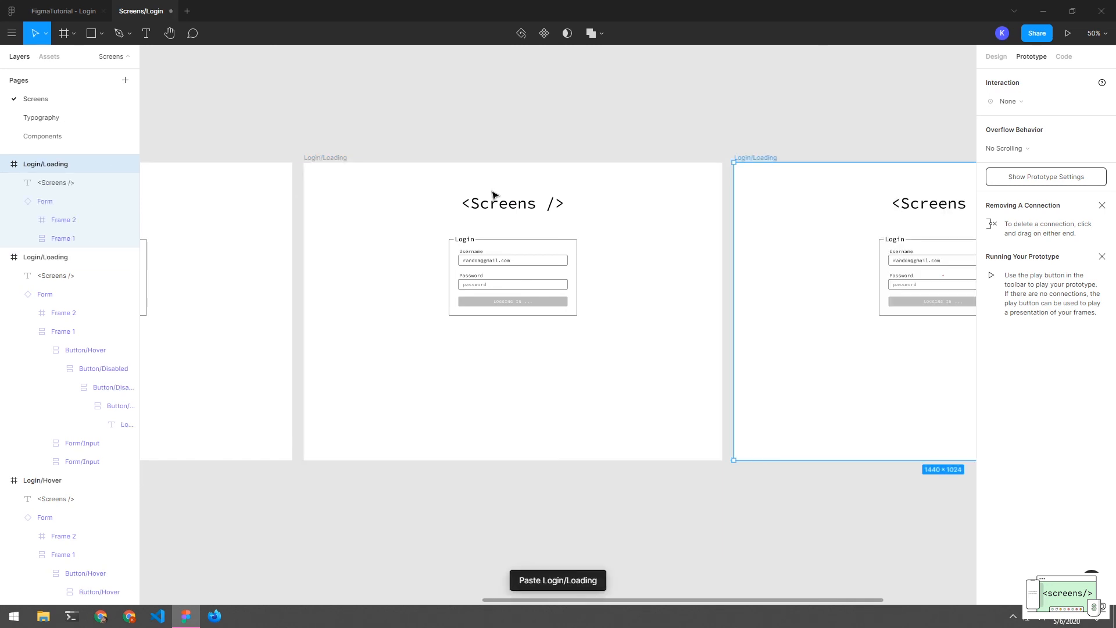
pyautogui.moveTo(790, 321); pyautogui.dragTo(555, 349)
pyautogui.click(403, 354)
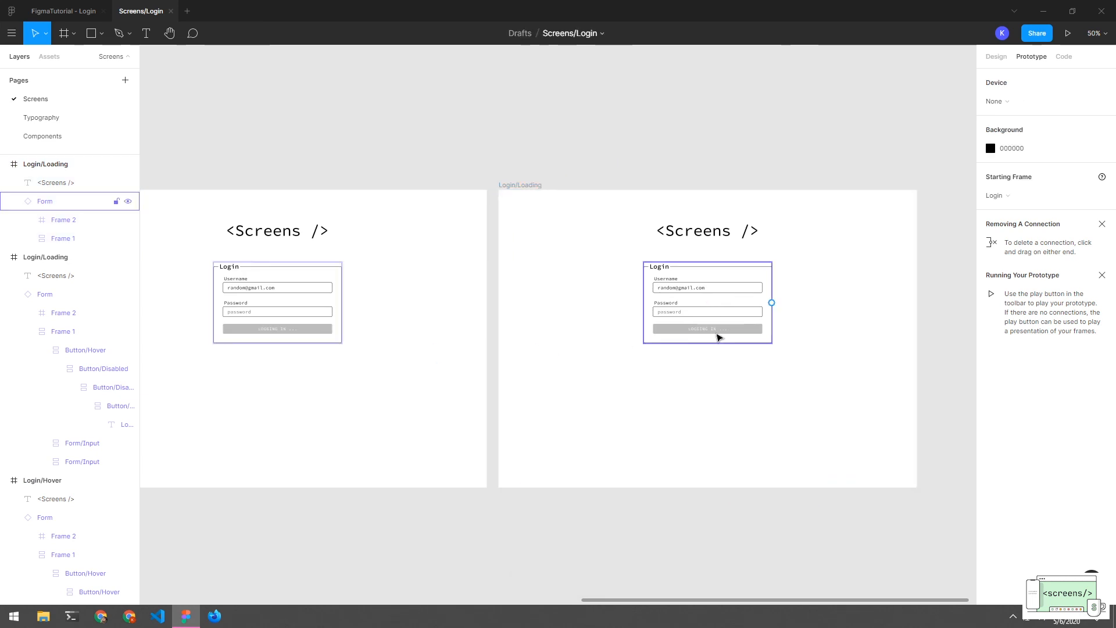
pyautogui.click(718, 321)
pyautogui.press('Delete')
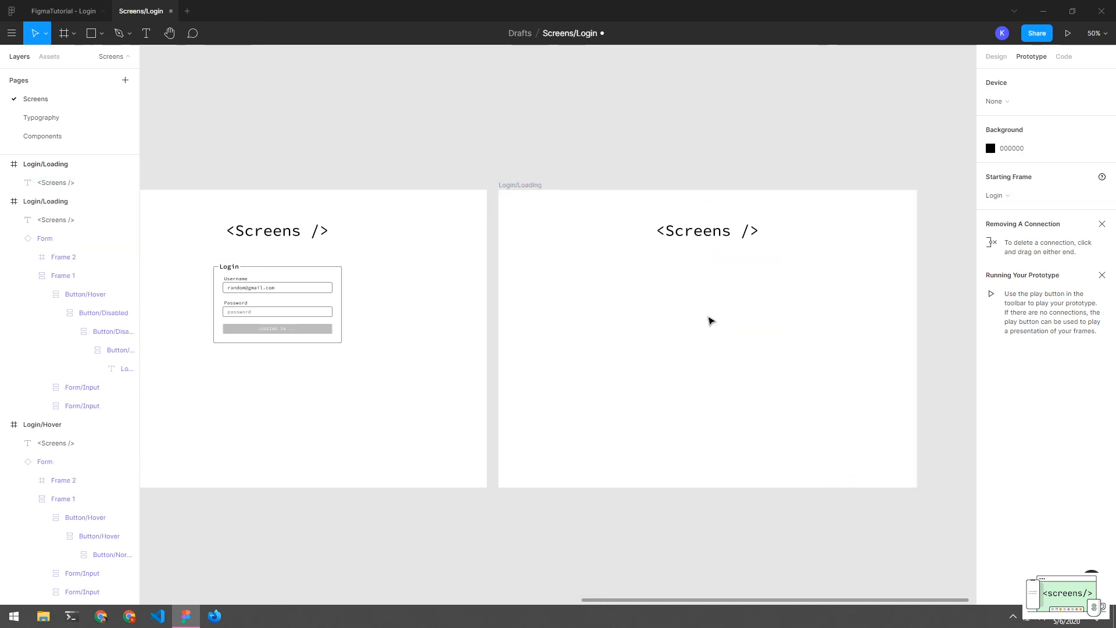
# Add a text box reading 'Welcome, Random user!!' in the copied frame
pyautogui.press('t')
pyautogui.moveTo(644, 292); pyautogui.dragTo(793, 339)
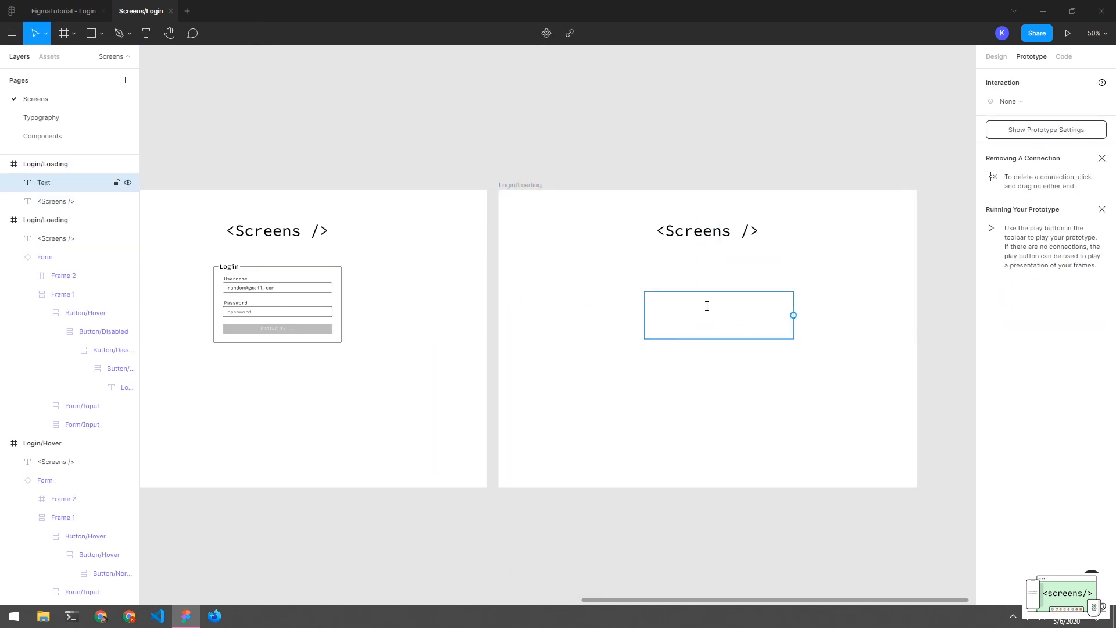
pyautogui.write('Welcom')
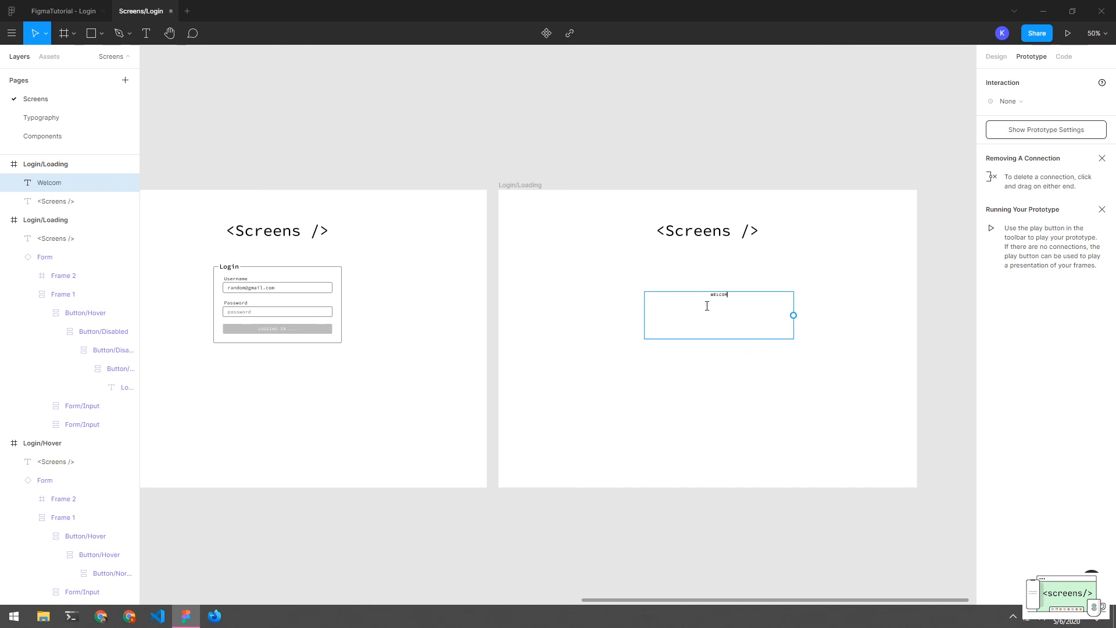
pyautogui.write('neelcome, Random user!!')
pyautogui.press('Escape')
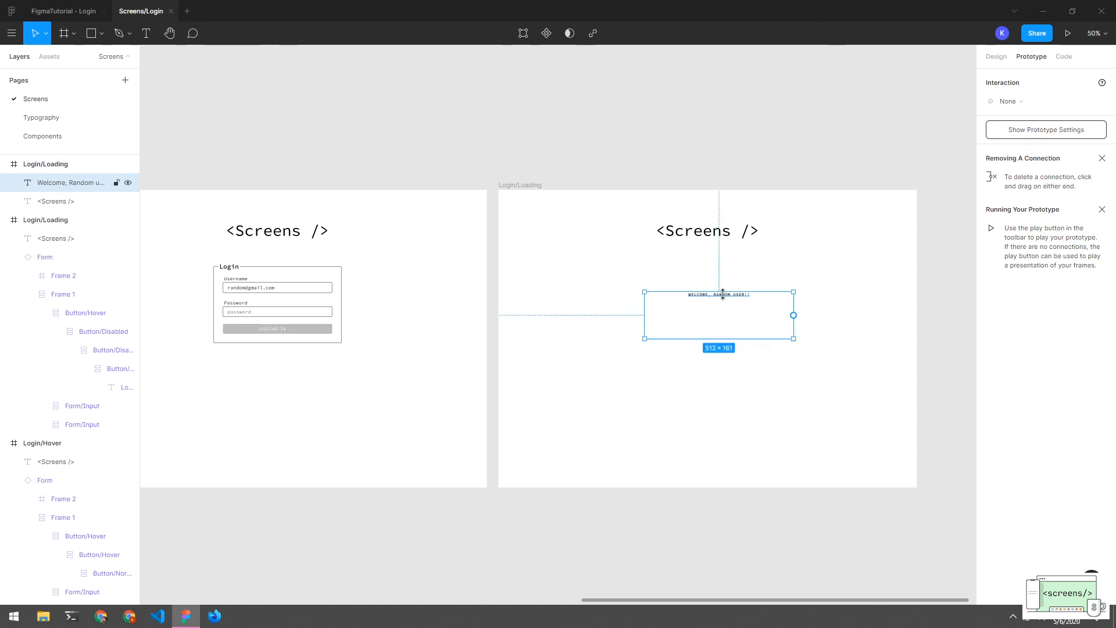
pyautogui.click(736, 357)
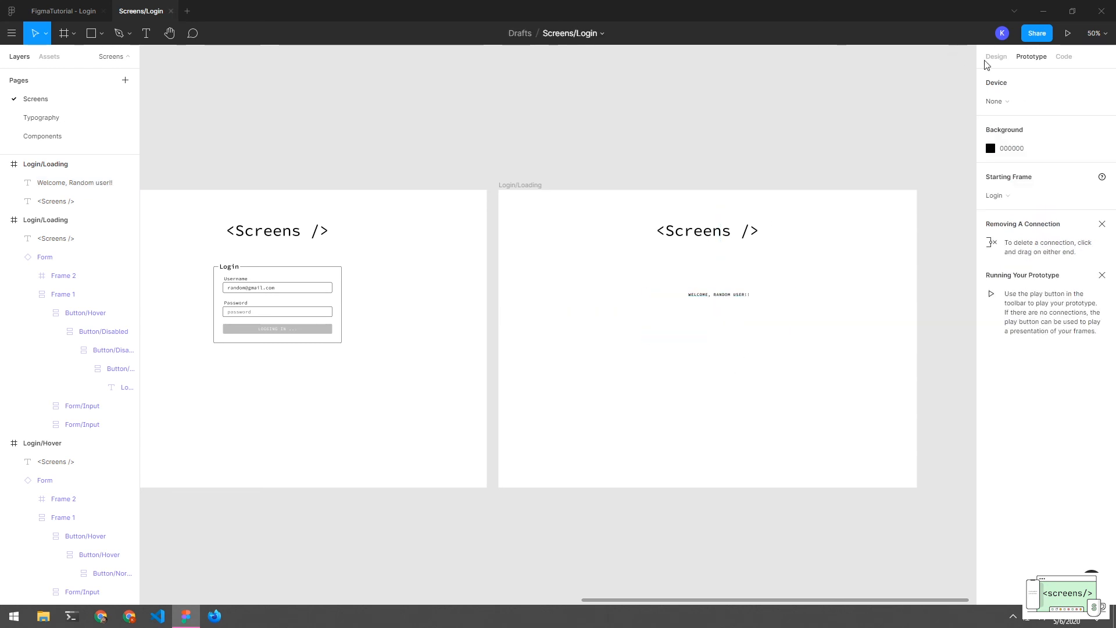
# Apply the H6 text style to the welcome text
pyautogui.click(735, 298)
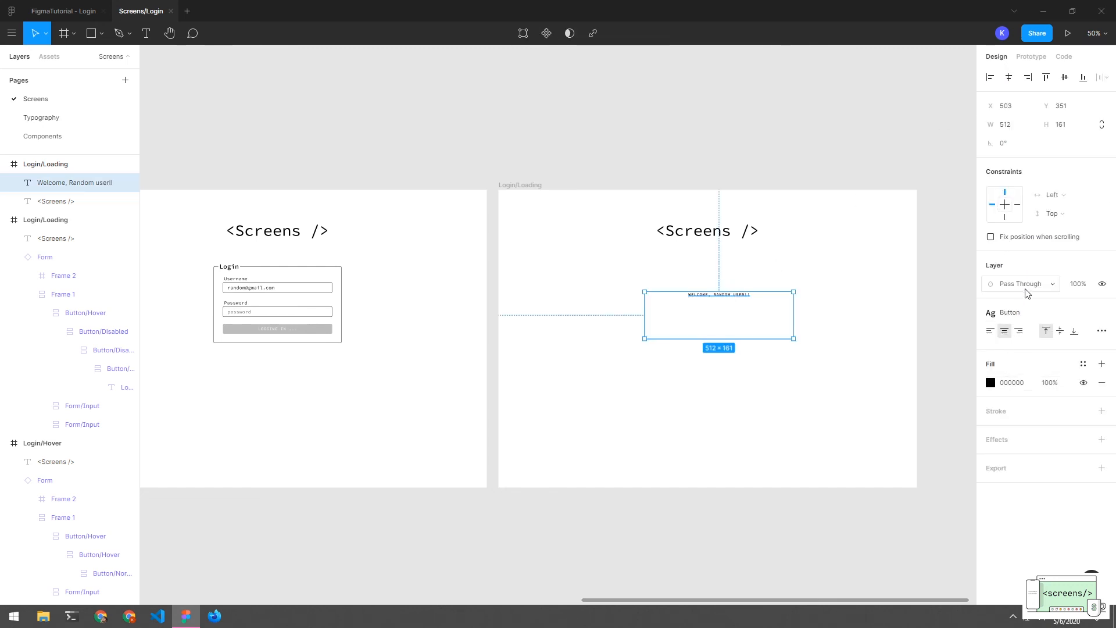
pyautogui.click(1027, 313)
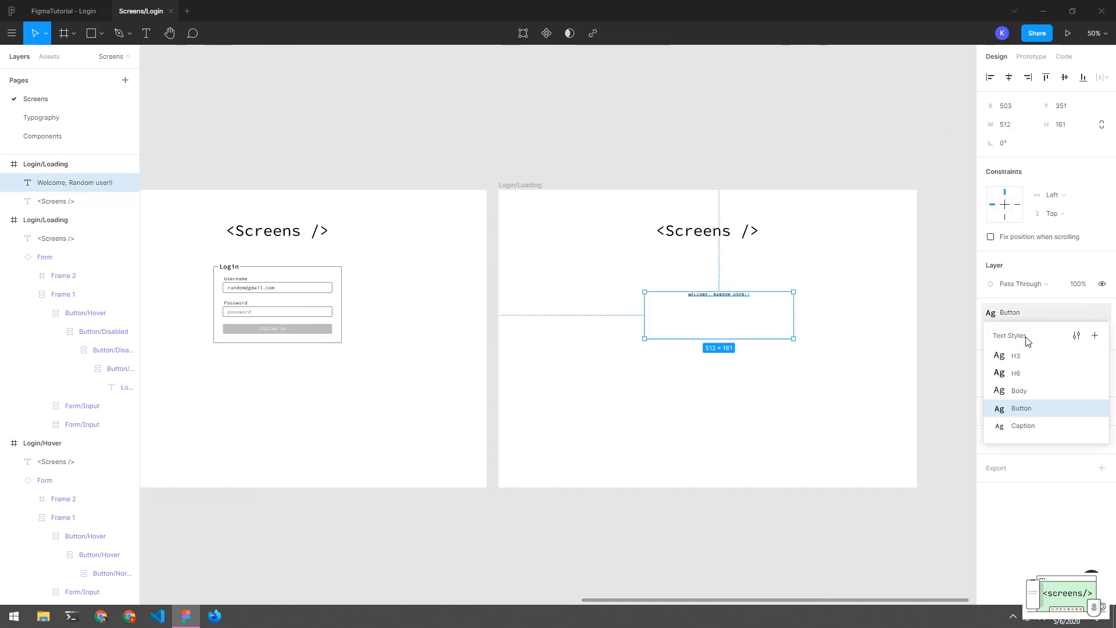
pyautogui.click(1019, 390)
pyautogui.click(846, 376)
pyautogui.click(709, 305)
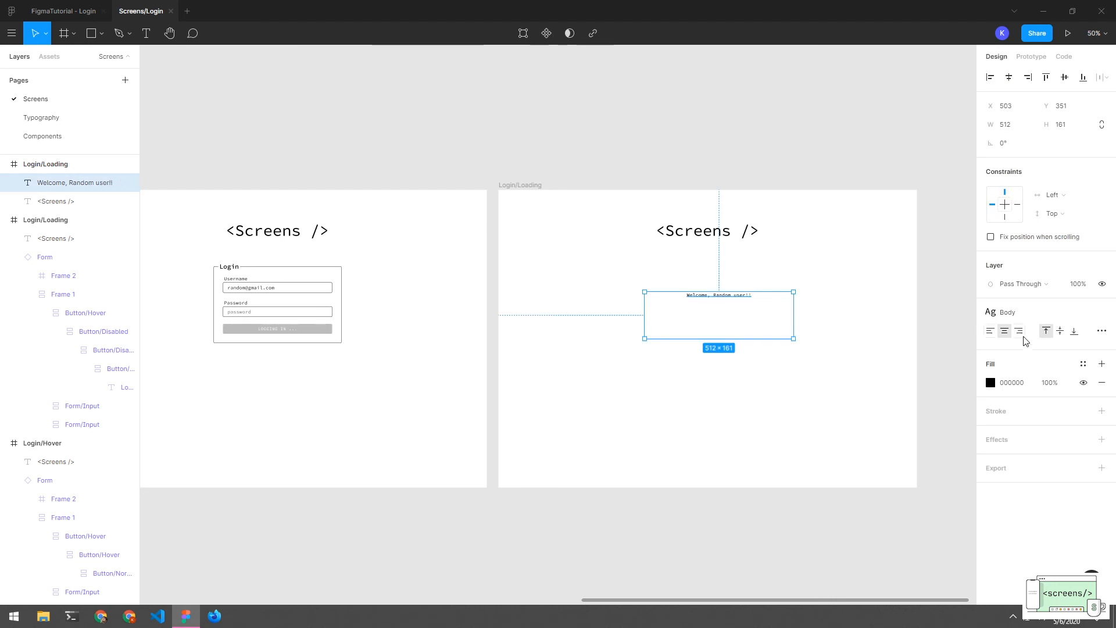
pyautogui.click(1026, 314)
pyautogui.click(1029, 371)
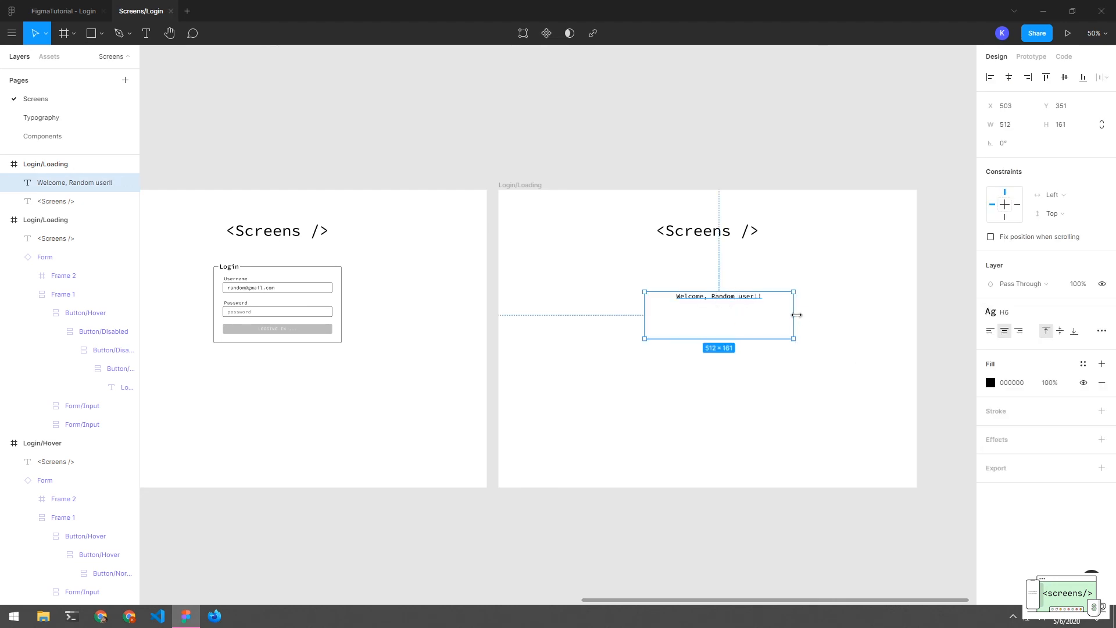
# Shrink the welcome text box to fit and centre it horizontally in the frame
pyautogui.doubleClick(795, 315)
pyautogui.click(769, 334)
pyautogui.moveTo(719, 299)
pyautogui.mouseDown()
pyautogui.moveTo(707, 331)
pyautogui.moveTo(707, 297)
pyautogui.moveTo(707, 310)
pyautogui.mouseUp()
pyautogui.click(721, 331)
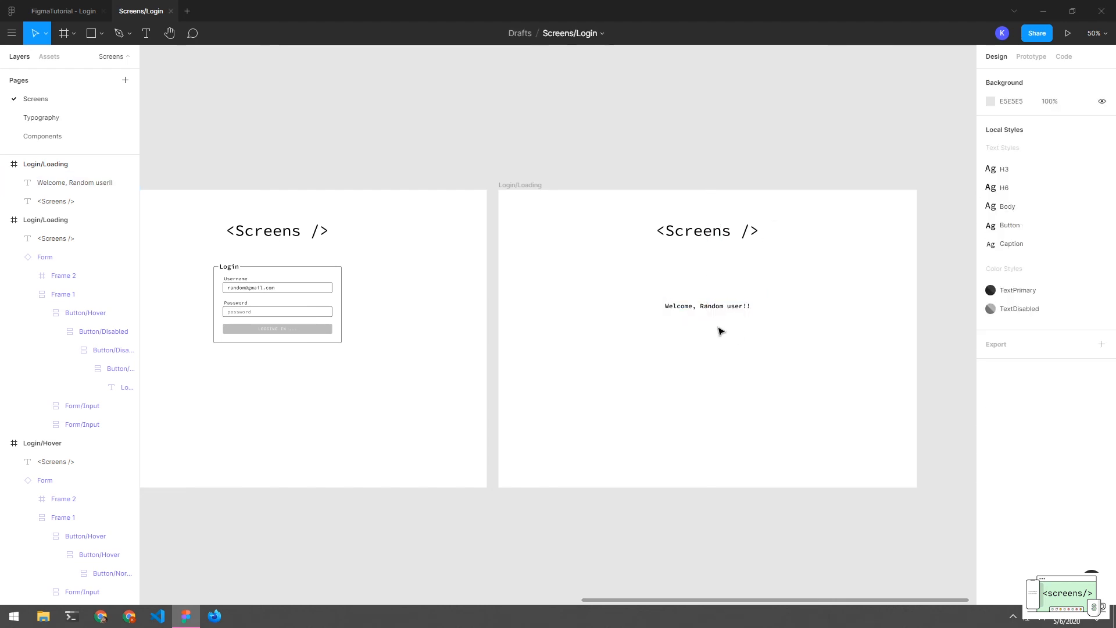
pyautogui.moveTo(437, 298); pyautogui.dragTo(744, 296)
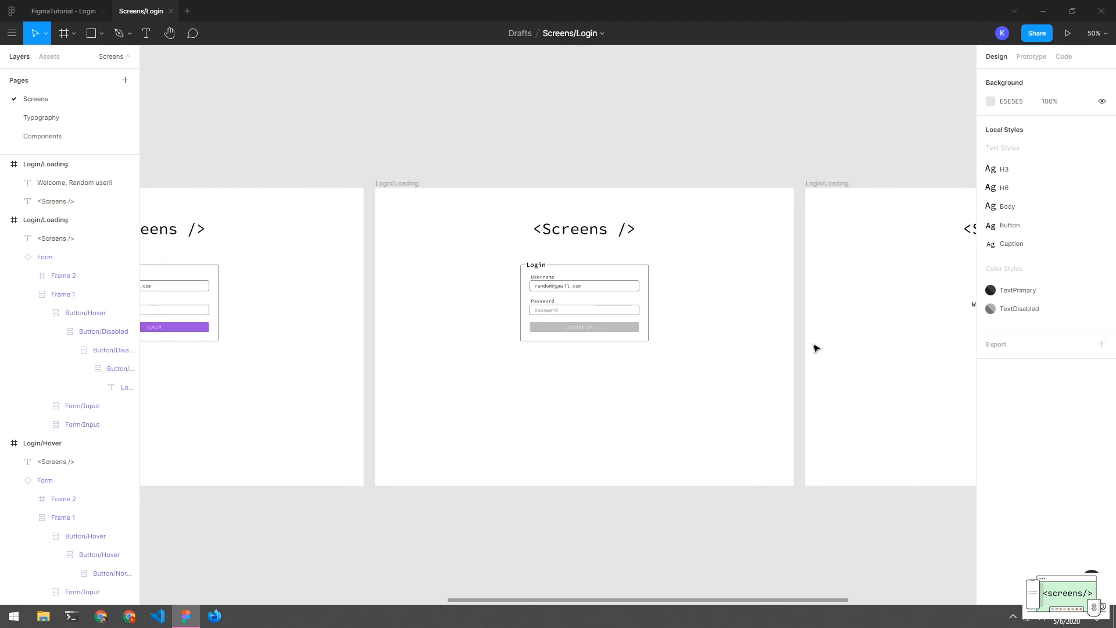
pyautogui.moveTo(832, 309); pyautogui.dragTo(807, 306)
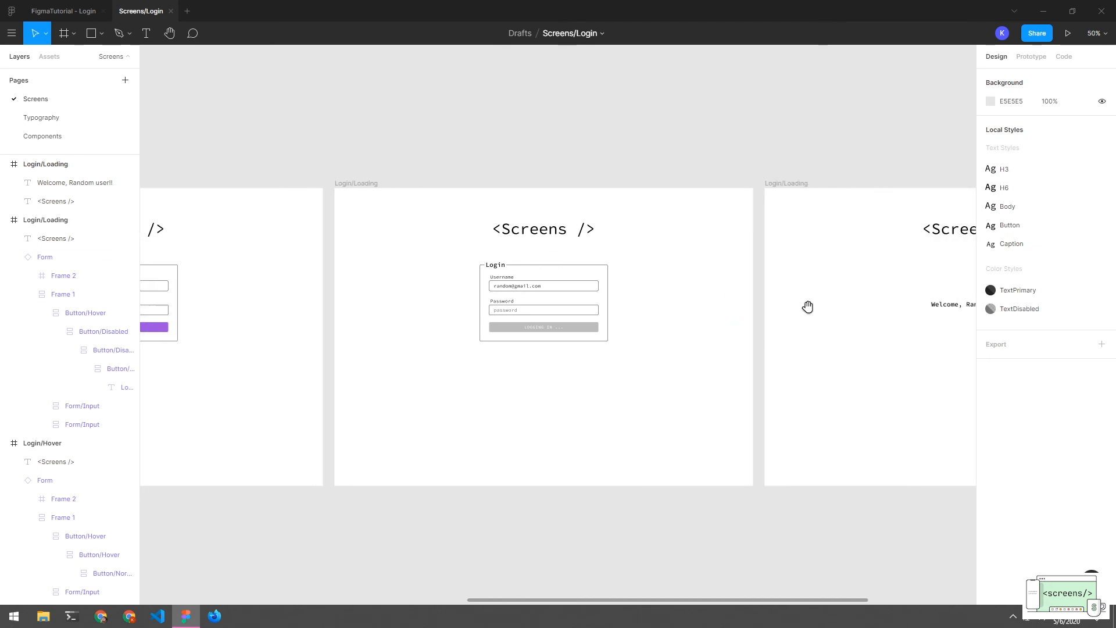
pyautogui.click(799, 184)
# Rename the copy Login/Welcome and give Login/Loading an After Delay interaction trigger
pyautogui.doubleClick(85, 166)
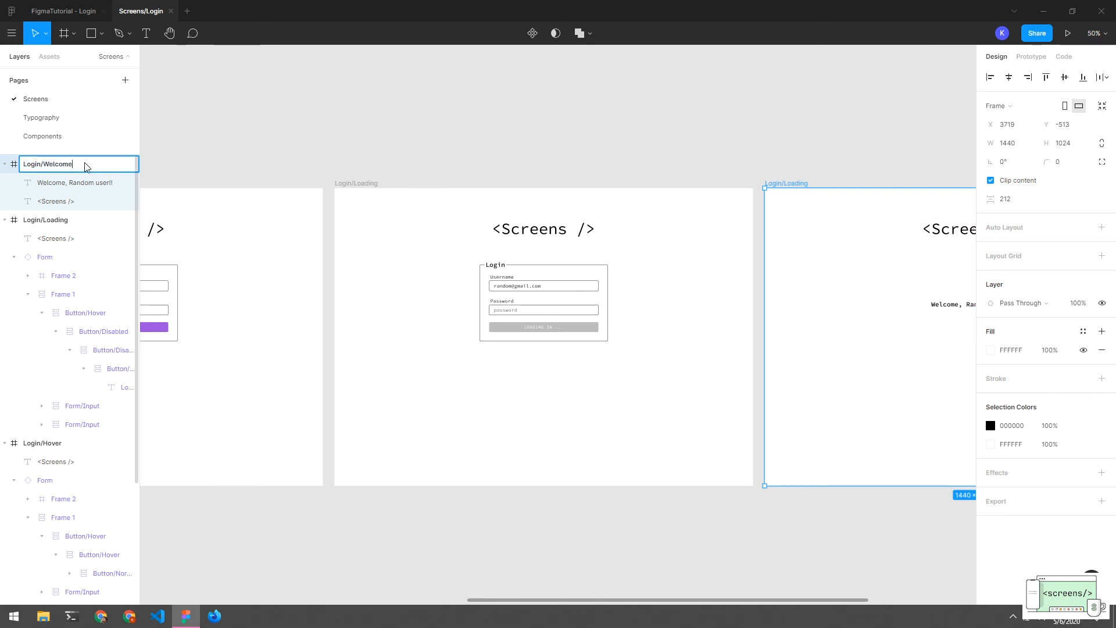
pyautogui.press('Return')
pyautogui.click(361, 184)
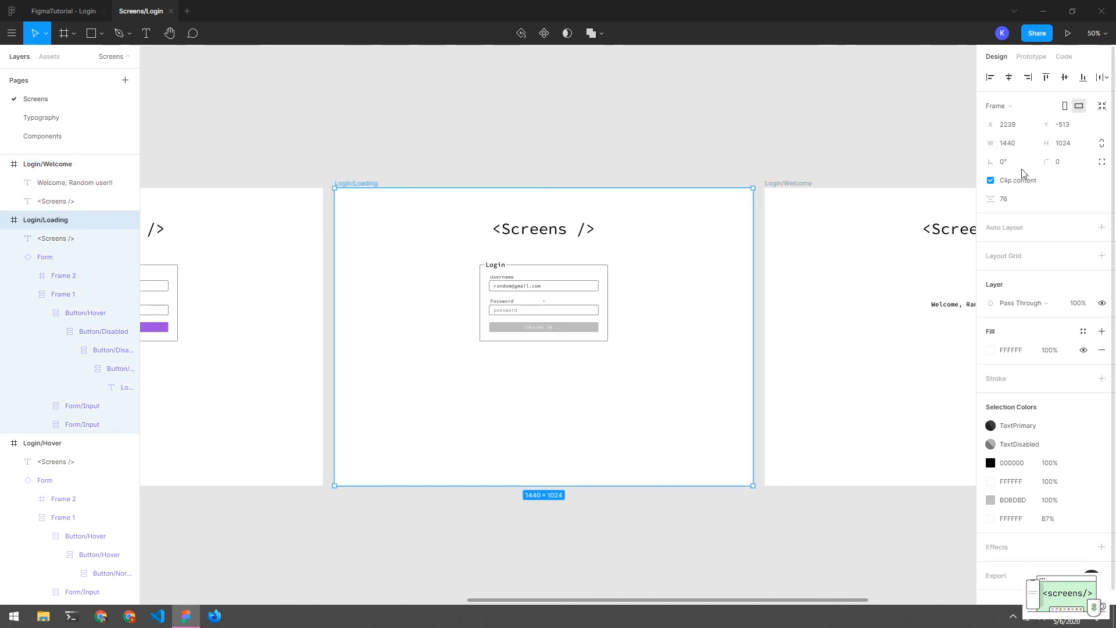
pyautogui.click(1022, 59)
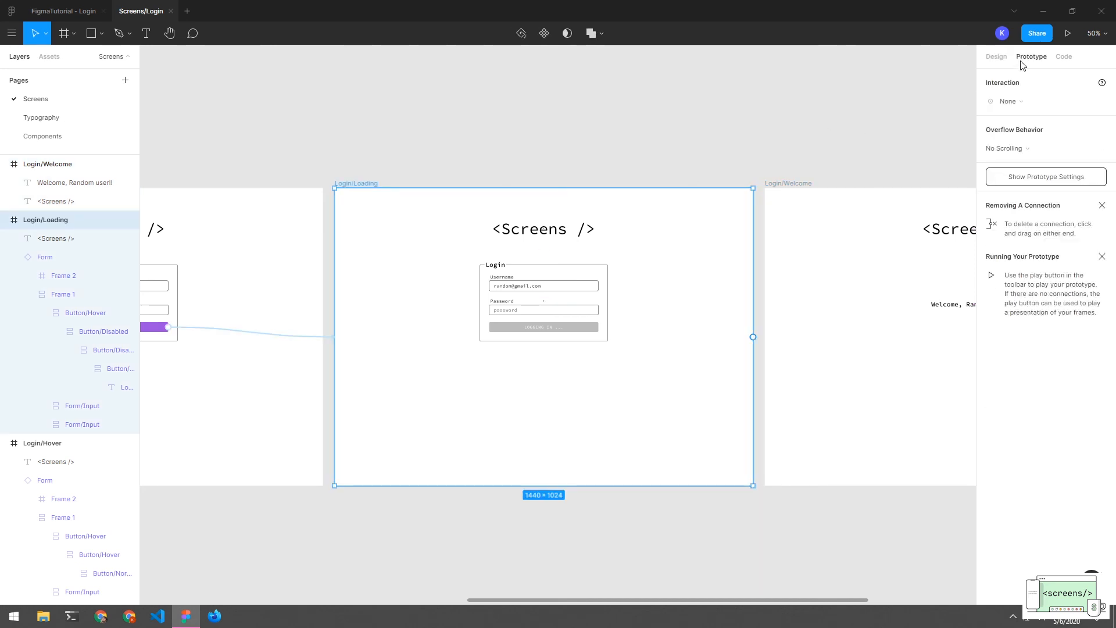
pyautogui.click(1015, 106)
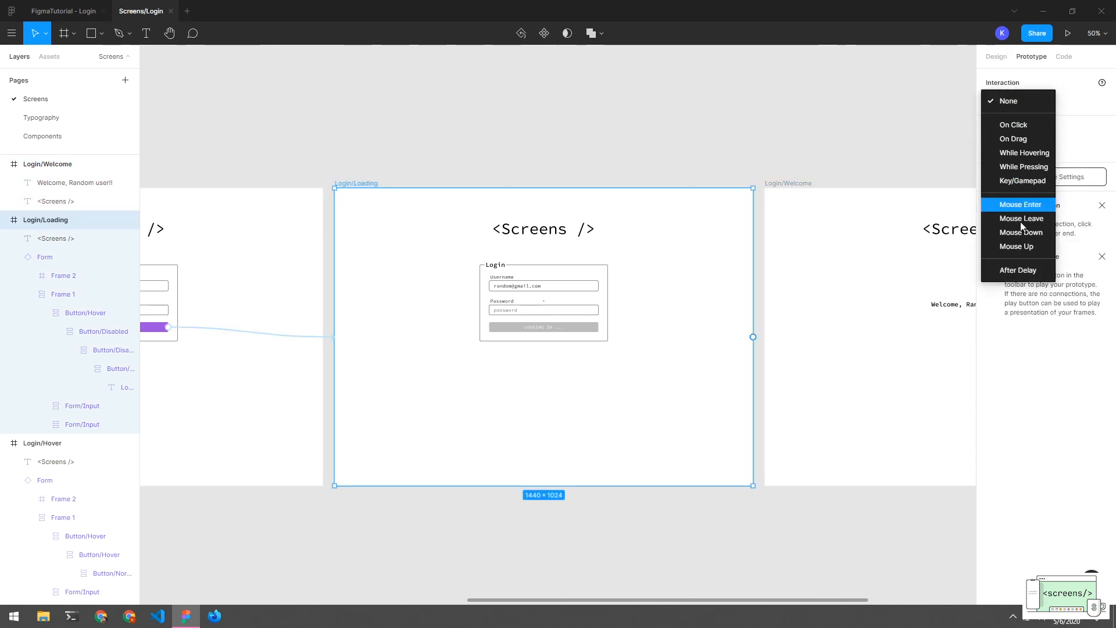
pyautogui.click(1017, 270)
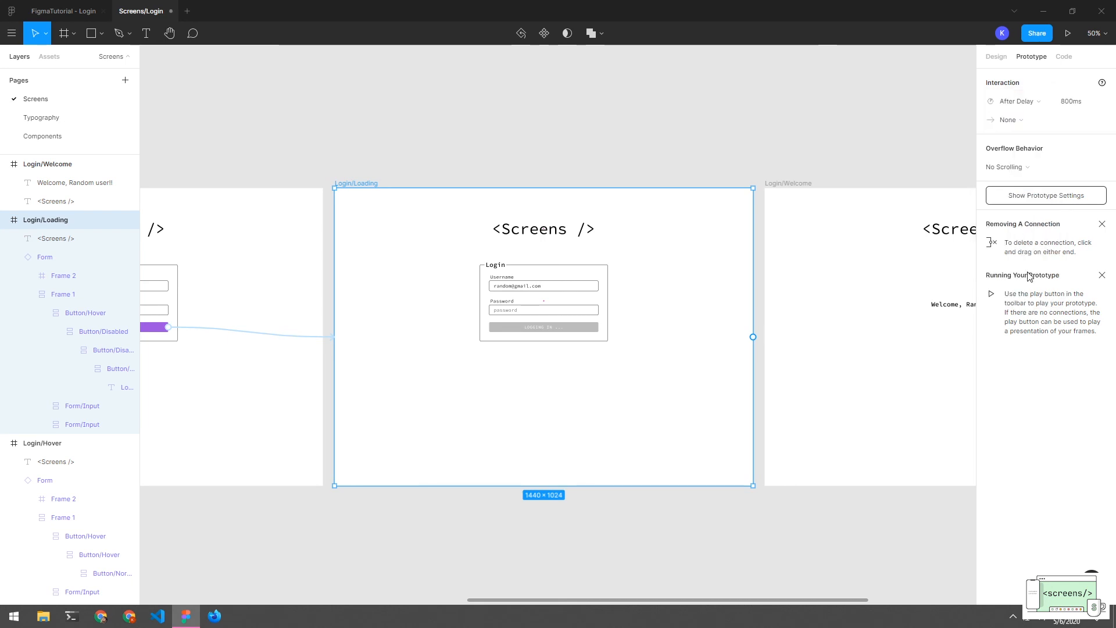
# Set an 800ms delay linking Login/Loading to Login/Welcome, then start presenting the prototype
pyautogui.click(1072, 105)
pyautogui.click(1068, 106)
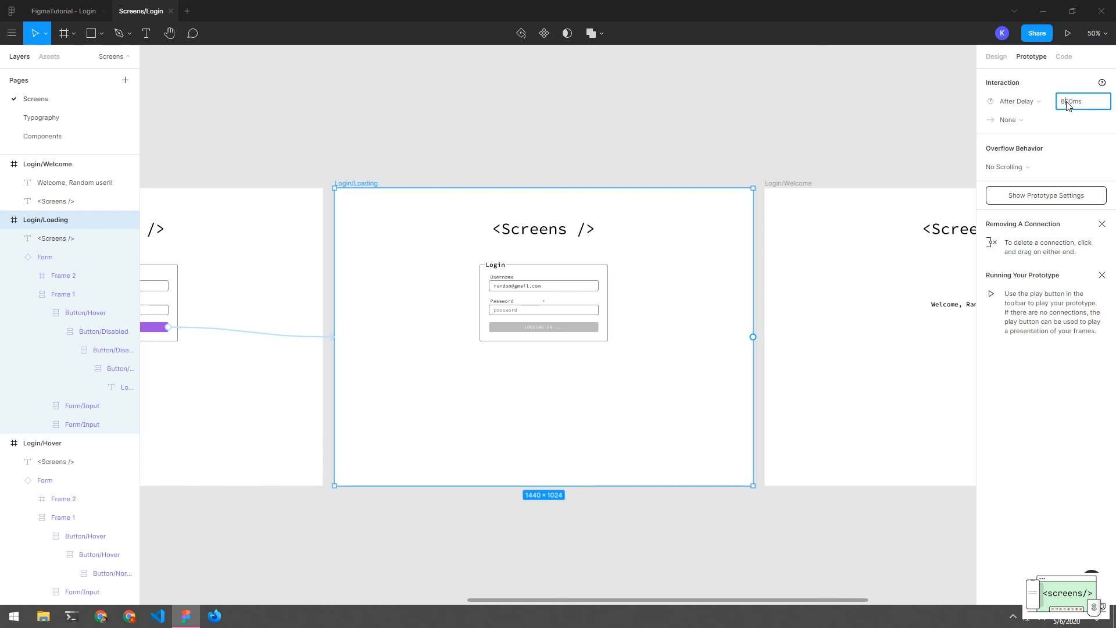
pyautogui.press('Return')
pyautogui.moveTo(753, 336); pyautogui.dragTo(781, 335)
pyautogui.click(812, 164)
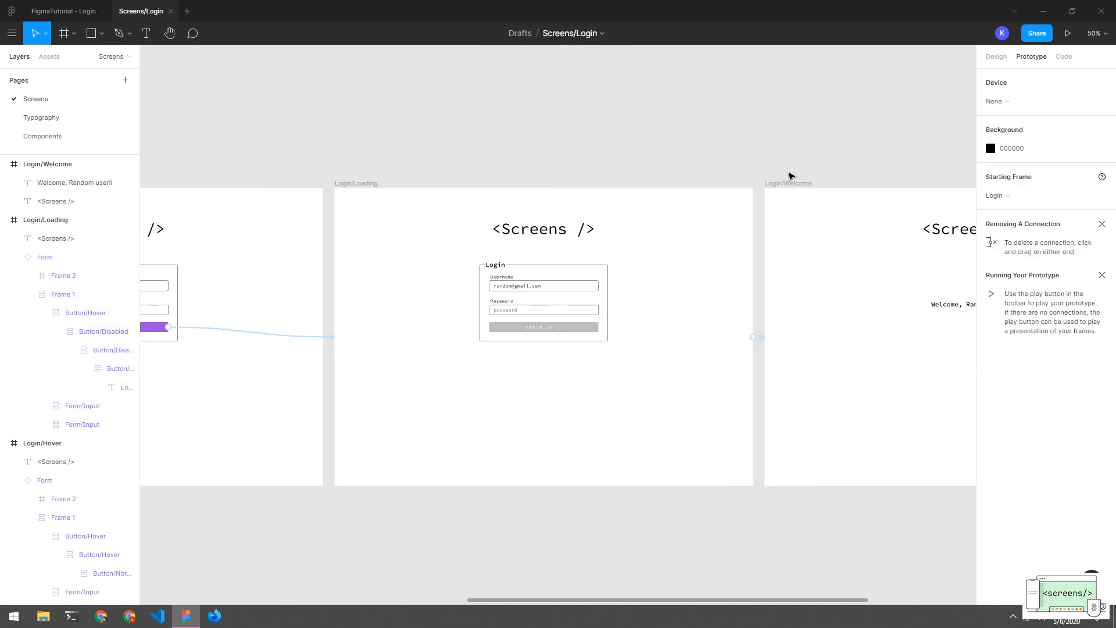
pyautogui.click(1064, 40)
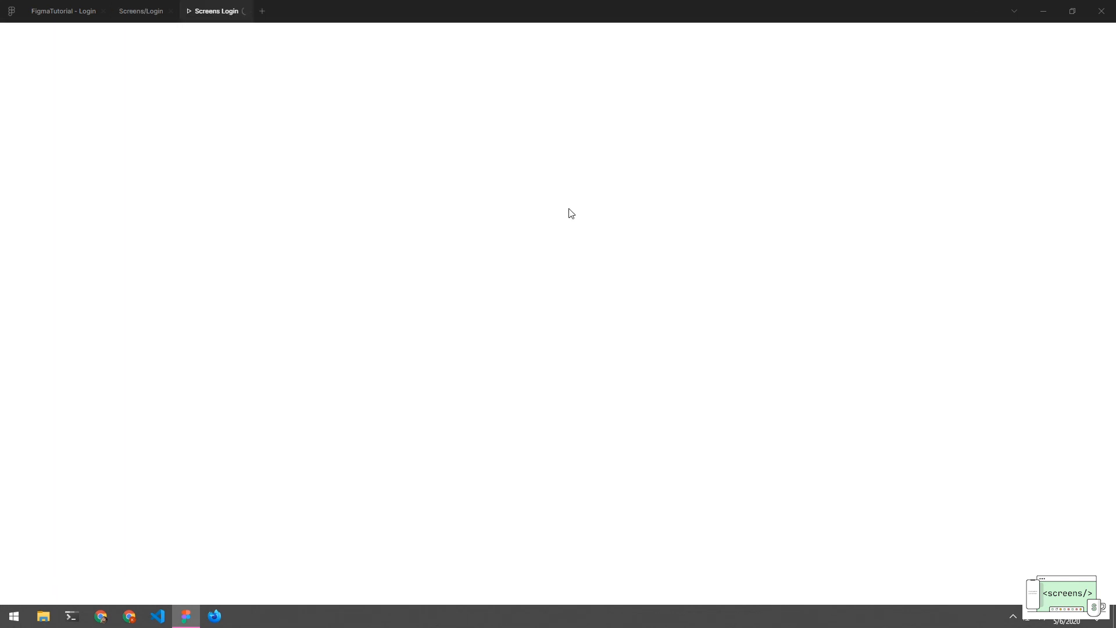